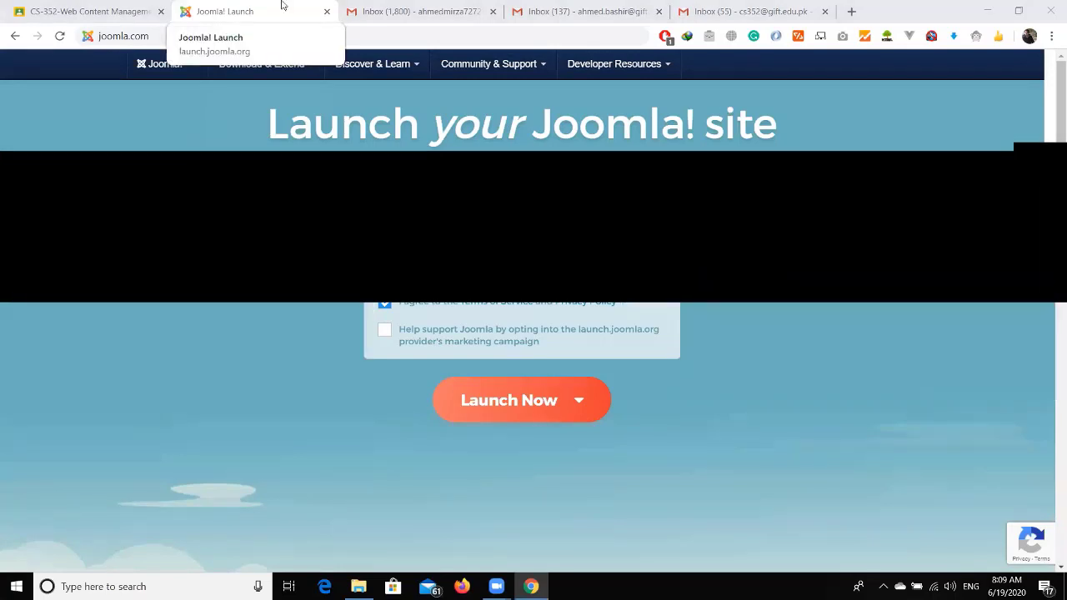
# - Reload the Joomla launch page and bring up the Download & Extend menu
pyautogui.click(167, 35)
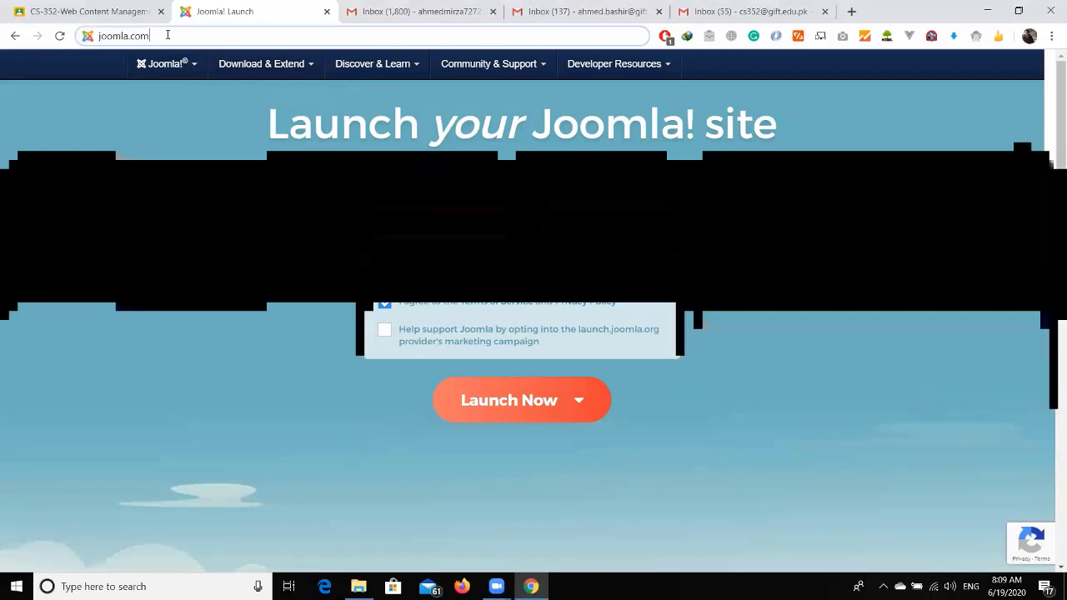
pyautogui.press('Return')
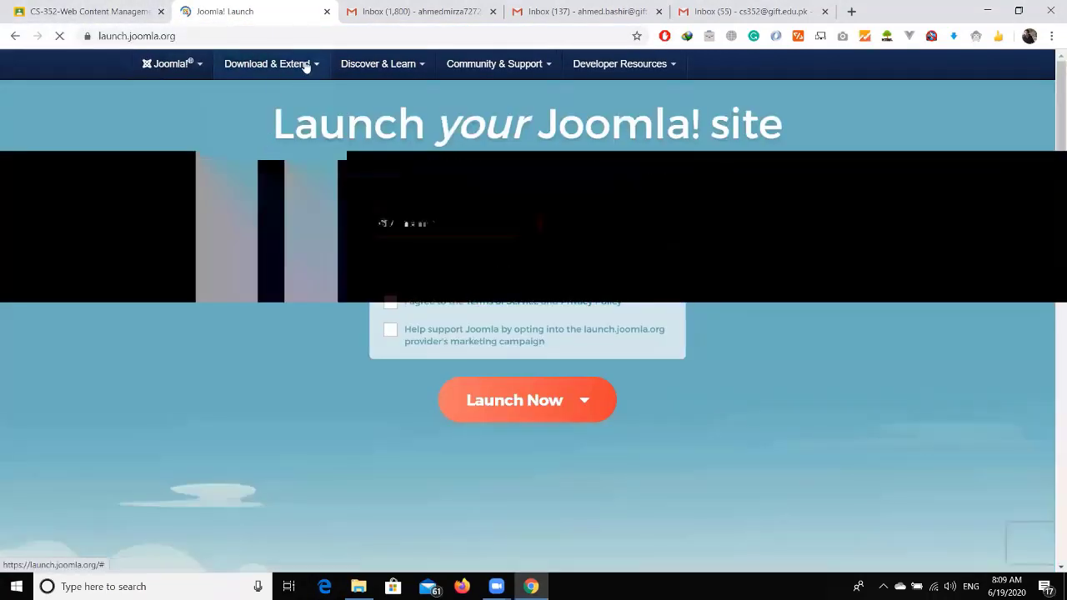
pyautogui.moveTo(307, 66)
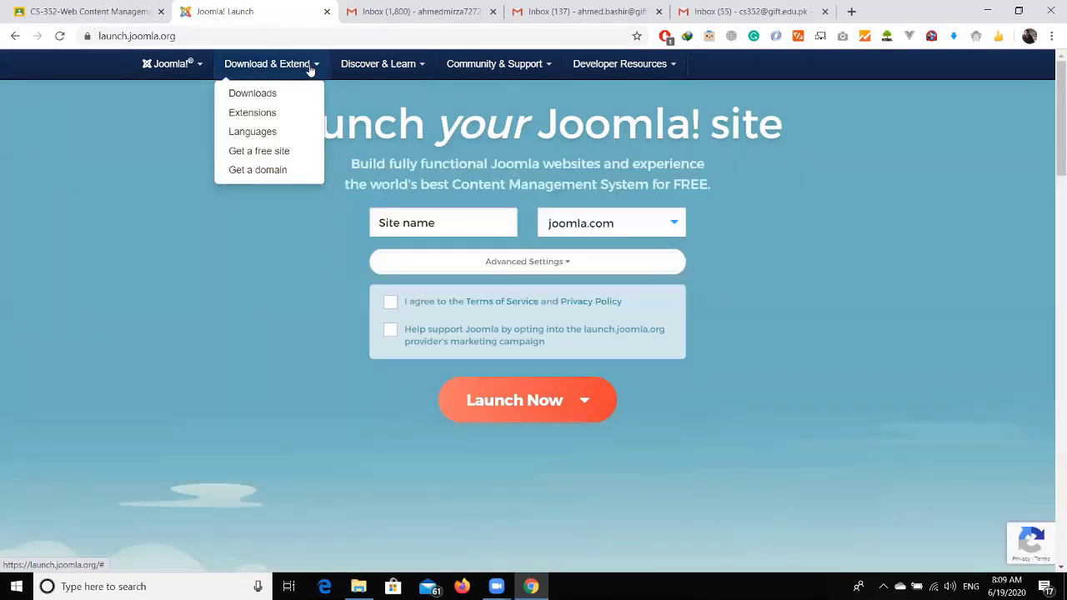
# - Open the Joomla 3.9.19 downloads page, then the CS-352-WCMS-Lecture-4.pptx slides
pyautogui.click(262, 92)
pyautogui.moveTo(158, 68)
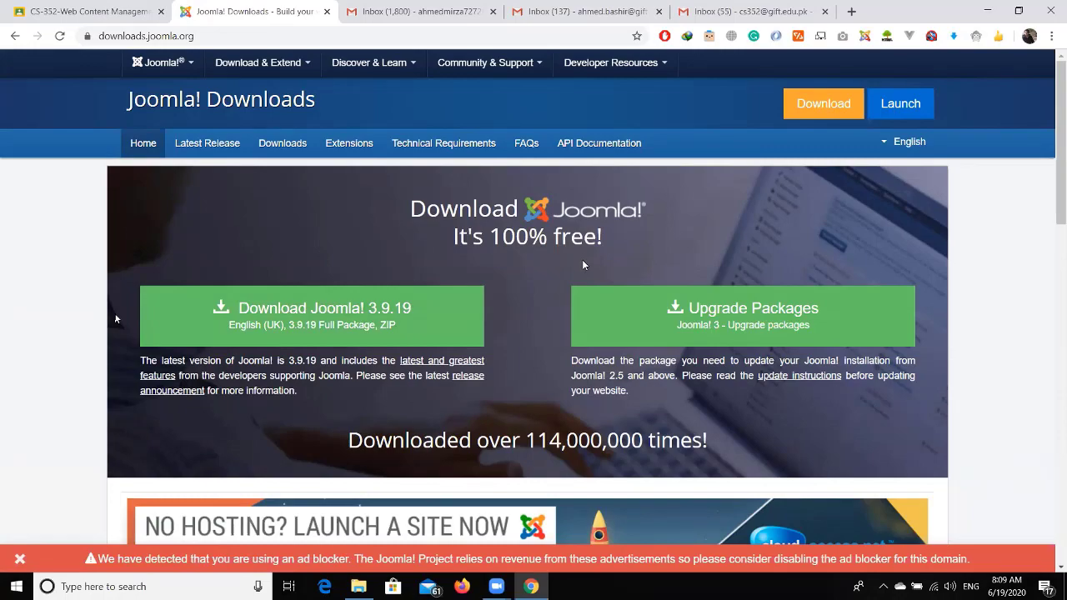
pyautogui.click(359, 586)
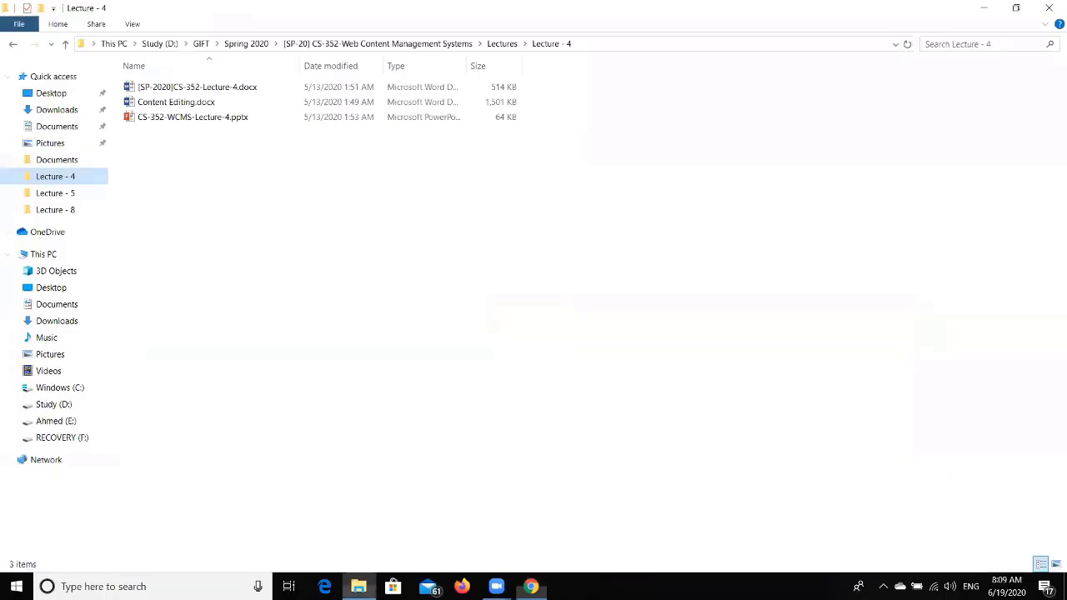
pyautogui.doubleClick(230, 119)
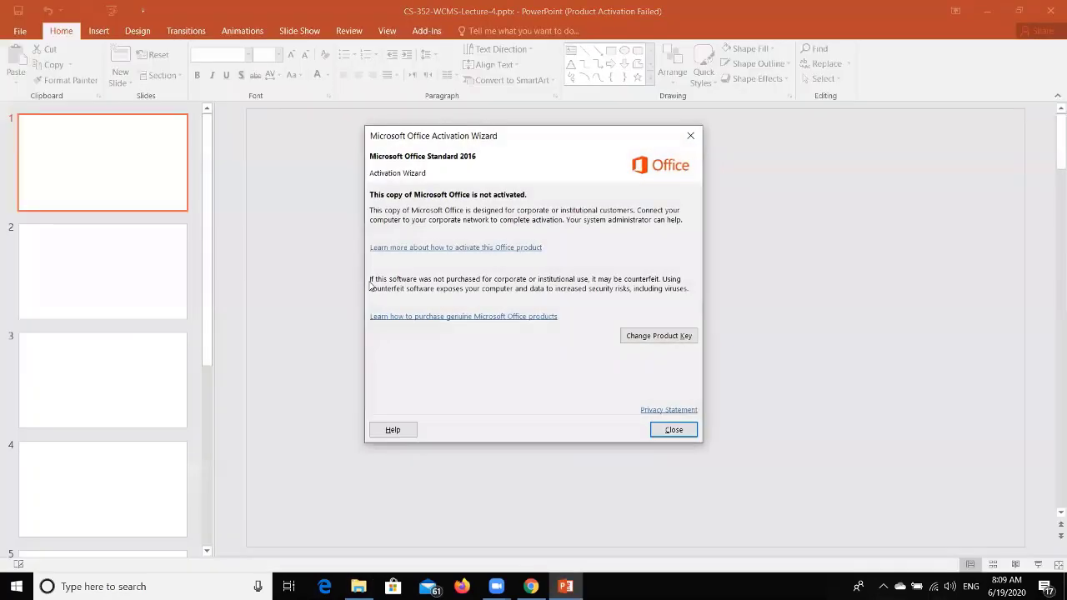
# - Dismiss the Office activation notice and open the user's home folder from the desktop
pyautogui.click(677, 431)
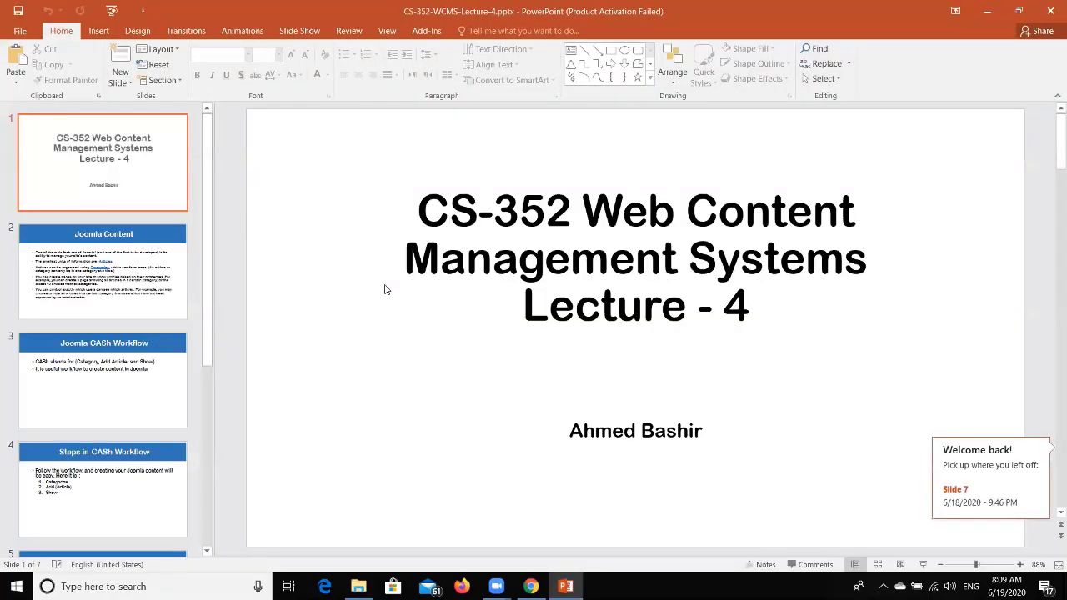
pyautogui.press('super+d')
pyautogui.doubleClick(26, 163)
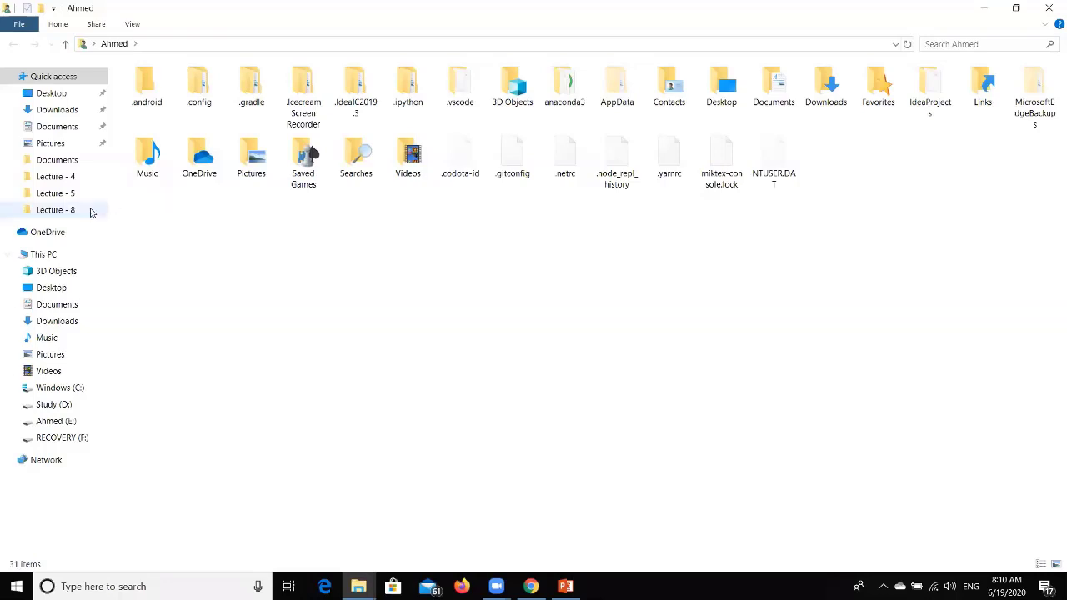
# - Extract Joomla_3.9.19-Stable-Full_Package.zip into its own folder in Downloads\Compressed
pyautogui.click(68, 113)
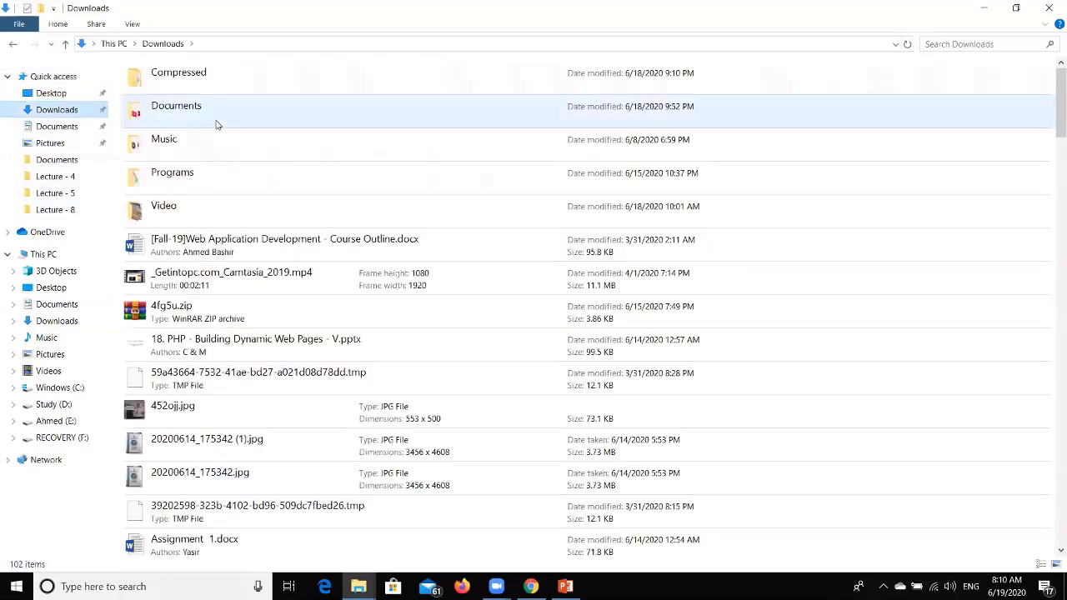
pyautogui.doubleClick(178, 76)
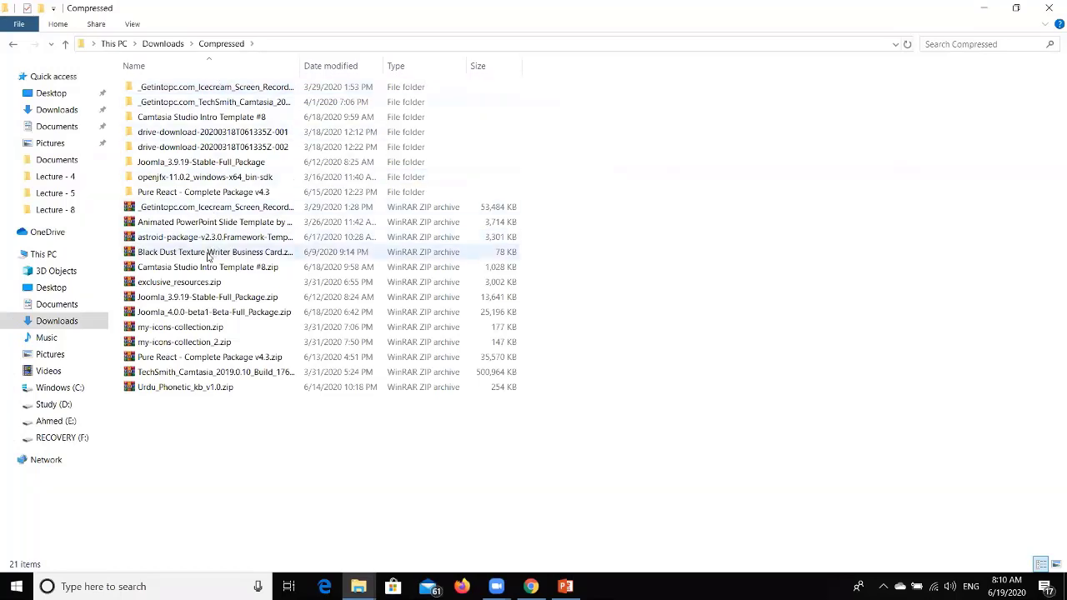
pyautogui.click(204, 298)
pyautogui.hotkey('ctrl', 'shift', '4')
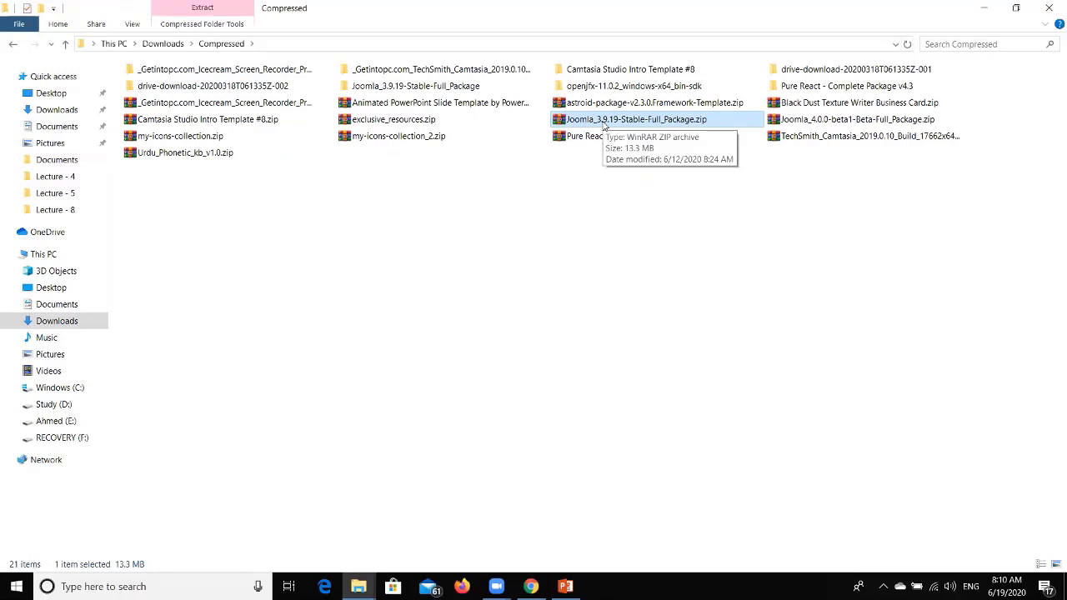
pyautogui.rightClick(605, 124)
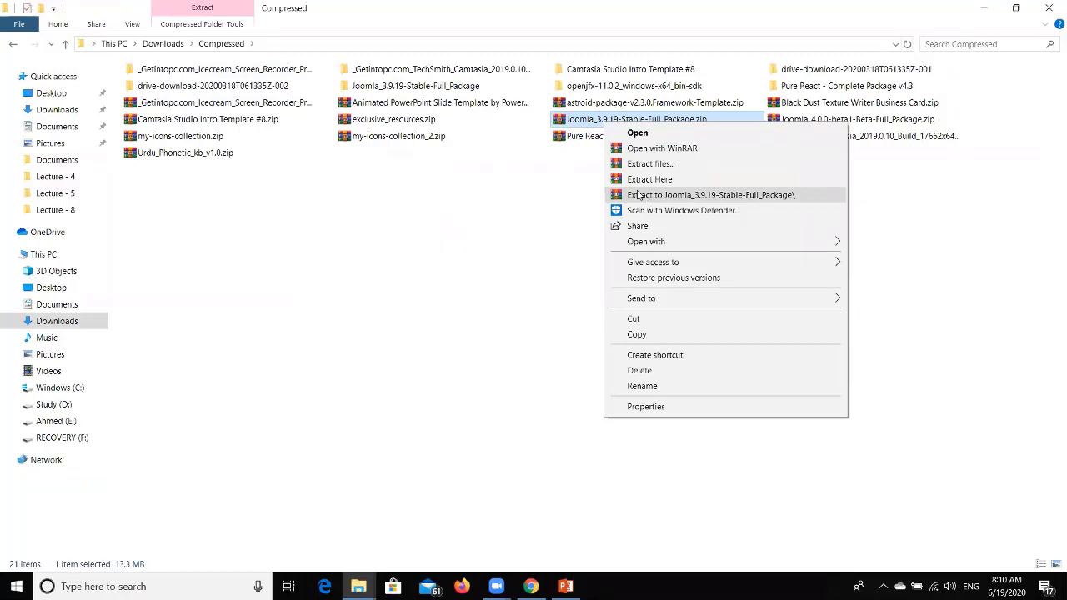
pyautogui.click(639, 195)
pyautogui.click(438, 89)
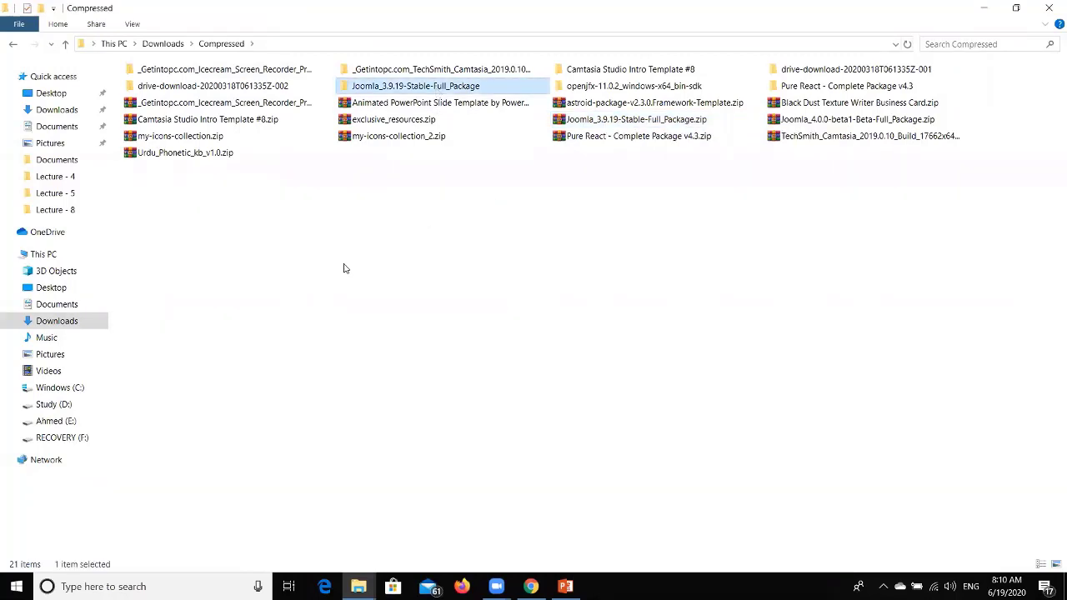
# - Open the C:\xampp\htdocs web root folder
pyautogui.click(74, 387)
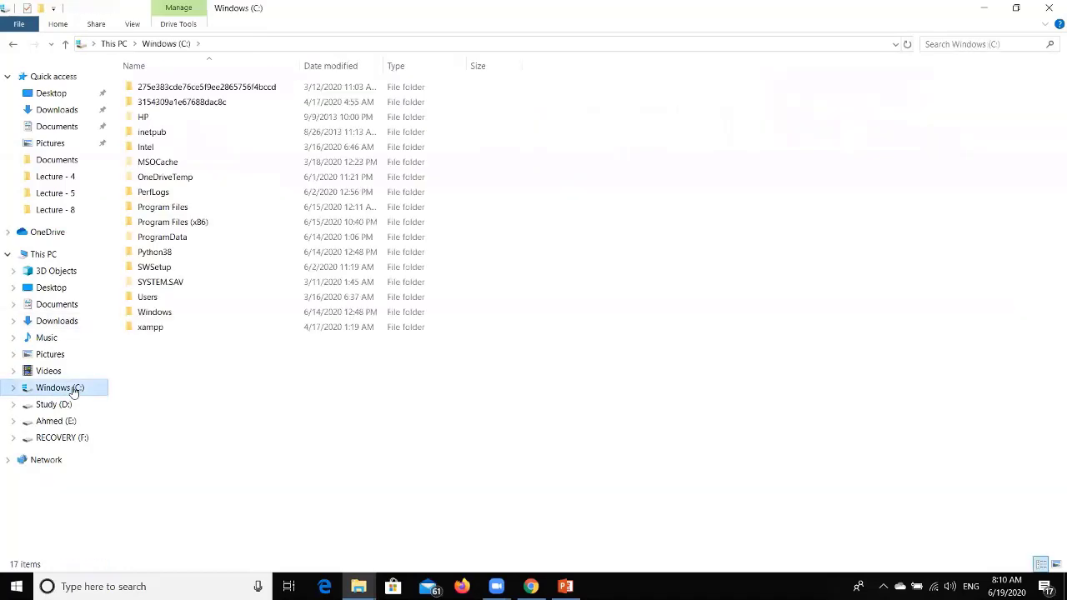
pyautogui.click(158, 329)
pyautogui.doubleClick(159, 328)
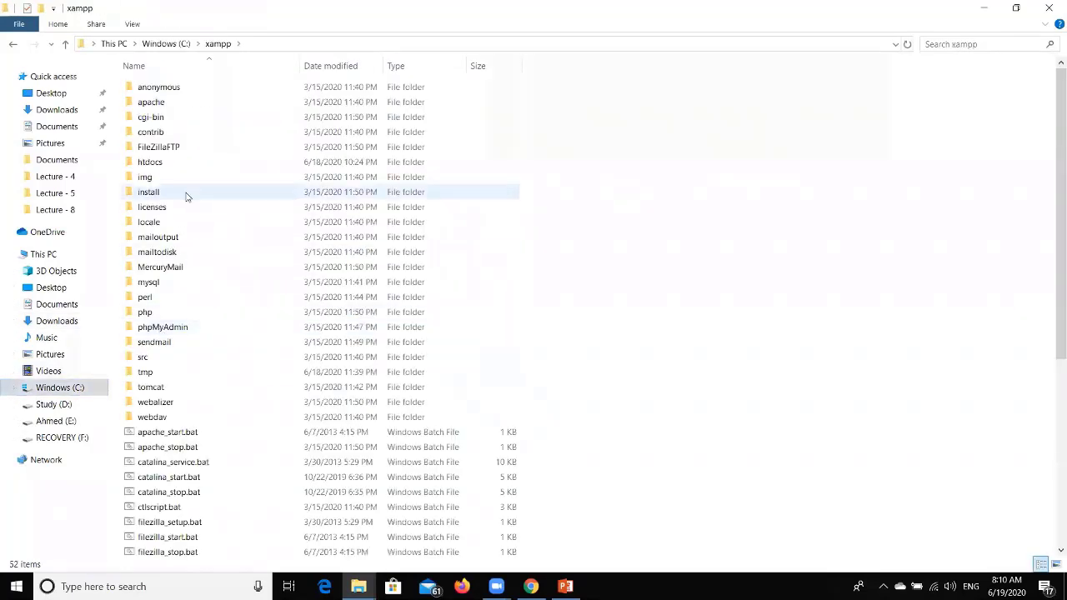
pyautogui.doubleClick(150, 163)
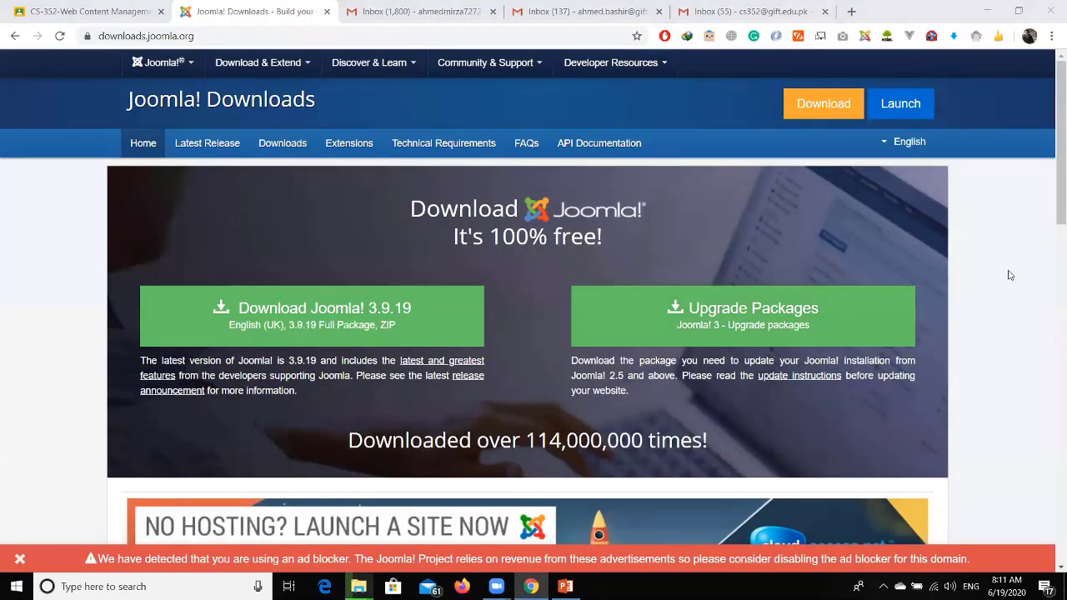
# - Load github.com in the Gmail tab and sign out of the current account
pyautogui.click(441, 13)
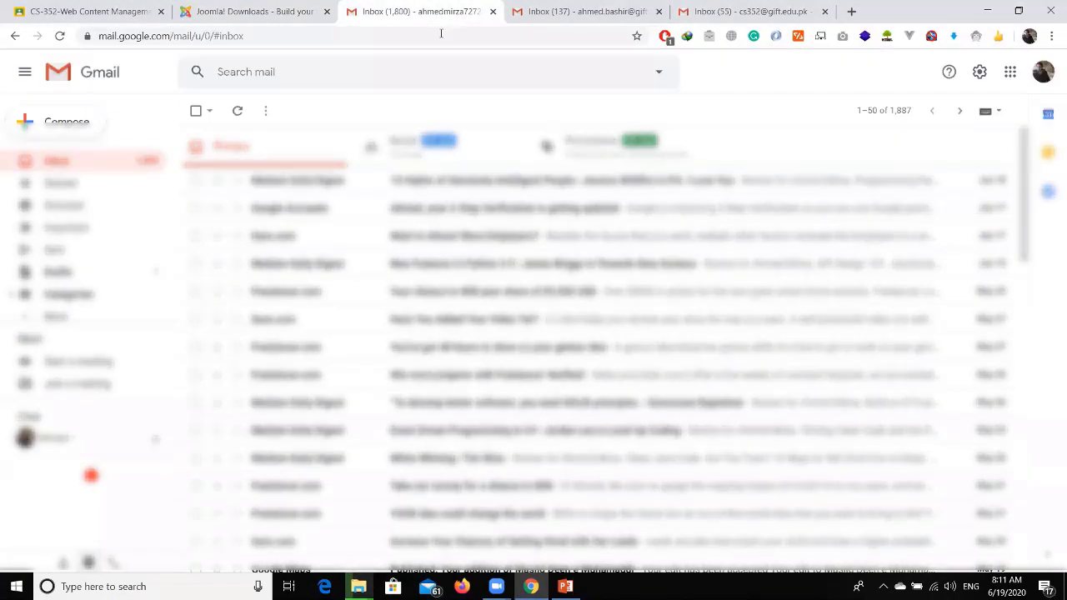
pyautogui.click(441, 35)
pyautogui.write('githu')
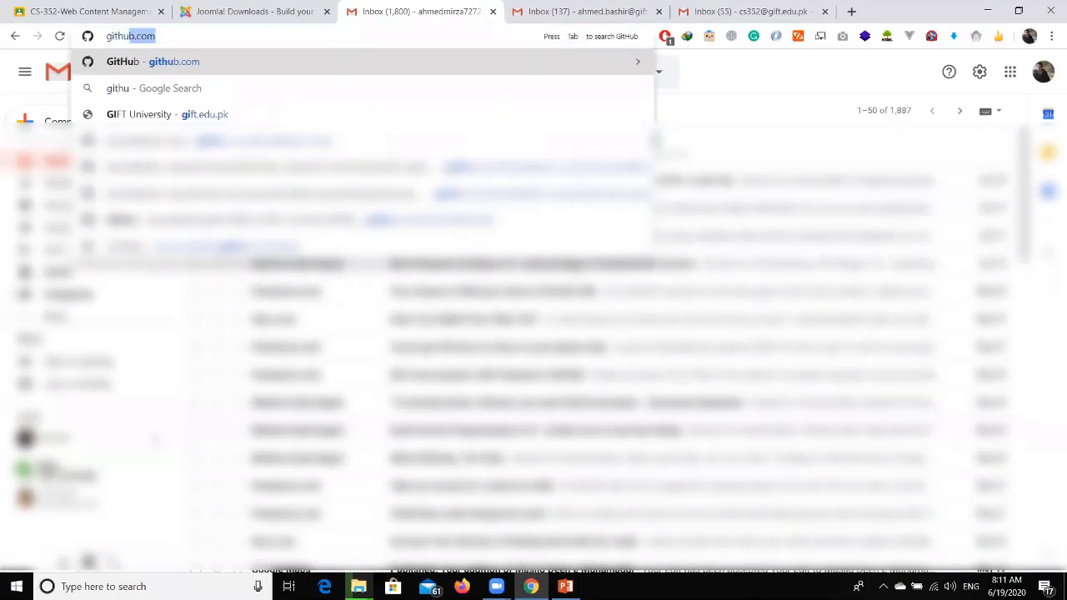
pyautogui.write('b')
pyautogui.press('Return')
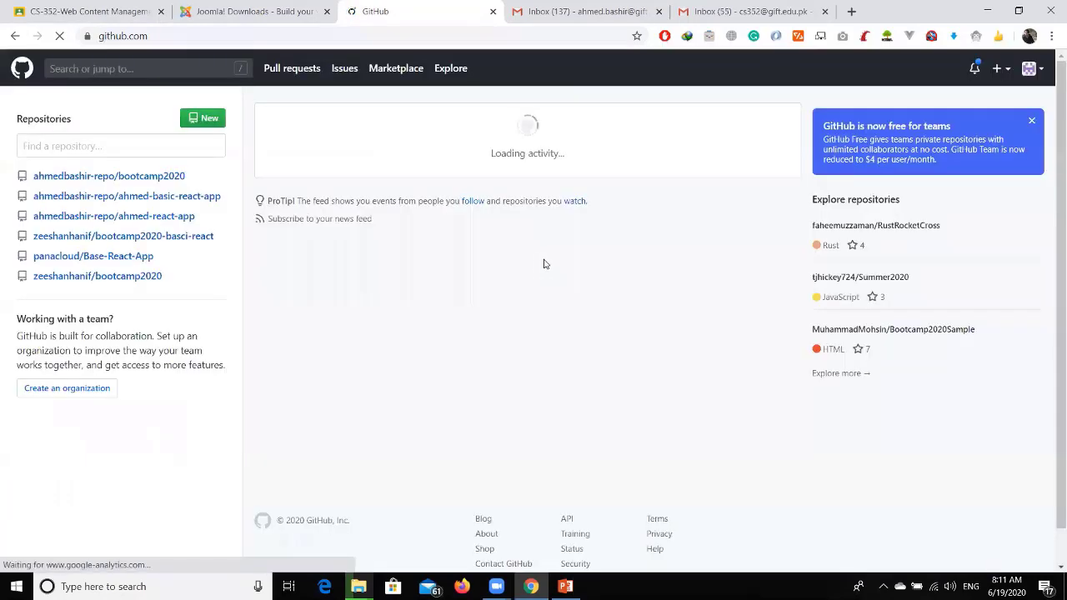
pyautogui.click(1041, 70)
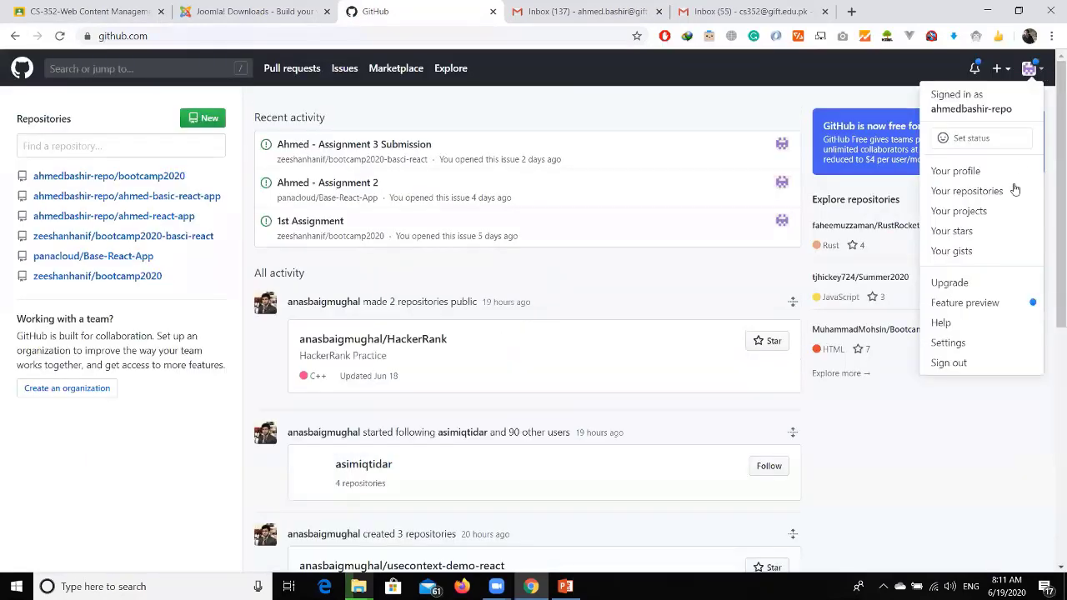
pyautogui.click(949, 363)
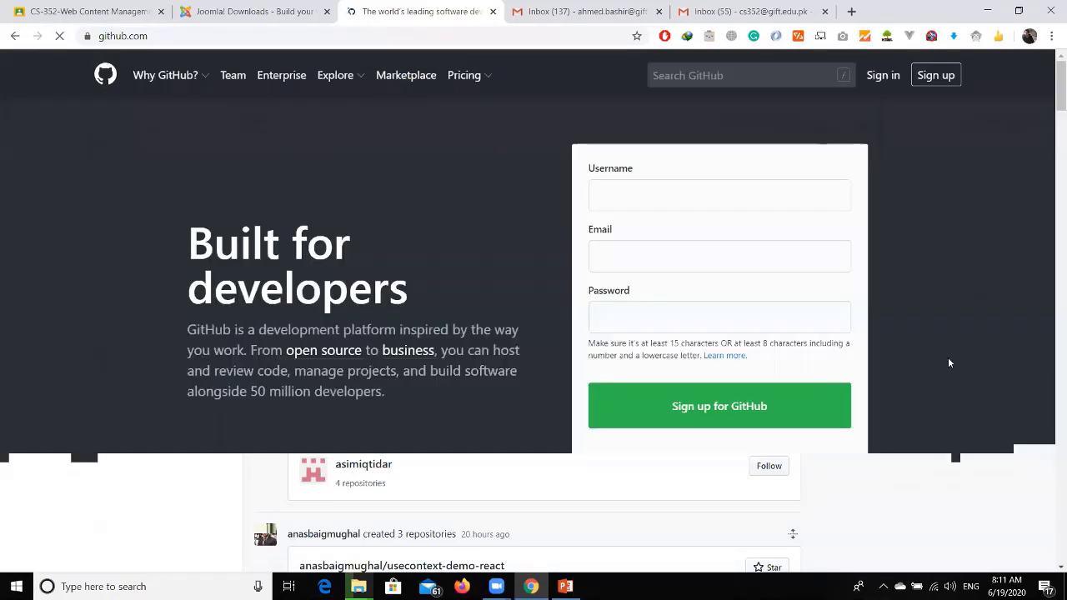
# - Enter the new account's username in the GitHub sign-up form
pyautogui.click(667, 197)
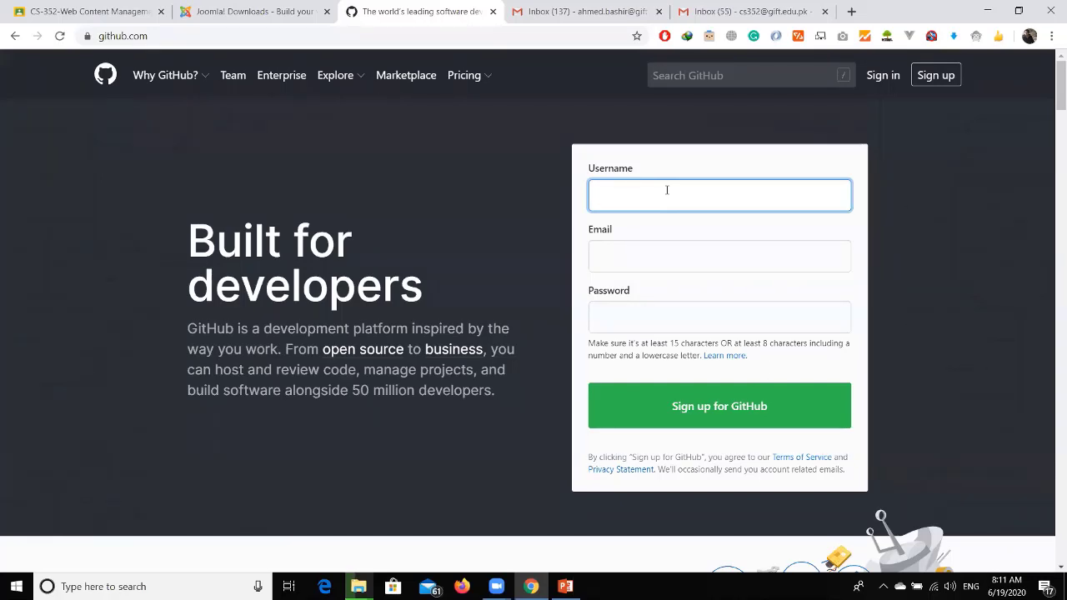
pyautogui.press('BackSpace')
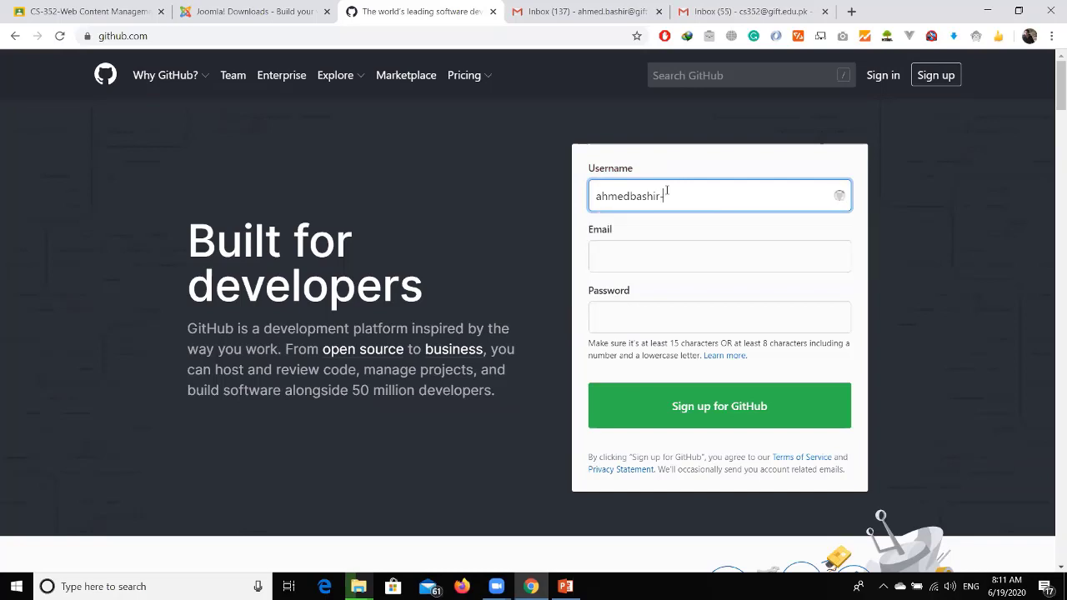
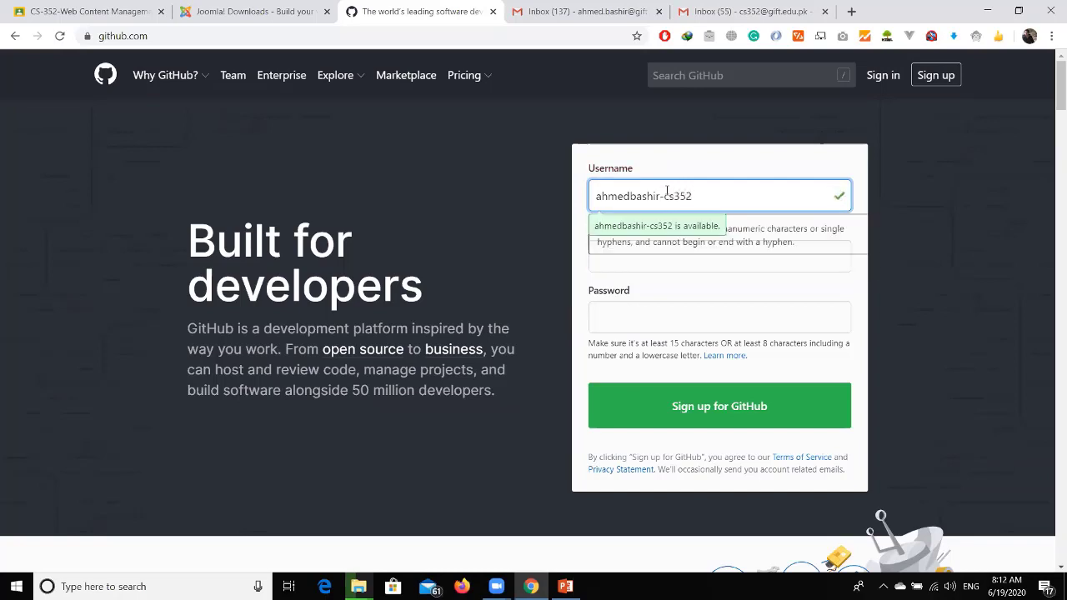
pyautogui.click(602, 262)
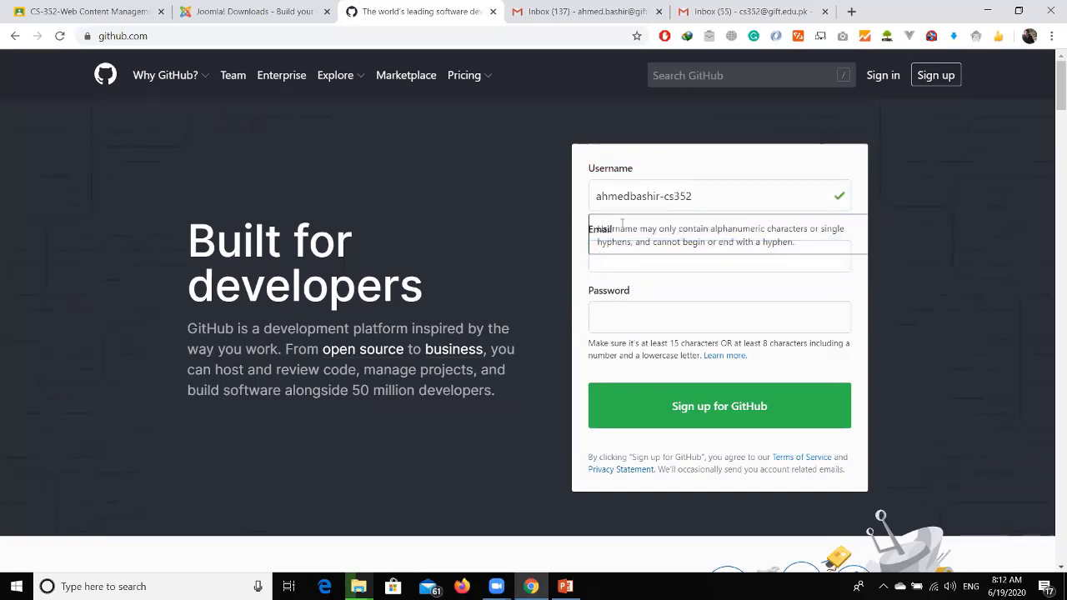
pyautogui.press('Tab')
pyautogui.click(798, 201)
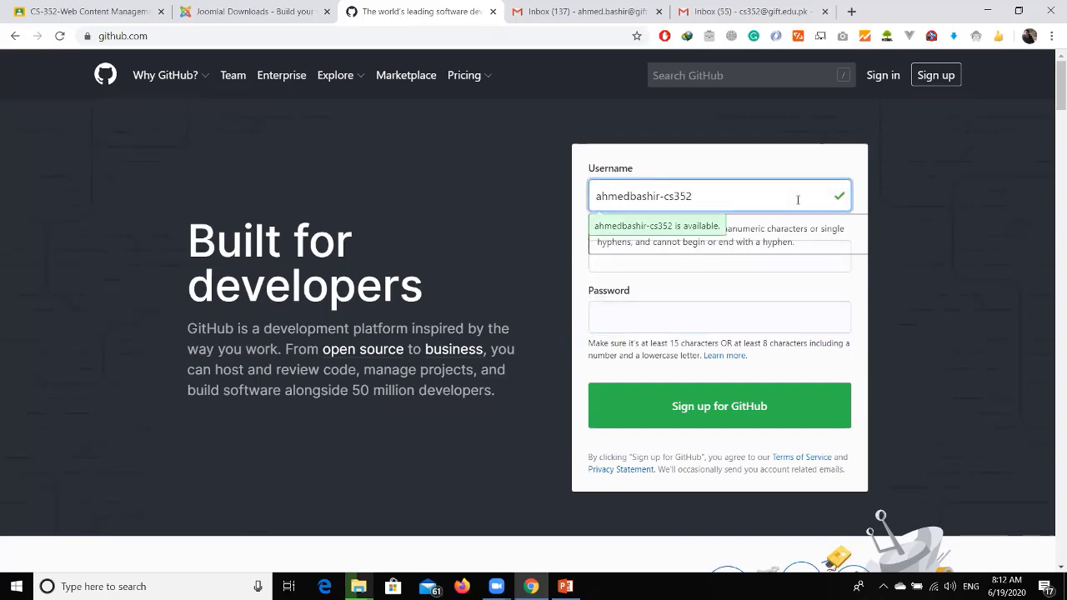
pyautogui.click(791, 240)
# - Enter the account e-mail and a password meeting the length rule, then submit
pyautogui.click(780, 268)
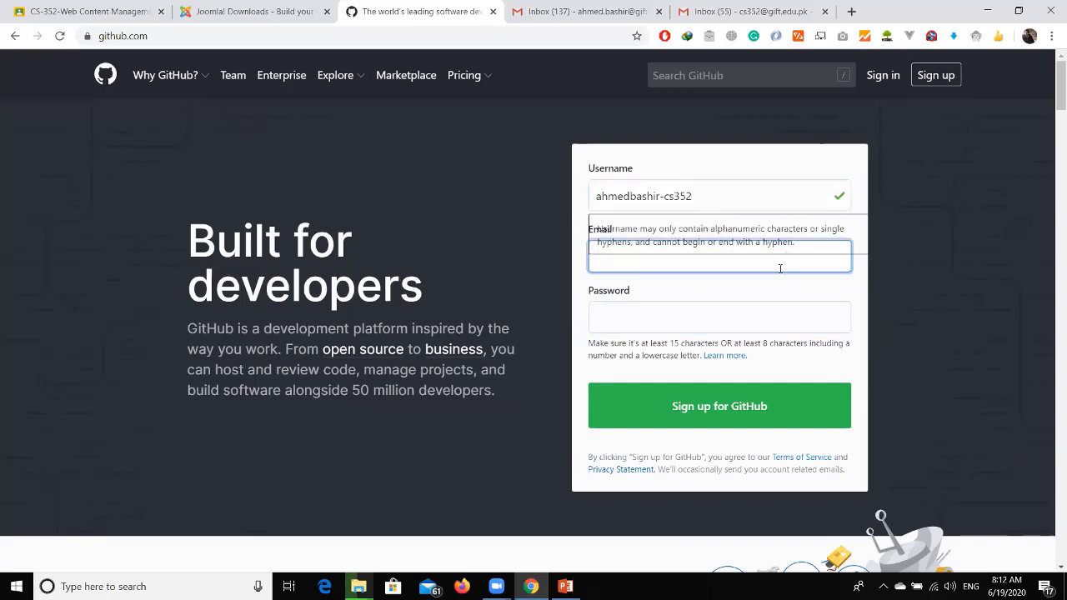
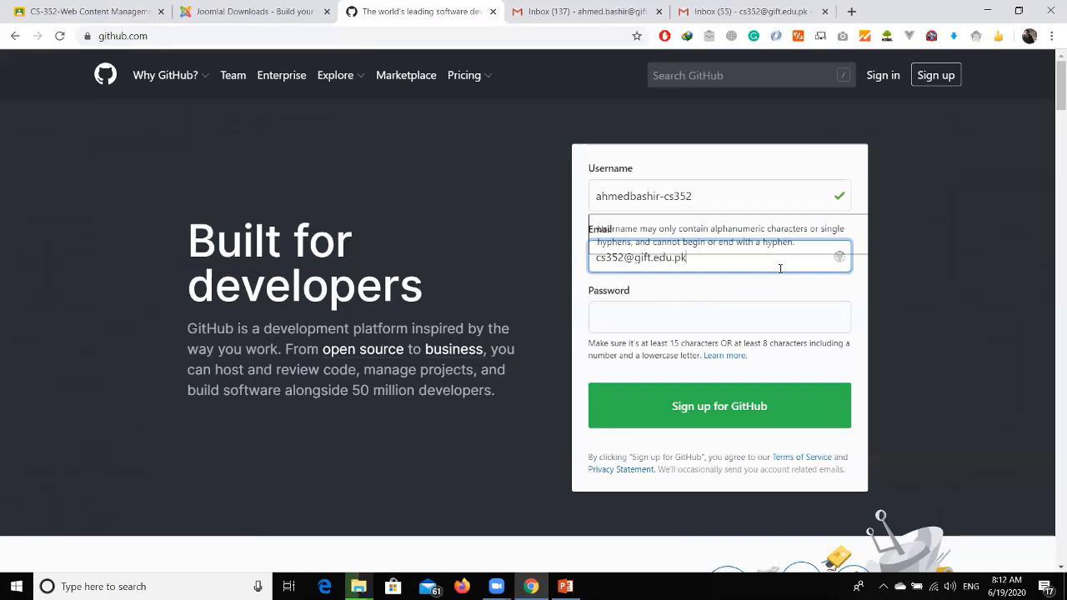
pyautogui.press('Tab')
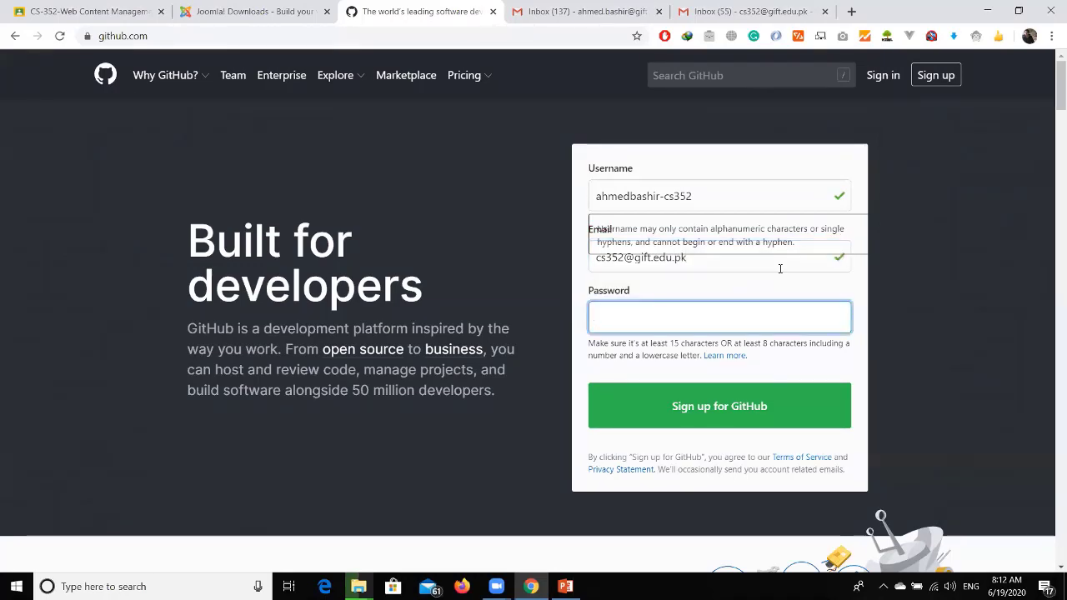
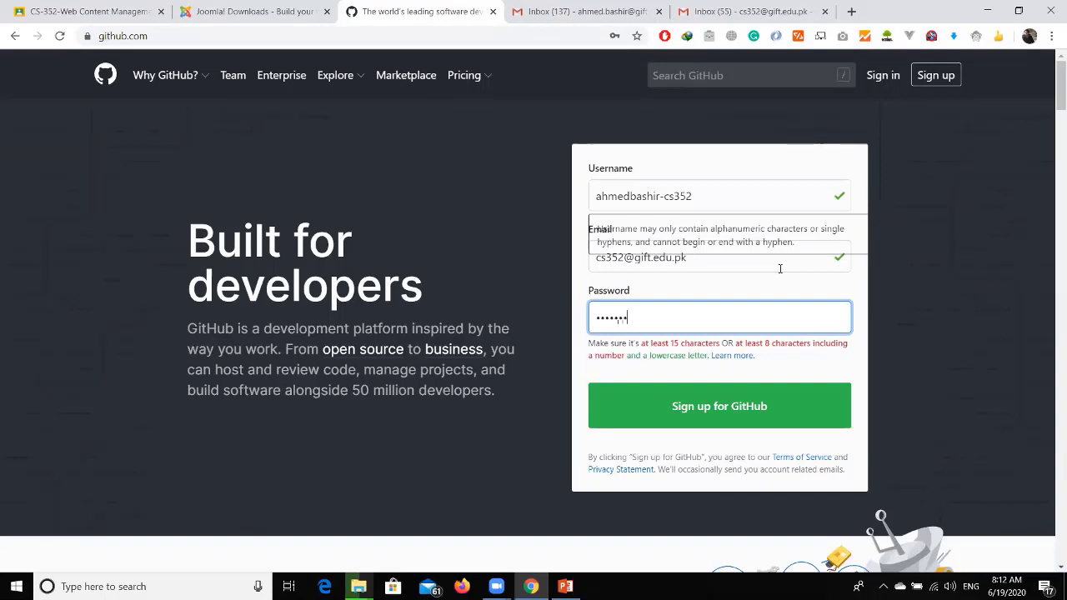
pyautogui.click(684, 314)
pyautogui.moveTo(683, 314); pyautogui.dragTo(425, 327)
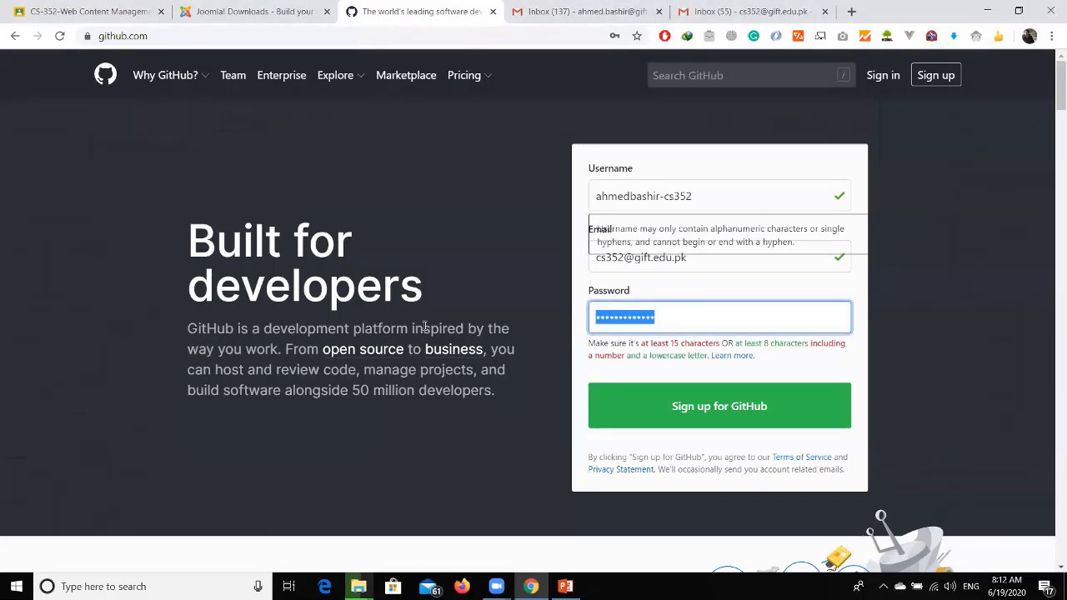
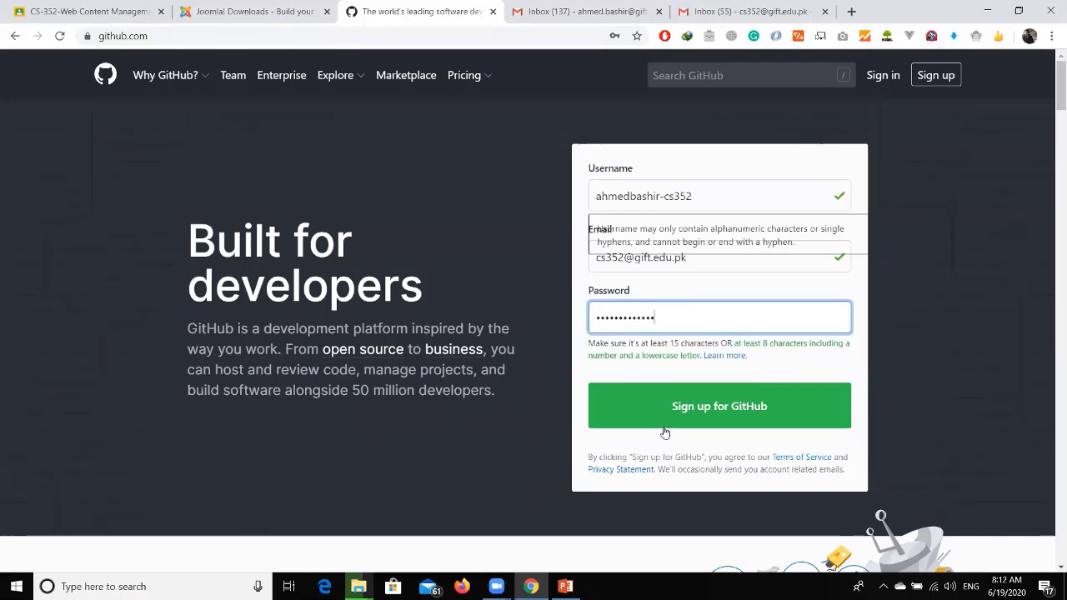
pyautogui.click(667, 417)
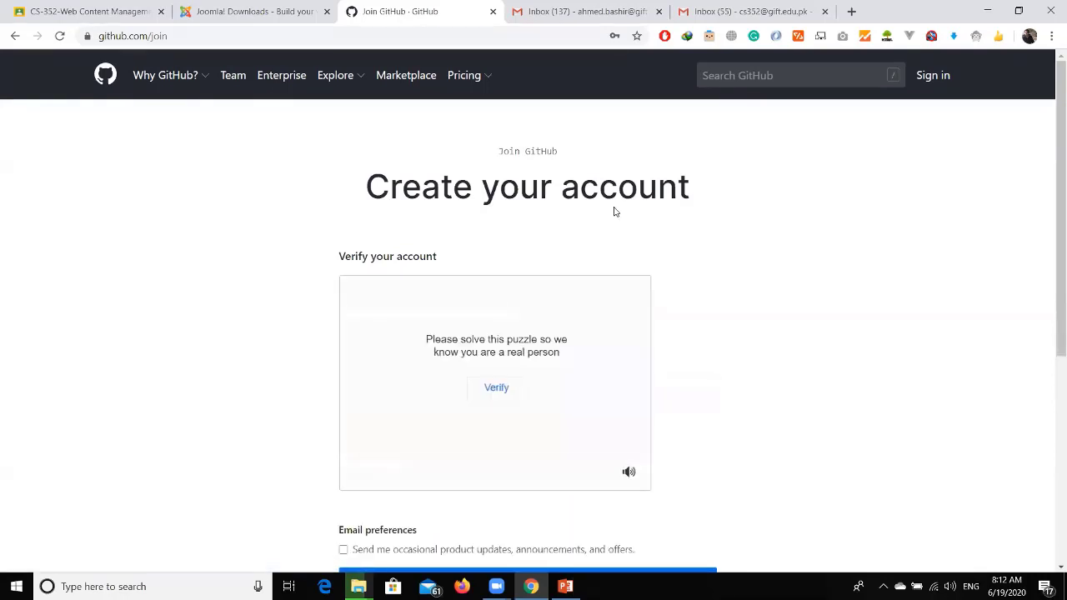
# - Start the verification puzzle and rotate the first animal, polar bear and aardvark upright
pyautogui.scroll(-1, 771, 311)
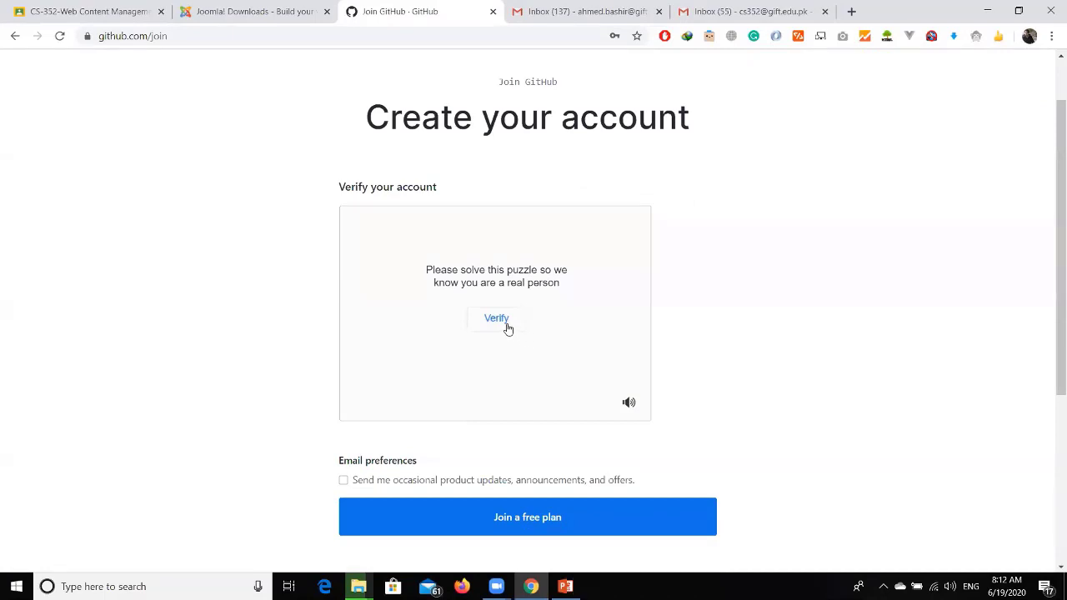
pyautogui.click(506, 327)
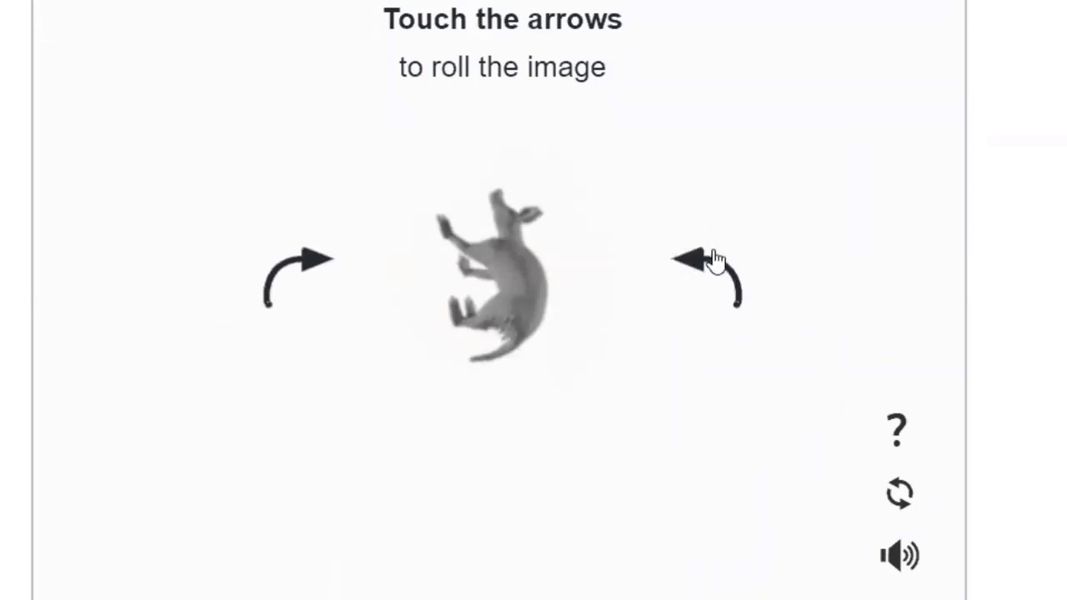
pyautogui.click(714, 279)
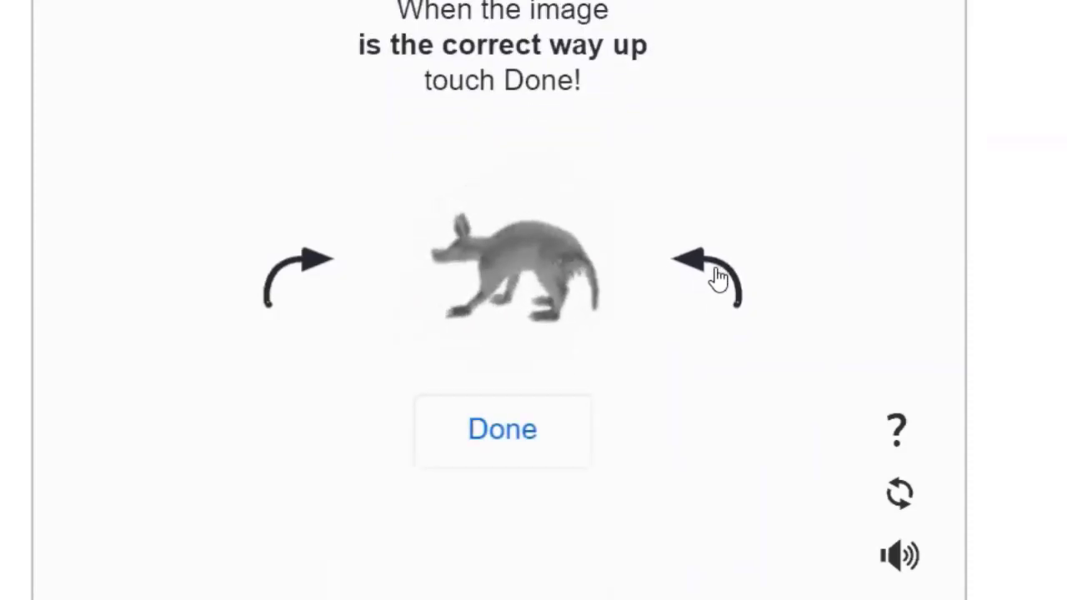
pyautogui.click(529, 465)
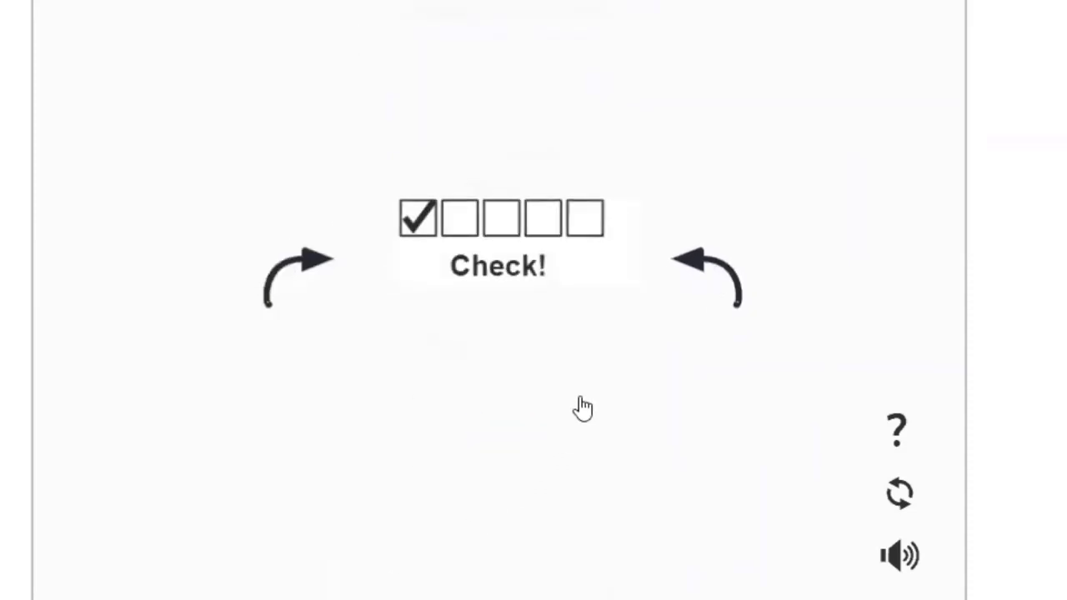
pyautogui.click(704, 283)
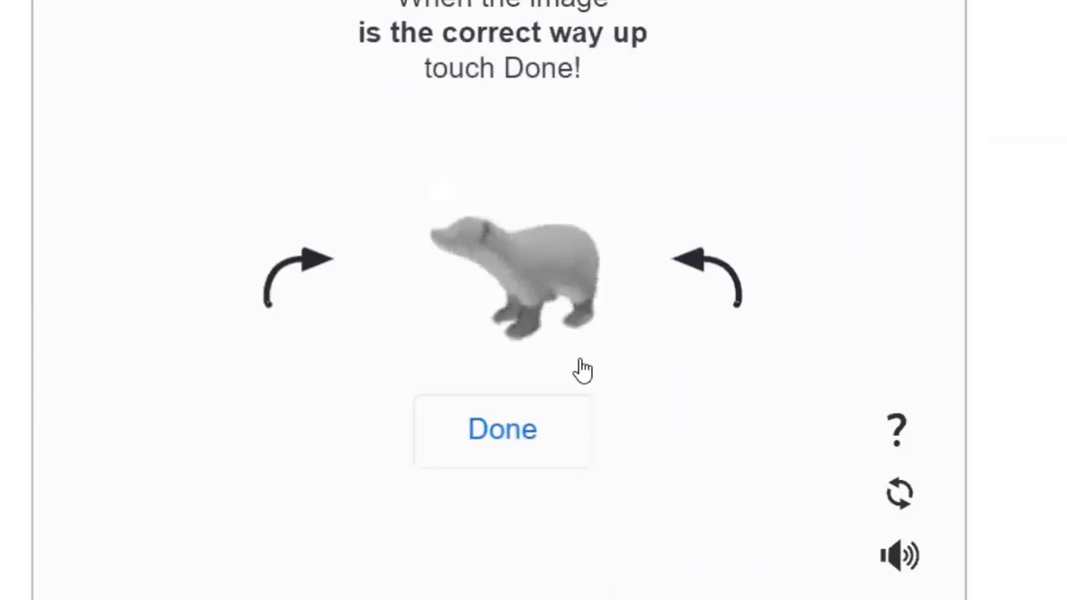
pyautogui.click(496, 442)
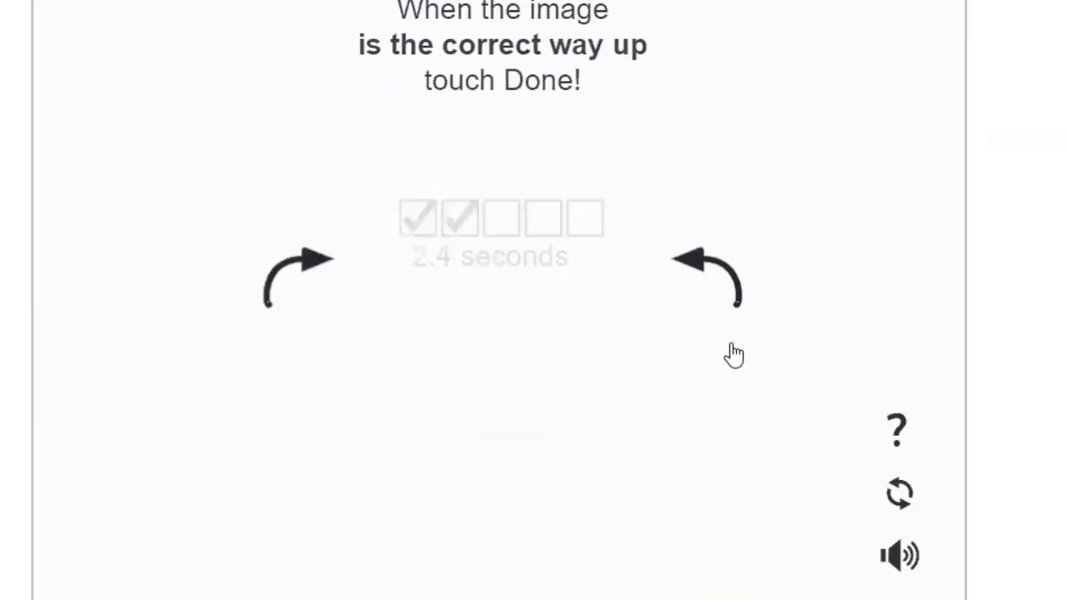
pyautogui.click(725, 288)
pyautogui.click(722, 288)
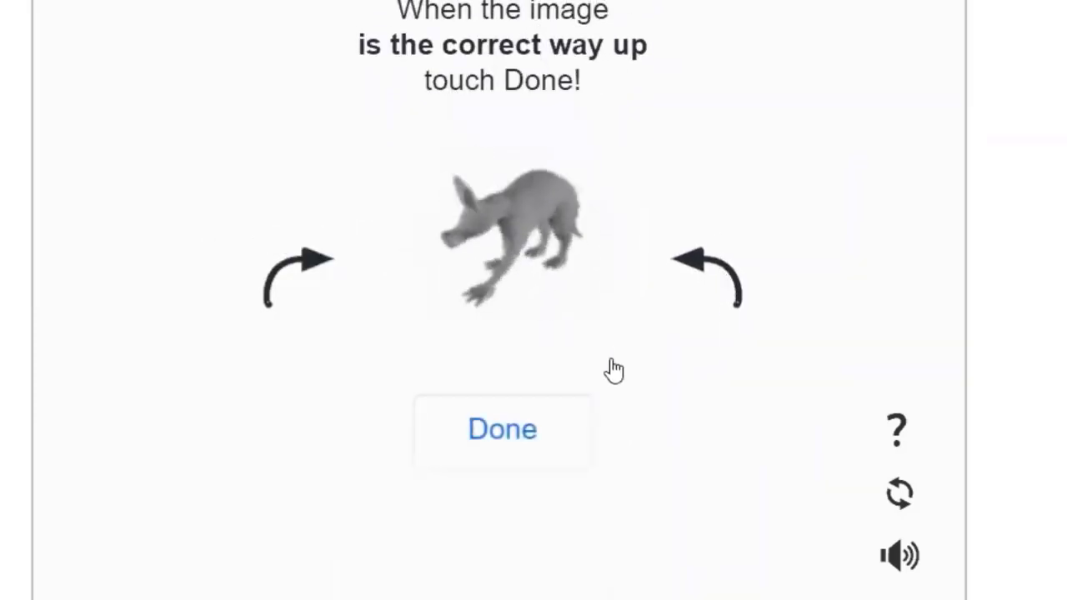
pyautogui.click(498, 442)
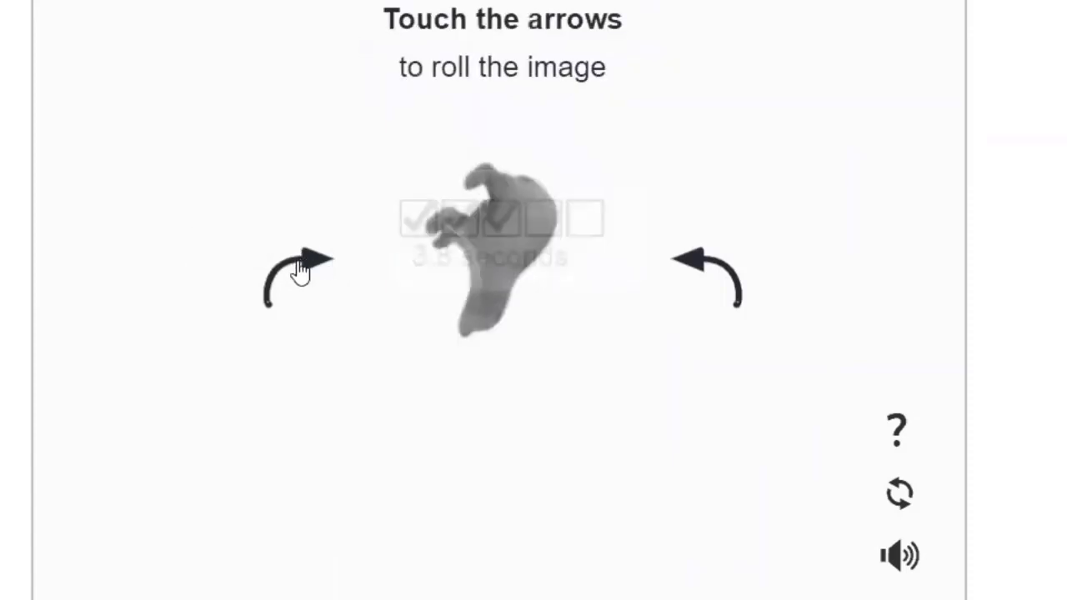
# - Rotate the bear and dog upright, then join the free plan
pyautogui.click(732, 278)
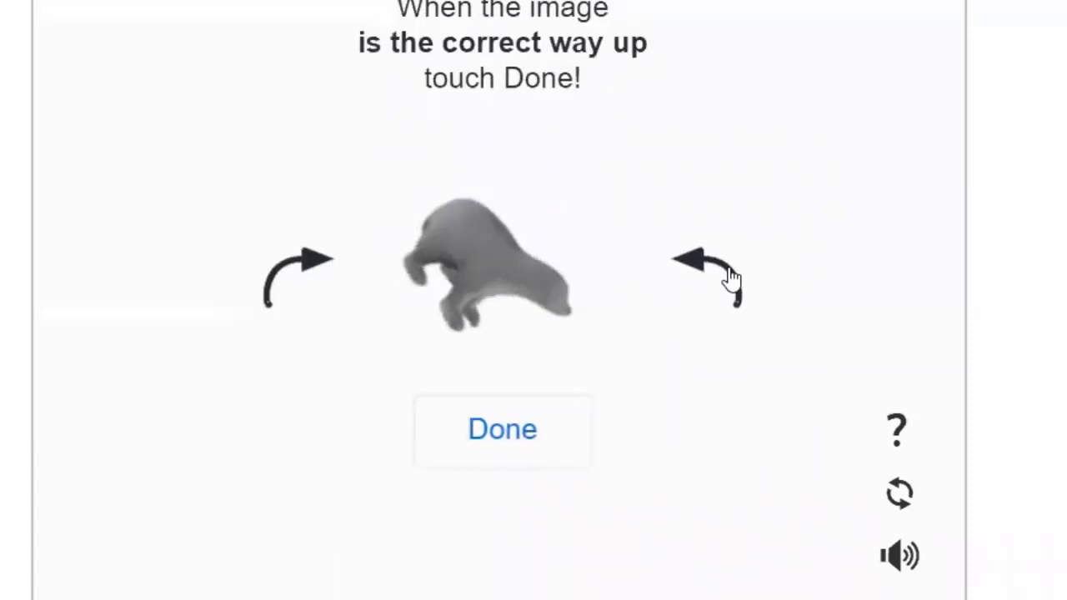
pyautogui.click(510, 444)
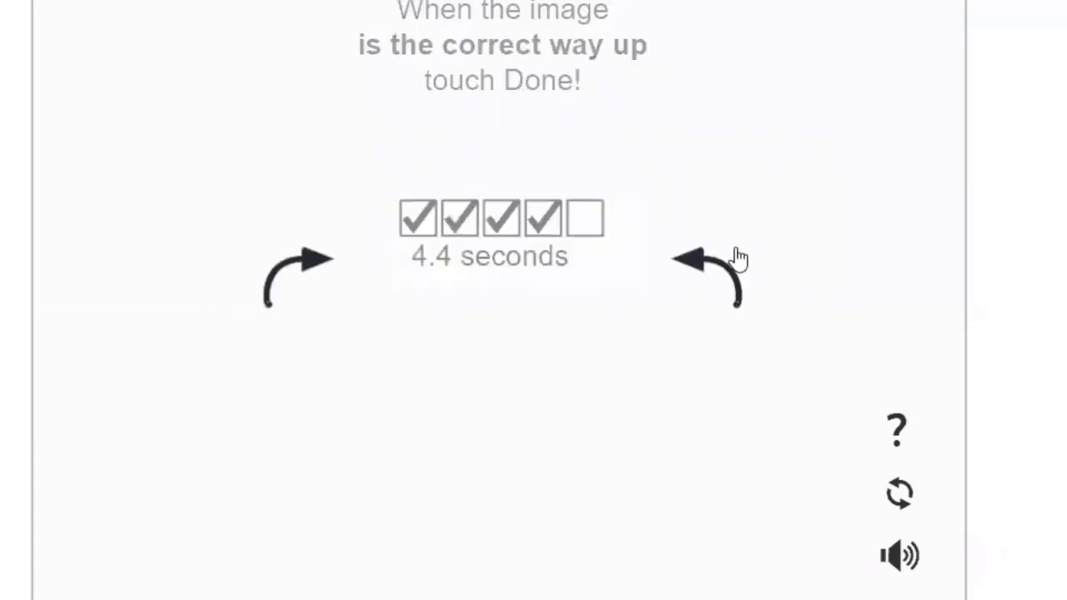
pyautogui.click(718, 281)
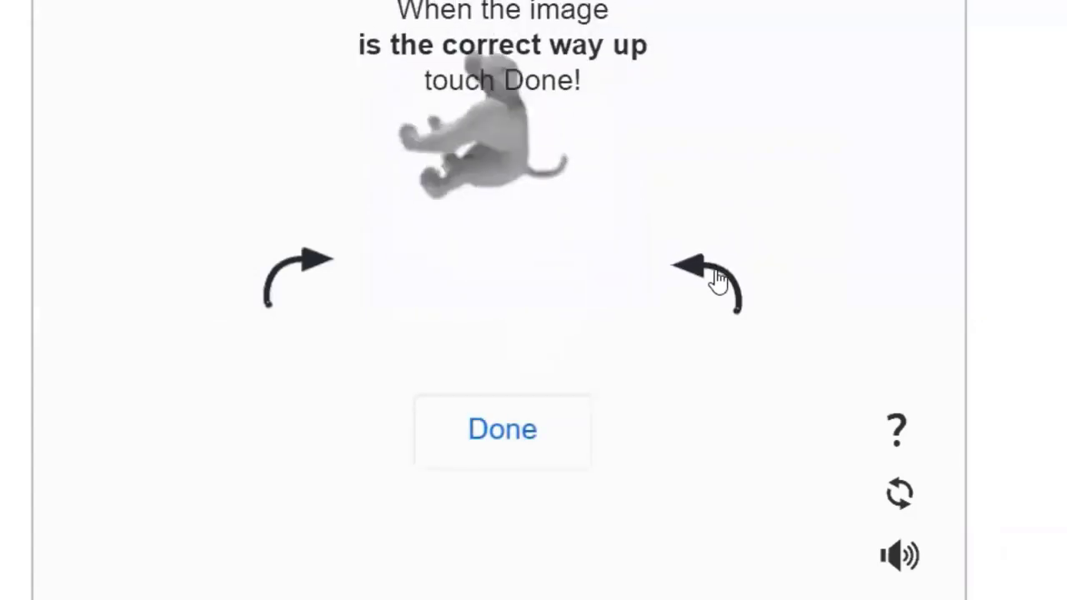
pyautogui.click(715, 281)
pyautogui.click(477, 442)
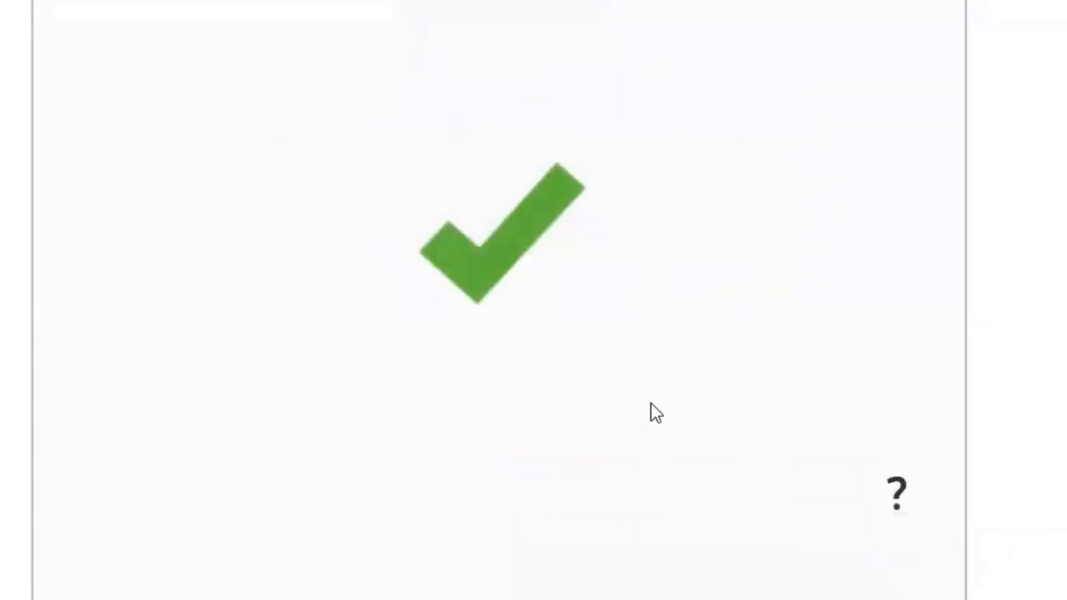
pyautogui.scroll(-3, 558, 191)
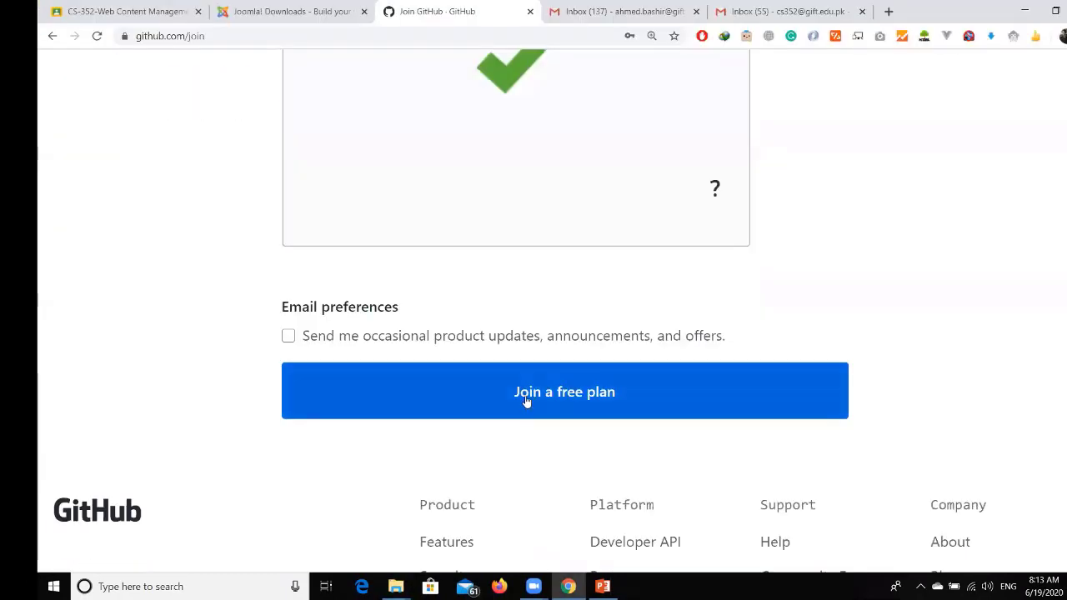
pyautogui.click(526, 396)
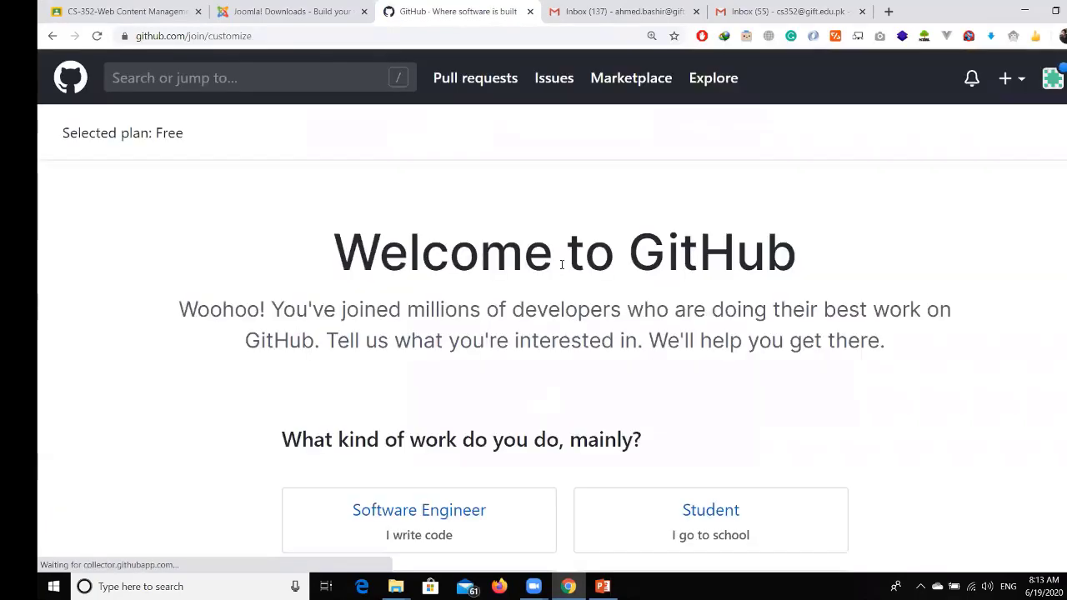
# - Choose Student as your work and A little programming experience
pyautogui.scroll(-3, 562, 265)
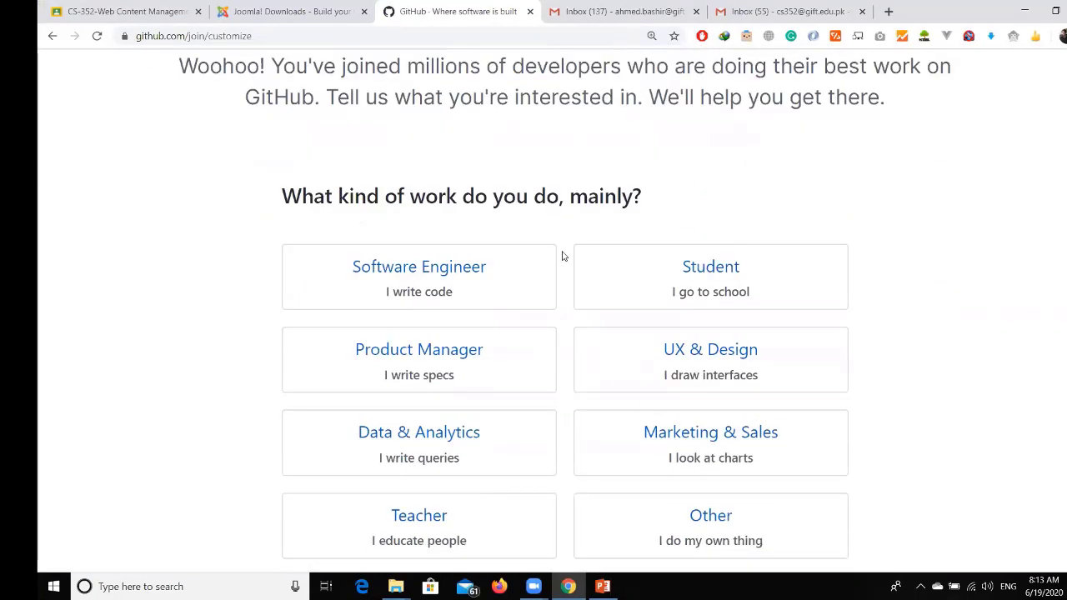
pyautogui.click(652, 237)
pyautogui.scroll(-3, 581, 209)
pyautogui.scroll(-3, 583, 209)
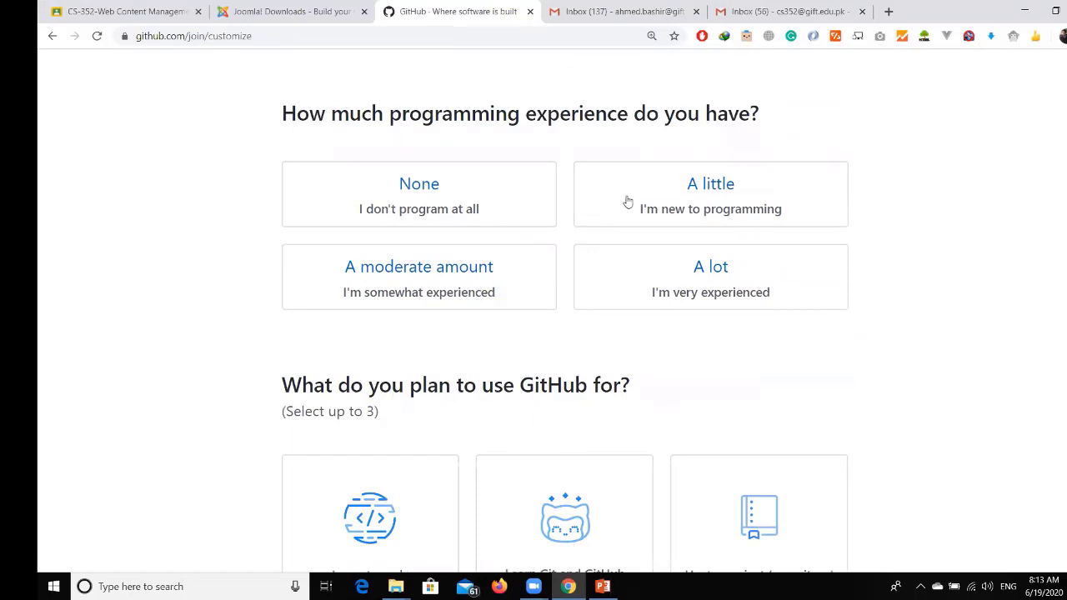
pyautogui.click(516, 261)
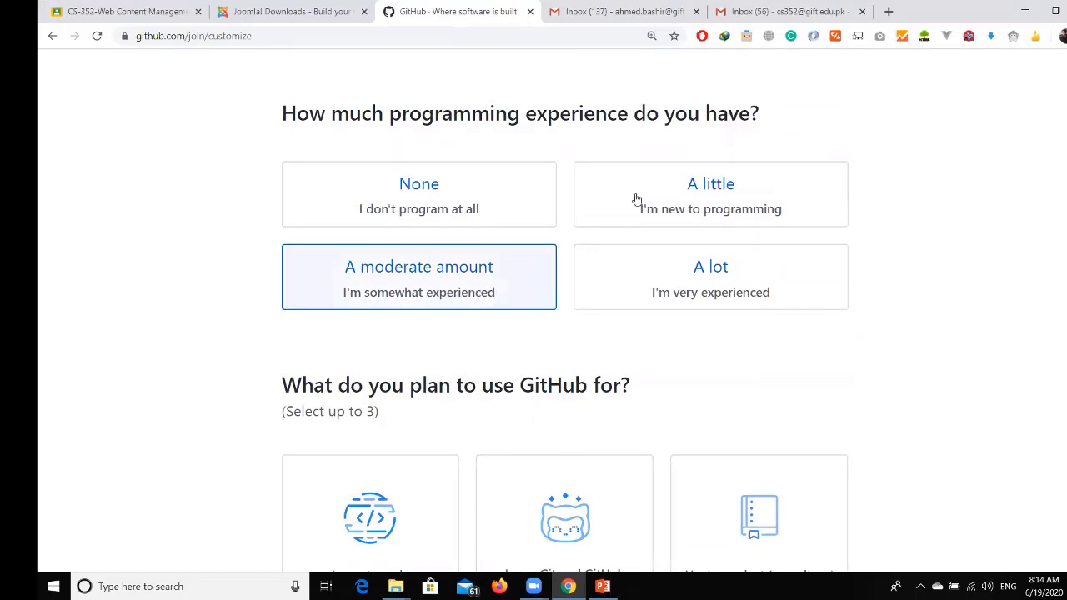
pyautogui.click(681, 189)
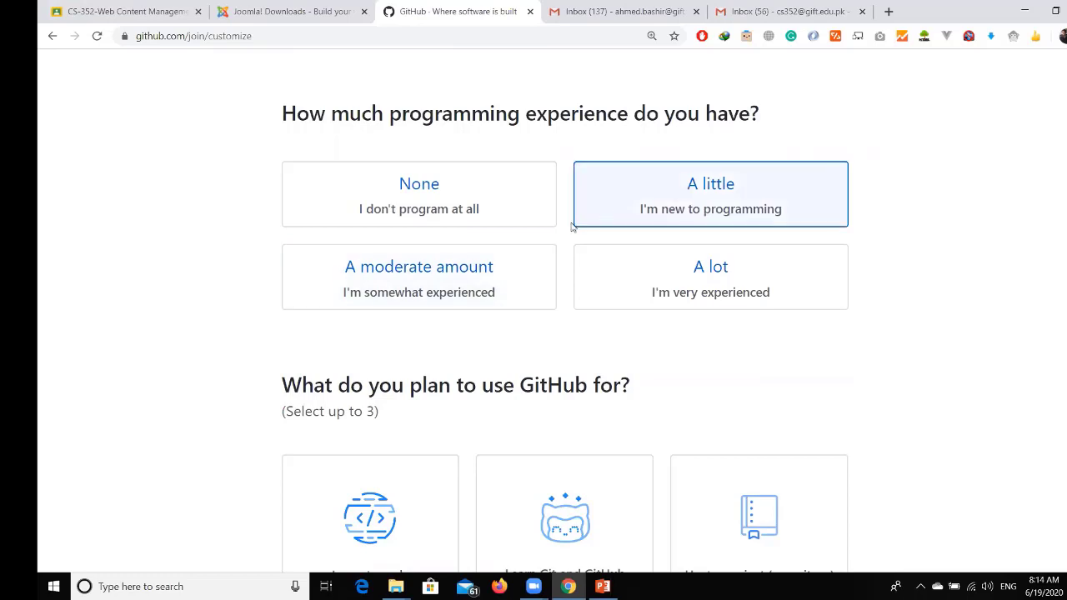
# - Select Learn to code, Learn Git and GitHub, and School work and student projects
pyautogui.scroll(-3, 572, 226)
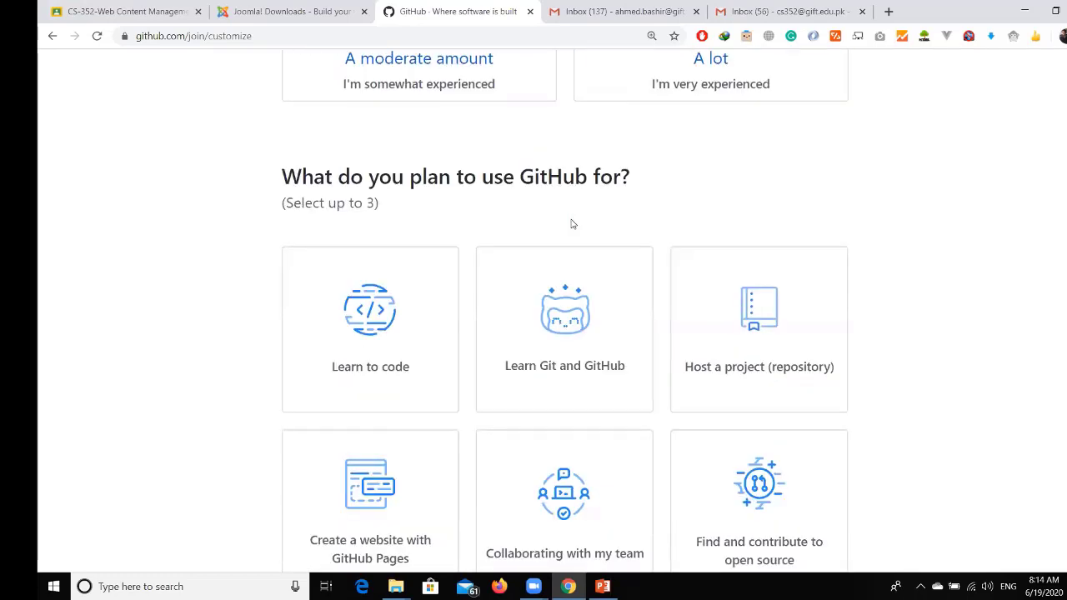
pyautogui.scroll(-2, 572, 226)
pyautogui.scroll(1, 572, 228)
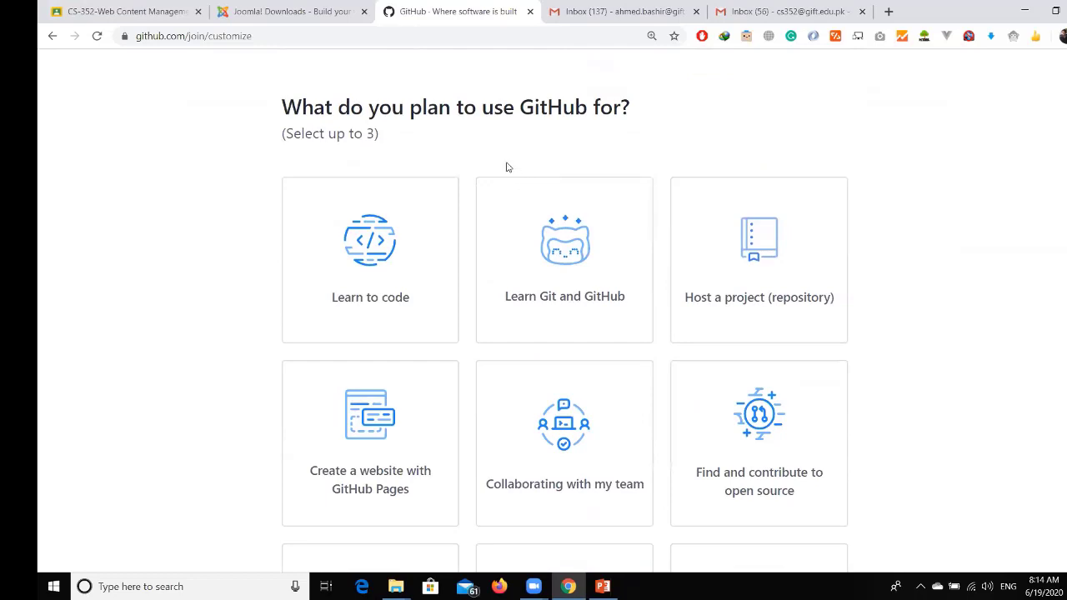
pyautogui.scroll(-1, 475, 148)
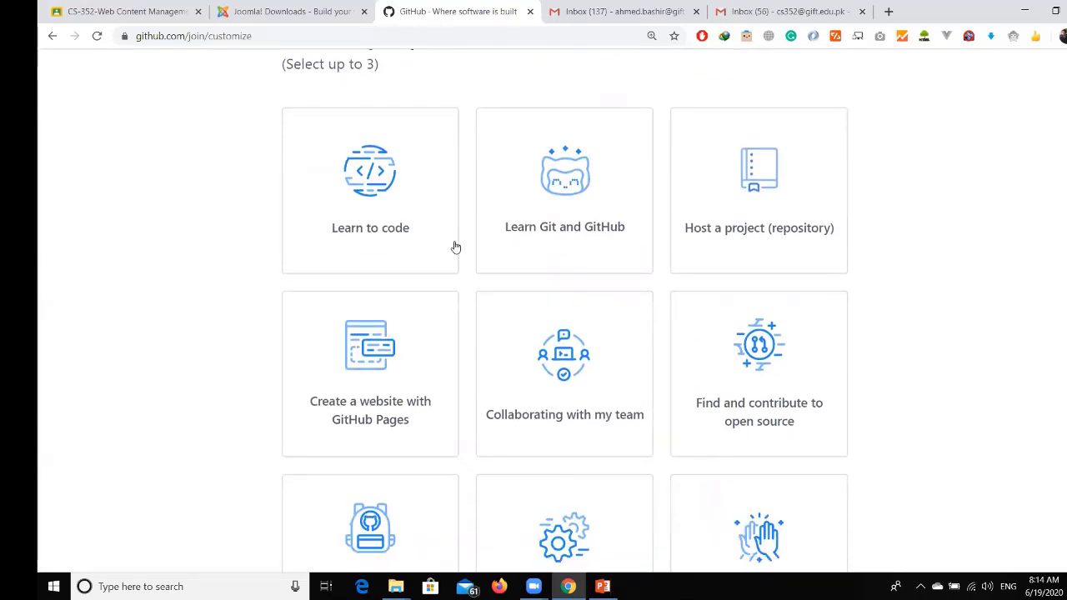
pyautogui.click(421, 187)
pyautogui.scroll(-2, 450, 175)
pyautogui.click(547, 105)
pyautogui.scroll(4, 528, 147)
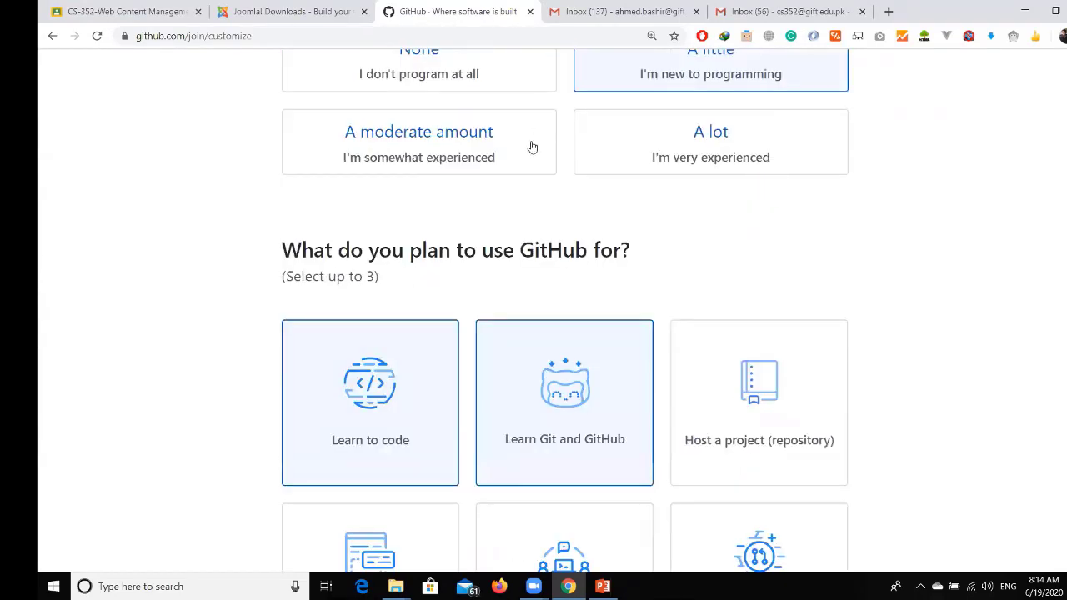
pyautogui.scroll(-4, 502, 216)
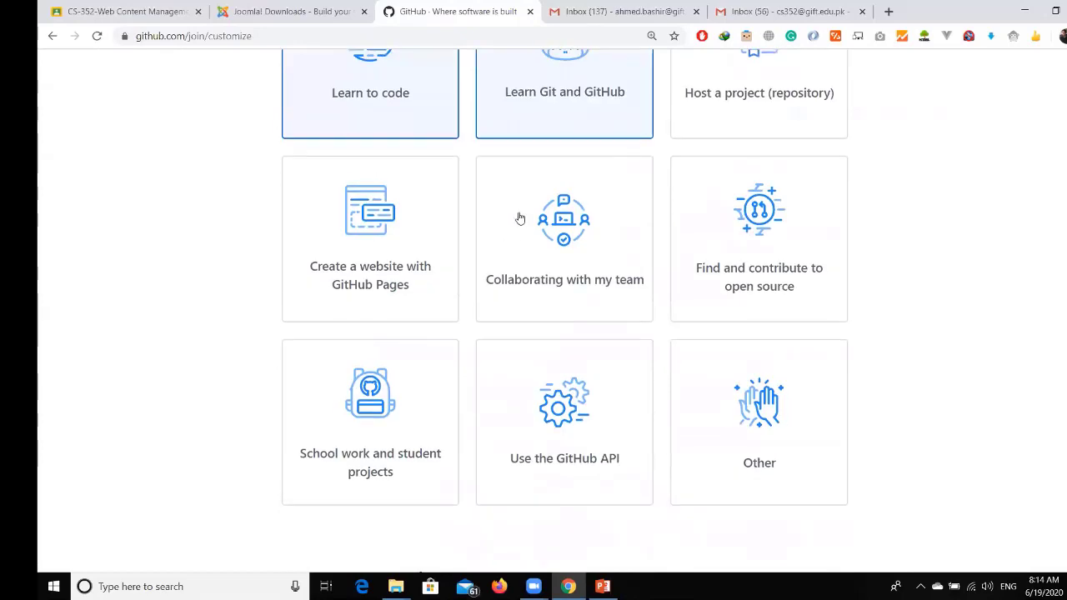
pyautogui.click(390, 443)
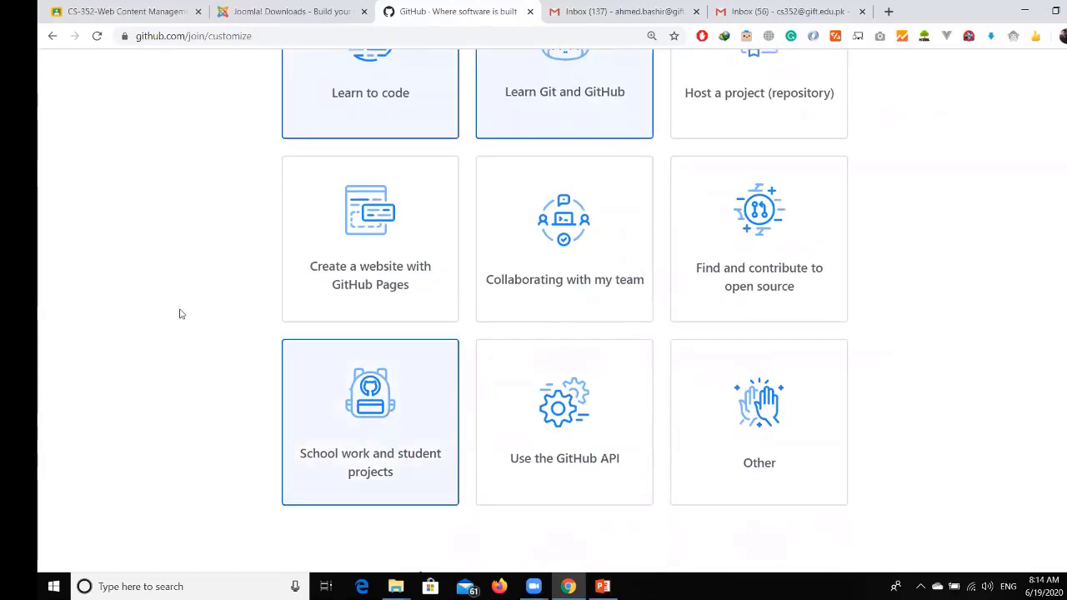
pyautogui.scroll(-4, 200, 333)
pyautogui.scroll(-2, 200, 332)
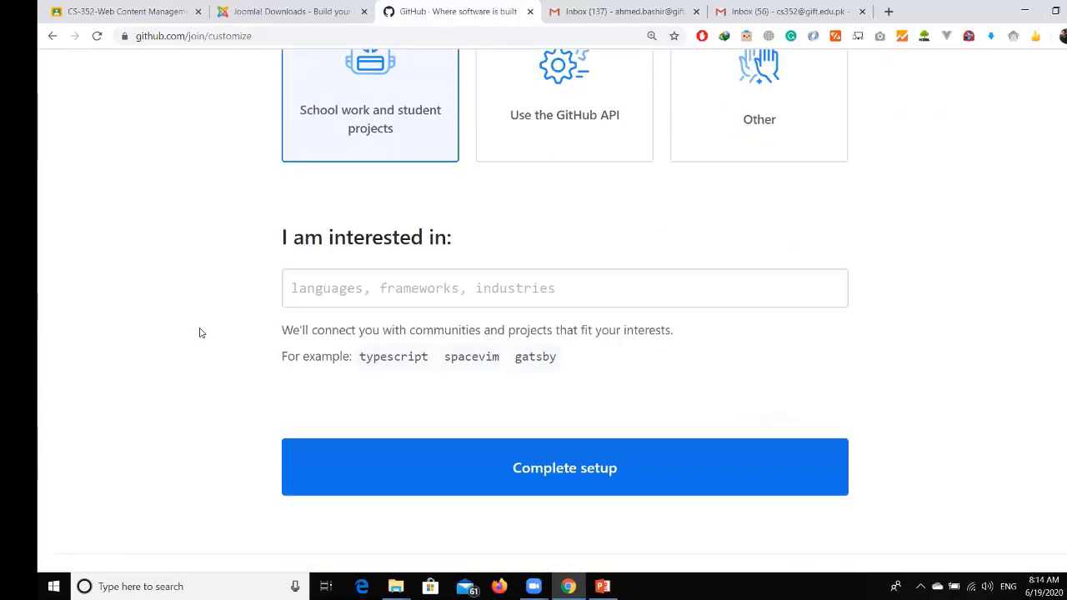
# - Add wordpress and react as interests, discarding the typed joomla, and complete setup
pyautogui.click(363, 215)
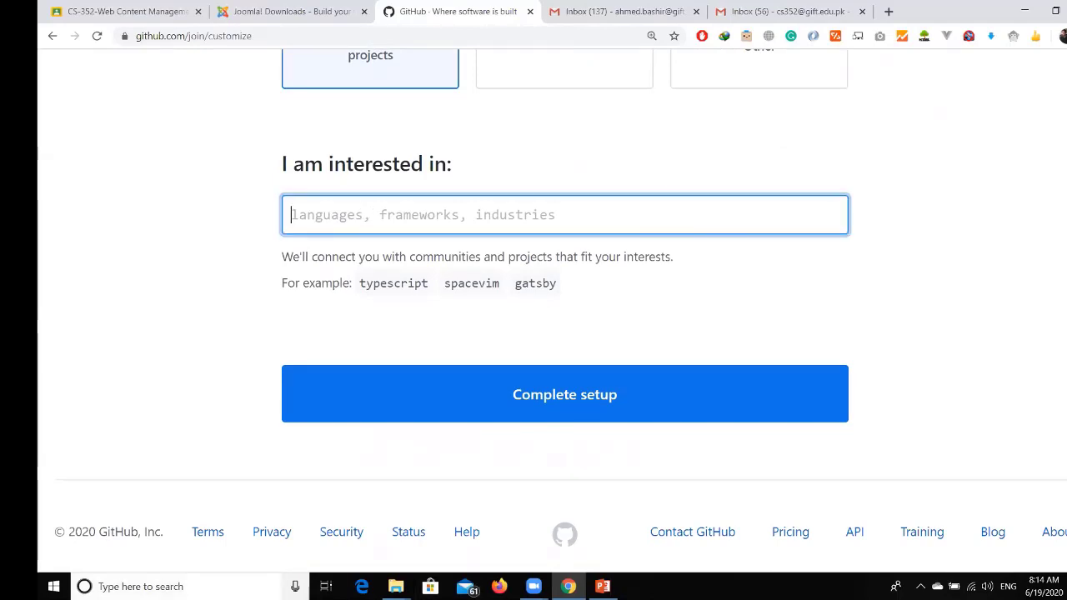
pyautogui.write('wordpr')
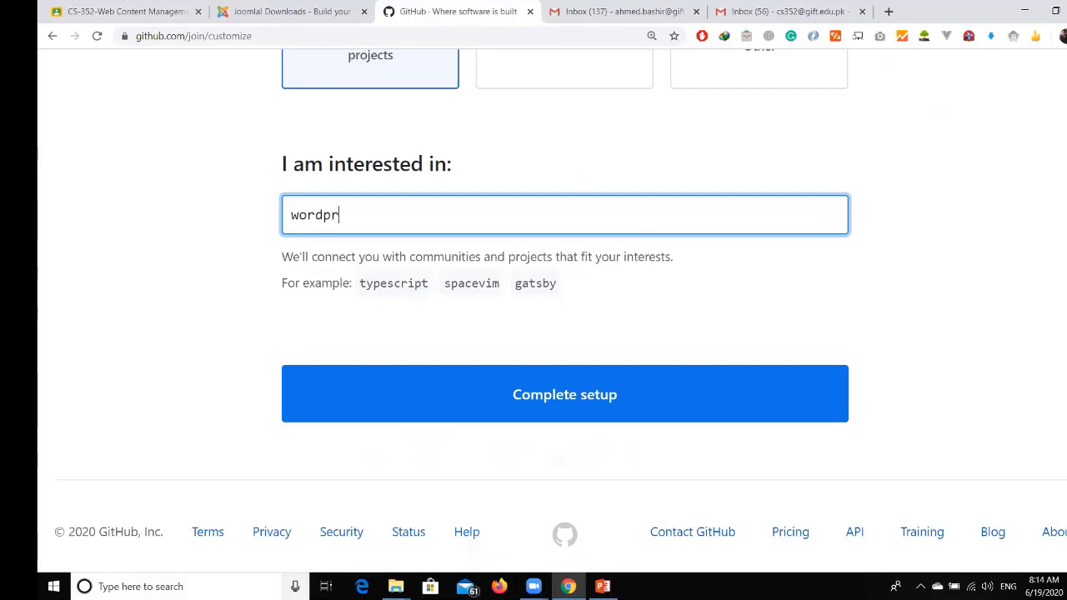
pyautogui.write('ess')
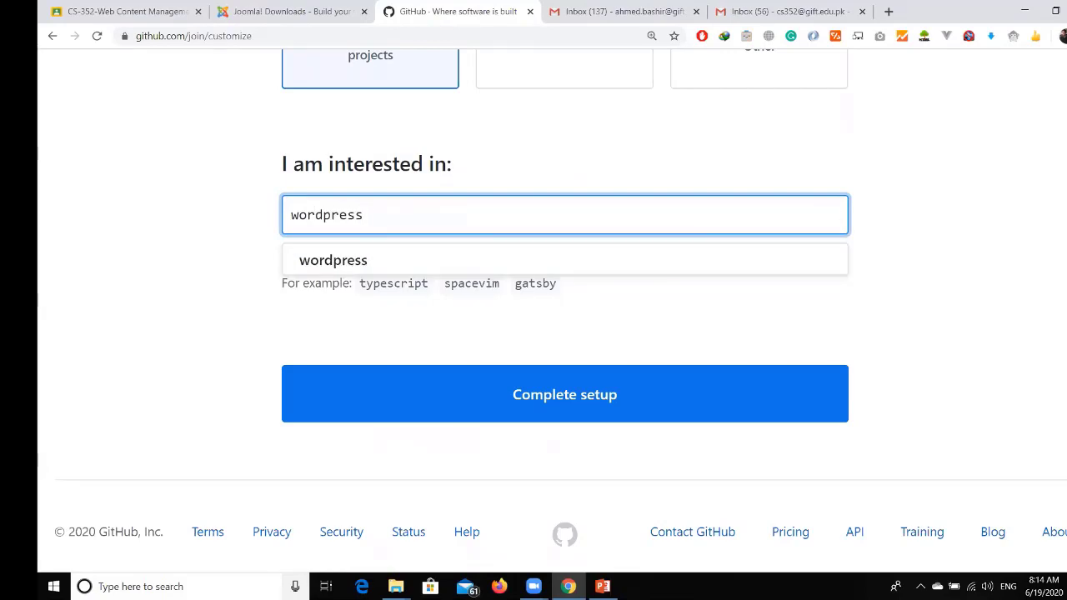
pyautogui.click(341, 261)
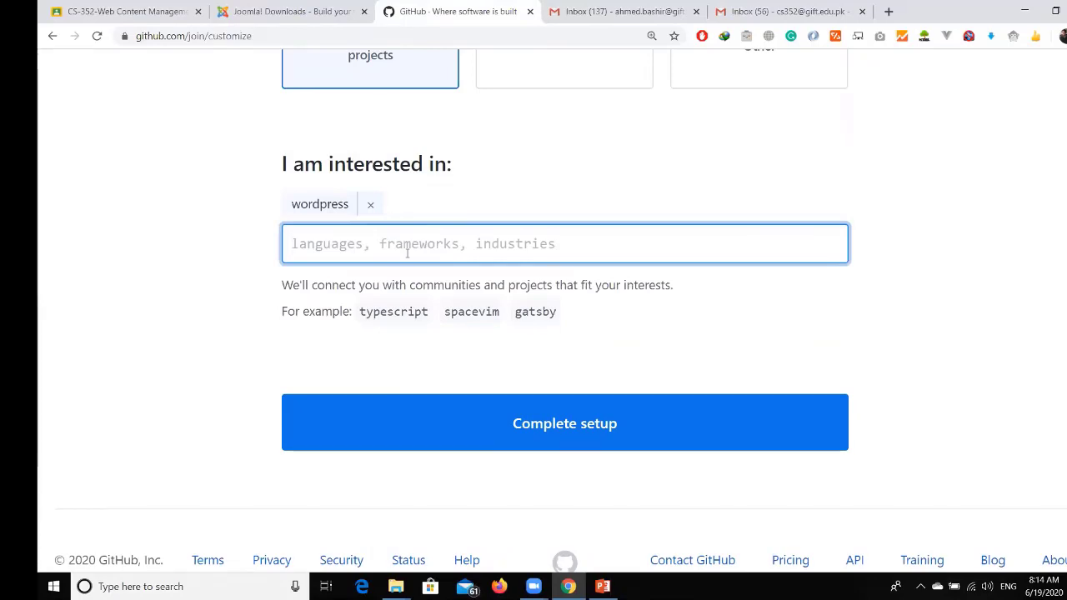
pyautogui.write('joomla')
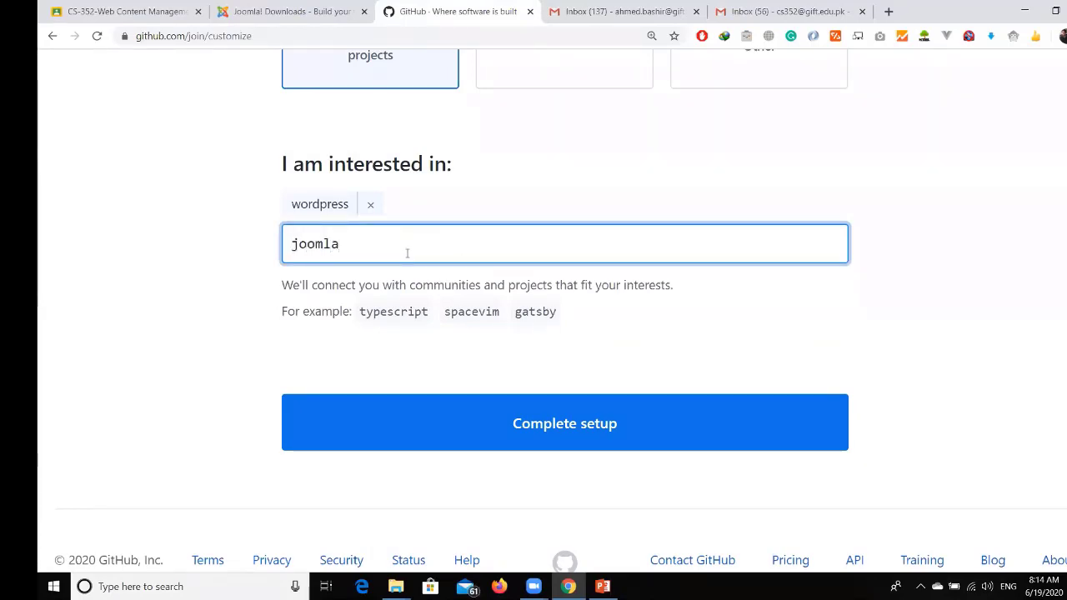
pyautogui.hotkey('ctrl', 'a')
pyautogui.press('BackSpace')
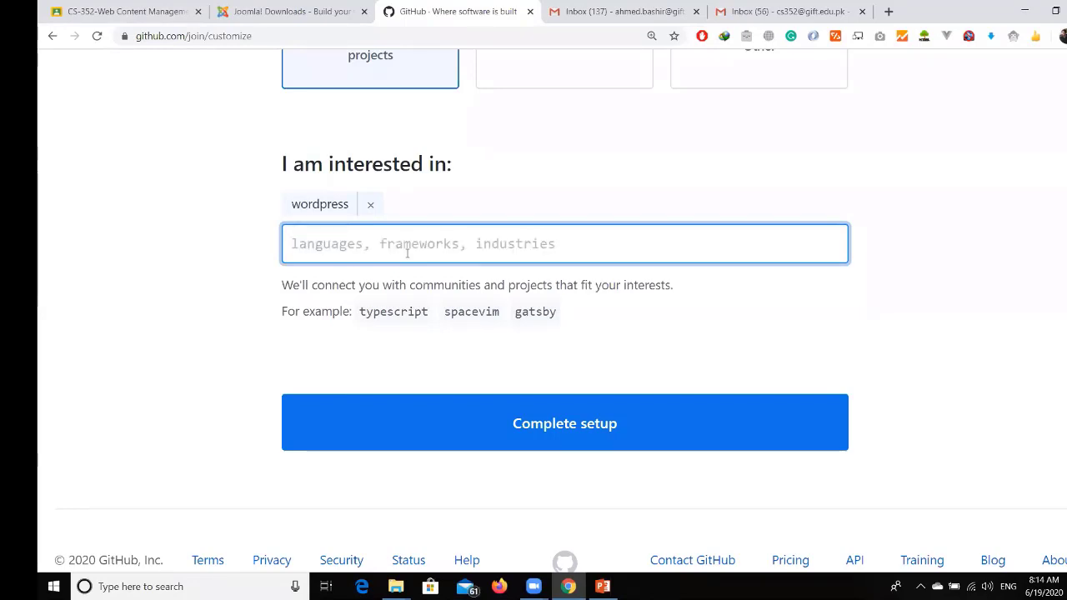
pyautogui.write('react')
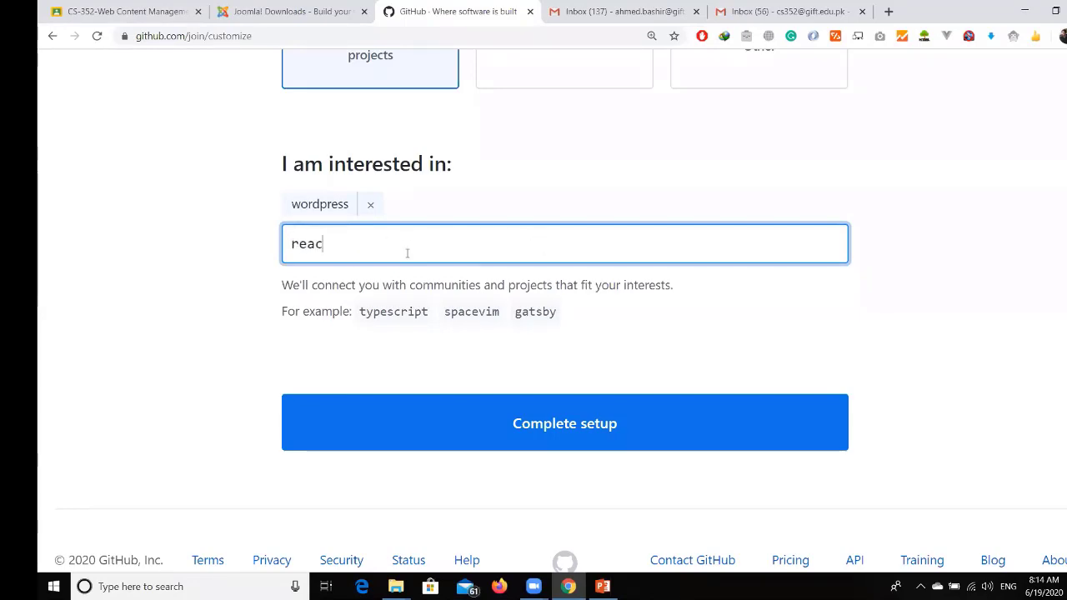
pyautogui.click(393, 283)
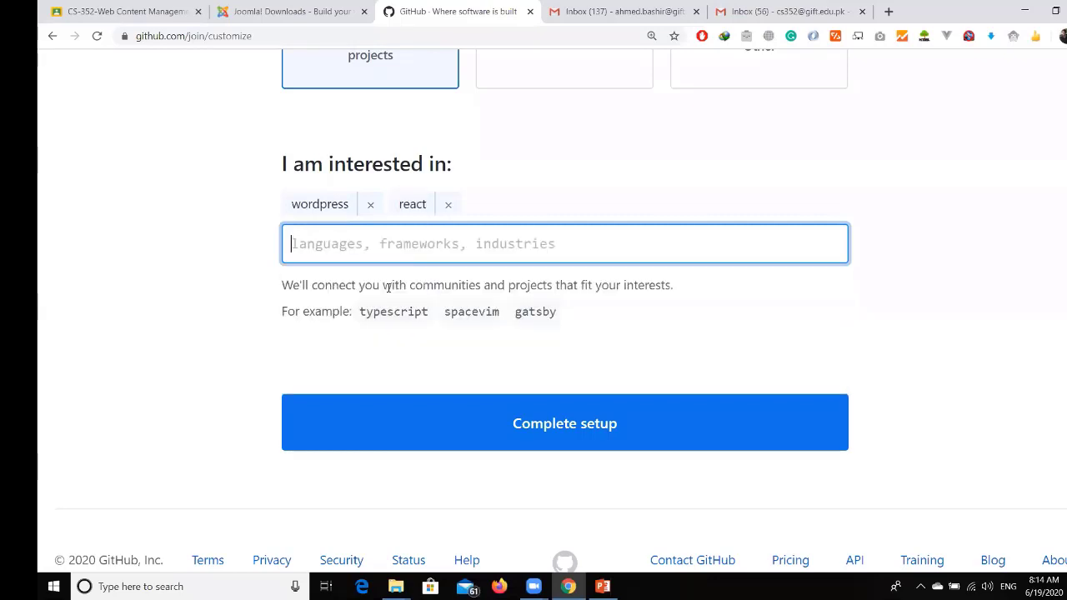
pyautogui.click(420, 414)
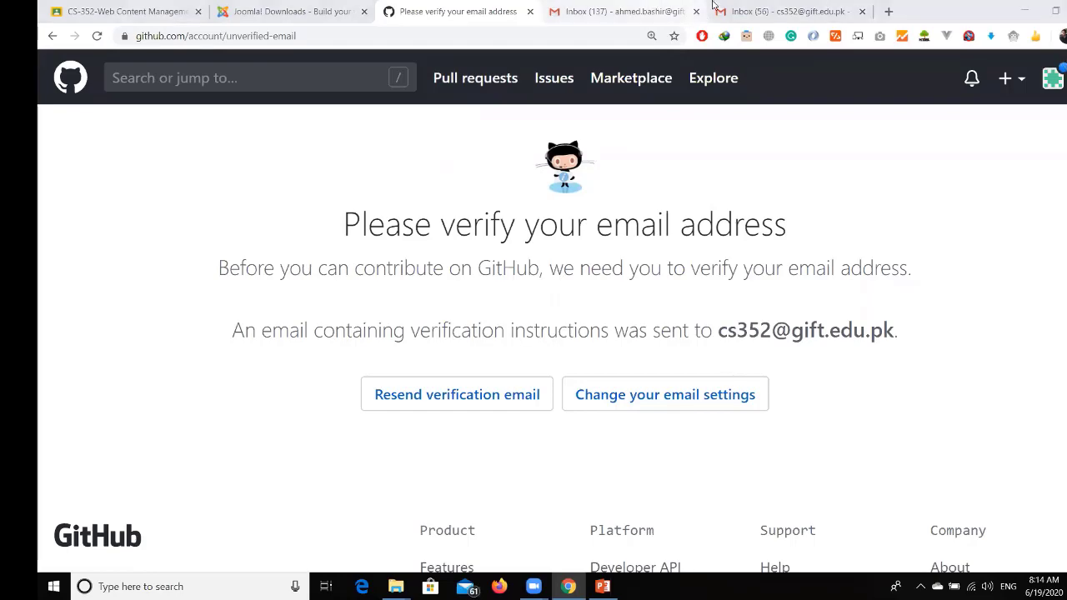
# - Open the '[GitHub] Please verify your email address' message and click Verify email address
pyautogui.click(745, 7)
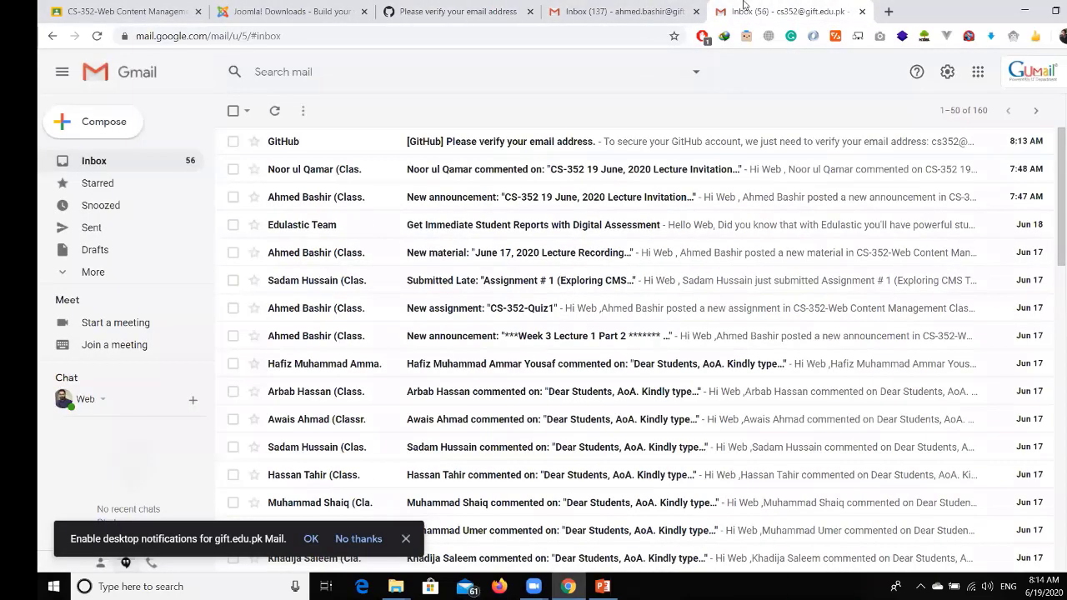
pyautogui.click(467, 153)
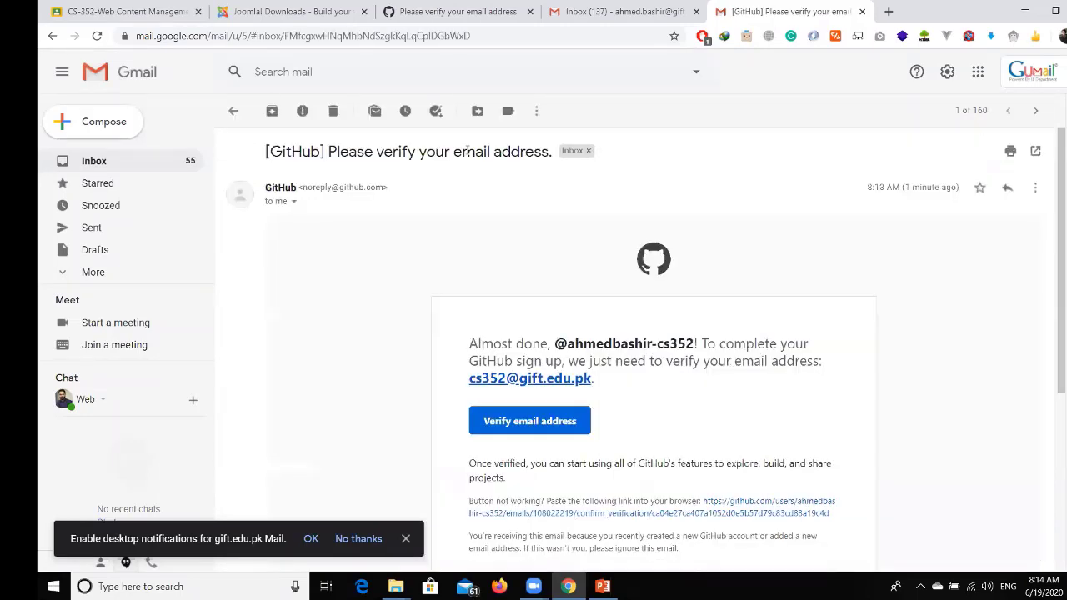
pyautogui.scroll(-1, 484, 249)
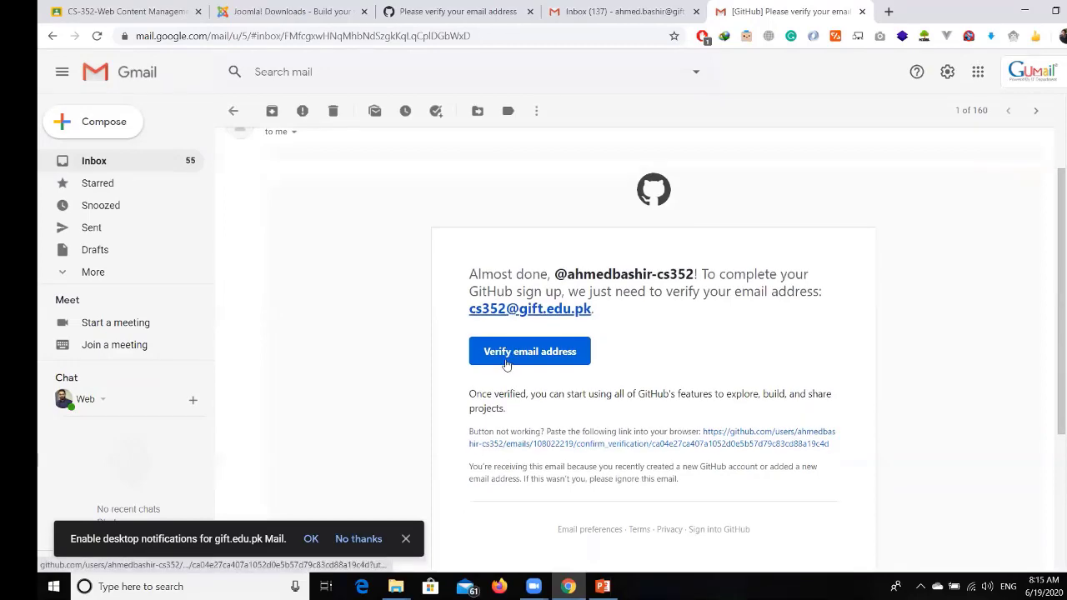
pyautogui.click(506, 358)
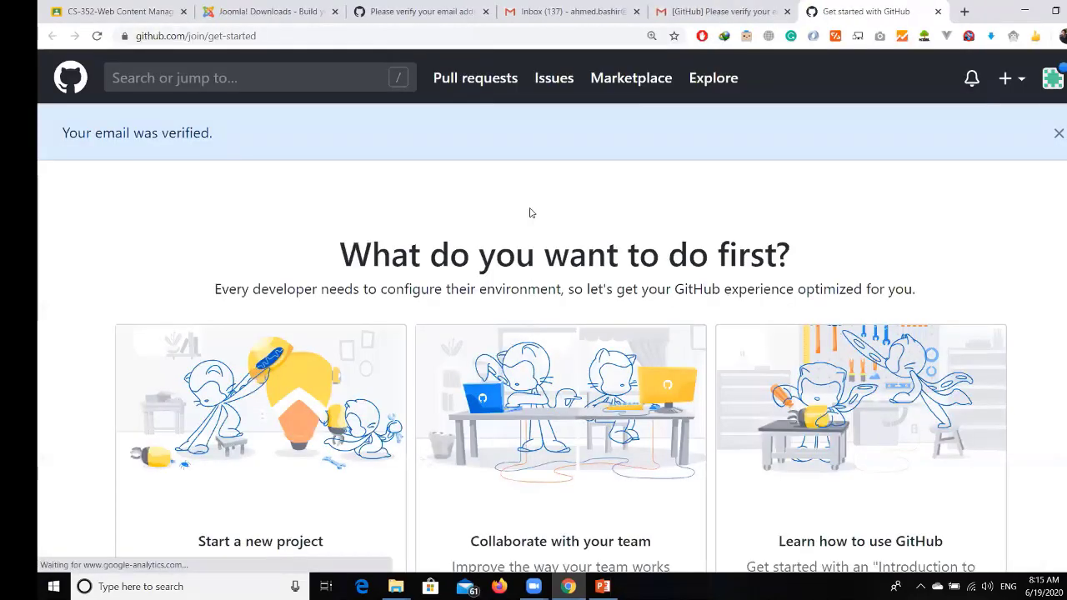
# - Skip the get-started choices and reset the page zoom to 100%
pyautogui.scroll(-3, 530, 209)
pyautogui.scroll(2, 484, 189)
pyautogui.scroll(-4, 542, 185)
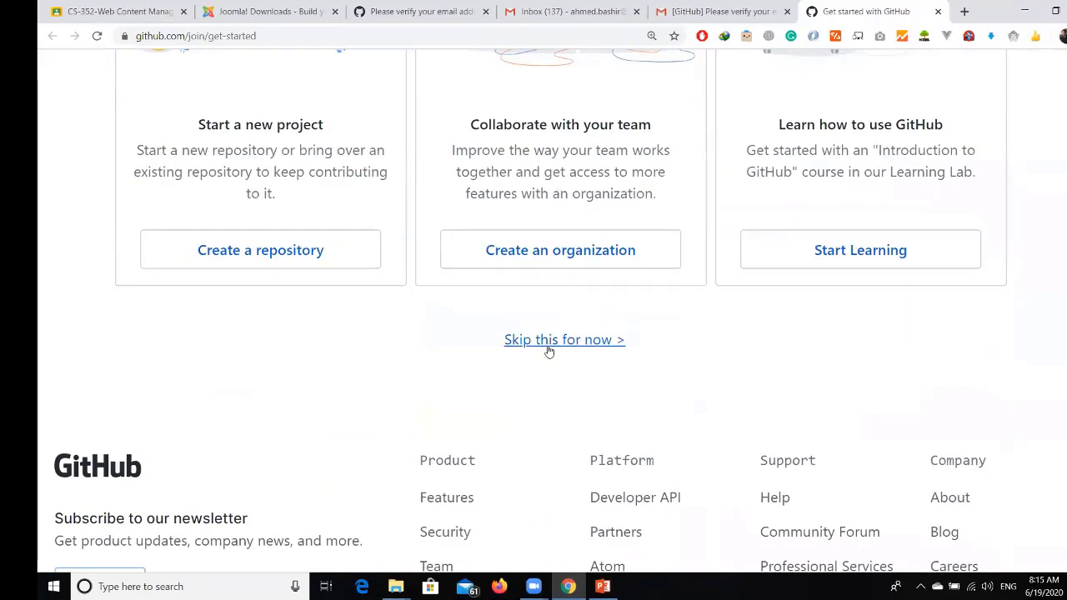
pyautogui.click(550, 342)
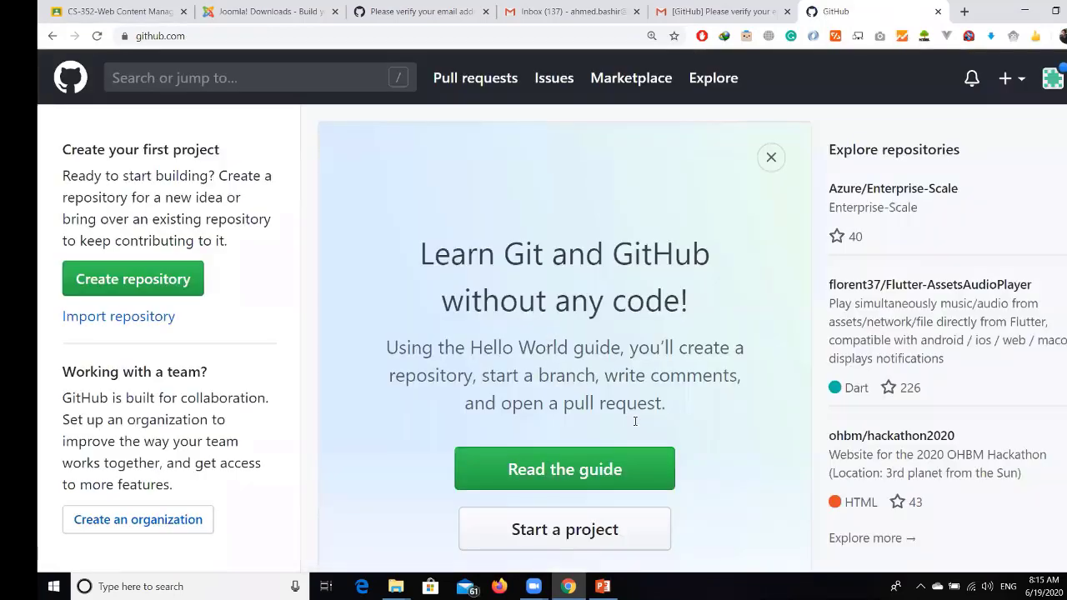
pyautogui.hotkey('ctrl', '0')
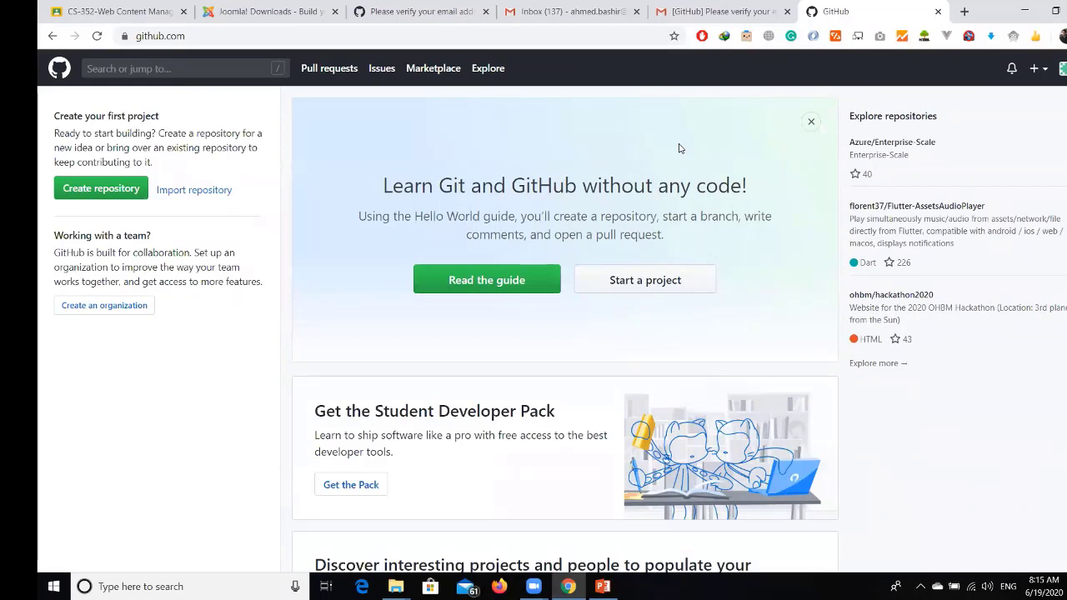
# - Open the Student Developer Pack page via Get the Pack on the dashboard
pyautogui.scroll(-1, 679, 149)
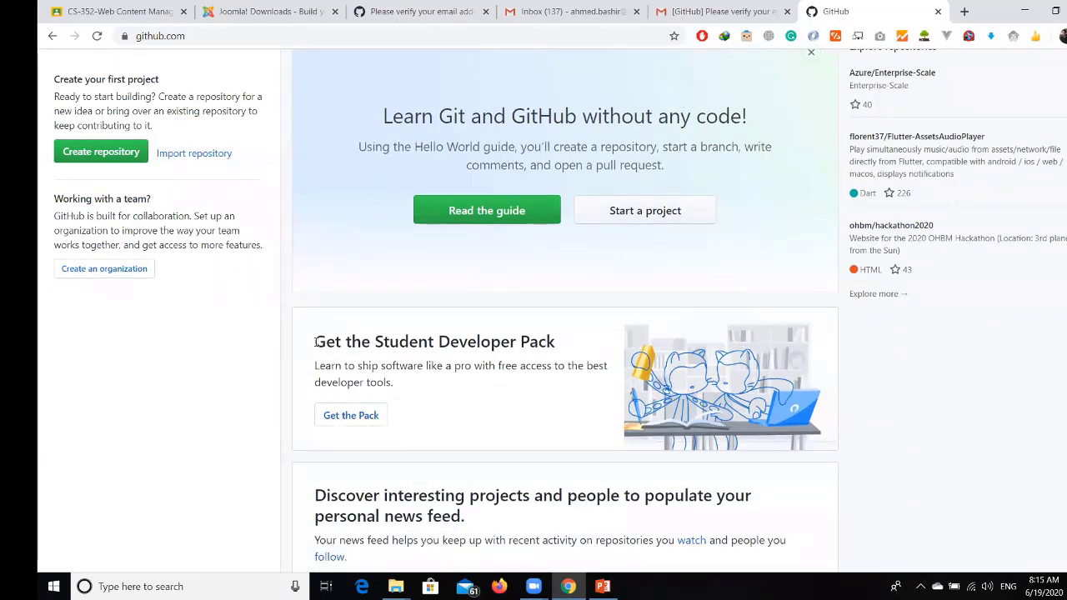
pyautogui.moveTo(316, 342); pyautogui.dragTo(546, 334)
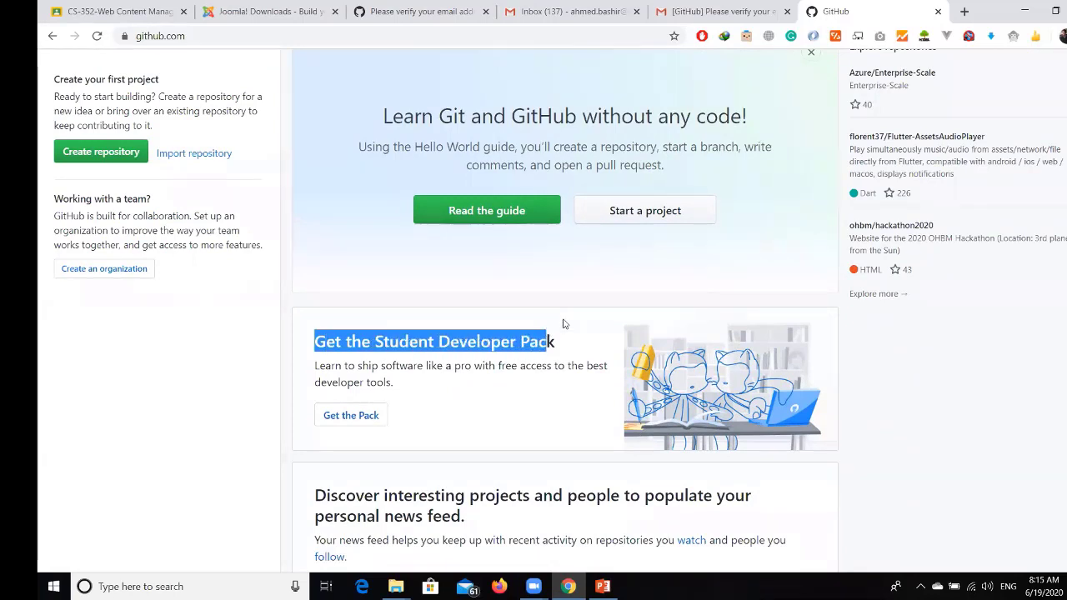
pyautogui.click(565, 344)
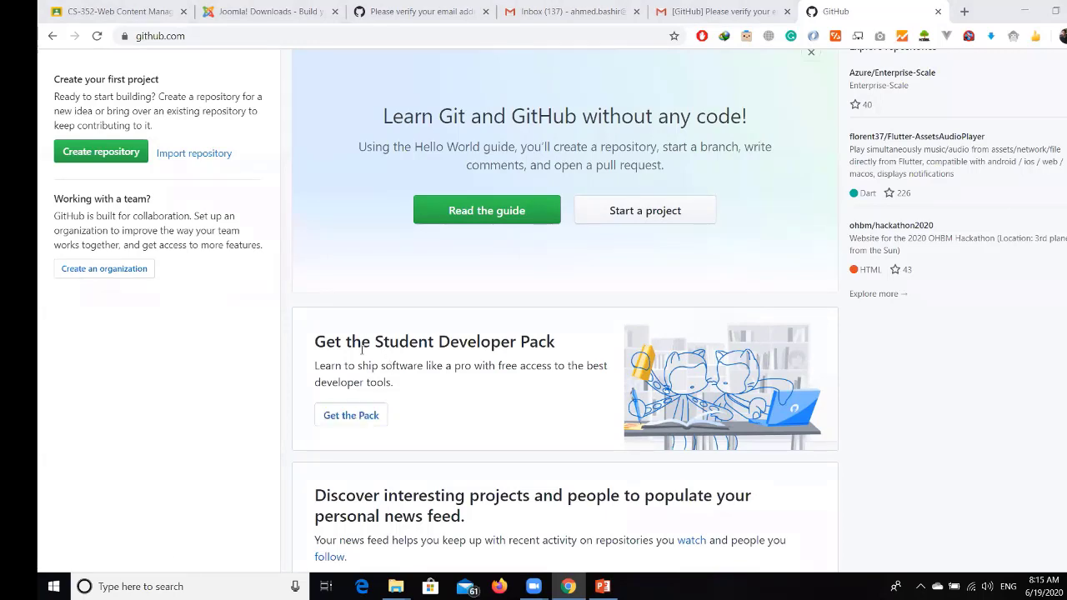
pyautogui.moveTo(312, 341); pyautogui.dragTo(567, 341)
pyautogui.click(571, 365)
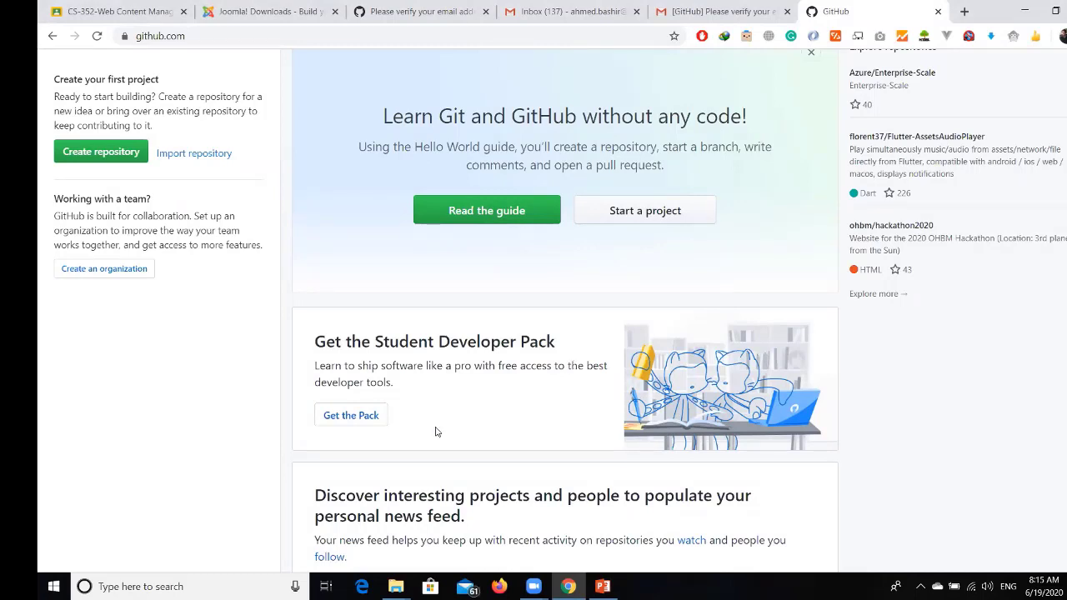
pyautogui.click(364, 422)
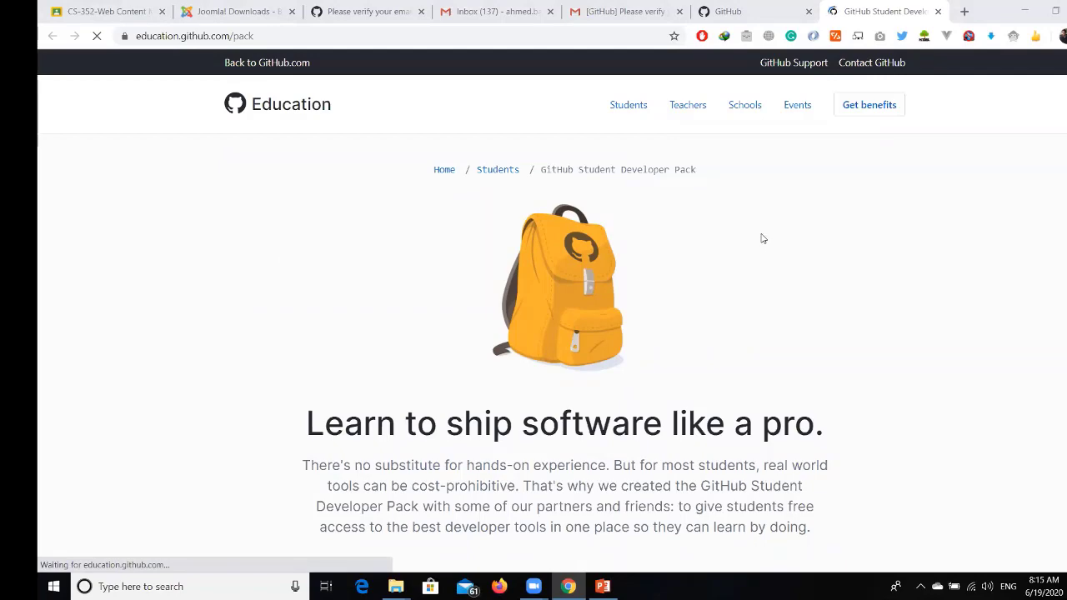
# - Scroll down through the partner tools list, such as Datadog, Travis CI and repl.it
pyautogui.scroll(-4, 760, 233)
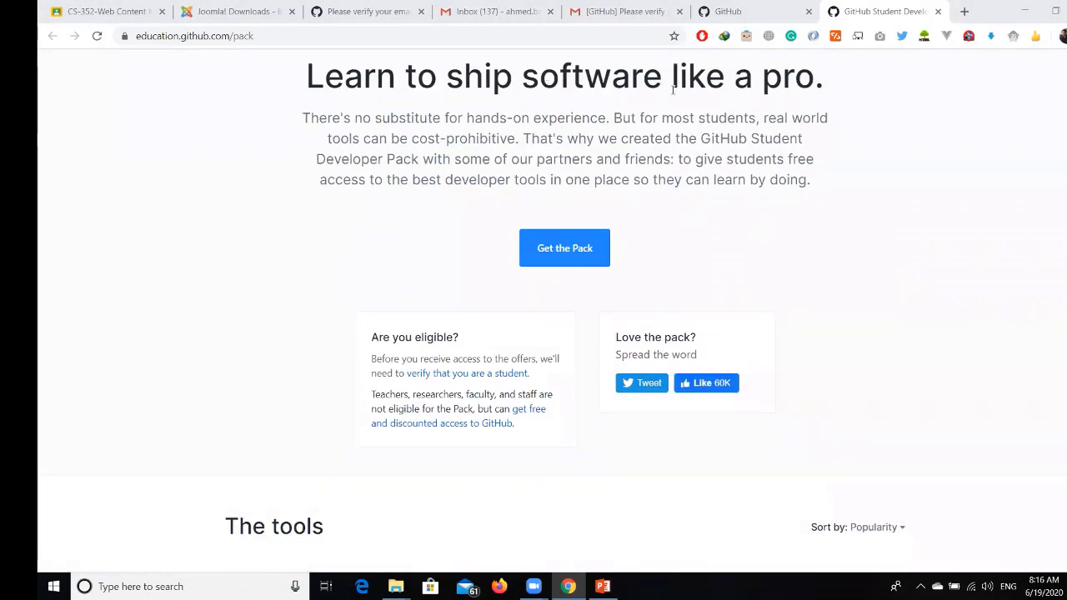
pyautogui.scroll(-4, 675, 126)
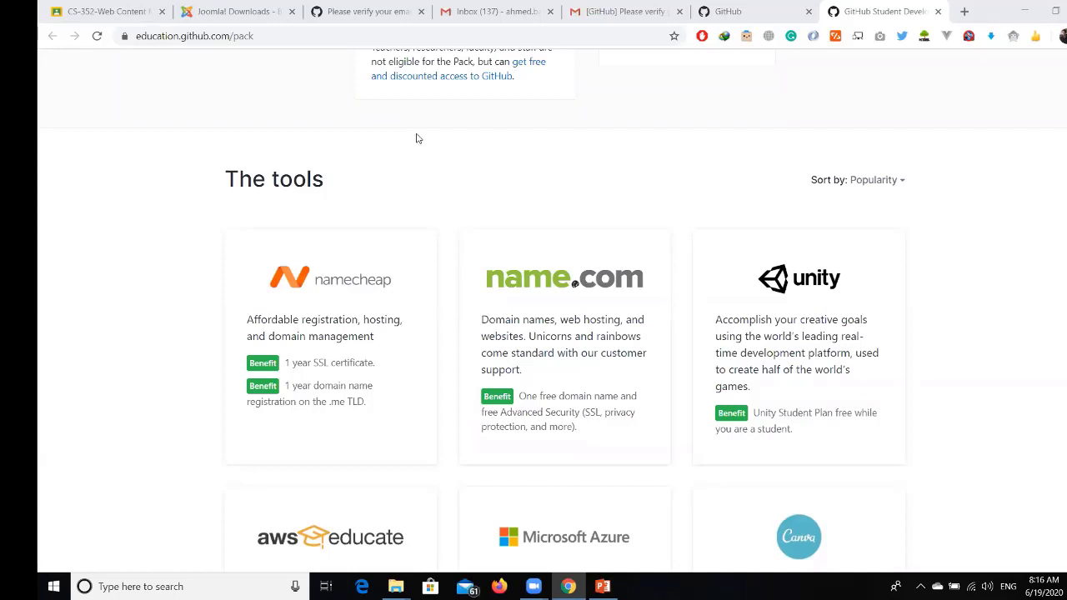
pyautogui.scroll(-2, 418, 139)
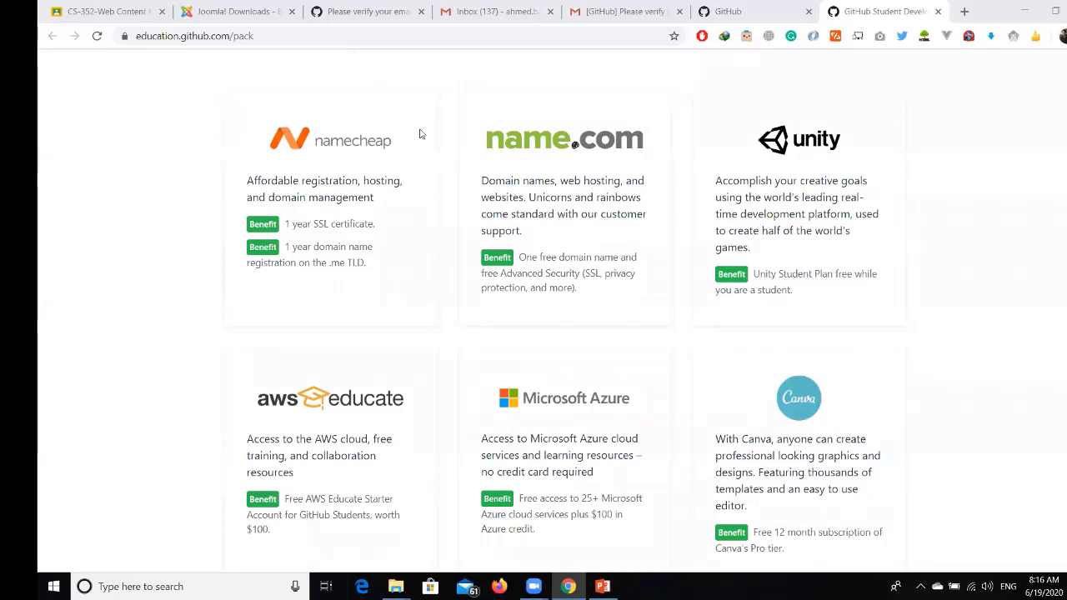
pyautogui.scroll(-12, 421, 133)
pyautogui.scroll(-20, 421, 130)
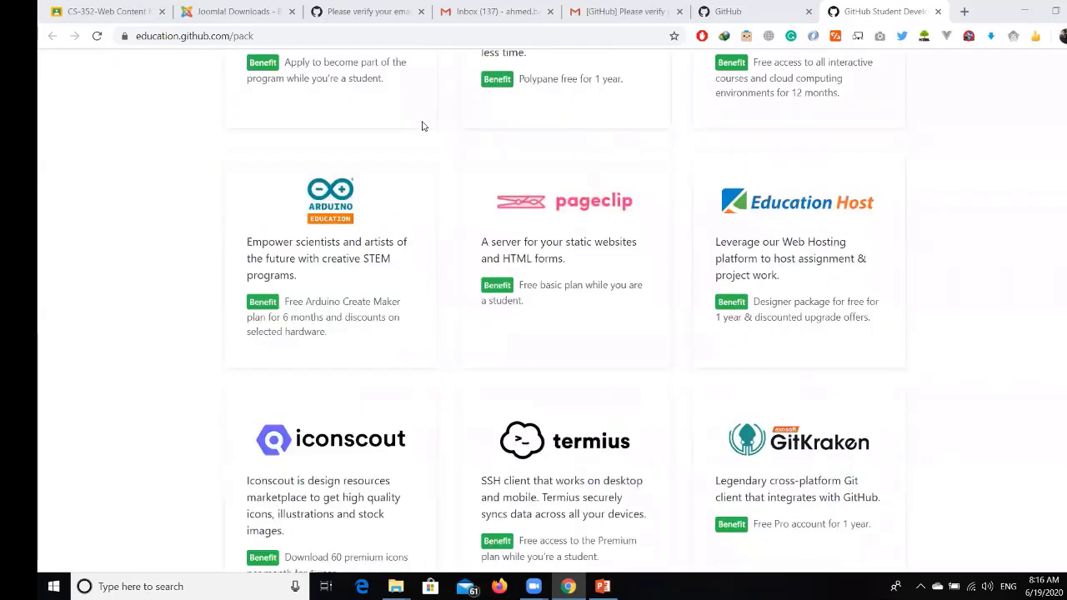
pyautogui.scroll(-10, 422, 126)
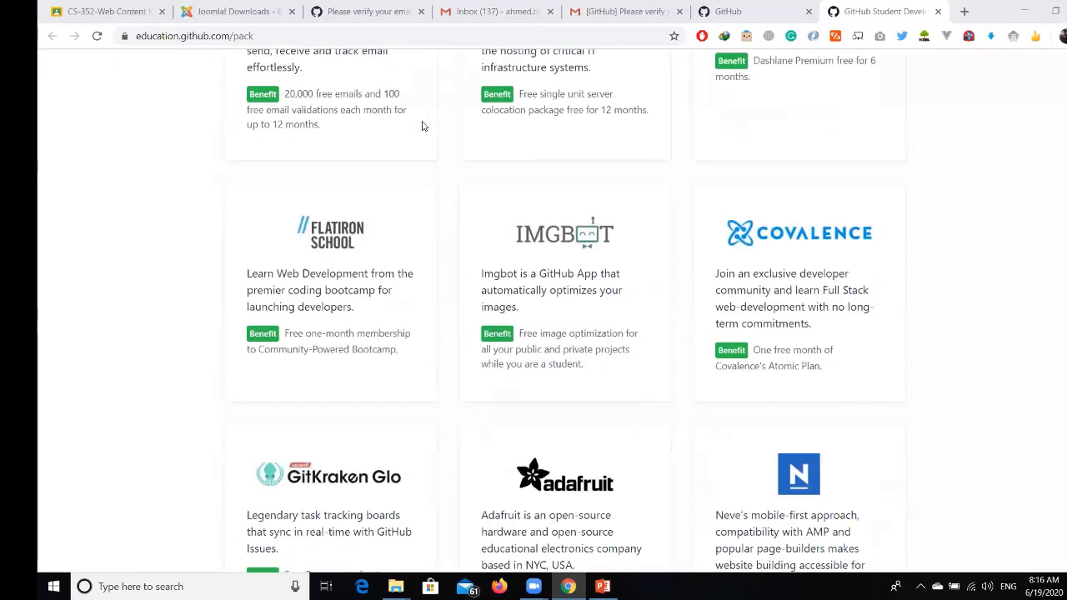
pyautogui.scroll(-18, 422, 126)
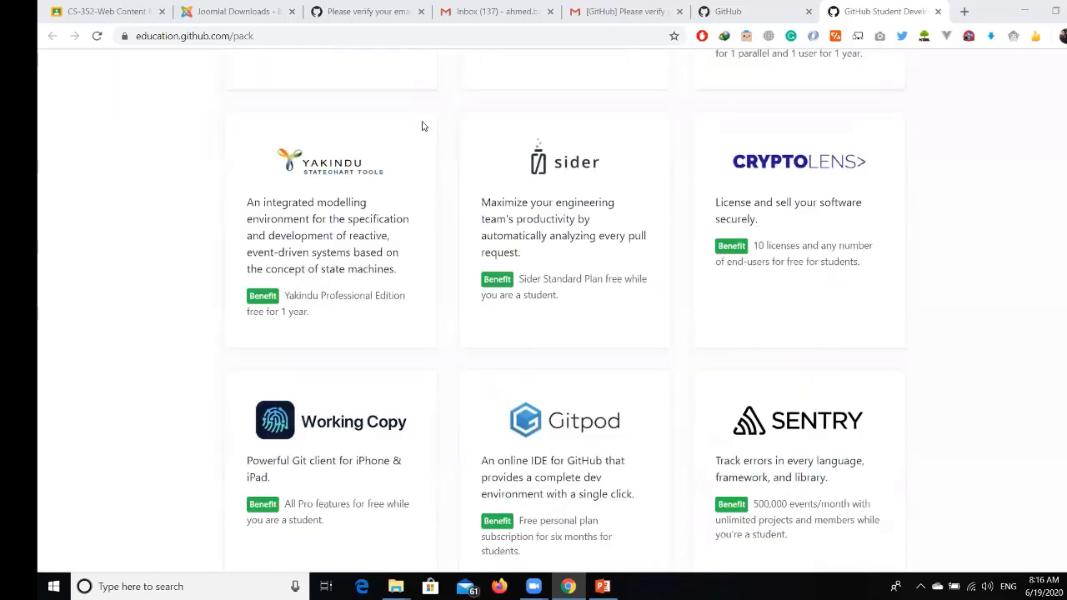
pyautogui.scroll(-15, 421, 125)
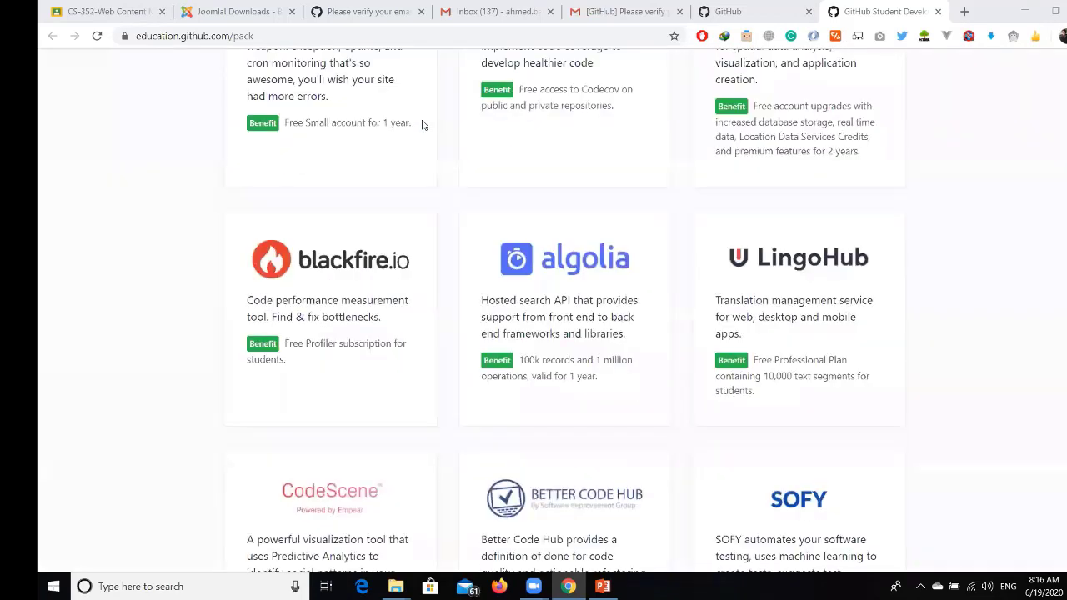
pyautogui.scroll(-8, 422, 125)
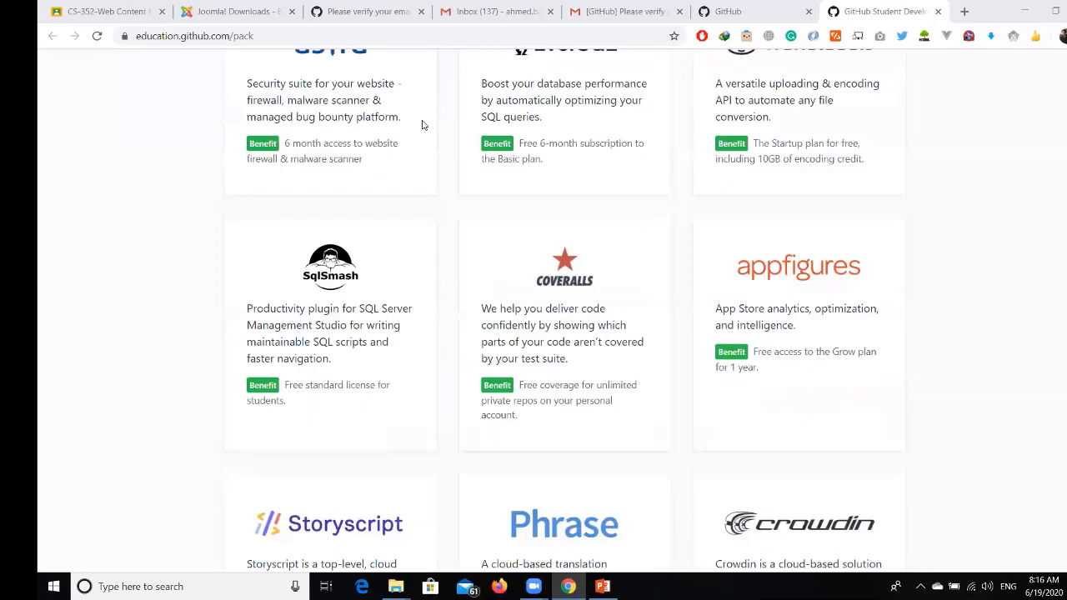
pyautogui.scroll(3, 422, 125)
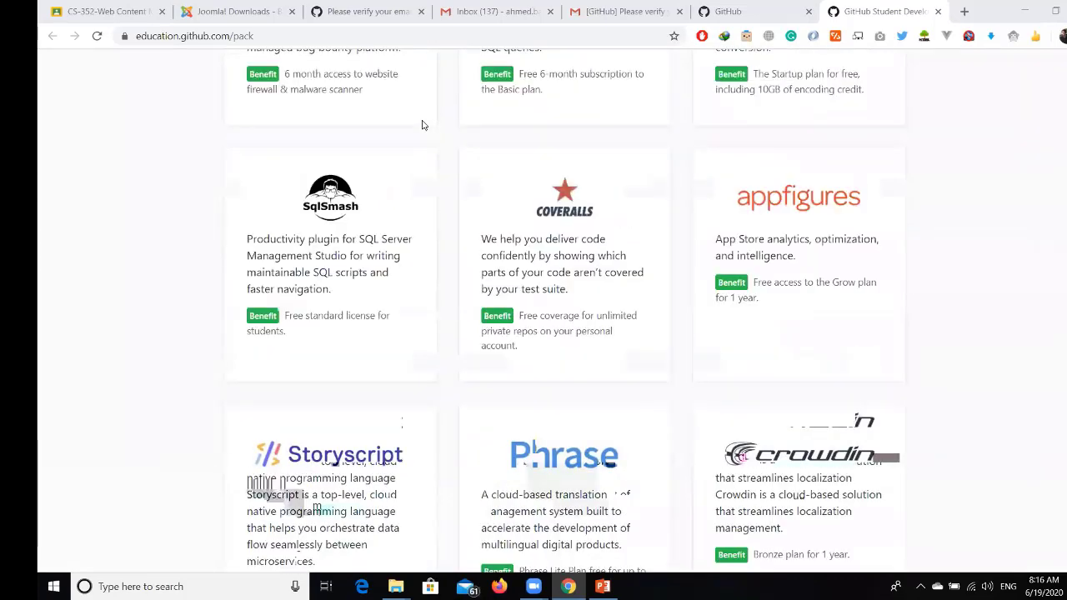
pyautogui.scroll(-15, 422, 125)
# - Scroll back up to the 'Are you eligible?' box under Get the Pack
pyautogui.scroll(5, 422, 125)
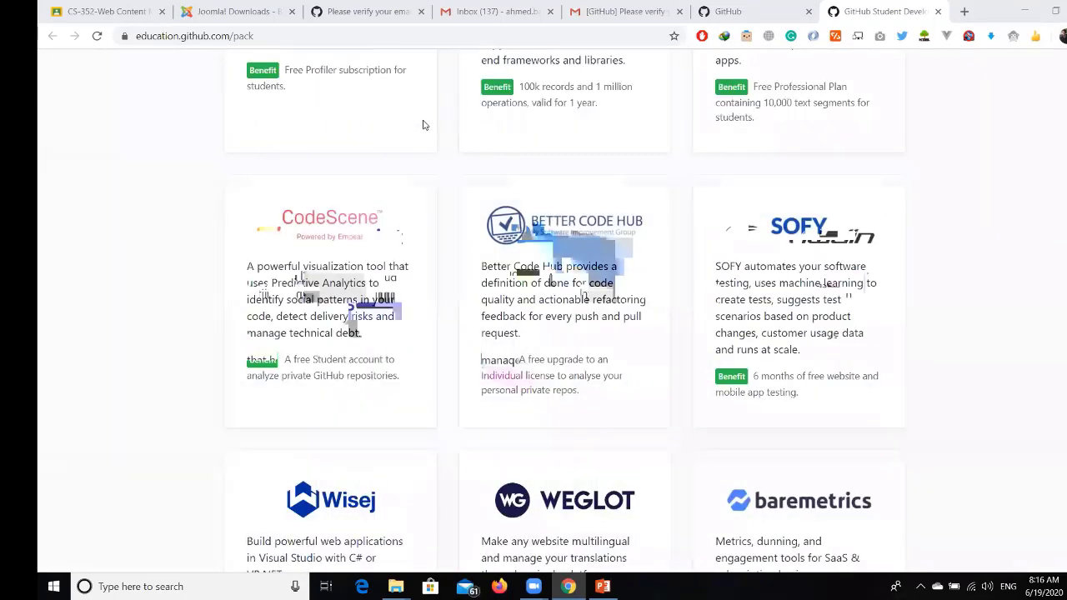
pyautogui.scroll(10, 423, 125)
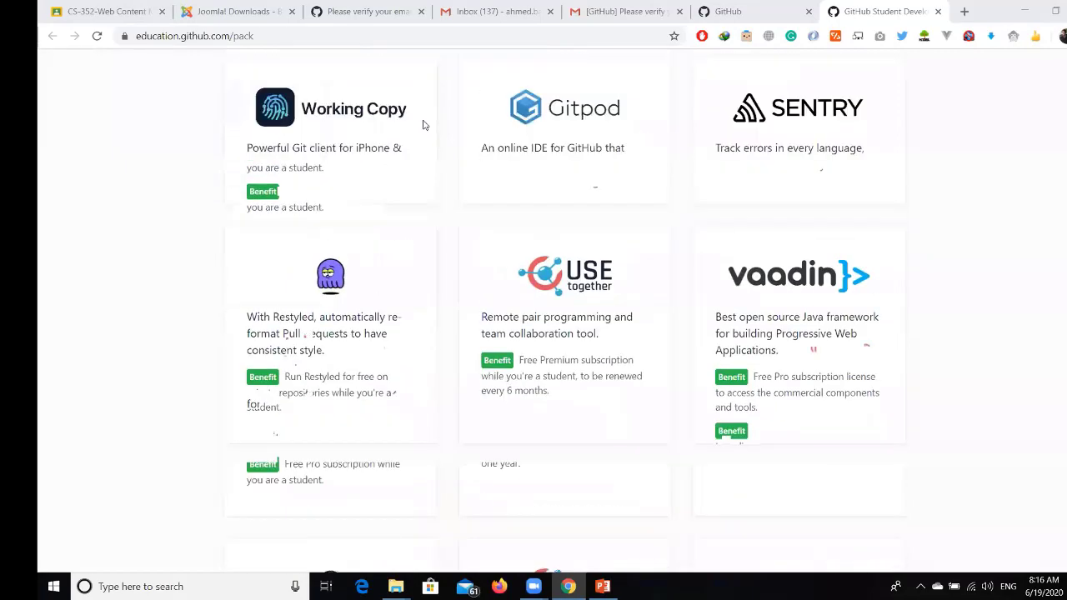
pyautogui.scroll(7, 423, 125)
pyautogui.scroll(4, 423, 125)
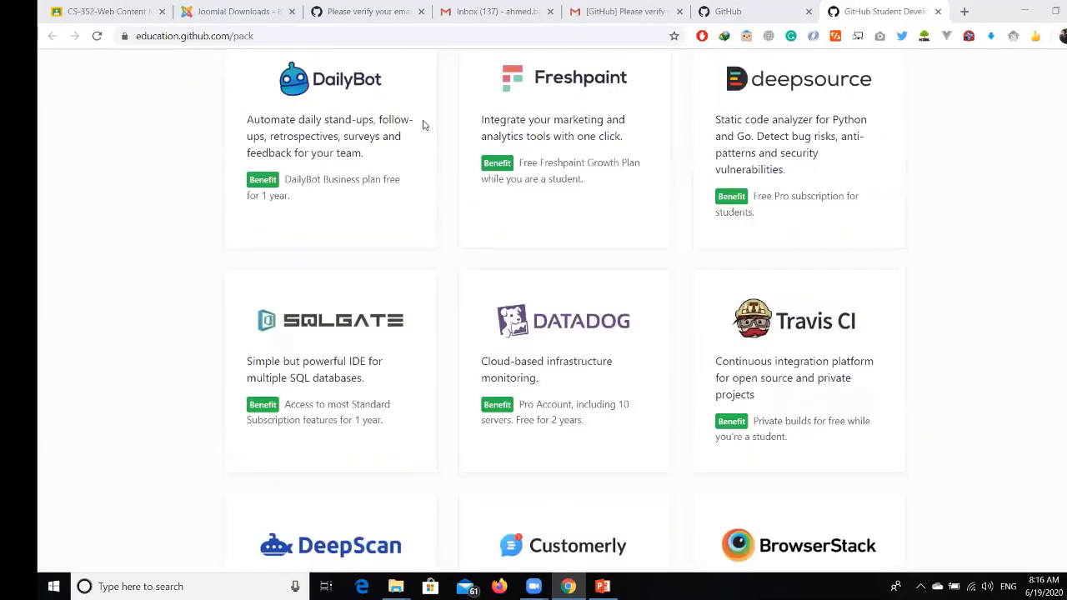
pyautogui.scroll(15, 422, 125)
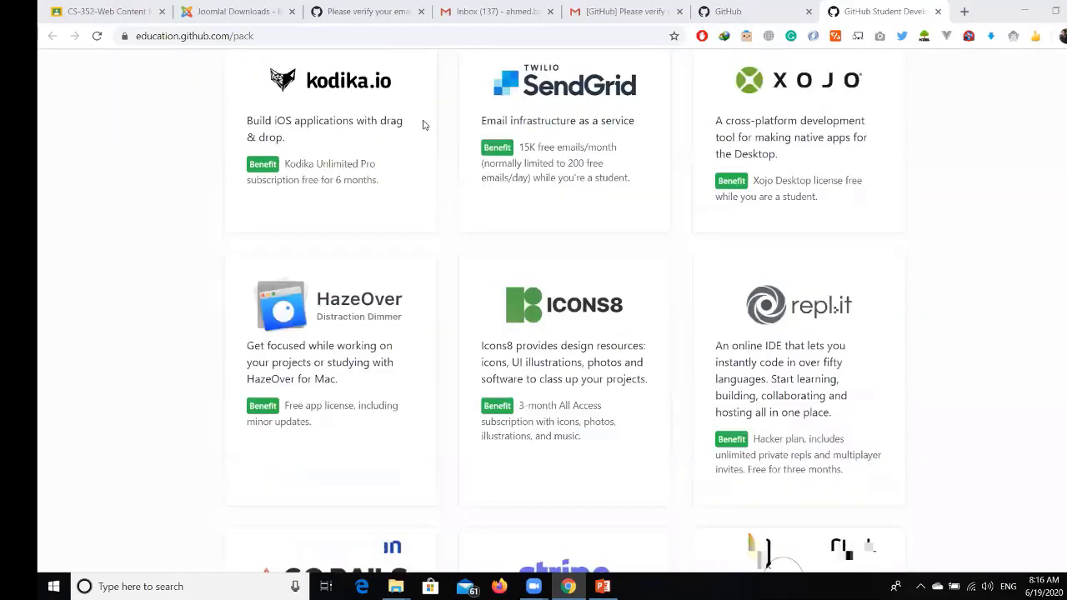
pyautogui.scroll(8, 422, 125)
pyautogui.scroll(6, 422, 125)
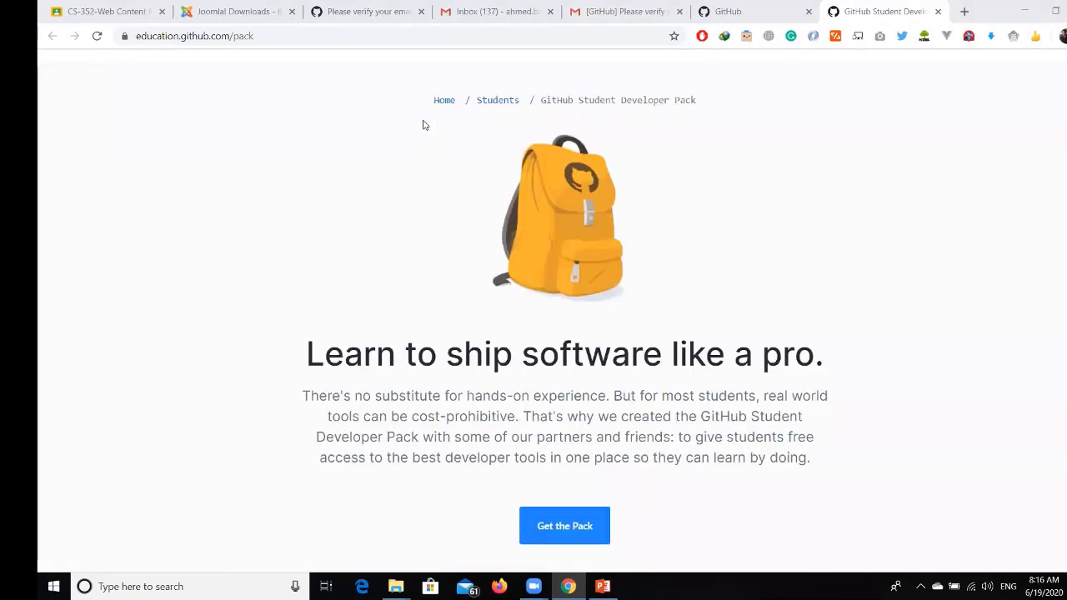
pyautogui.scroll(-5, 423, 124)
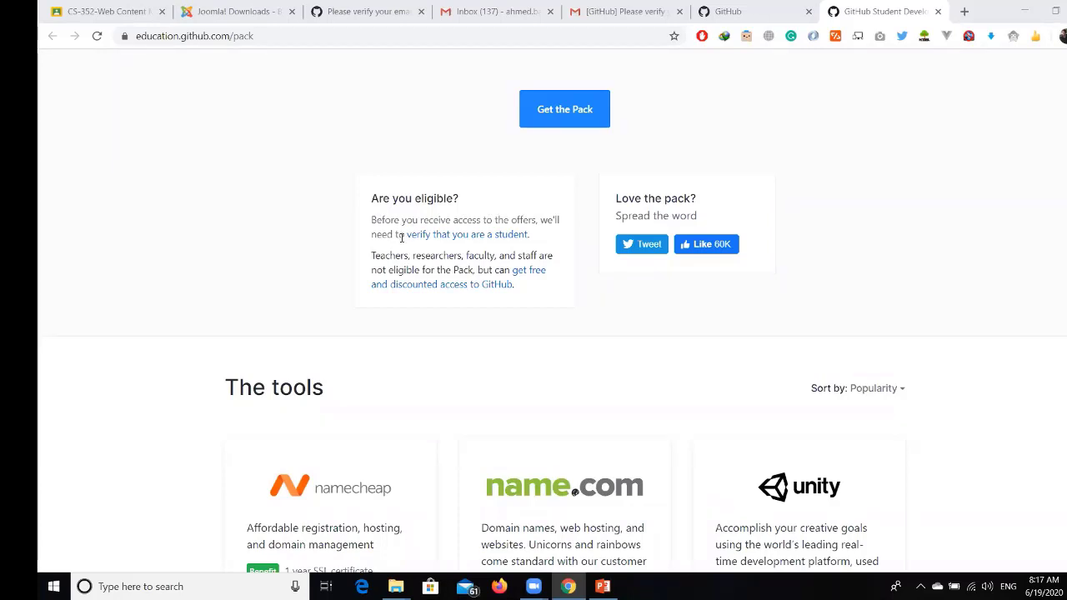
# - Open the 'verify that you are a student' guide and start reading it
pyautogui.click(452, 237)
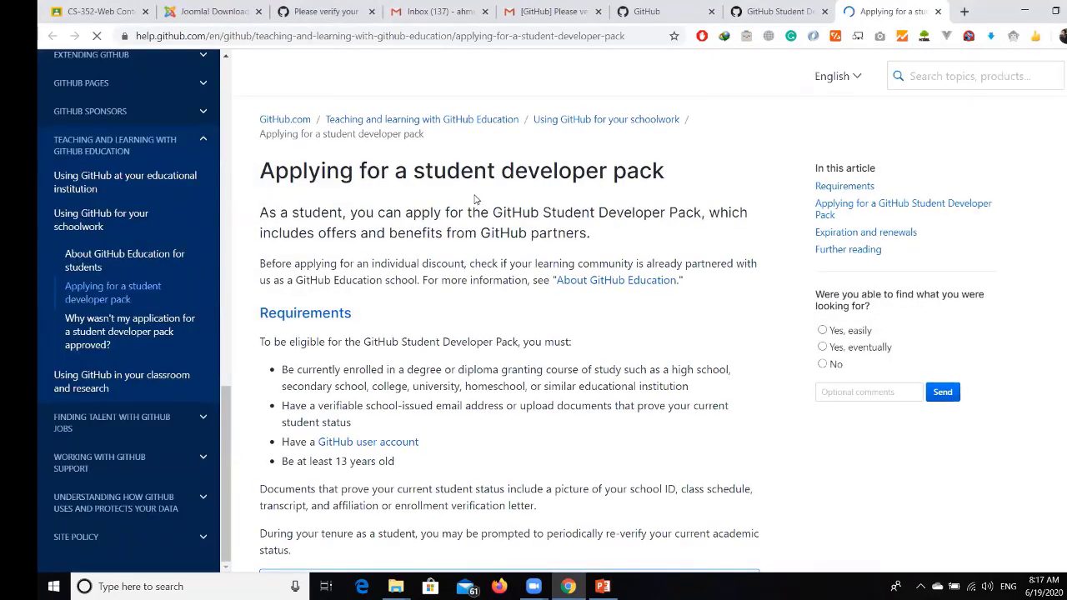
pyautogui.scroll(-3, 475, 167)
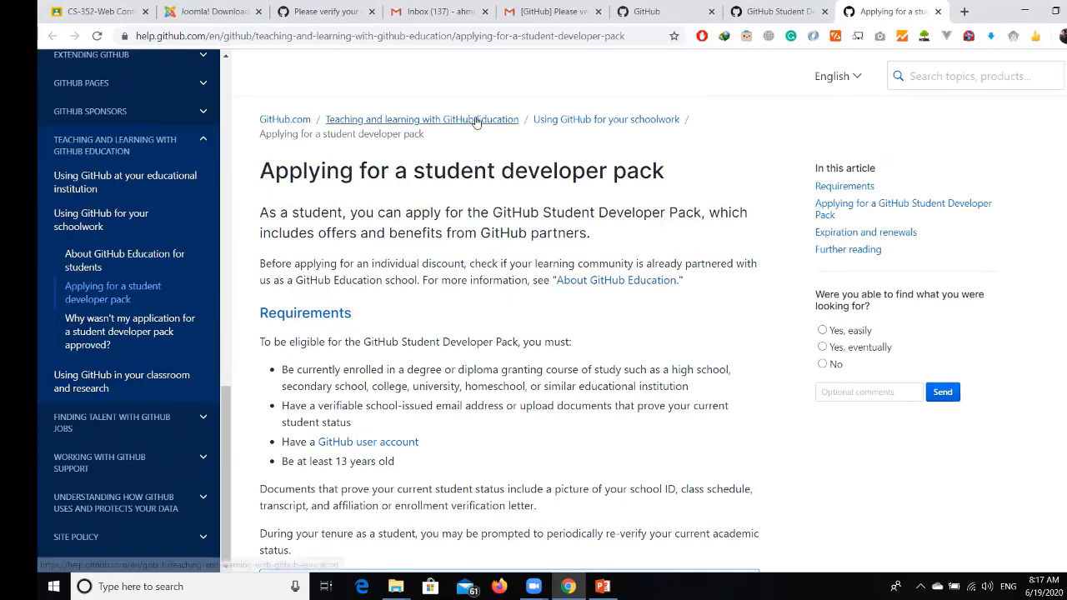
pyautogui.scroll(-3, 421, 106)
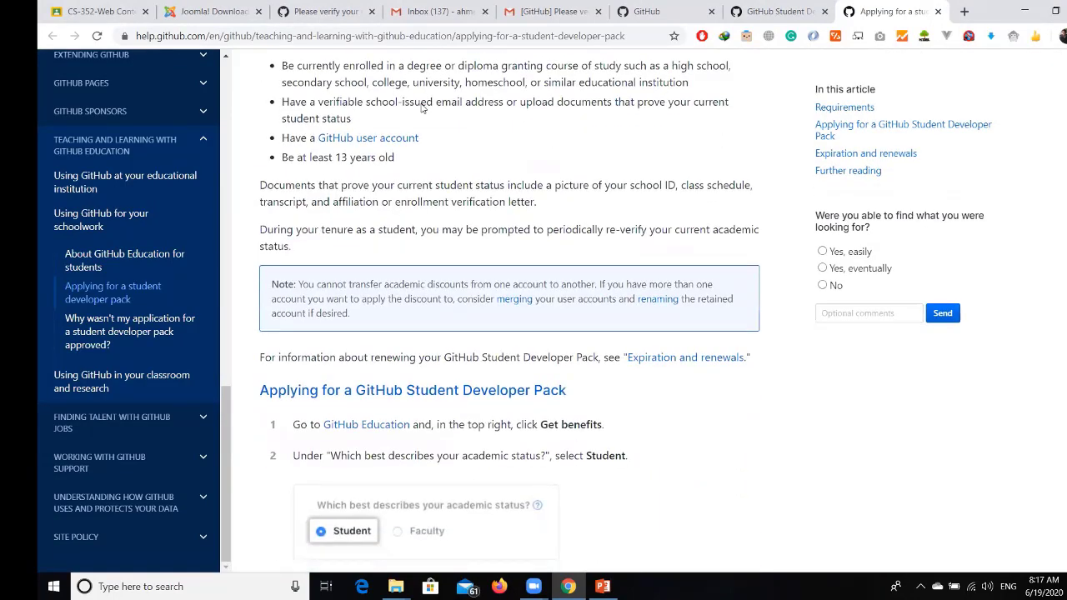
pyautogui.scroll(-4, 422, 105)
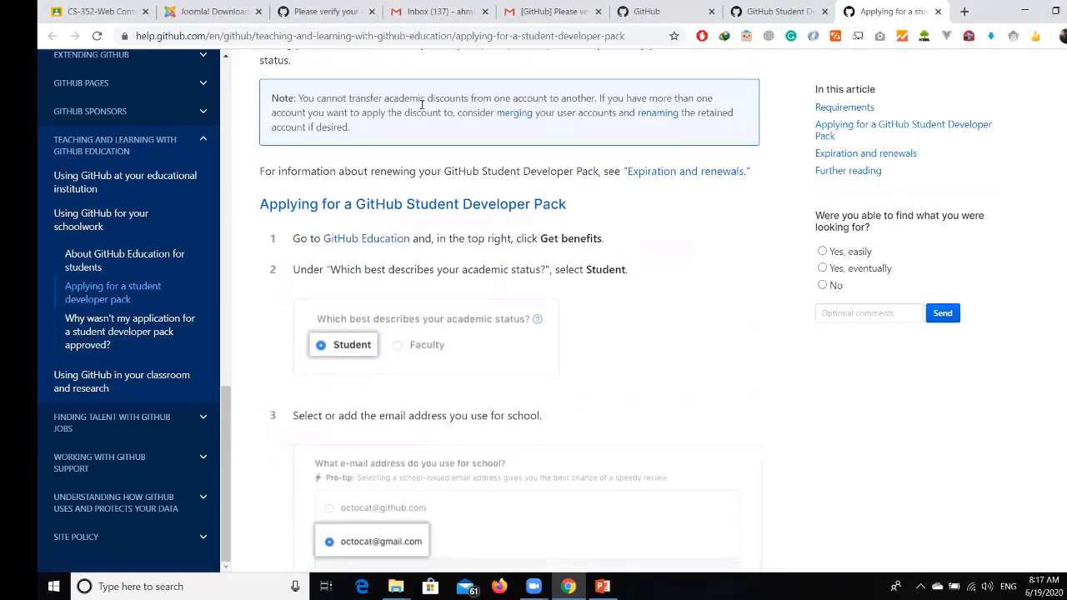
pyautogui.scroll(-9, 411, 214)
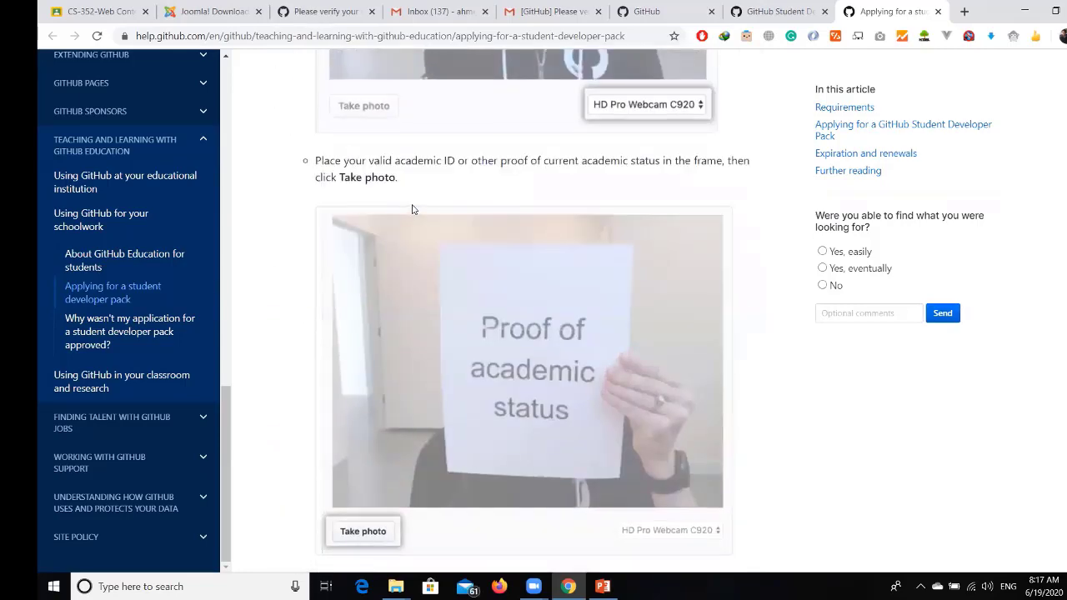
pyautogui.scroll(5, 411, 209)
pyautogui.scroll(-10, 411, 209)
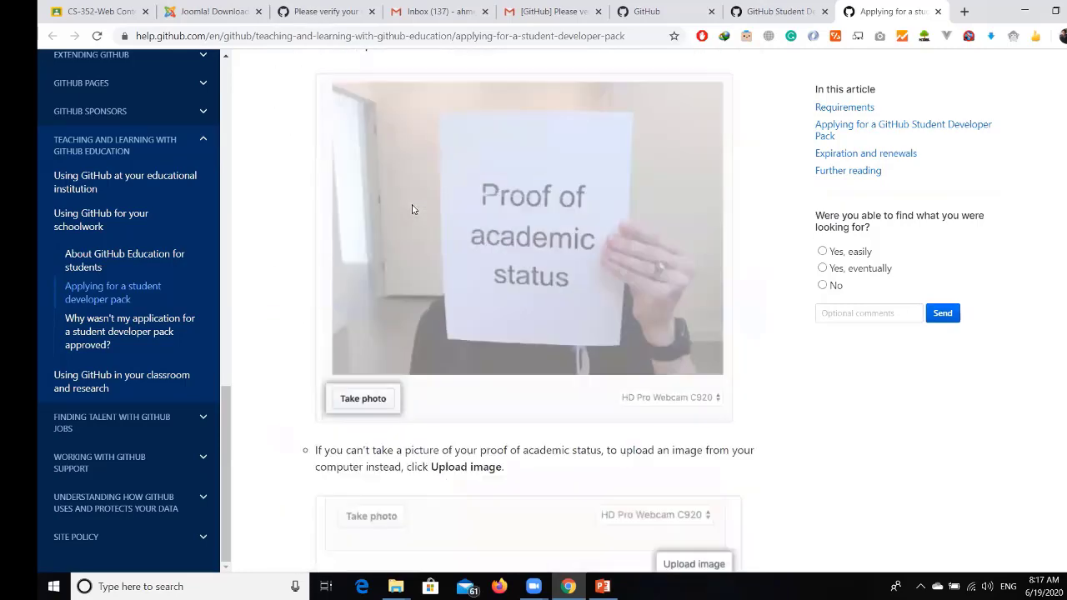
# - Finish the article and follow its GitHub Education link in step 1
pyautogui.scroll(-8, 411, 209)
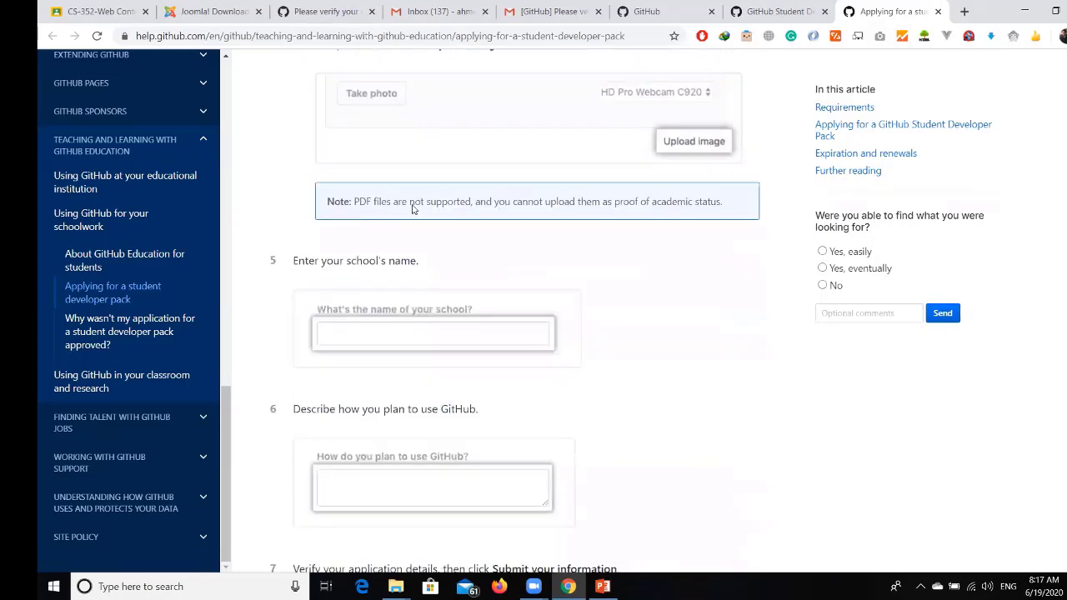
pyautogui.scroll(-5, 413, 205)
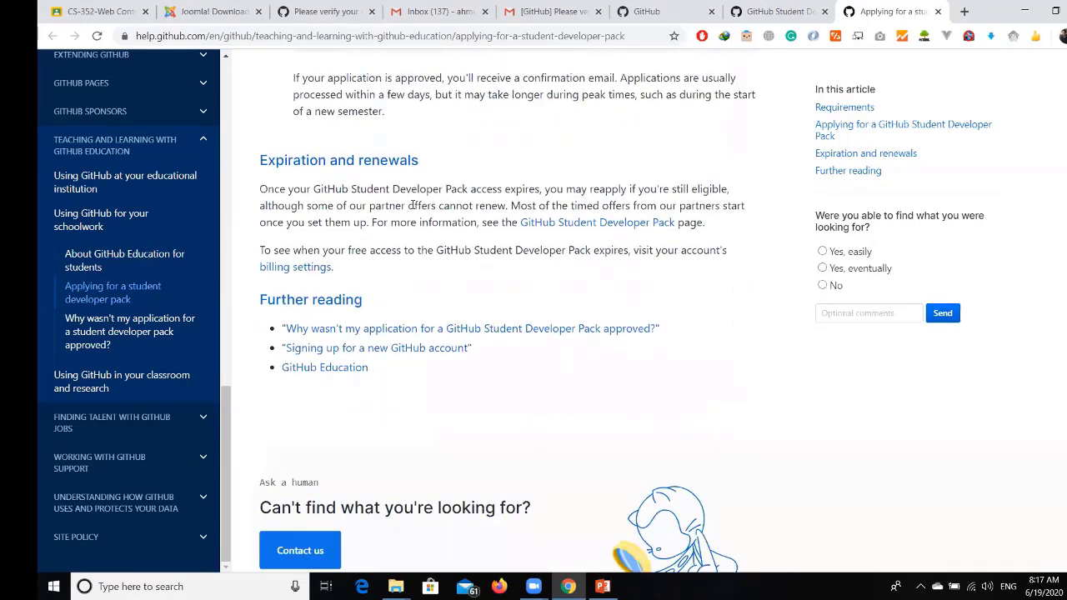
pyautogui.scroll(13, 413, 209)
pyautogui.scroll(12, 413, 209)
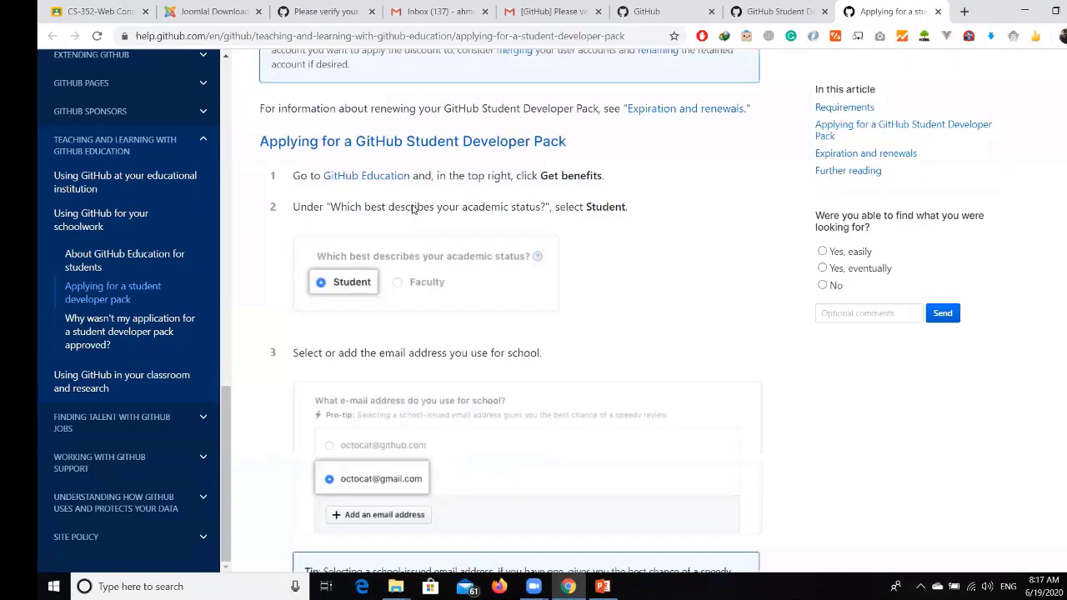
pyautogui.scroll(-3, 414, 202)
pyautogui.scroll(-3, 414, 203)
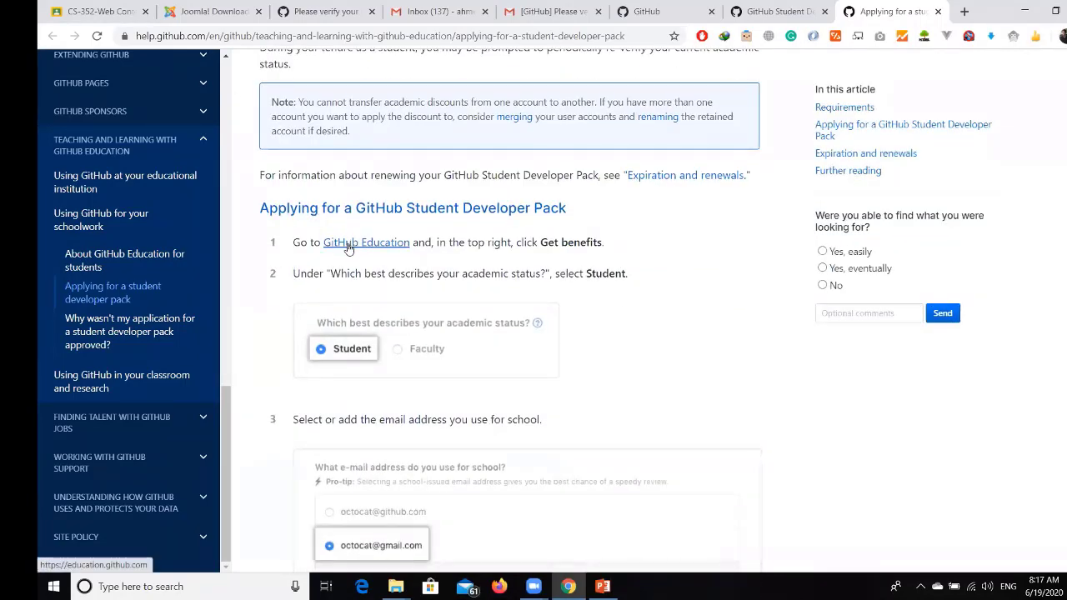
pyautogui.click(348, 246)
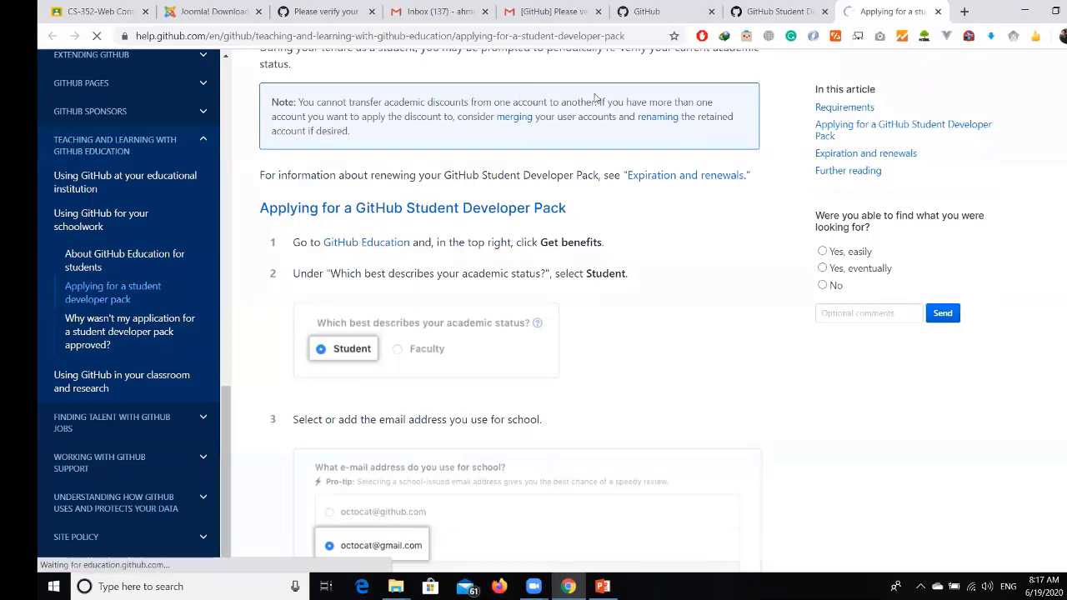
# - Go to Get benefits and start a Get student benefits request
pyautogui.click(171, 36)
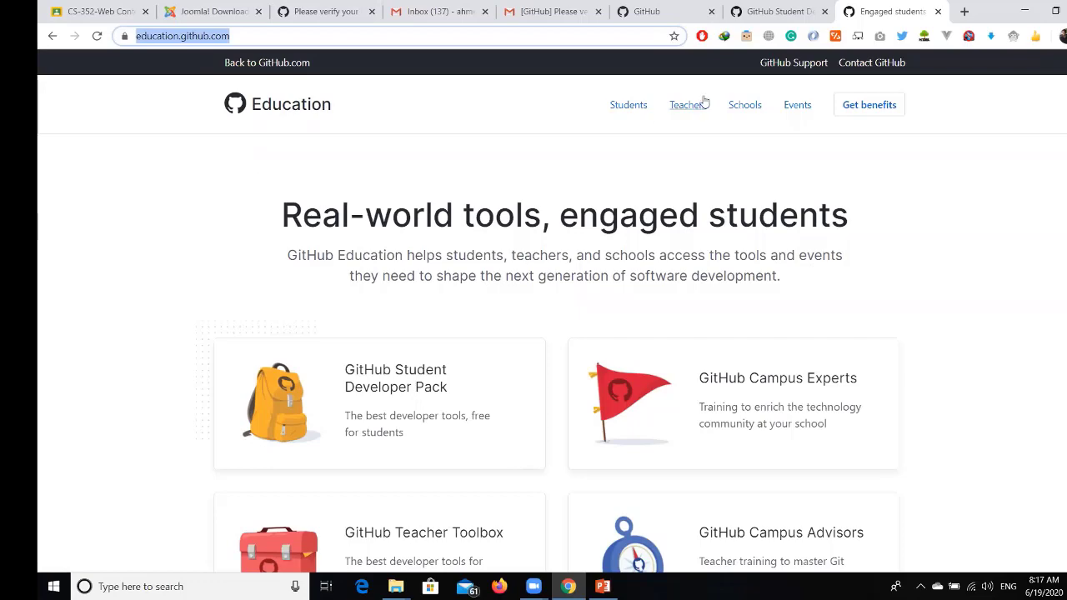
pyautogui.click(855, 106)
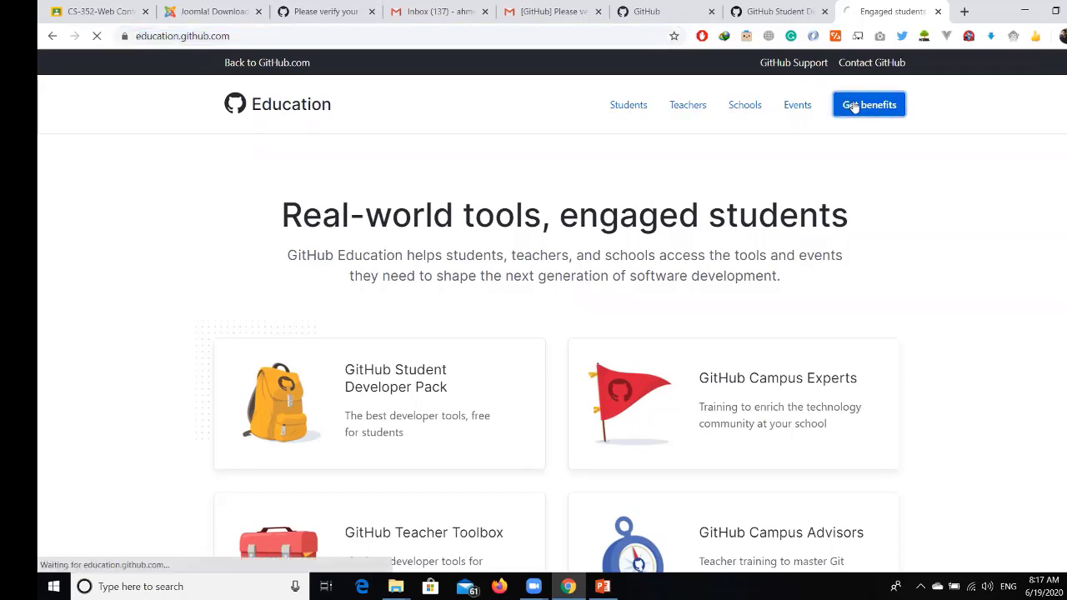
pyautogui.scroll(-1, 393, 217)
pyautogui.scroll(-3, 393, 217)
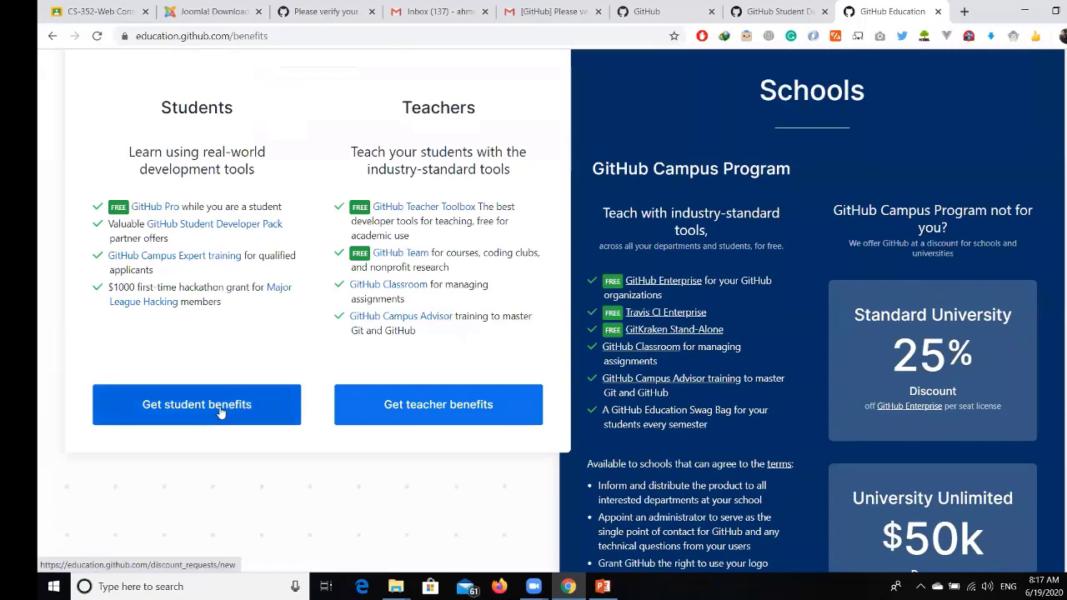
pyautogui.click(219, 408)
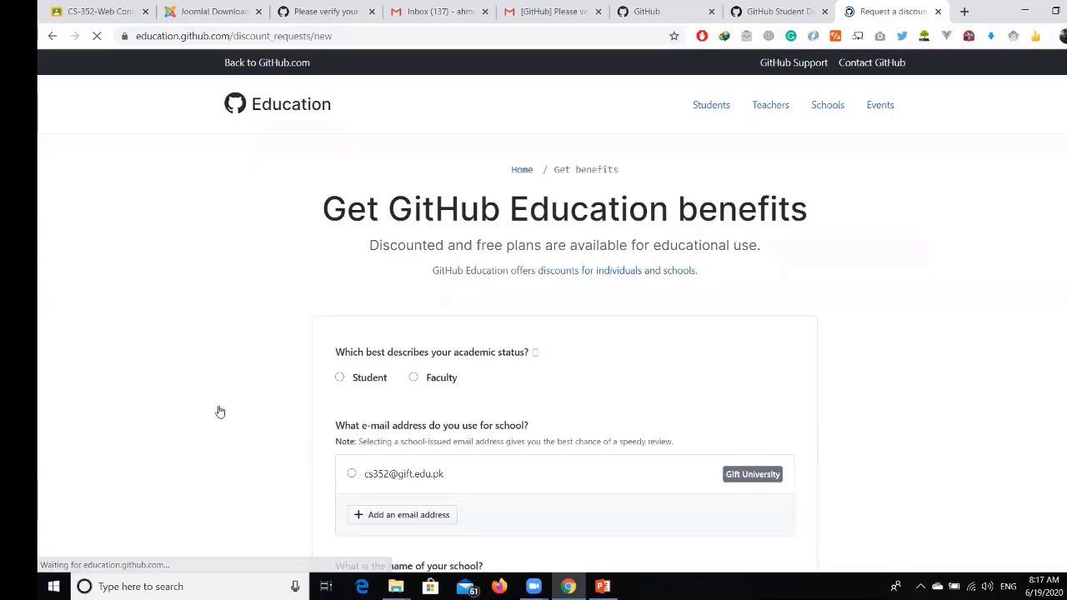
# - Set academic status to Student and pick the school email, filling in Gift University
pyautogui.scroll(-2, 383, 267)
pyautogui.scroll(-1, 504, 243)
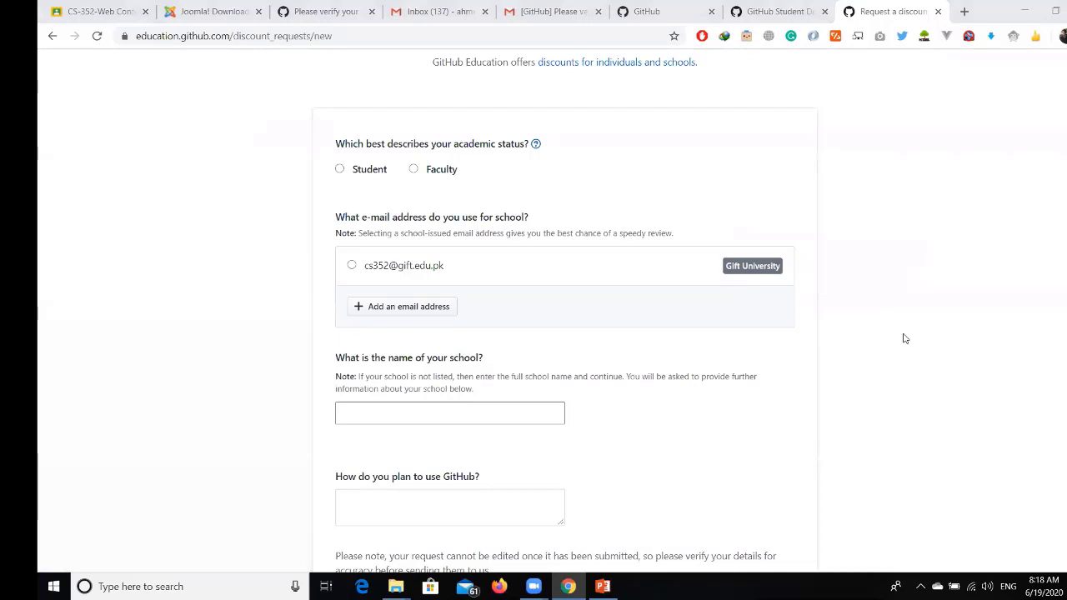
pyautogui.click(340, 170)
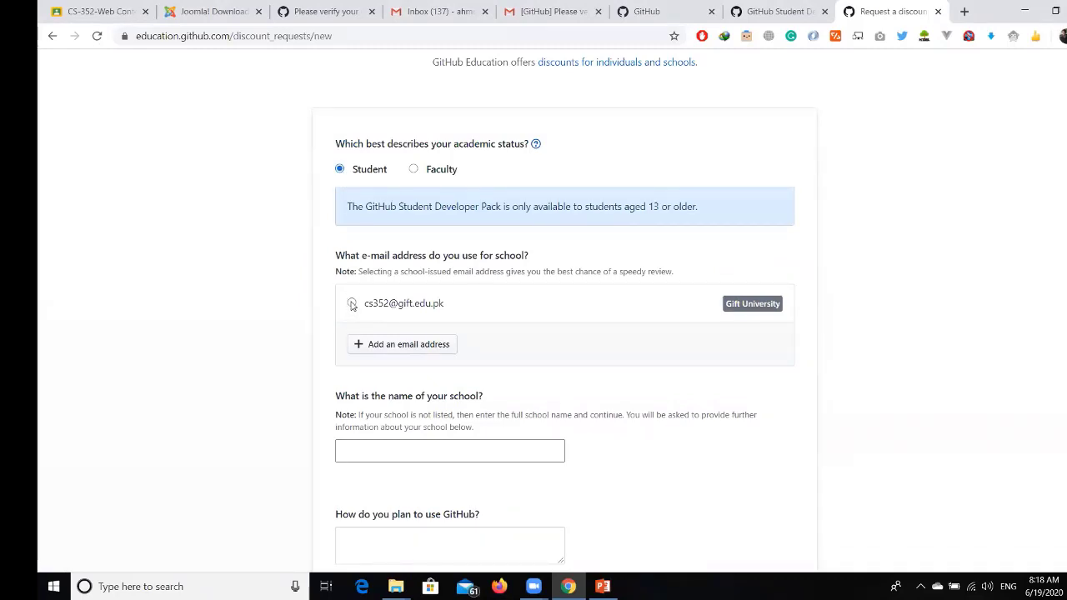
pyautogui.click(352, 304)
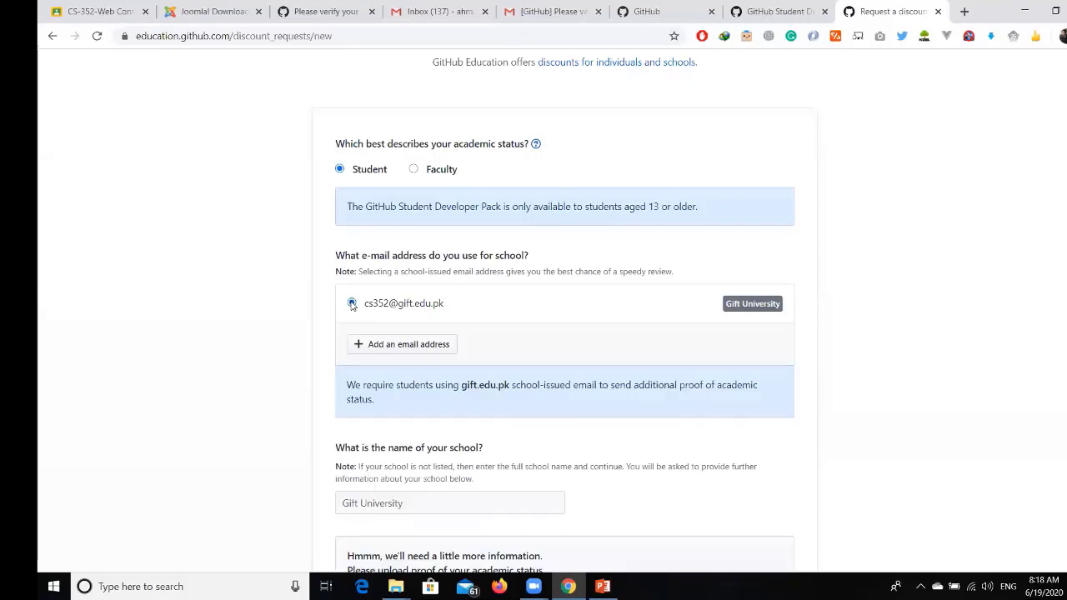
# - Review accepted proof: school ID card, academic transcript, or other enrollment documents
pyautogui.scroll(-2, 479, 239)
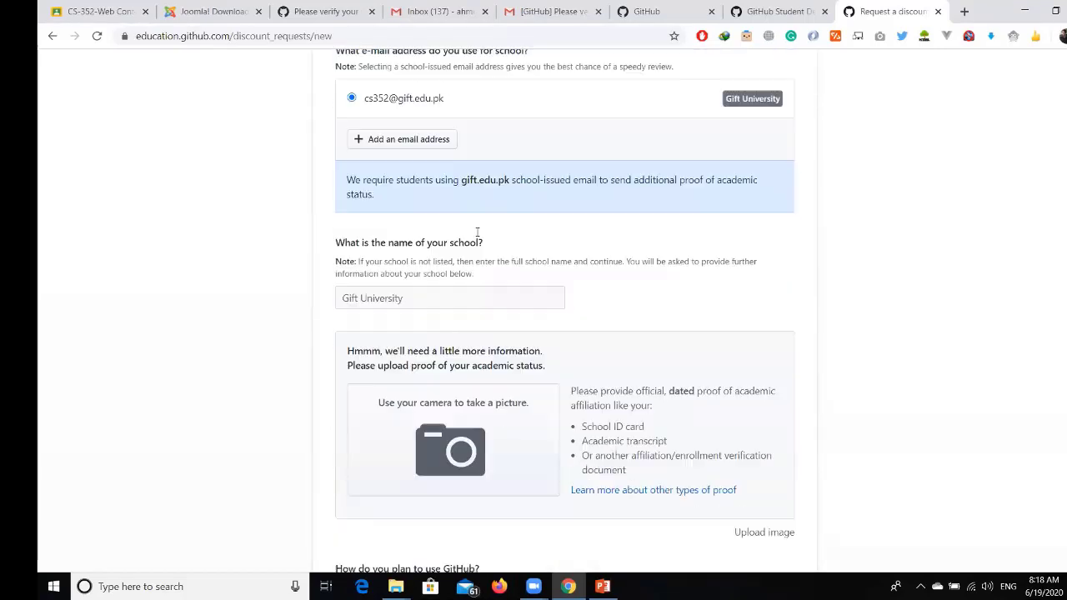
pyautogui.scroll(-1, 429, 294)
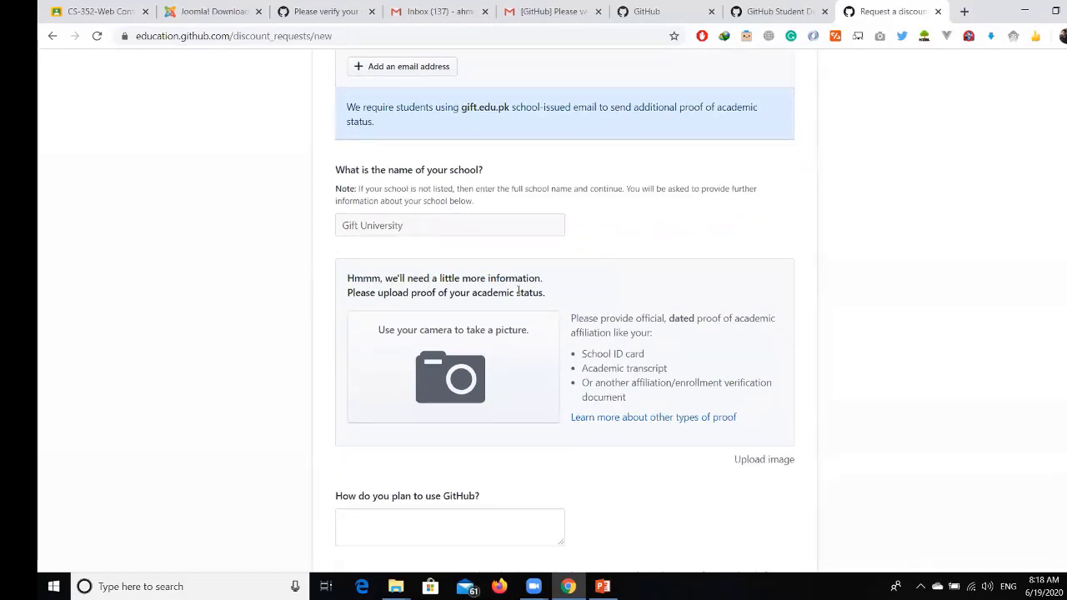
pyautogui.scroll(-2, 534, 283)
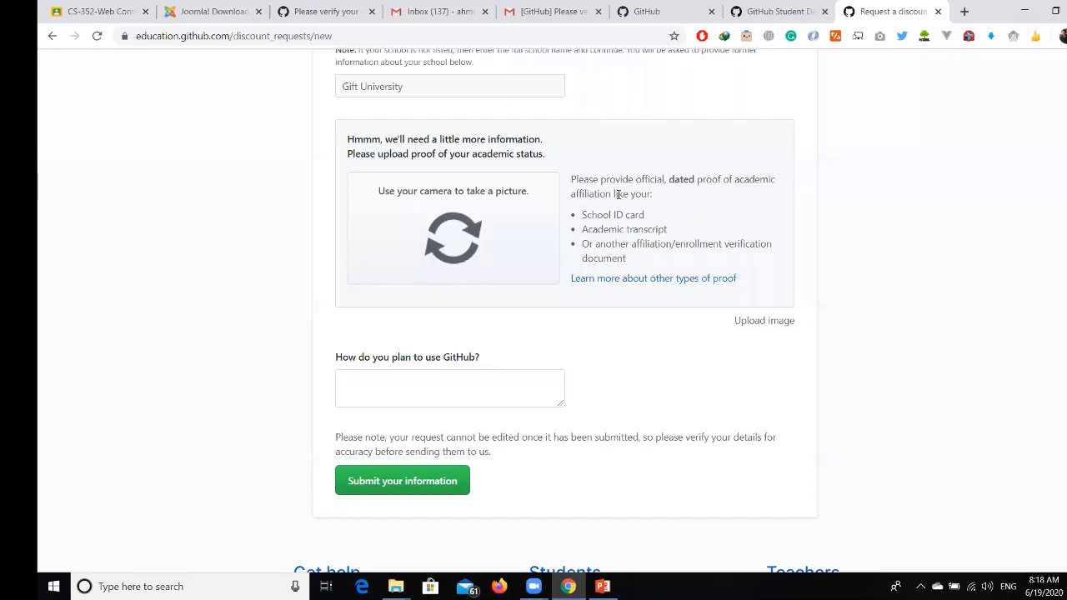
pyautogui.moveTo(604, 213); pyautogui.dragTo(623, 214)
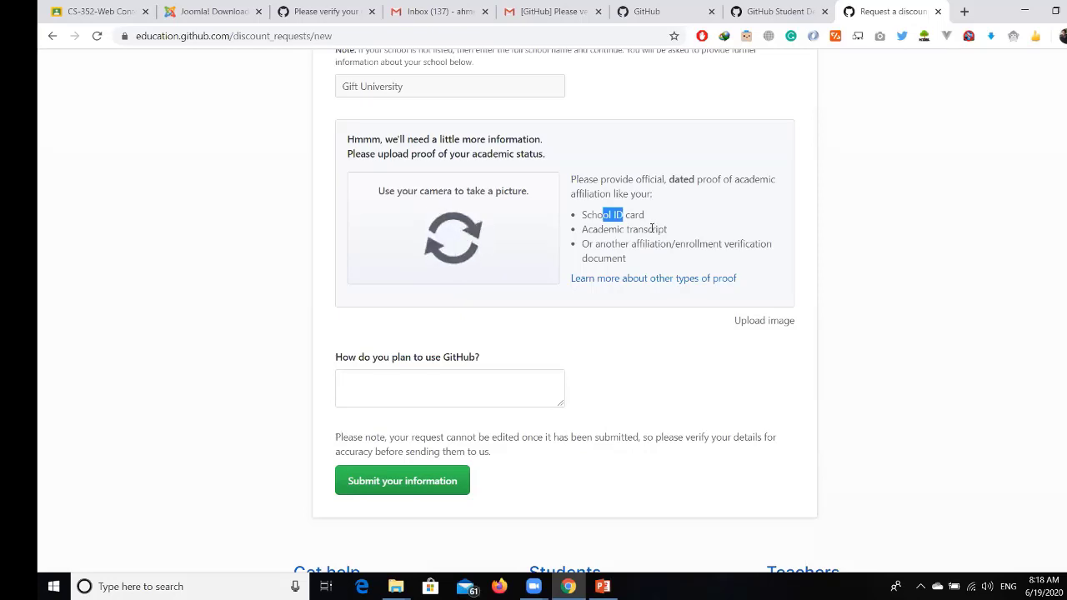
pyautogui.moveTo(664, 227); pyautogui.dragTo(582, 229)
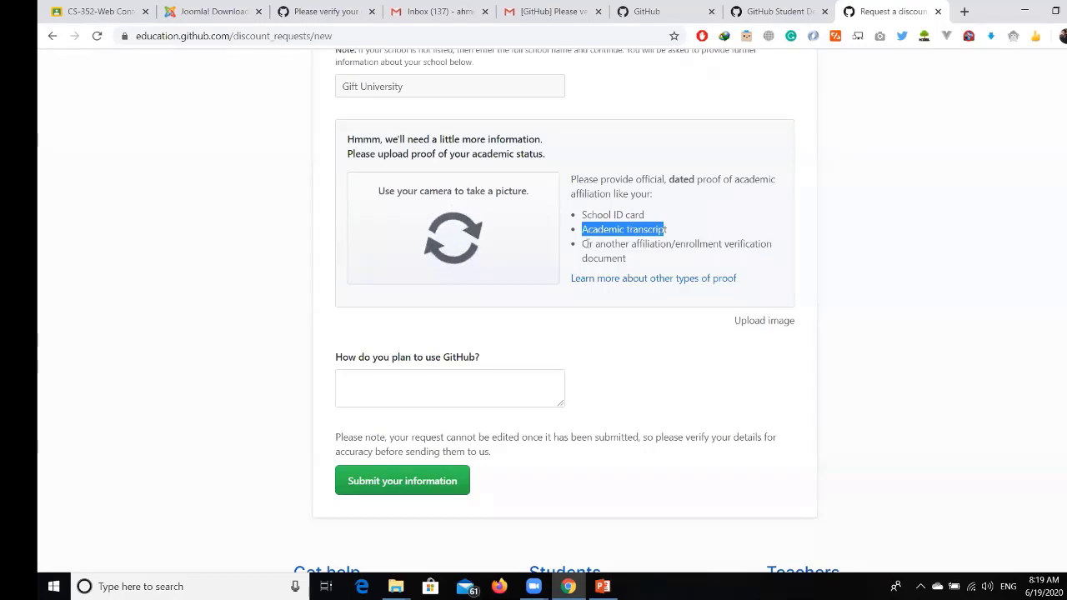
pyautogui.moveTo(586, 243); pyautogui.dragTo(680, 244)
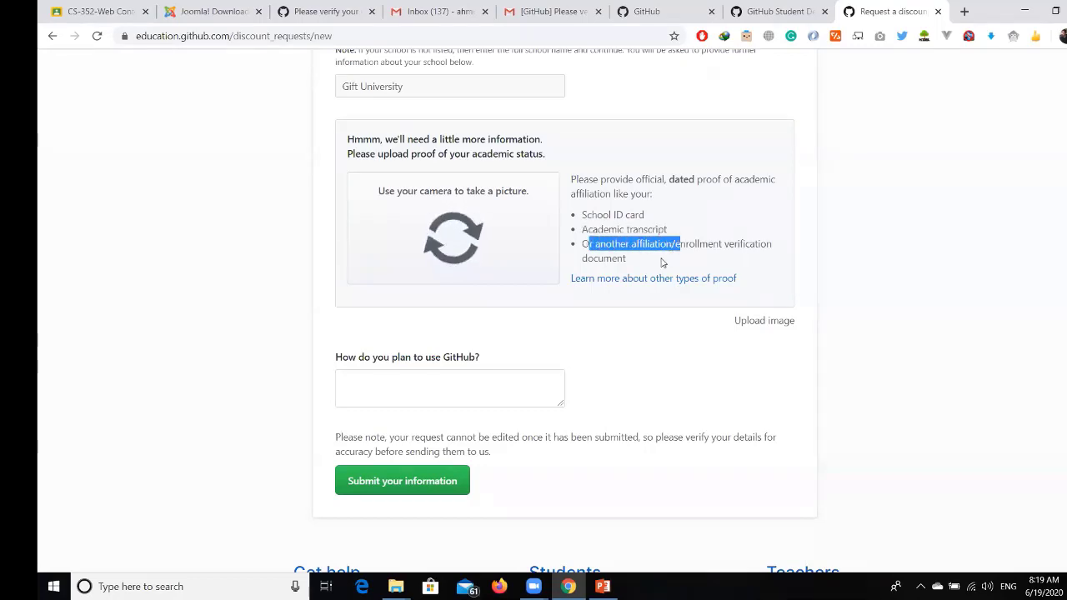
pyautogui.click(662, 263)
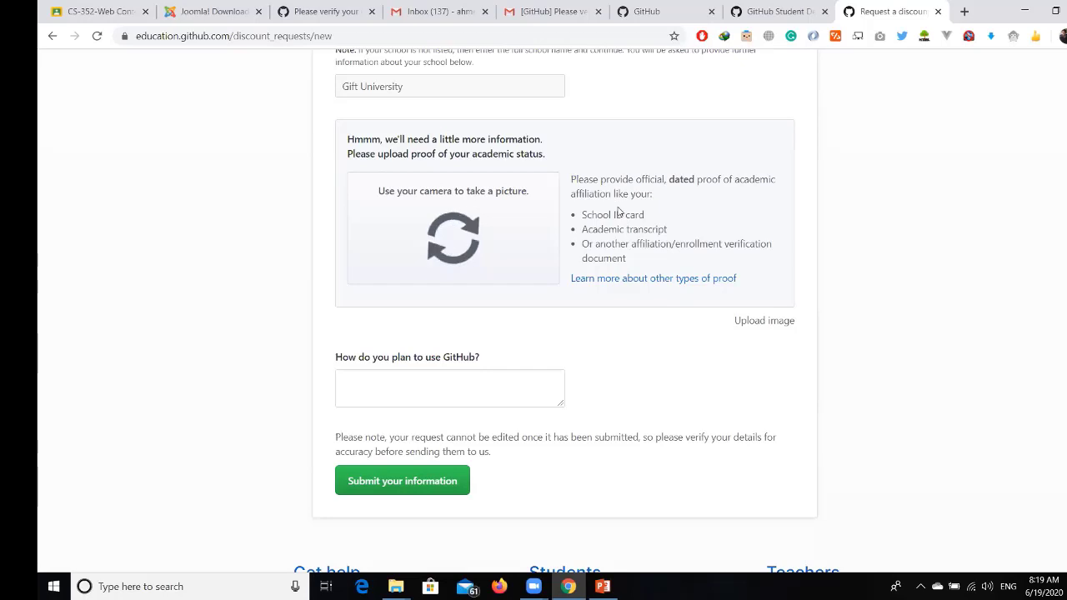
pyautogui.scroll(-1, 617, 211)
# - Enter 'For my school assignments and projects' in the 'How do you plan to use GitHub?' box
pyautogui.click(450, 315)
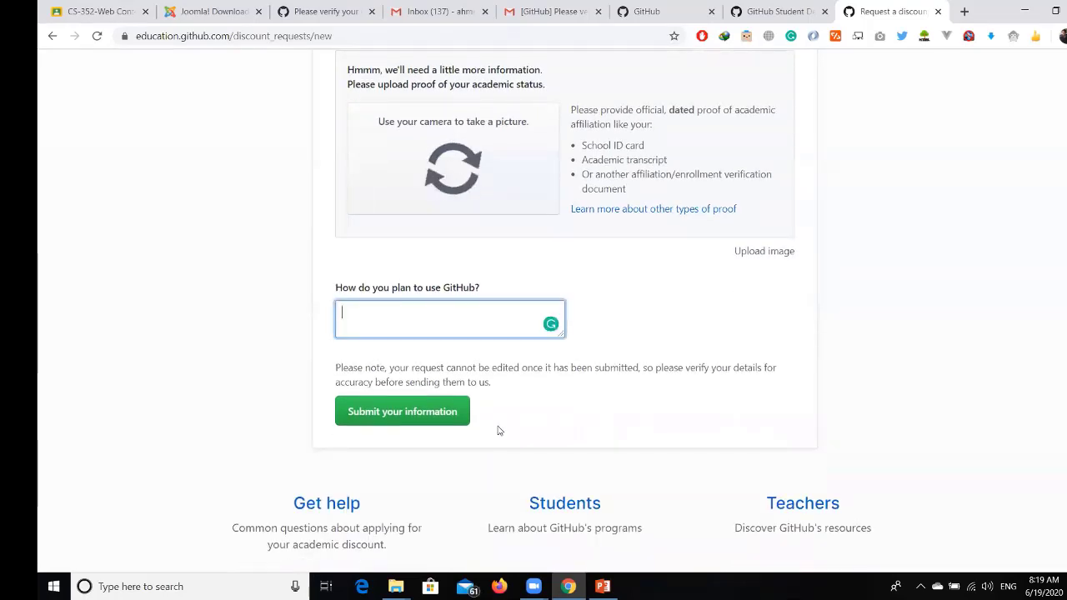
pyautogui.moveTo(603, 586)
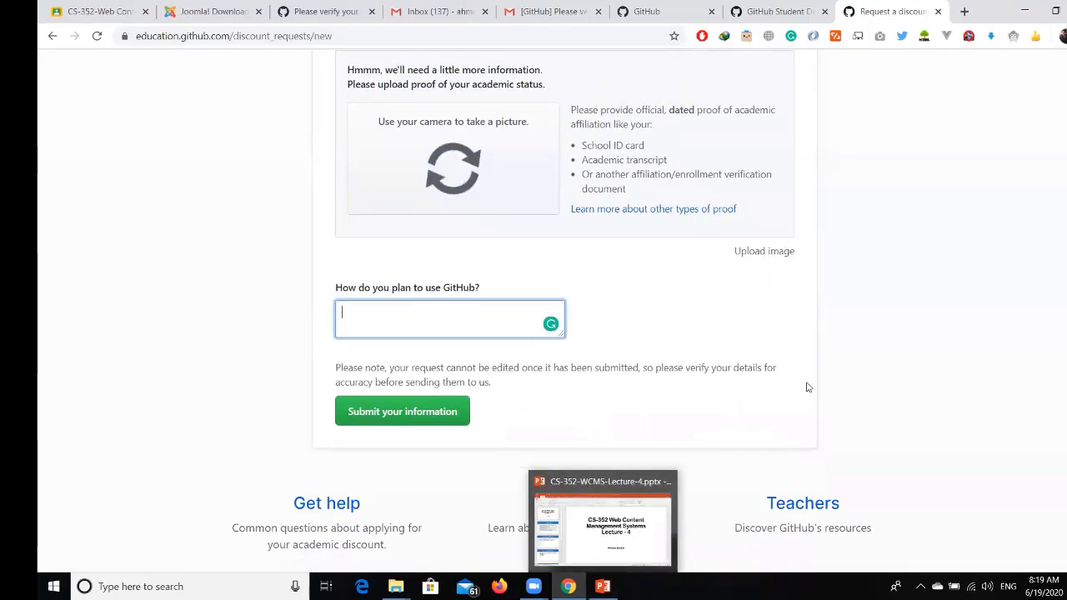
pyautogui.write('For m')
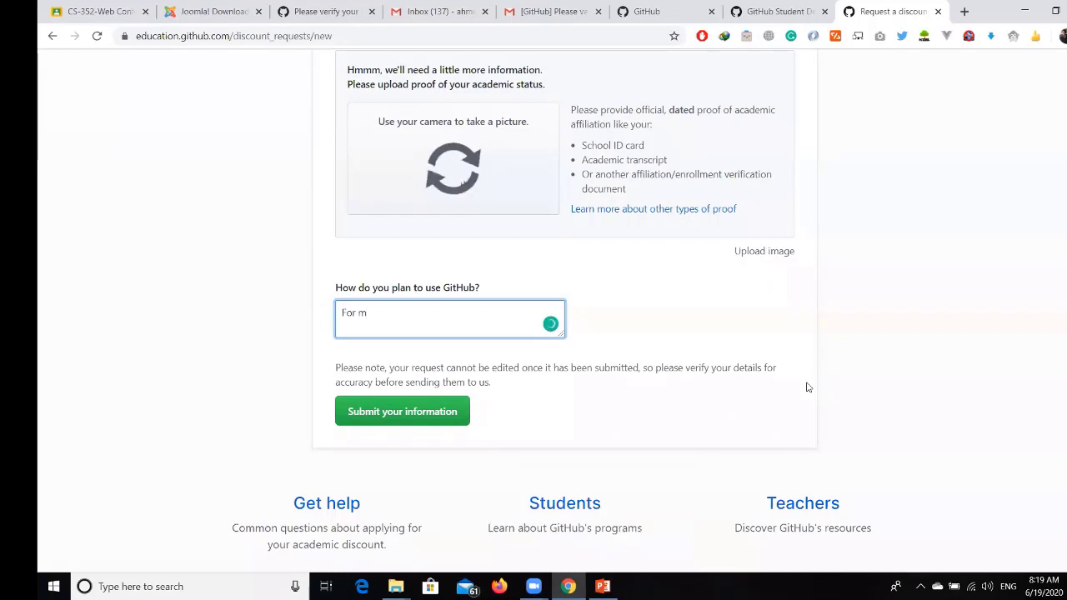
pyautogui.write('y s')
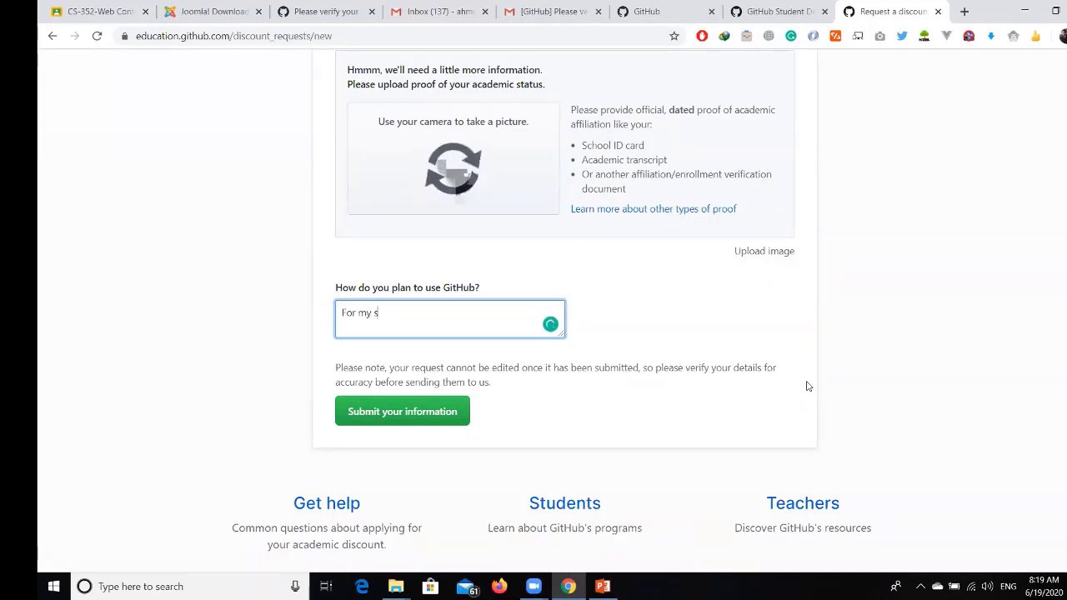
pyautogui.write('chool assign')
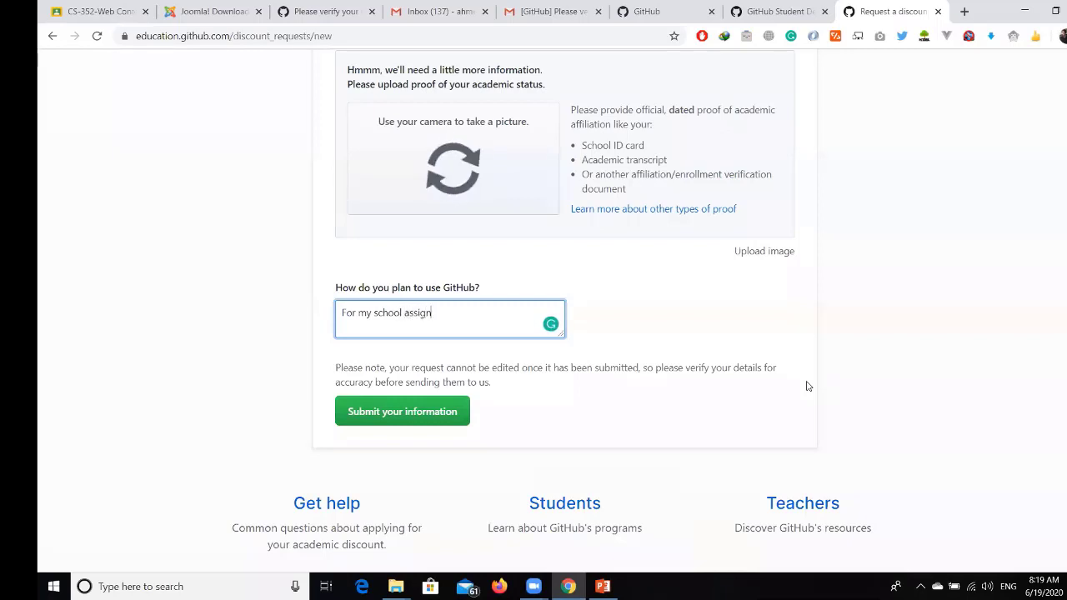
pyautogui.write('ments and projects')
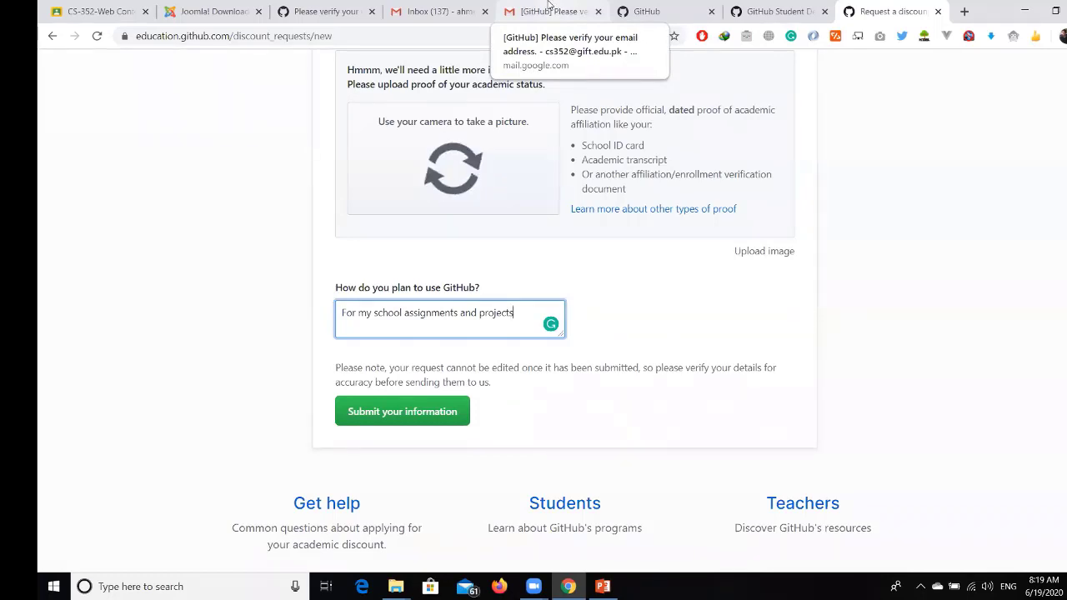
# - Switch to the Gmail tab and change to another signed-in account's inbox
pyautogui.click(548, 7)
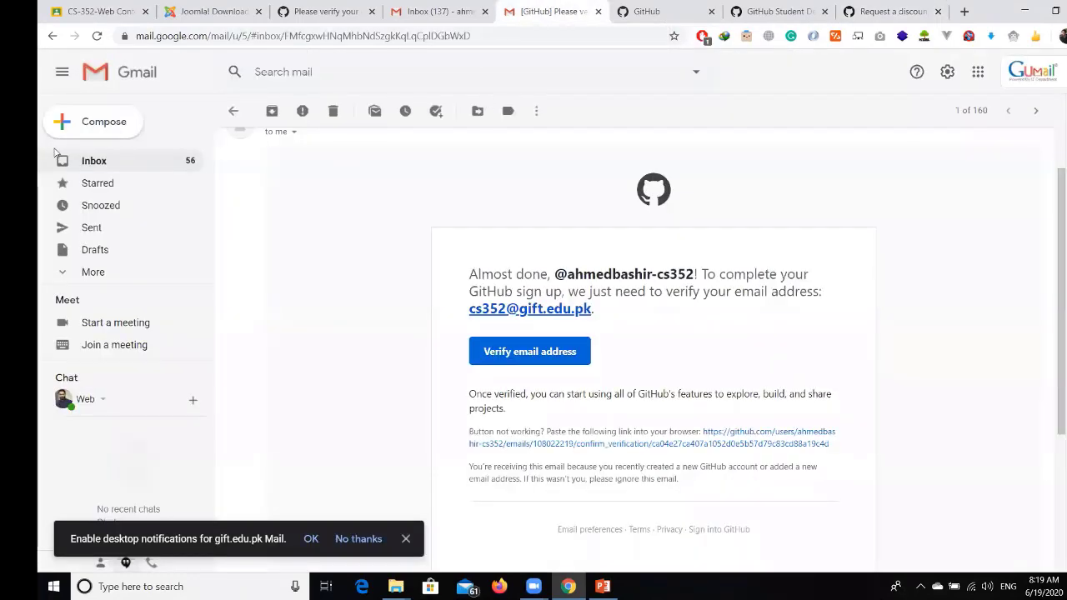
pyautogui.click(76, 162)
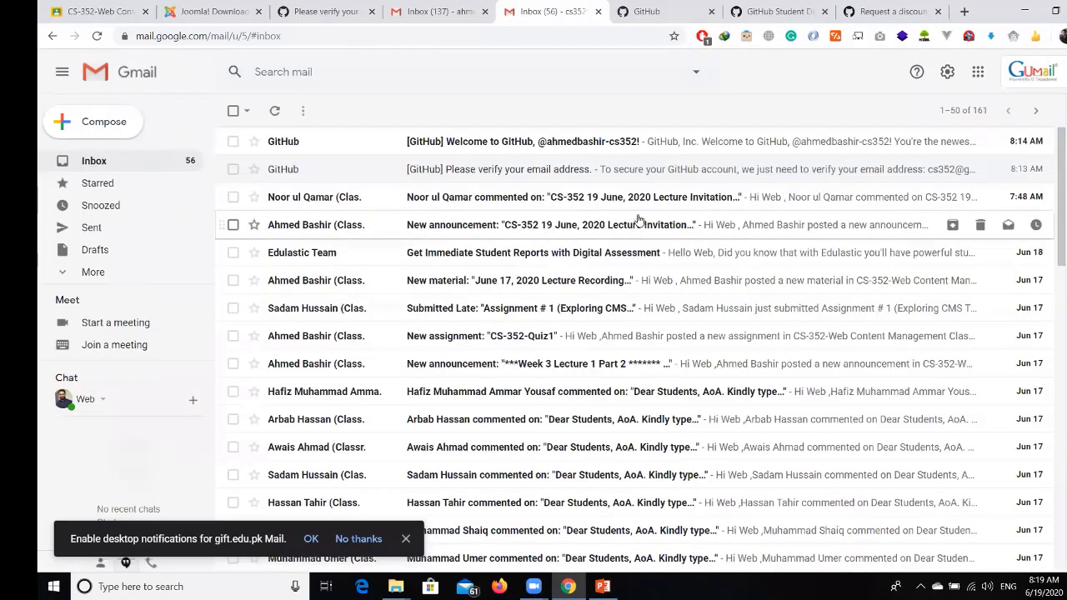
pyautogui.click(1034, 72)
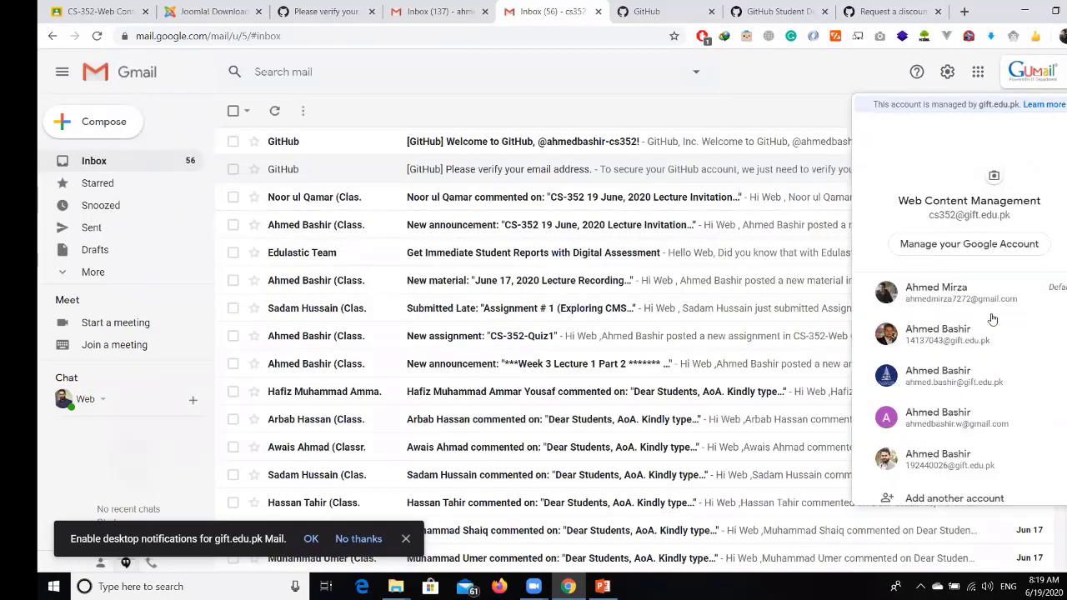
pyautogui.click(949, 467)
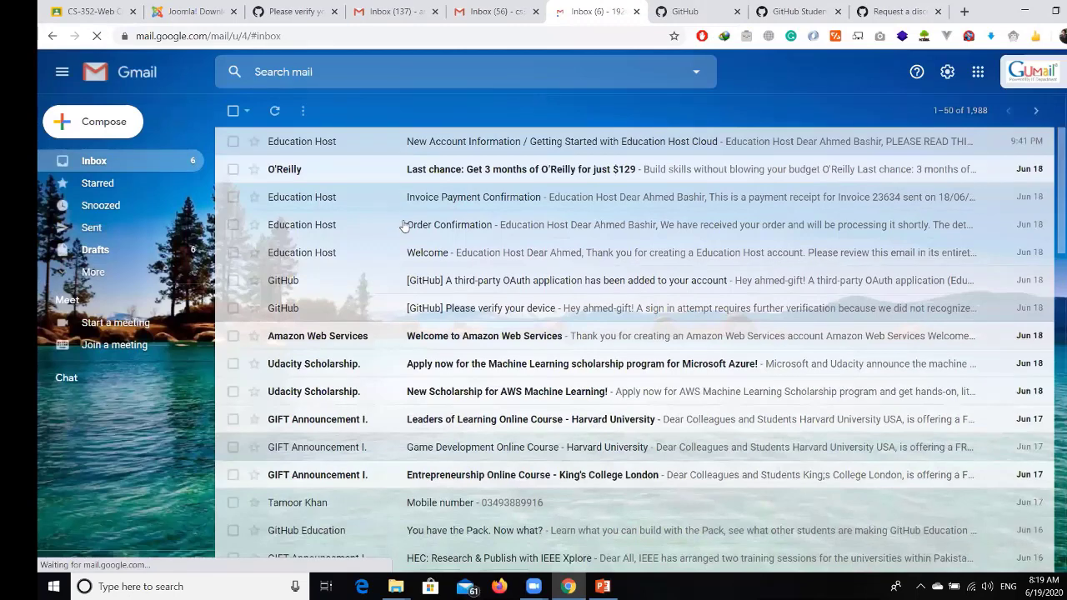
# - Read the 'You have the Pack. Now what?' email, then return to the inbox
pyautogui.scroll(-2, 404, 225)
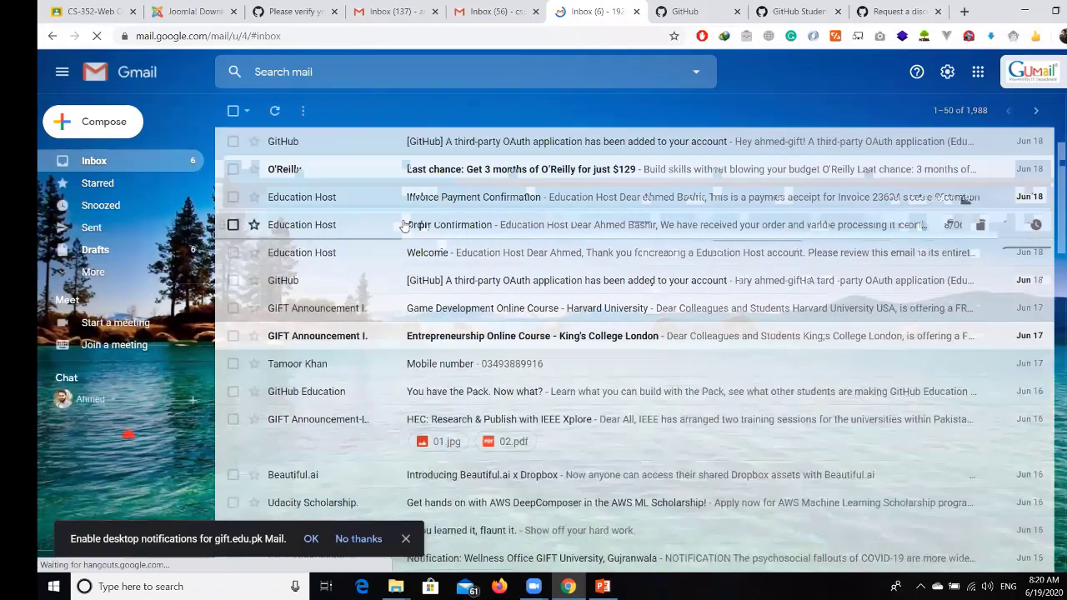
pyautogui.click(403, 394)
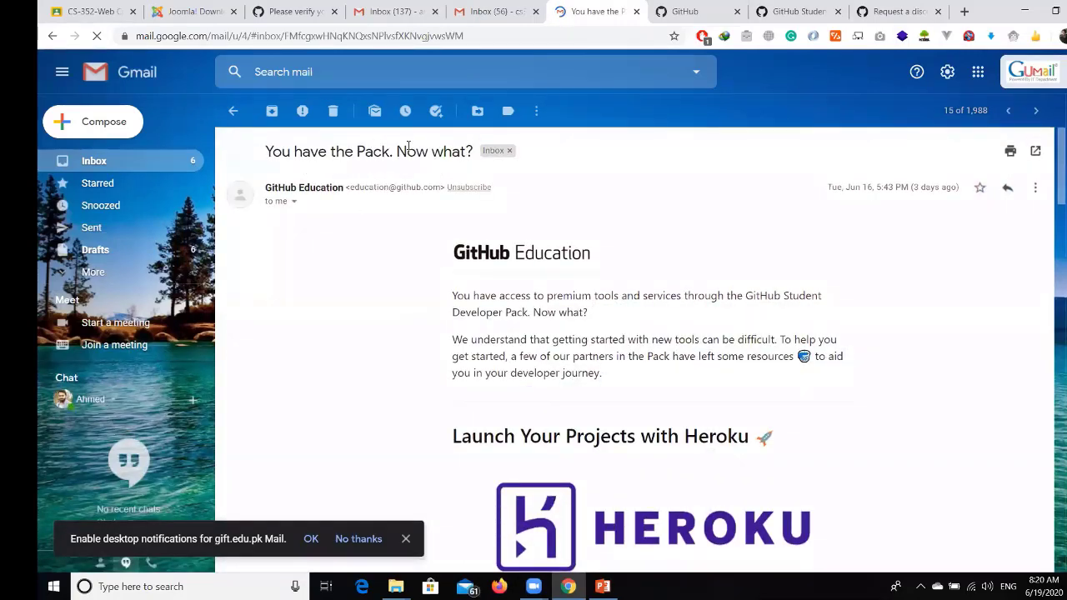
pyautogui.scroll(-8, 530, 231)
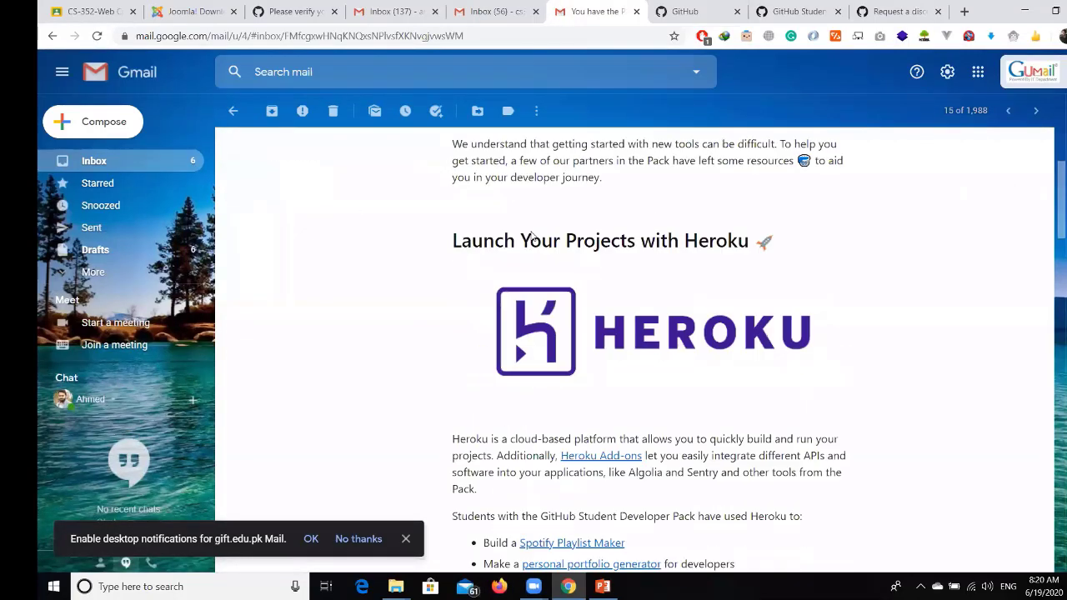
pyautogui.scroll(-7, 532, 236)
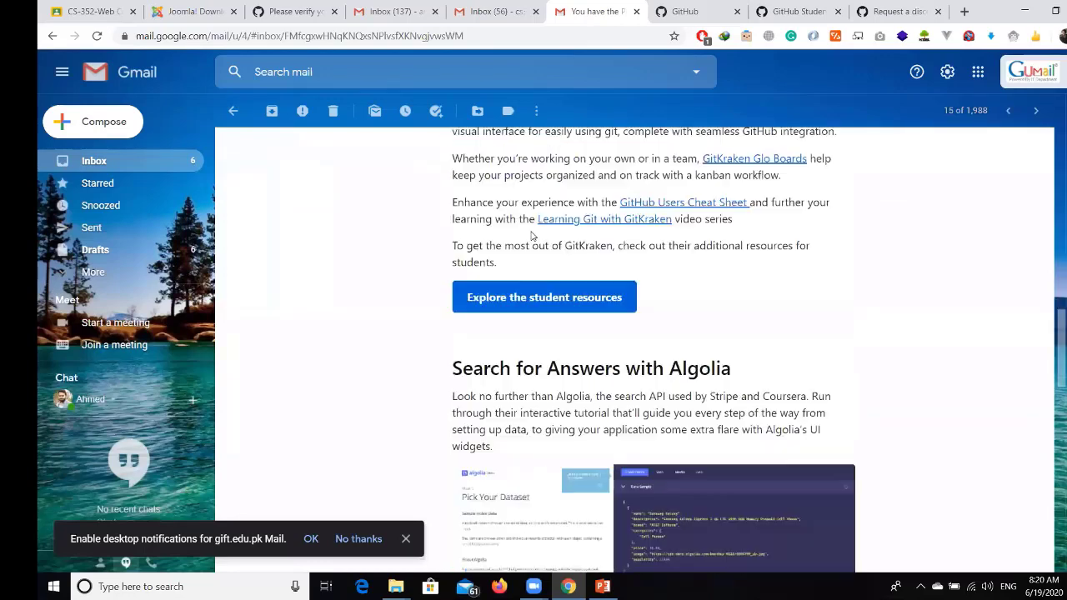
pyautogui.click(233, 110)
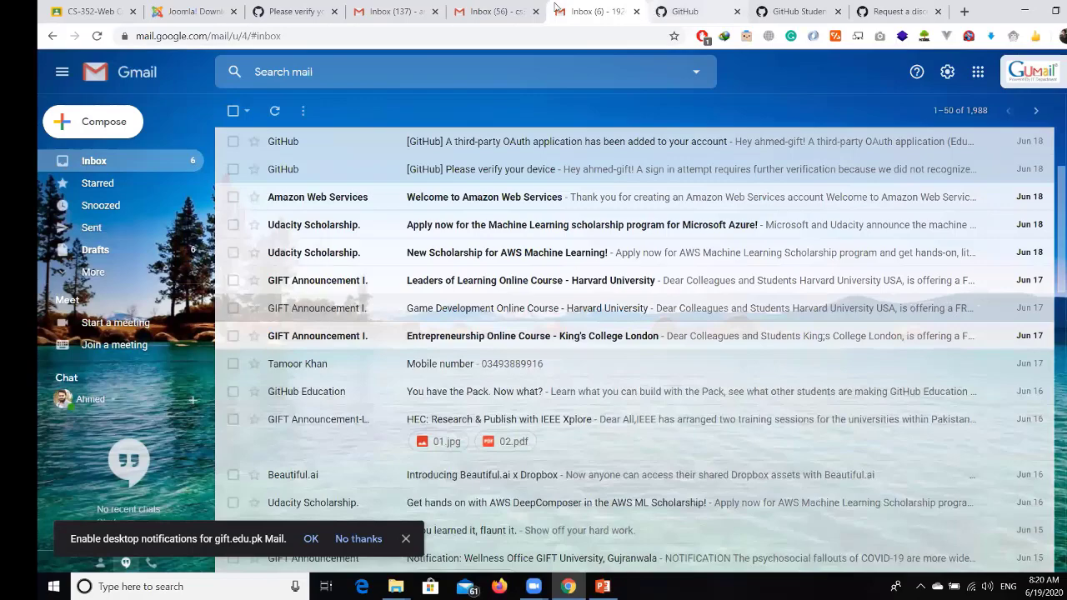
# - Close the three Inbox tabs and four GitHub tabs, then switch to the htdocs File Explorer window
pyautogui.click(427, 17)
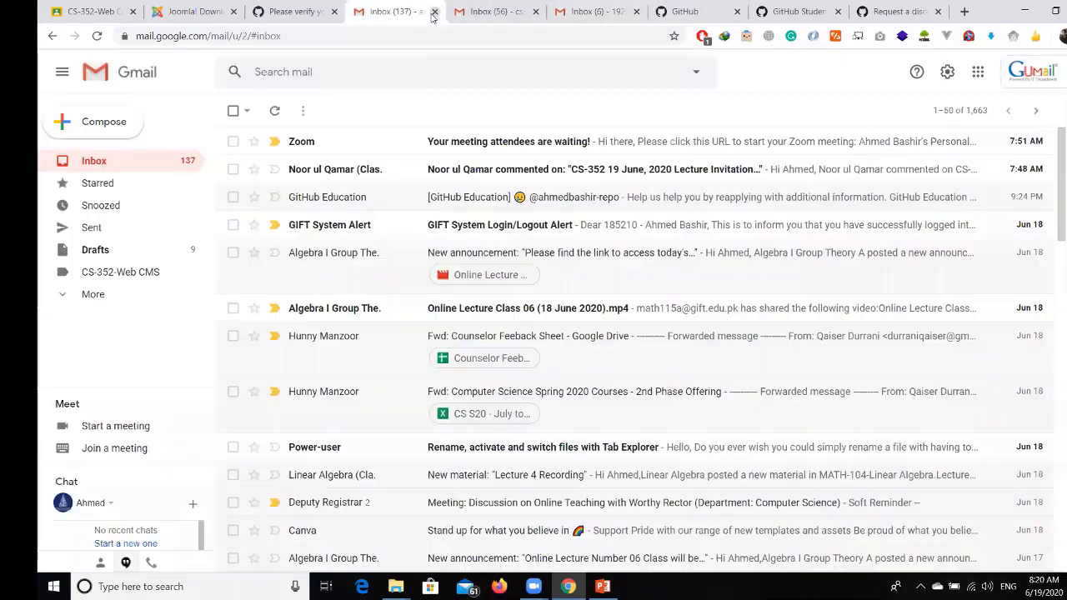
pyautogui.click(434, 12)
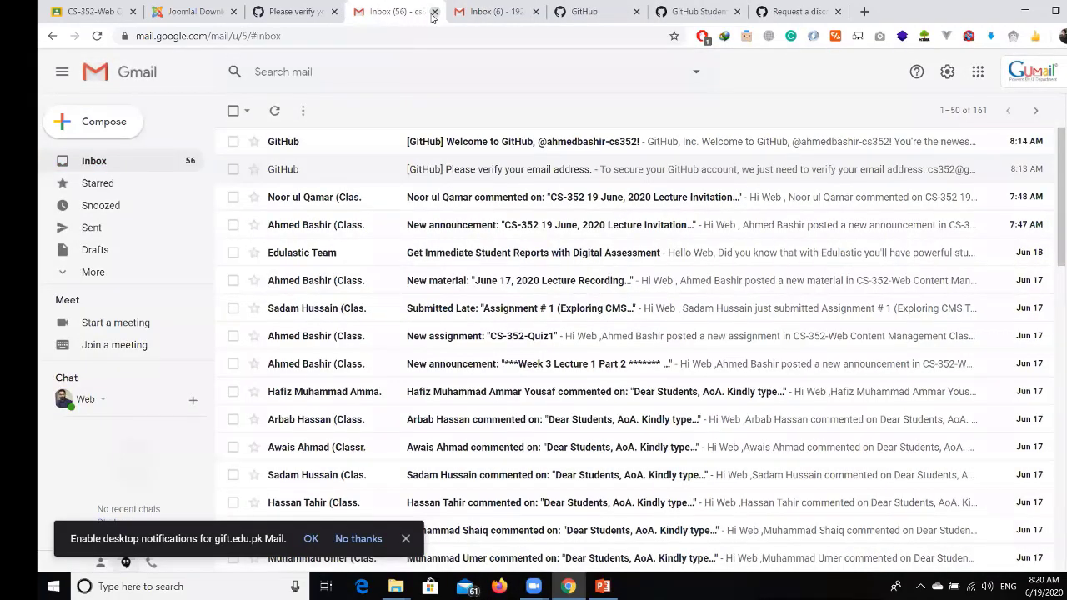
pyautogui.click(434, 13)
pyautogui.click(434, 13)
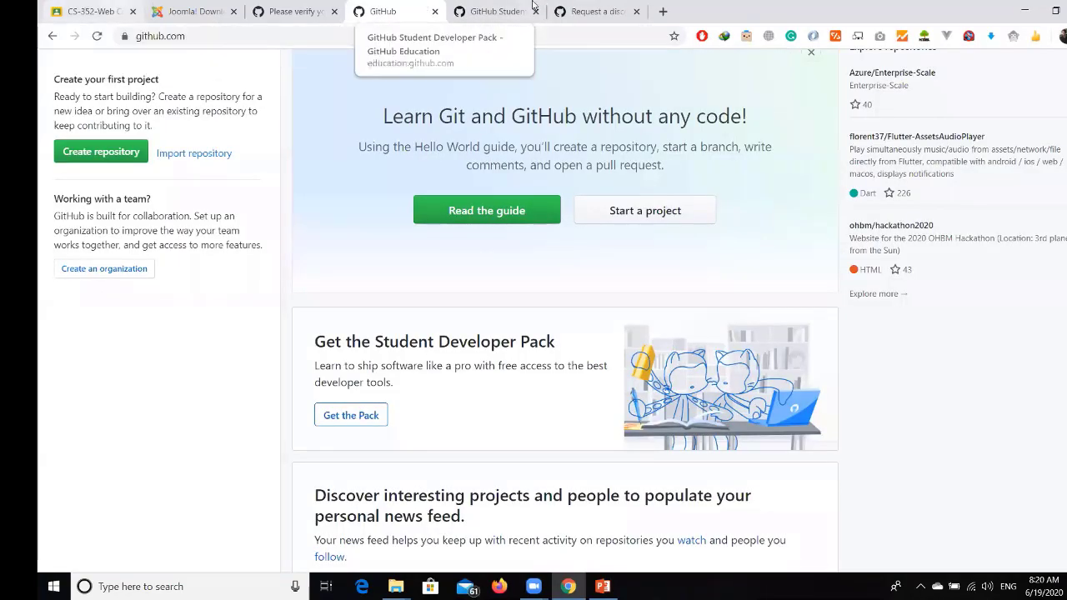
pyautogui.click(434, 13)
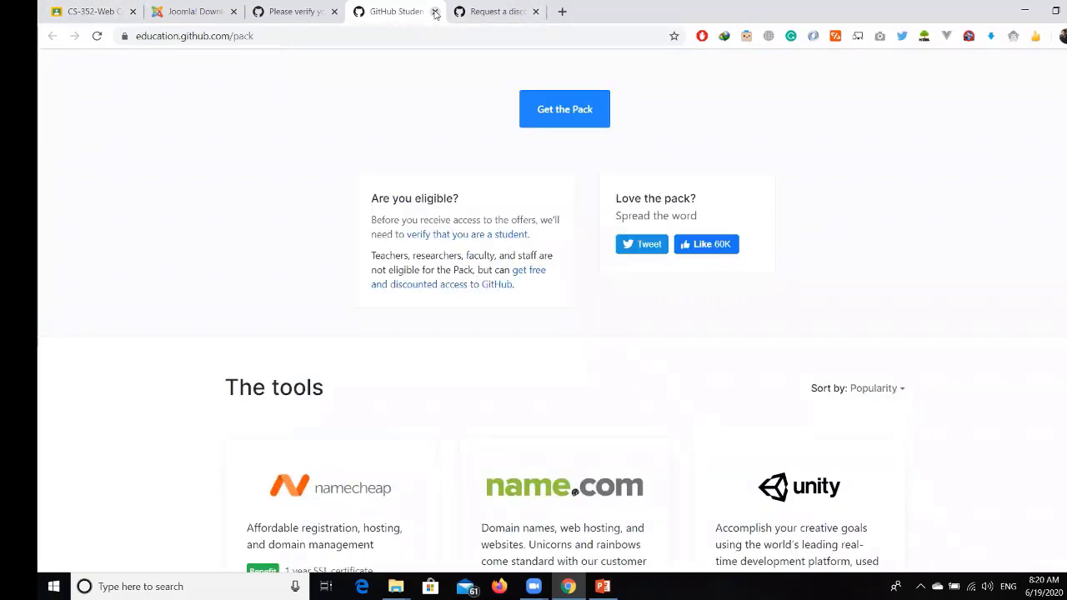
pyautogui.click(434, 13)
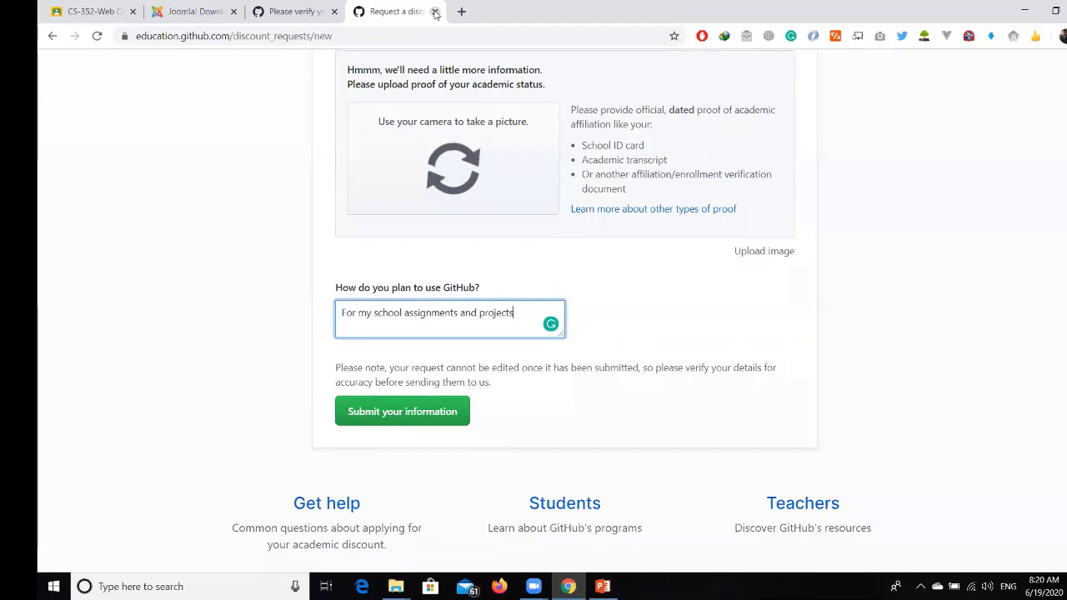
pyautogui.click(434, 13)
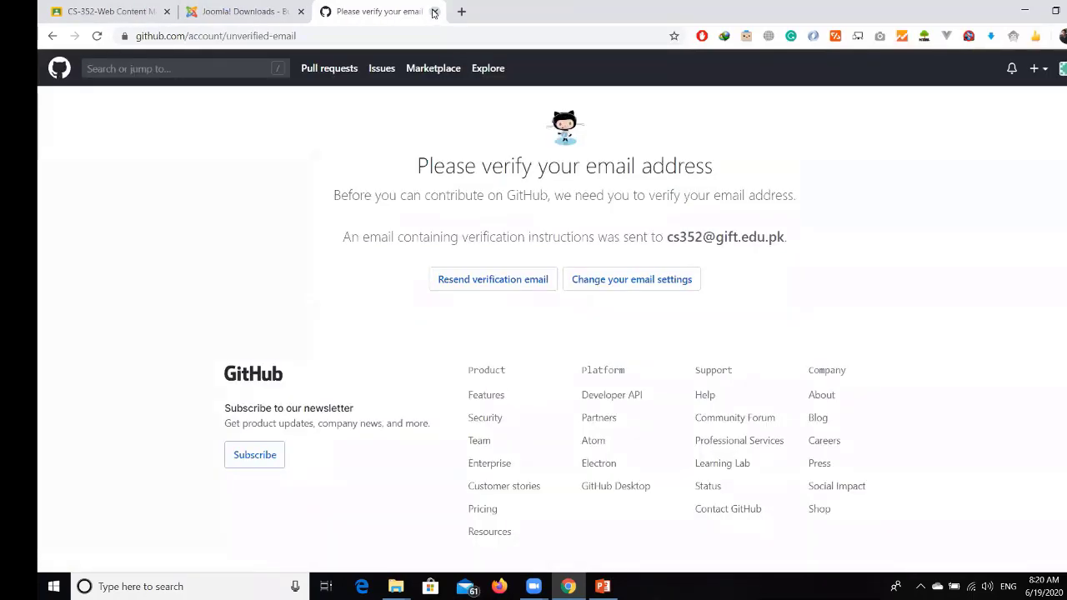
pyautogui.click(434, 12)
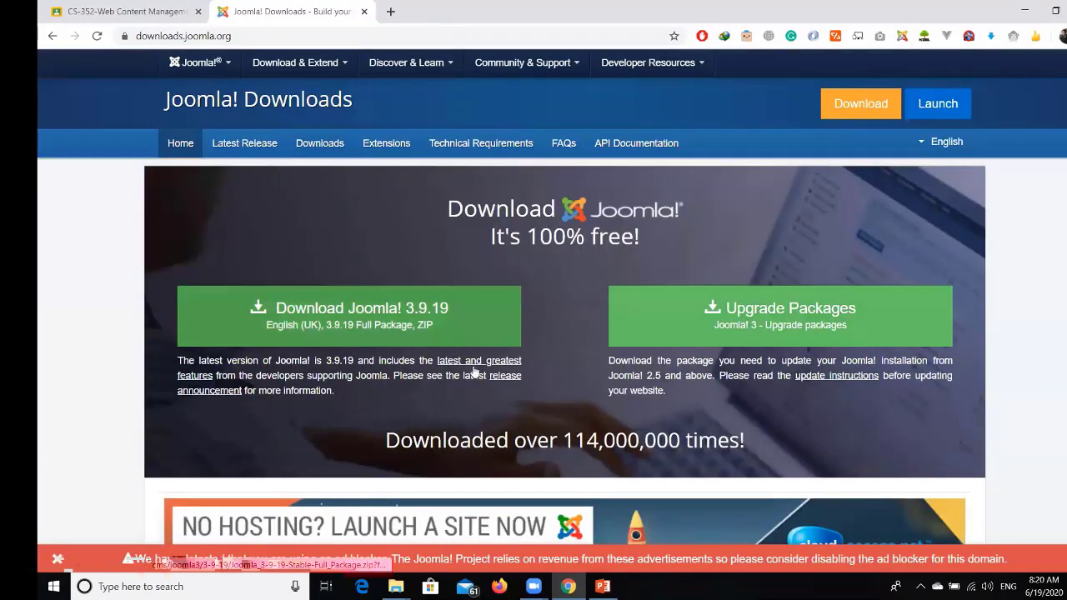
pyautogui.moveTo(396, 586)
pyautogui.click(469, 529)
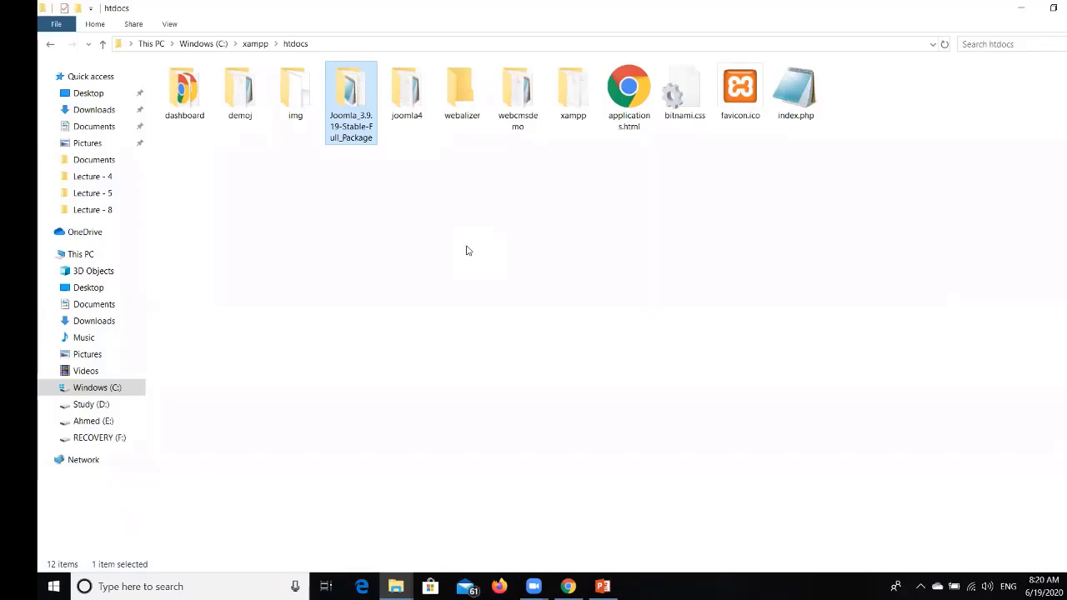
# - Rename the Joomla_3.9.19 package folder to 'webcms'
pyautogui.press('F2')
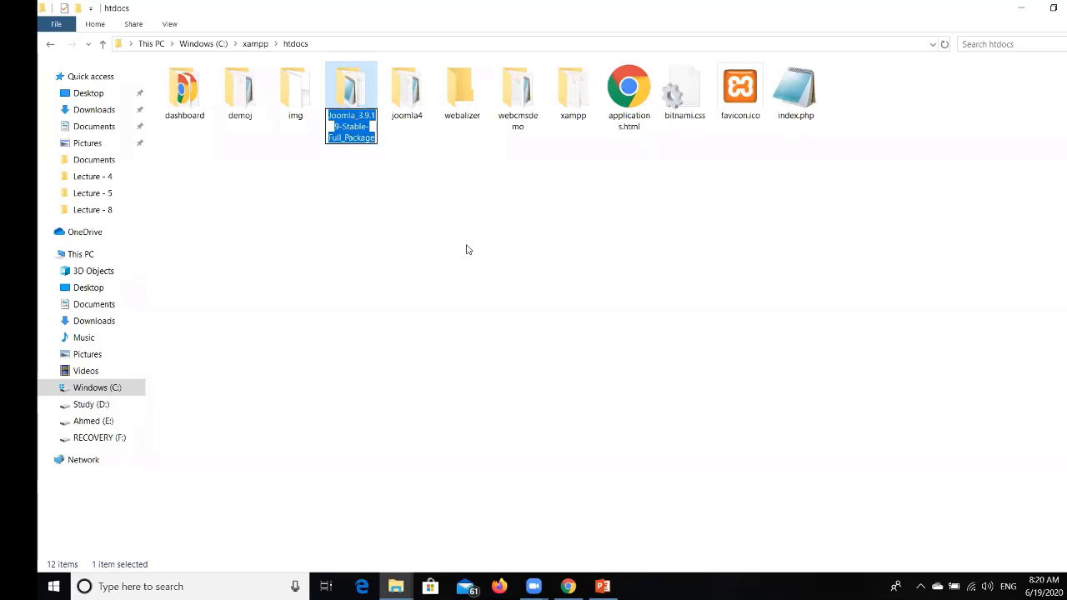
pyautogui.click(464, 244)
pyautogui.click(365, 144)
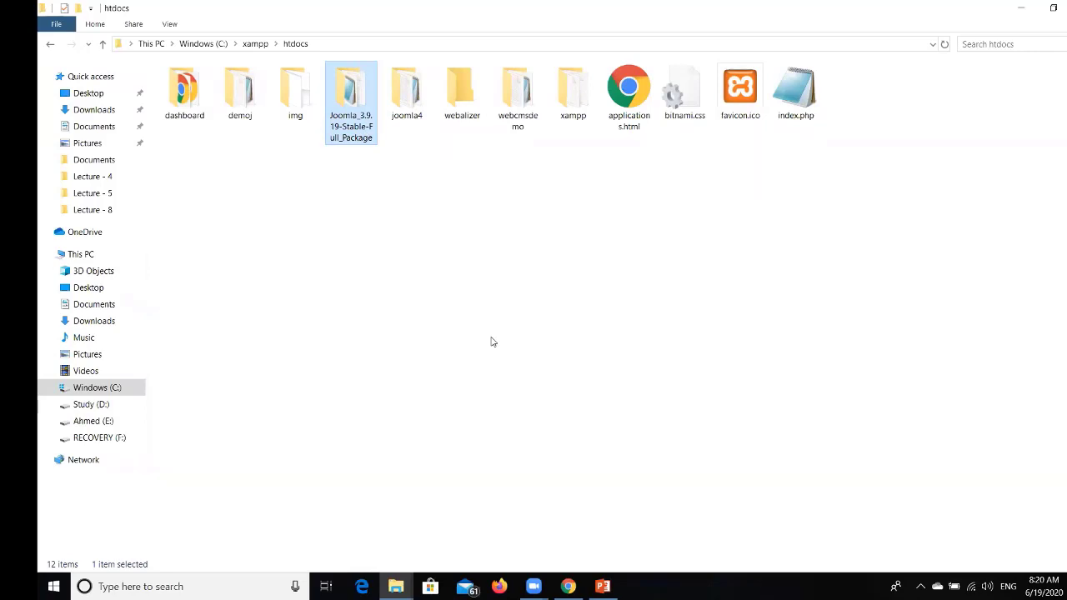
pyautogui.press('F2')
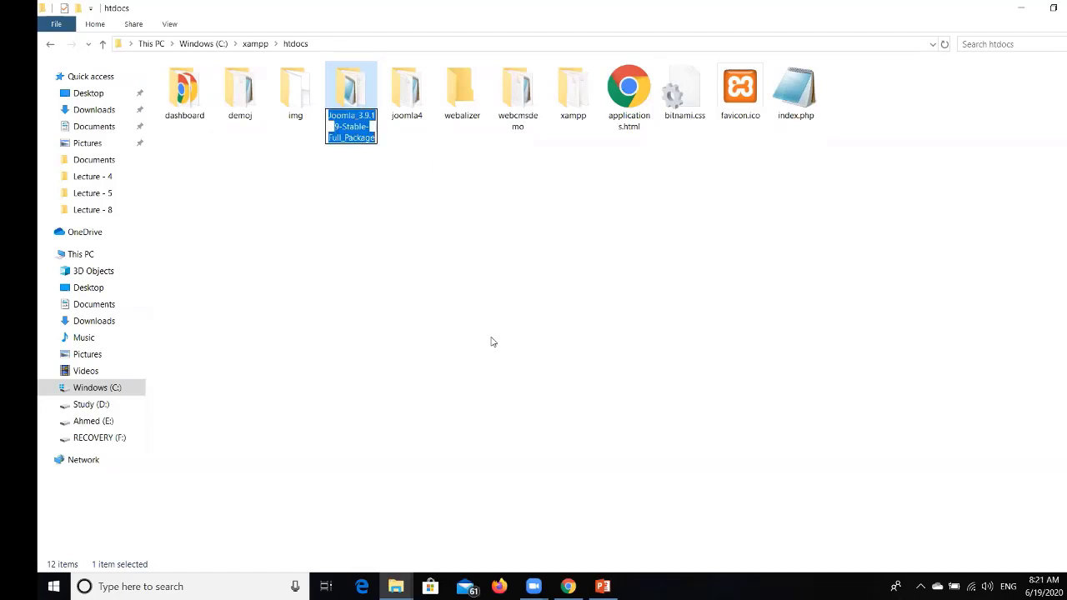
pyautogui.write('webcms')
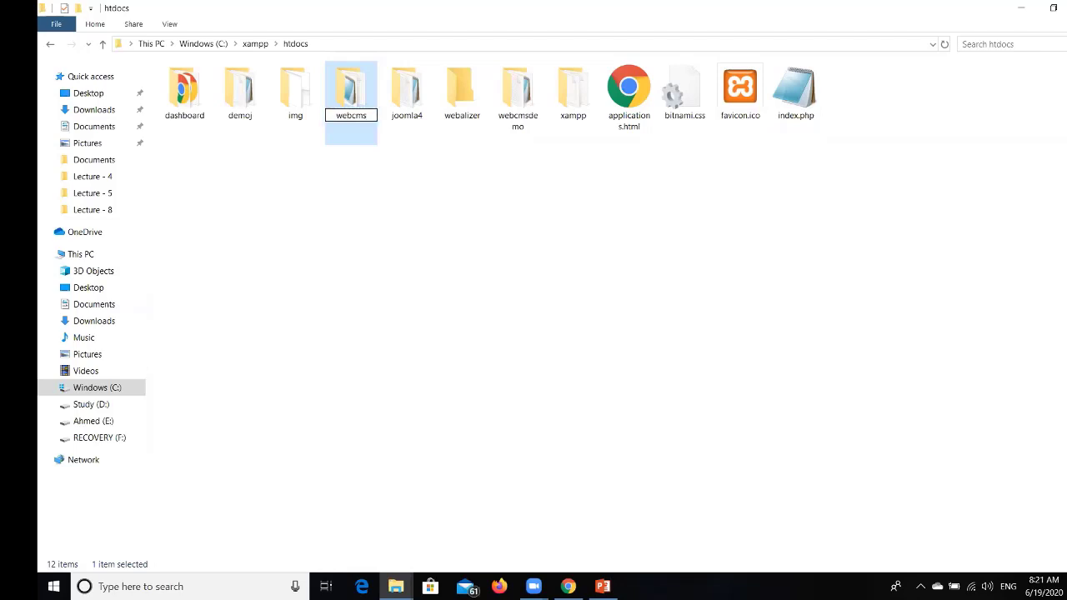
pyautogui.press('Return')
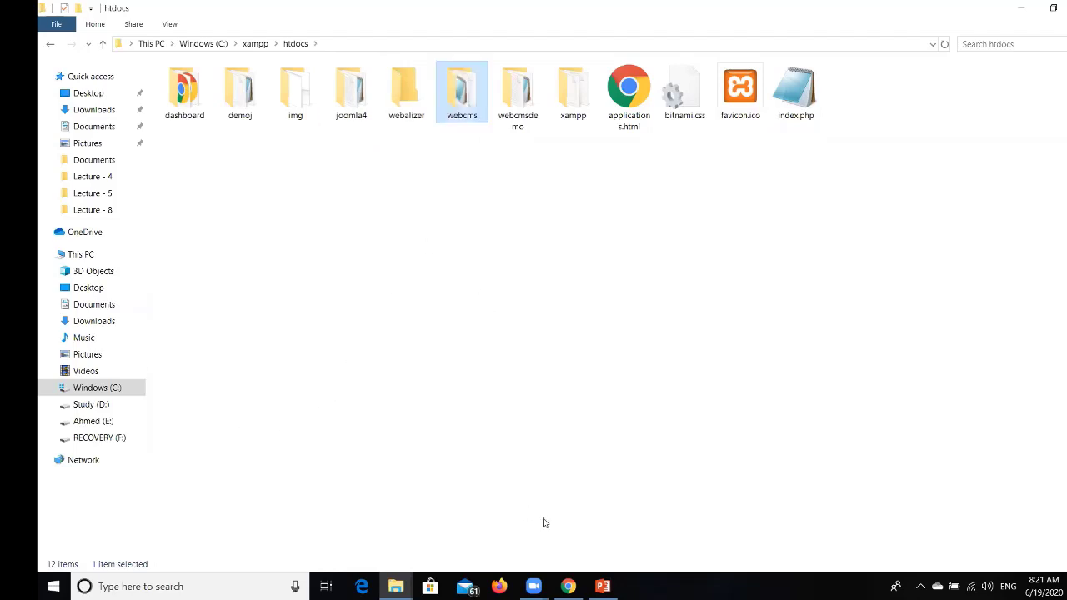
# - Search Windows for 'xampp' to find XAMPP Control Panel
pyautogui.click(920, 586)
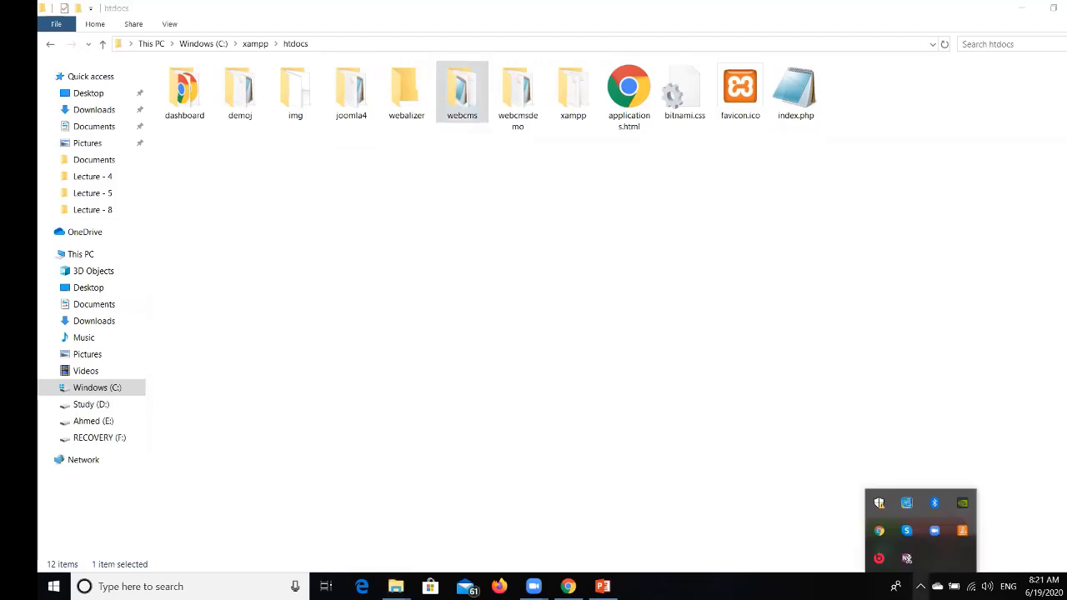
pyautogui.click(920, 586)
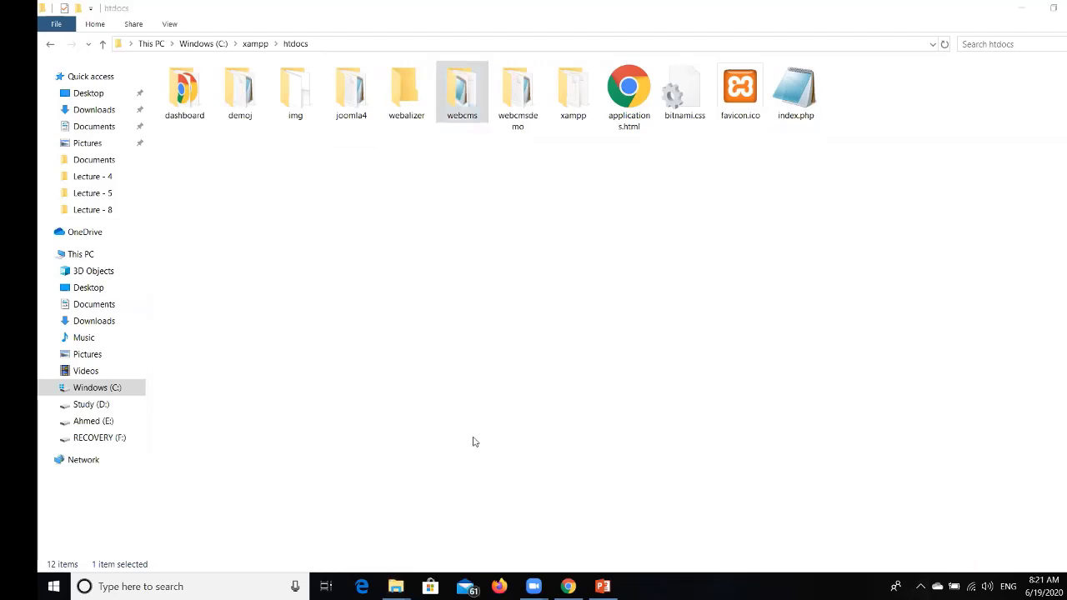
pyautogui.press('super')
pyautogui.write('xampp')
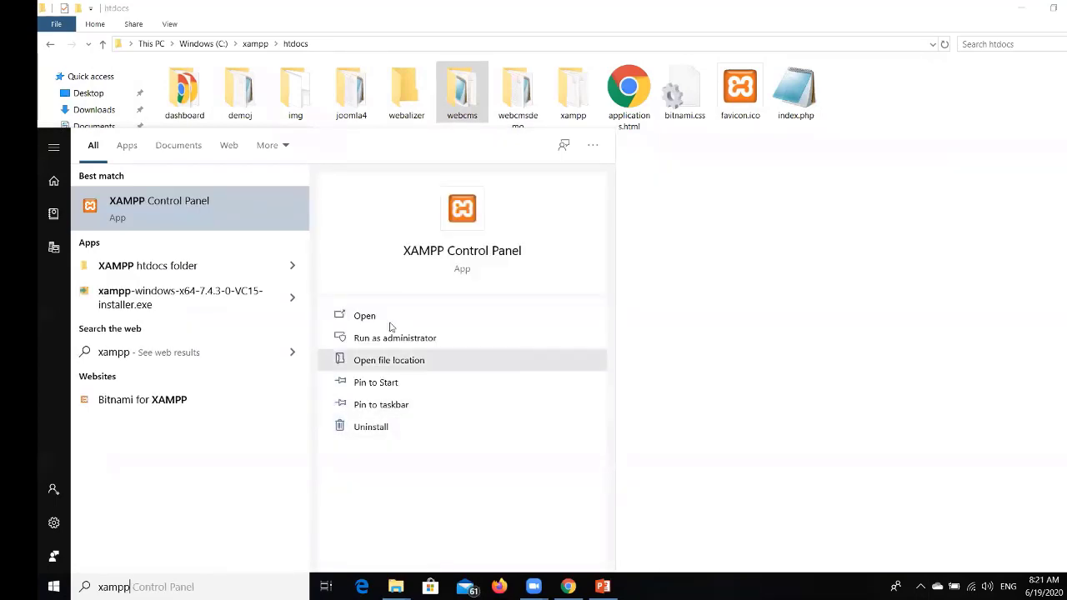
# - Launch XAMPP Control Panel, start Apache and MySQL, then close the panel window
pyautogui.click(374, 316)
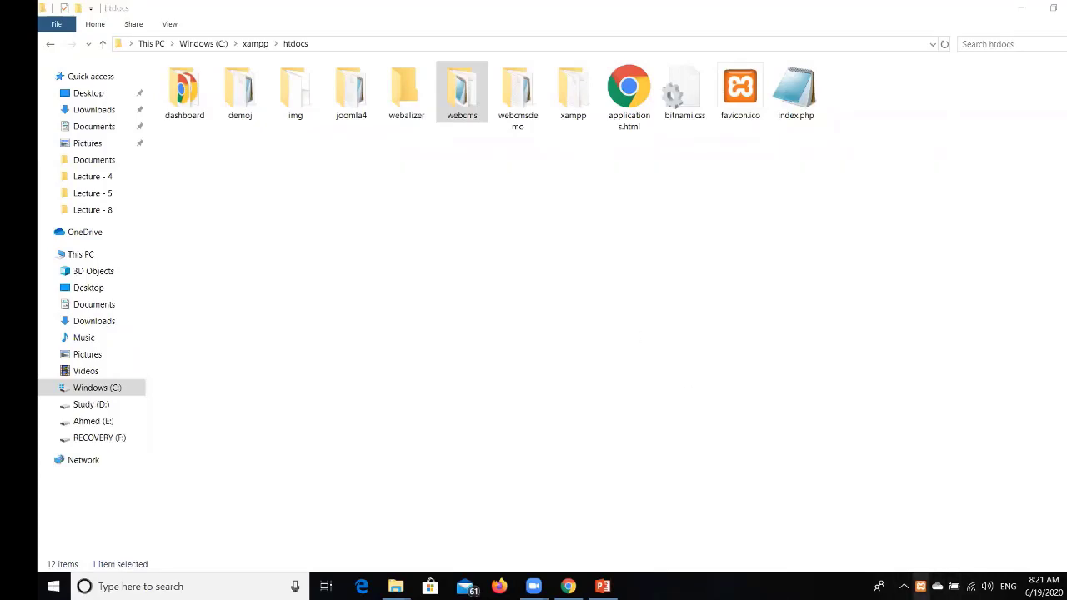
pyautogui.rightClick(920, 586)
pyautogui.click(351, 221)
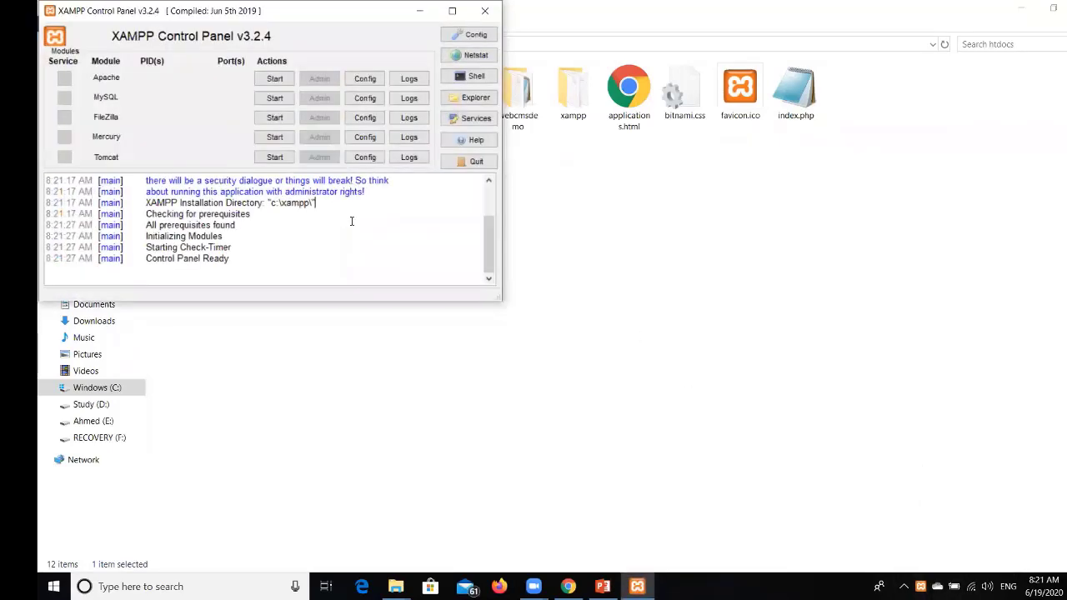
pyautogui.click(271, 83)
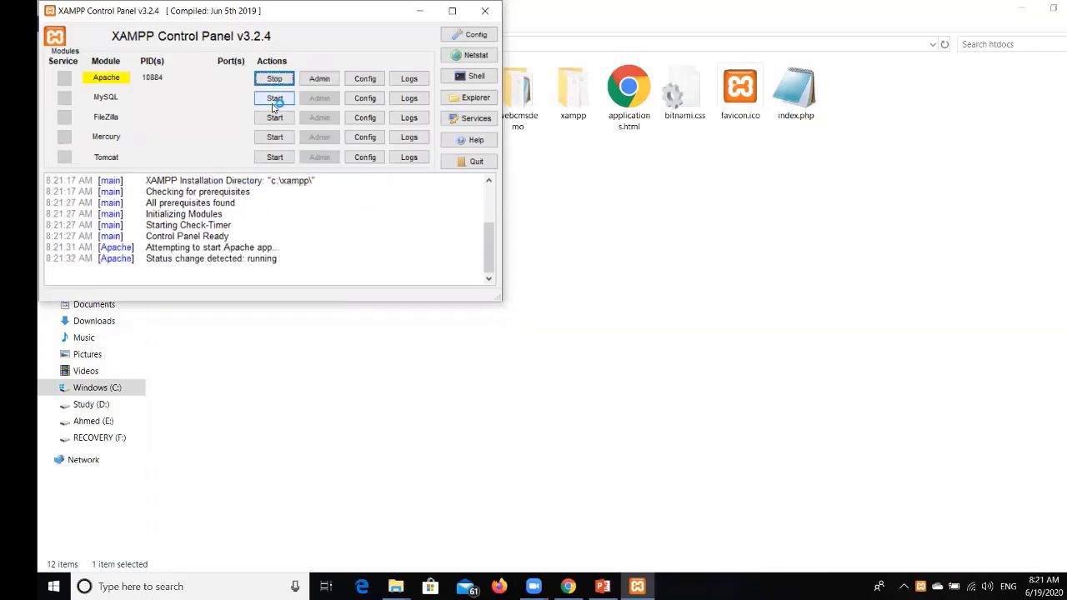
pyautogui.click(272, 101)
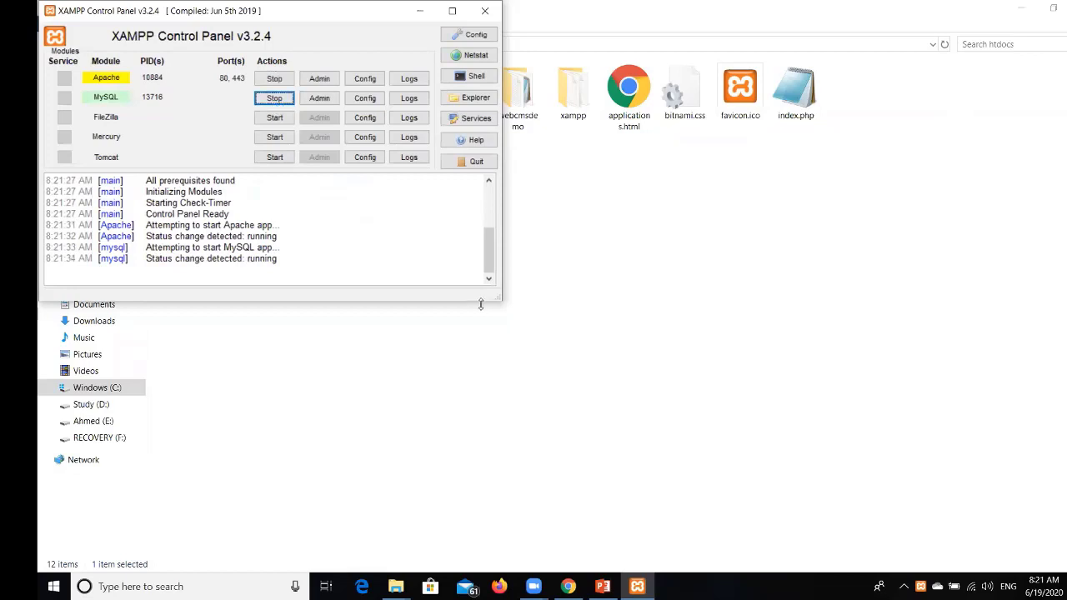
pyautogui.click(486, 12)
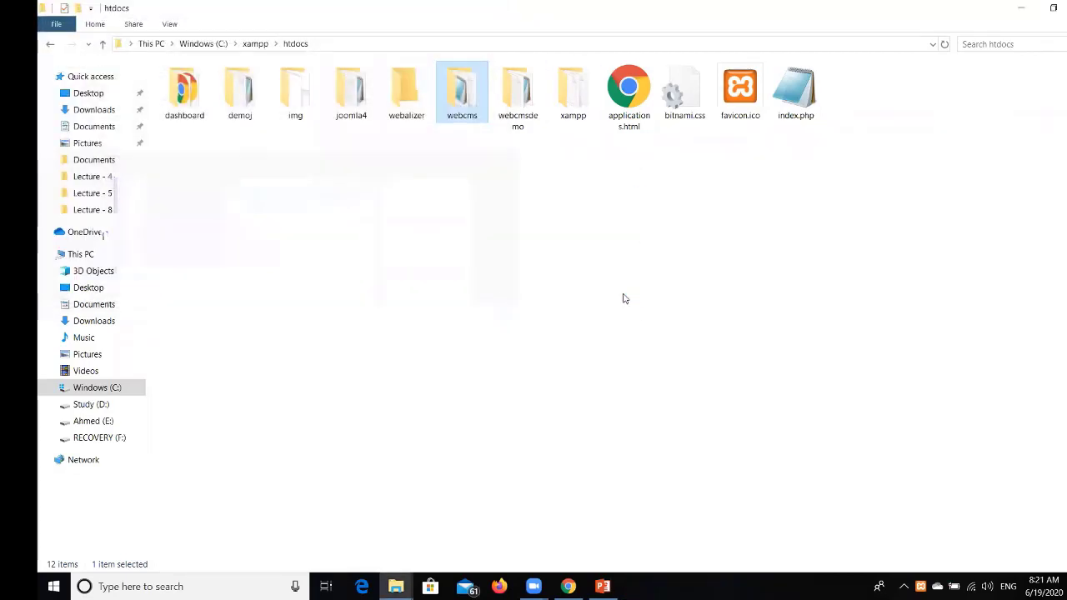
# - Load localhost/webcms in Chrome to reach the Joomla installer
pyautogui.click(568, 586)
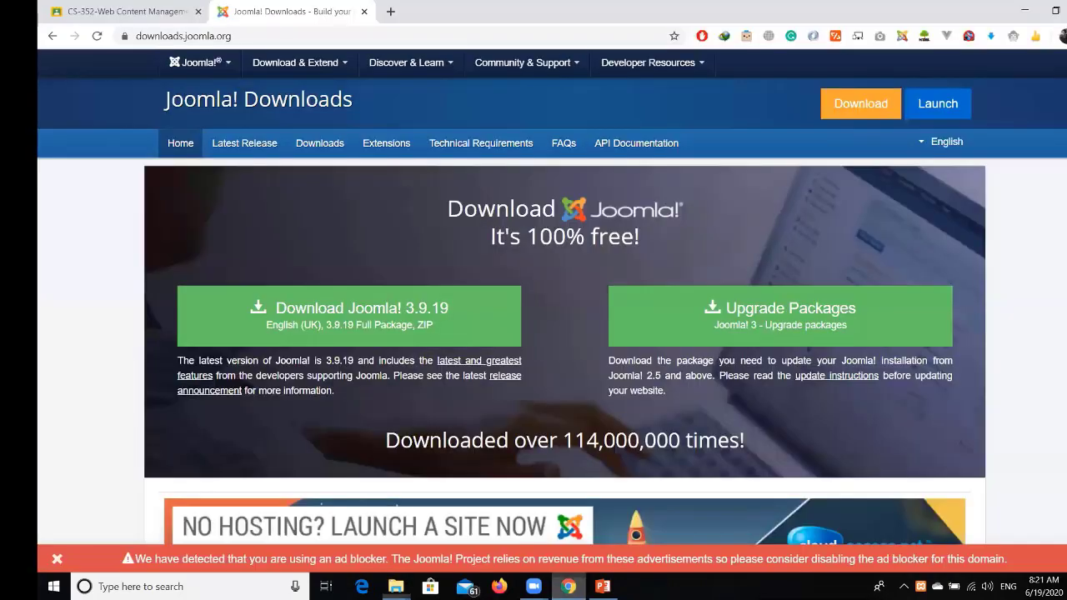
pyautogui.click(282, 36)
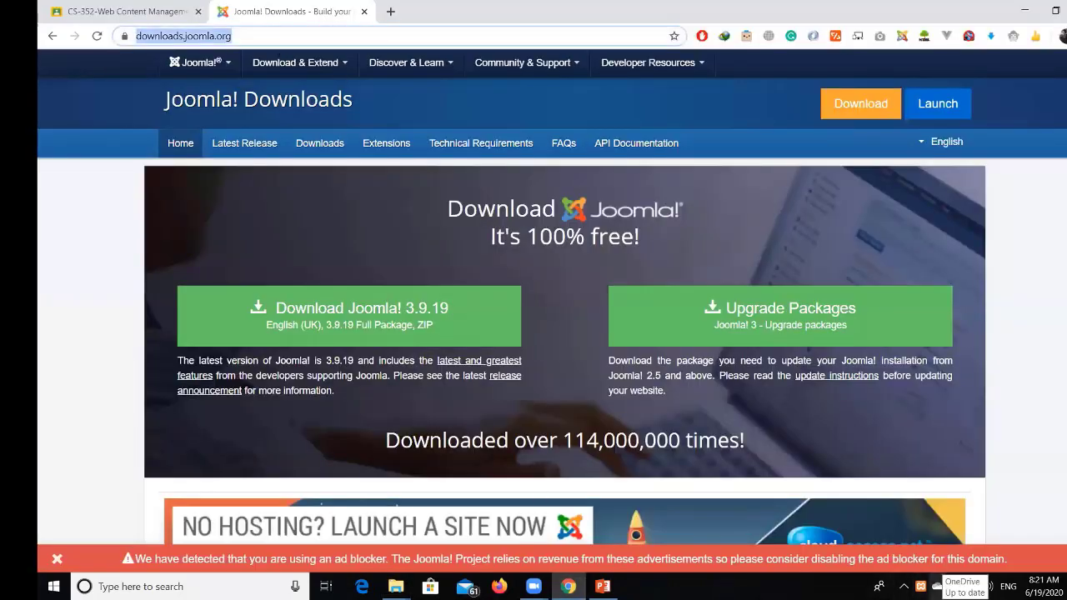
pyautogui.write('loc')
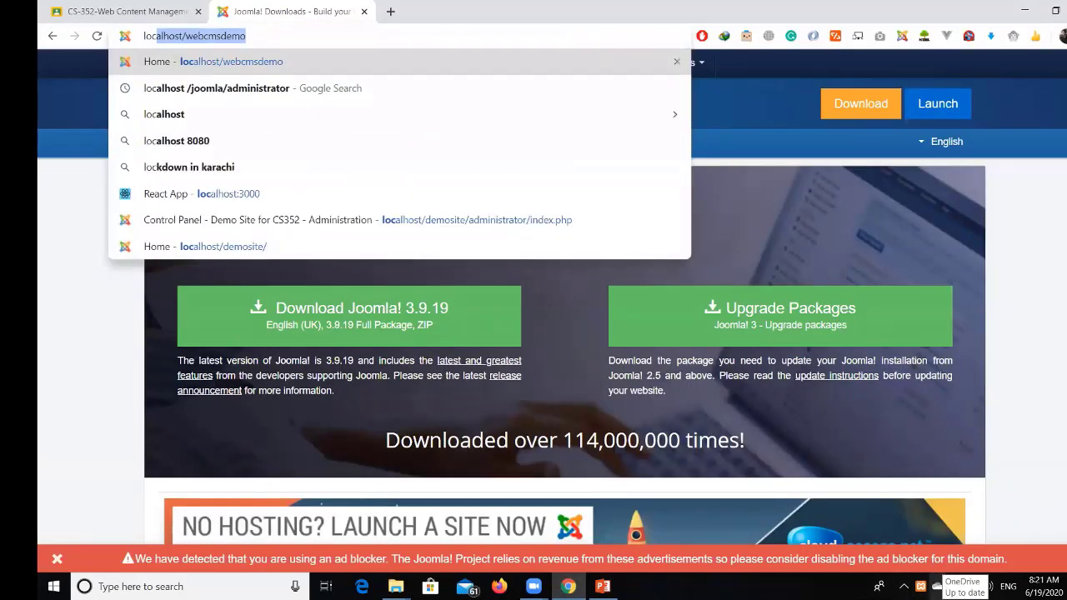
pyautogui.press('Right')
pyautogui.press('BackSpace')
pyautogui.press('BackSpace')
pyautogui.press('BackSpace')
pyautogui.press('BackSpace')
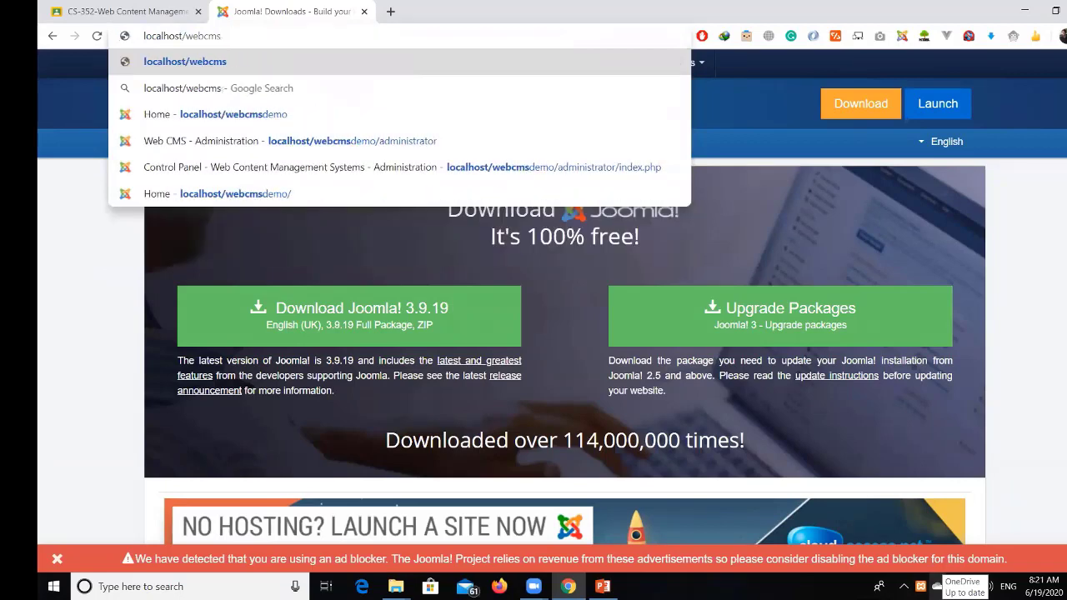
pyautogui.press('Return')
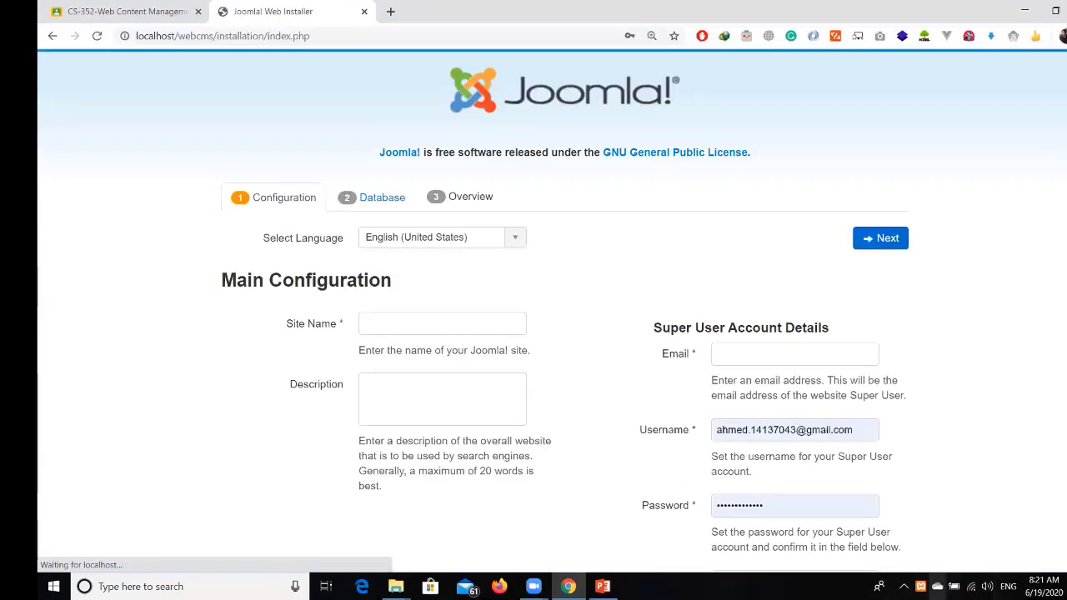
# - Open localhost/phpmyadmin in a new tab, then return to the installer tab
pyautogui.click(390, 12)
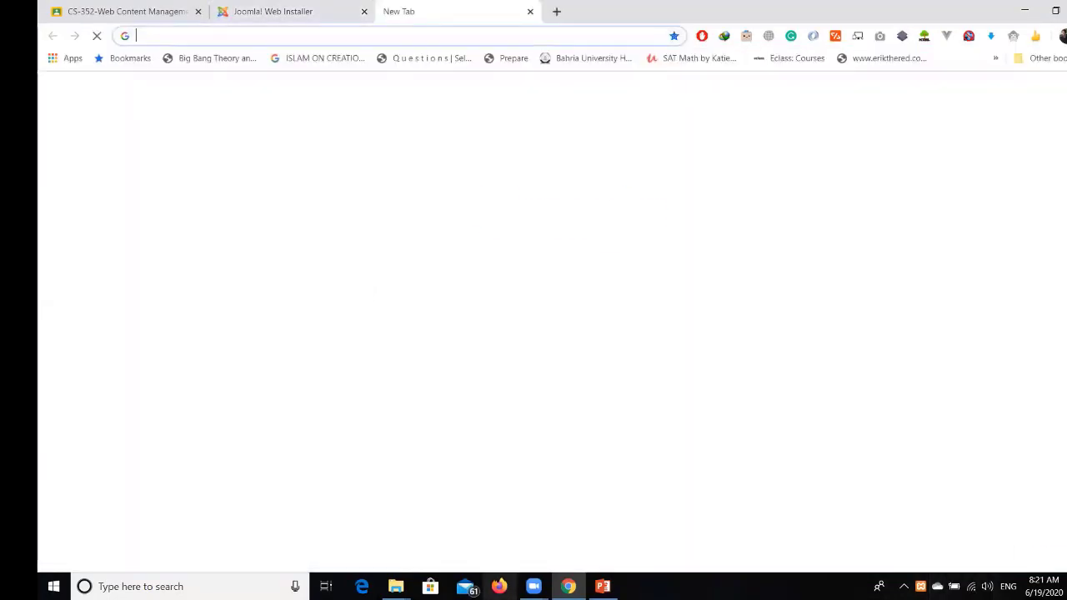
pyautogui.write('localhost/')
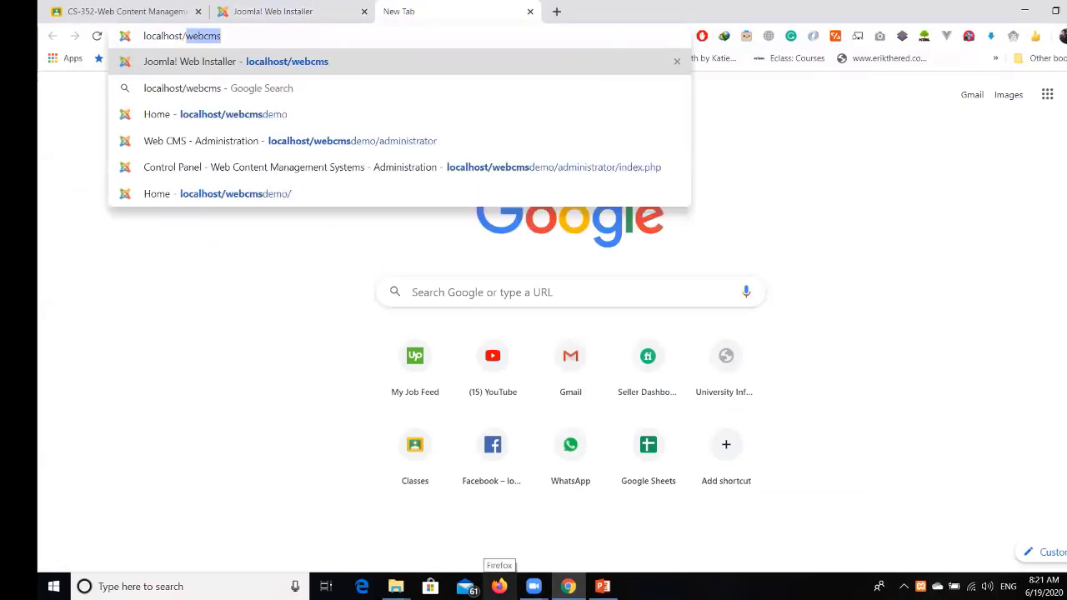
pyautogui.write('phpmyadm')
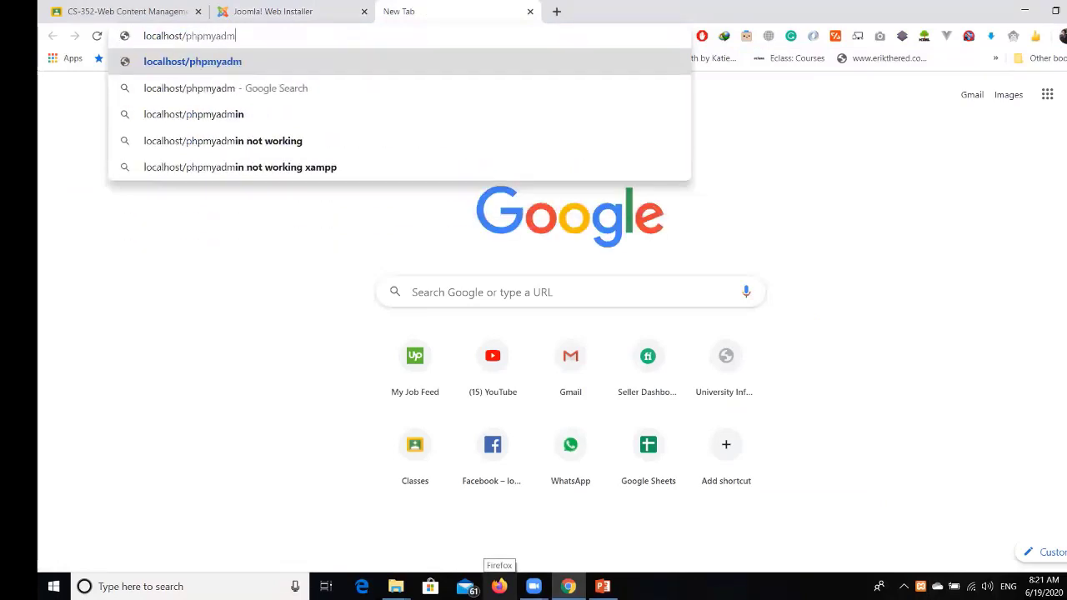
pyautogui.press('Return')
pyautogui.click(268, 11)
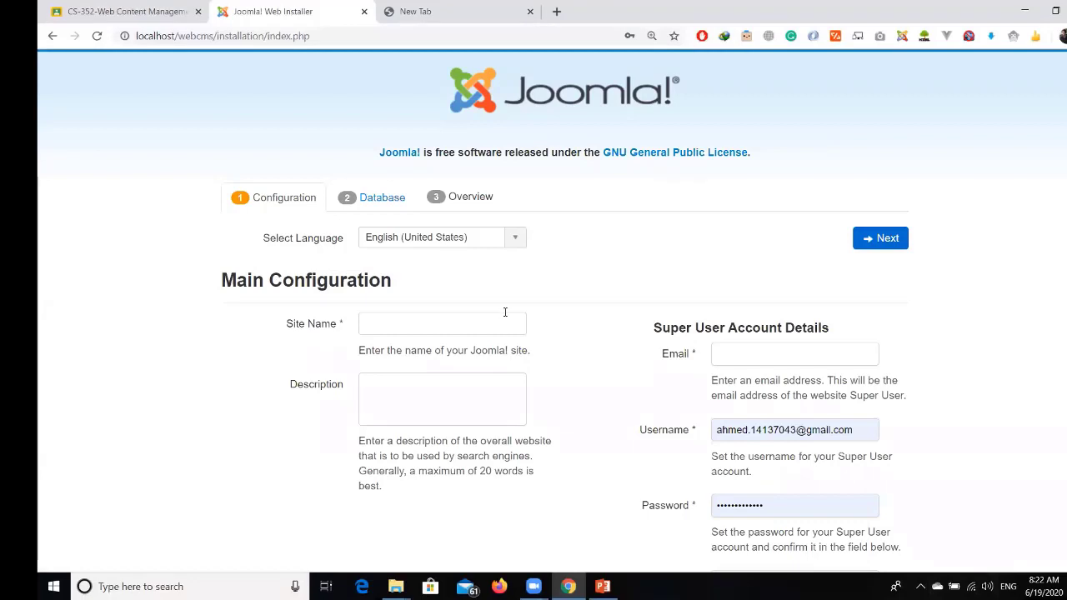
# - Enter 'CS Tutorials Hub' as the site name, fixing the capitalisation of Hub
pyautogui.click(484, 329)
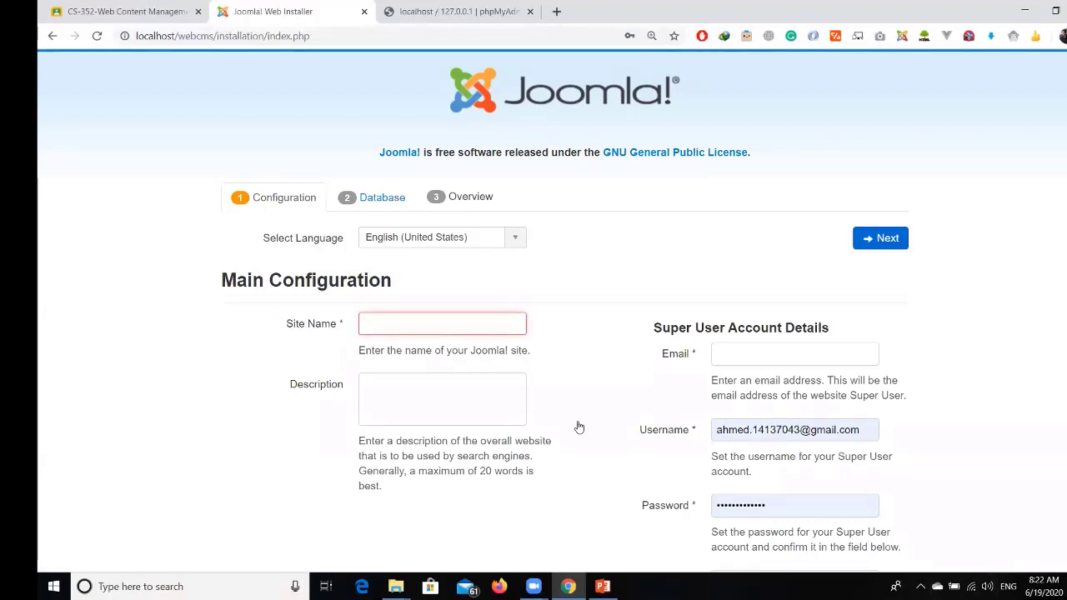
pyautogui.write('CS Tutorials ')
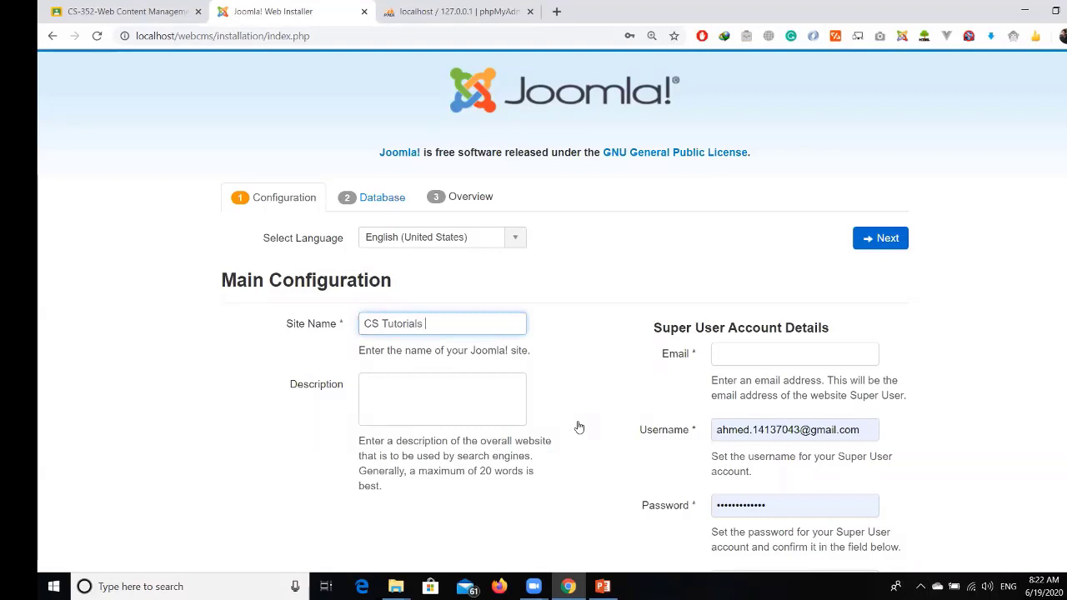
pyautogui.write('HUb')
pyautogui.press('BackSpace')
pyautogui.press('BackSpace')
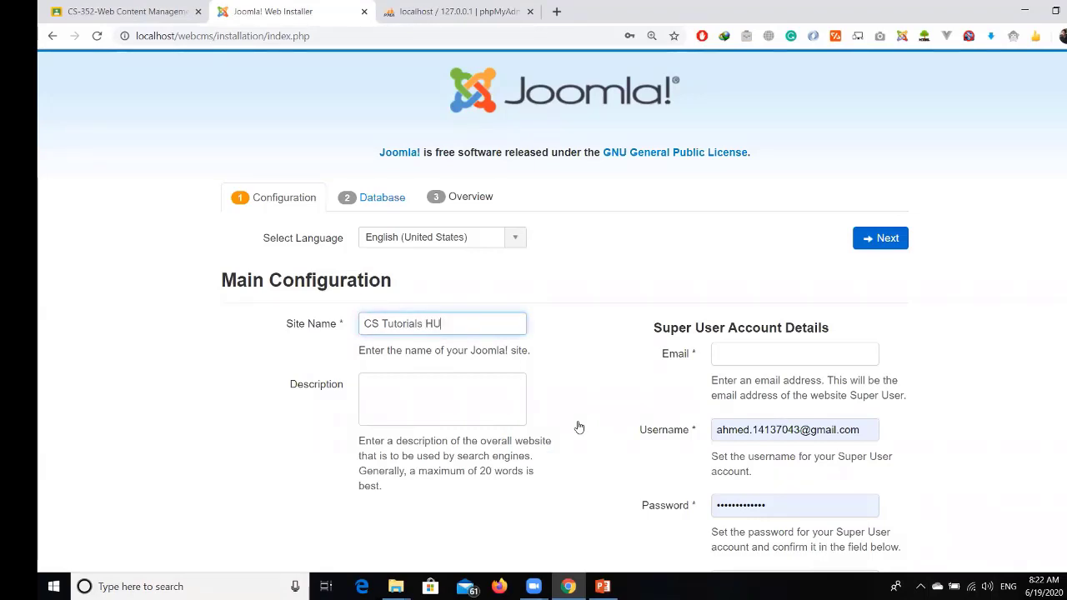
pyautogui.write('ub')
# - Fill in the super user's e-mail, username, password and matching password confirmation
pyautogui.scroll(-2, 580, 426)
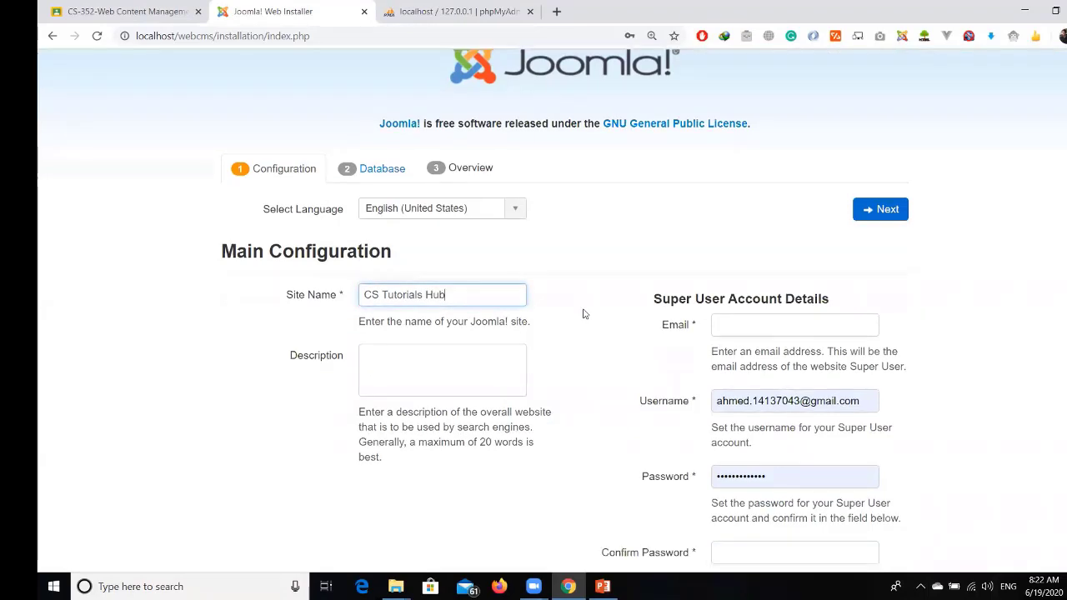
pyautogui.click(750, 180)
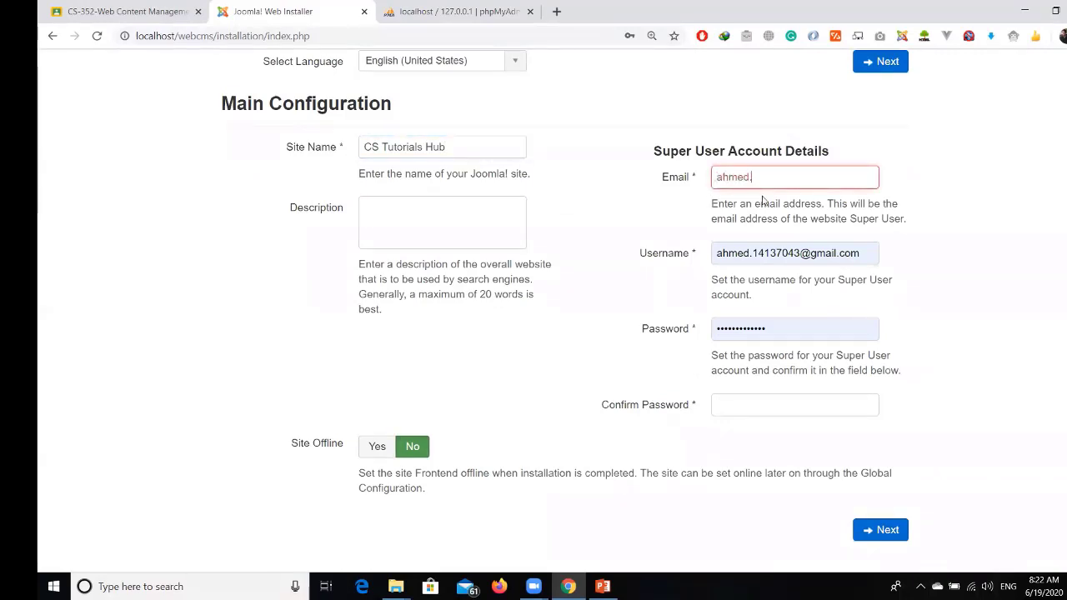
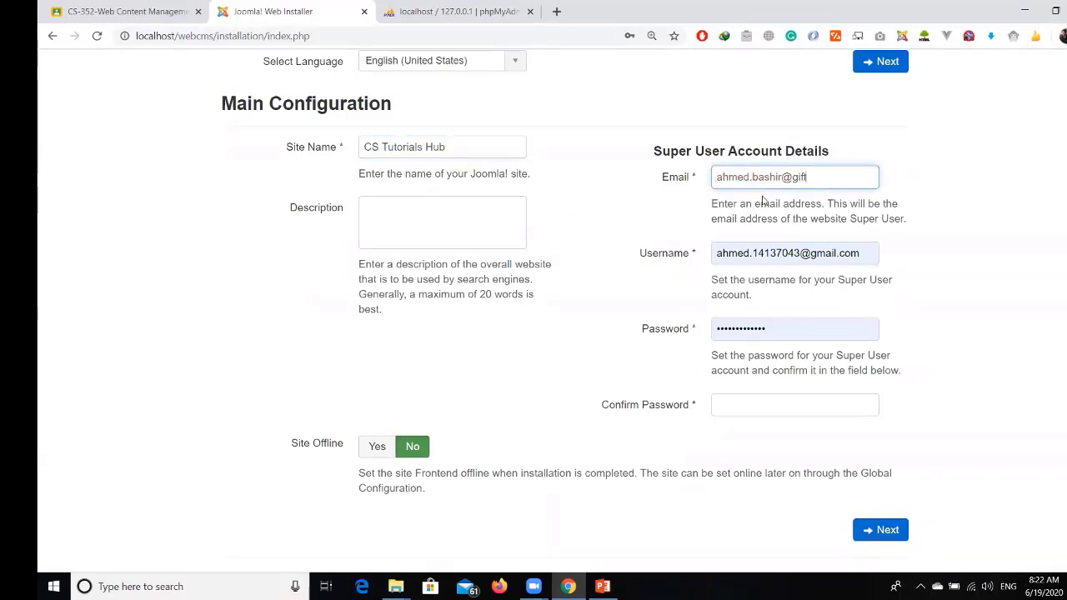
pyautogui.press('Tab')
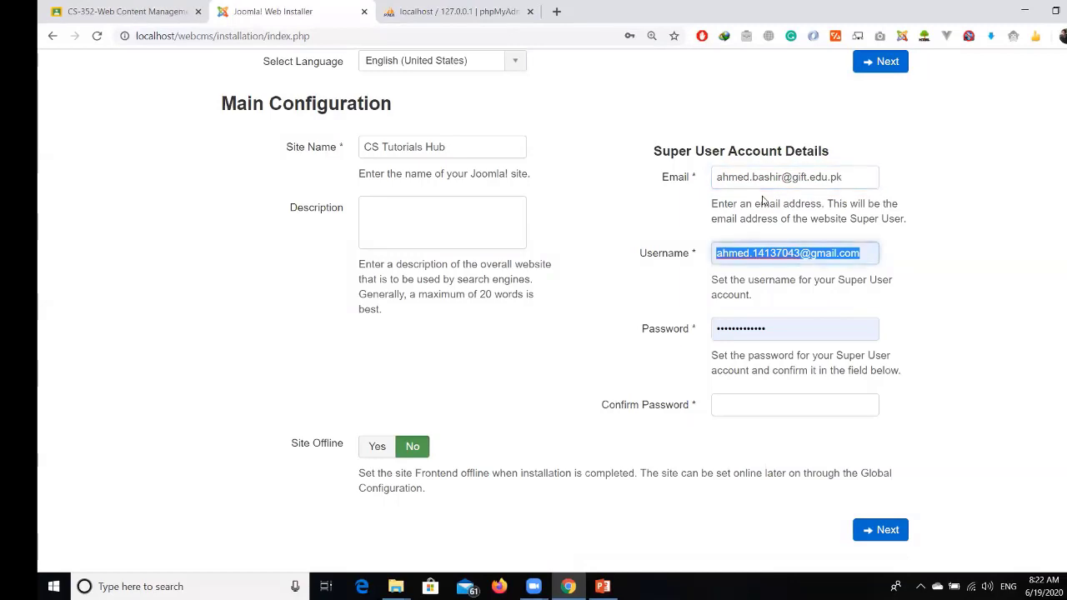
pyautogui.write('ahmed-')
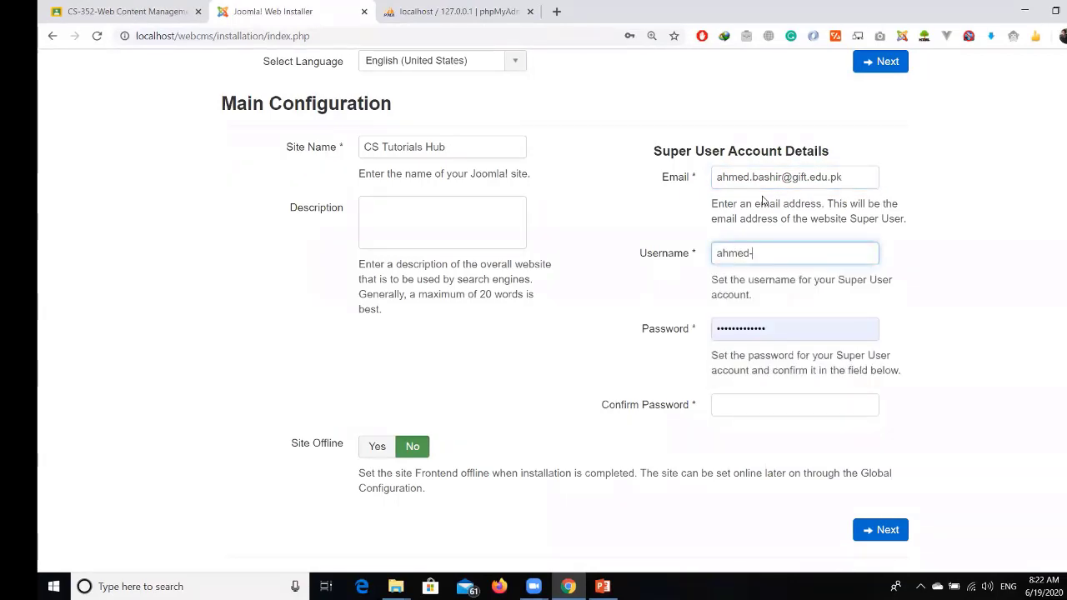
pyautogui.write('gift')
pyautogui.press('Tab')
pyautogui.write('••••')
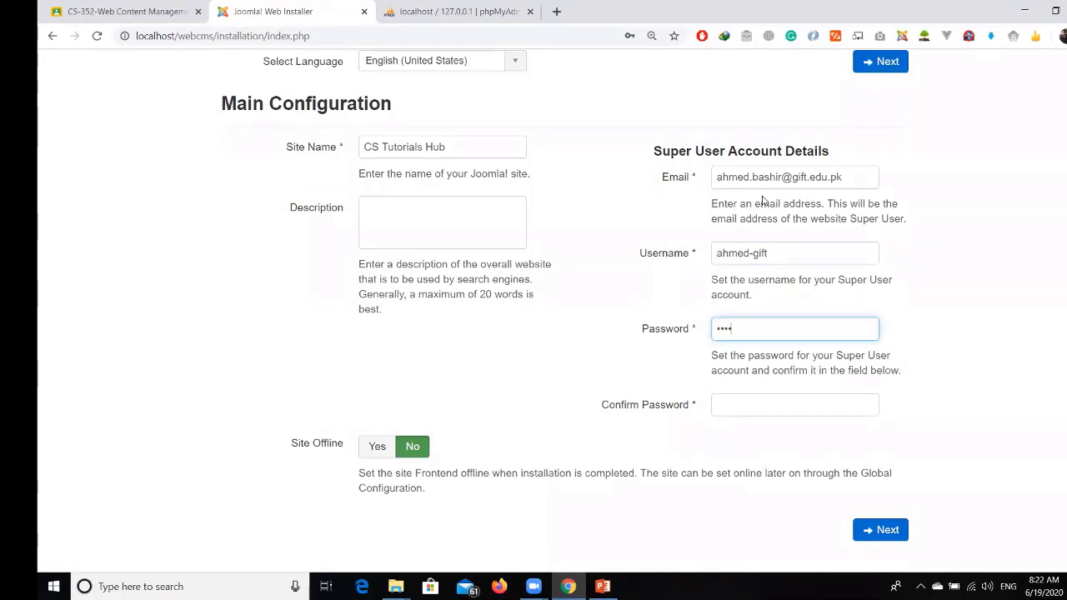
pyautogui.write('••••')
pyautogui.press('Tab')
pyautogui.write('••••••')
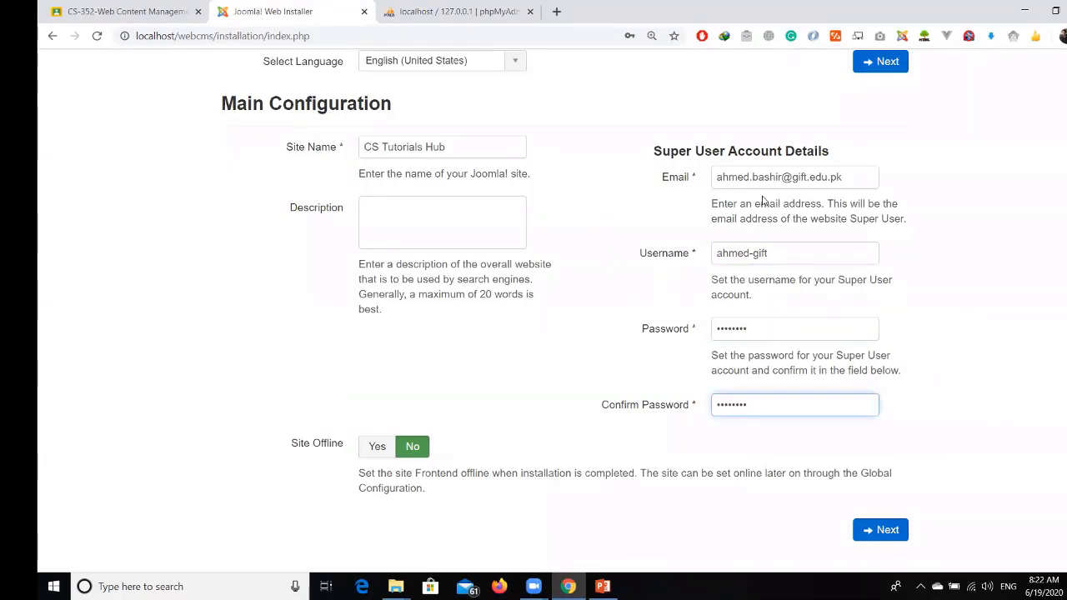
pyautogui.hotkey('ctrl', 'a')
pyautogui.write('•••••••')
# - On Database Configuration, keep host localhost, set username root and clear the password
pyautogui.click(882, 533)
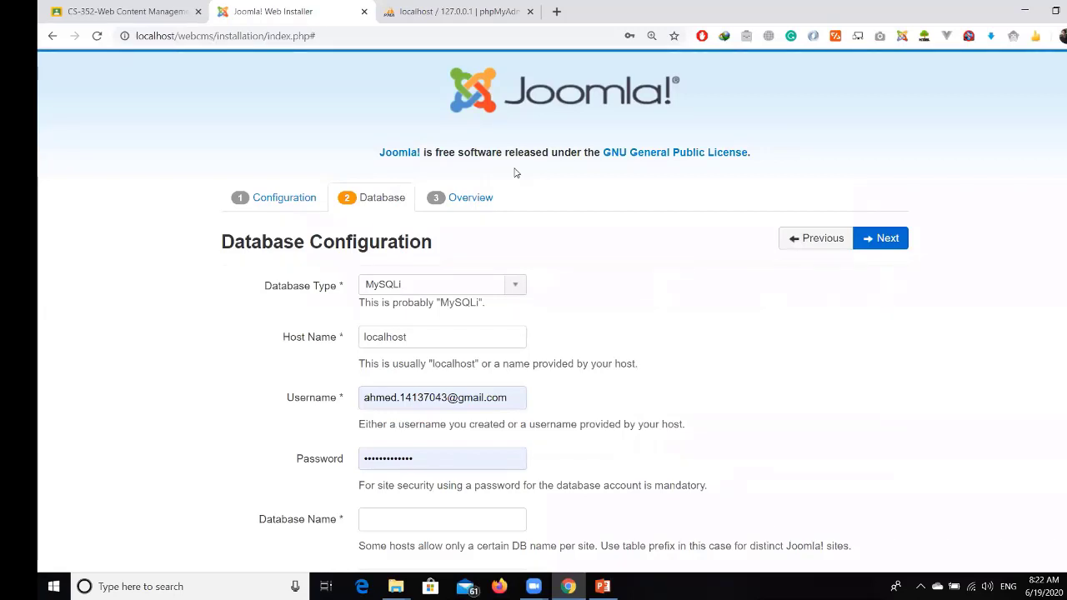
pyautogui.scroll(-1, 553, 209)
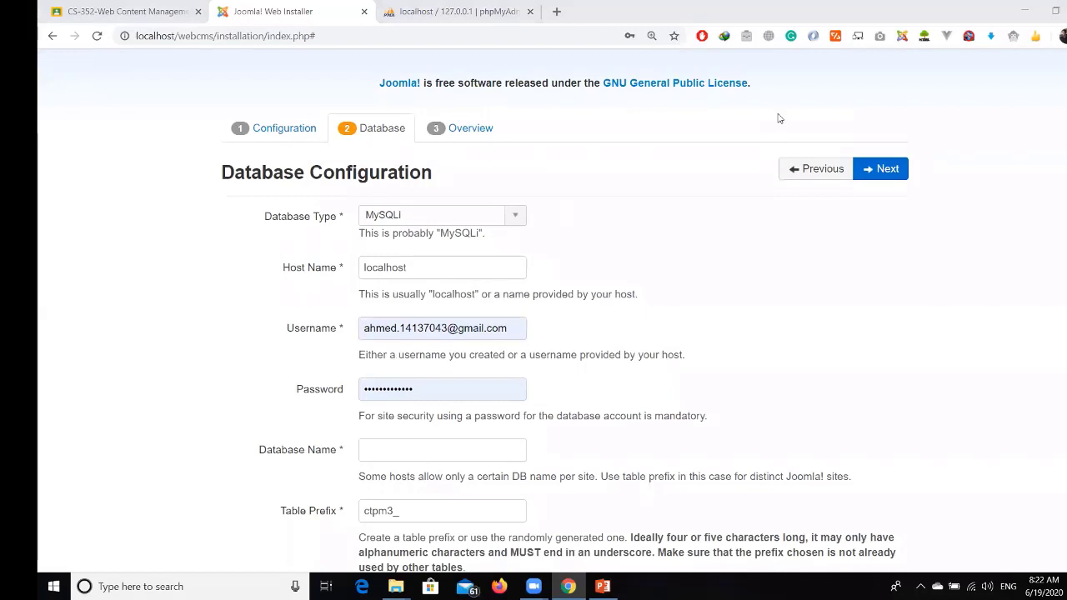
pyautogui.click(476, 273)
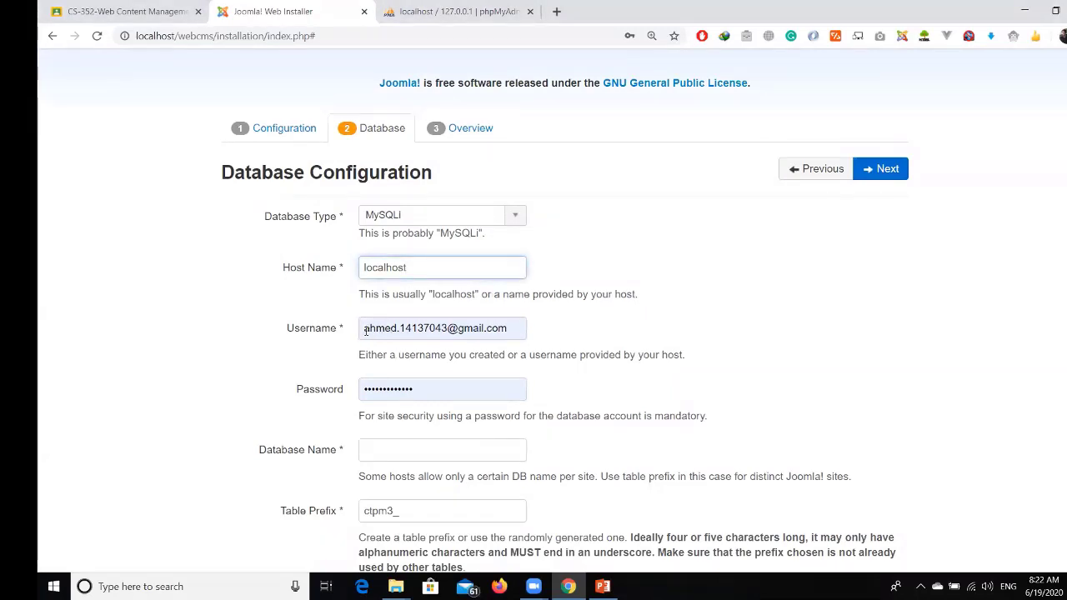
pyautogui.moveTo(365, 327); pyautogui.dragTo(510, 328)
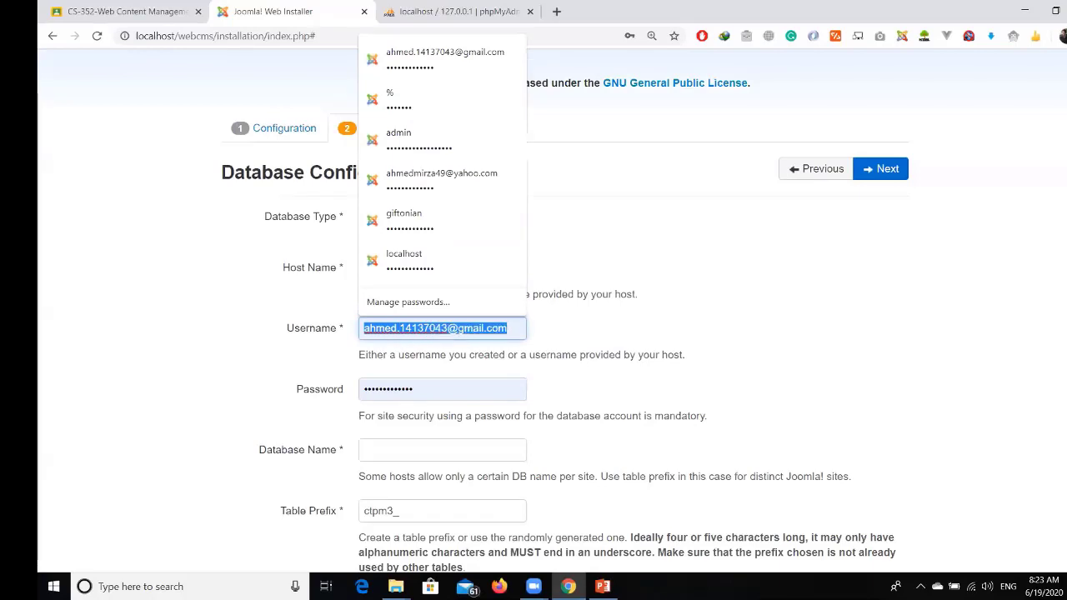
pyautogui.write('root')
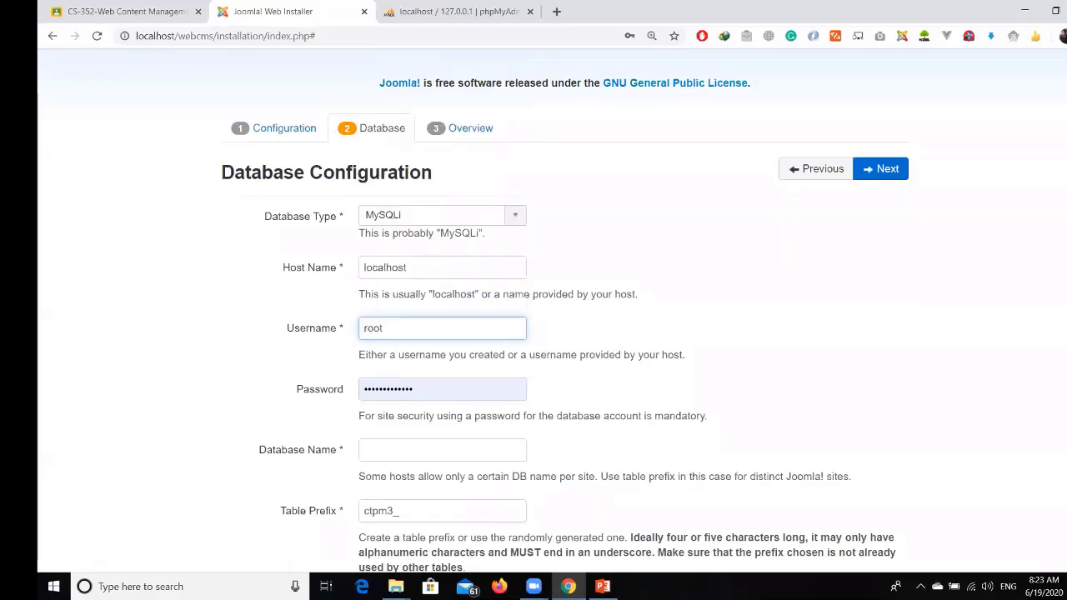
pyautogui.click(469, 386)
pyautogui.doubleClick(469, 386)
pyautogui.press('BackSpace')
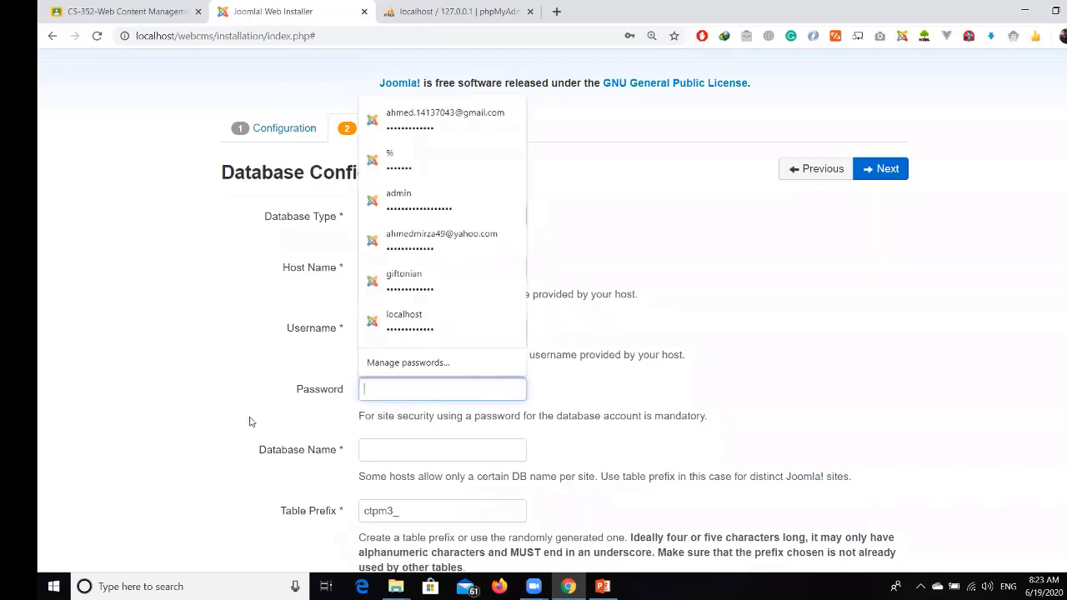
# - Enter webcms_demosite as the database name, checking existing databases in phpMyAdmin
pyautogui.click(391, 450)
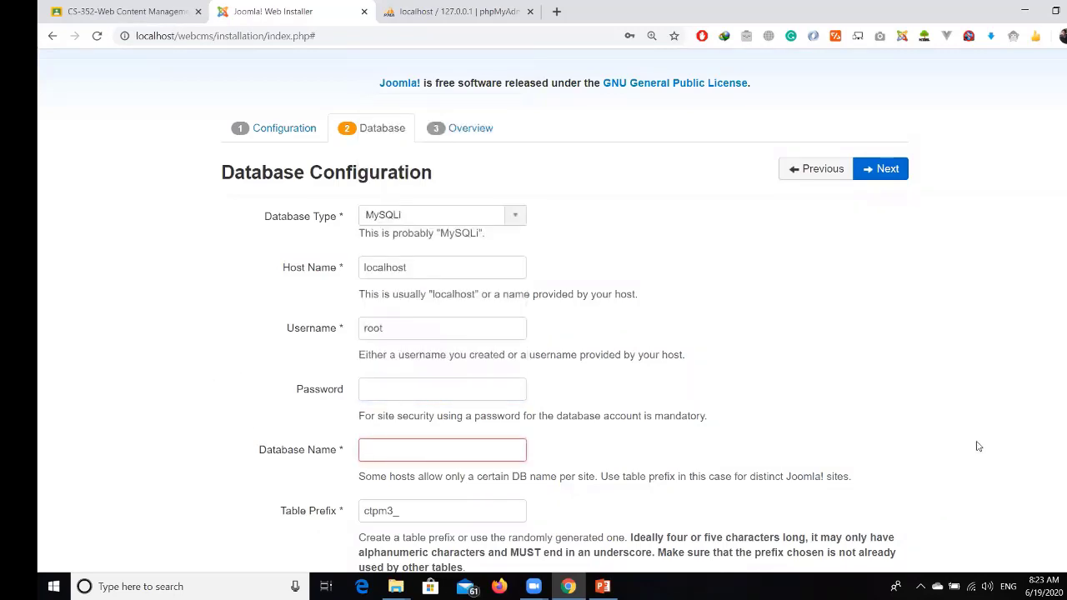
pyautogui.write('webcms')
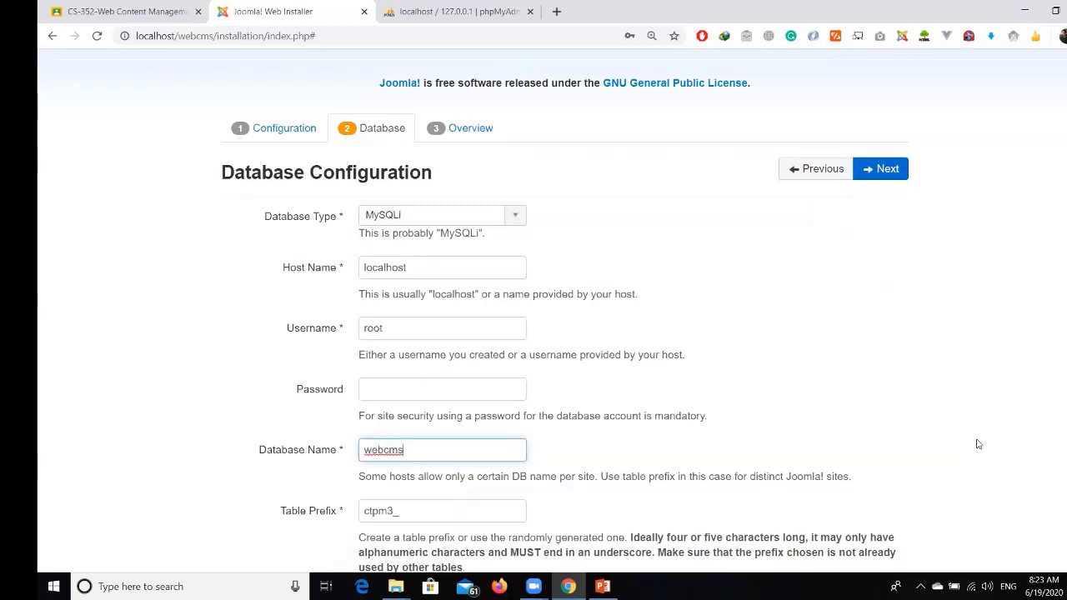
pyautogui.write('_demot')
pyautogui.write('ite')
pyautogui.scroll(-2, 624, 336)
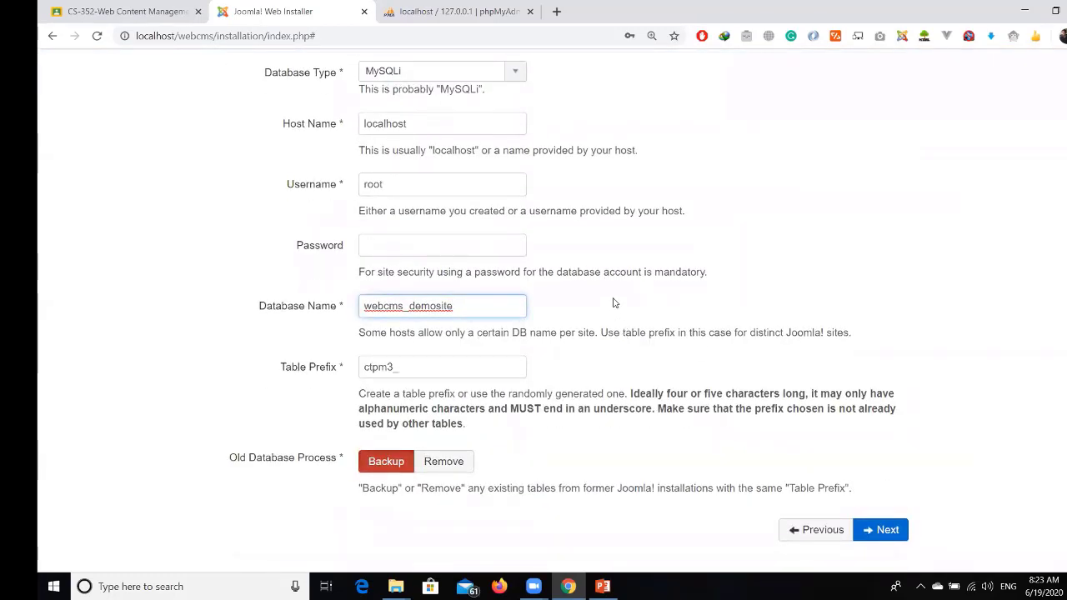
pyautogui.click(446, 12)
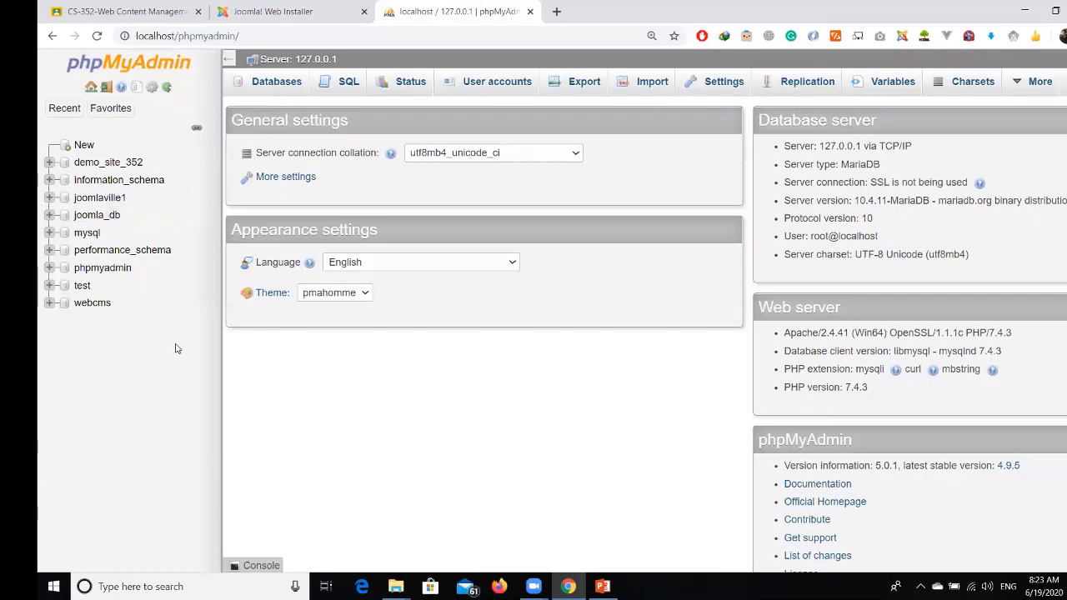
pyautogui.hotkey('ctrl', 'shift', 'Tab')
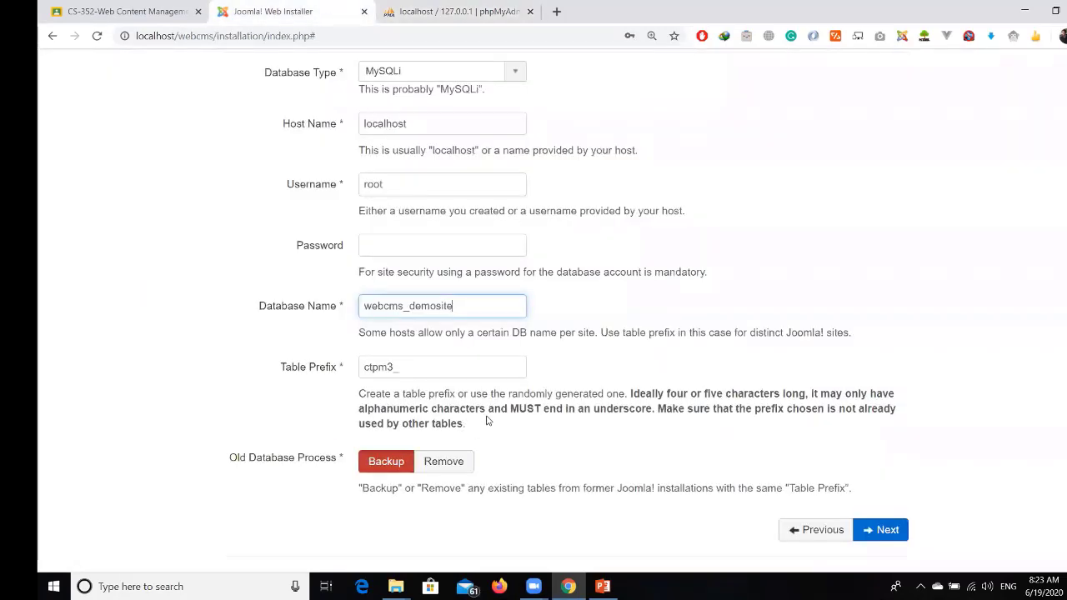
# - Submit the database settings, review the Overview checks, and launch the installation without sample data
pyautogui.click(872, 531)
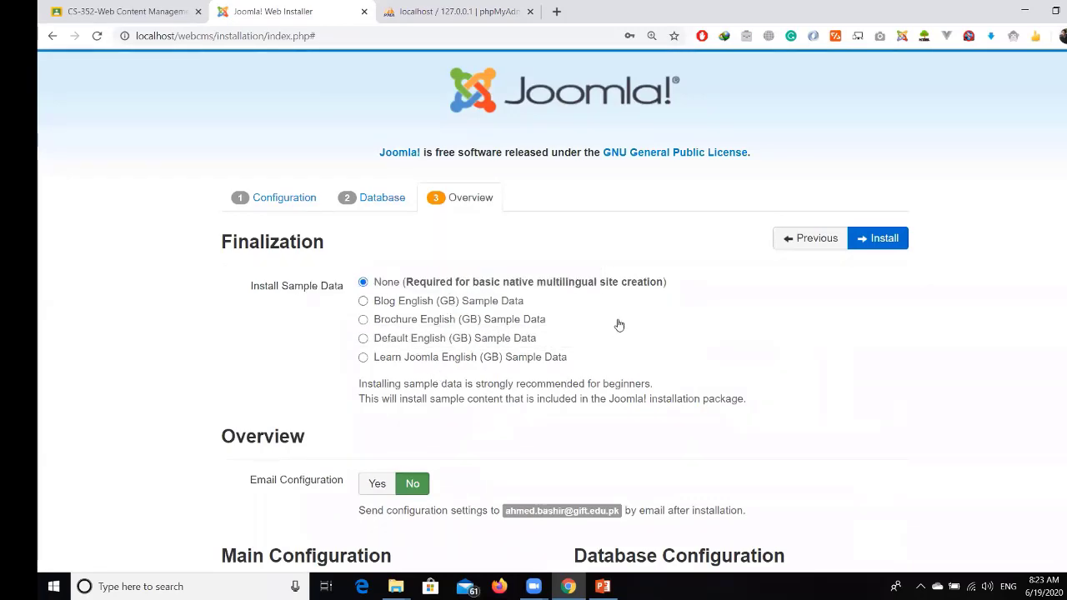
pyautogui.scroll(-8, 620, 325)
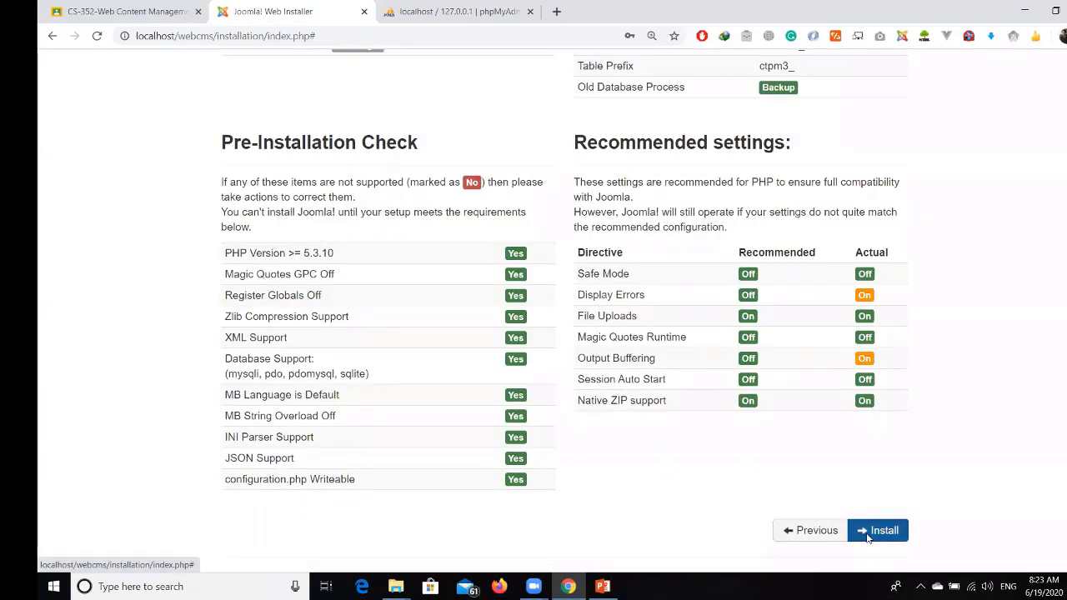
pyautogui.click(867, 536)
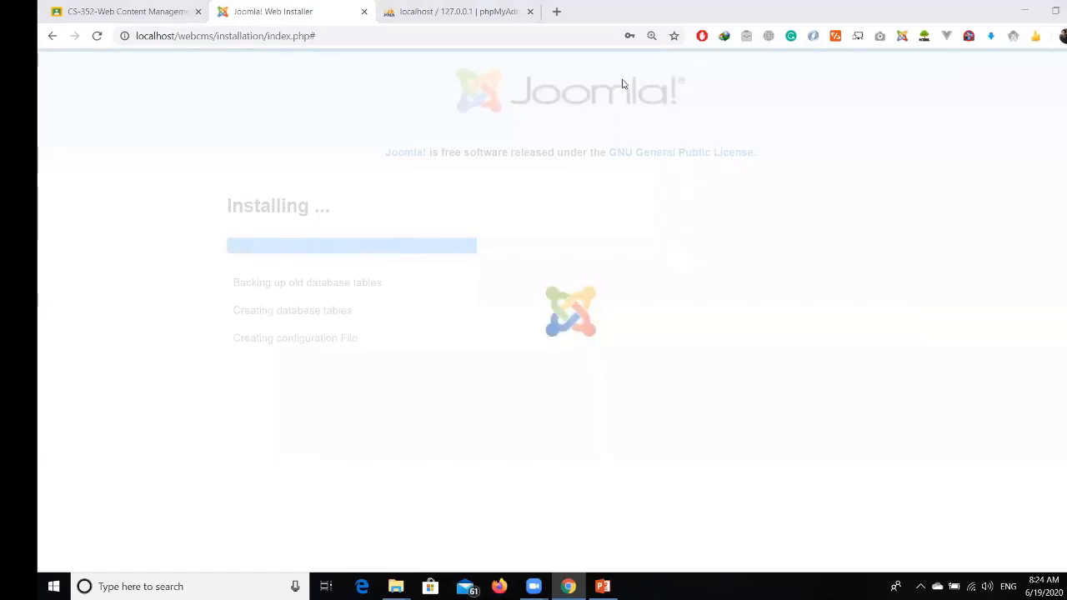
# - In phpMyAdmin, open joomla_db and scroll through its extdm_ Joomla tables
pyautogui.click(448, 10)
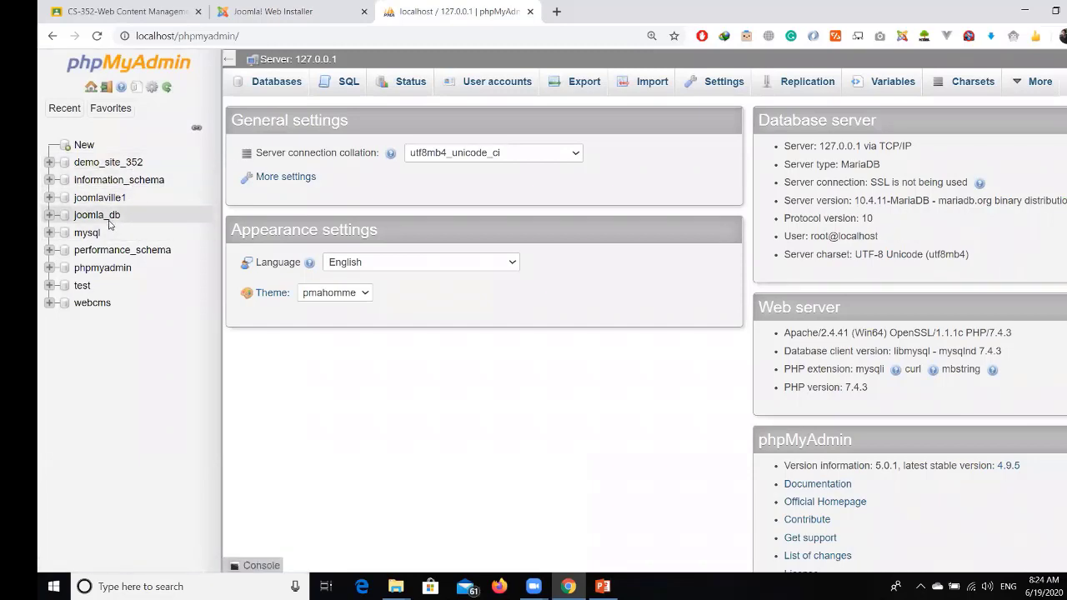
pyautogui.click(108, 218)
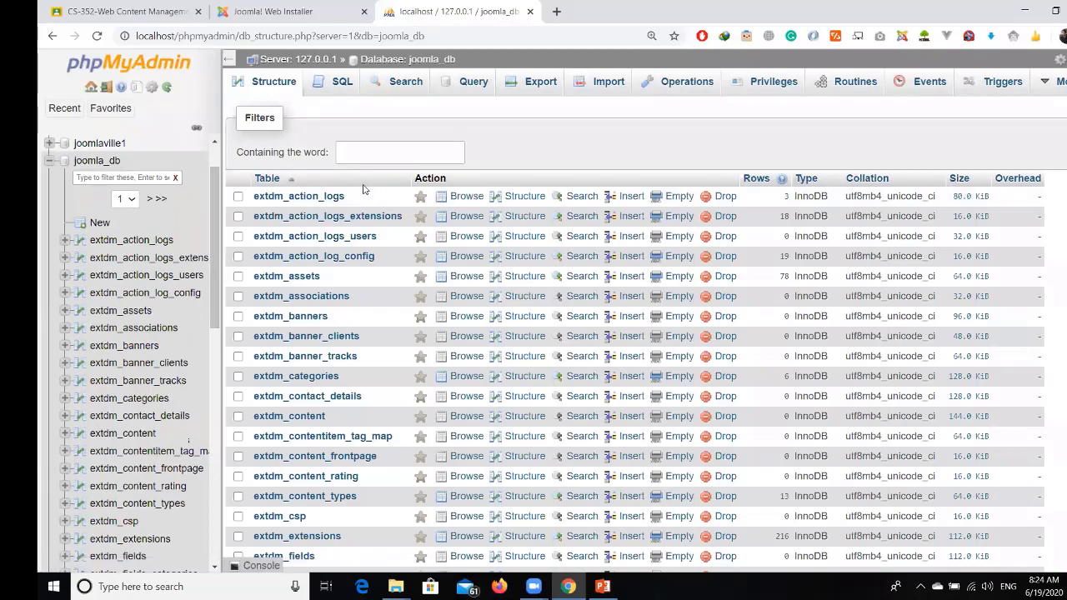
pyautogui.scroll(-7, 363, 189)
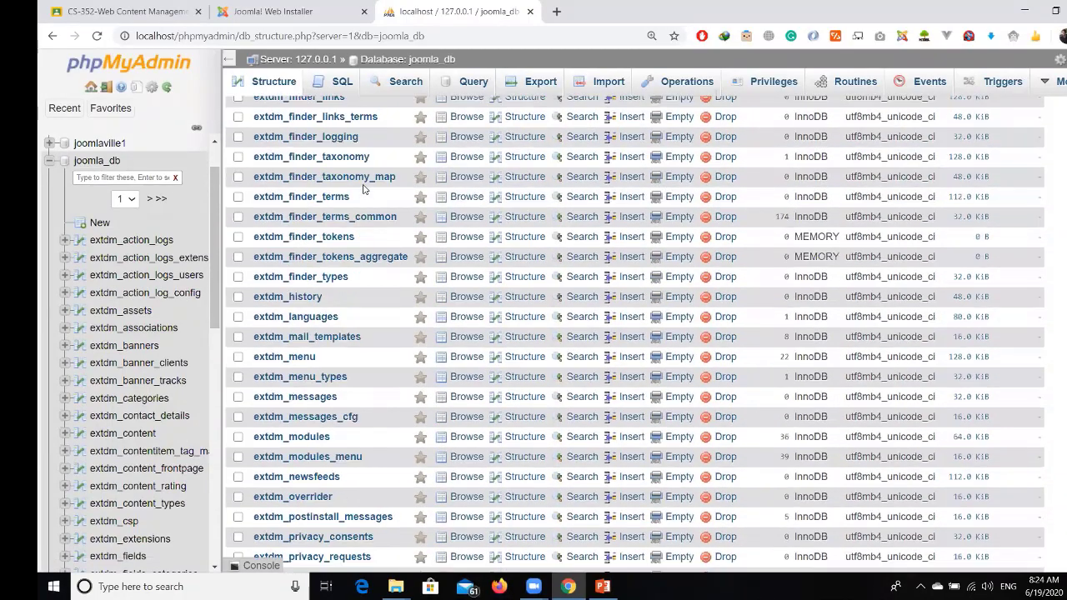
pyautogui.scroll(-10, 363, 190)
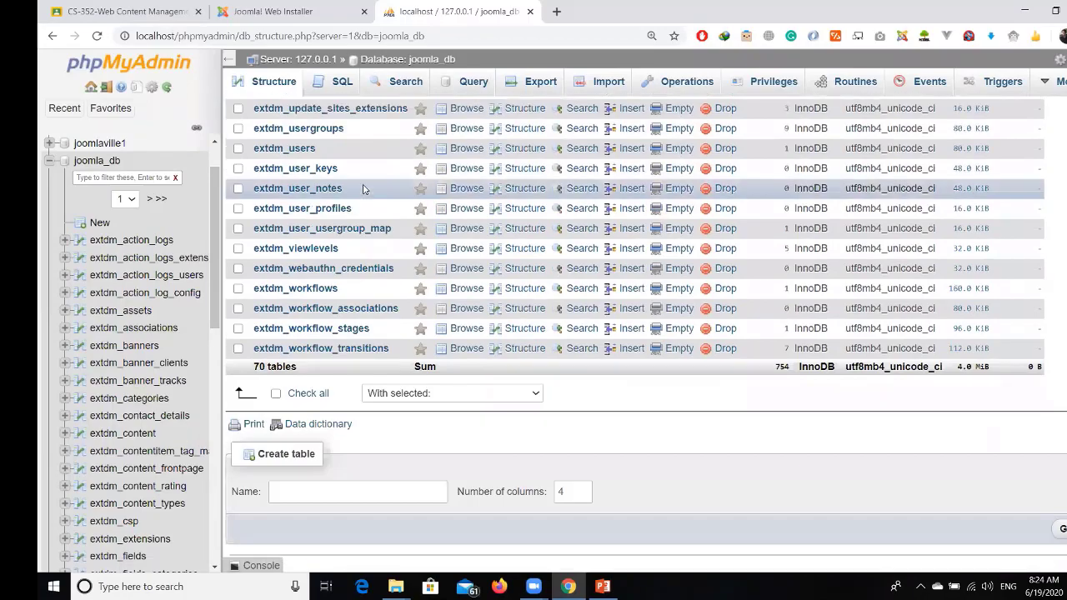
pyautogui.scroll(17, 362, 189)
pyautogui.scroll(-14, 363, 189)
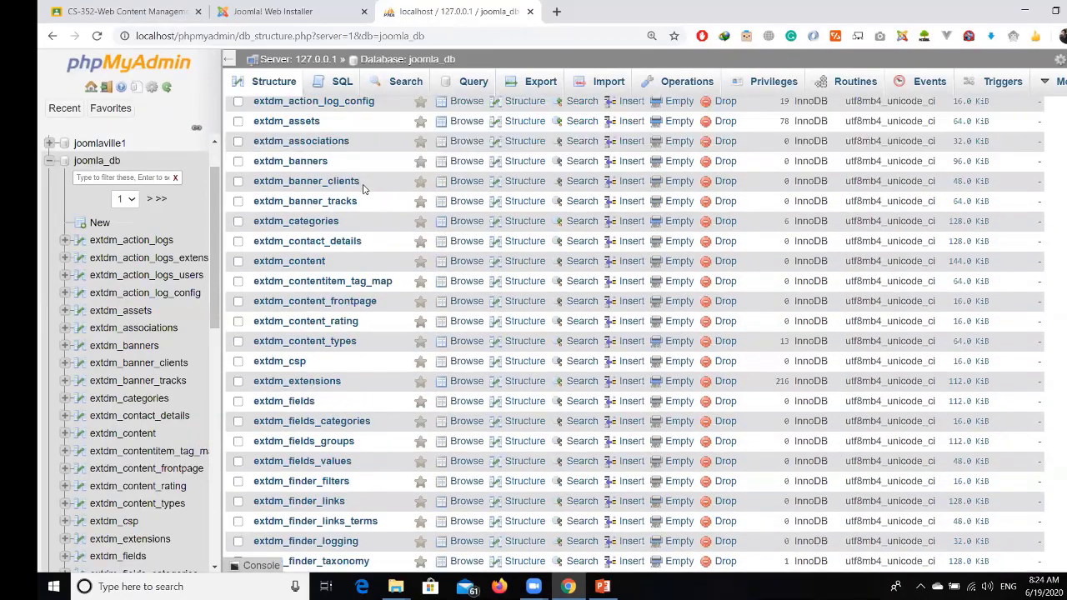
pyautogui.scroll(-3, 363, 190)
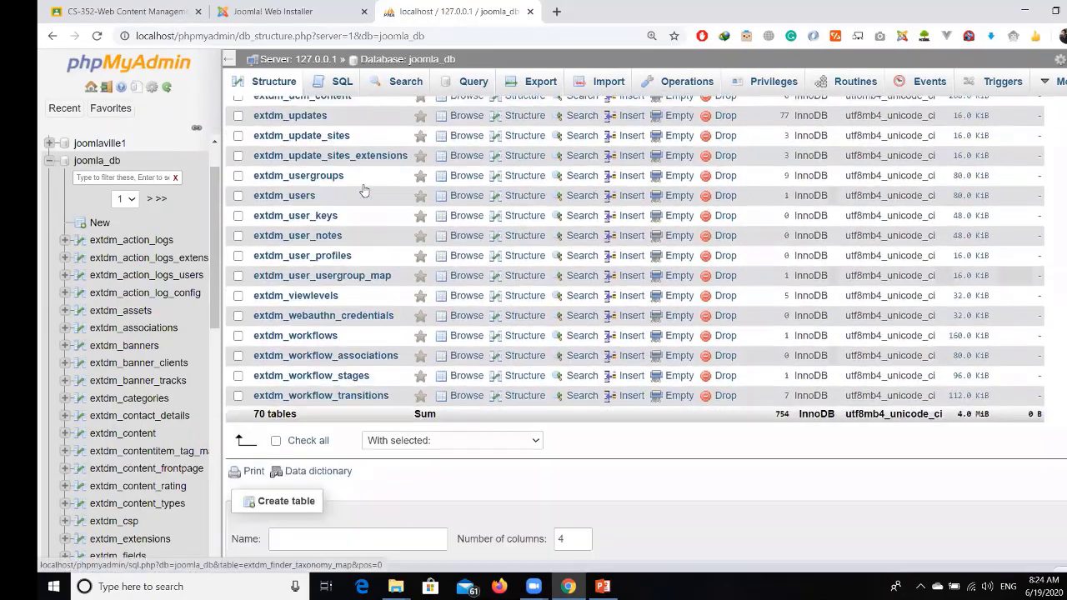
pyautogui.scroll(8, 362, 189)
pyautogui.scroll(6, 363, 189)
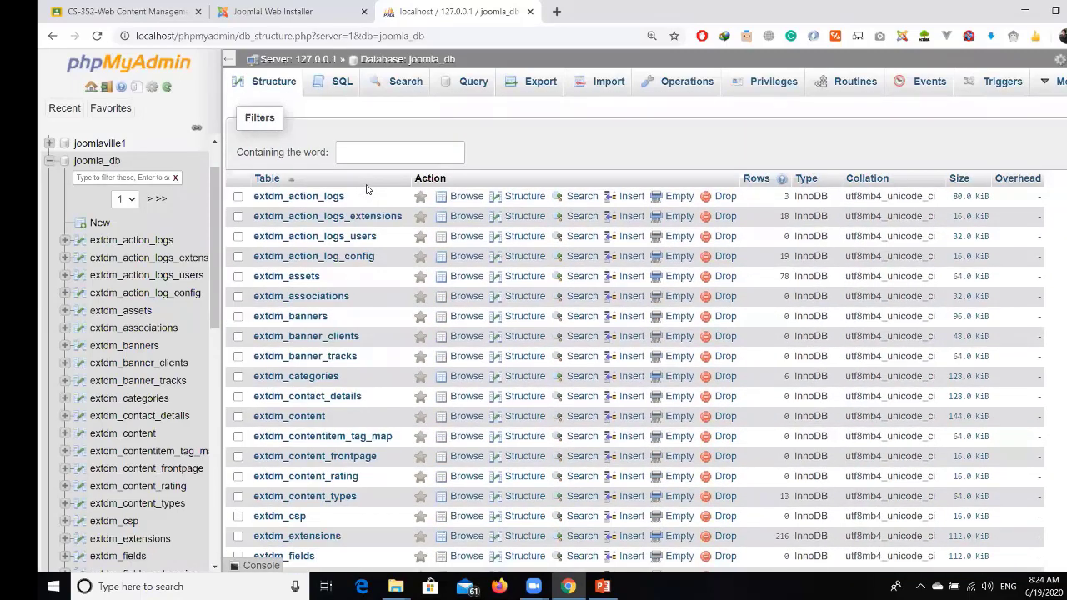
# - Zoom in to read the 70 tables, reset zoom, then collapse joomla_db to list all databases
pyautogui.hotkey('ctrl', '+')
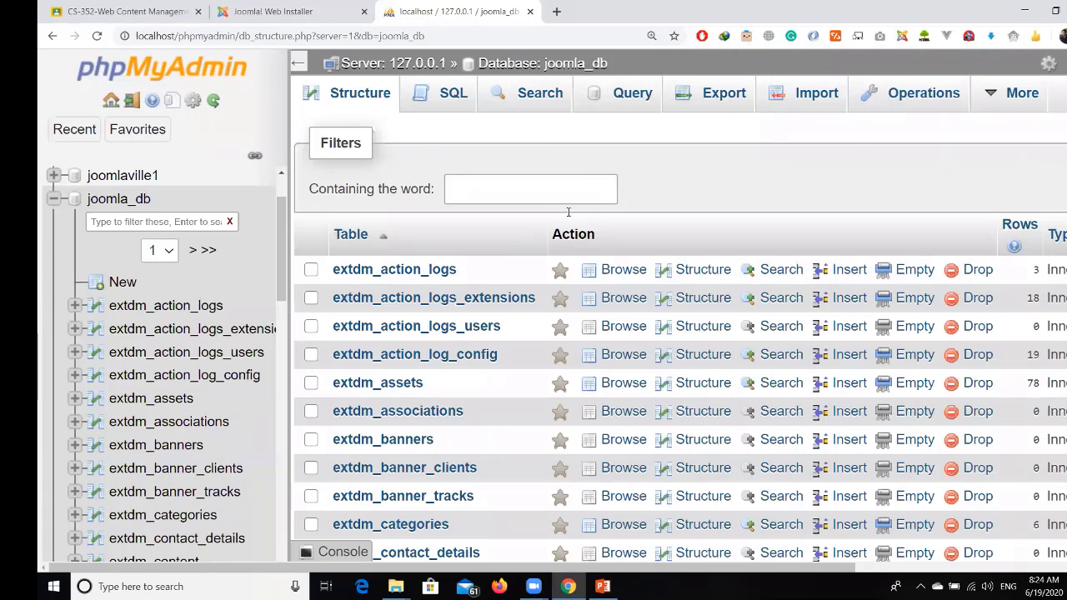
pyautogui.scroll(-1, 371, 285)
pyautogui.scroll(-1, 371, 284)
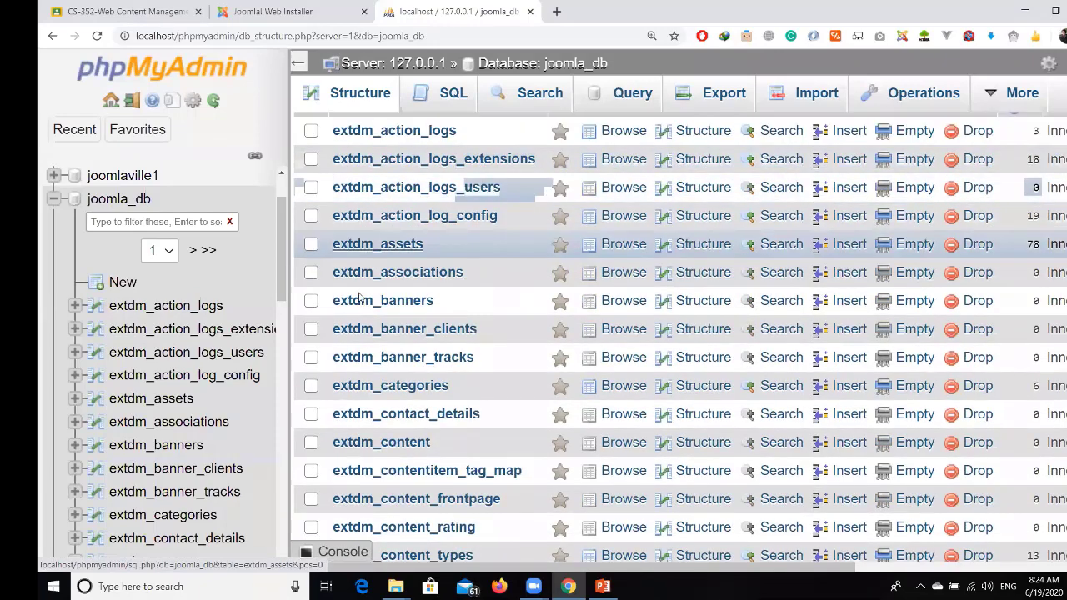
pyautogui.scroll(-2, 351, 400)
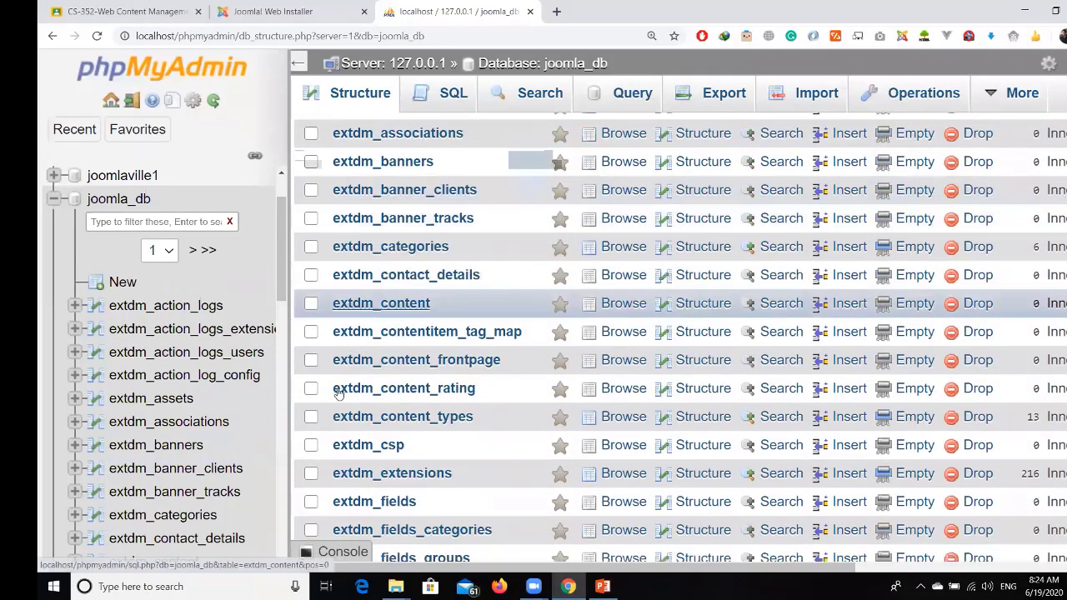
pyautogui.scroll(-3, 352, 434)
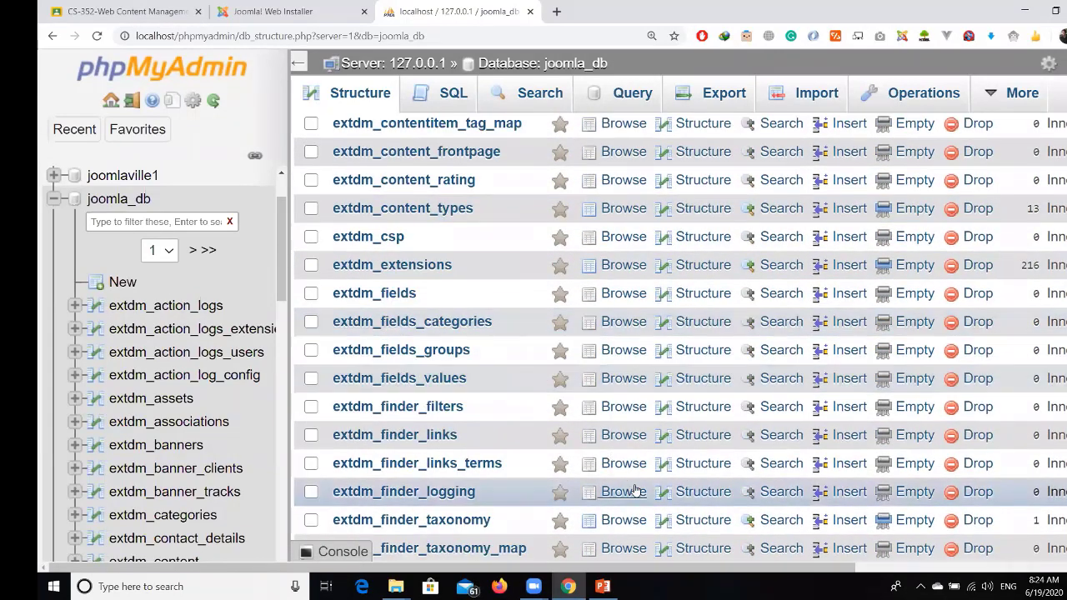
pyautogui.hotkey('ctrl', '0')
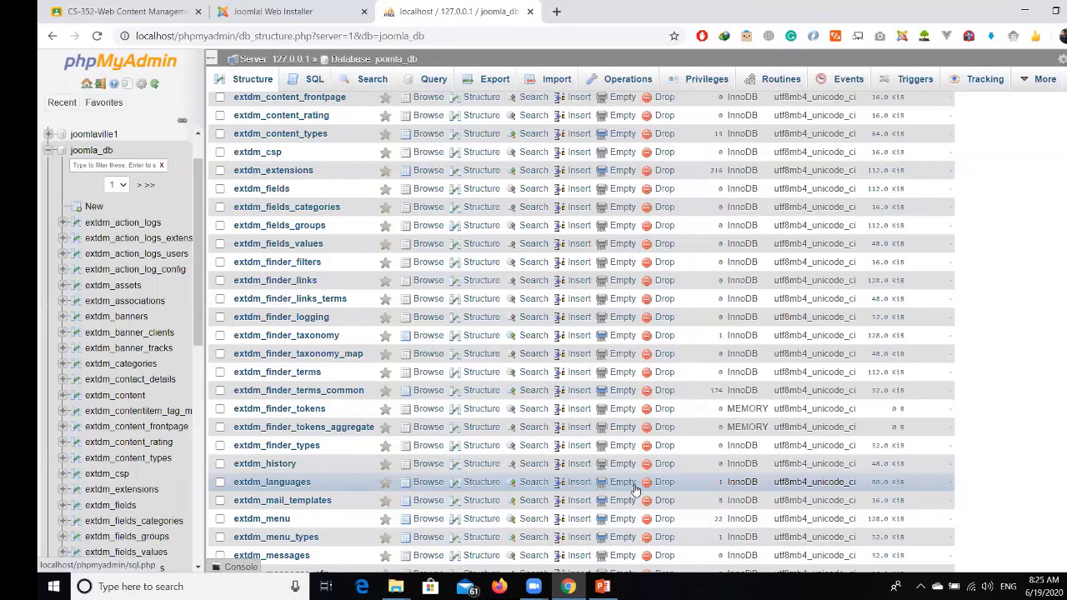
pyautogui.click(49, 152)
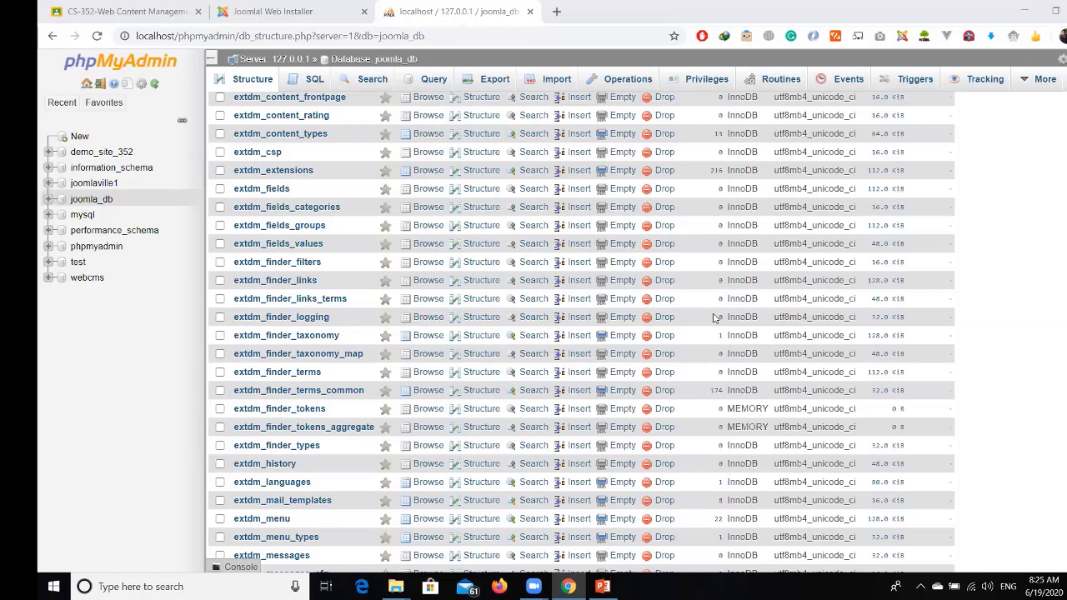
# - Remove the installation folder, open the Administrator page, then bring the PowerPoint lecture forward
pyautogui.click(298, 7)
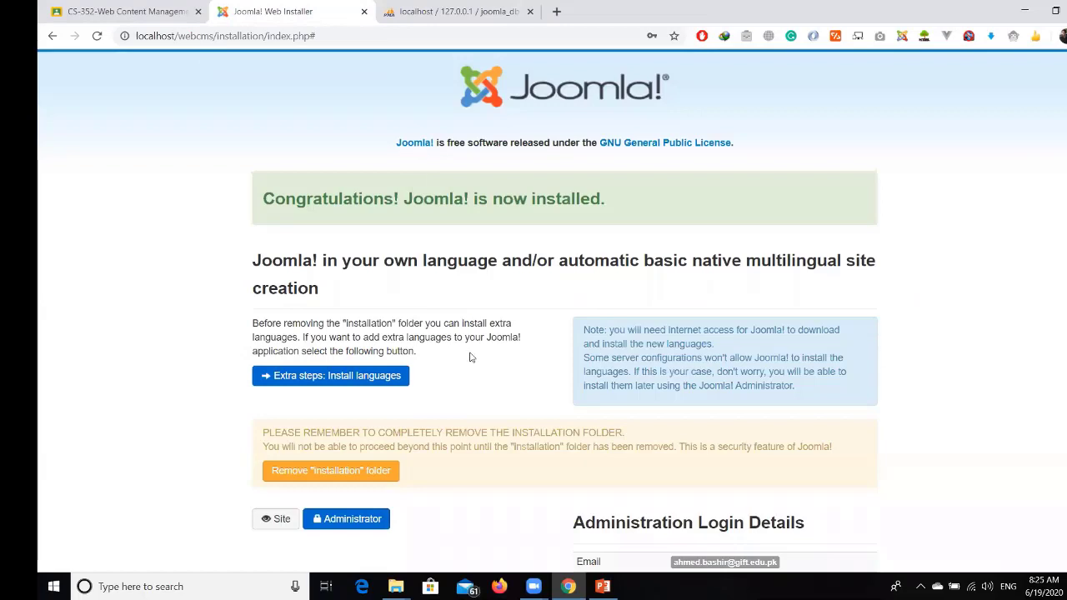
pyautogui.scroll(-1, 470, 356)
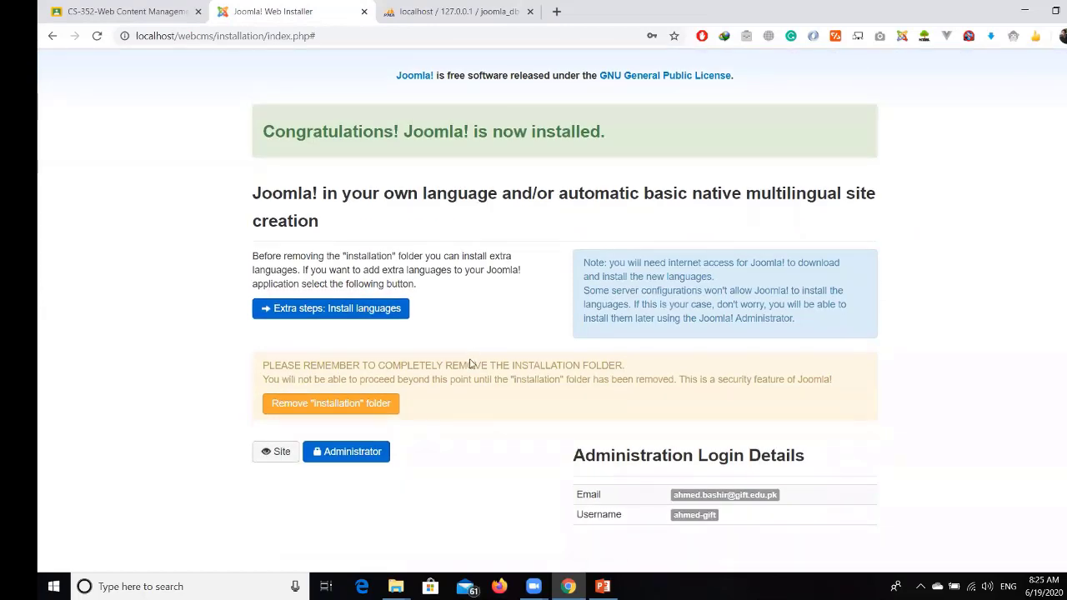
pyautogui.click(370, 407)
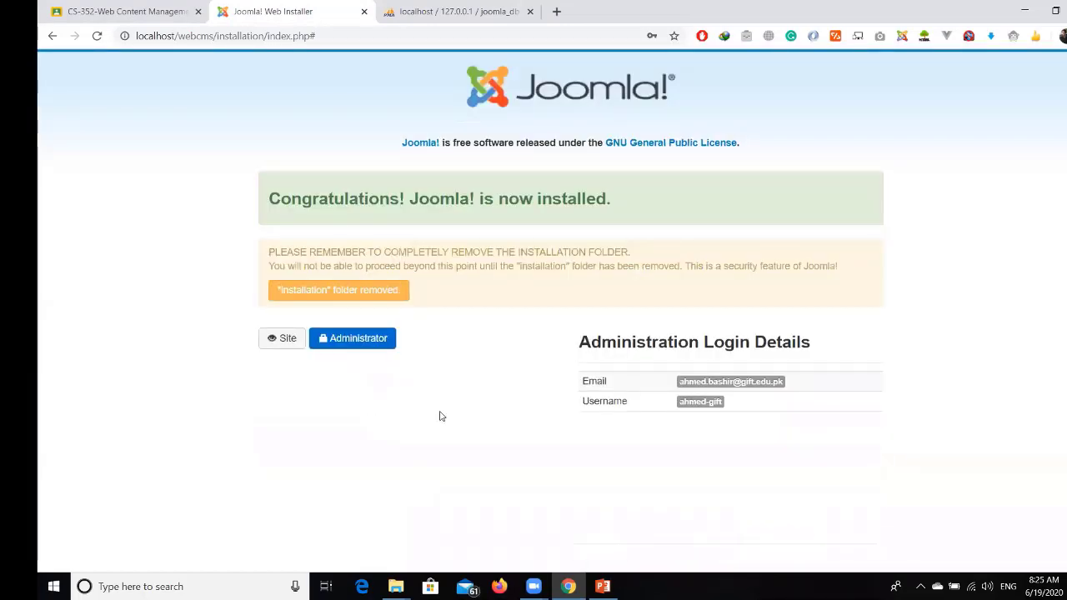
pyautogui.click(347, 351)
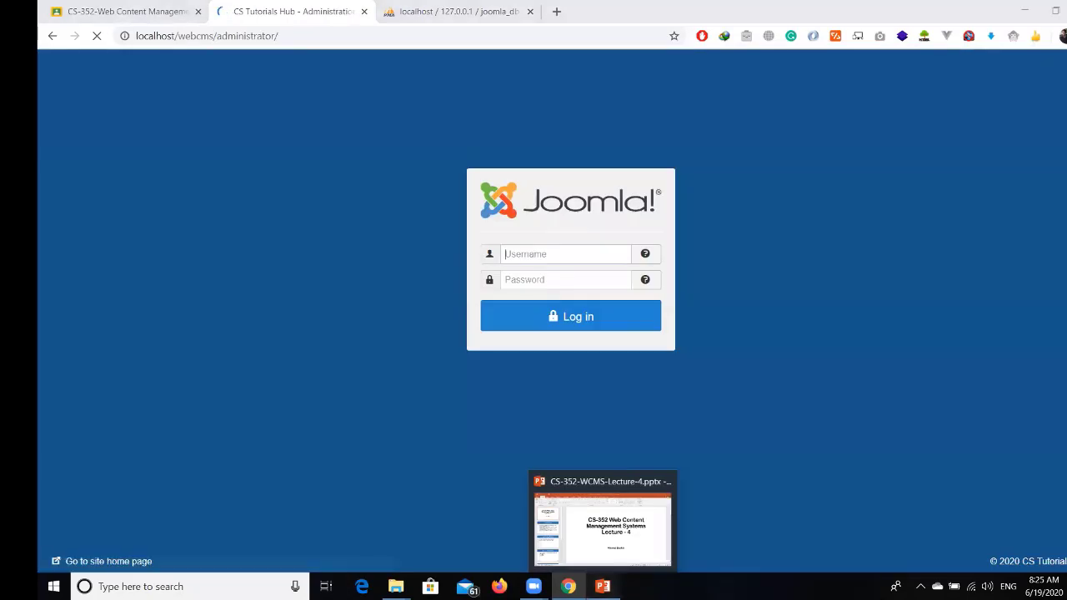
pyautogui.click(603, 586)
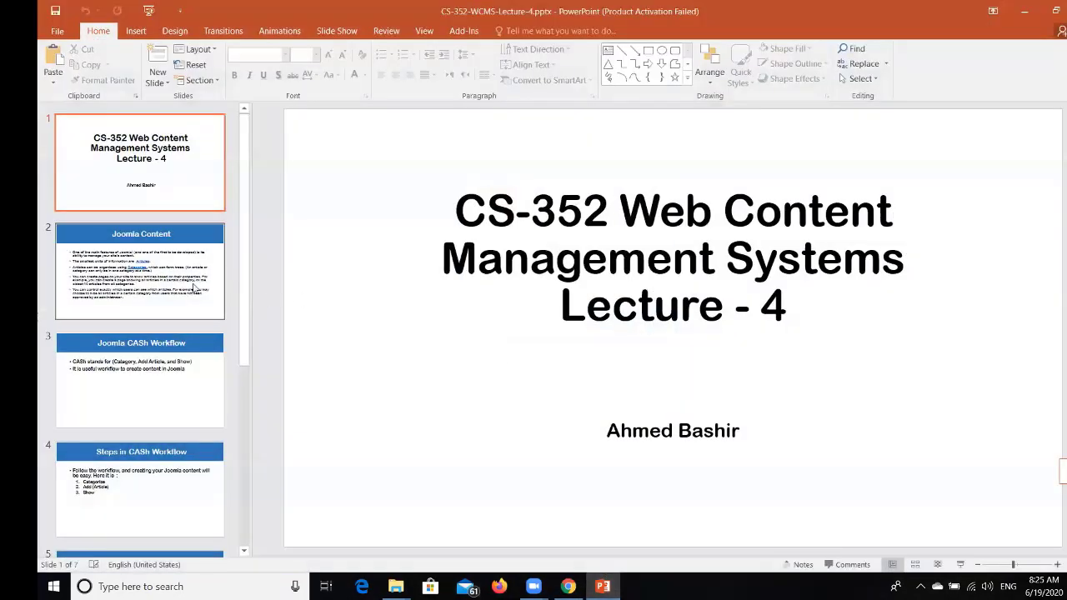
# - Present the Lecture 4 deck full screen on the Joomla Content slide with the Pen selected
pyautogui.click(960, 564)
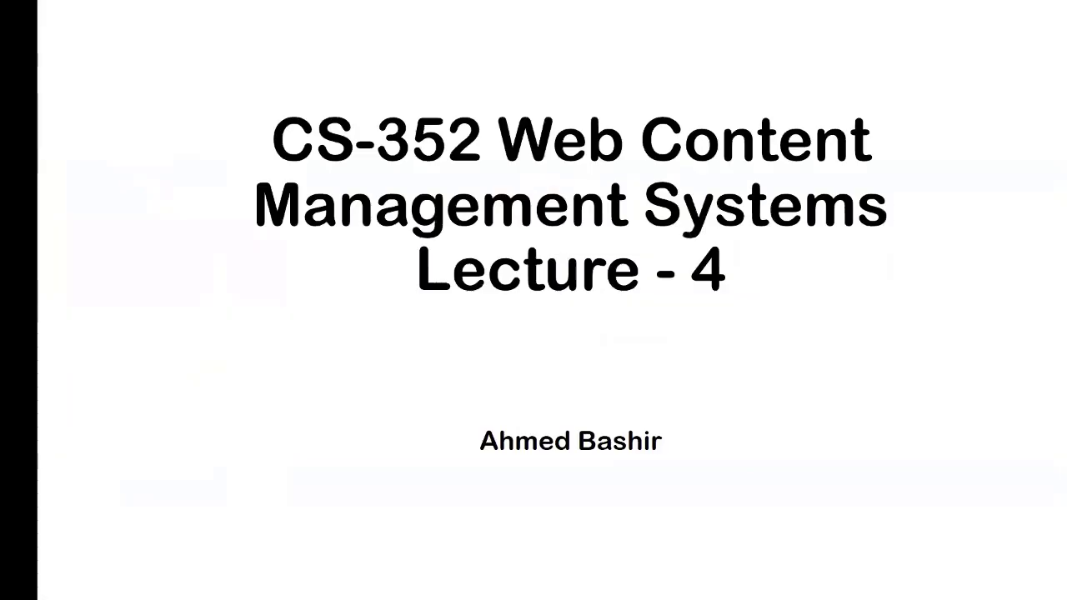
pyautogui.press('Right')
pyautogui.press('Right')
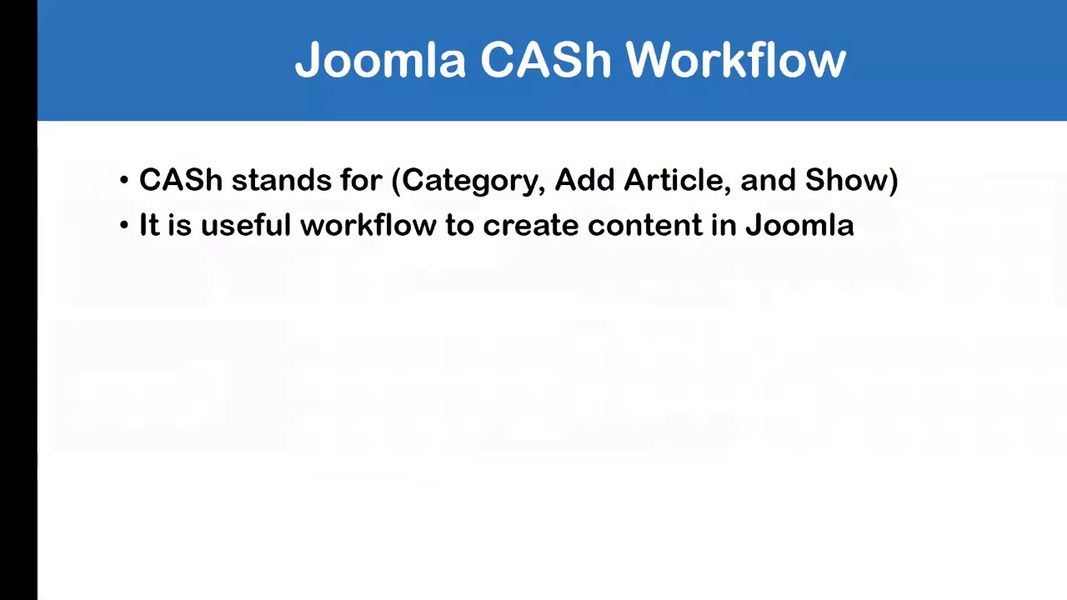
pyautogui.press('Home')
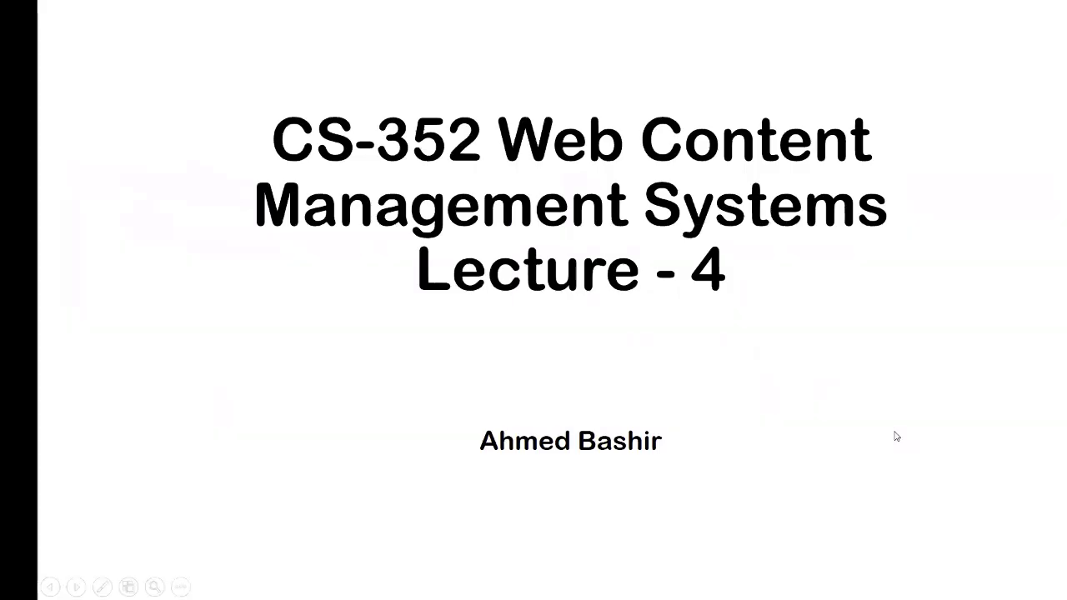
pyautogui.press('Right')
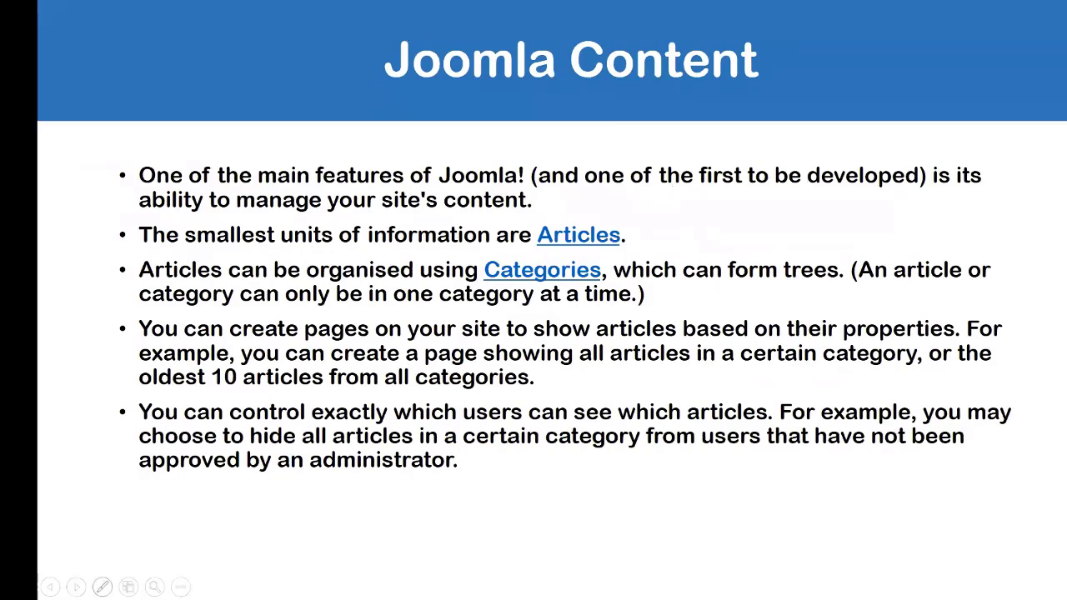
pyautogui.click(102, 587)
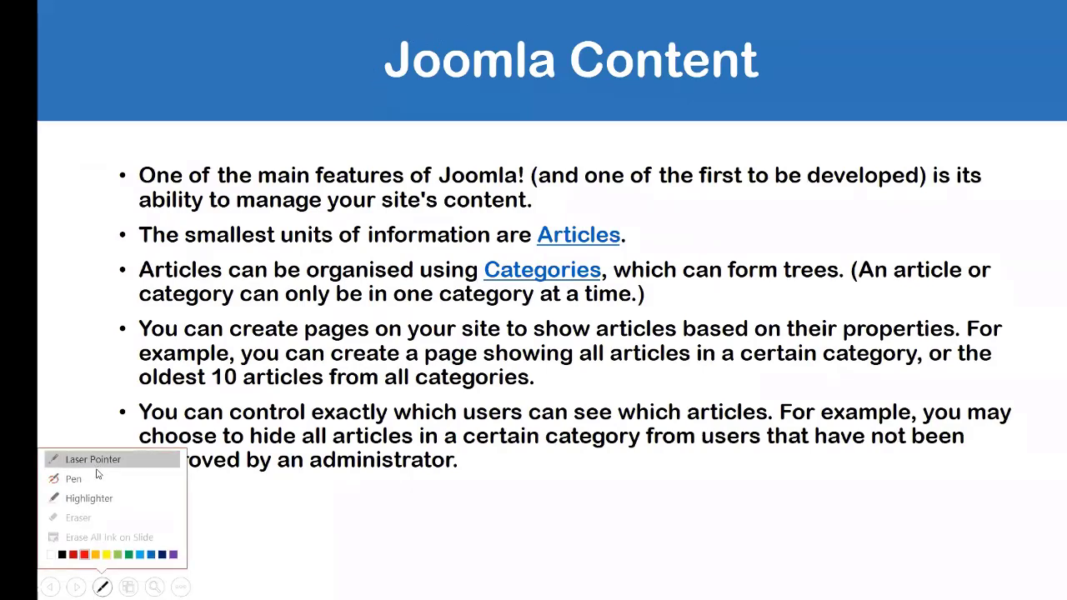
pyautogui.click(98, 479)
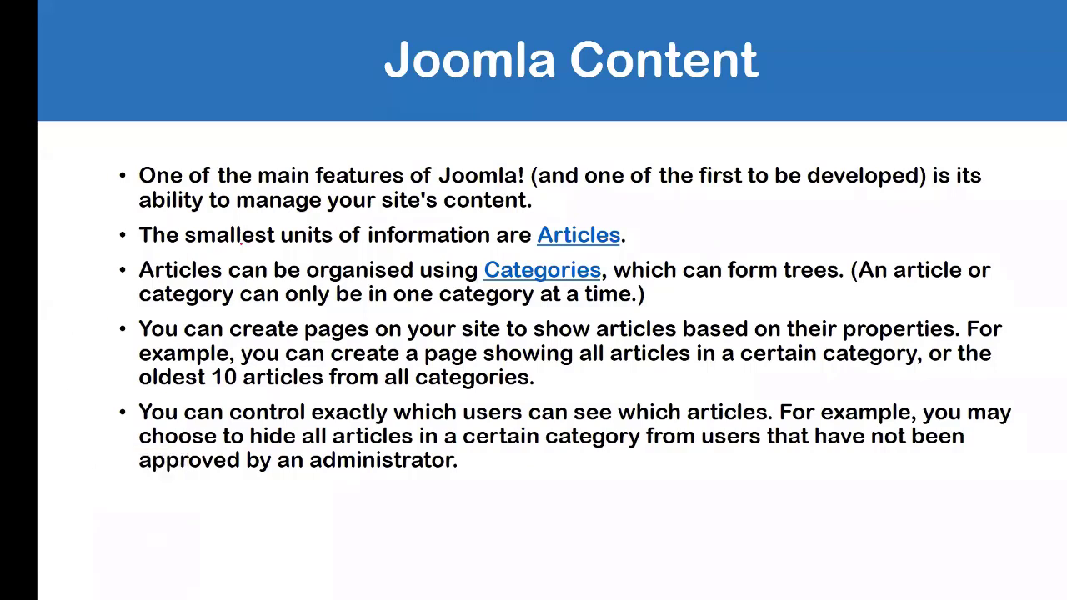
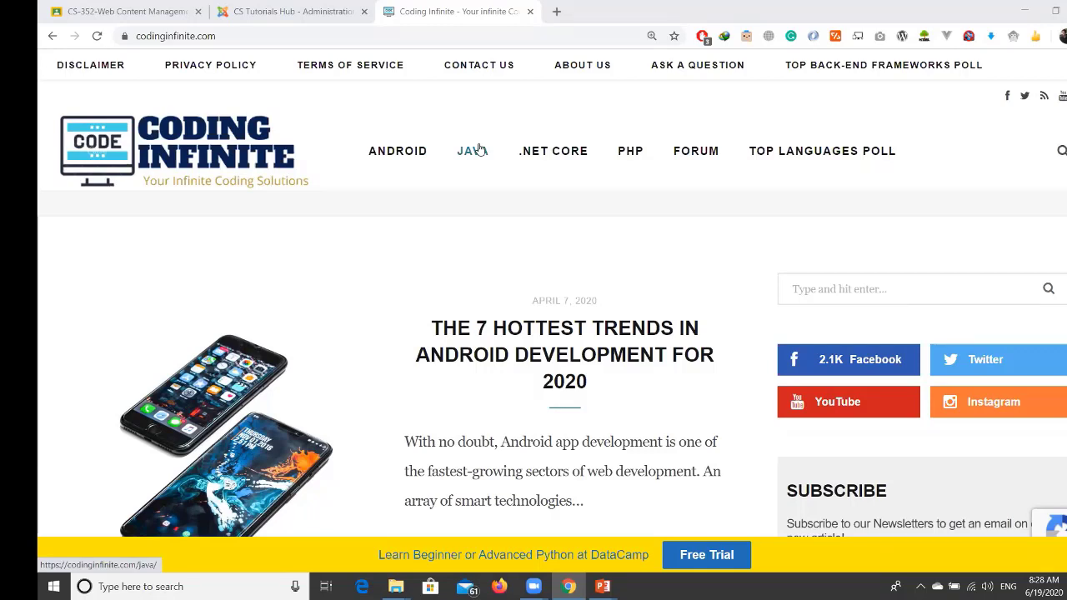
# - Open the PHP category page in Coding Infinite and highlight its CATEGORY PHP heading
pyautogui.click(621, 155)
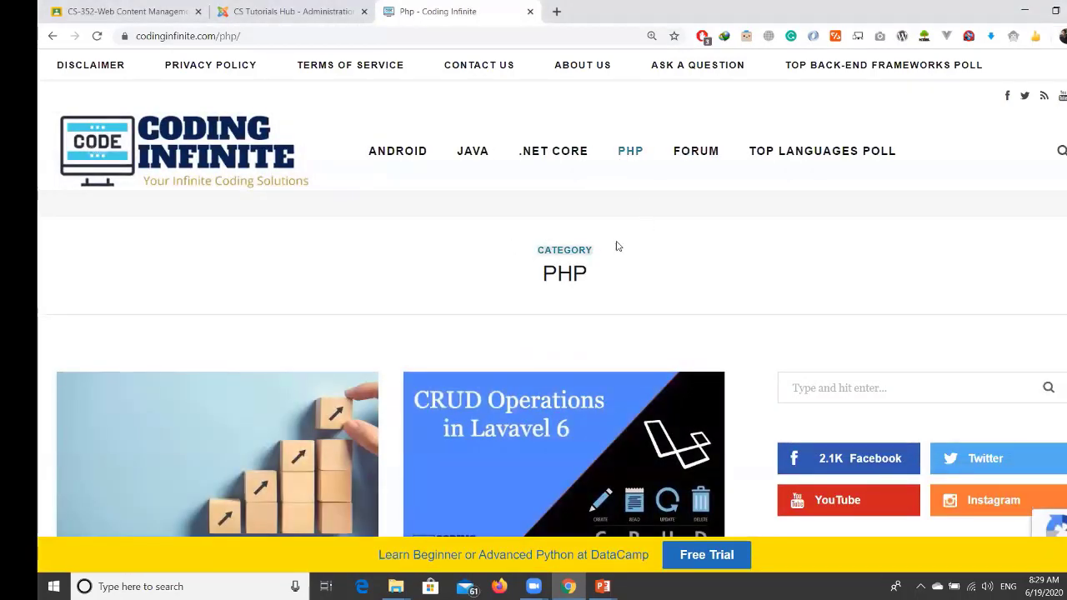
pyautogui.moveTo(618, 247); pyautogui.dragTo(633, 282)
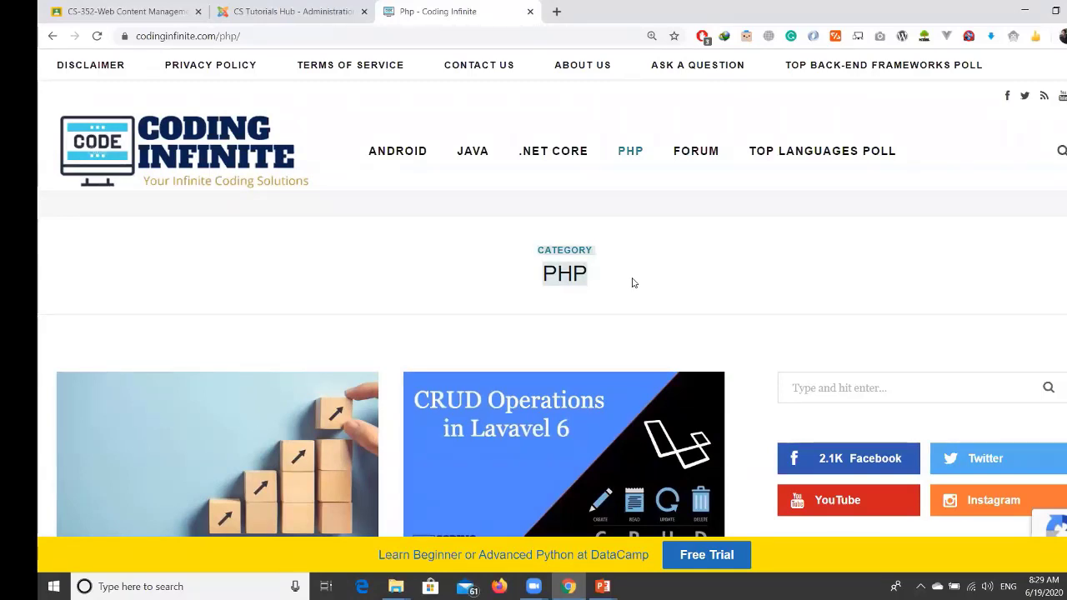
pyautogui.click(631, 283)
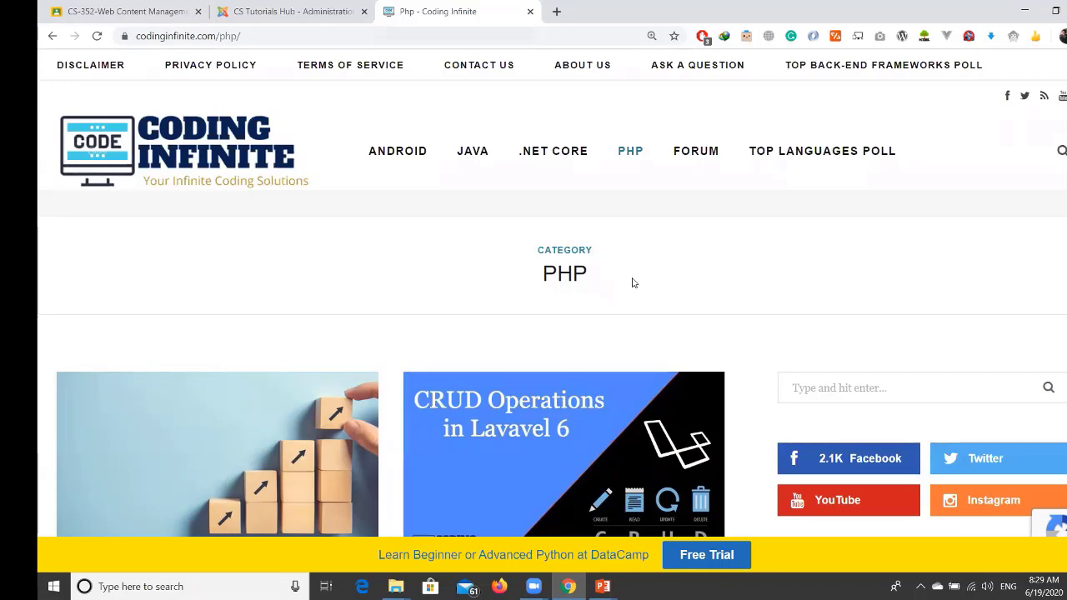
# - Scroll through the PHP posts, then return to the slide show on '1. Categorize'
pyautogui.scroll(-3, 644, 265)
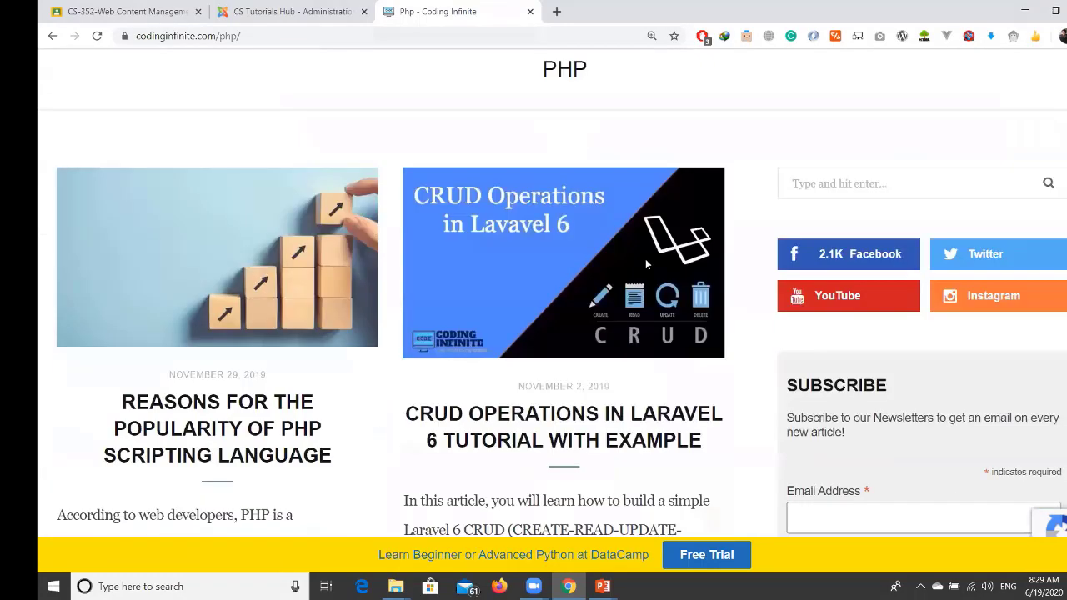
pyautogui.scroll(-2, 319, 380)
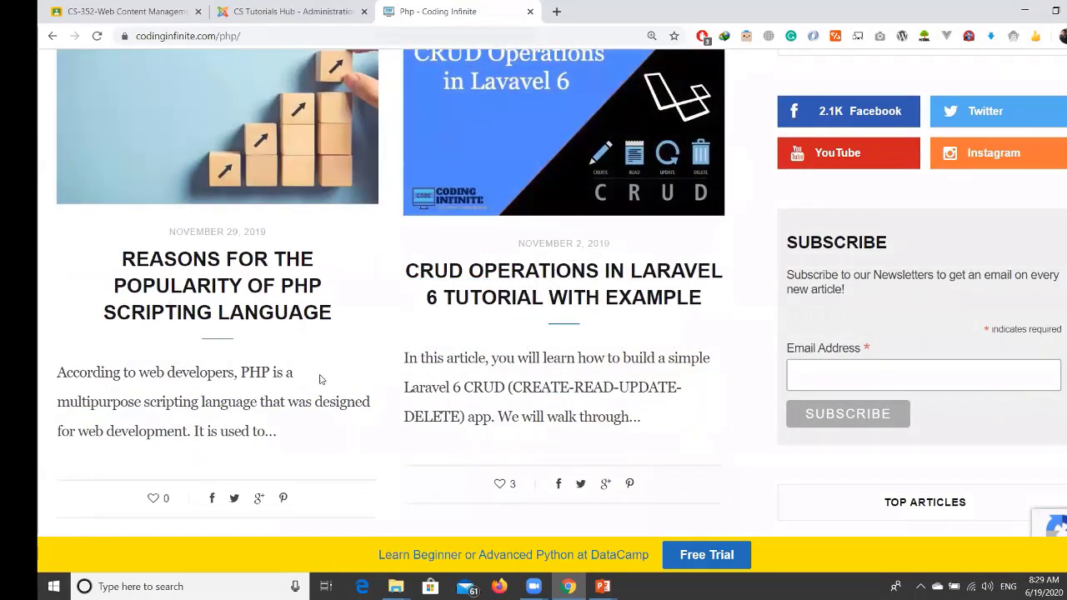
pyautogui.scroll(-2, 319, 380)
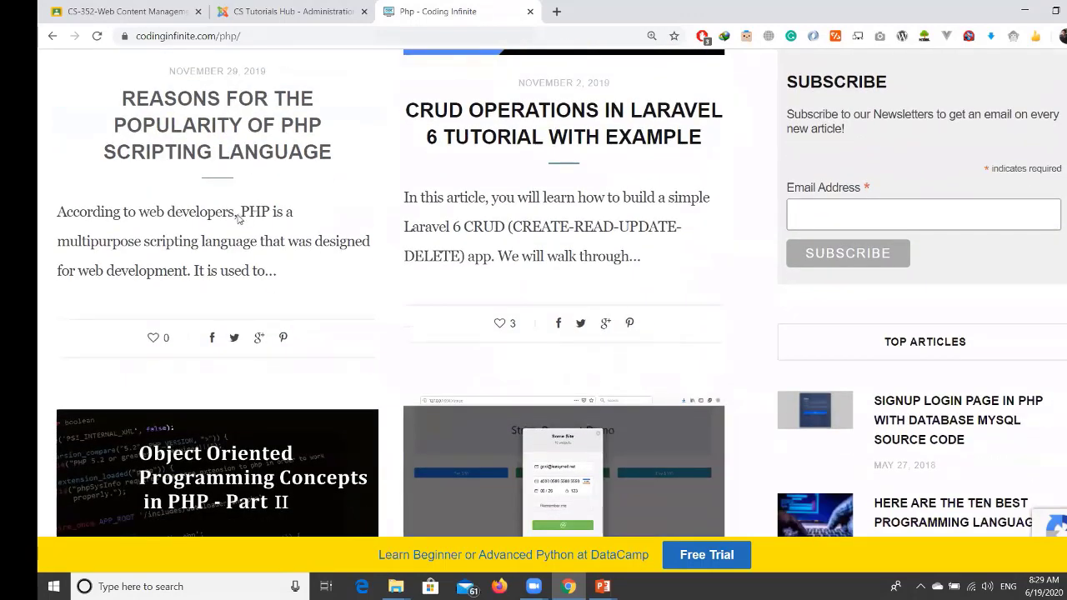
pyautogui.scroll(-5, 238, 217)
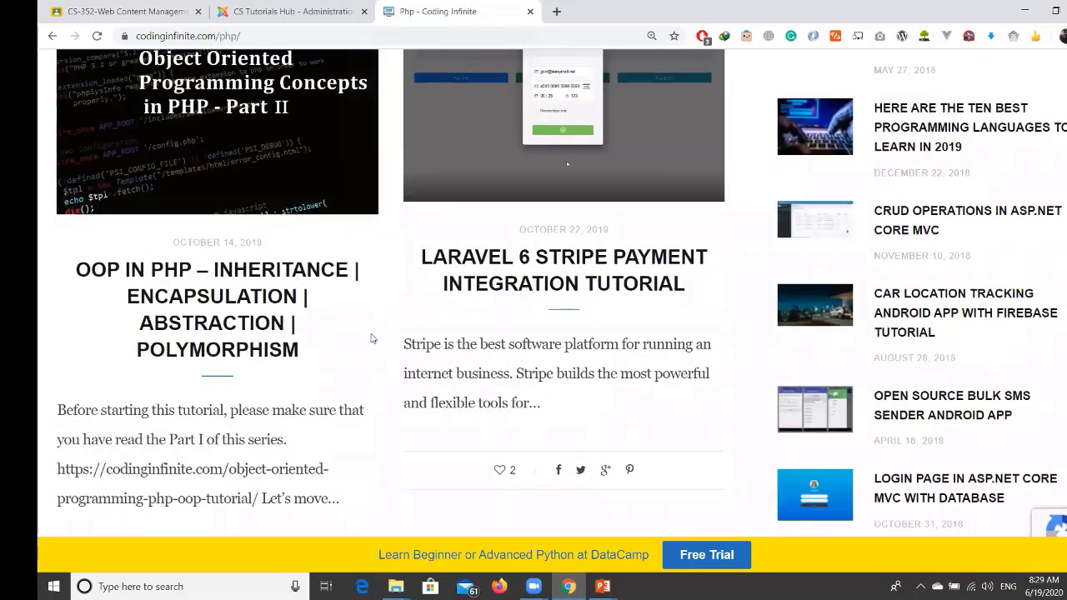
pyautogui.scroll(-7, 373, 339)
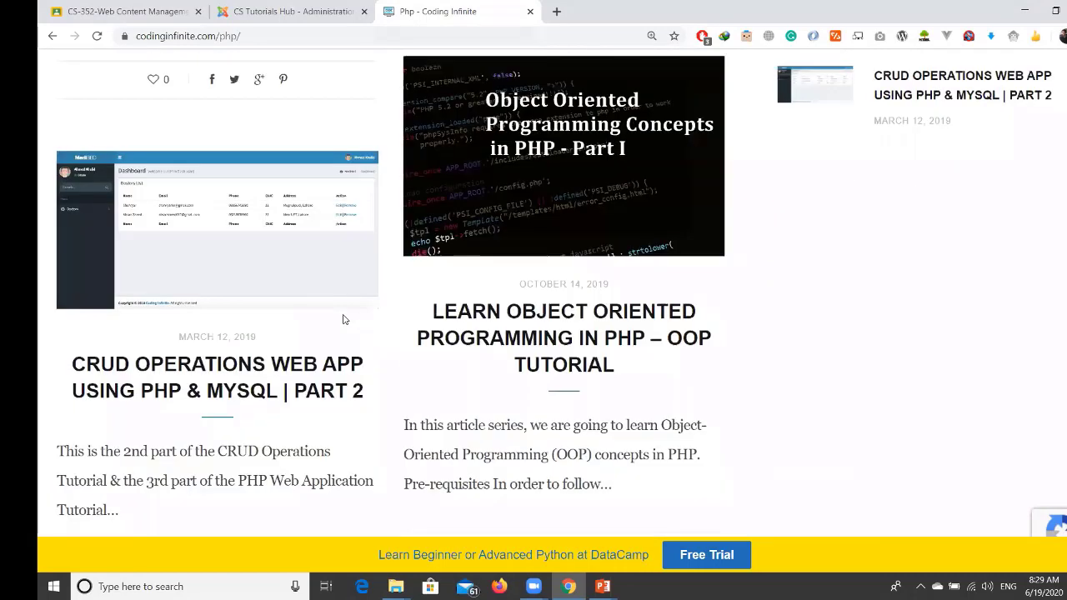
pyautogui.scroll(-8, 342, 319)
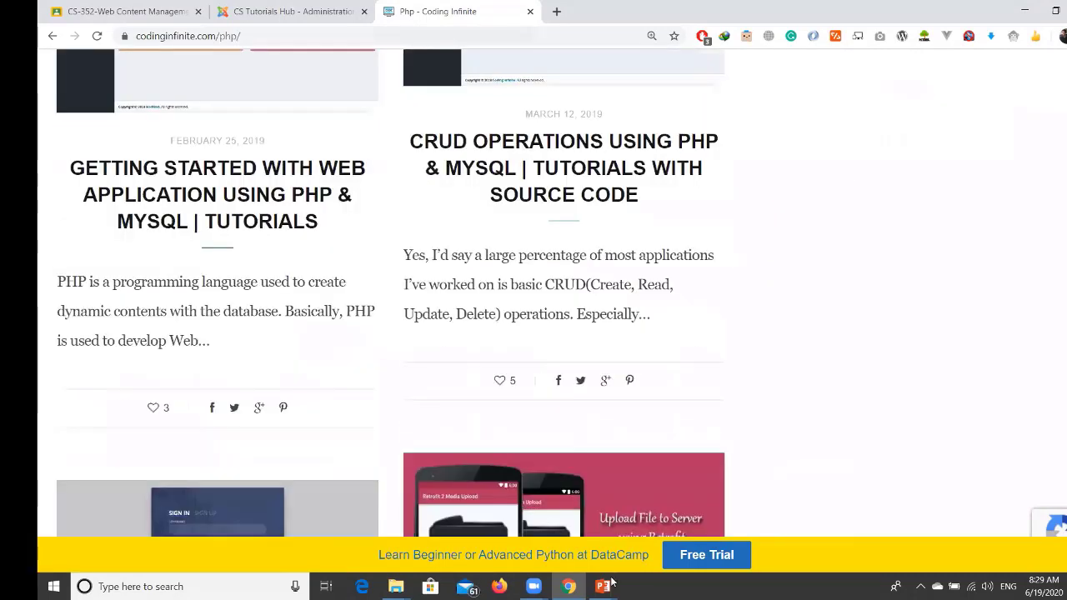
pyautogui.moveTo(611, 582)
pyautogui.click(659, 531)
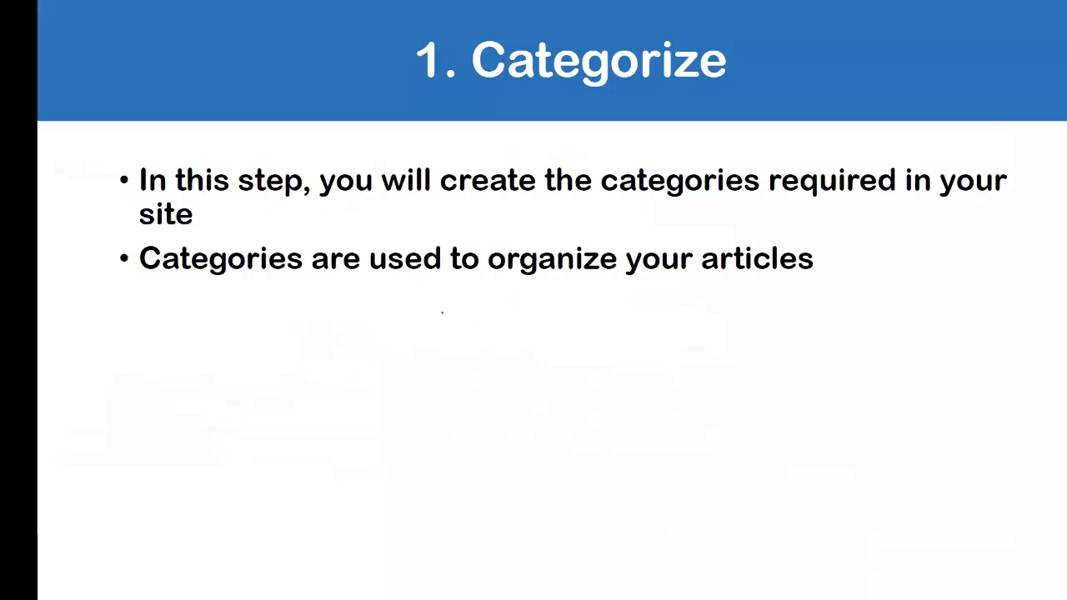
# - Underline the Categorize title in red, then mark 'add articles' and 'assign them a category' on the next slide
pyautogui.moveTo(473, 81); pyautogui.dragTo(709, 81)
pyautogui.press('Right')
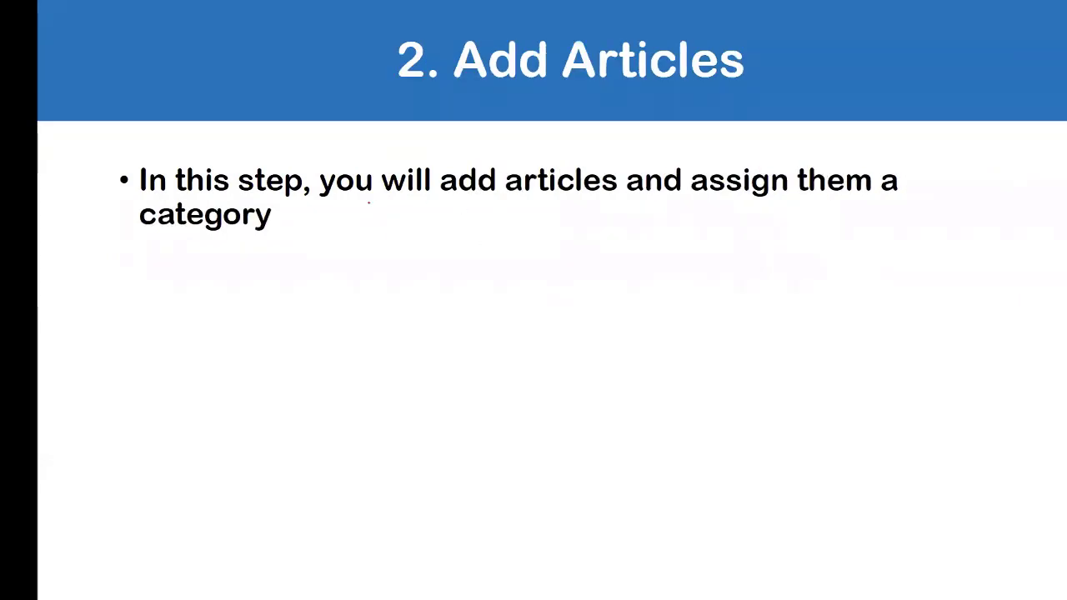
pyautogui.moveTo(368, 202); pyautogui.dragTo(834, 208)
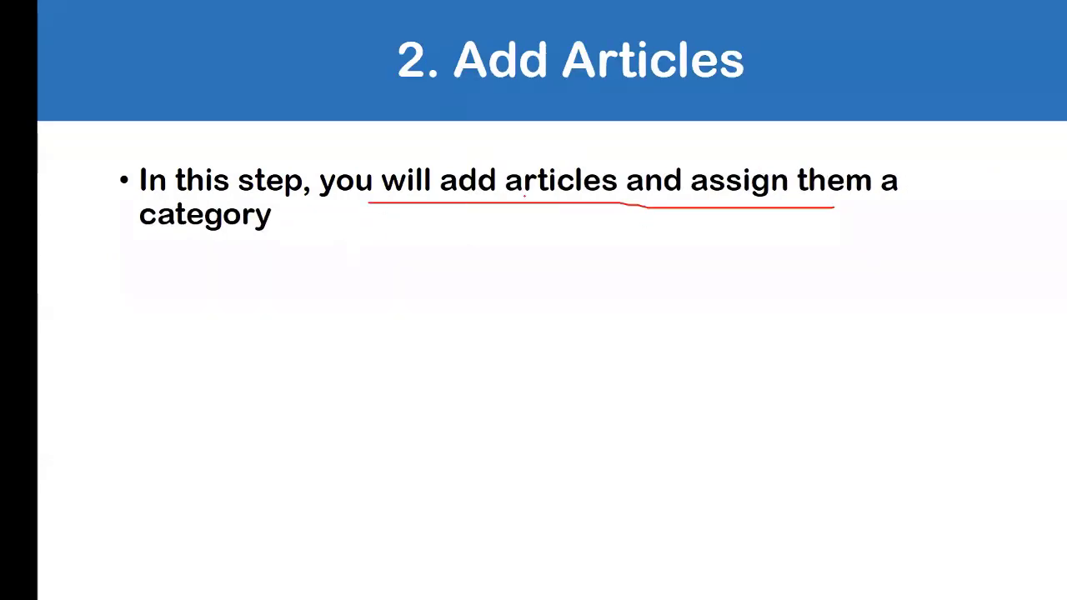
pyautogui.moveTo(435, 202)
pyautogui.mouseDown()
pyautogui.moveTo(541, 126)
pyautogui.moveTo(617, 162)
pyautogui.moveTo(620, 204)
pyautogui.moveTo(878, 203)
pyautogui.mouseUp()
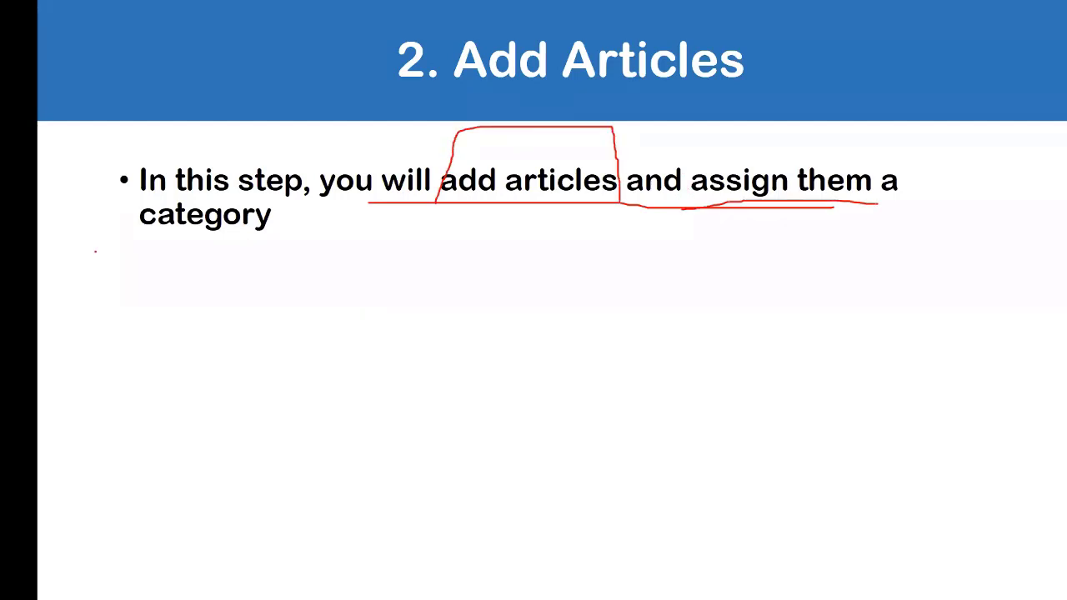
pyautogui.moveTo(121, 245); pyautogui.dragTo(298, 245)
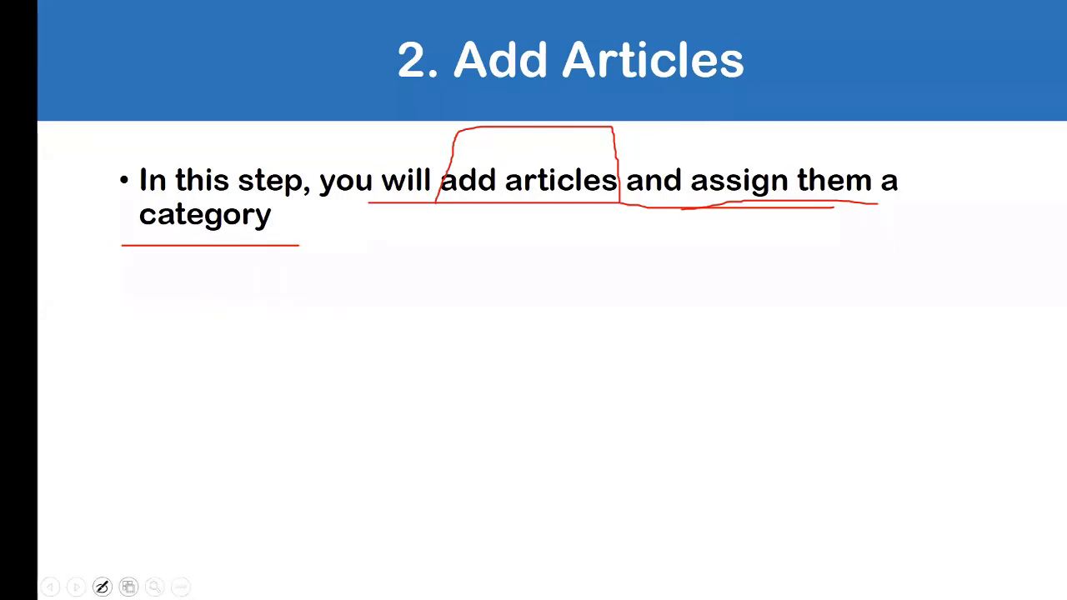
# - Underline 'show the content to your visitors' and its bullet on the Show slide, then end the show
pyautogui.press('Right')
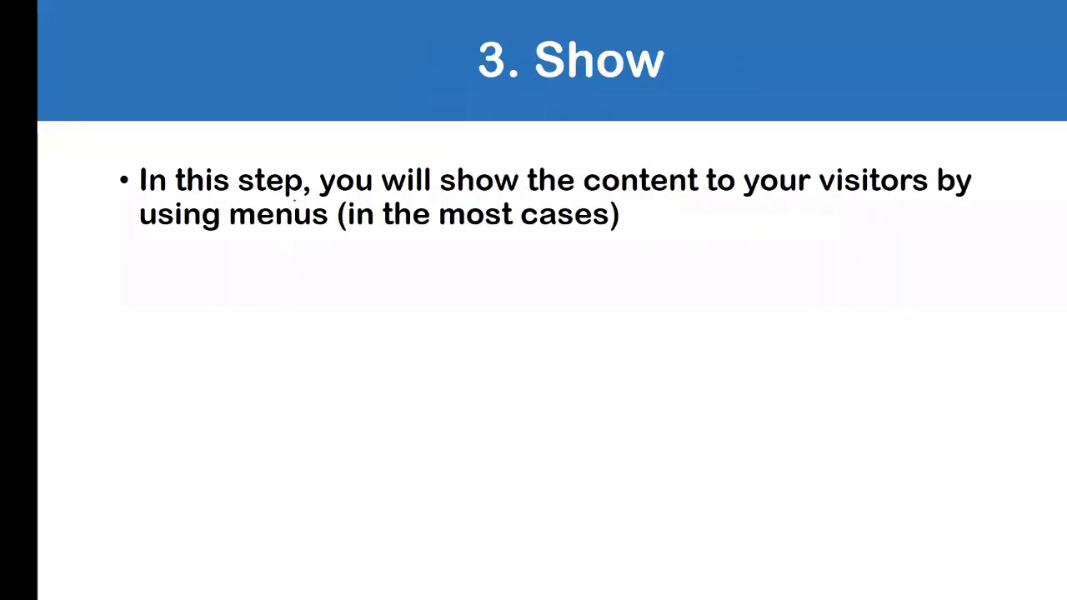
pyautogui.moveTo(342, 201); pyautogui.dragTo(939, 198)
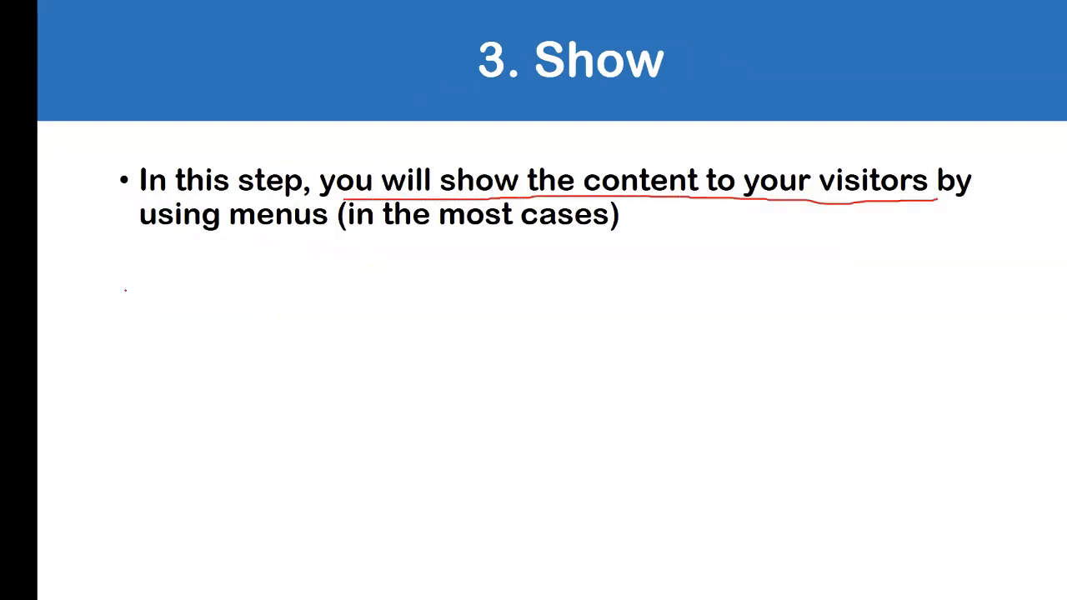
pyautogui.moveTo(181, 246); pyautogui.dragTo(325, 260)
pyautogui.press('Right')
pyautogui.click(473, 238)
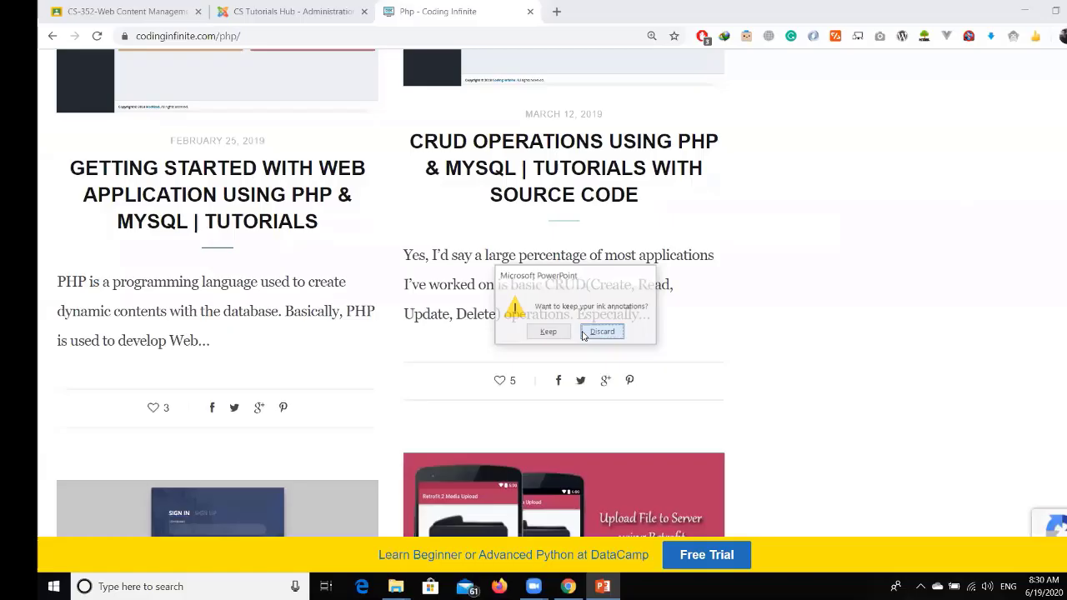
# - Discard the ink annotations and switch to Chrome's CS Tutorials Hub administrator login tab
pyautogui.click(593, 331)
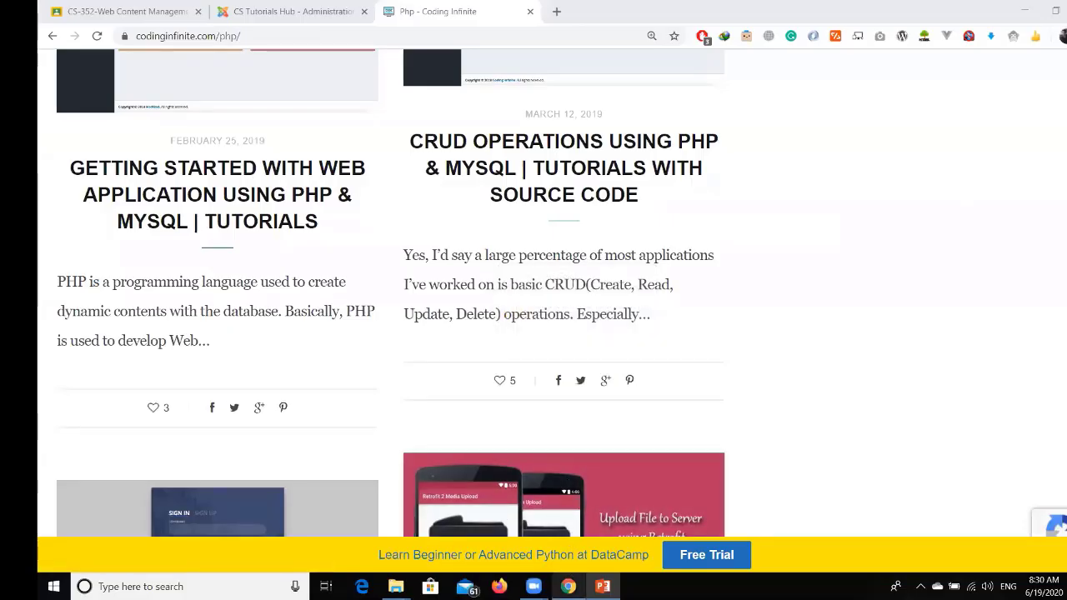
pyautogui.moveTo(568, 586)
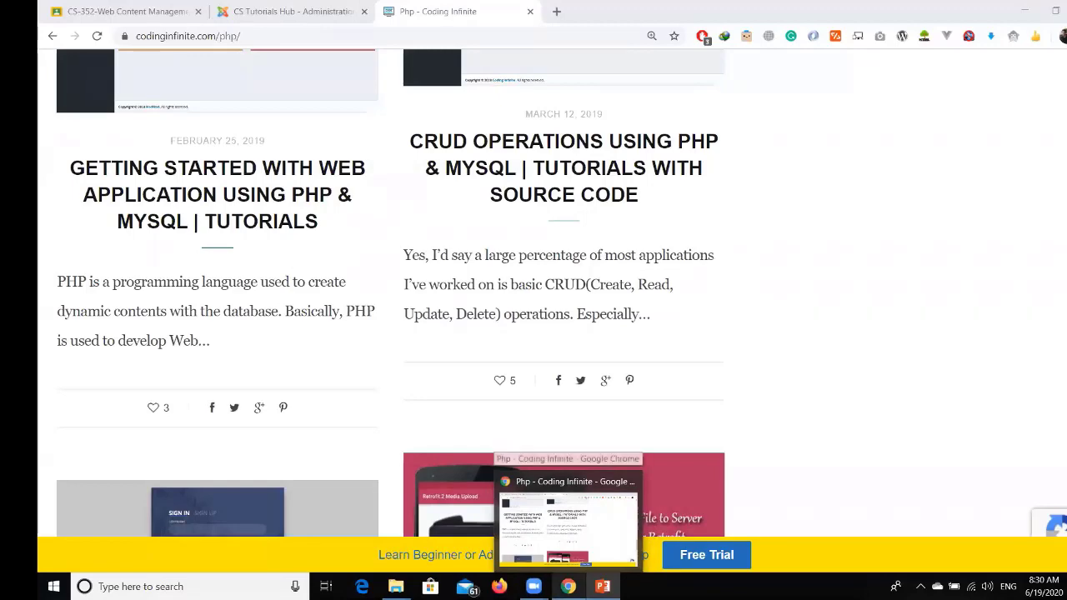
pyautogui.moveTo(534, 586)
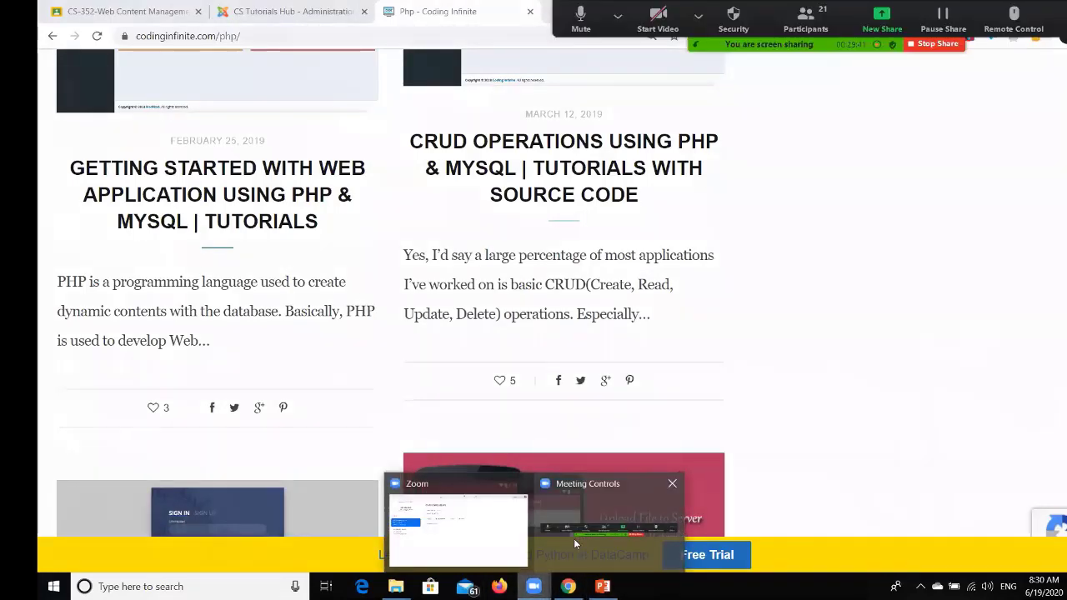
pyautogui.moveTo(574, 540)
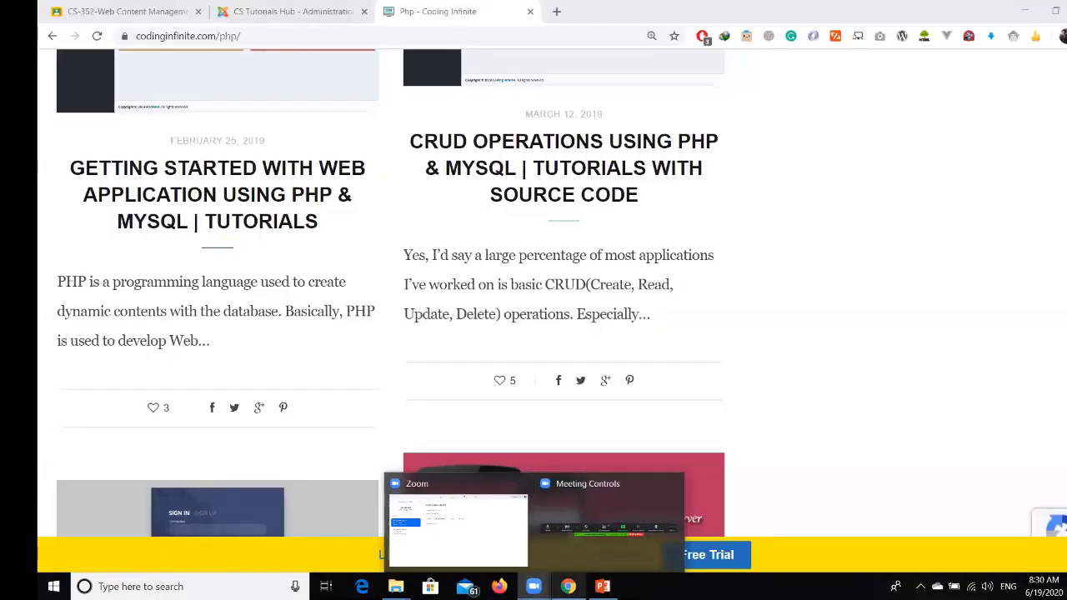
pyautogui.click(275, 10)
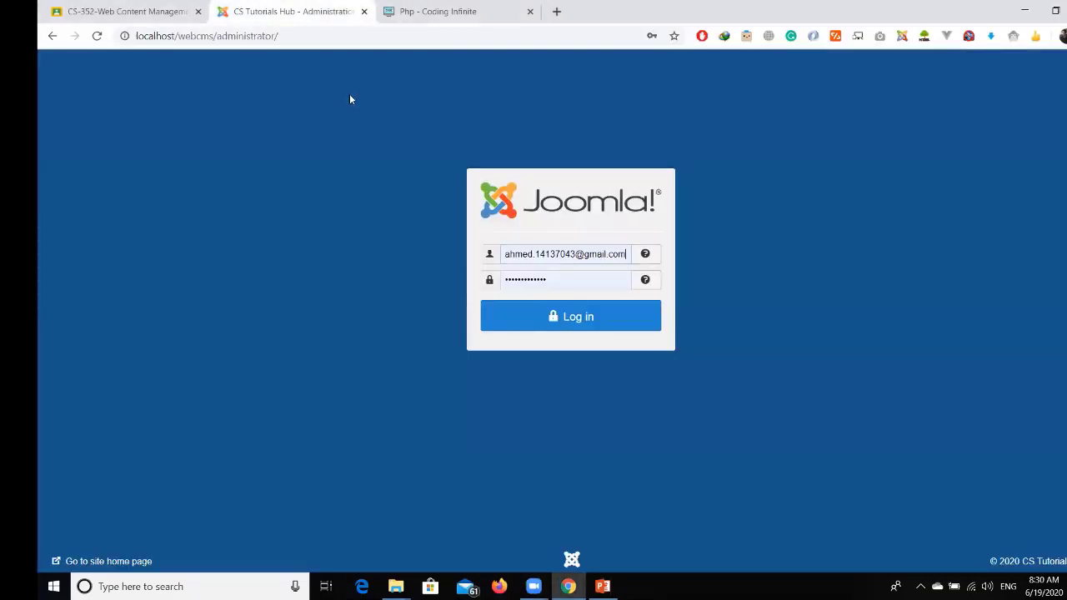
# - Replace the autofilled username, enter the admin password, and log in to the Joomla administrator
pyautogui.click(534, 254)
pyautogui.hotkey('ctrl', 'a')
pyautogui.write('ahmed-')
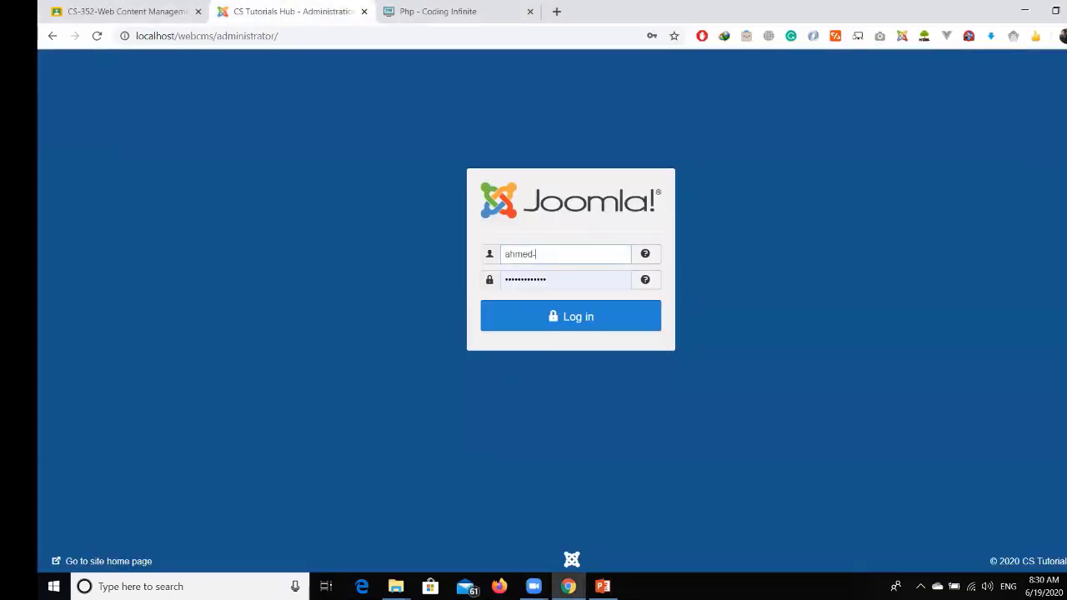
pyautogui.write('gift')
pyautogui.press('Tab')
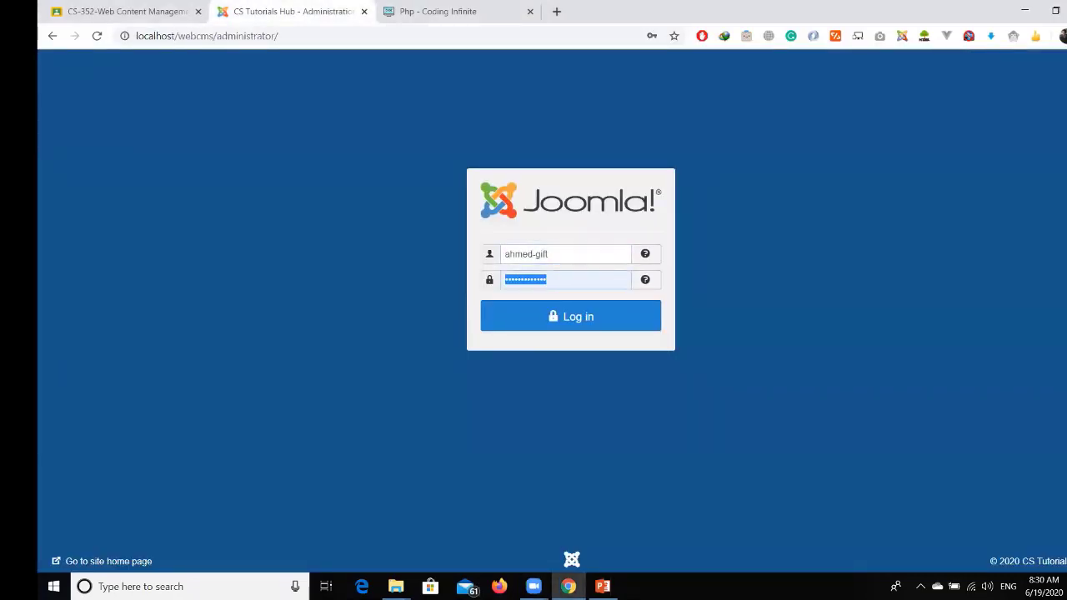
pyautogui.write('••••••')
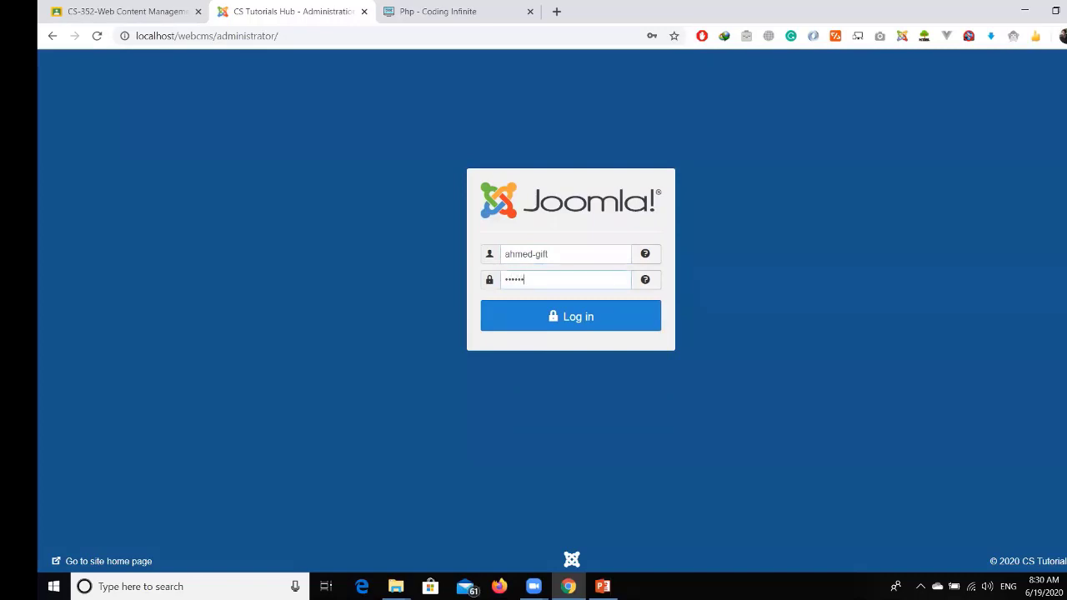
pyautogui.write('•')
pyautogui.press('Return')
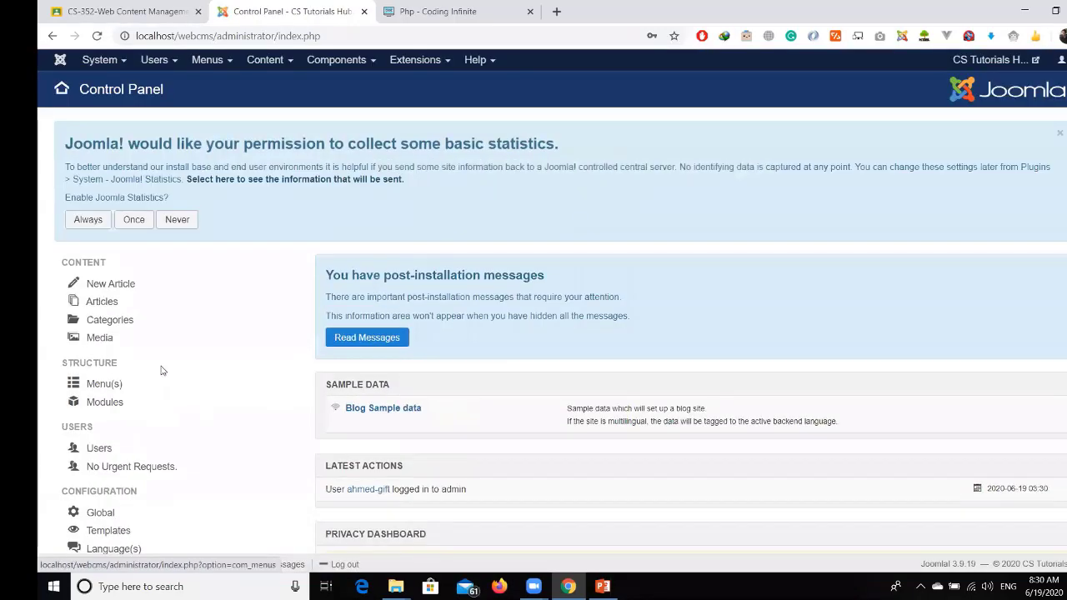
# - Always allow Joomla statistics, then hide all post-installation messages
pyautogui.click(89, 219)
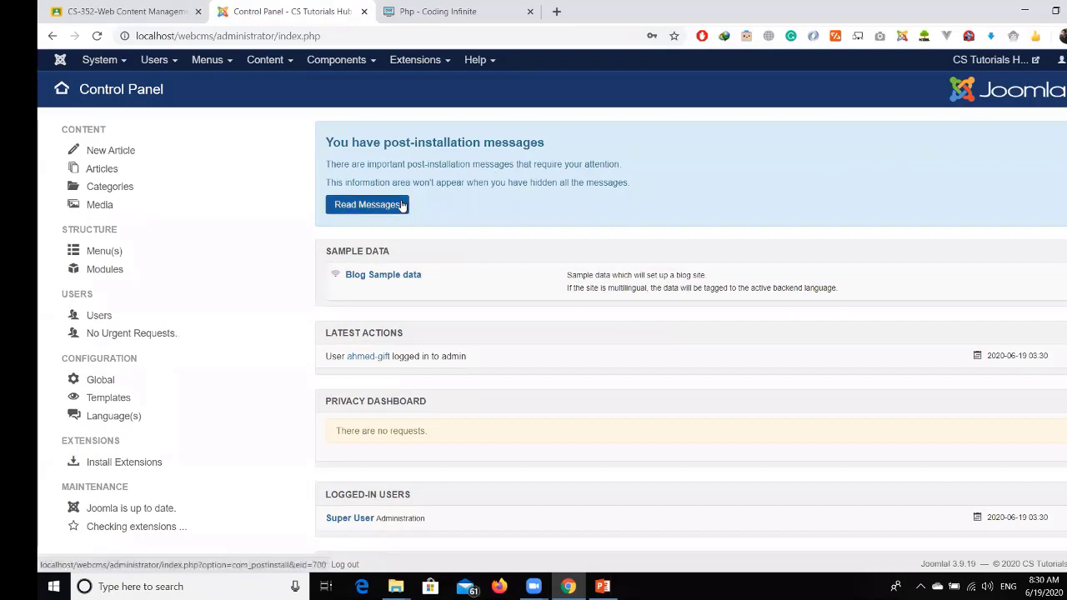
pyautogui.click(401, 205)
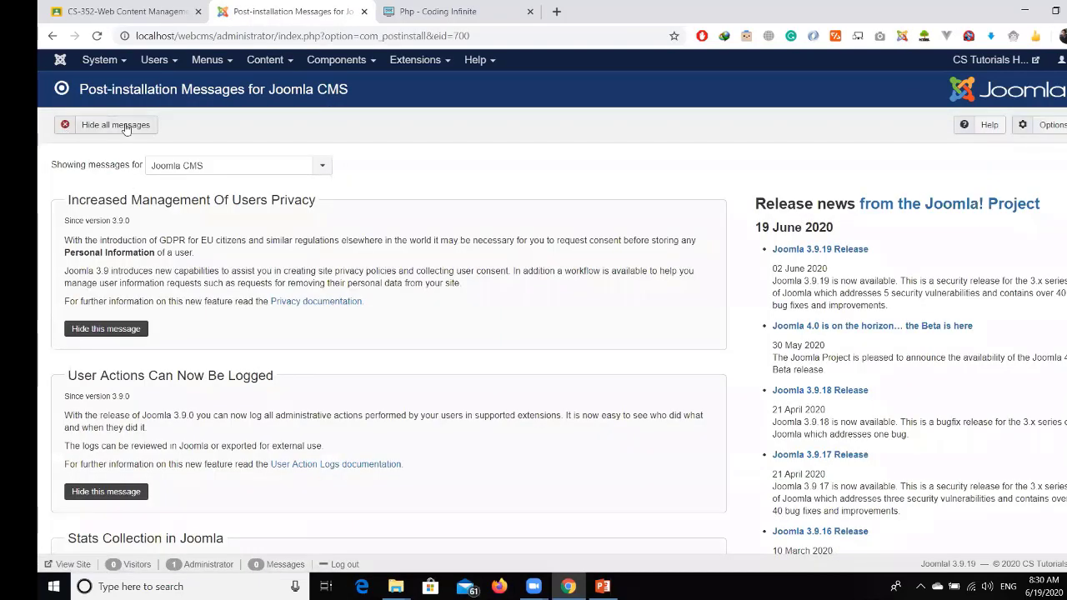
pyautogui.click(125, 127)
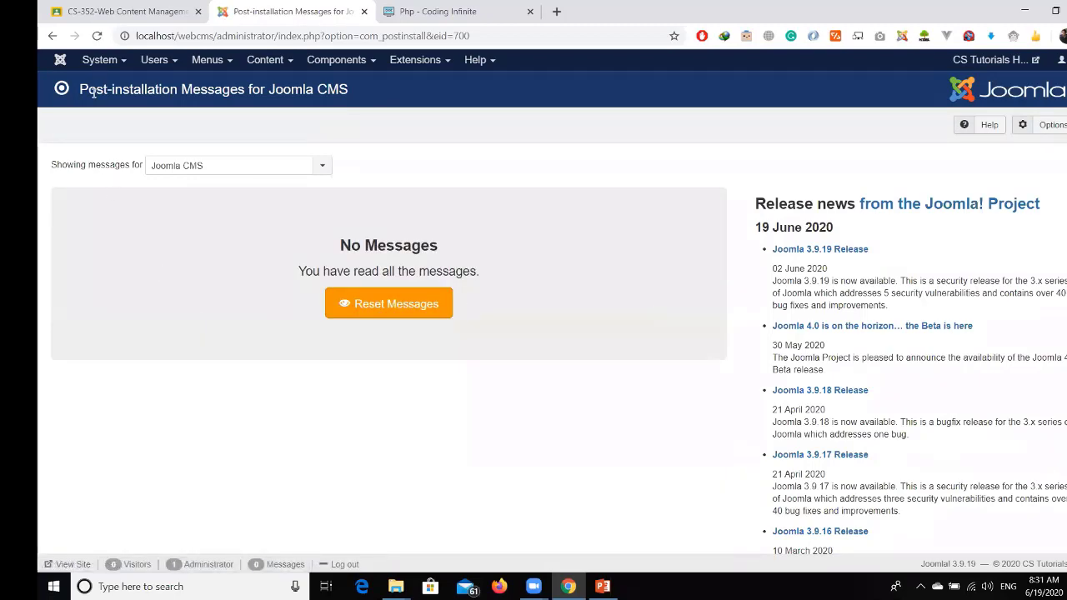
pyautogui.click(88, 65)
# - Return to the Control Panel, then open [SP-2020]CS-352-Lecture-4.docx maximized in Word
pyautogui.click(115, 83)
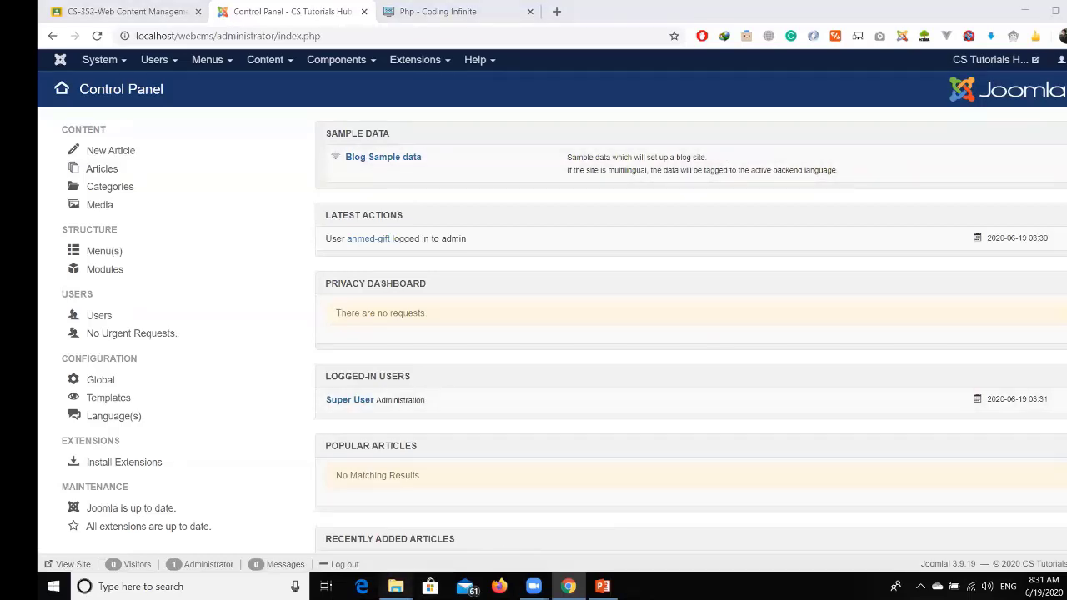
pyautogui.moveTo(396, 586)
pyautogui.moveTo(424, 539)
pyautogui.click(341, 531)
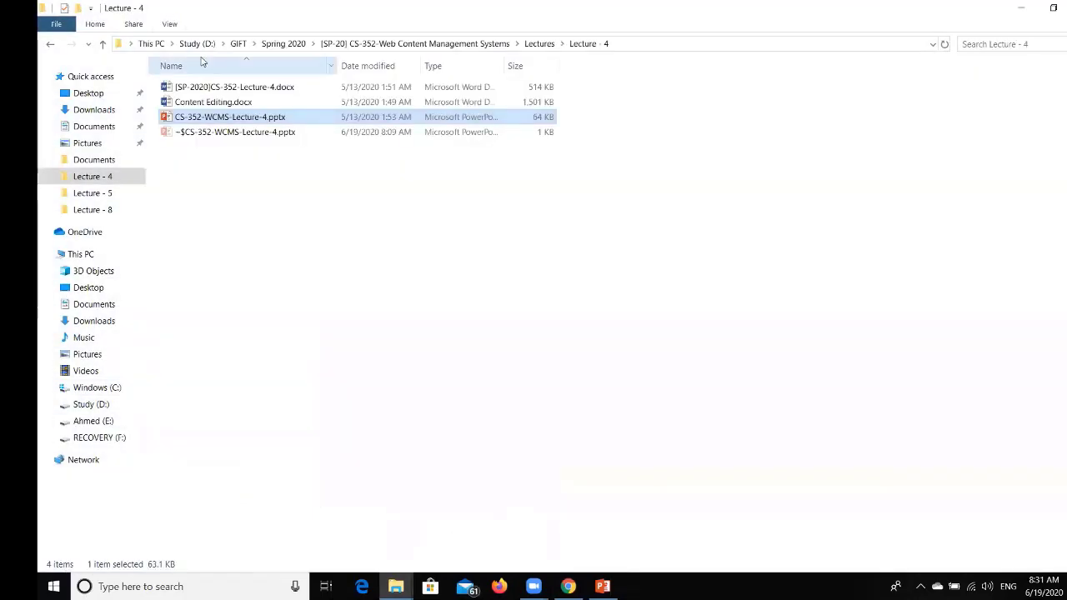
pyautogui.doubleClick(210, 88)
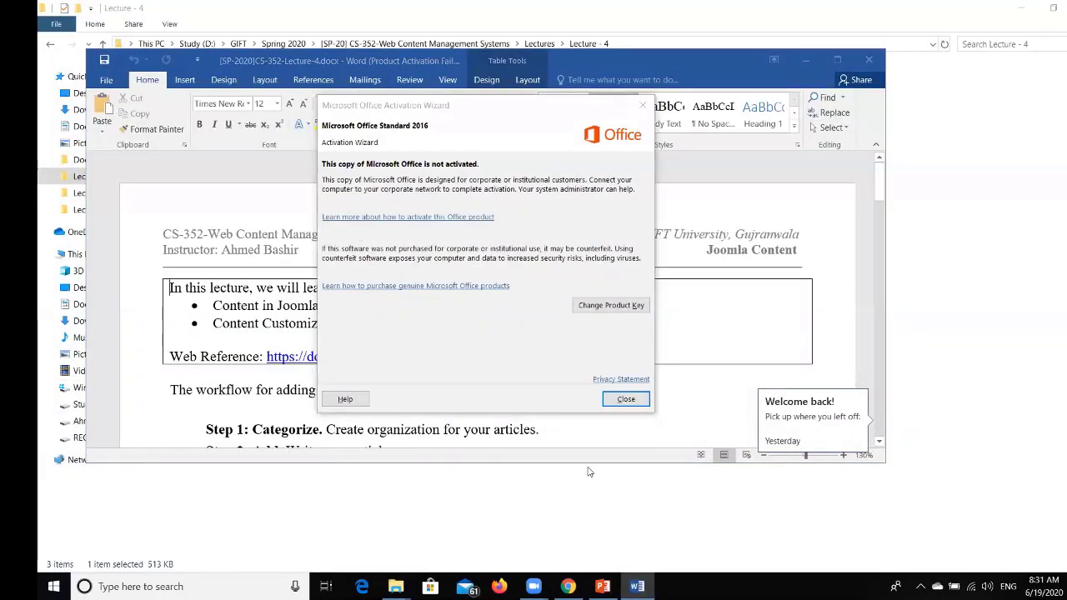
pyautogui.click(617, 402)
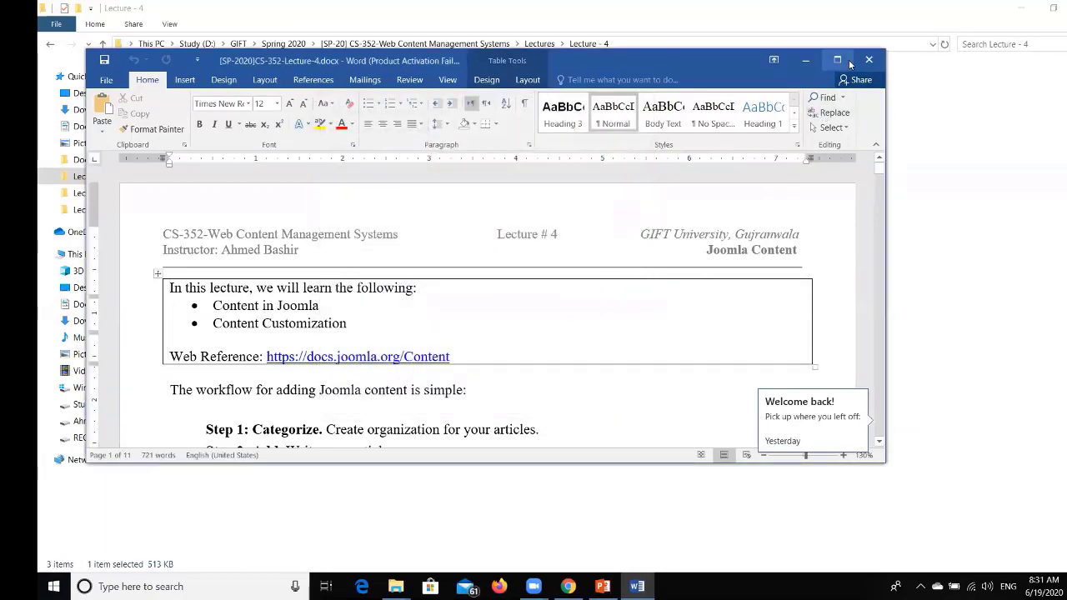
pyautogui.click(837, 59)
pyautogui.scroll(-10, 541, 330)
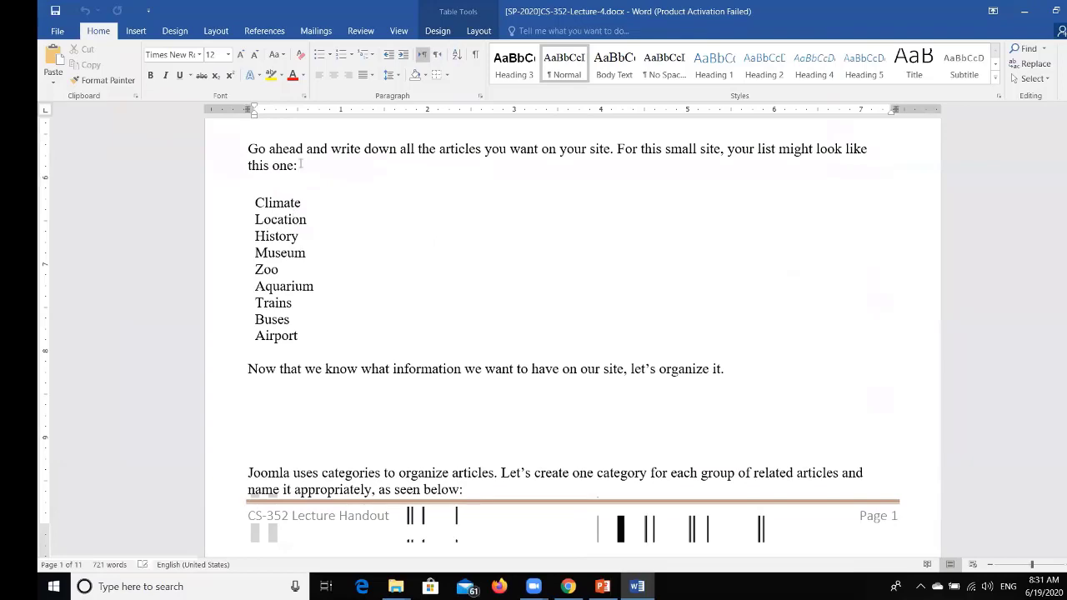
pyautogui.scroll(7, 436, 328)
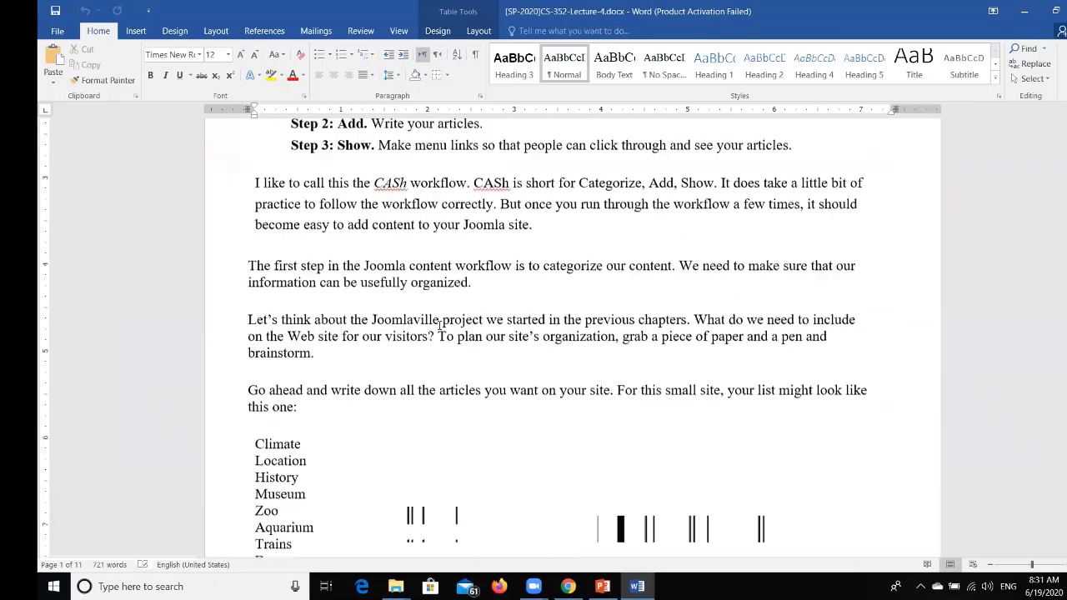
pyautogui.scroll(-4, 442, 309)
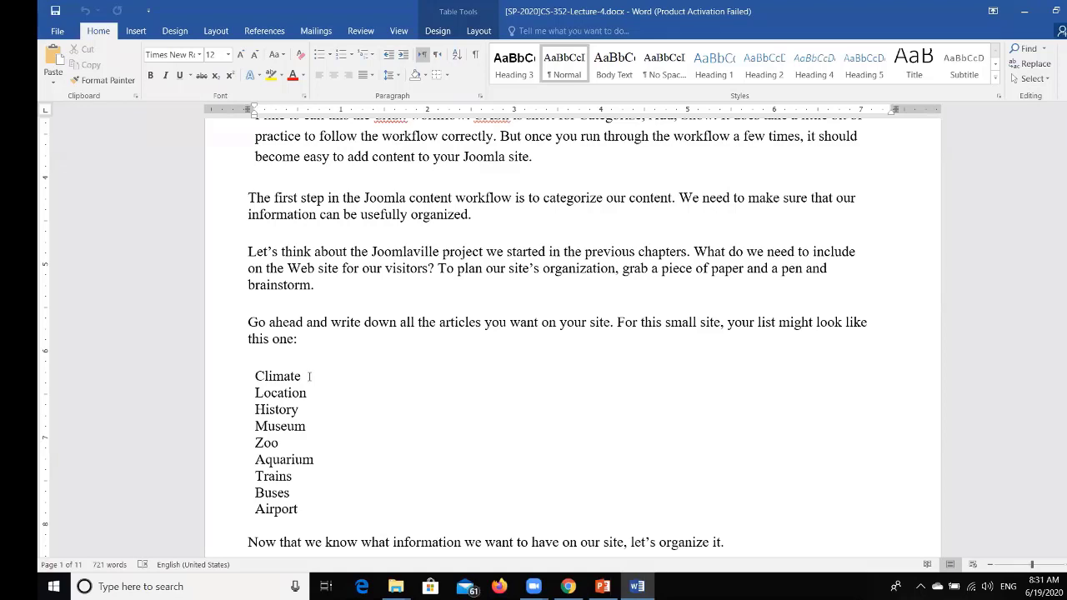
pyautogui.moveTo(255, 376); pyautogui.dragTo(310, 377)
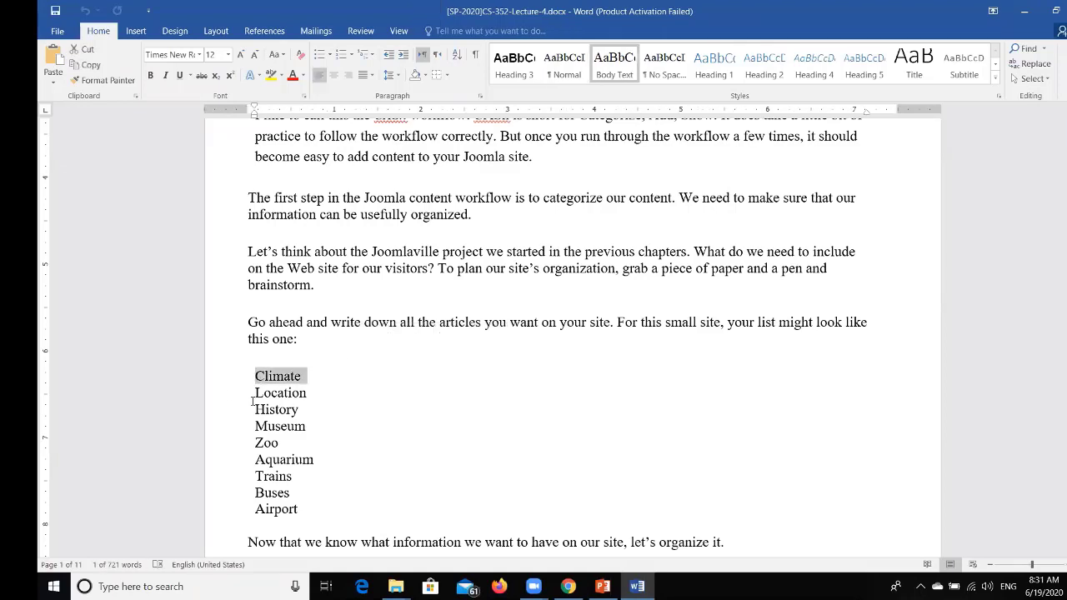
pyautogui.doubleClick(286, 396)
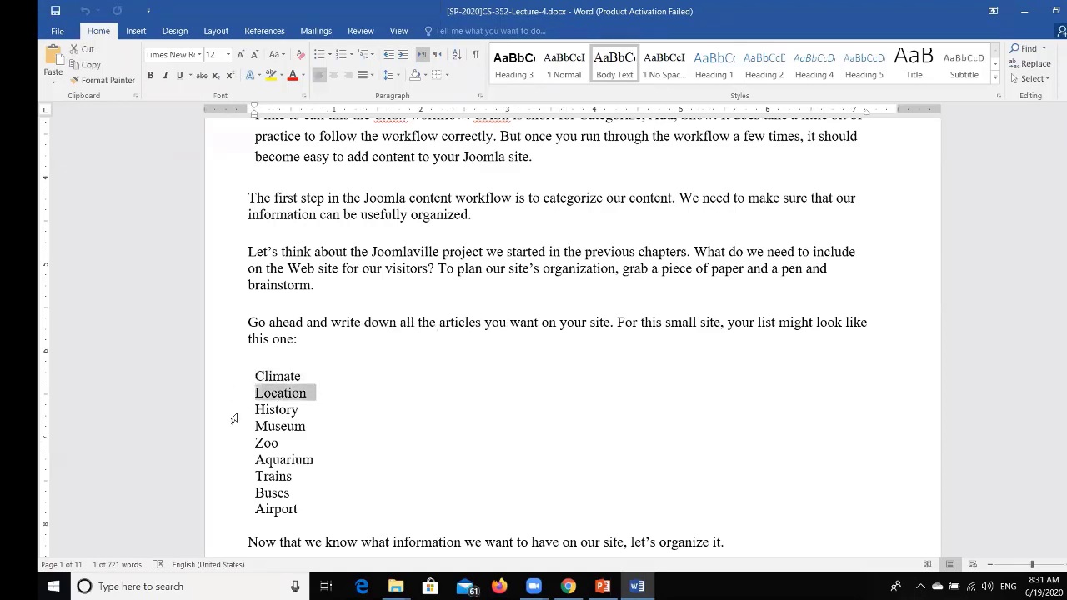
pyautogui.click(233, 412)
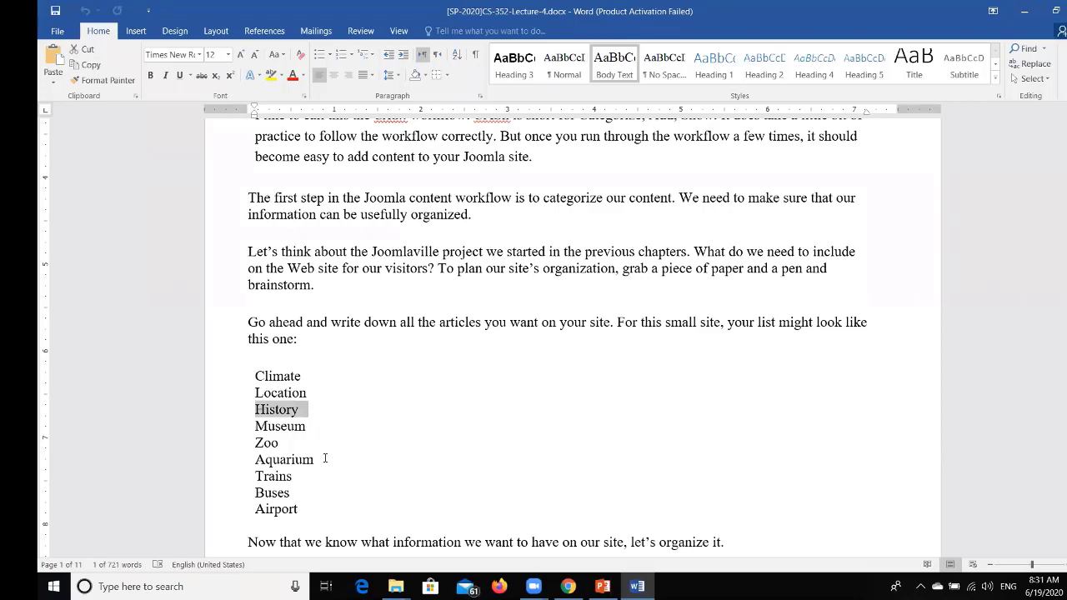
pyautogui.scroll(-1, 523, 425)
# - Select the Information and Attractions headings and their items on page 2, then switch to the Lecture - 4 folder
pyautogui.scroll(-8, 539, 412)
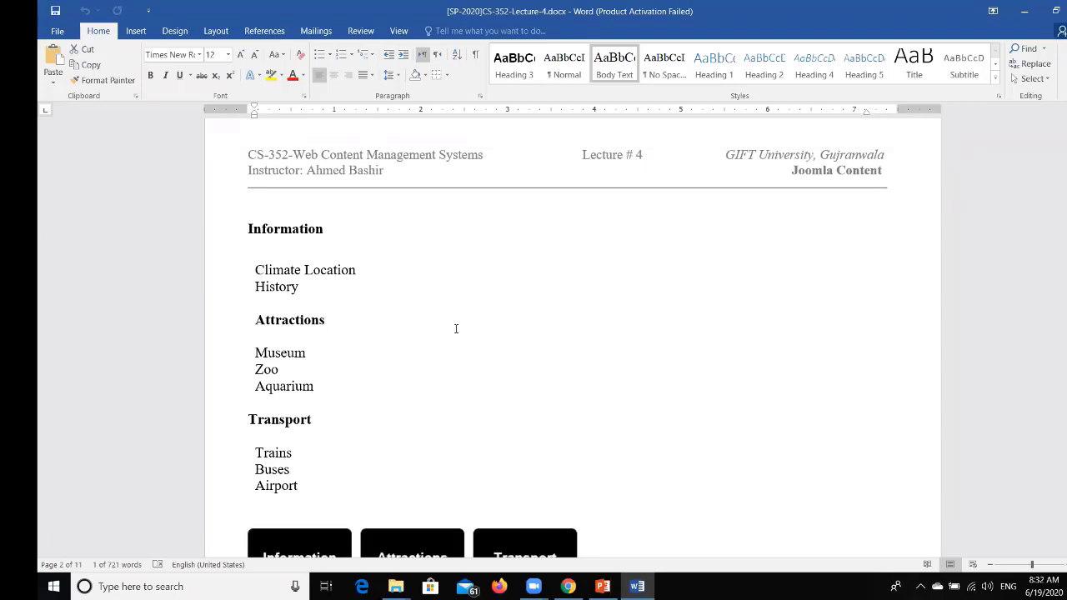
pyautogui.keyDown('shift'); pyautogui.click(264, 269); pyautogui.keyUp('shift')
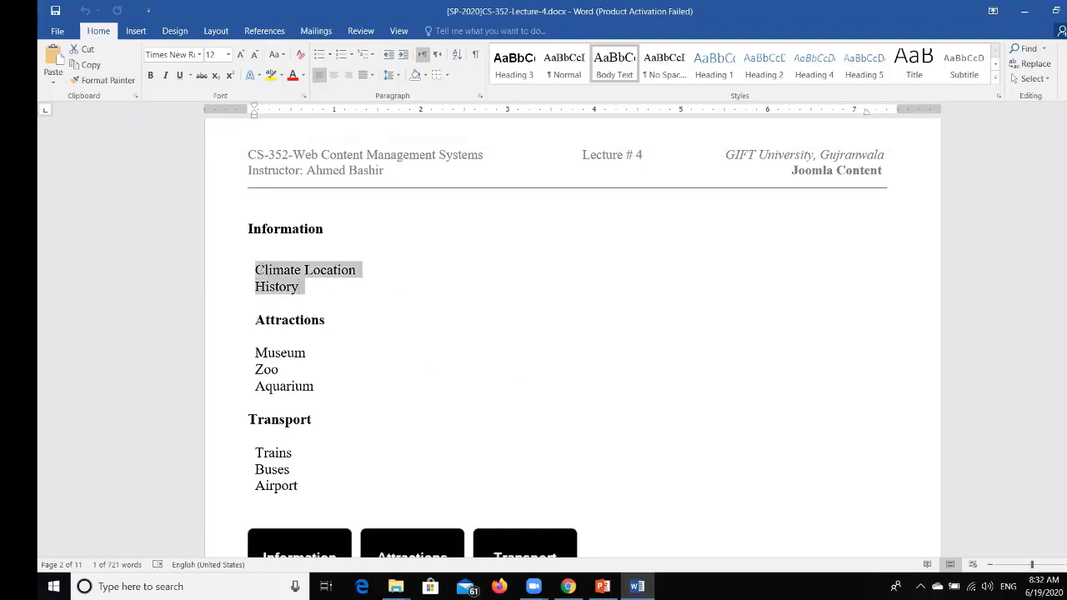
pyautogui.click(233, 233)
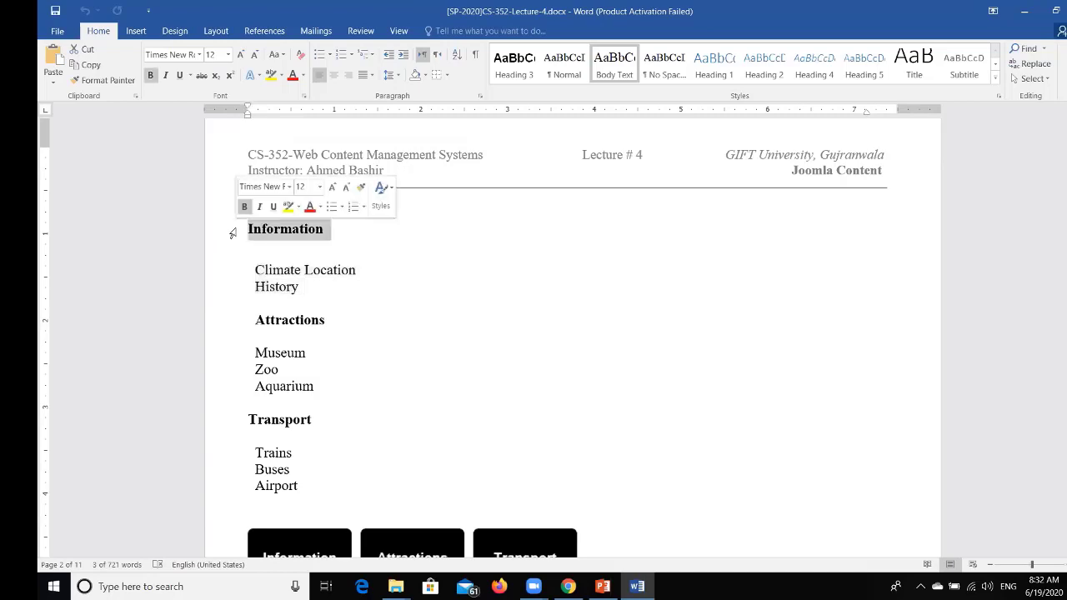
pyautogui.moveTo(255, 352); pyautogui.dragTo(322, 369)
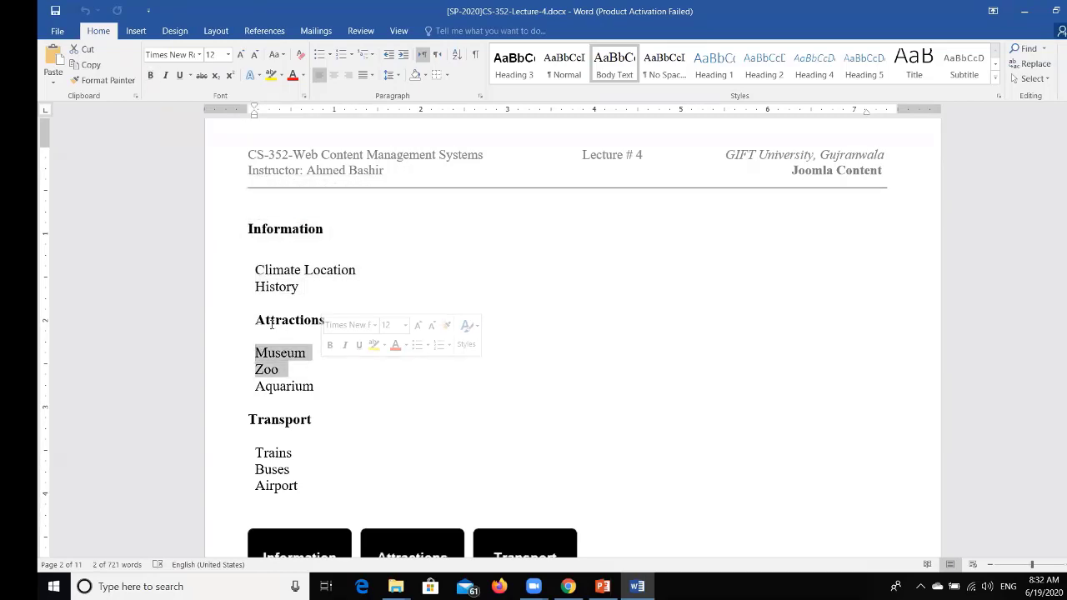
pyautogui.moveTo(254, 319); pyautogui.dragTo(333, 321)
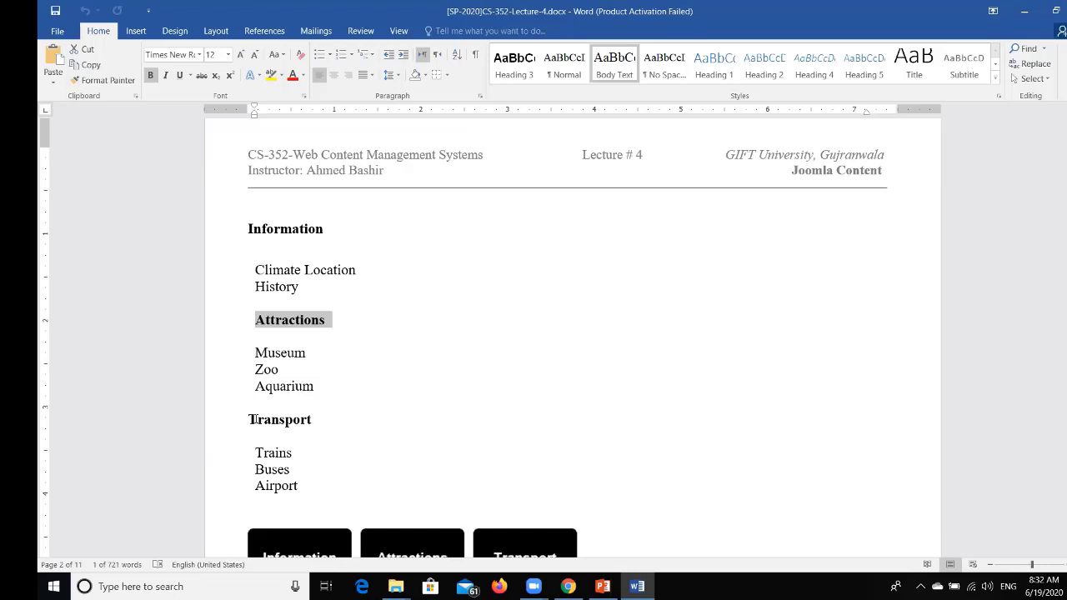
pyautogui.hotkey('alt', 'Tab')
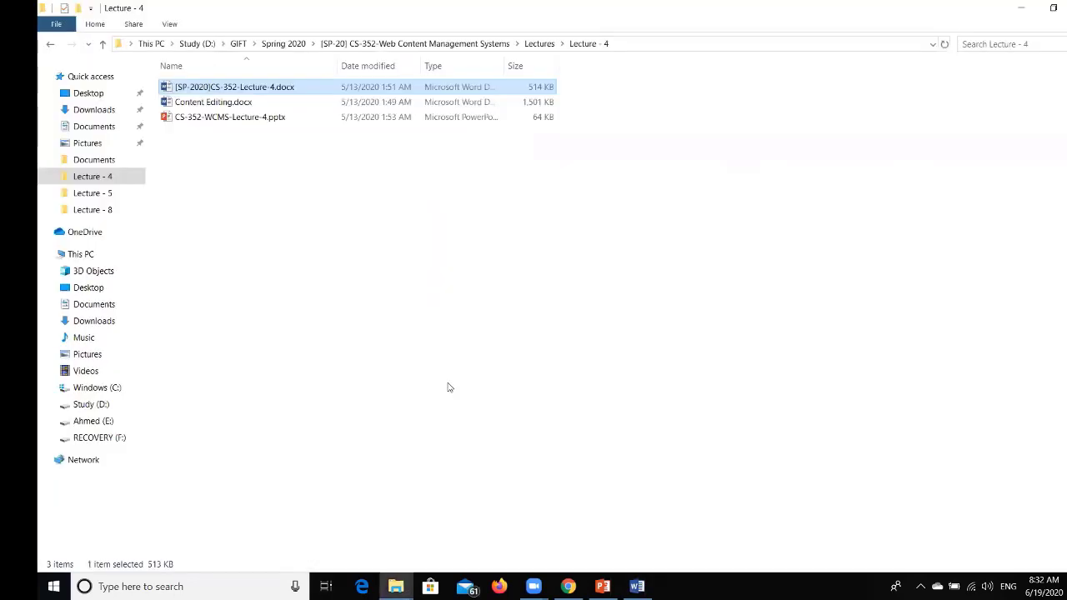
# - Alt+Tab back to the Chrome window showing the CS Tutorials Hub Control Panel
pyautogui.hotkey('alt', 'Tab')
pyautogui.press('Tab')
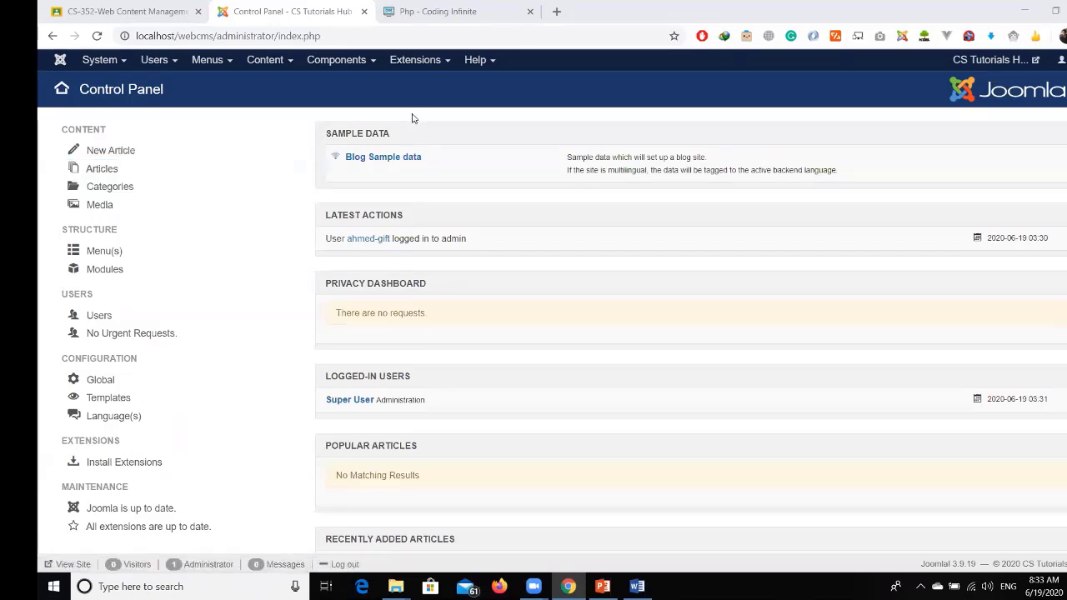
# - Open an empty New Category form via Content > Categories, then bring PowerPoint forward
pyautogui.click(285, 69)
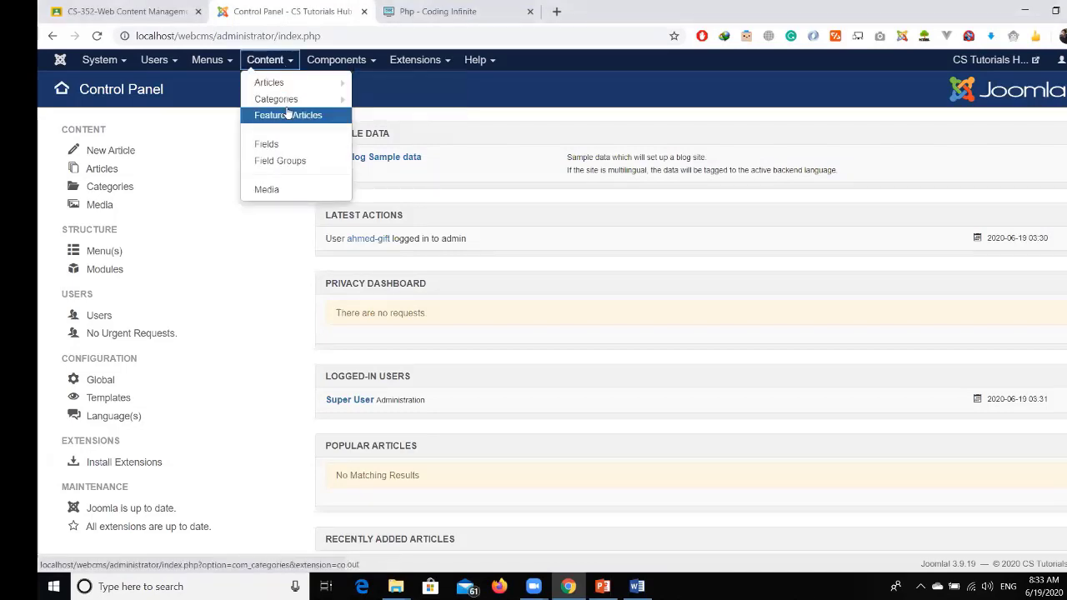
pyautogui.moveTo(288, 103)
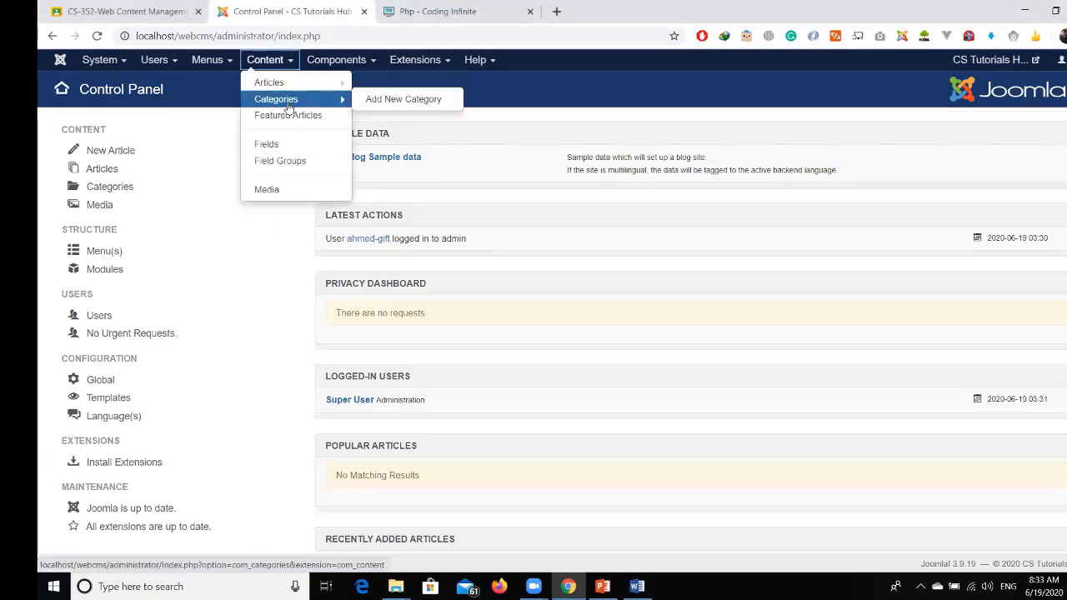
pyautogui.click(369, 100)
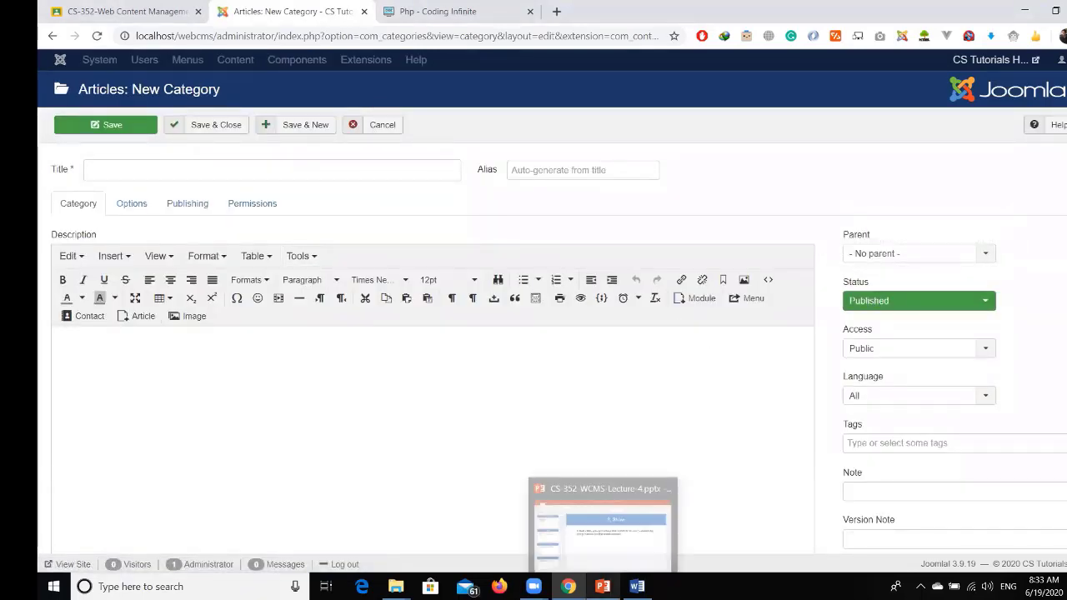
pyautogui.click(586, 467)
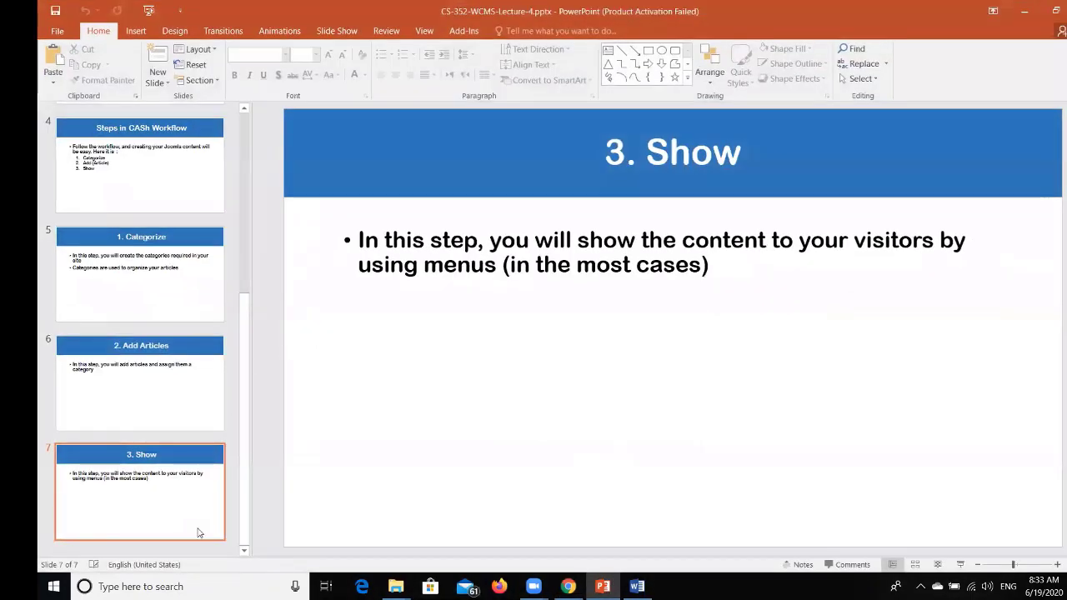
# - Present slide 7, '3. Show', full screen and switch to the laser pointer
pyautogui.click(961, 564)
pyautogui.click(102, 586)
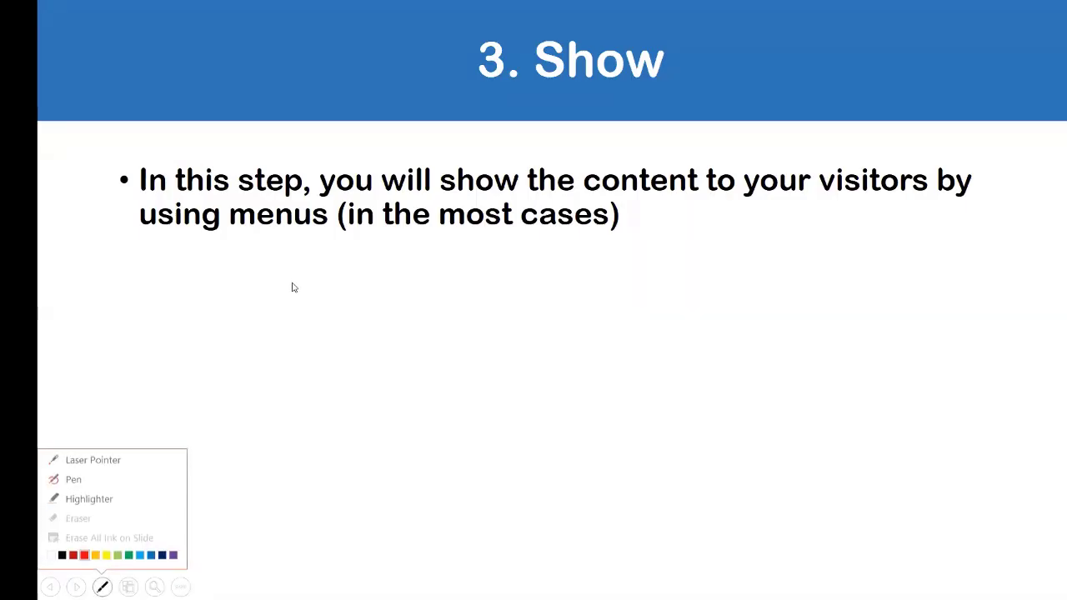
pyautogui.click(79, 459)
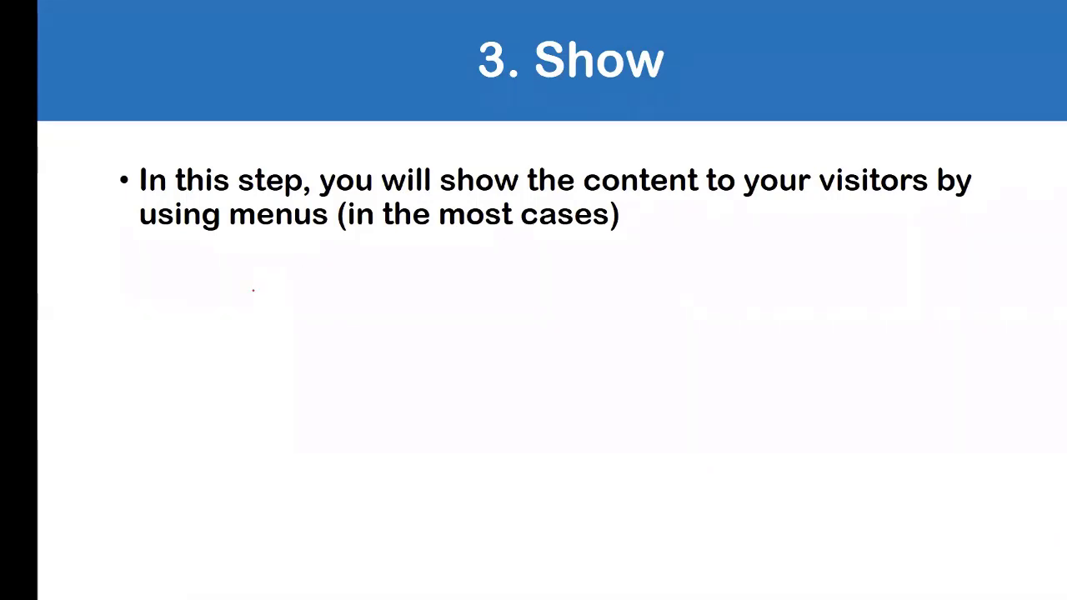
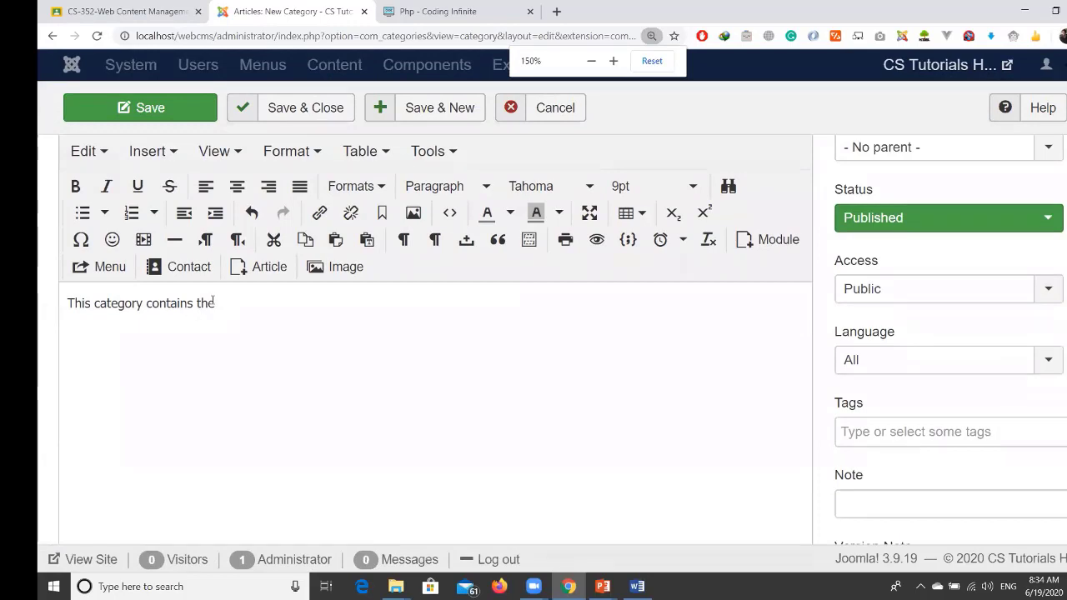
# - Finish the Web Development description with 'articles related to web development', then save and close the category
pyautogui.write('articles r')
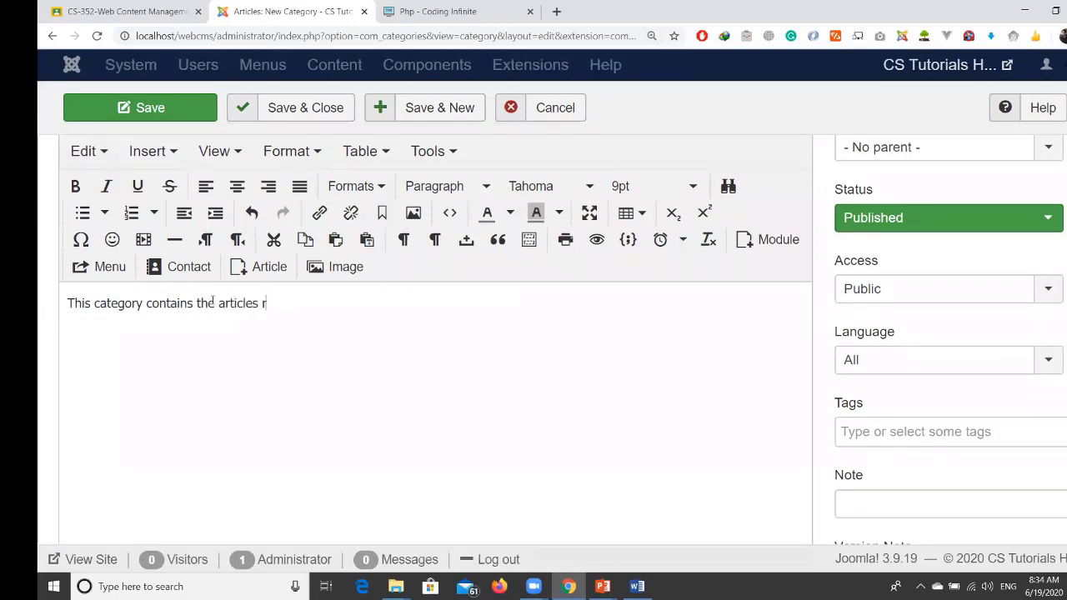
pyautogui.write('elated to web development')
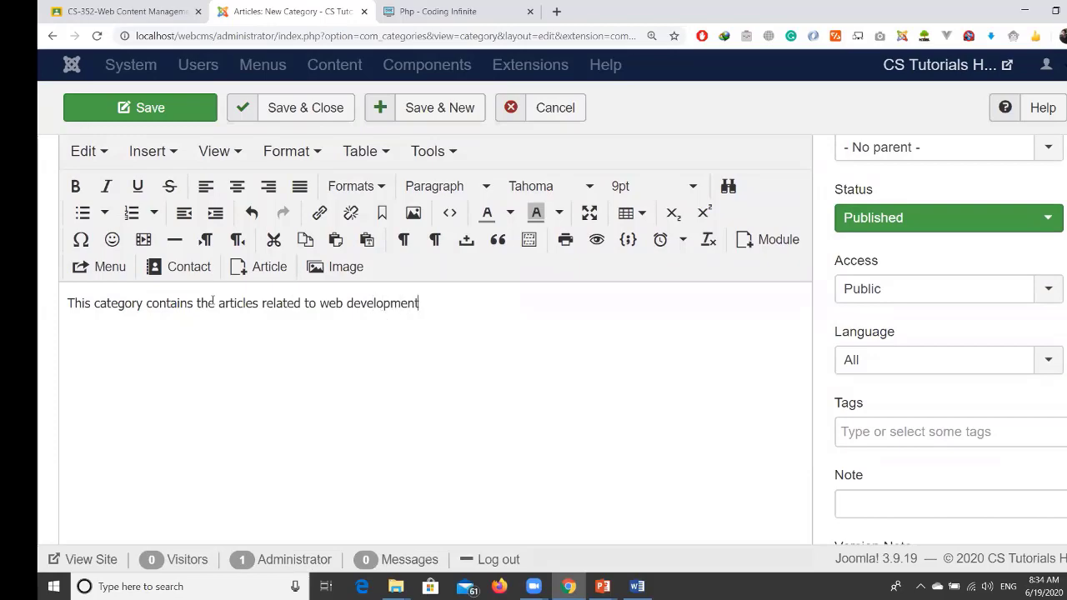
pyautogui.hotkey('ctrl', '-')
pyautogui.hotkey('ctrl', '-')
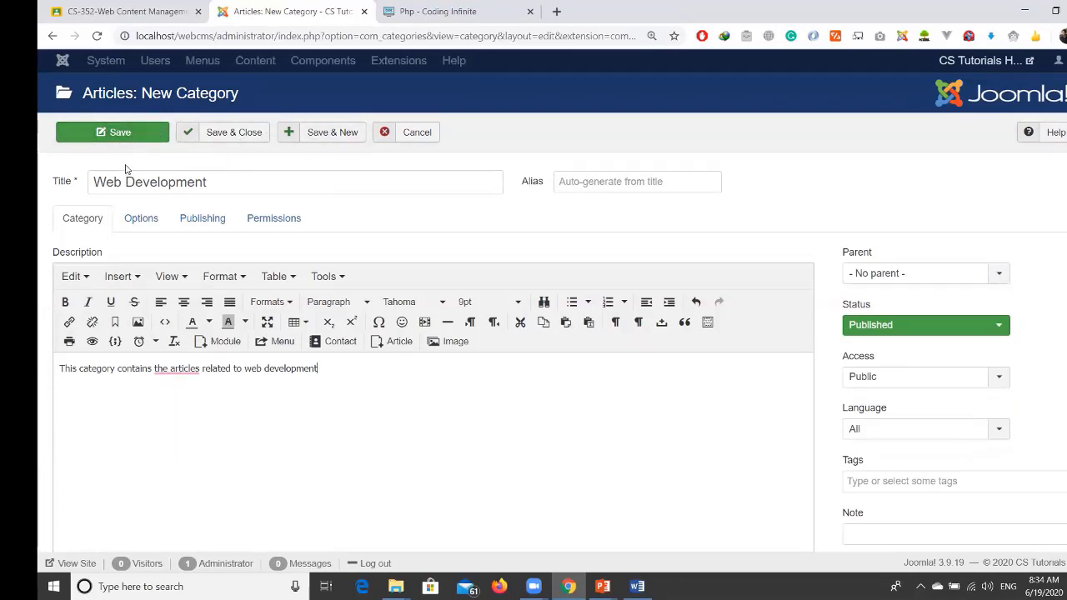
pyautogui.click(123, 136)
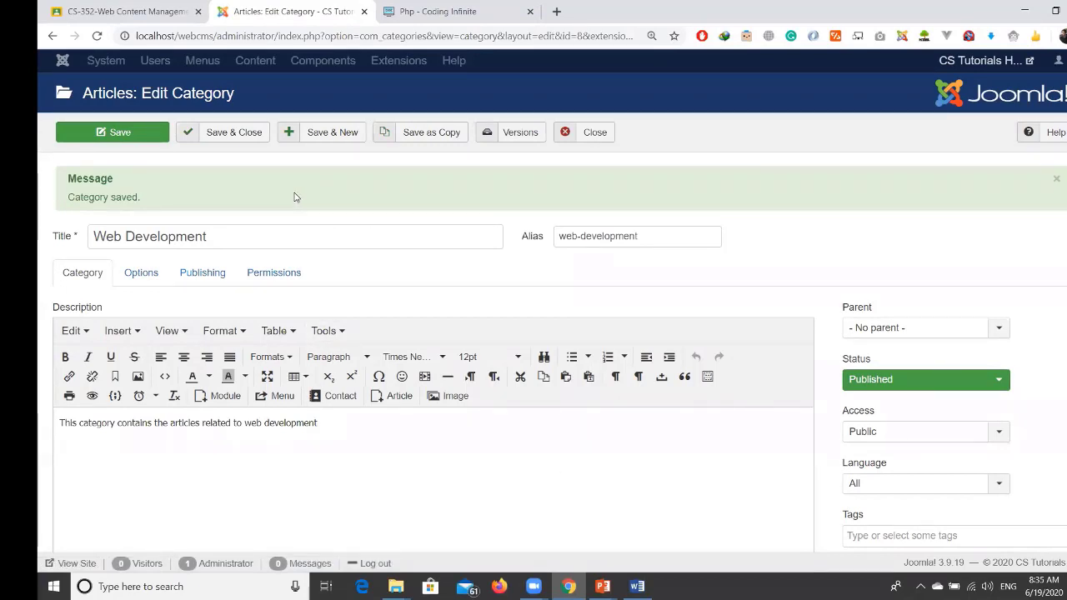
pyautogui.click(215, 140)
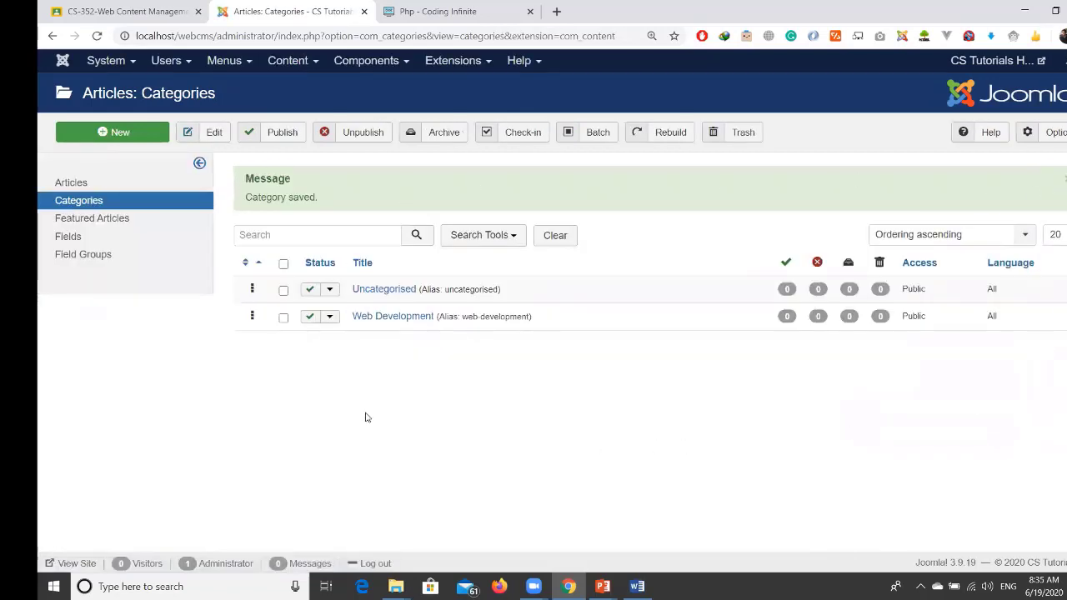
# - Create the 'Desktop Application Development' category described as 'articles related to Desktop Apps' and start another
pyautogui.click(108, 135)
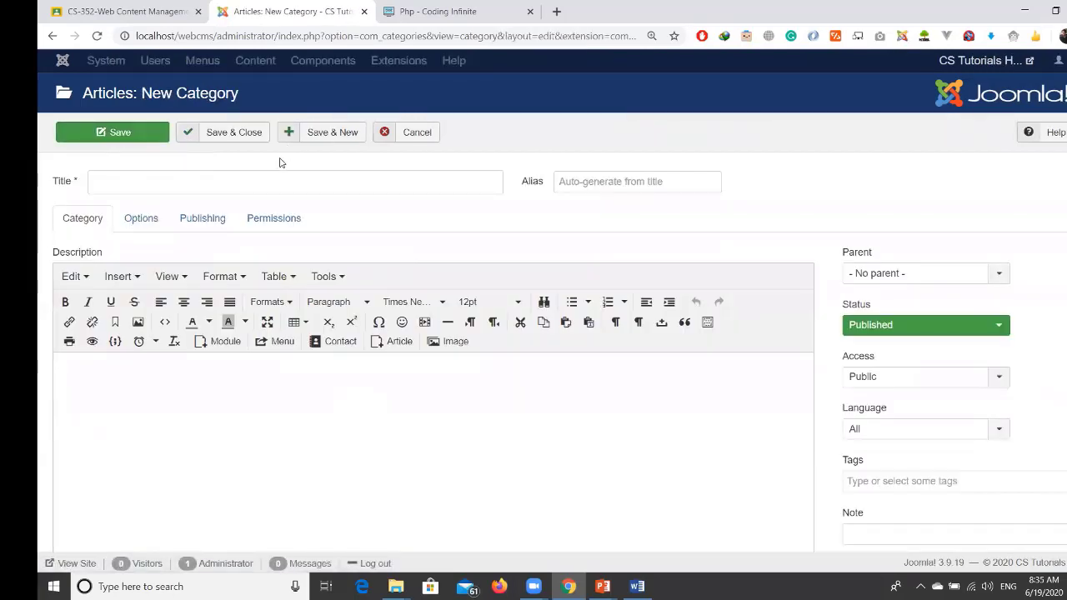
pyautogui.click(273, 185)
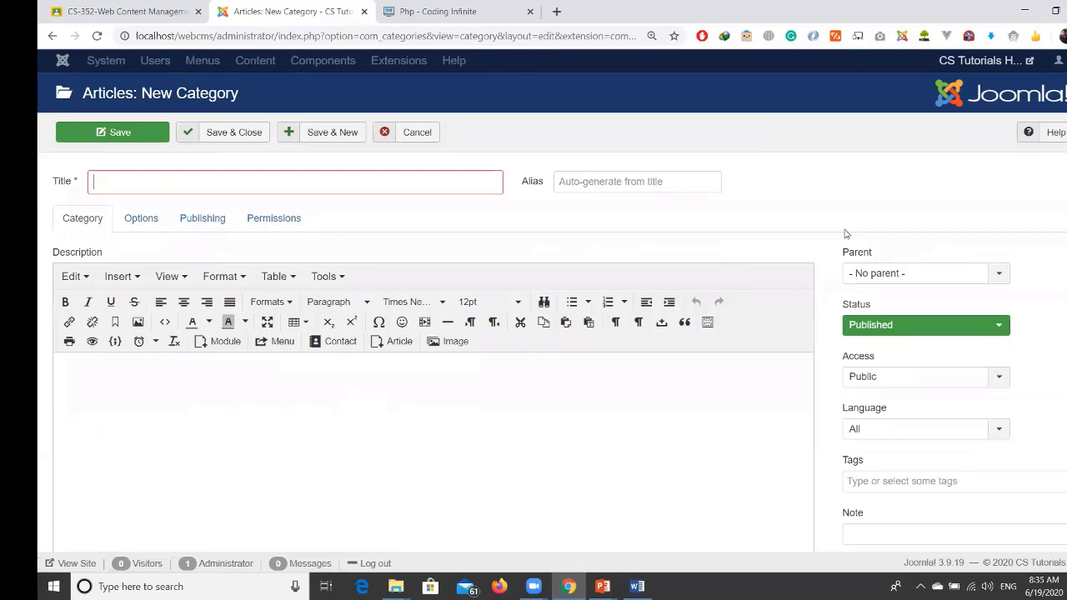
pyautogui.write('Deskt')
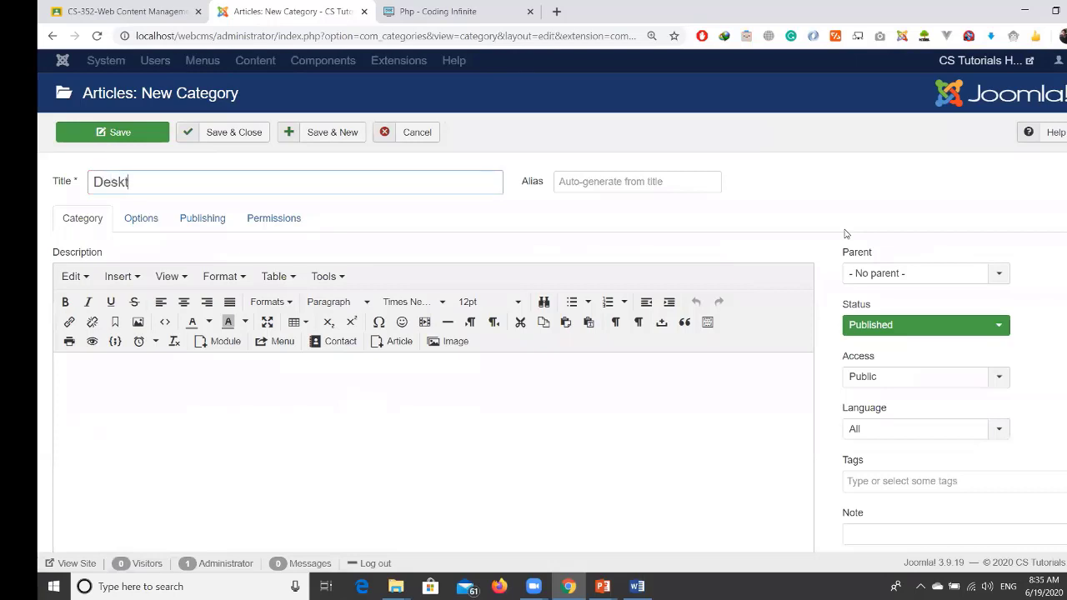
pyautogui.write('op Application')
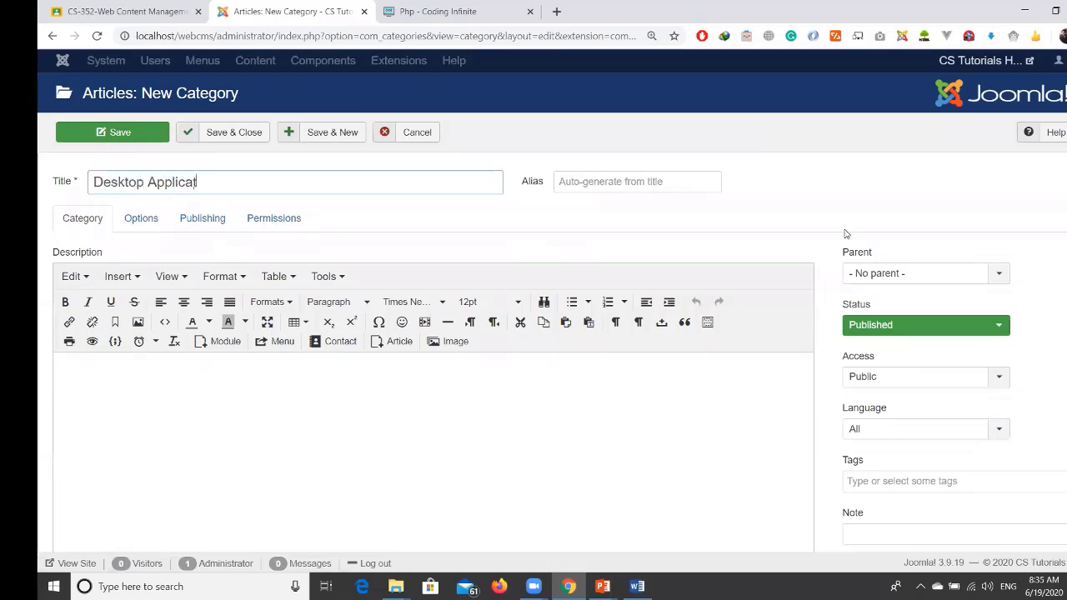
pyautogui.write(' Development')
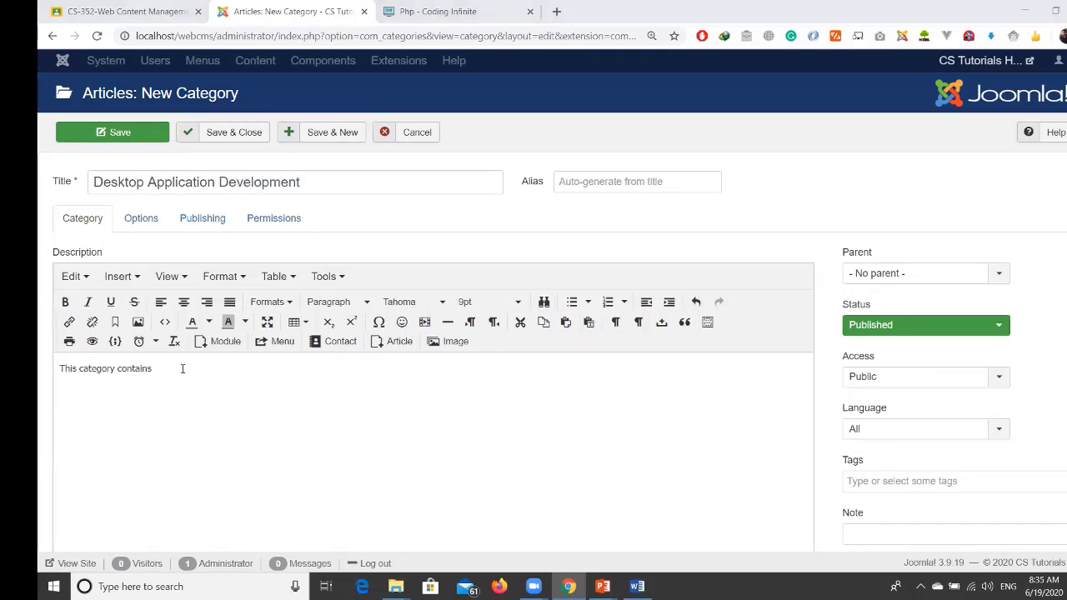
pyautogui.click(181, 367)
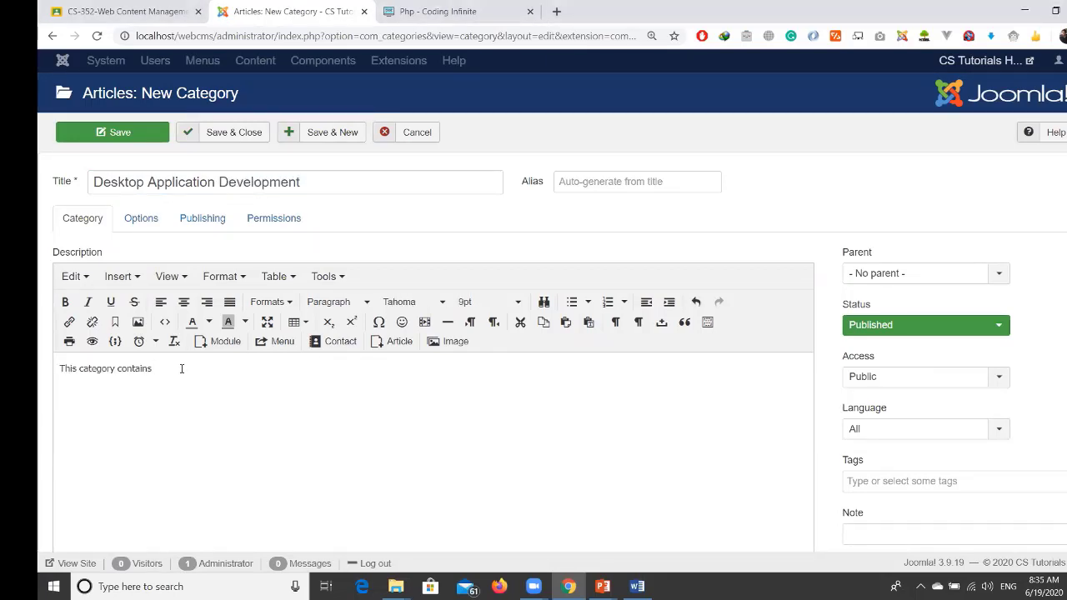
pyautogui.write('articles related to Desktop Apps')
pyautogui.click(310, 135)
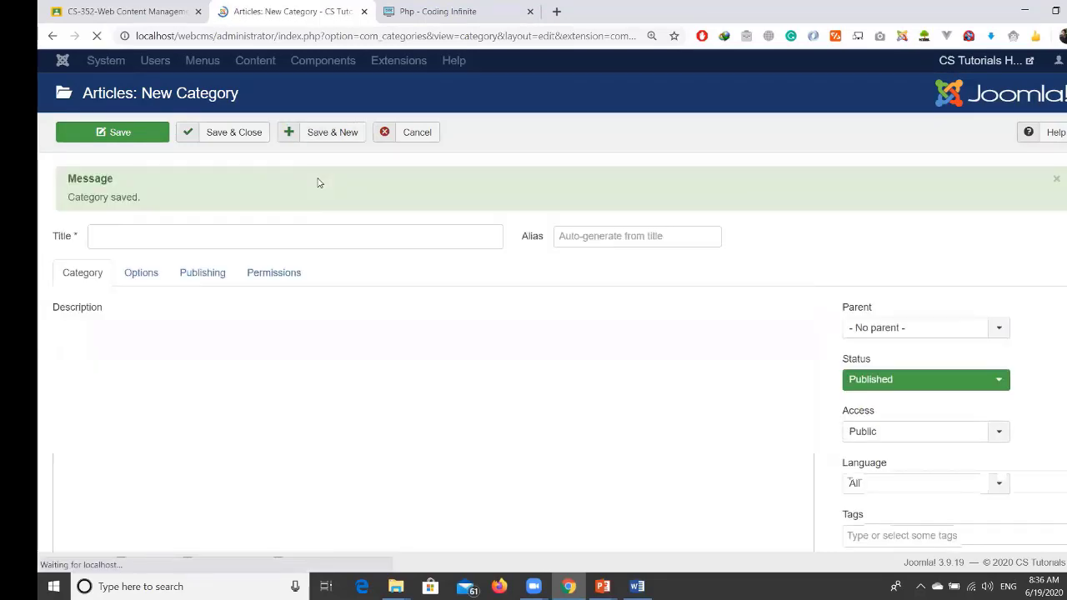
# - Add the 'Mobile Apps Development' category, described as 'This category contains articles related to mobile apps', and close
pyautogui.click(317, 235)
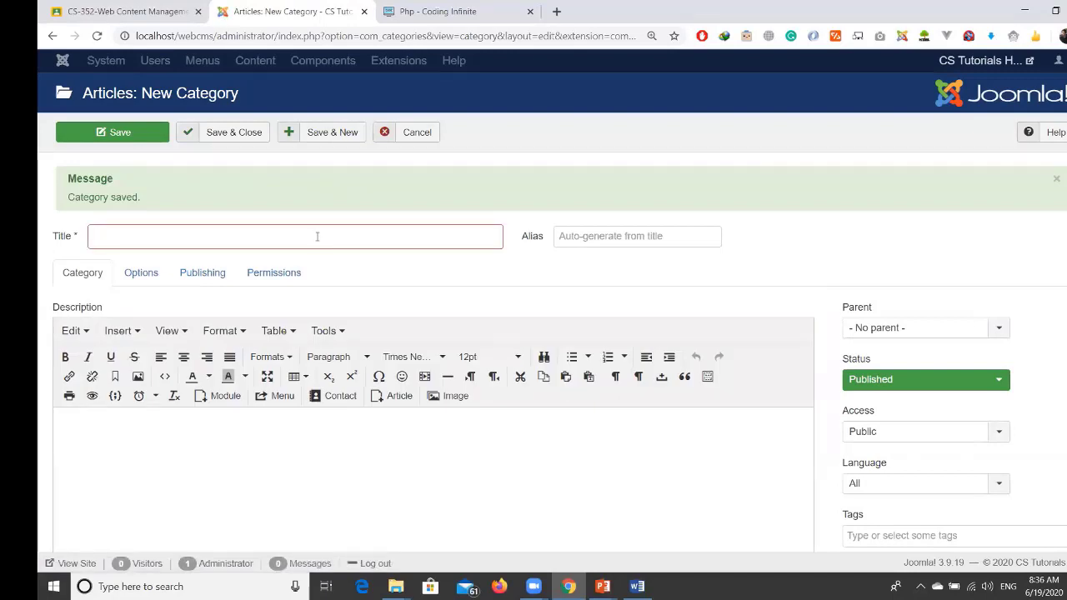
pyautogui.write('Mobile App')
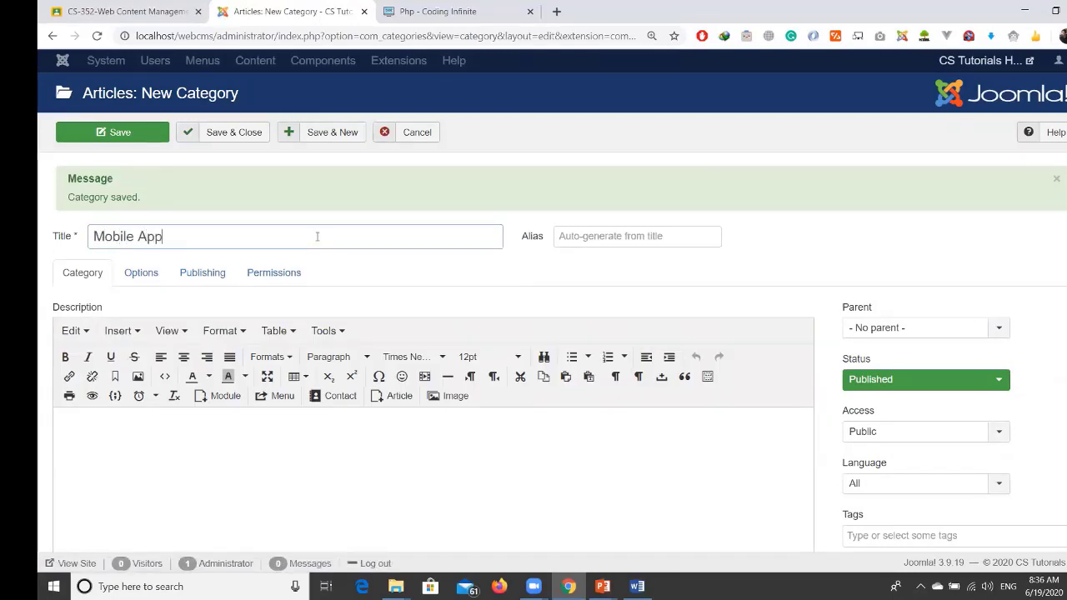
pyautogui.write('s Development')
pyautogui.click(148, 453)
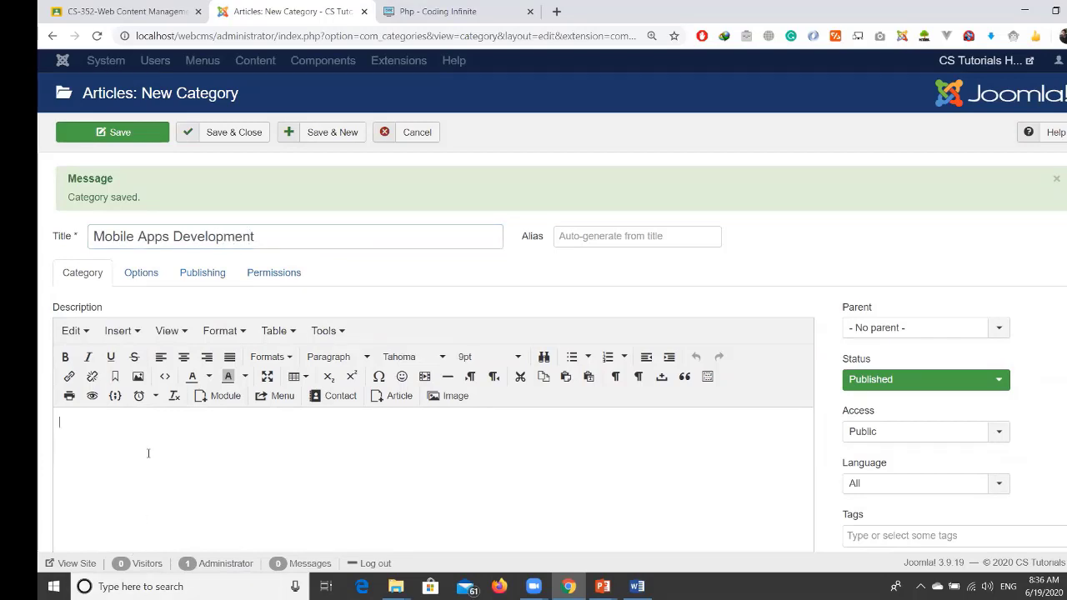
pyautogui.write('This category conta')
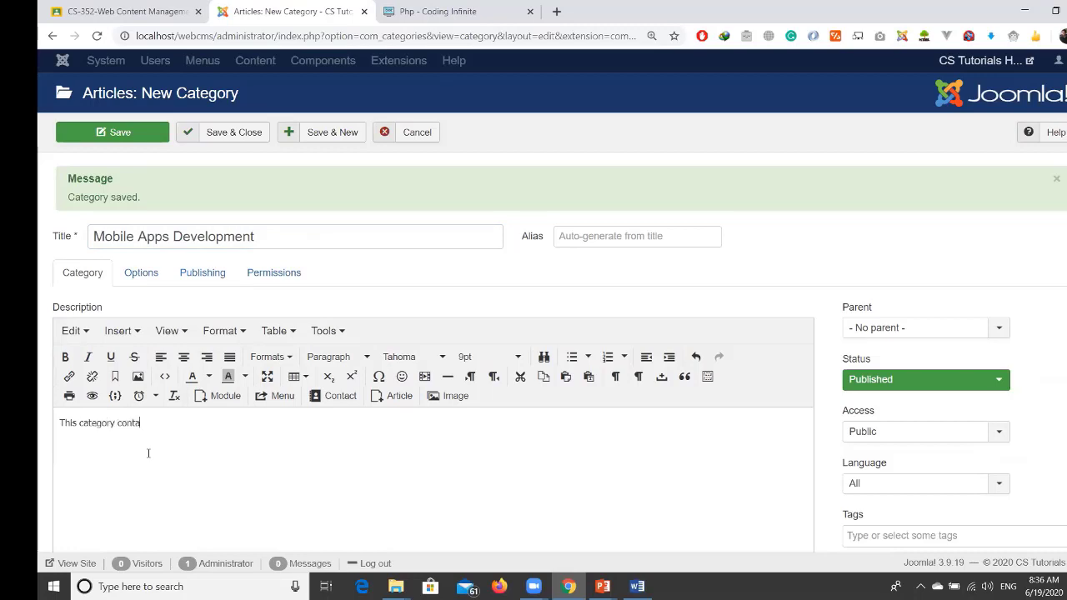
pyautogui.write('ins articles related to mo')
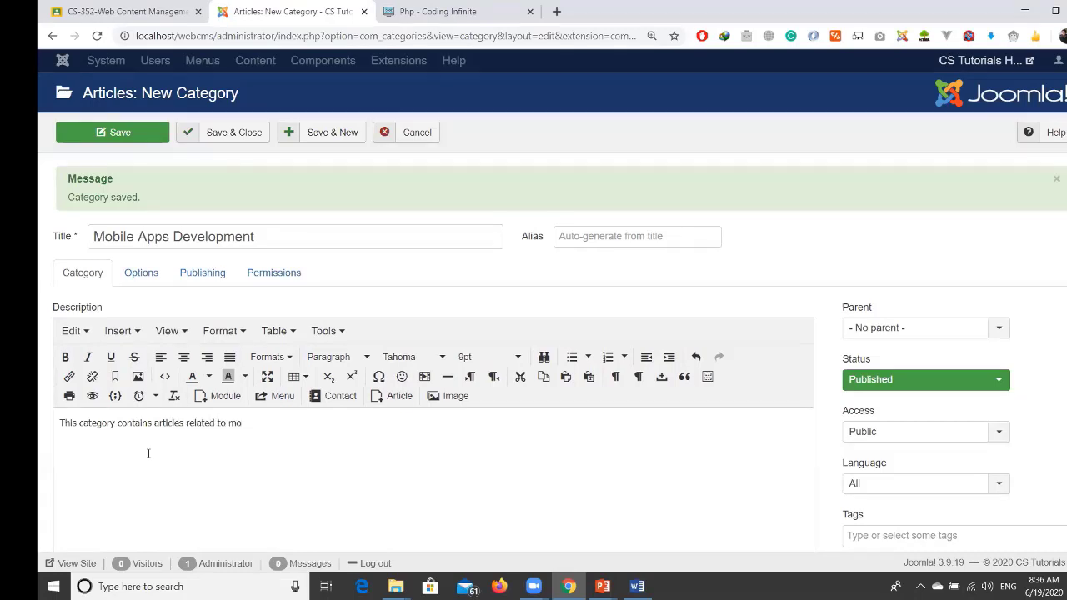
pyautogui.write('bile apps')
pyautogui.click(236, 136)
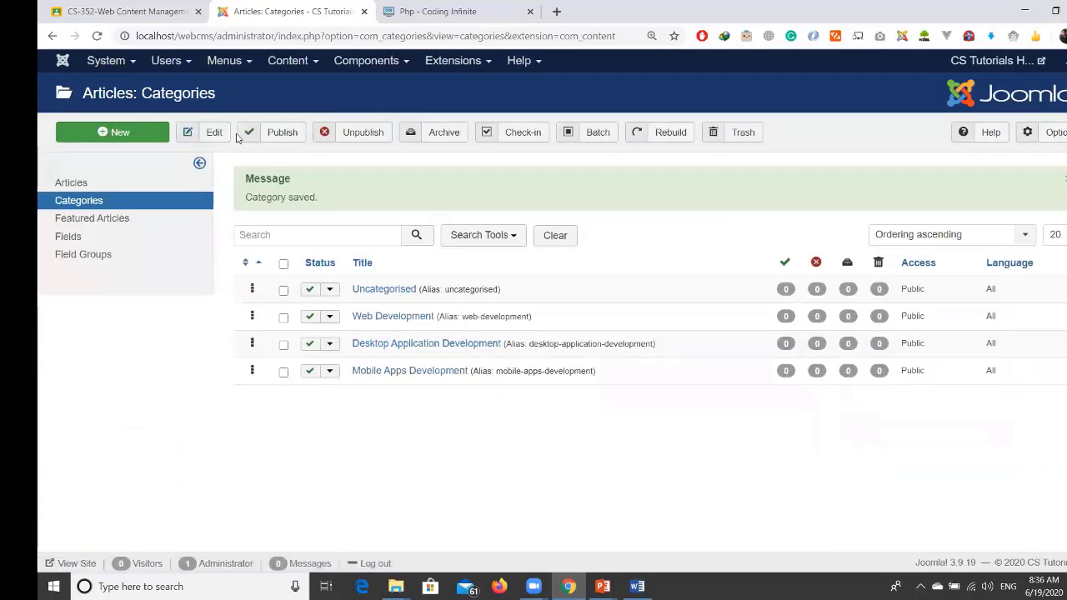
pyautogui.moveTo(603, 586)
pyautogui.click(572, 525)
pyautogui.scroll(3, 459, 425)
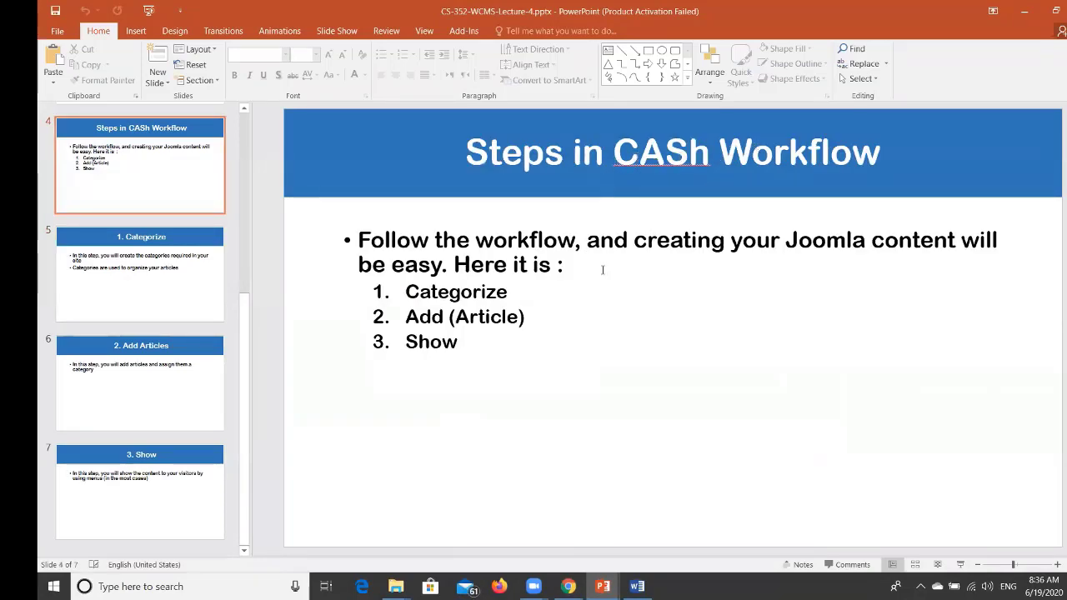
pyautogui.moveTo(406, 292); pyautogui.dragTo(522, 286)
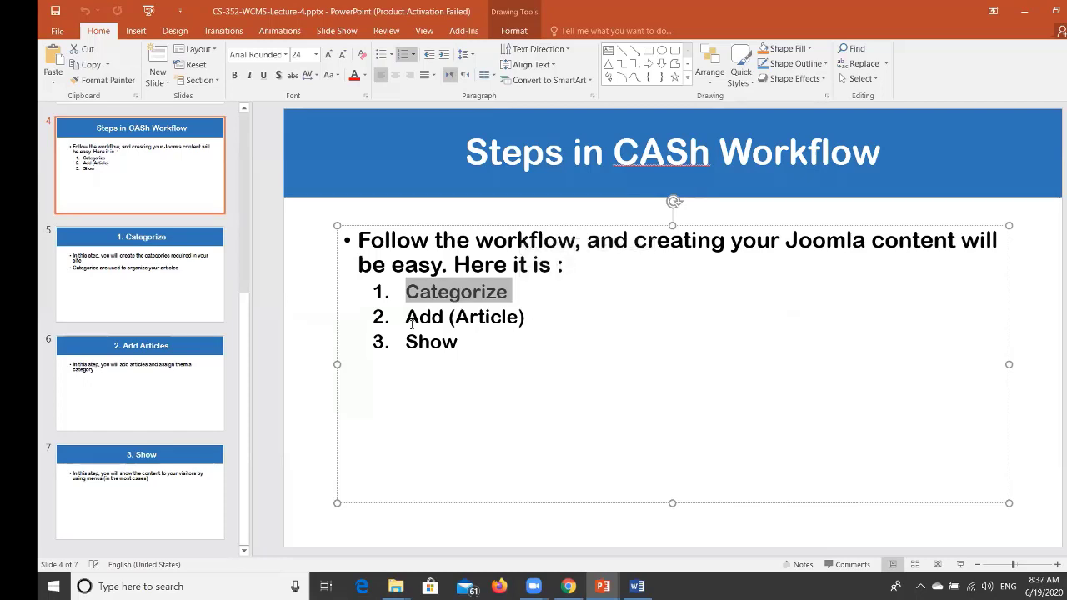
pyautogui.moveTo(406, 318); pyautogui.dragTo(524, 323)
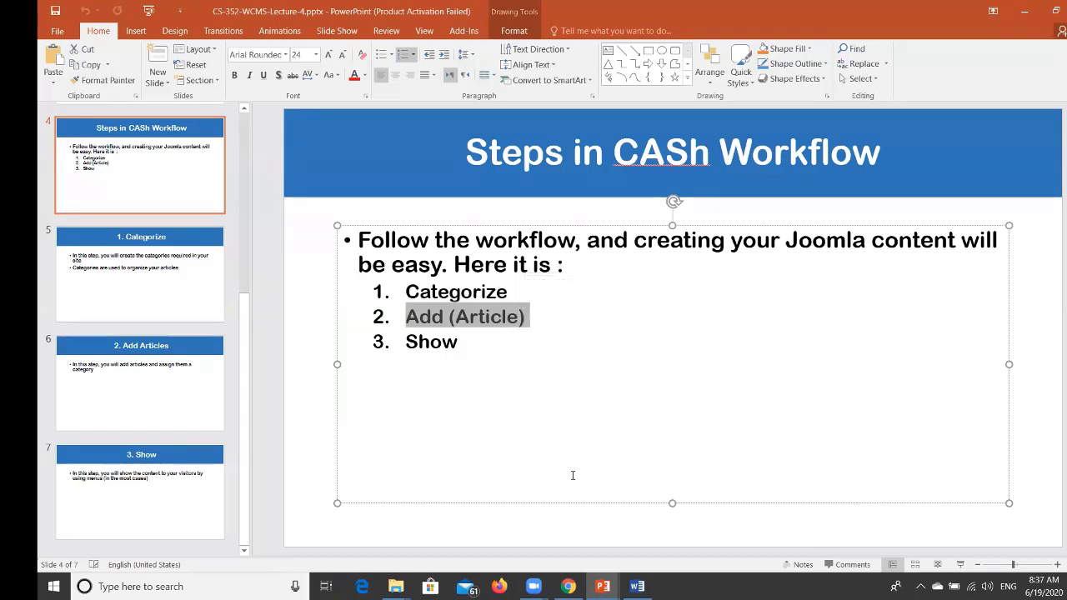
pyautogui.click(568, 586)
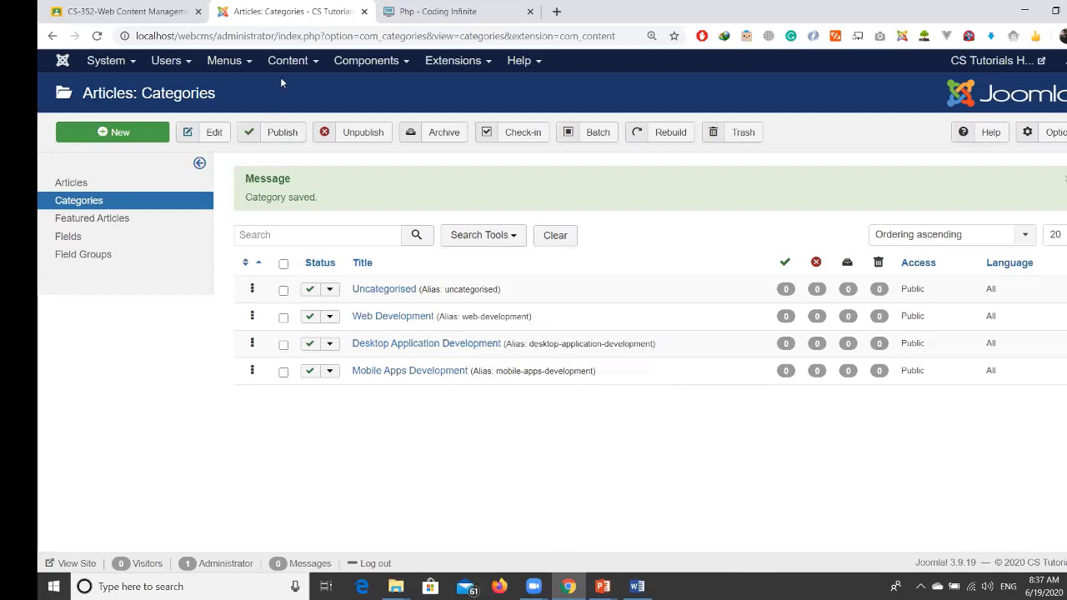
# - Go to the System > Control Panel dashboard showing the latest category actions
pyautogui.click(298, 67)
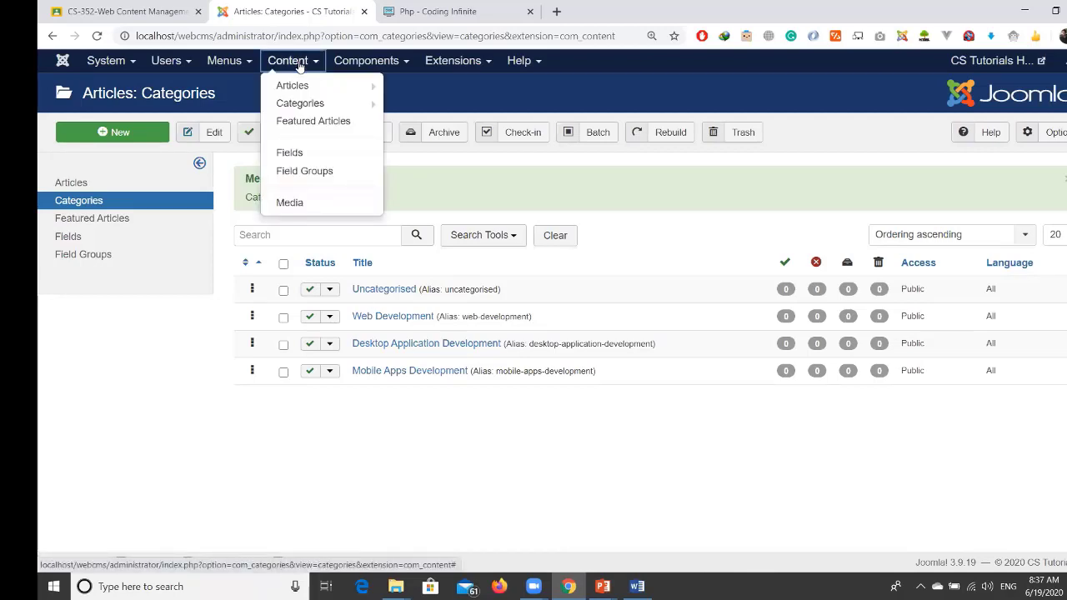
pyautogui.click(108, 62)
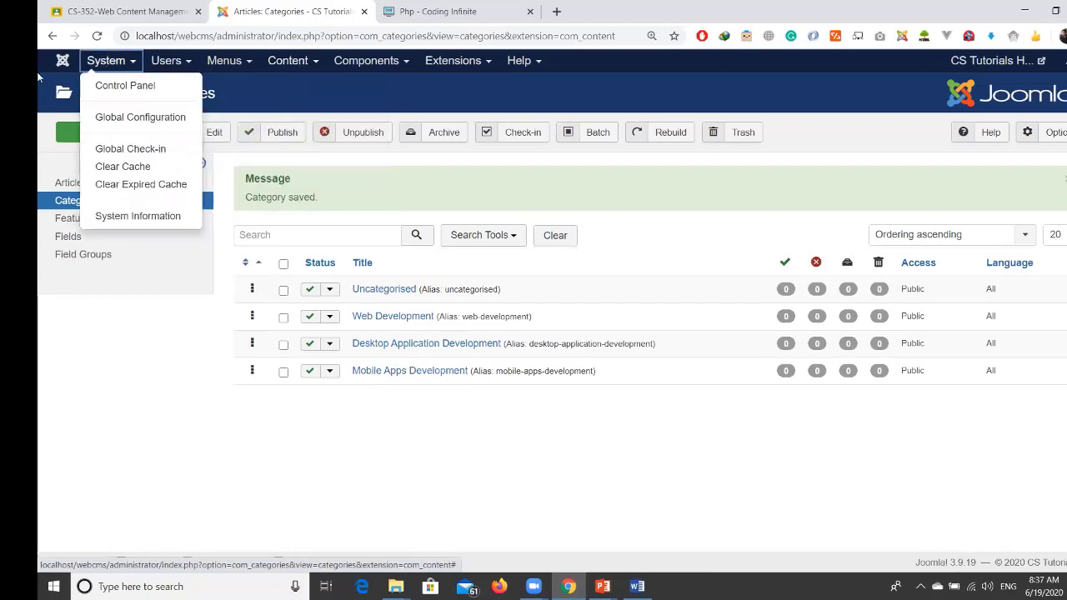
pyautogui.click(115, 87)
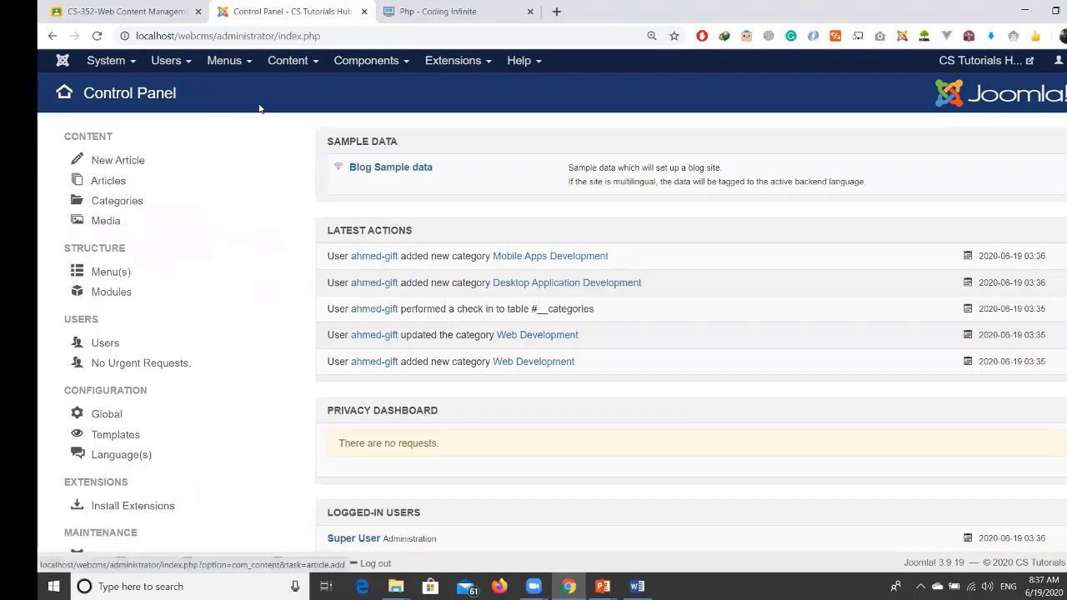
# - Open a blank article form through Content > Articles > Add New Article
pyautogui.click(288, 61)
pyautogui.moveTo(317, 85)
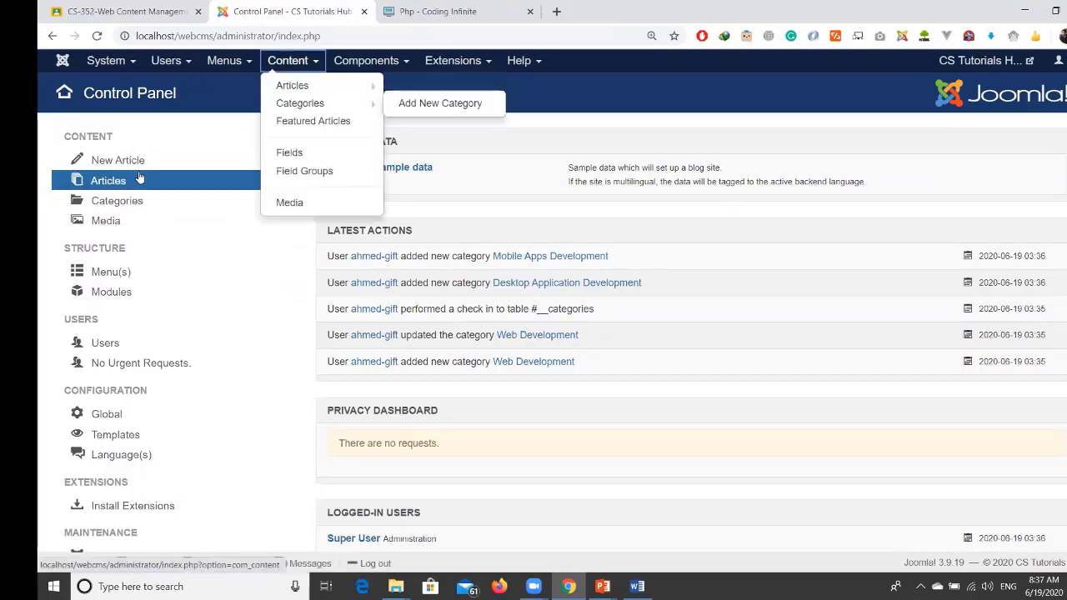
pyautogui.click(298, 64)
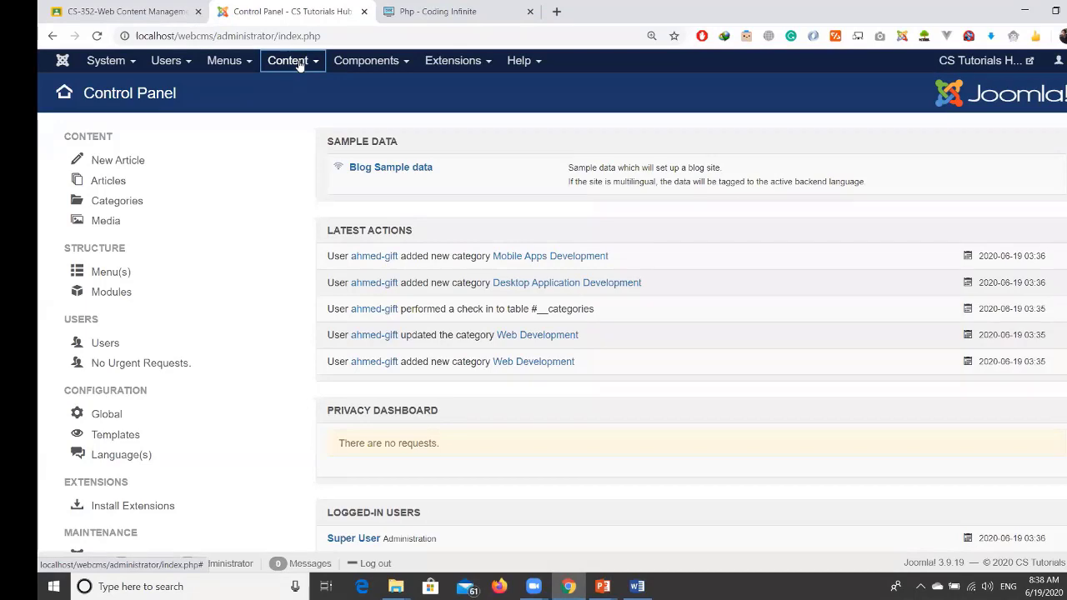
pyautogui.click(298, 65)
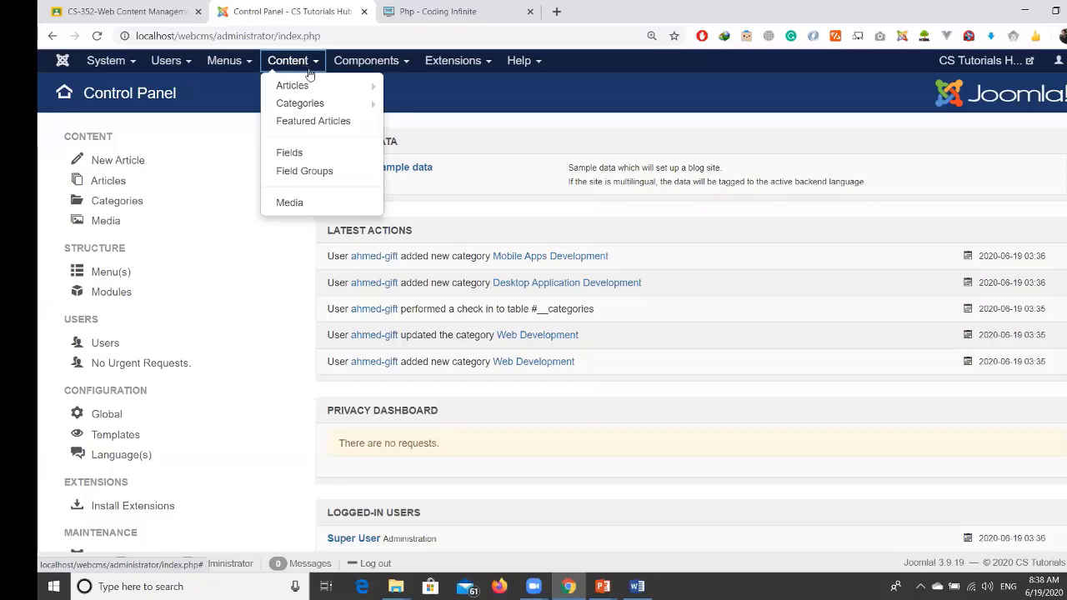
pyautogui.moveTo(311, 87)
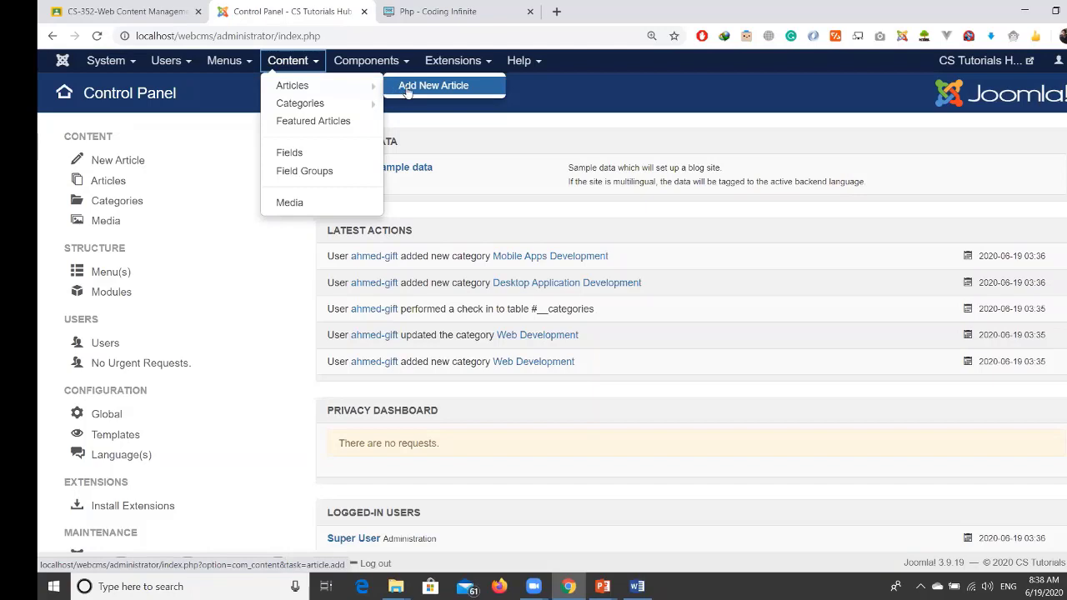
pyautogui.click(407, 87)
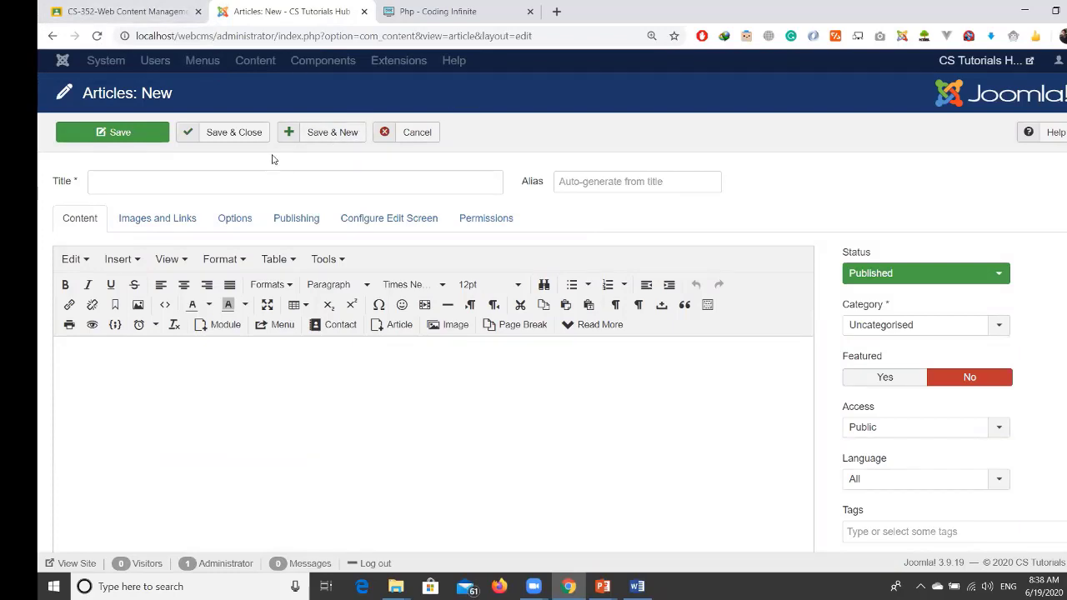
pyautogui.click(266, 180)
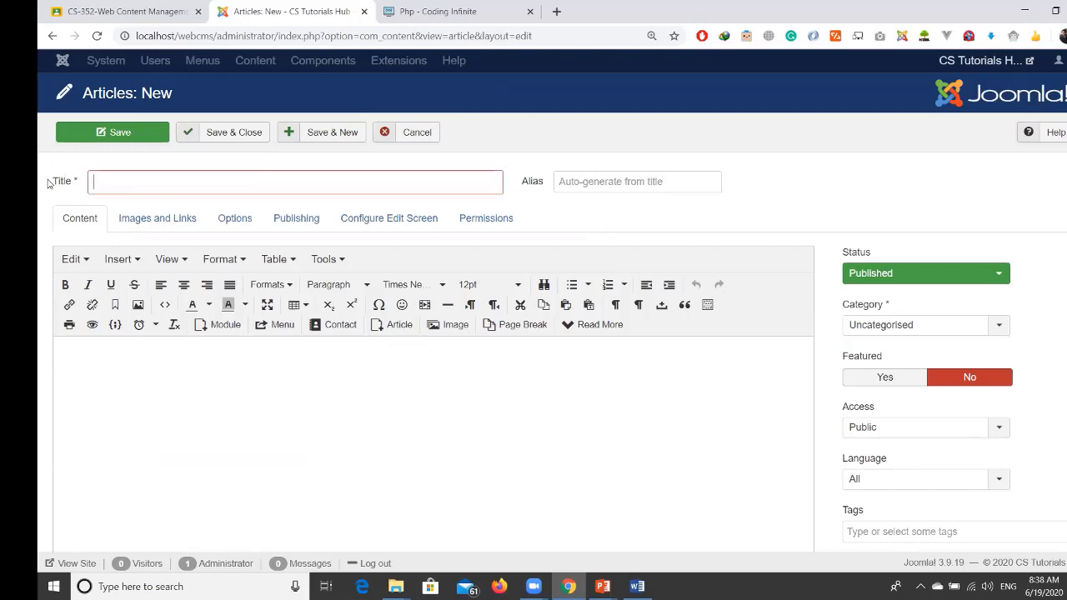
pyautogui.hotkey('ctrl', '+')
pyautogui.hotkey('ctrl', '+')
pyautogui.hotkey('ctrl', '+')
pyautogui.hotkey('ctrl', '+')
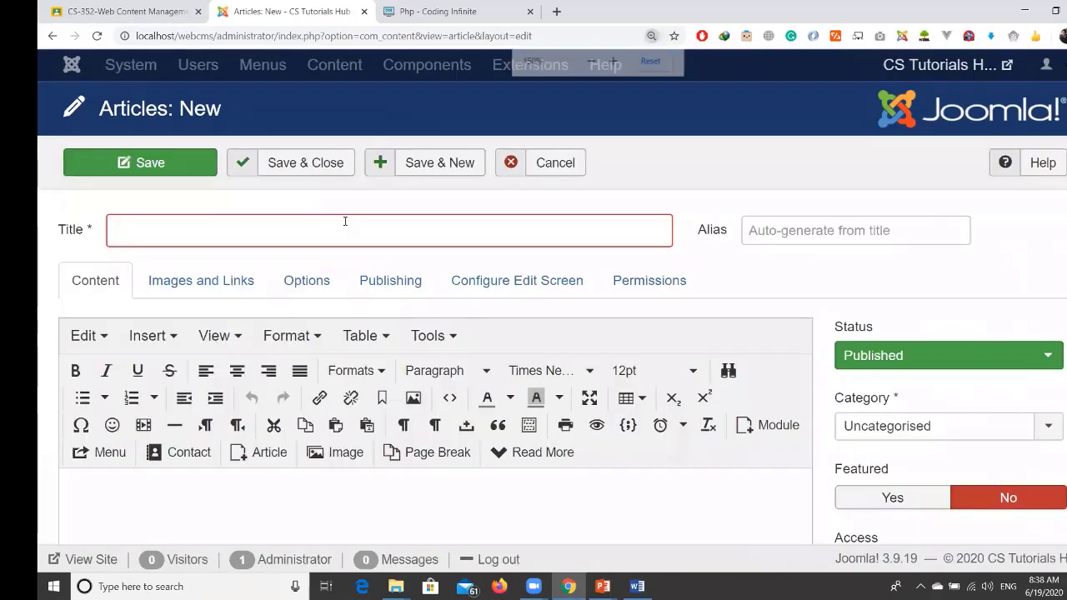
pyautogui.hotkey('ctrl', '-')
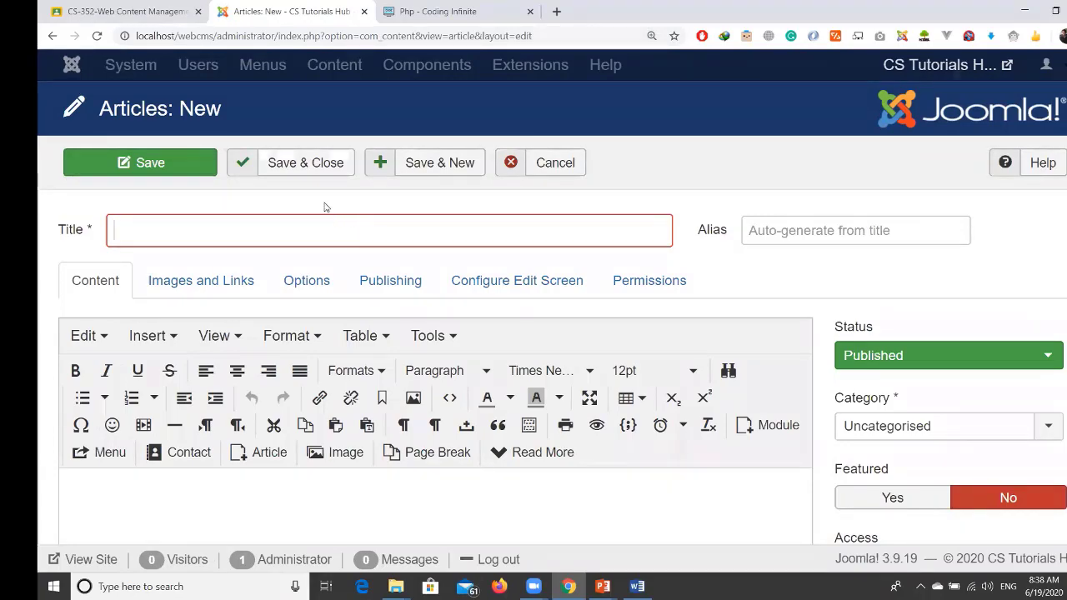
pyautogui.scroll(-3, 300, 219)
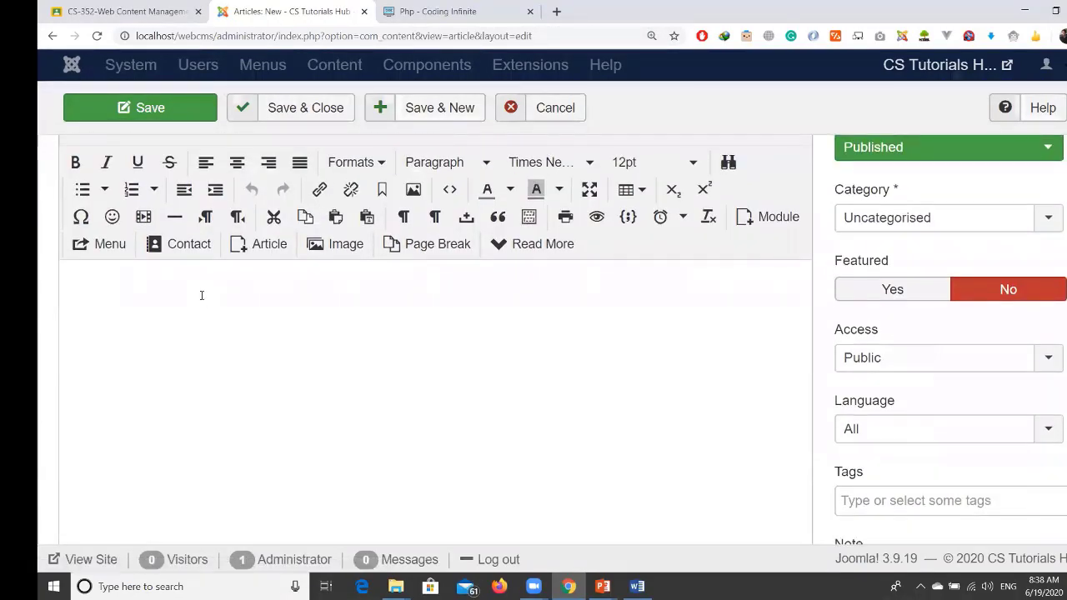
pyautogui.click(201, 292)
pyautogui.scroll(-2, 227, 269)
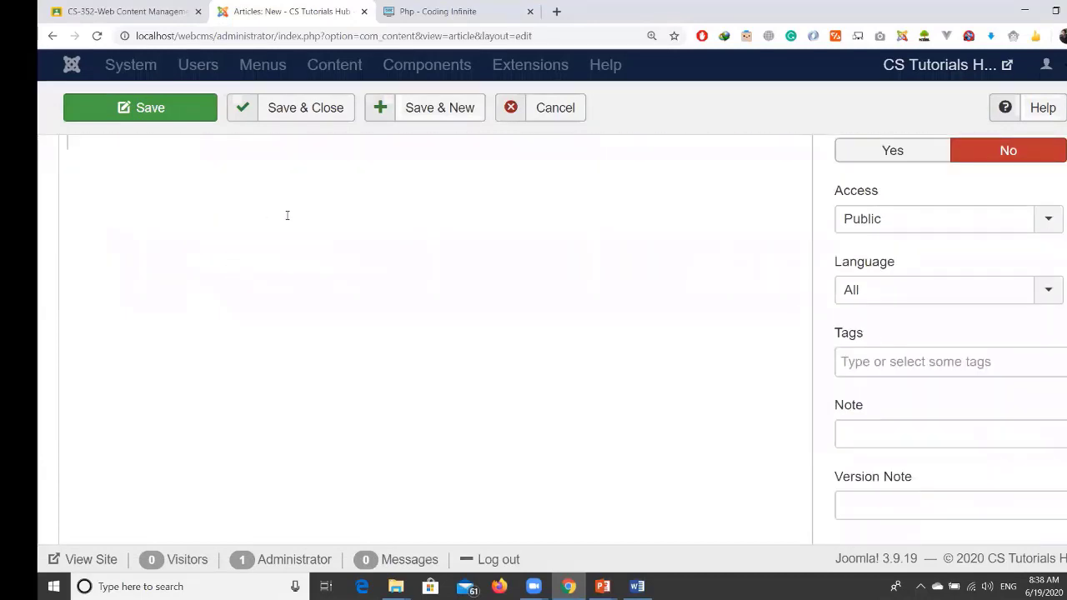
pyautogui.scroll(-3, 290, 223)
pyautogui.scroll(5, 313, 263)
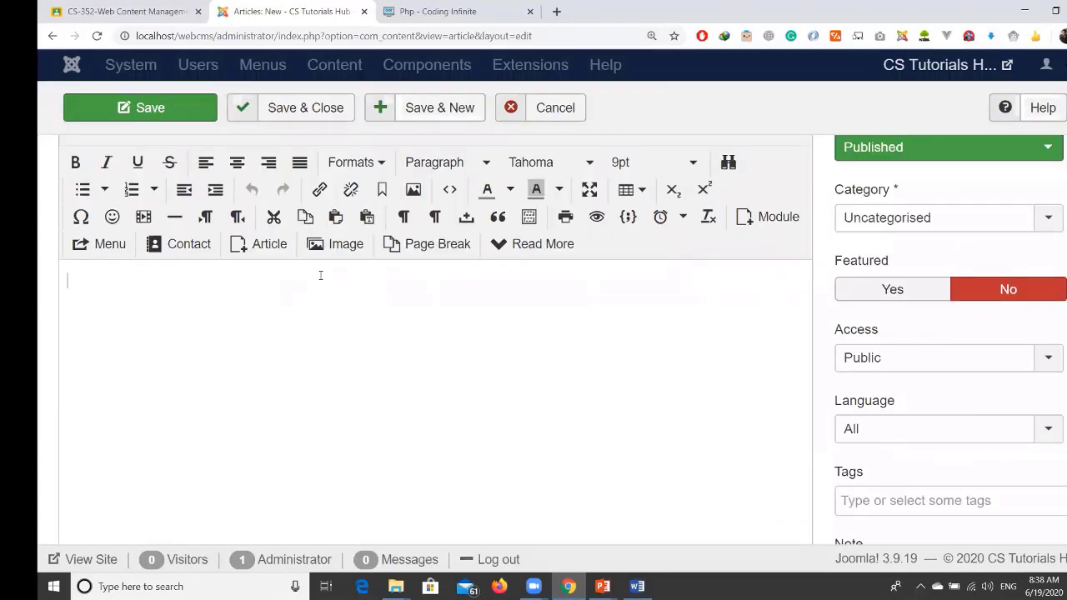
pyautogui.hotkey('ctrl', '-')
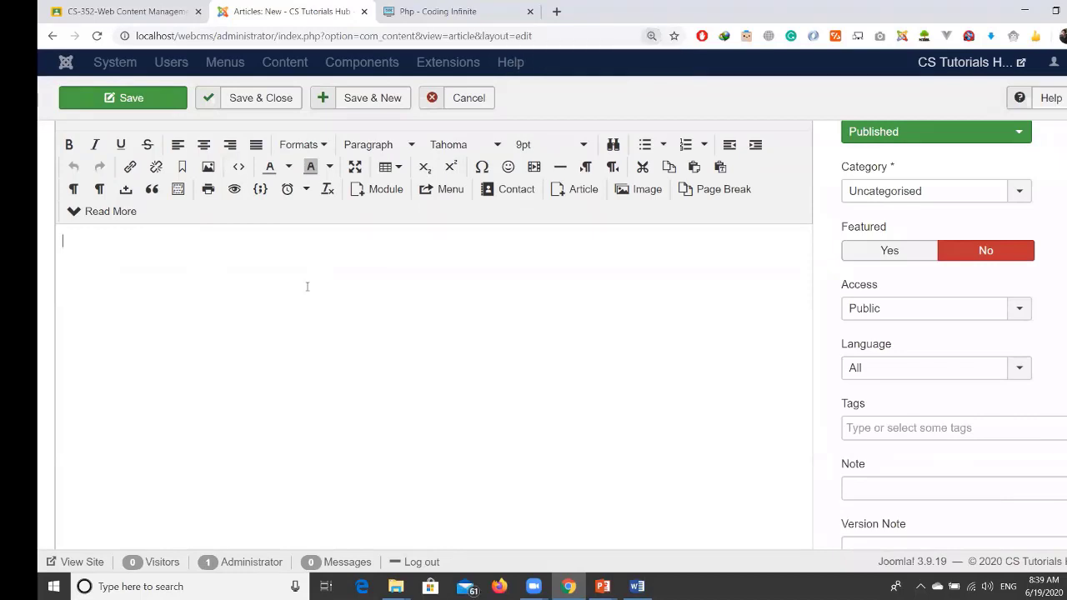
pyautogui.scroll(2, 305, 286)
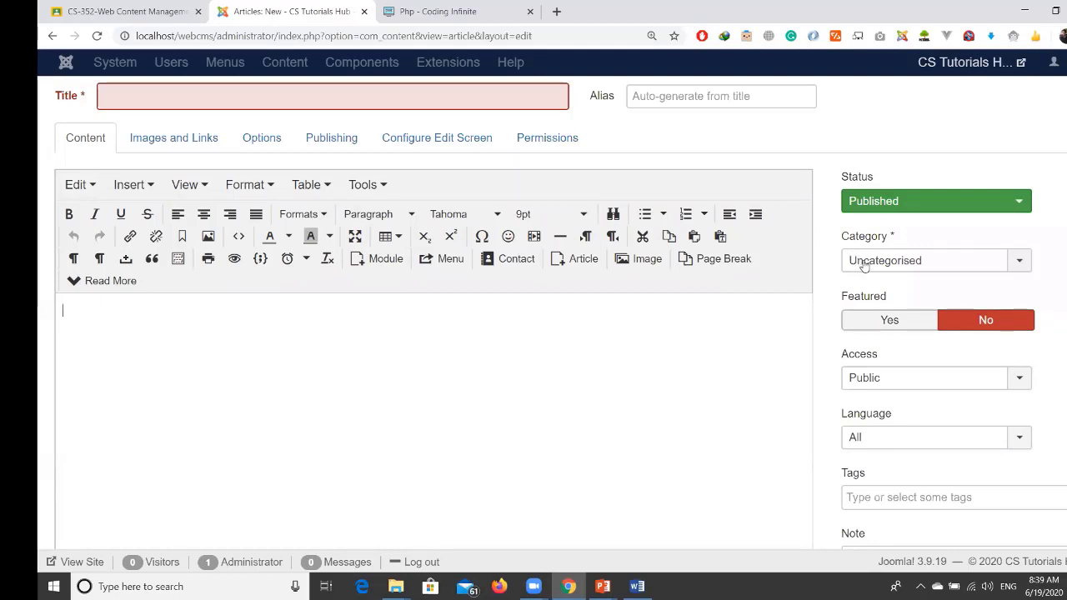
pyautogui.click(865, 263)
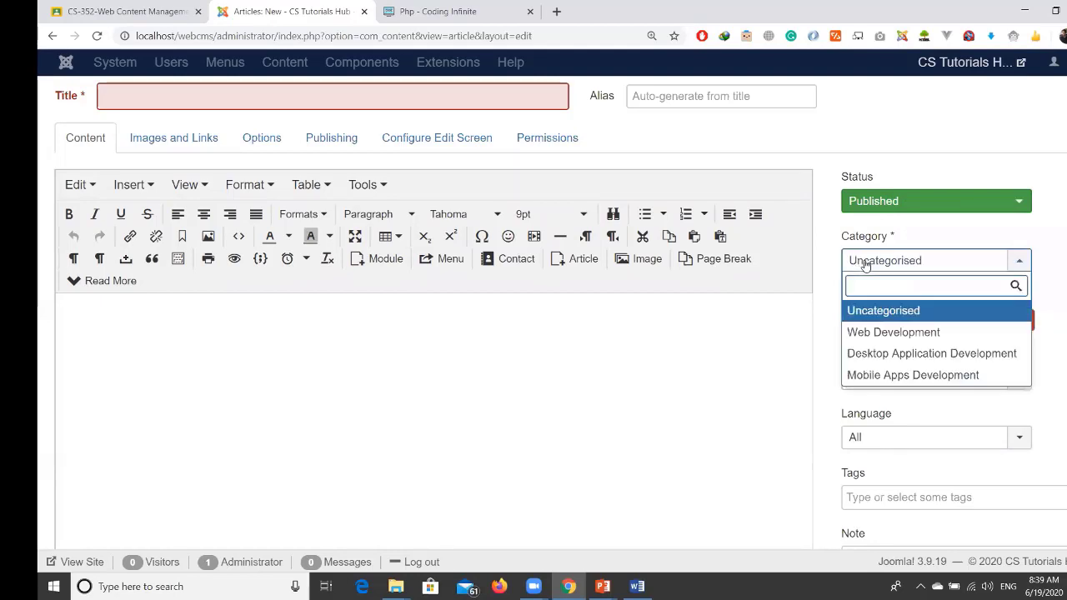
pyautogui.click(866, 264)
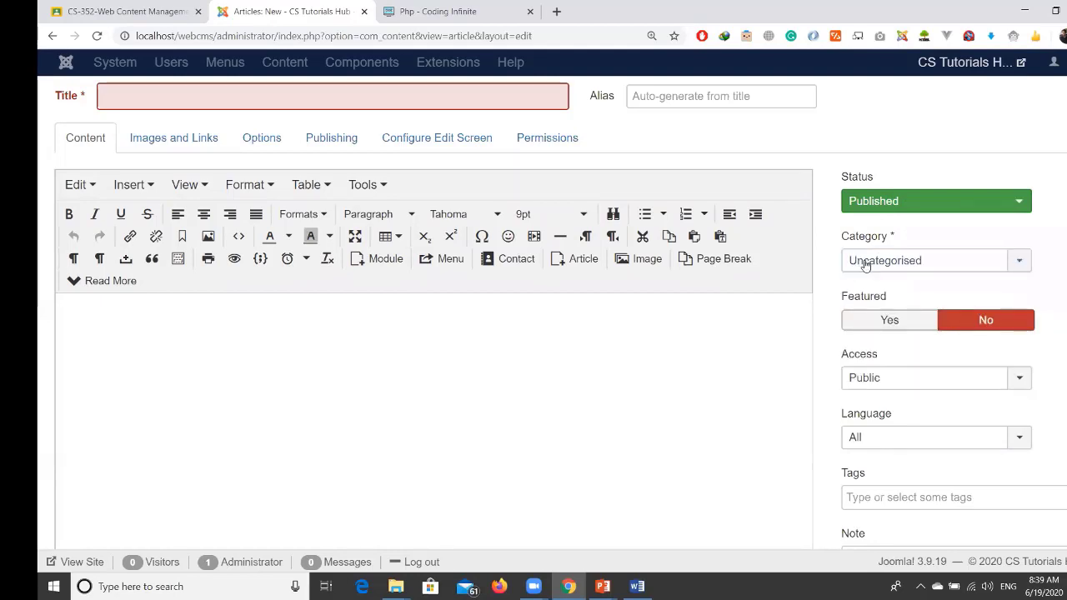
pyautogui.click(866, 263)
pyautogui.click(865, 264)
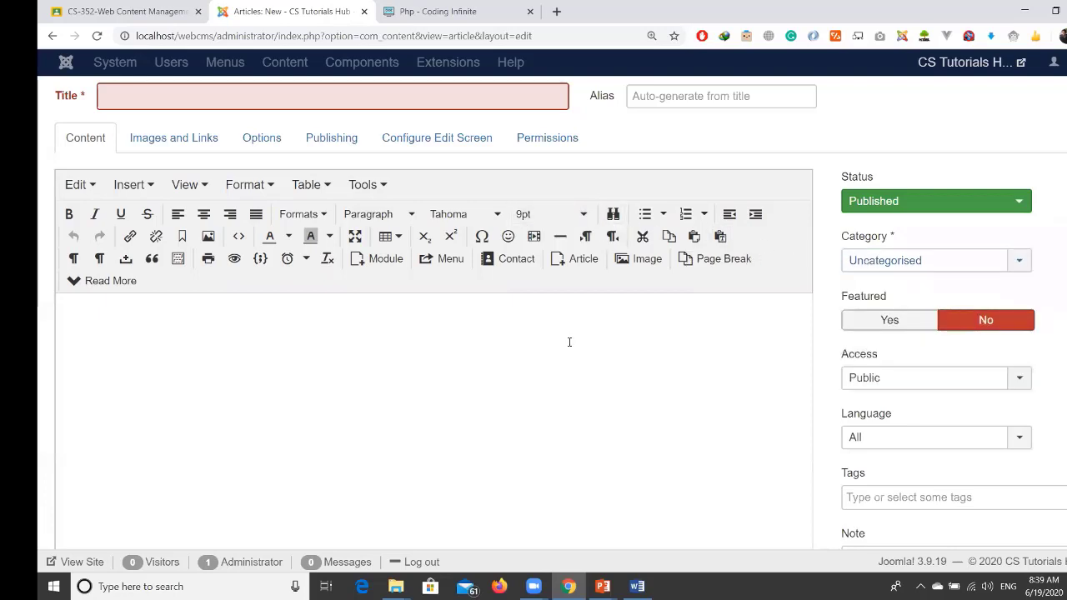
pyautogui.scroll(3, 503, 381)
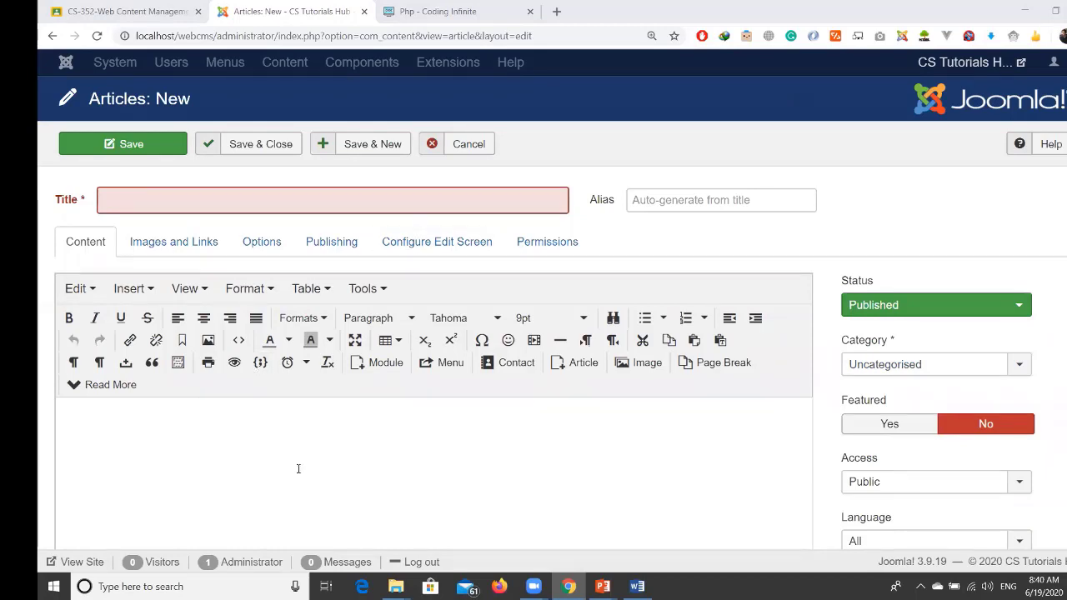
pyautogui.click(468, 9)
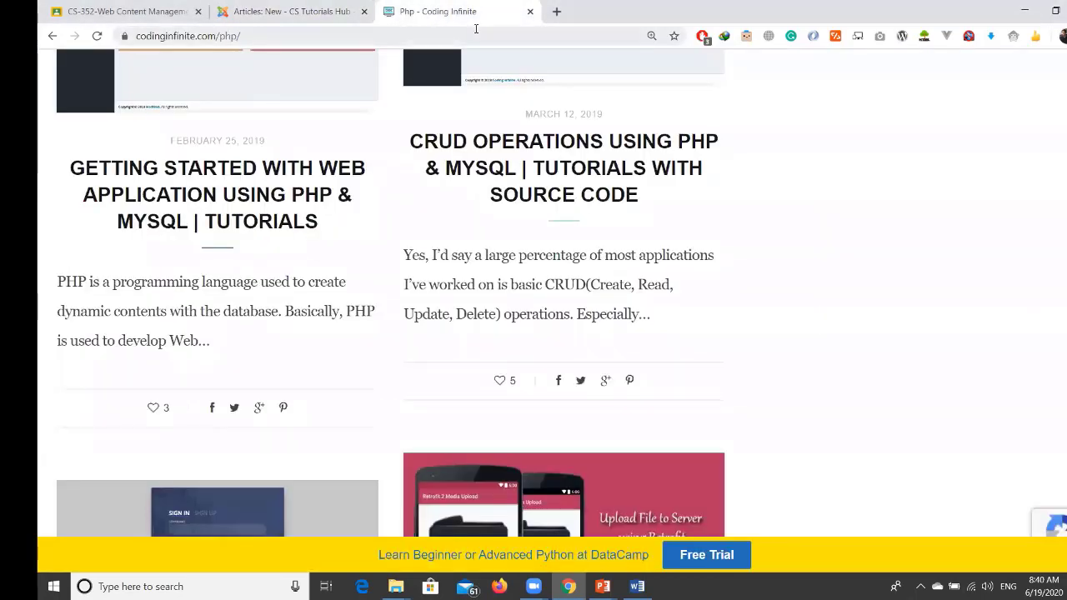
# - Load github.com in the third tab in place of the PHP blog
pyautogui.click(476, 31)
pyautogui.write('github.com')
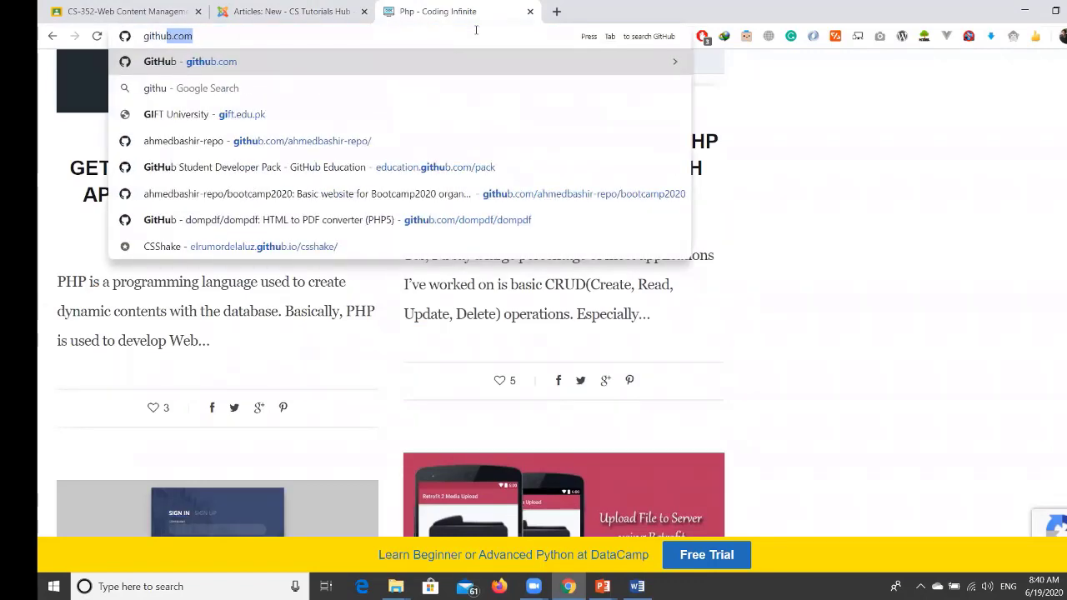
pyautogui.press('Return')
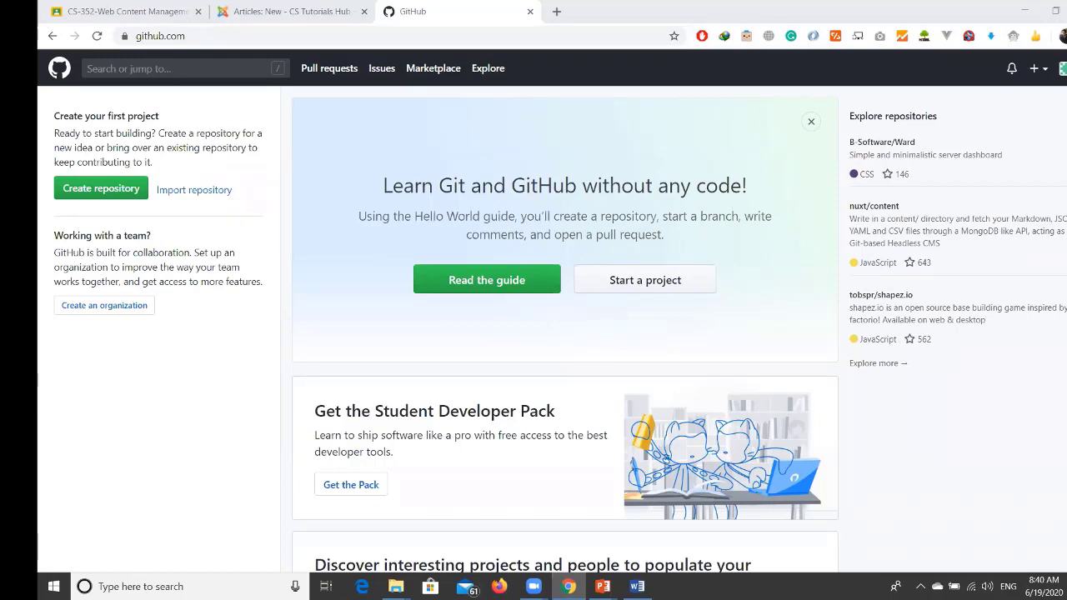
pyautogui.hotkey('ctrl', '+')
pyautogui.hotkey('ctrl', '+')
pyautogui.hotkey('ctrl', '+')
pyautogui.hotkey('ctrl', '+')
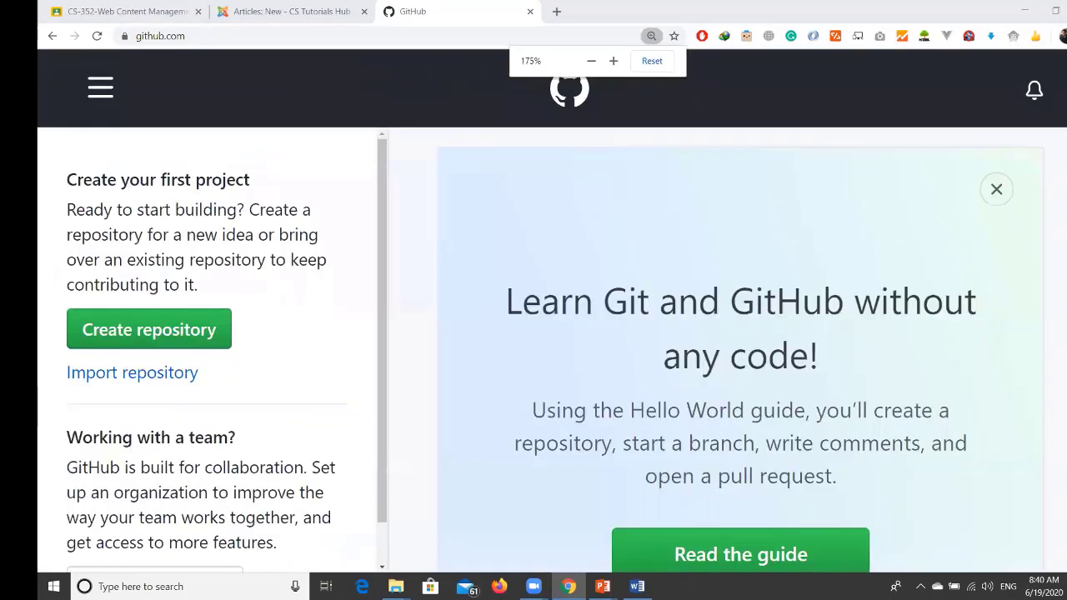
pyautogui.hotkey('ctrl', '-')
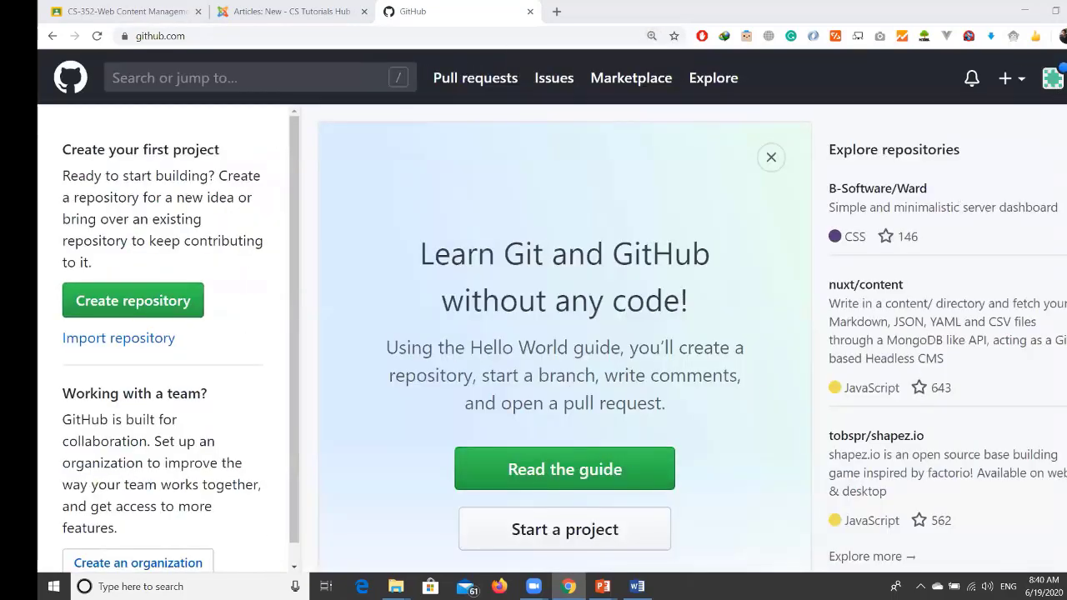
# - Go to your own GitHub profile and select its full web address
pyautogui.click(1052, 77)
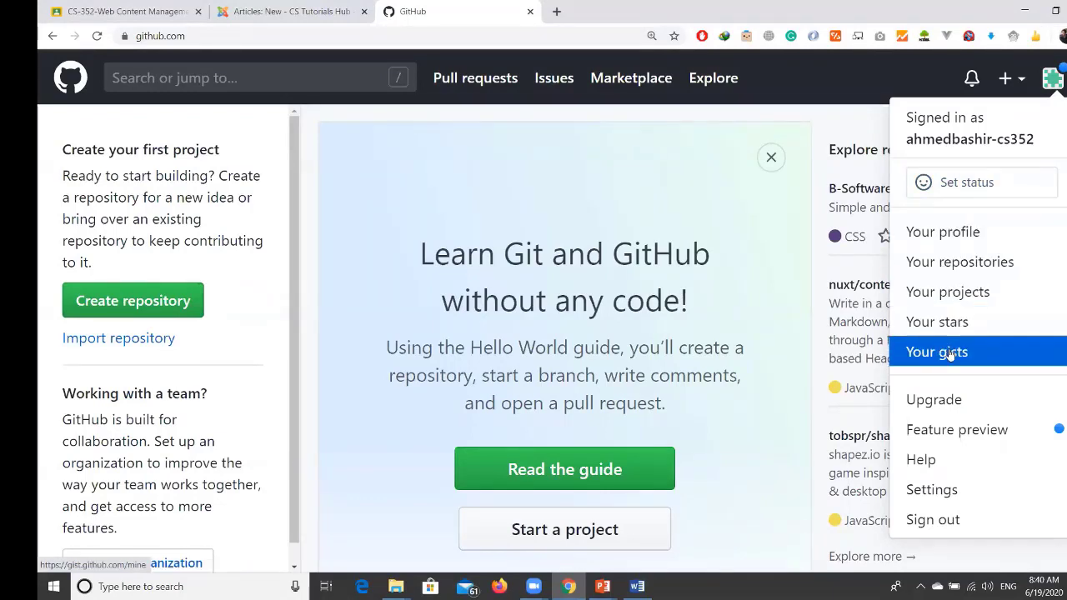
pyautogui.click(937, 243)
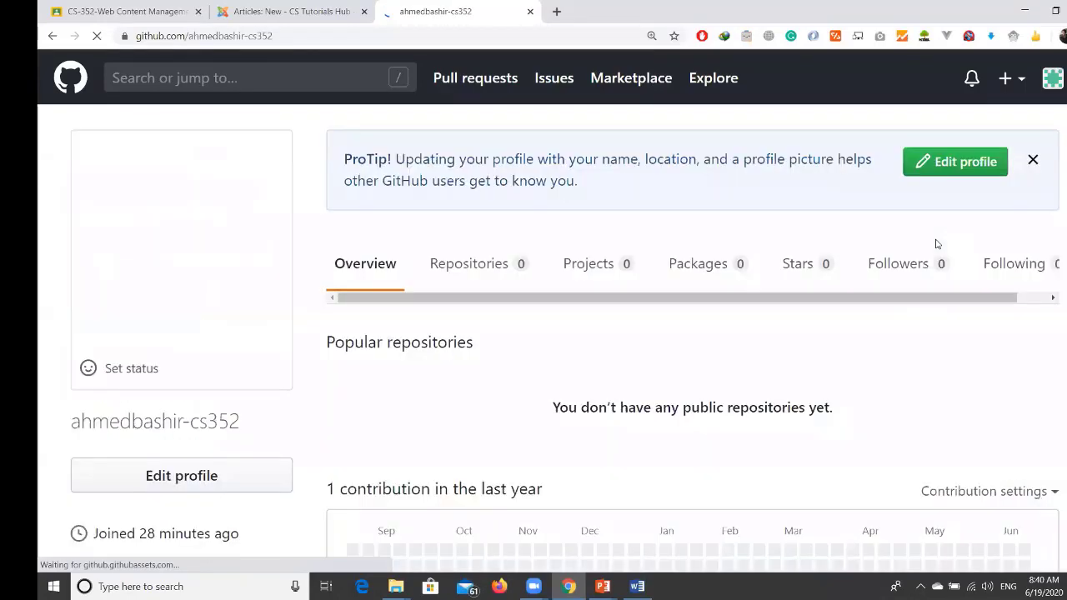
pyautogui.moveTo(274, 36); pyautogui.dragTo(125, 17)
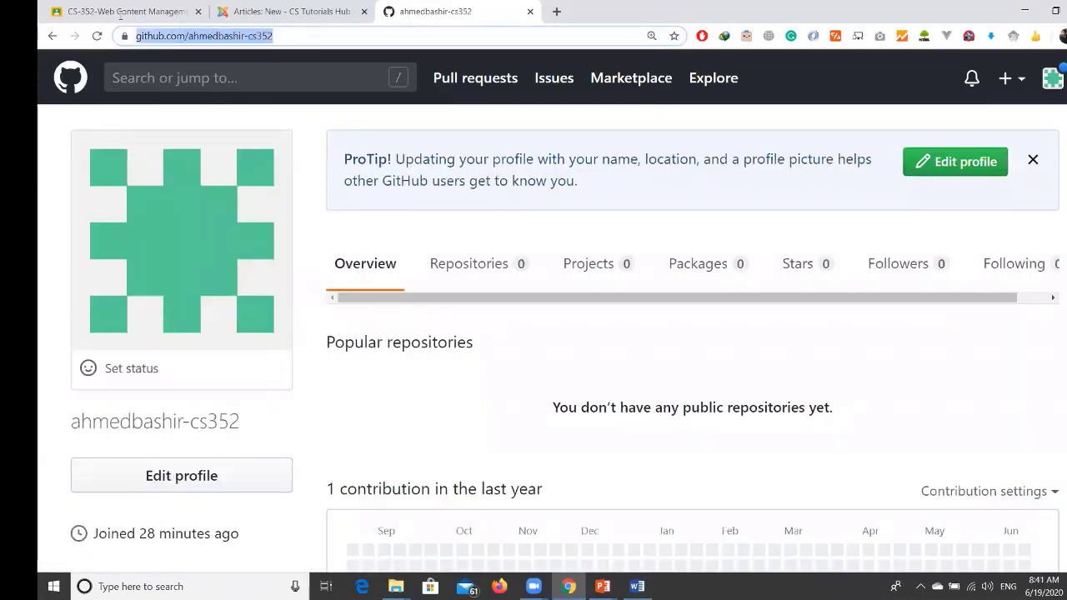
pyautogui.click(314, 37)
pyautogui.moveTo(293, 35); pyautogui.dragTo(98, 36)
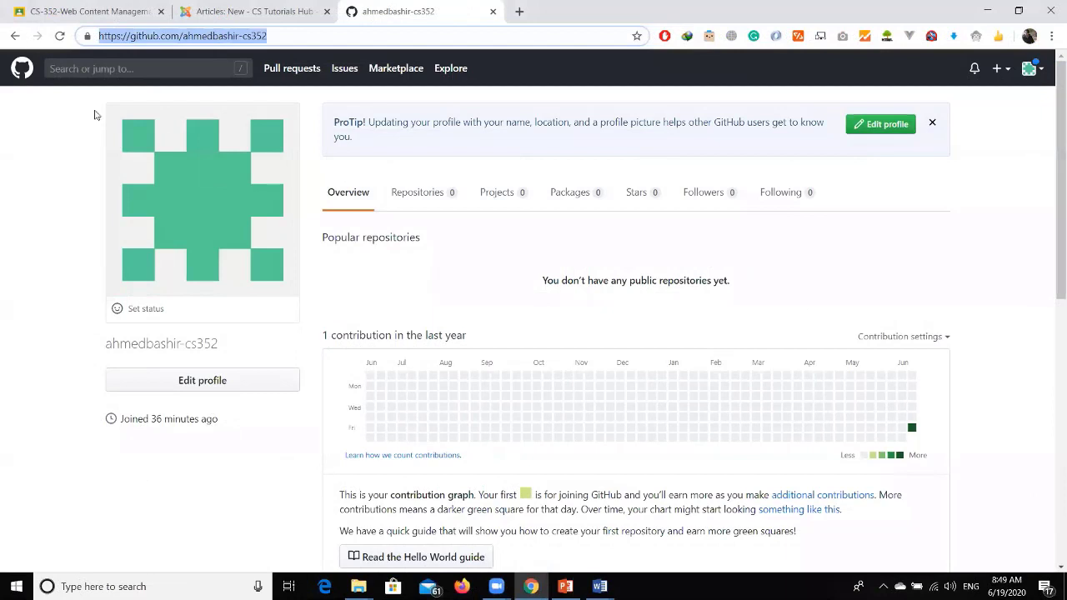
# - Show the updated CS-352 Classroom stream with the new Part-2 lecture post
pyautogui.click(93, 12)
pyautogui.scroll(3, 397, 388)
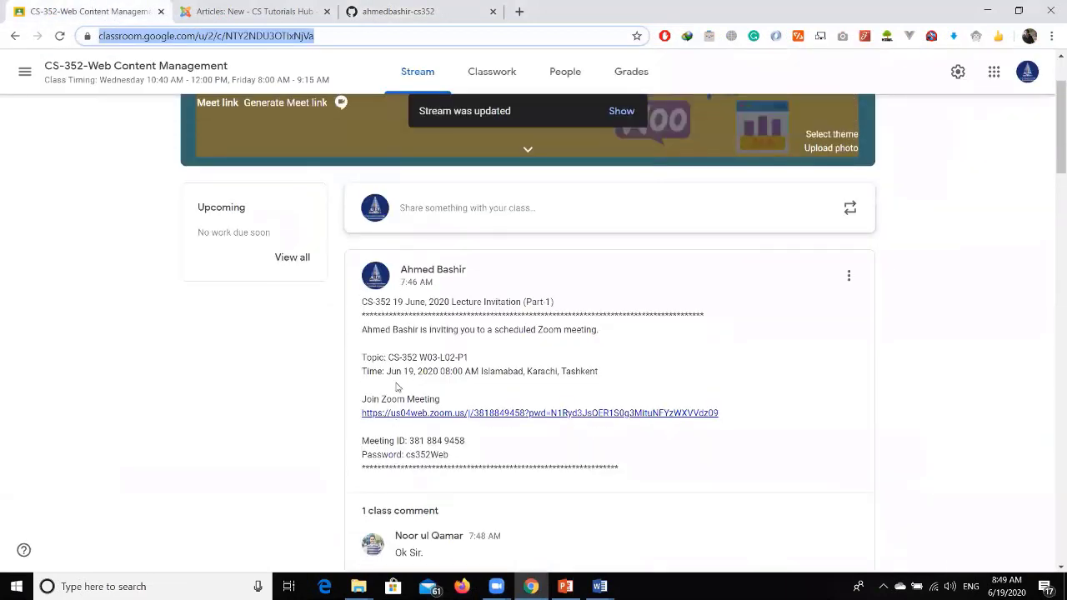
pyautogui.click(639, 112)
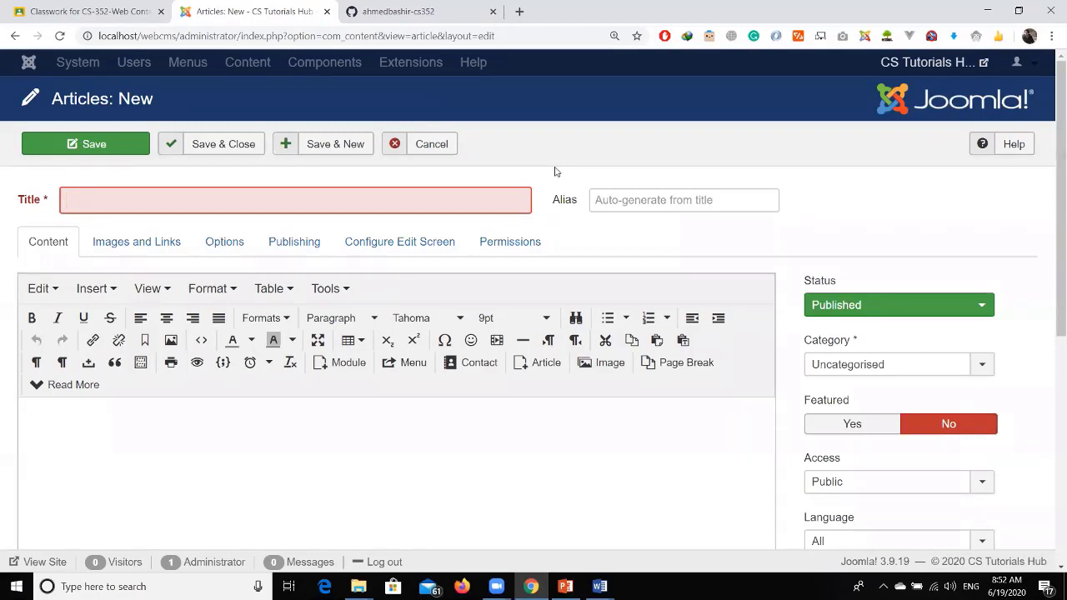
# - Title the article 'Introduction to GUI Programming' and place the caret in the empty body
pyautogui.scroll(-1, 556, 172)
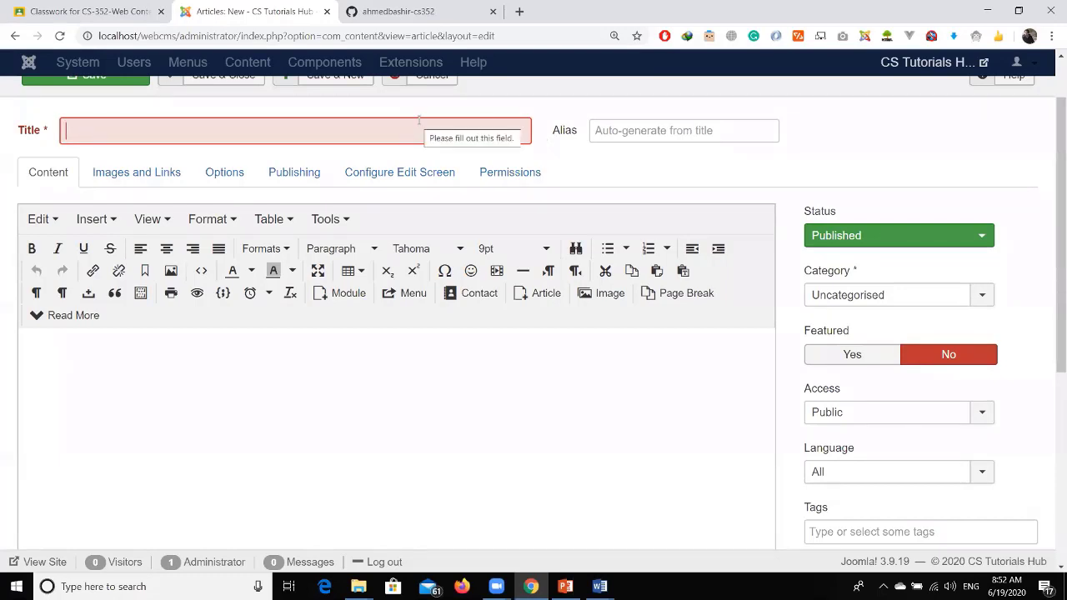
pyautogui.click(289, 395)
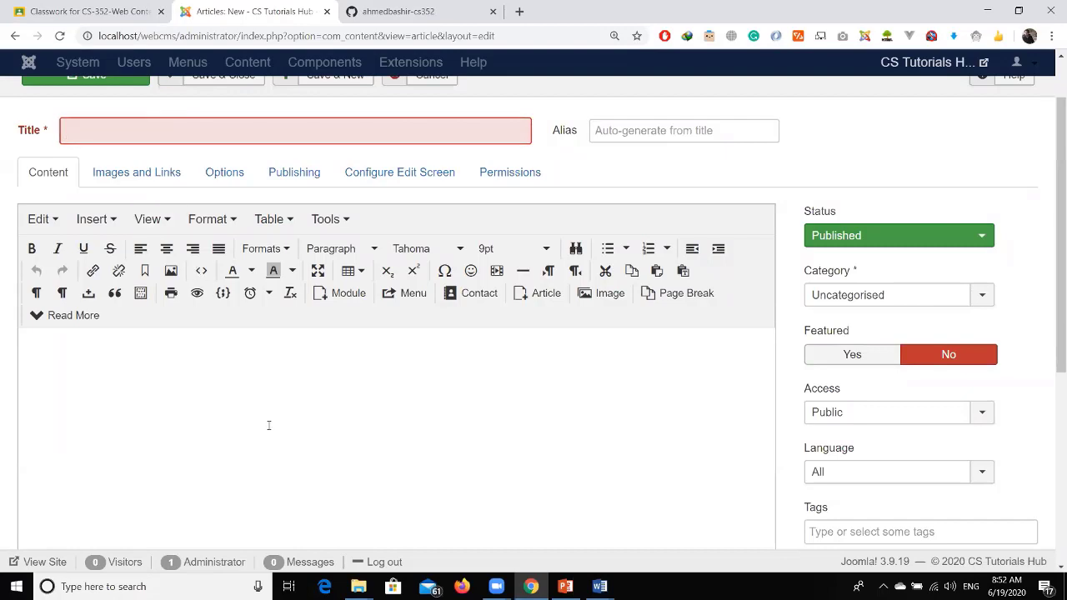
pyautogui.scroll(1, 268, 425)
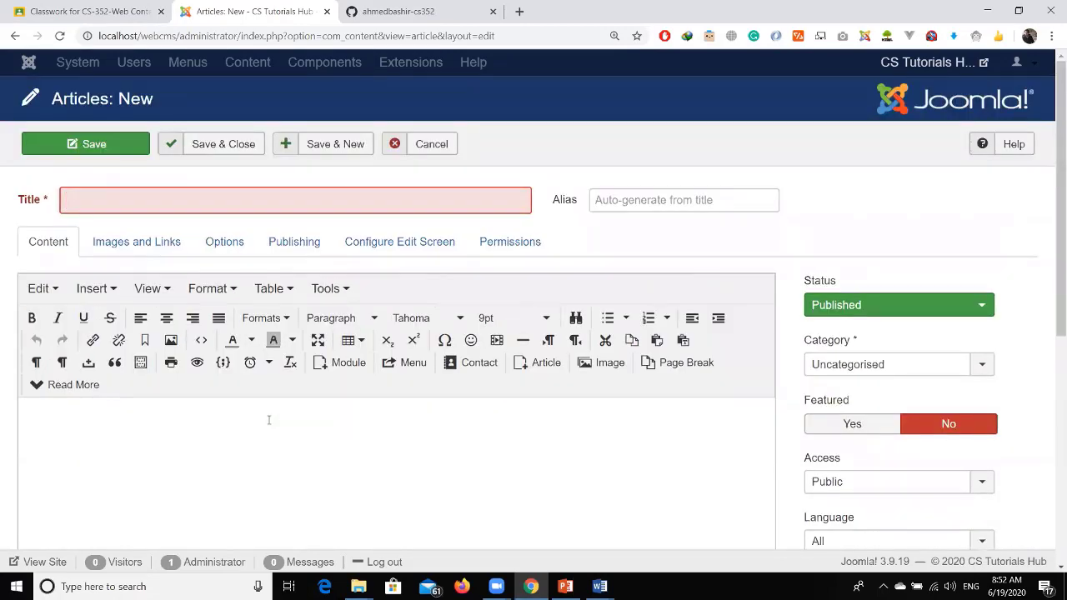
pyautogui.write('Introduc')
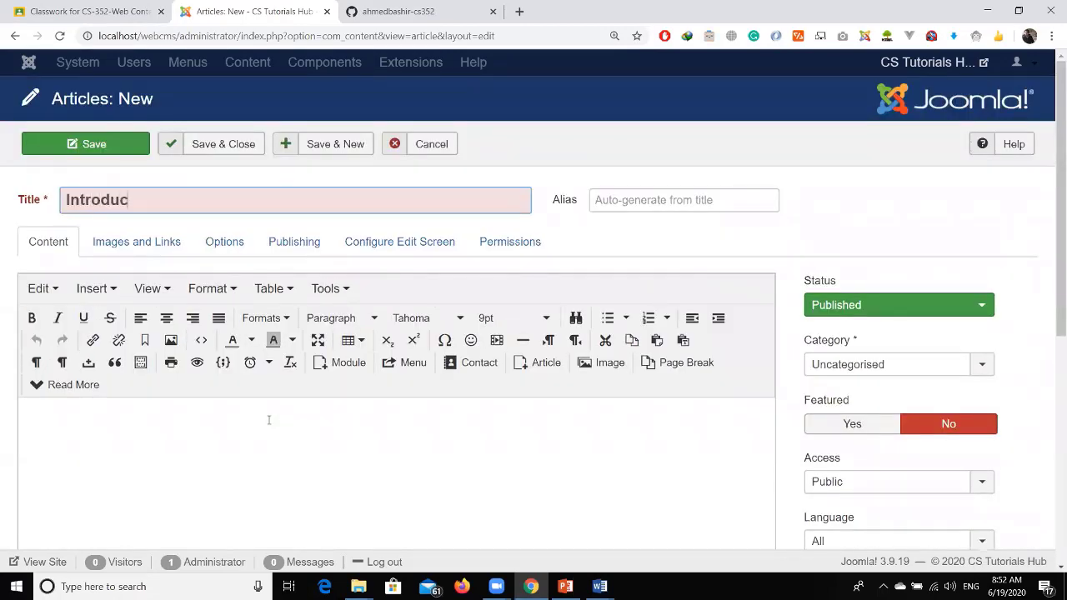
pyautogui.write('tion to GUI Programming')
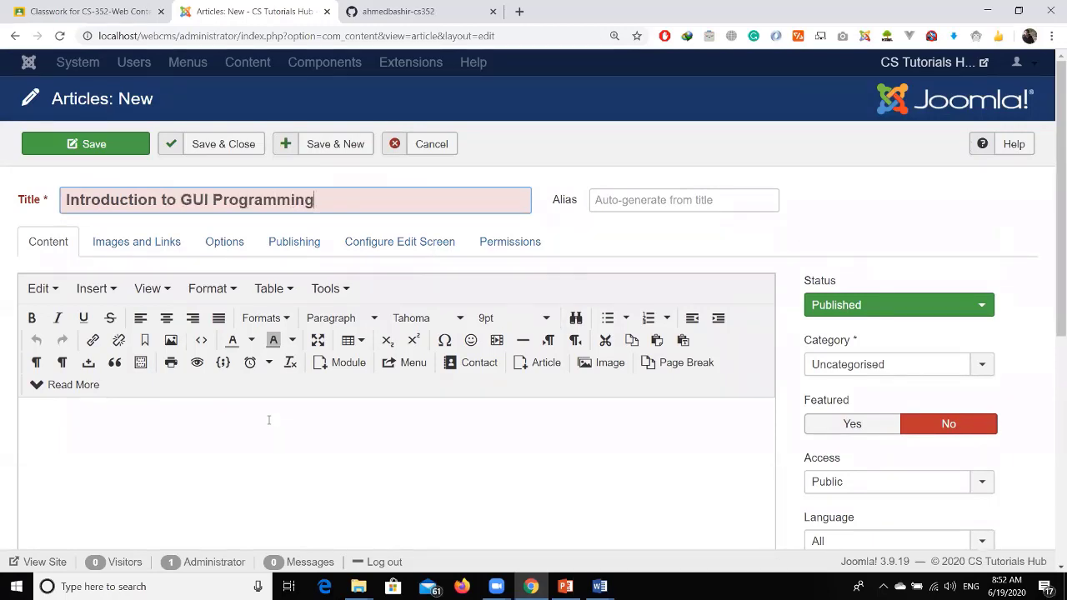
pyautogui.click(65, 419)
pyautogui.scroll(-2, 133, 219)
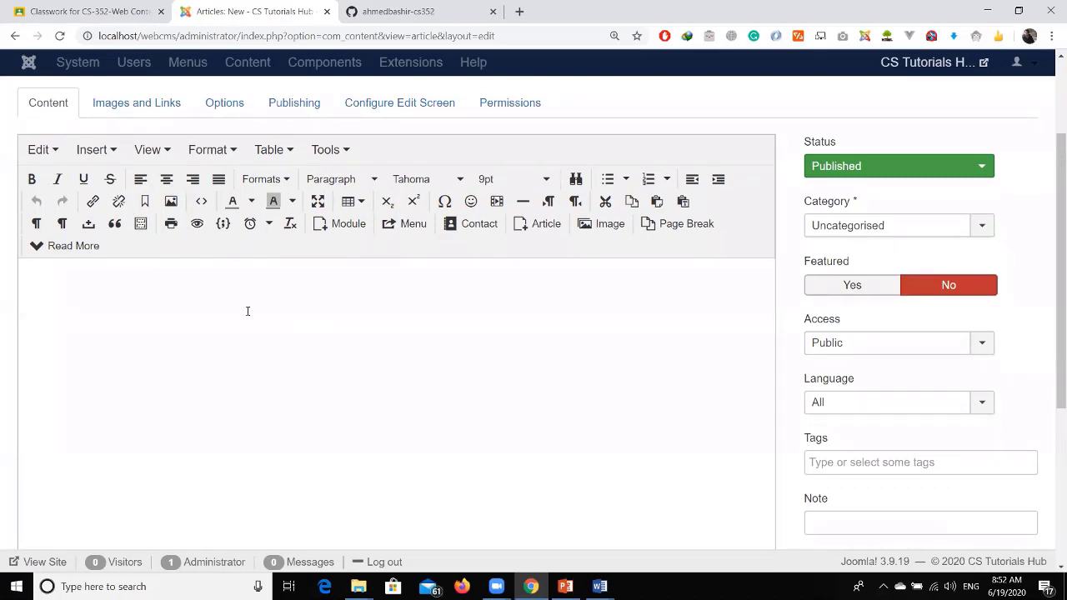
pyautogui.click(40, 265)
# - Add the Heading 1 'An Introduction to Graphical User Interface Programming' and start a new paragraph below
pyautogui.click(372, 179)
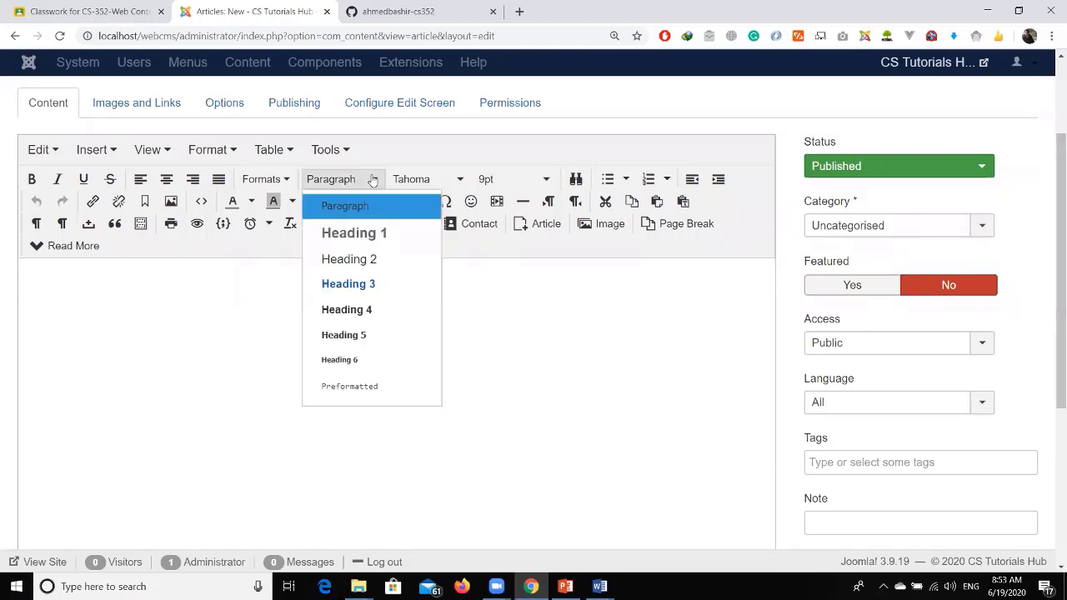
pyautogui.click(374, 237)
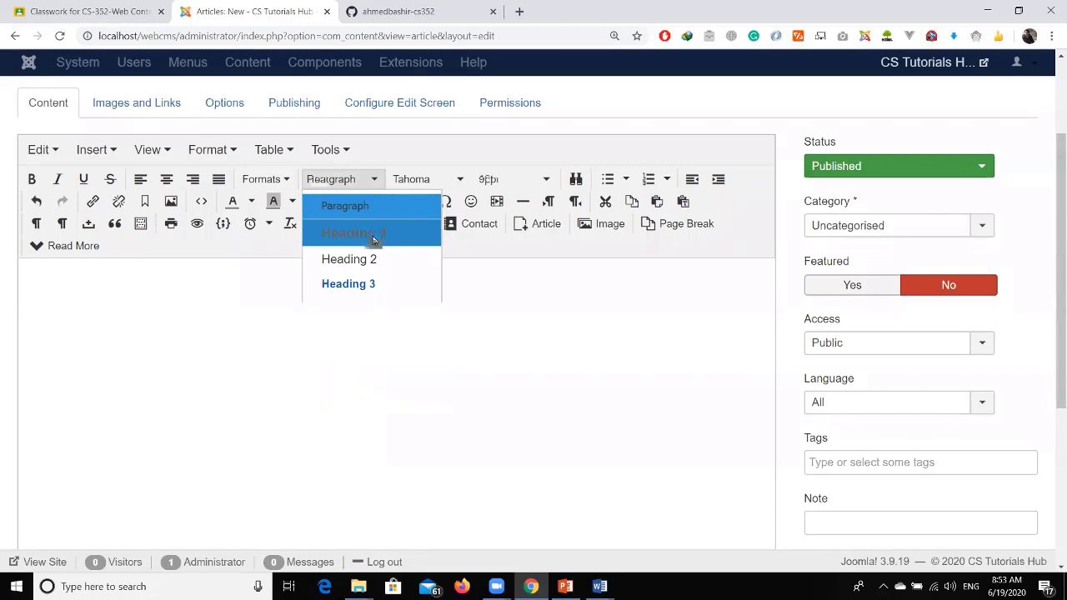
pyautogui.write('An IN')
pyautogui.press('BackSpace')
pyautogui.write('n')
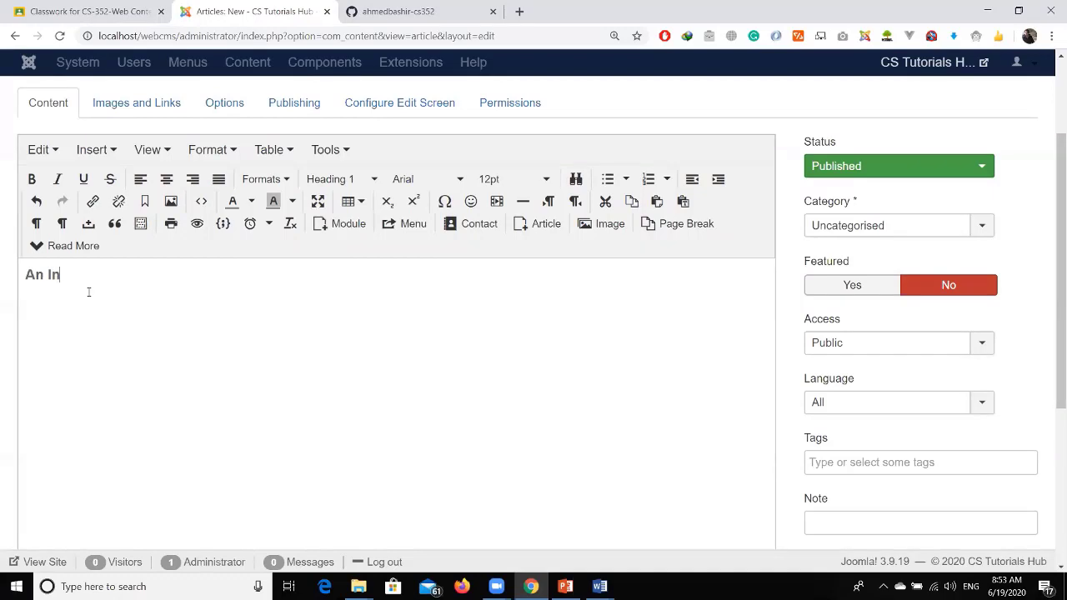
pyautogui.write('troduction to G')
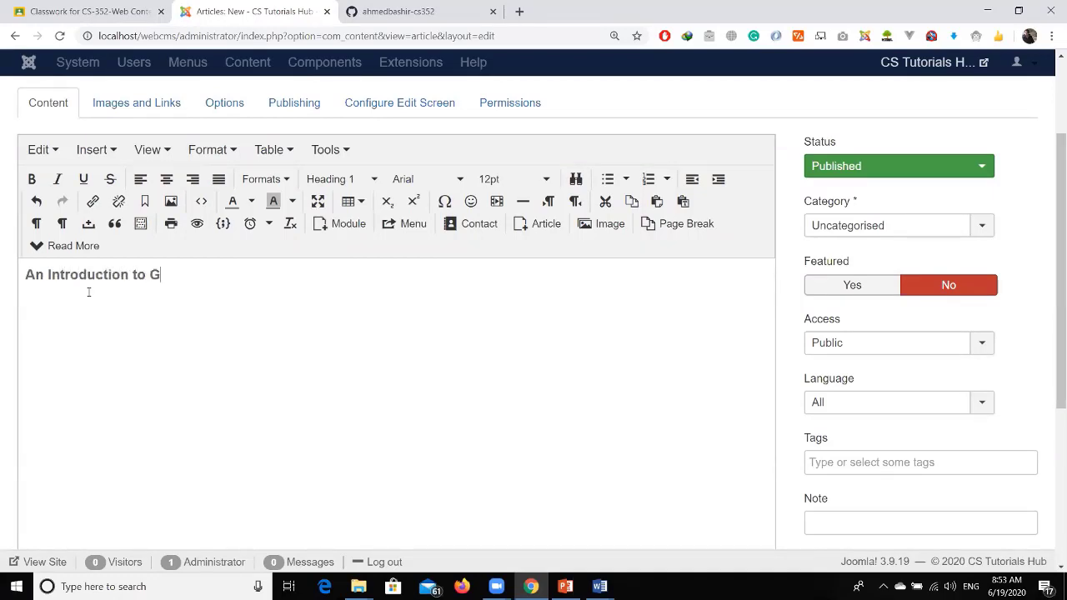
pyautogui.write('raphical User Interface P')
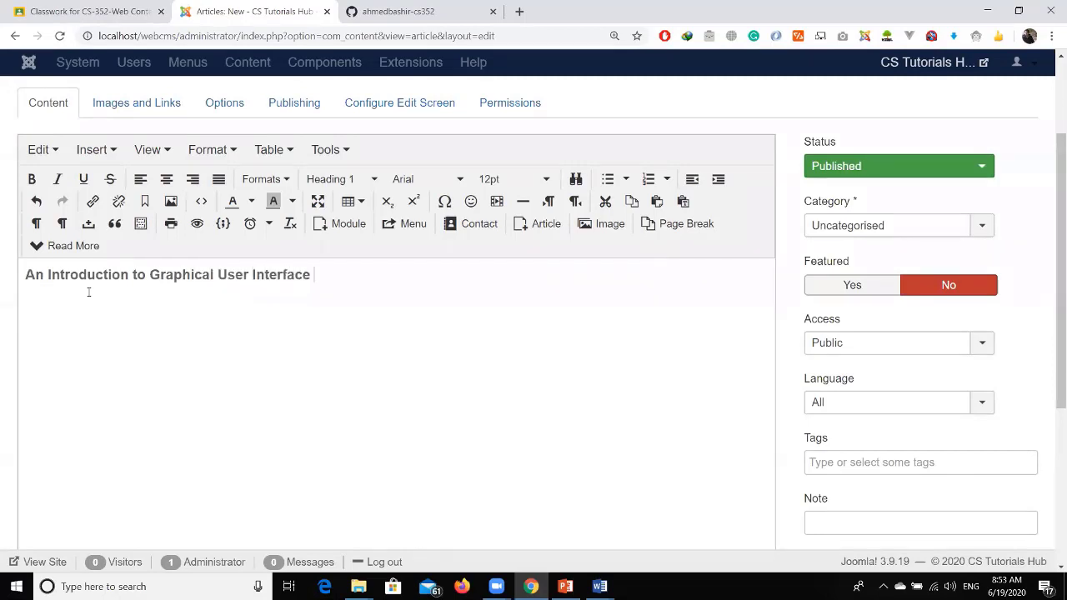
pyautogui.write('rogramming')
pyautogui.press('Return')
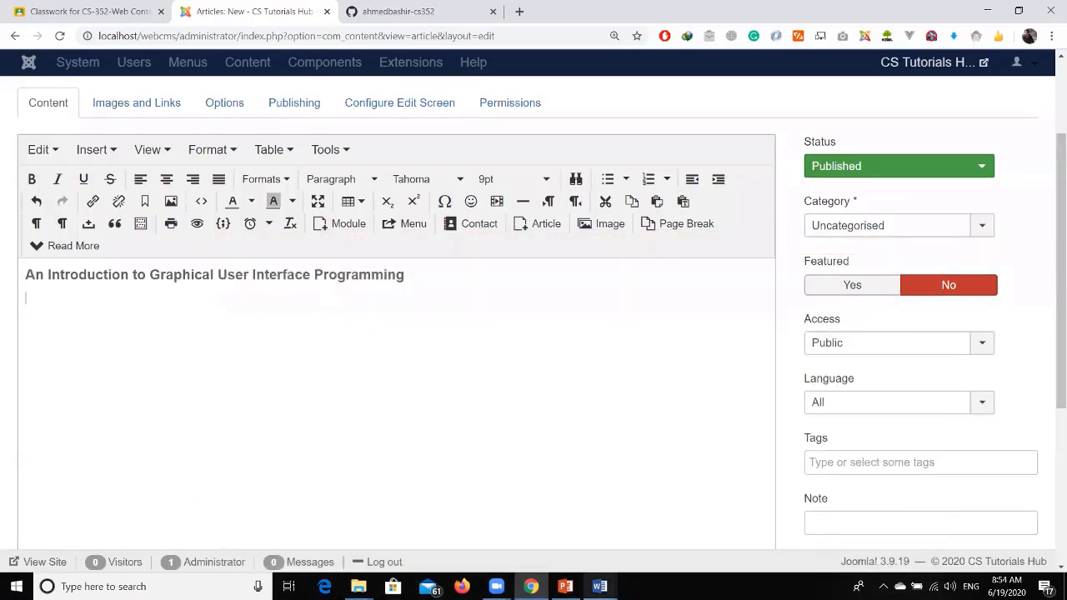
# - Copy the Graphical User Interface (GUI) intro paragraph from Lecture-5 in Word, then return to Joomla
pyautogui.click(600, 586)
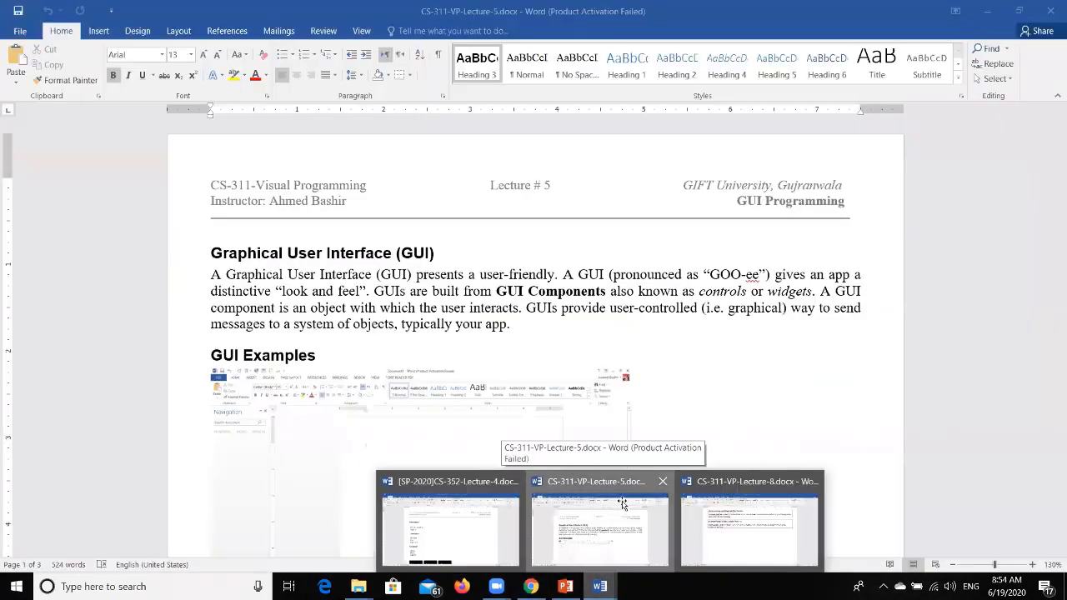
pyautogui.click(602, 555)
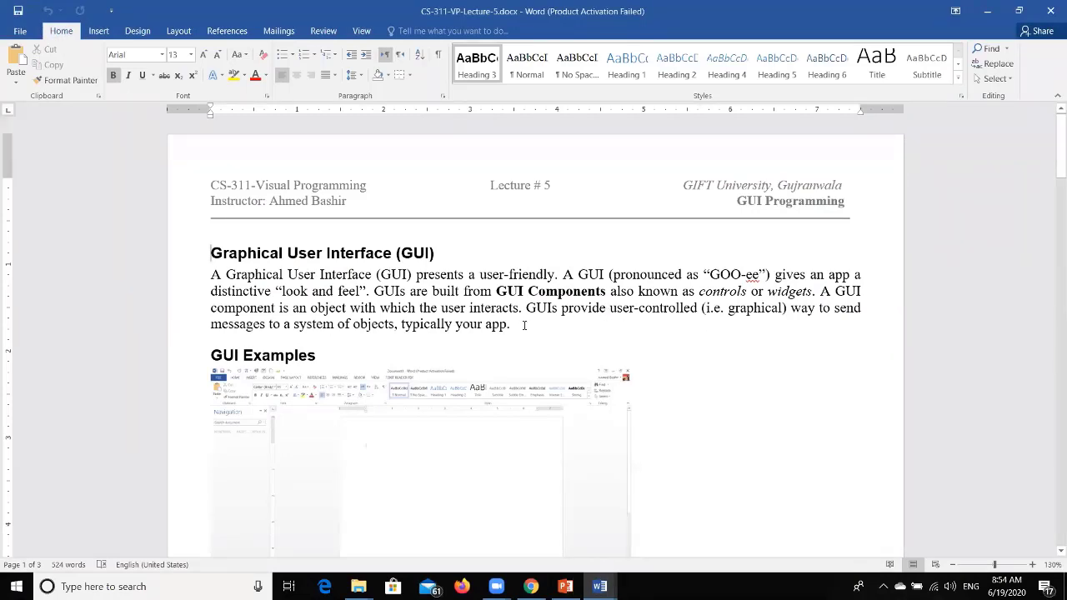
pyautogui.moveTo(525, 325); pyautogui.dragTo(213, 276)
pyautogui.hotkey('ctrl', 'c')
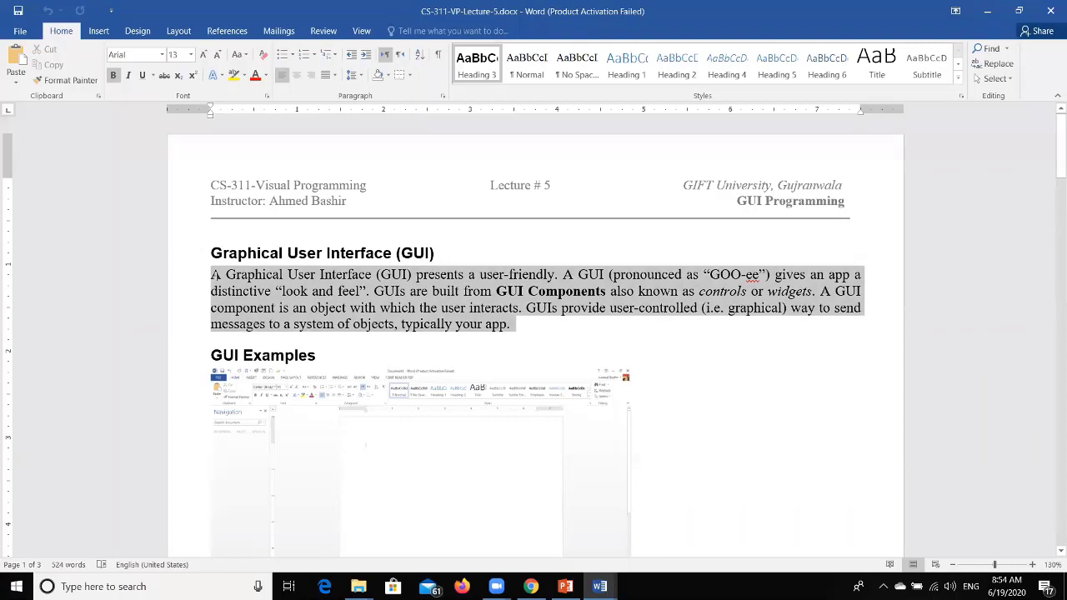
pyautogui.hotkey('alt', 'Tab')
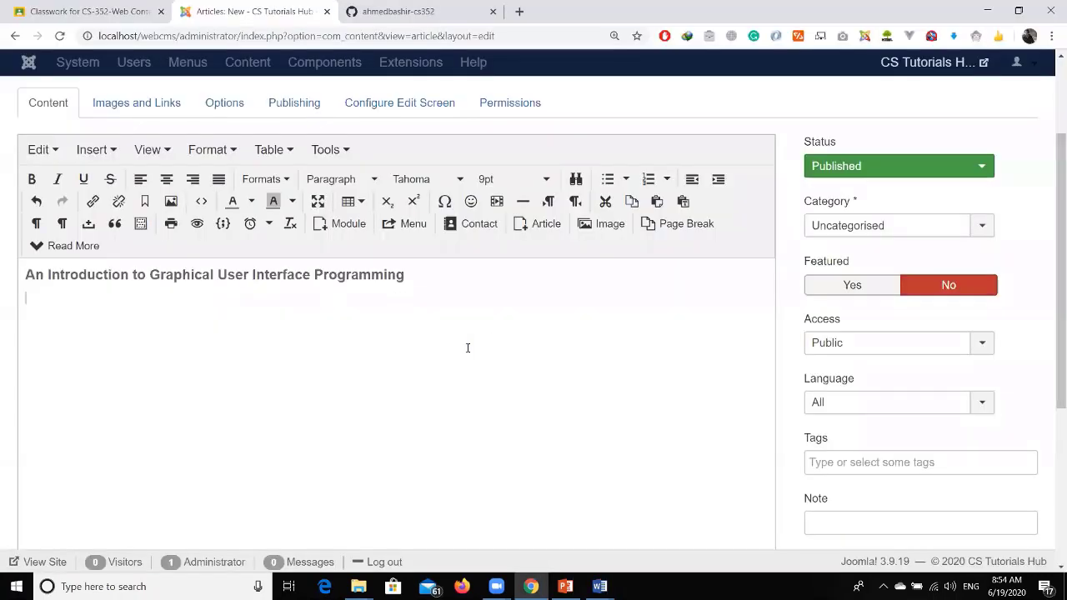
# - Paste the GUI intro paragraph under the heading, then return to the Word document
pyautogui.hotkey('ctrl', 'v')
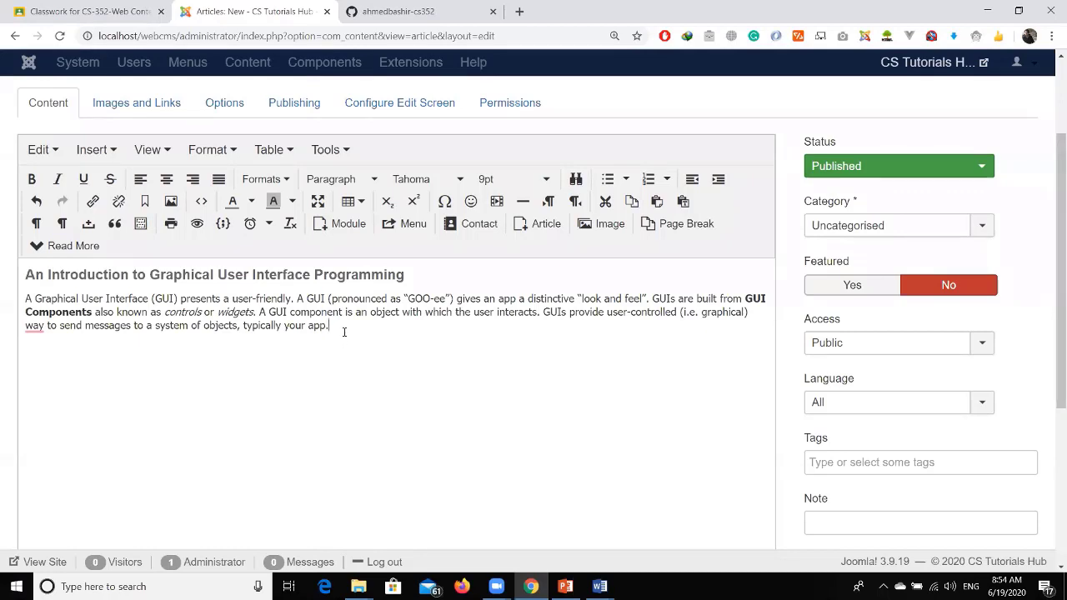
pyautogui.moveTo(331, 325); pyautogui.dragTo(5, 303)
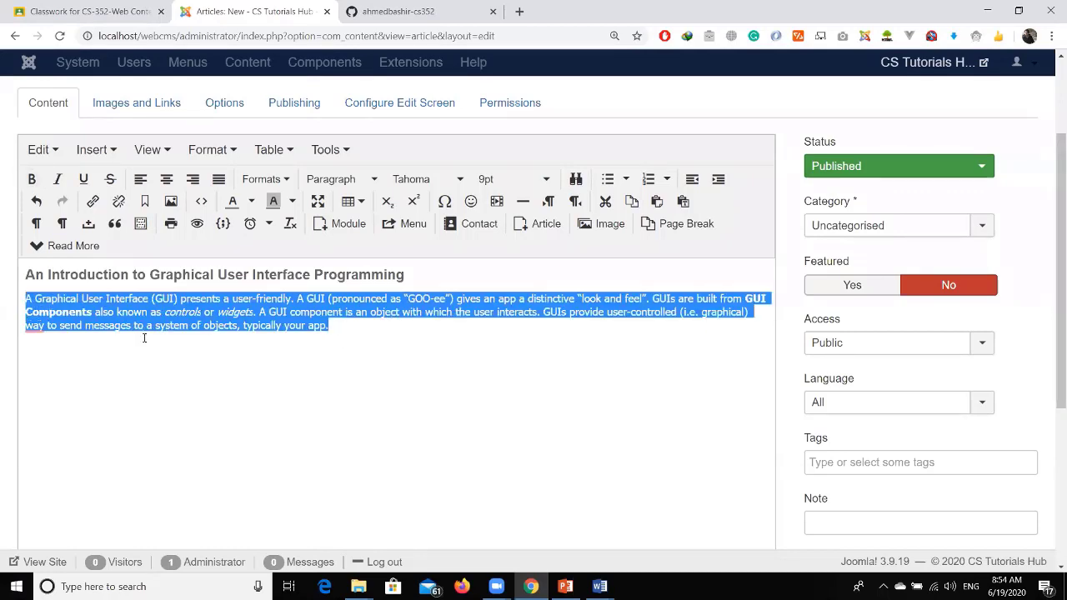
pyautogui.click(207, 351)
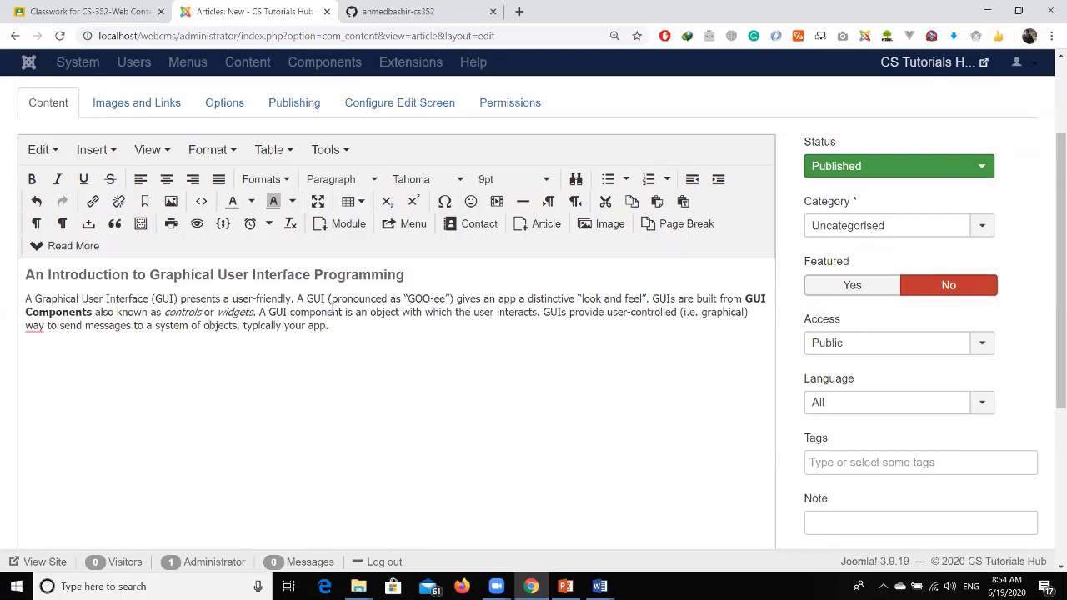
pyautogui.click(410, 331)
pyautogui.hotkey('alt', 'Tab')
# - Look over the GUI Examples screenshots in the Word lecture, then return to the Joomla article editor
pyautogui.scroll(-5, 267, 303)
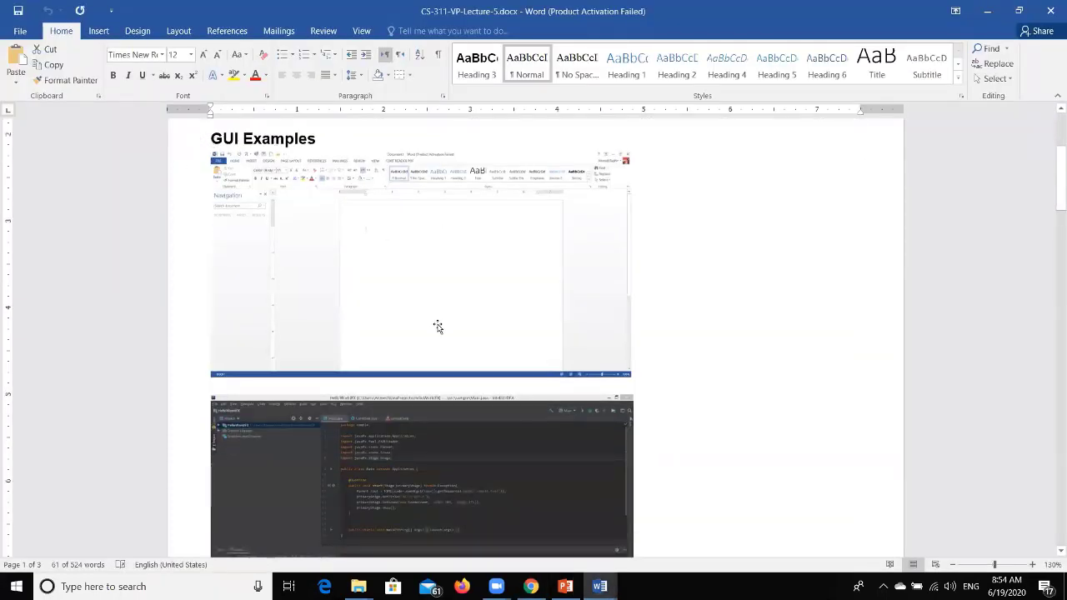
pyautogui.scroll(-5, 501, 267)
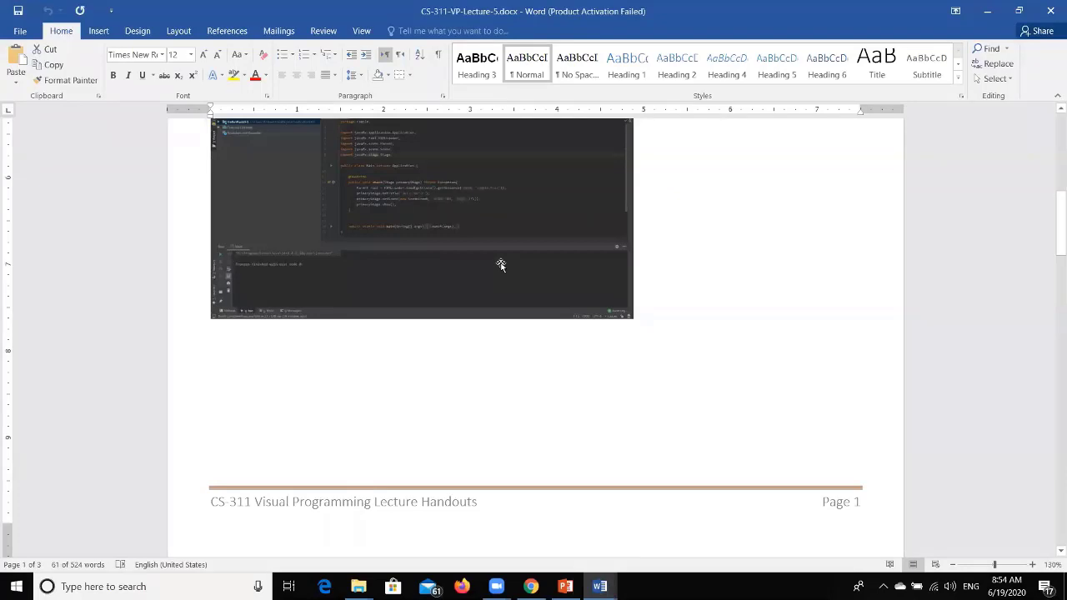
pyautogui.scroll(10, 500, 265)
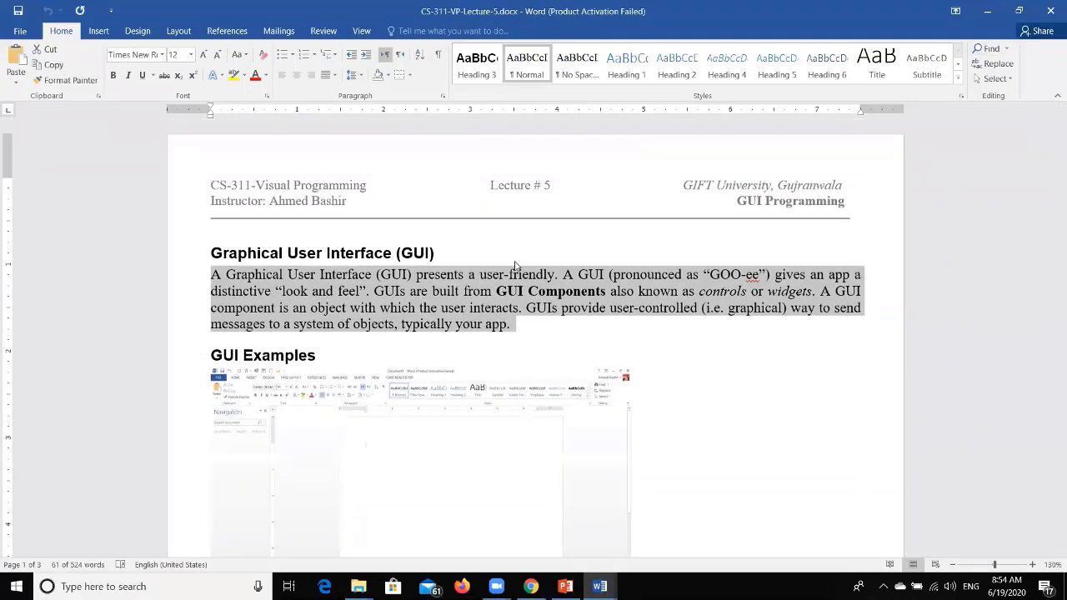
pyautogui.click(733, 116)
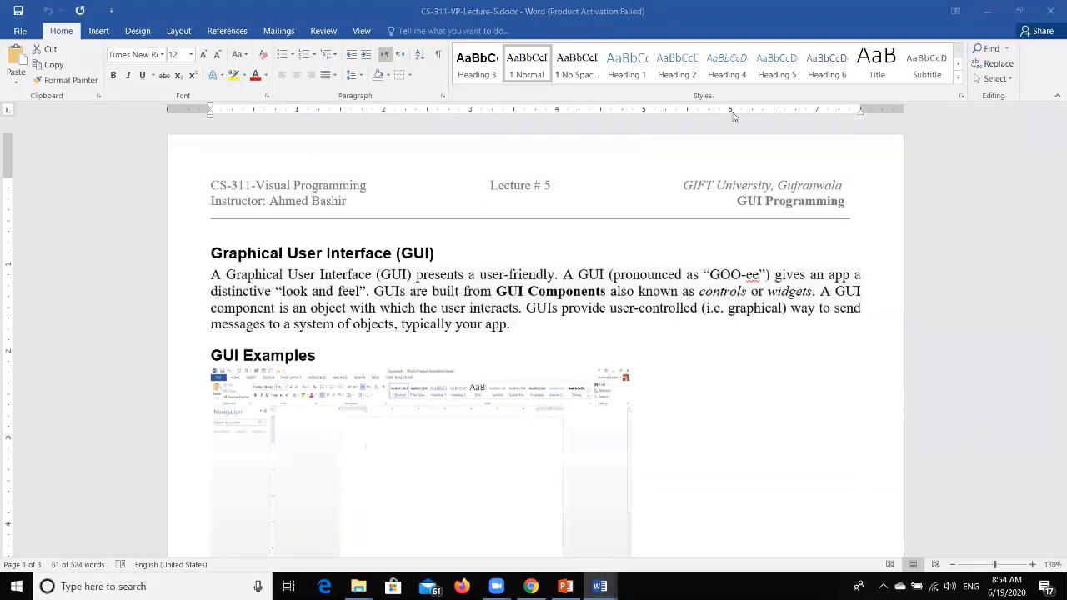
pyautogui.click(307, 356)
pyautogui.hotkey('alt', 'Tab')
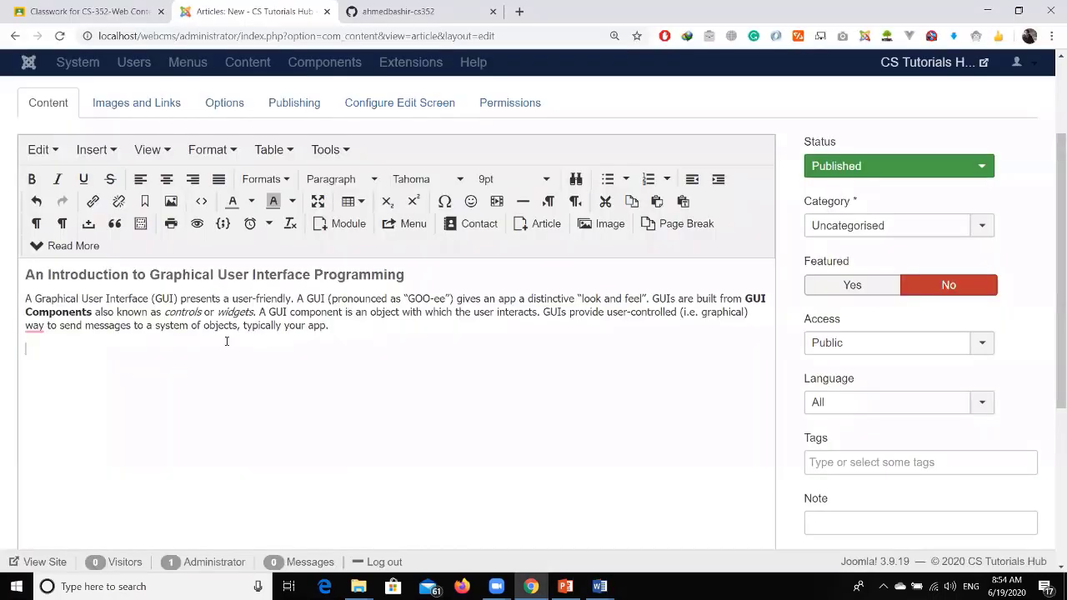
# - Change the 'An Introduction to Graphical User Interface Programming' line from Heading 1 to Paragraph
pyautogui.moveTo(359, 587)
pyautogui.click(278, 275)
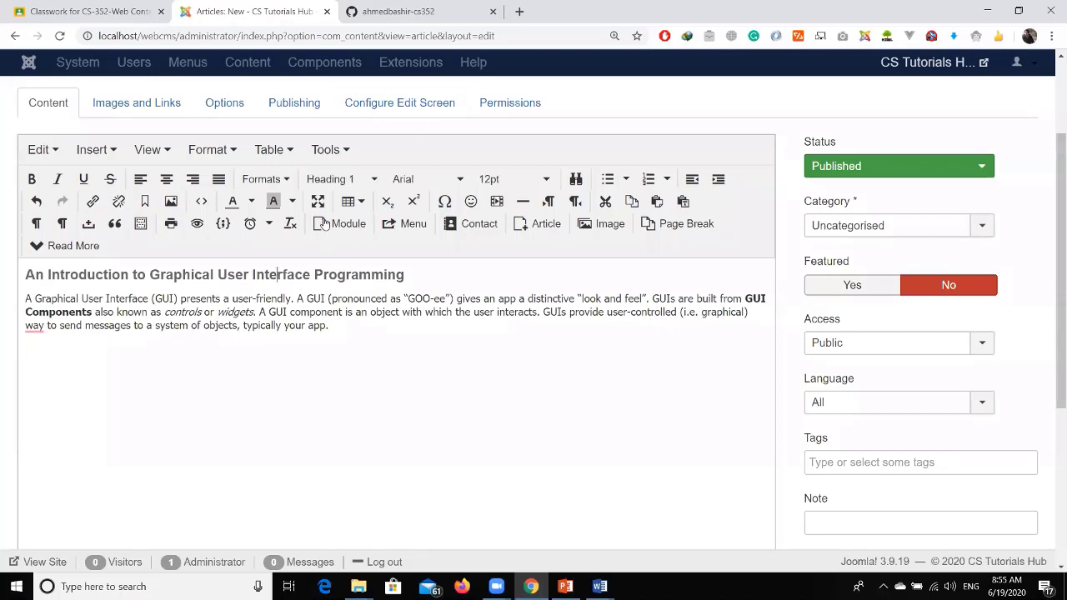
pyautogui.click(346, 180)
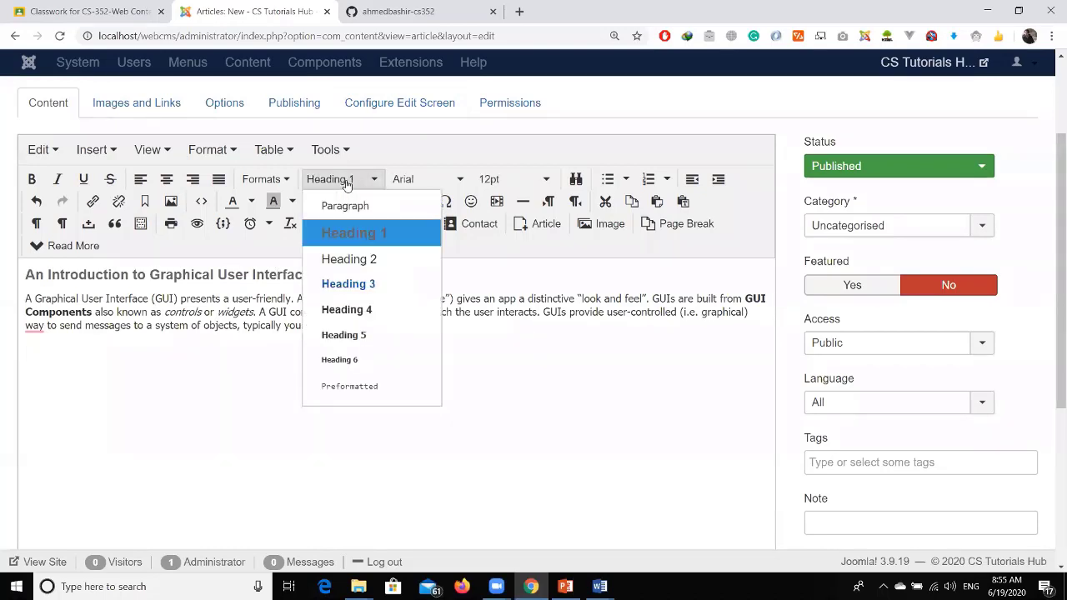
pyautogui.click(376, 238)
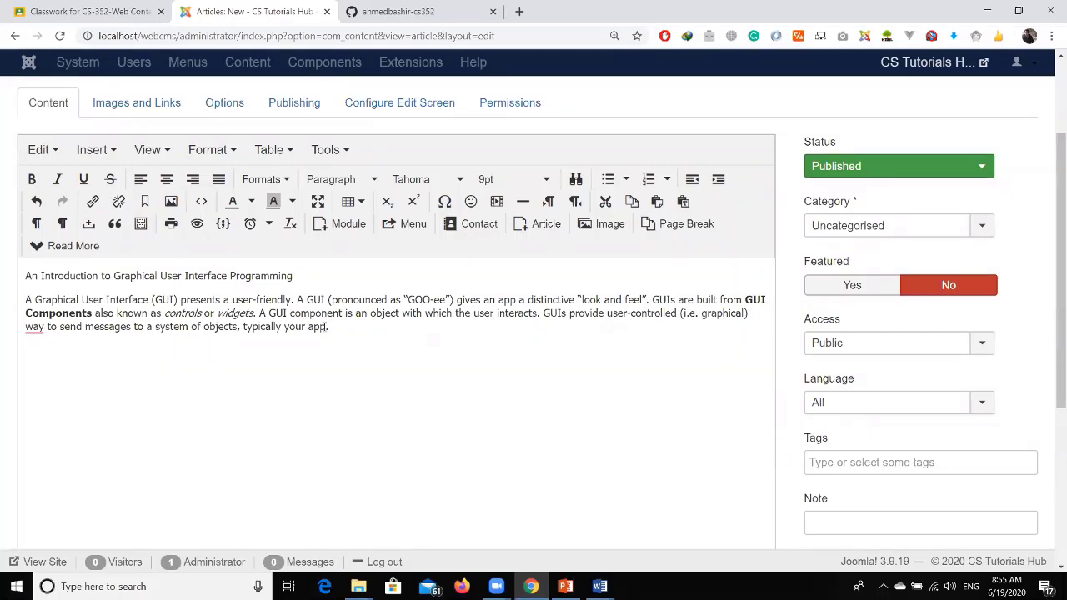
# - Toggle the article body to raw HTML and back to the visual editor
pyautogui.scroll(1, 325, 326)
pyautogui.scroll(-4, 326, 329)
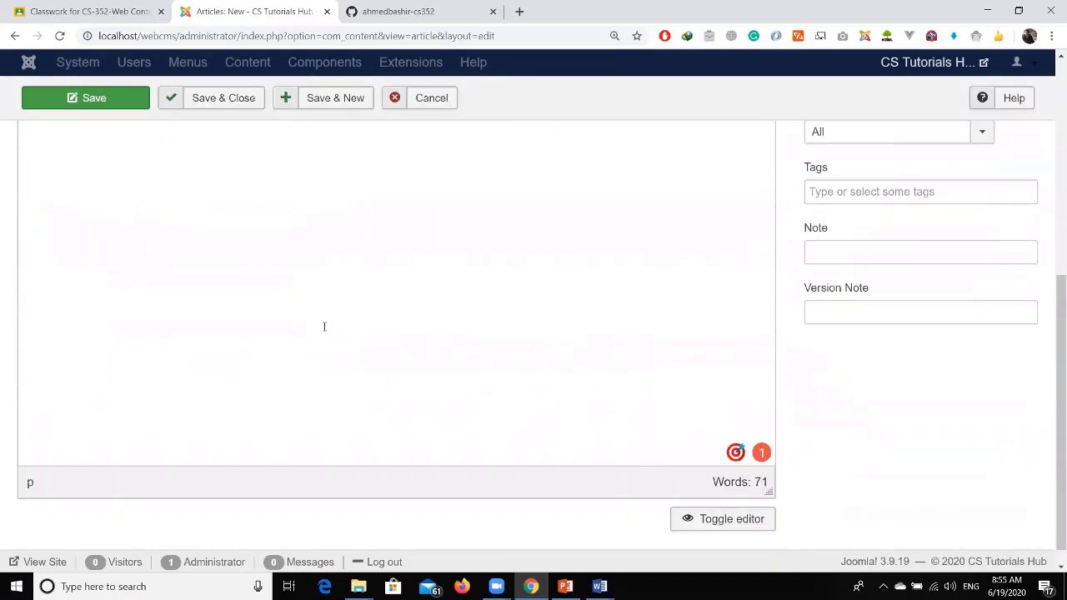
pyautogui.scroll(1, 333, 317)
pyautogui.scroll(3, 335, 311)
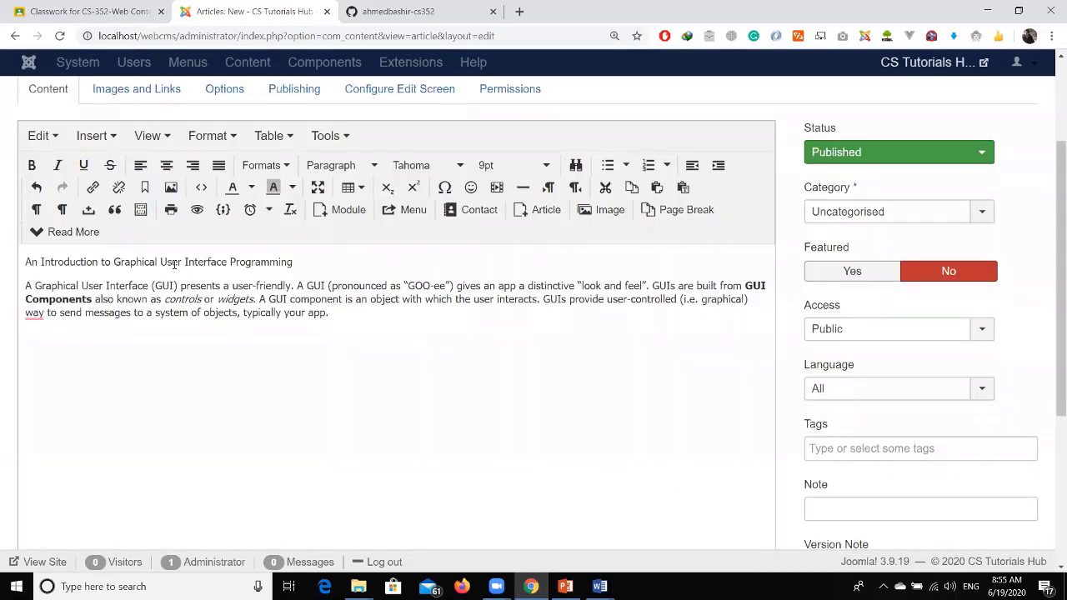
pyautogui.scroll(-3, 470, 338)
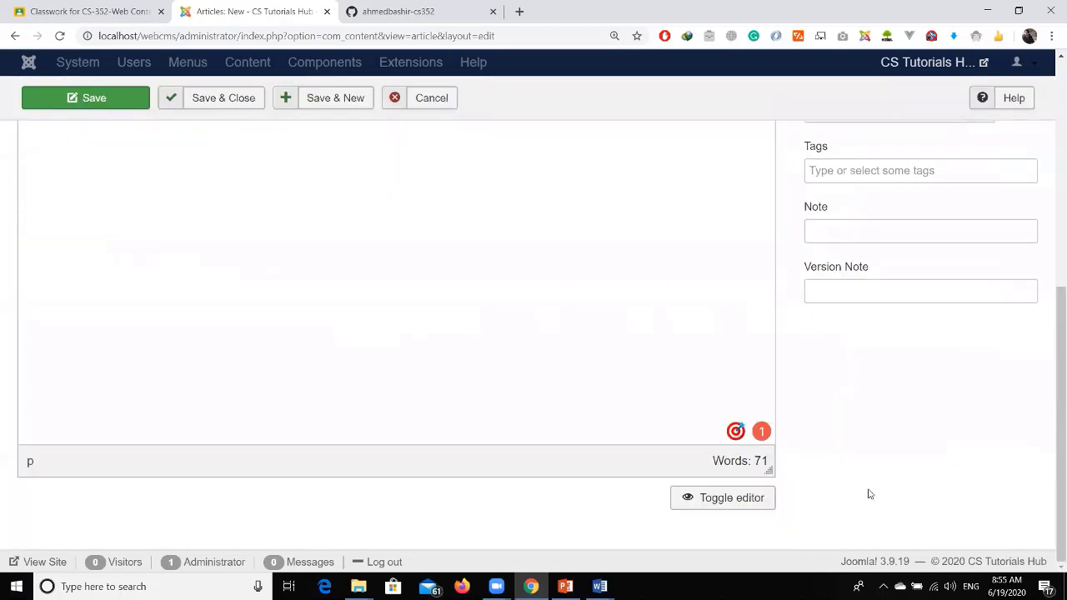
pyautogui.click(686, 500)
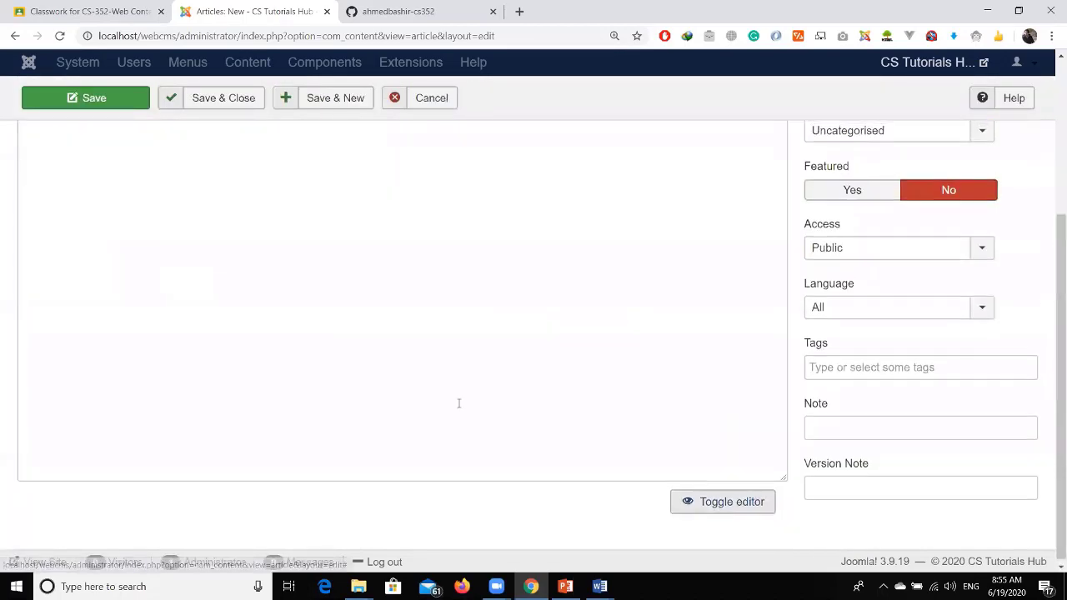
pyautogui.scroll(3, 433, 405)
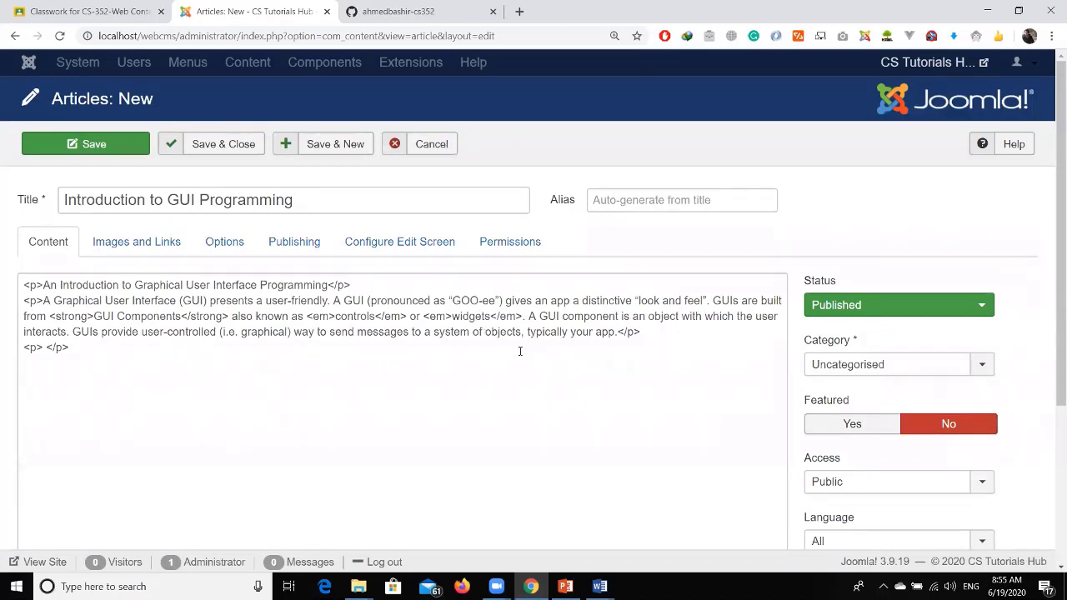
pyautogui.scroll(-3, 520, 351)
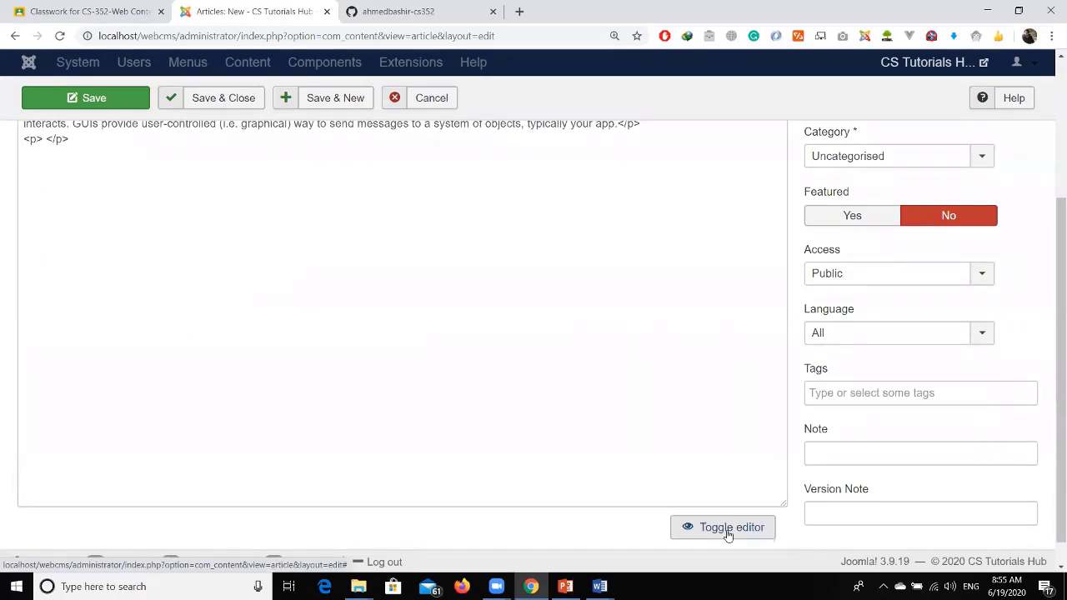
pyautogui.click(728, 531)
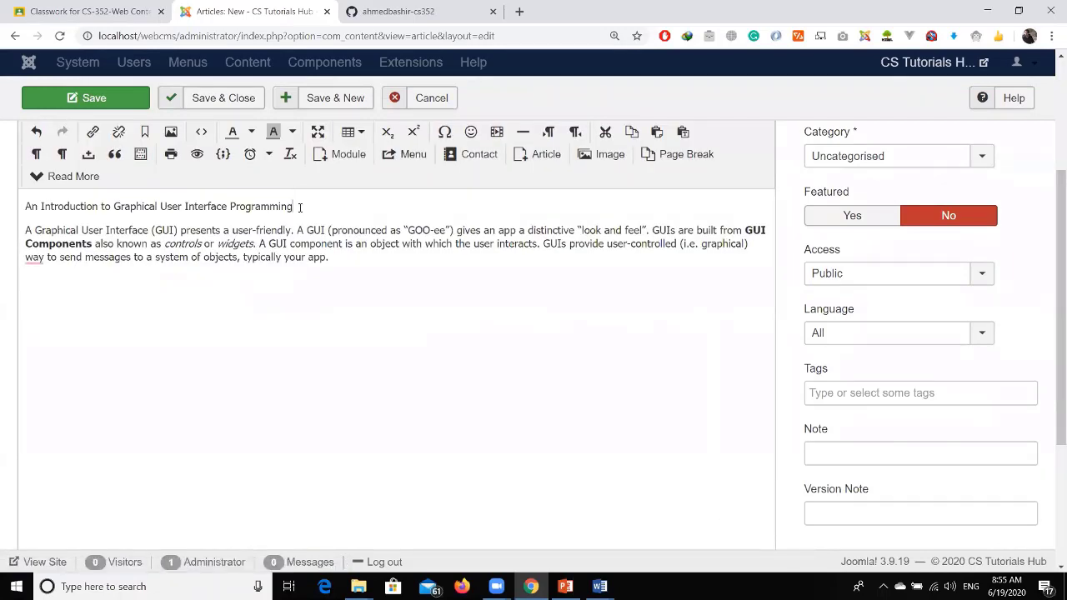
# - Format the title line 'An Introduction to Graphical User Interface Programming' as Heading 1
pyautogui.moveTo(299, 207); pyautogui.dragTo(25, 208)
pyautogui.scroll(3, 390, 317)
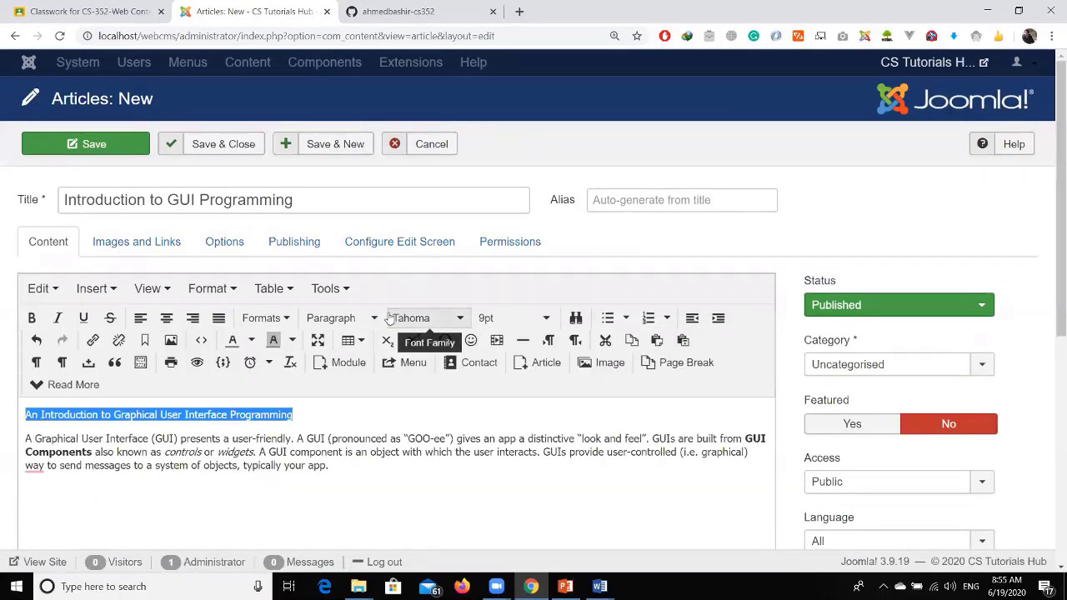
pyautogui.click(357, 320)
pyautogui.click(358, 373)
pyautogui.click(237, 450)
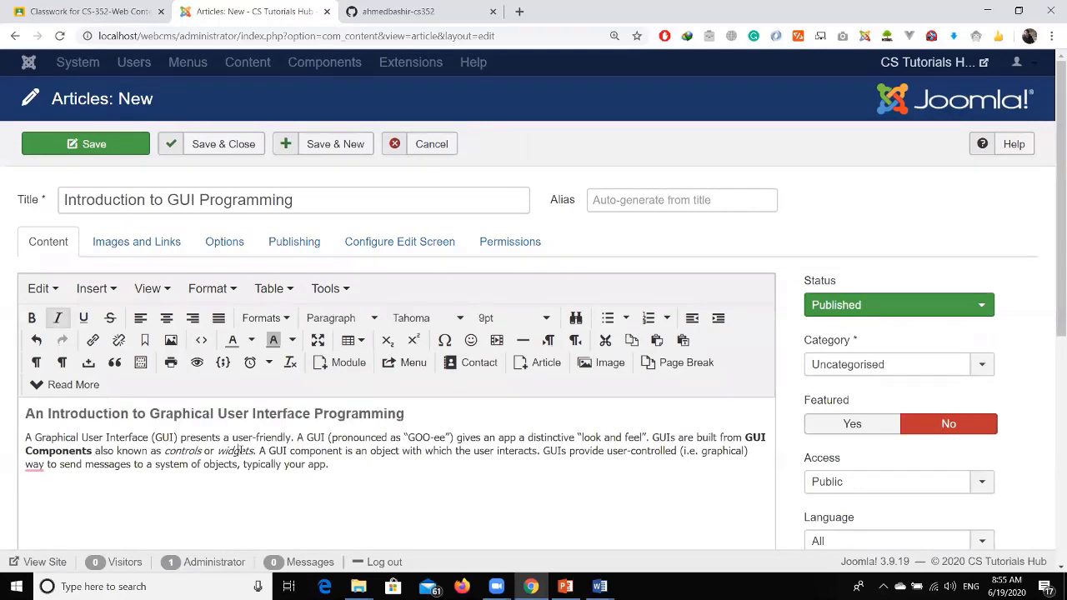
pyautogui.scroll(-2, 238, 450)
pyautogui.hotkey('ctrl', 'End')
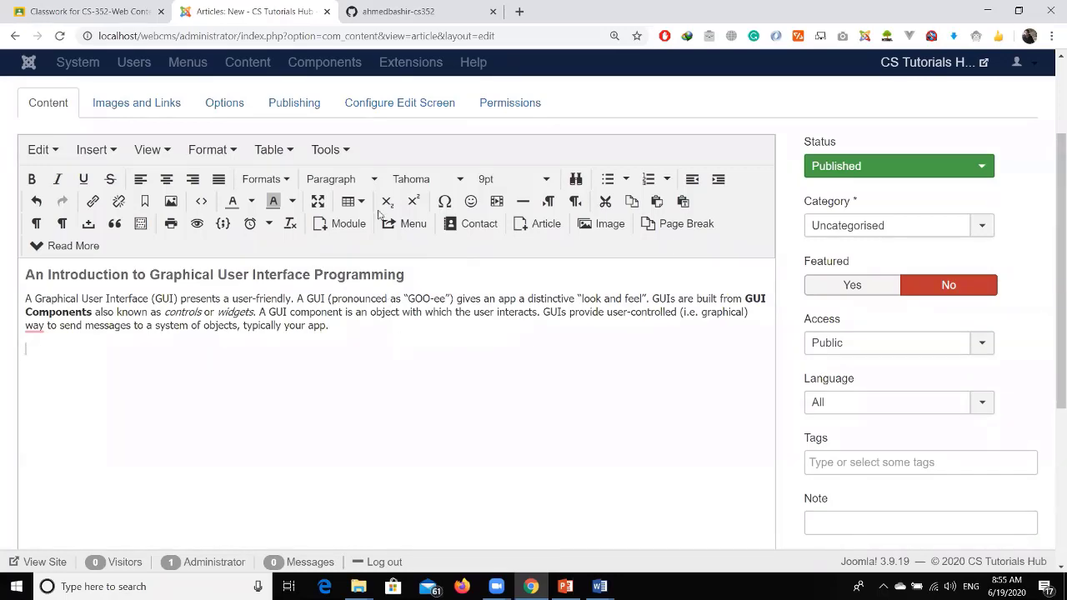
# - Add Heading 2 'Examples of Graphical User Interfaces' and the line 'Following are some examples of Graphical User Interface (GUI)'
pyautogui.click(352, 180)
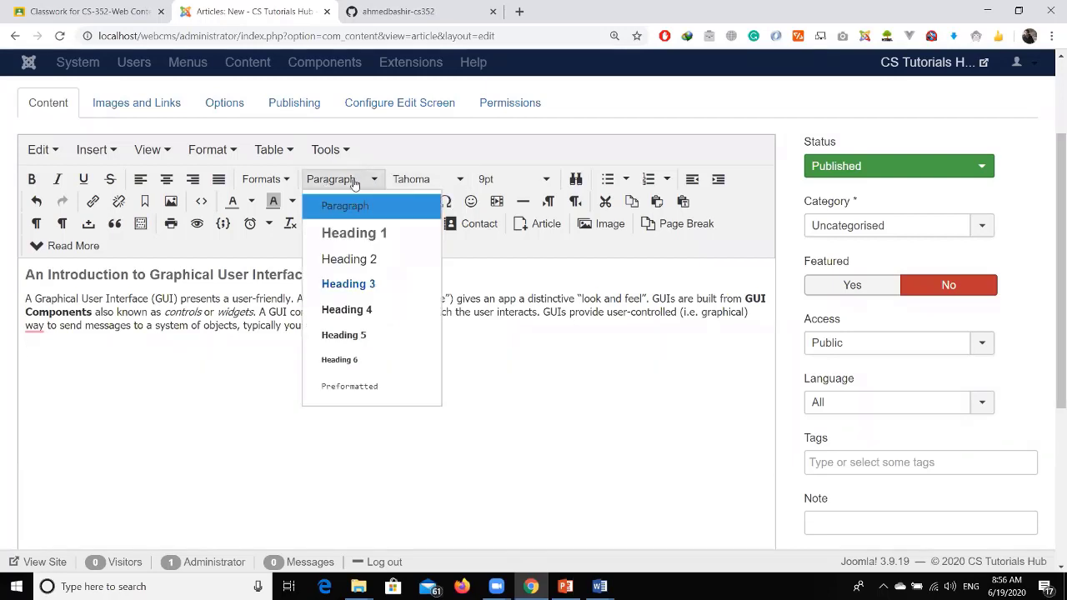
pyautogui.click(356, 261)
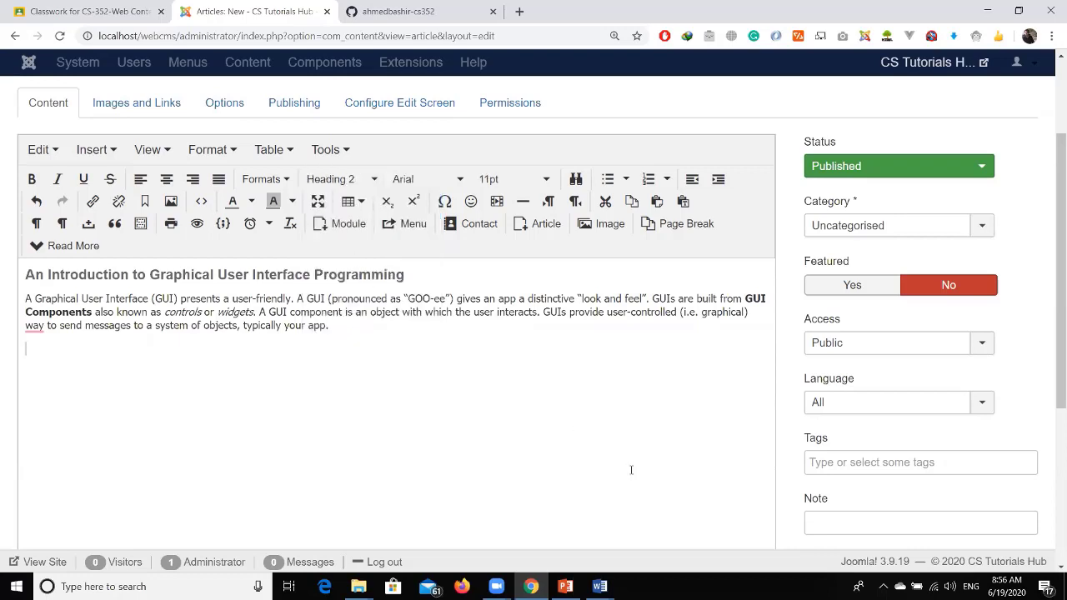
pyautogui.write('Examples of Graphical Us')
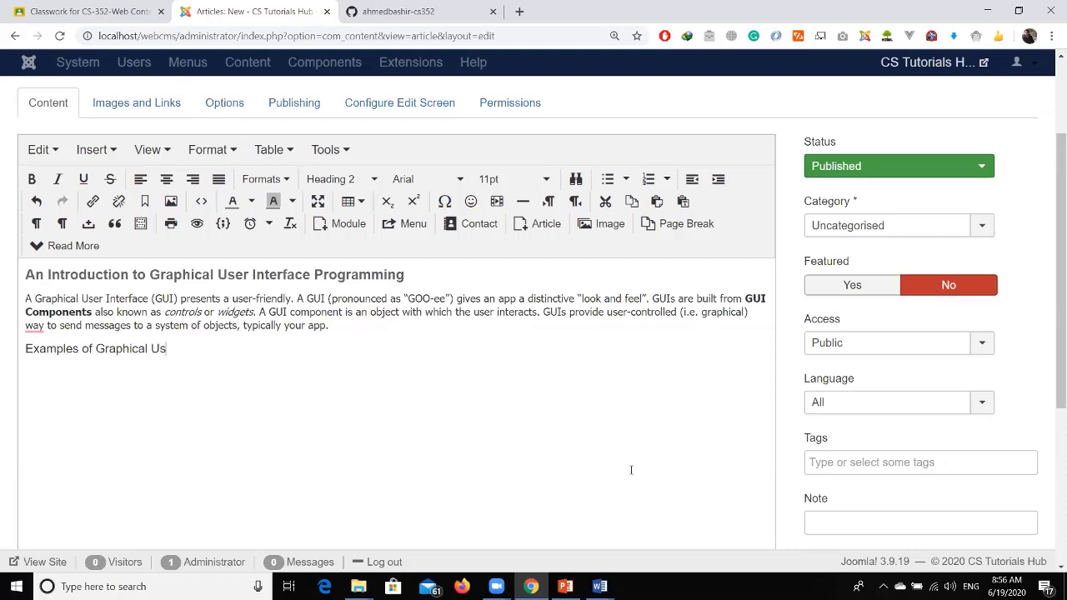
pyautogui.write('er Interfaces')
pyautogui.press('Return')
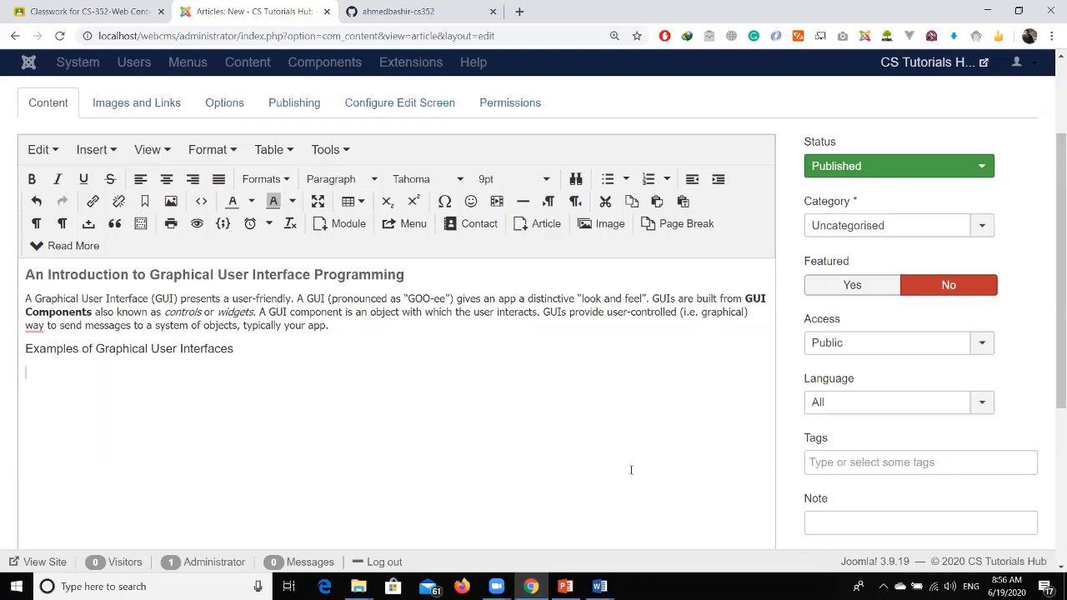
pyautogui.write('Following are some examples o')
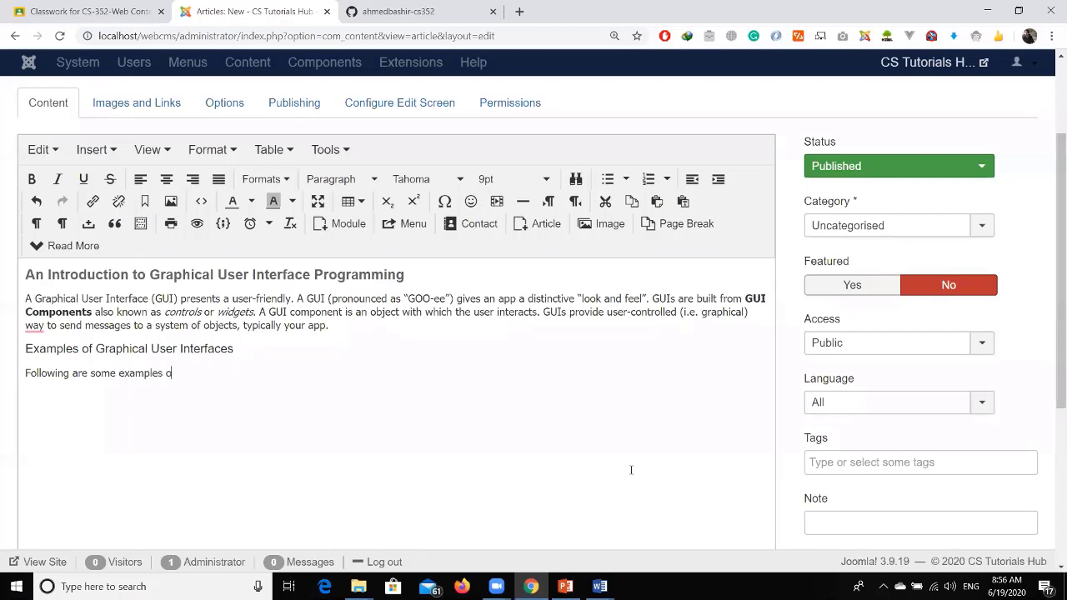
pyautogui.write('f Graphical User INt')
pyautogui.press('BackSpace')
pyautogui.press('BackSpace')
pyautogui.write('nterface')
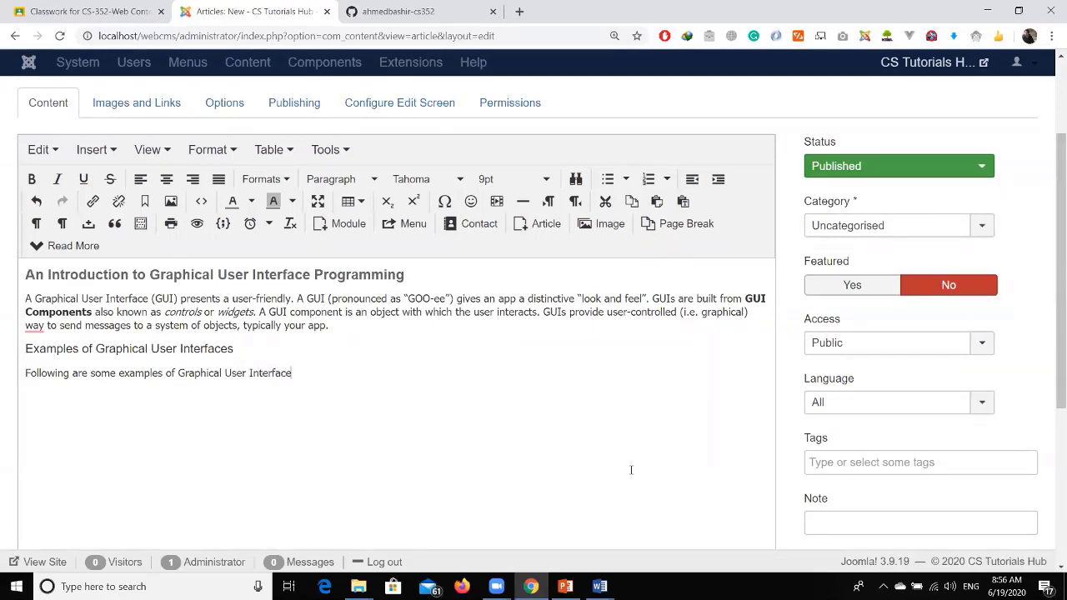
pyautogui.write(' (GUI)')
# - Zoom in and bold the G of Graphical and the U of User
pyautogui.hotkey('ctrl', '+')
pyautogui.hotkey('ctrl', '+')
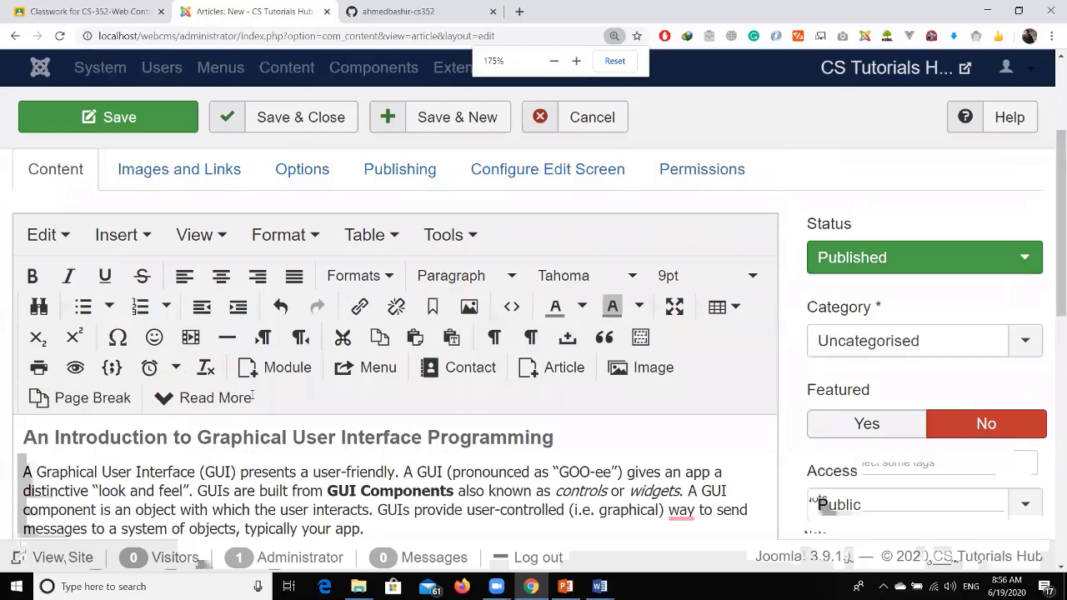
pyautogui.scroll(-2, 252, 395)
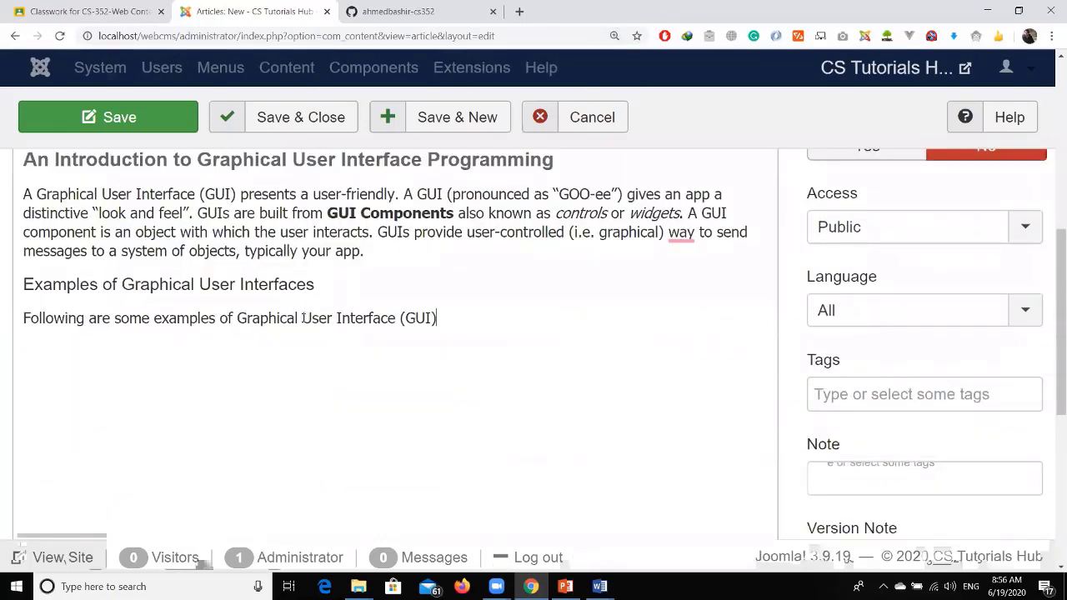
pyautogui.scroll(2, 264, 330)
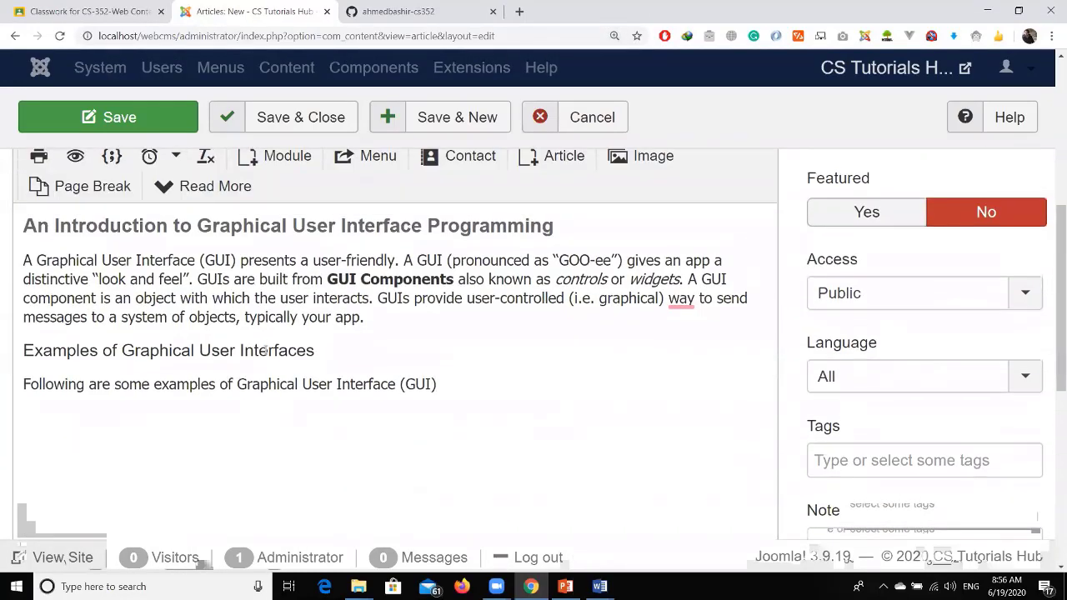
pyautogui.scroll(-1, 265, 350)
pyautogui.scroll(1, 265, 350)
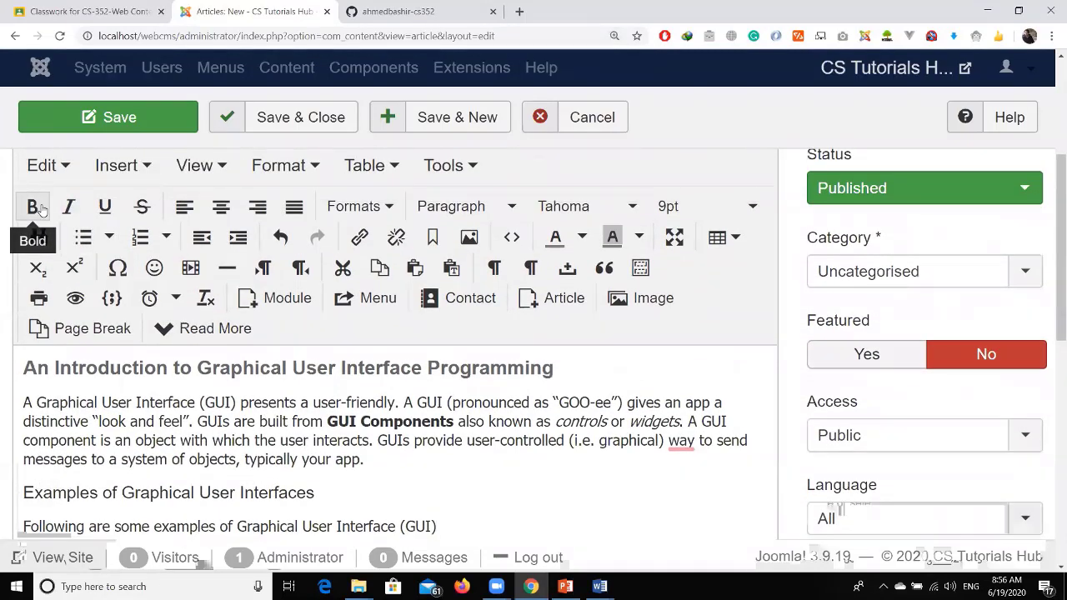
pyautogui.scroll(-2, 190, 268)
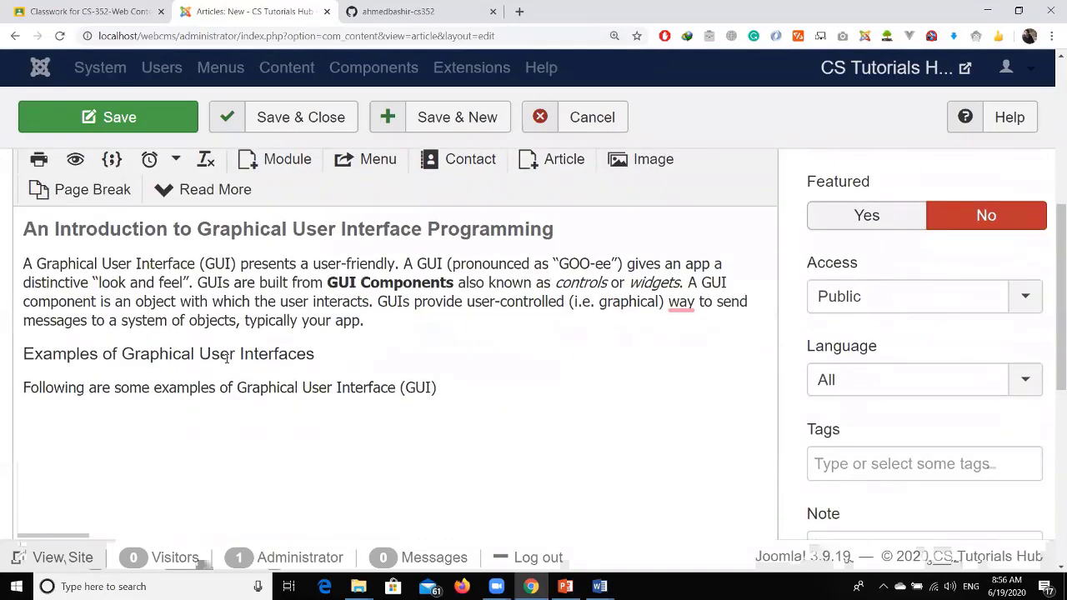
pyautogui.moveTo(238, 387); pyautogui.dragTo(247, 387)
pyautogui.scroll(2, 50, 250)
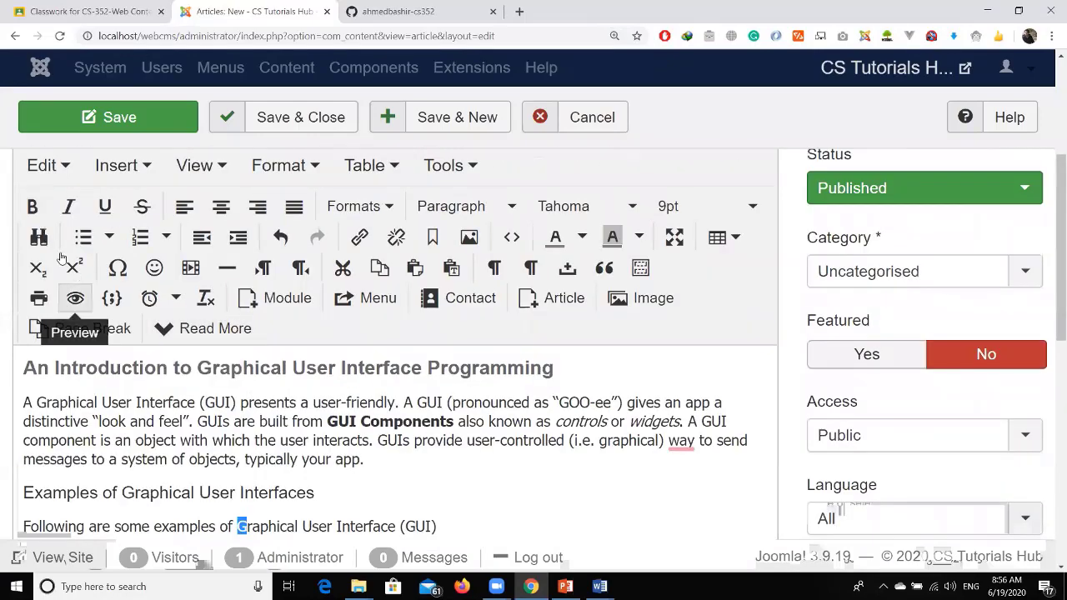
pyautogui.scroll(-1, 292, 408)
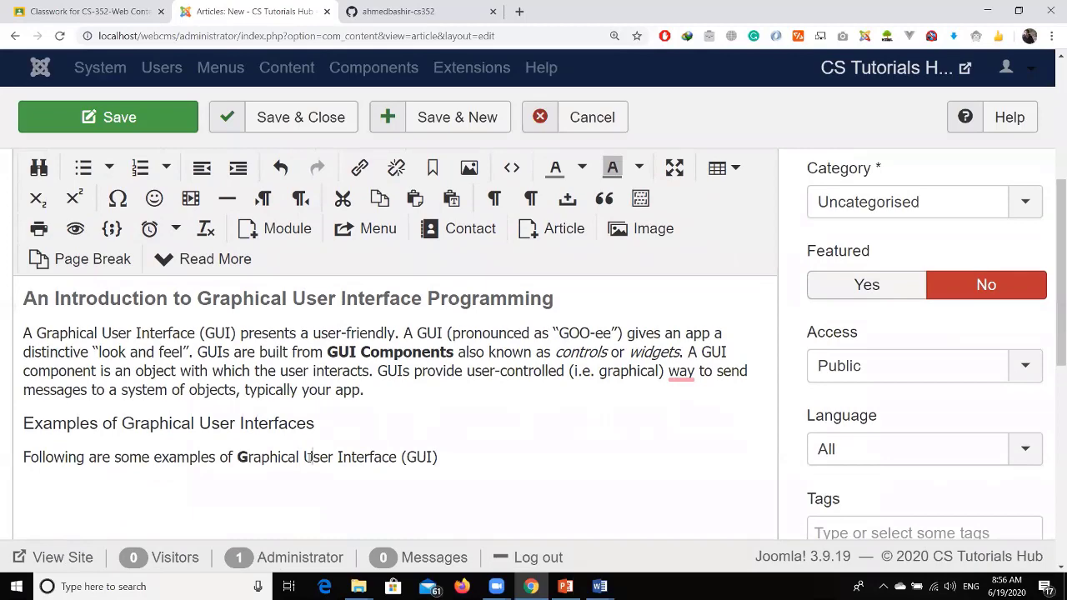
pyautogui.moveTo(305, 457); pyautogui.dragTo(314, 457)
pyautogui.scroll(2, 35, 258)
pyautogui.click(33, 274)
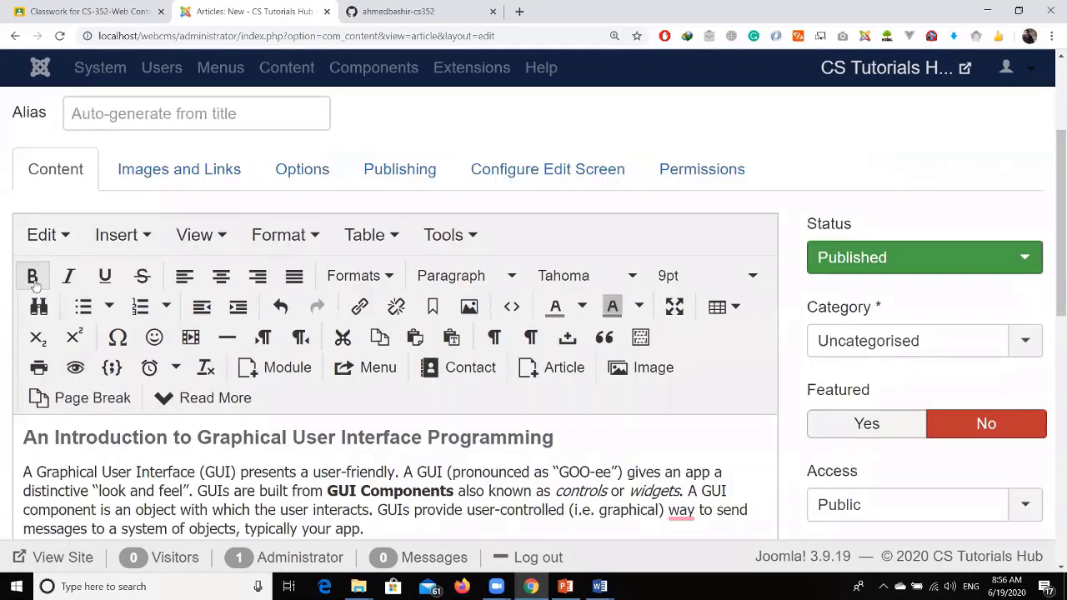
# - Bold the I of Interface in the examples line
pyautogui.scroll(-3, 282, 351)
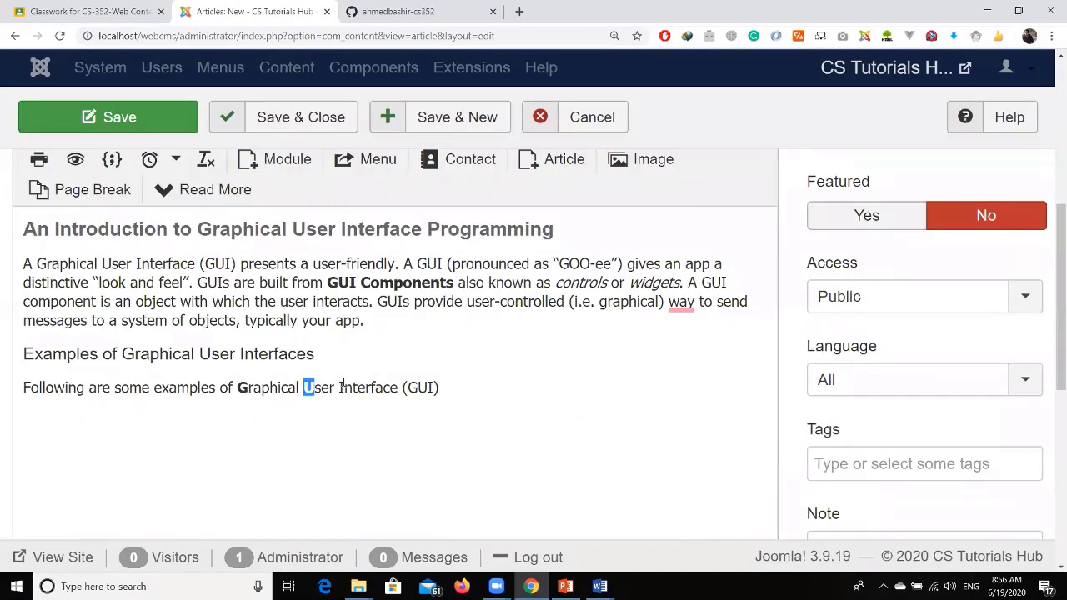
pyautogui.moveTo(338, 387); pyautogui.dragTo(343, 387)
pyautogui.hotkey('ctrl', 'b')
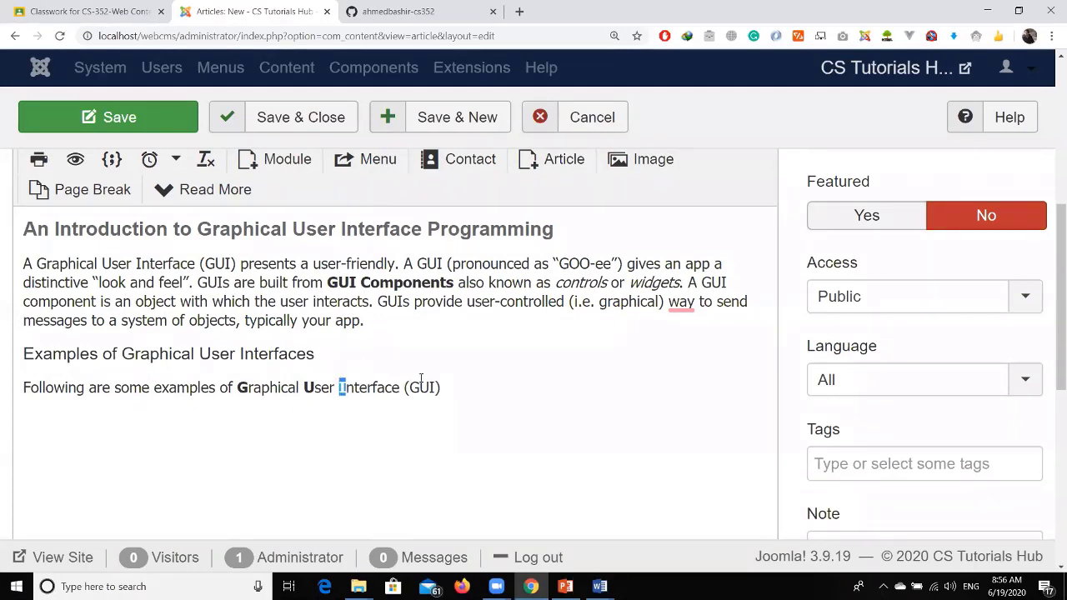
pyautogui.click(481, 361)
# - Delete the accidentally typed 'CTRL+B' text and readjust the page zoom
pyautogui.press('Return')
pyautogui.write('CTRL+B')
pyautogui.hotkey('shift', 'Up')
pyautogui.press('BackSpace')
pyautogui.scroll(3, 548, 344)
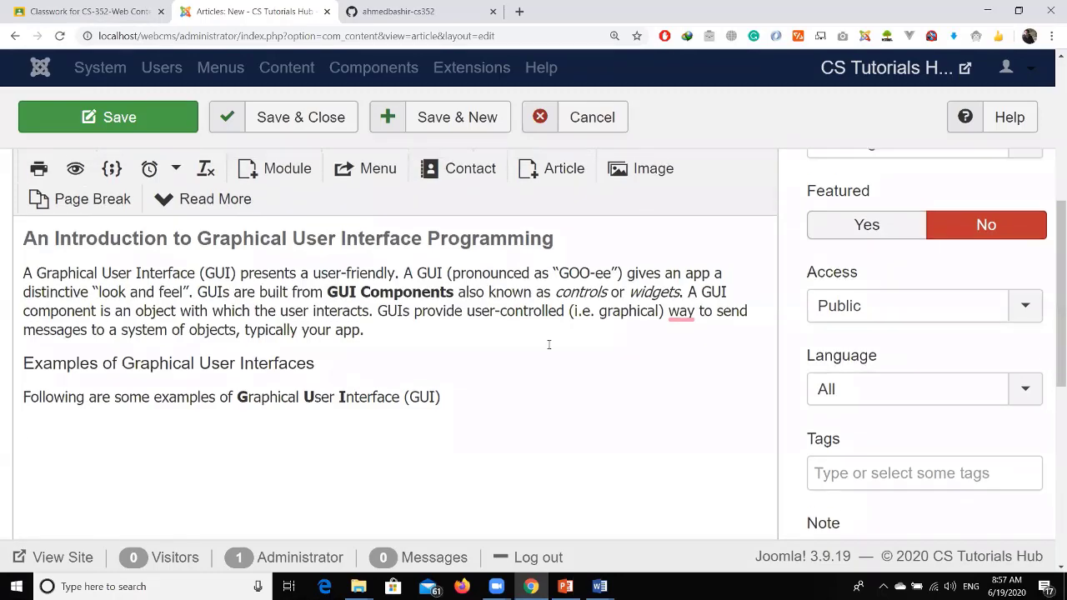
pyautogui.scroll(-2, 444, 414)
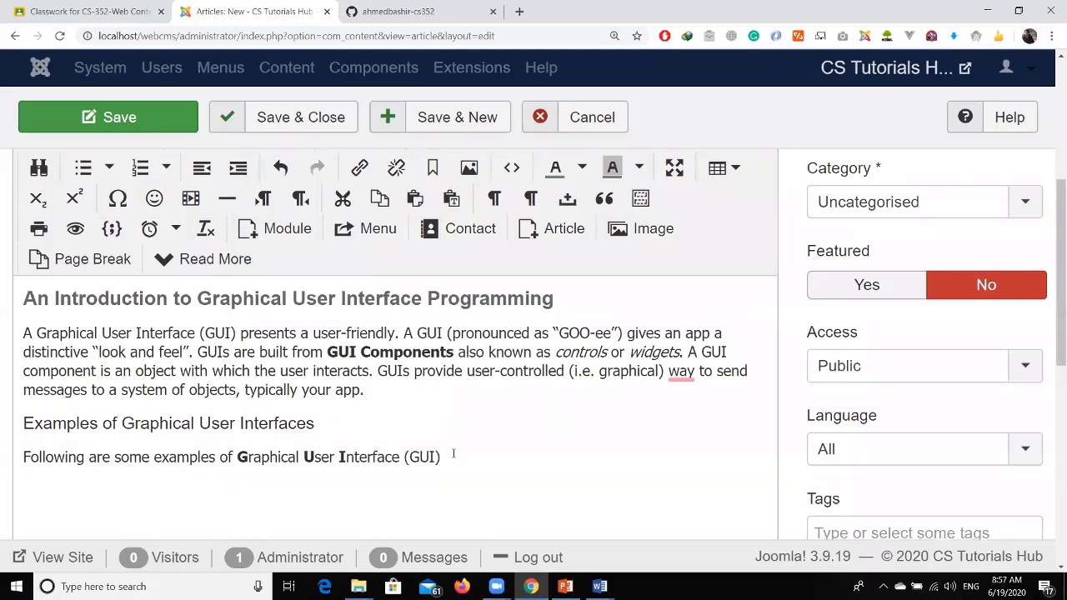
pyautogui.scroll(-3, 472, 446)
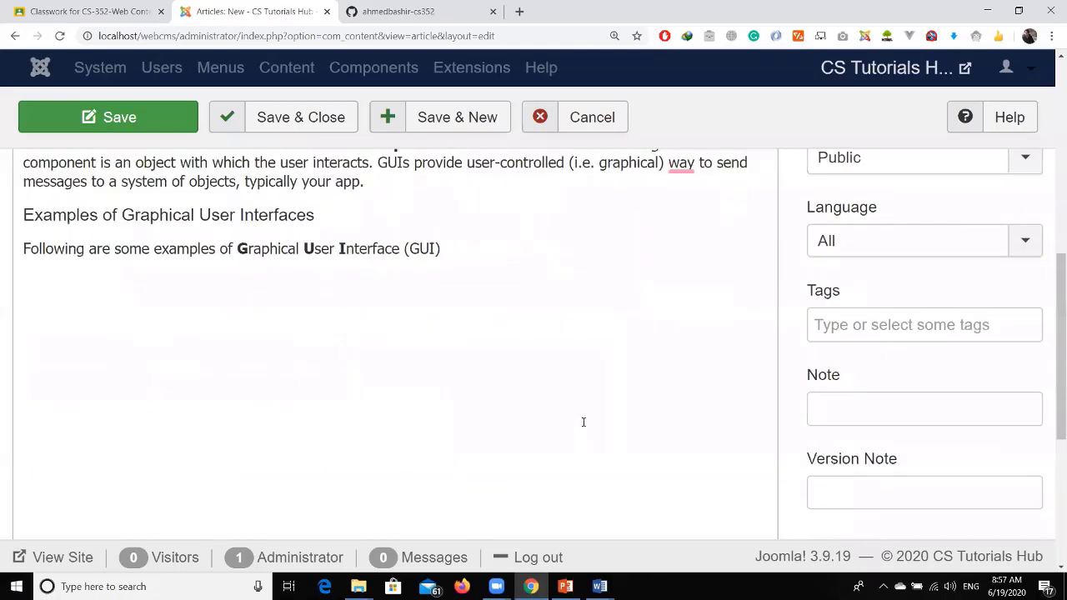
pyautogui.hotkey('ctrl', '-')
pyautogui.hotkey('ctrl', '-')
pyautogui.hotkey('ctrl', '-')
pyautogui.hotkey('ctrl', '-')
pyautogui.scroll(3, 583, 422)
pyautogui.hotkey('ctrl', '+')
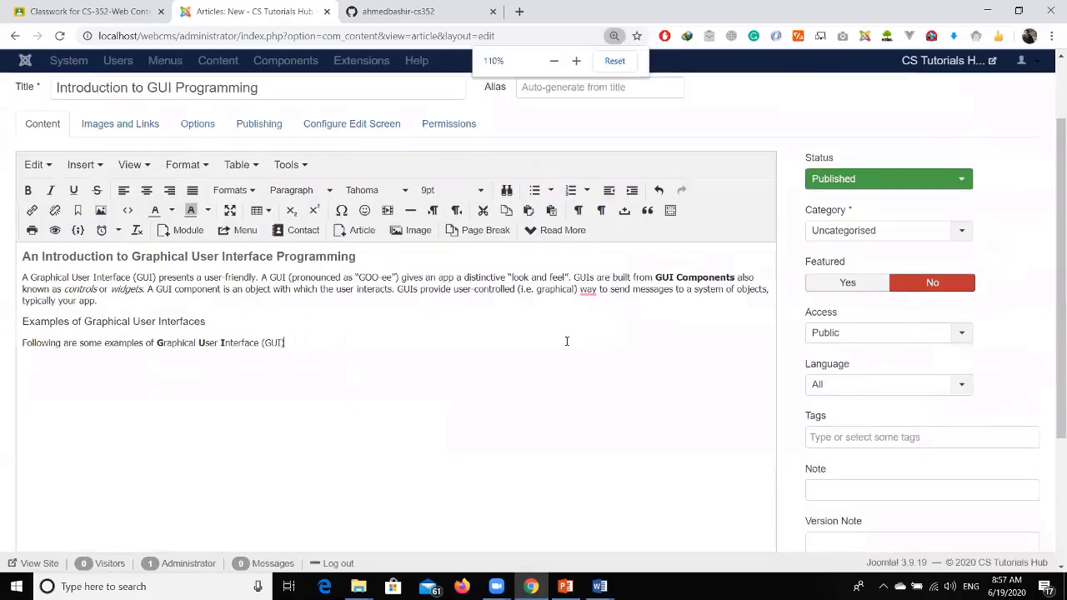
# - Switch to CS-311-VP-Lecture-5.docx in Word and scroll through its GUI Examples screenshots
pyautogui.moveTo(602, 578)
pyautogui.click(601, 525)
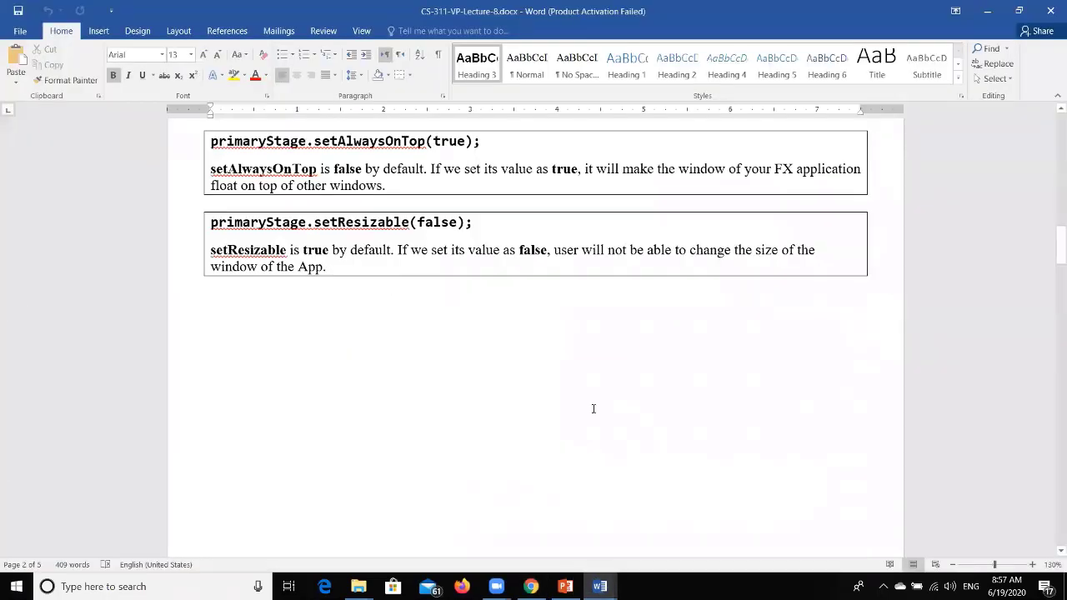
pyautogui.click(739, 514)
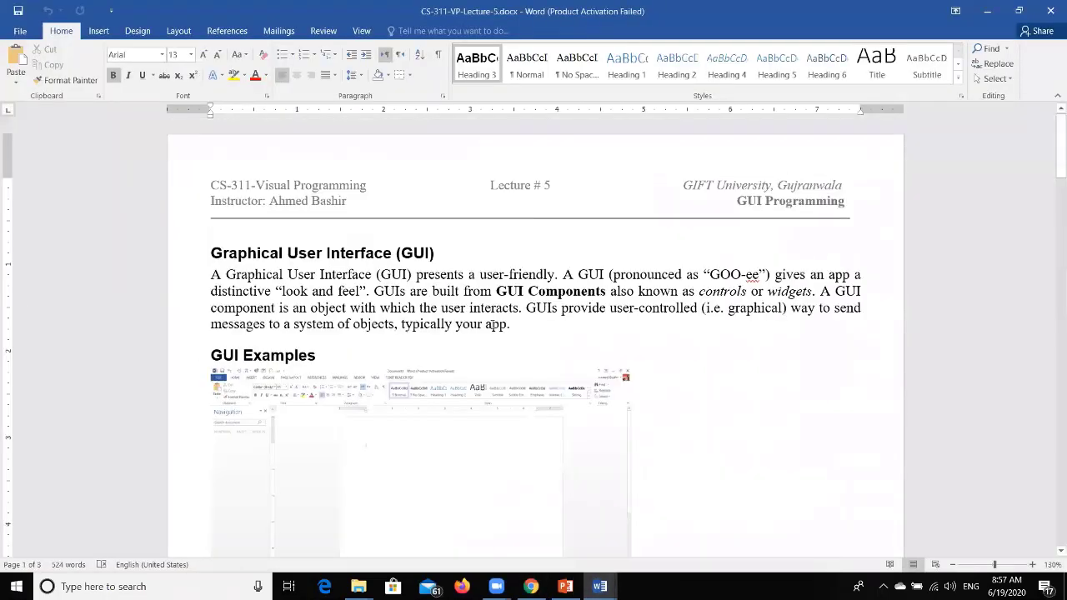
pyautogui.scroll(-3, 494, 323)
pyautogui.scroll(-5, 493, 322)
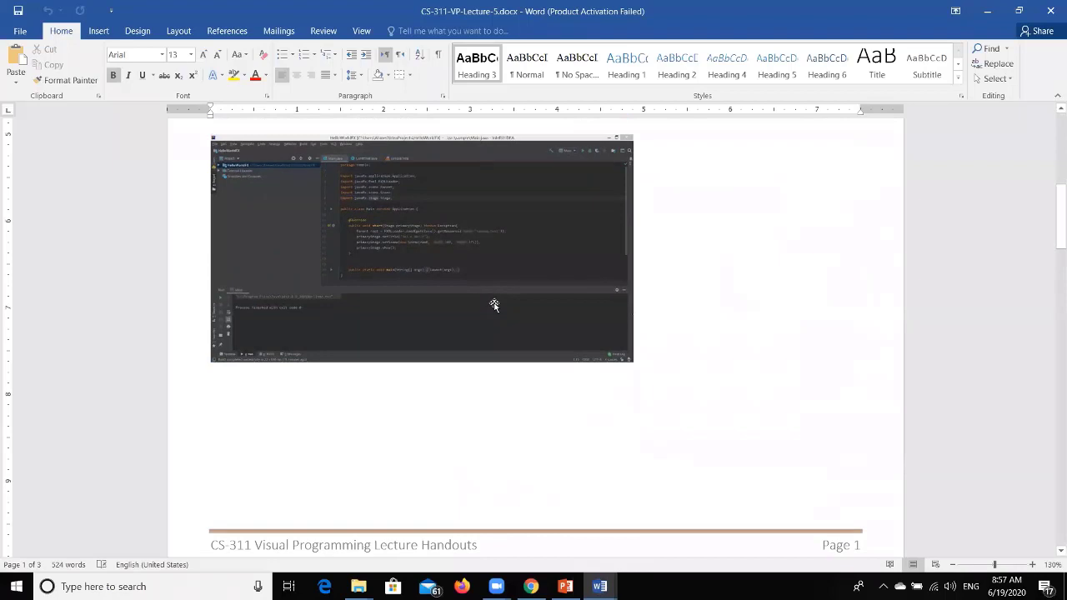
pyautogui.scroll(5, 495, 305)
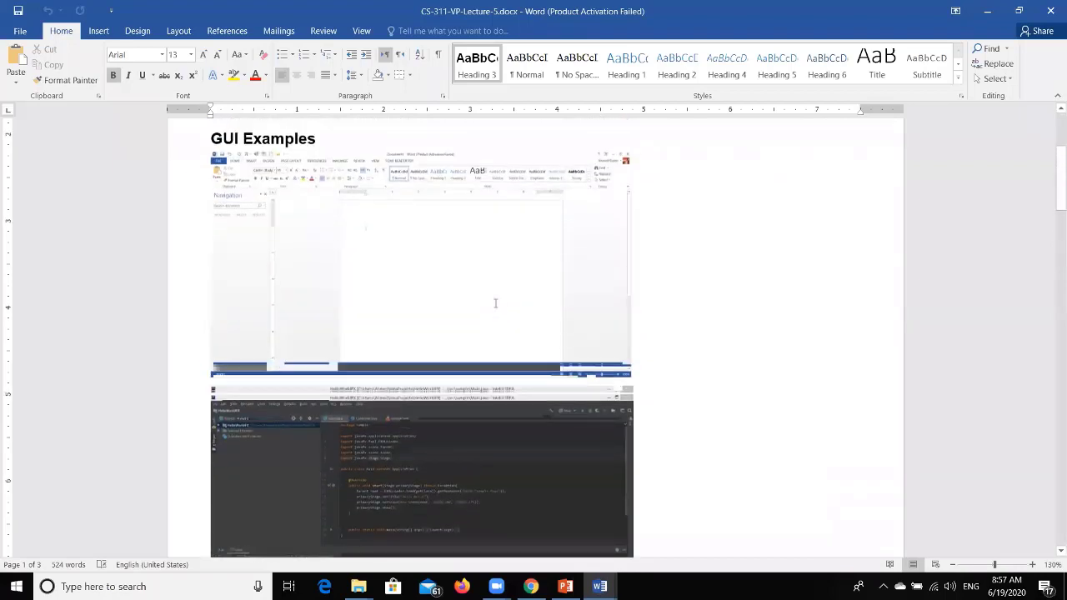
pyautogui.hotkey('alt', 'Tab')
pyautogui.hotkey('alt', 'Tab')
pyautogui.hotkey('alt', 'Tab')
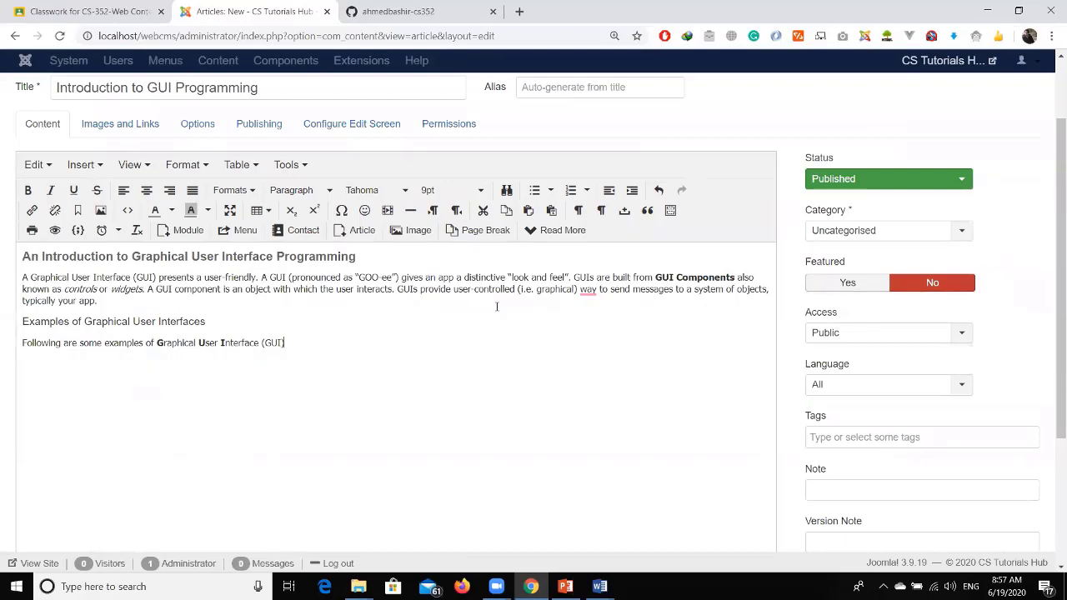
# - Zoom the page to 125% and open then dismiss the Image dialog
pyautogui.hotkey('ctrl', '+')
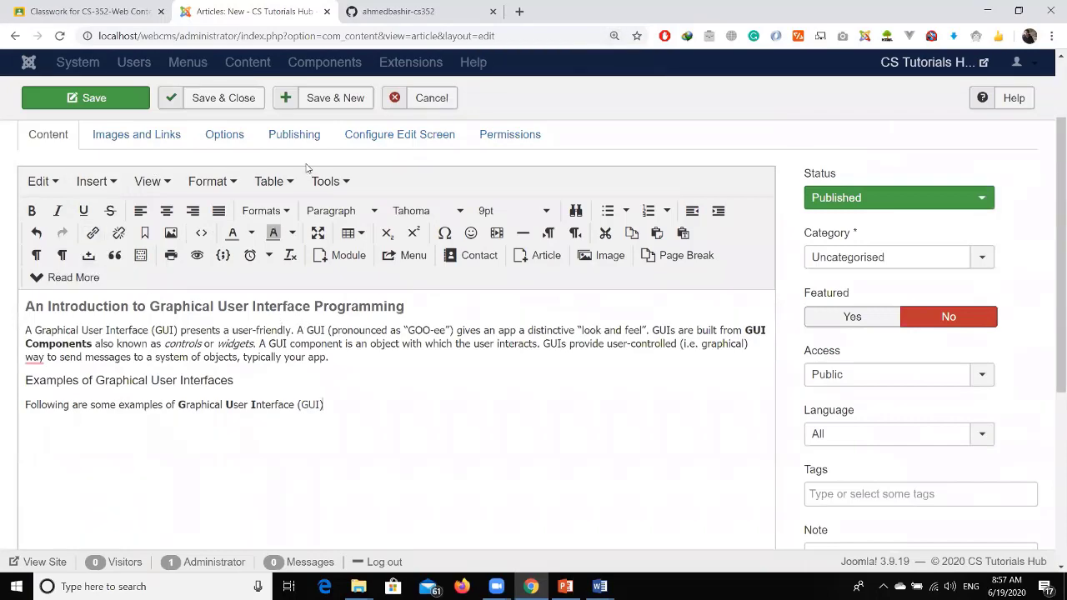
pyautogui.click(600, 263)
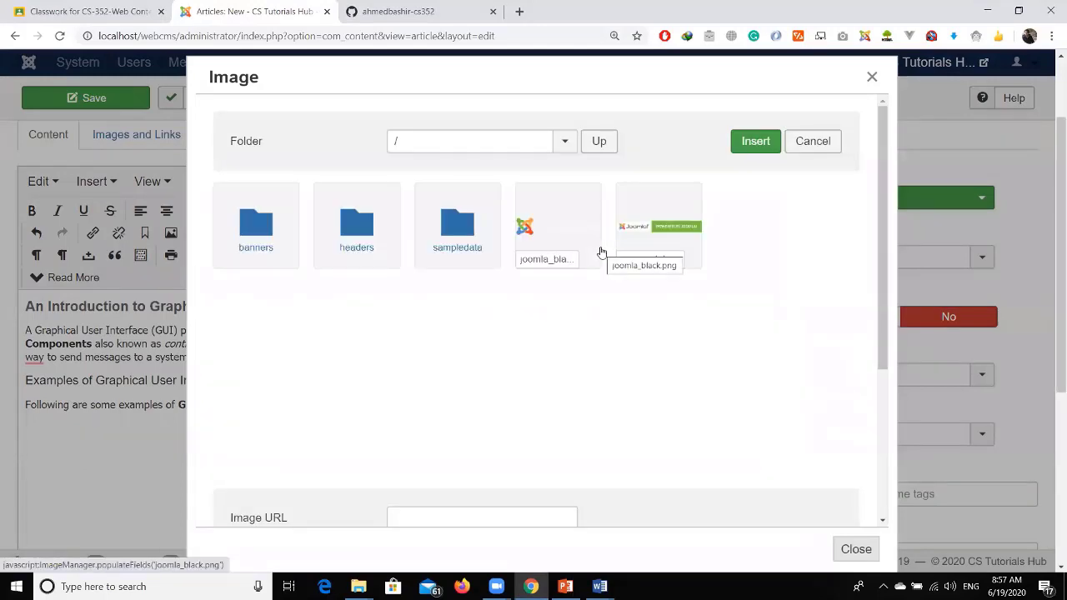
pyautogui.click(854, 550)
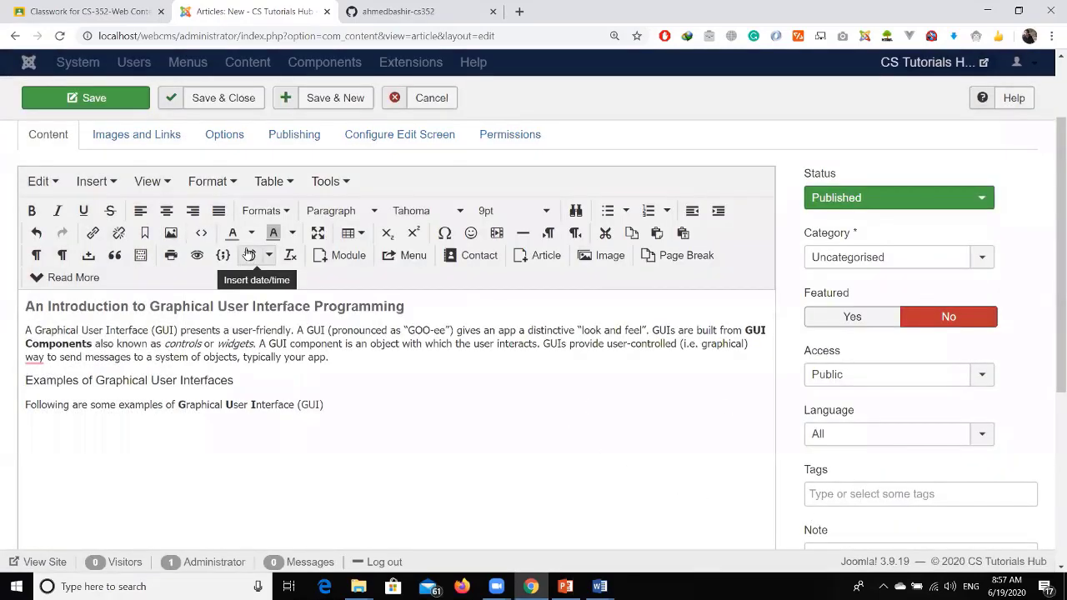
# - Save the Introduction to GUI Programming article and close it to the articles list
pyautogui.scroll(2, 248, 259)
pyautogui.click(75, 151)
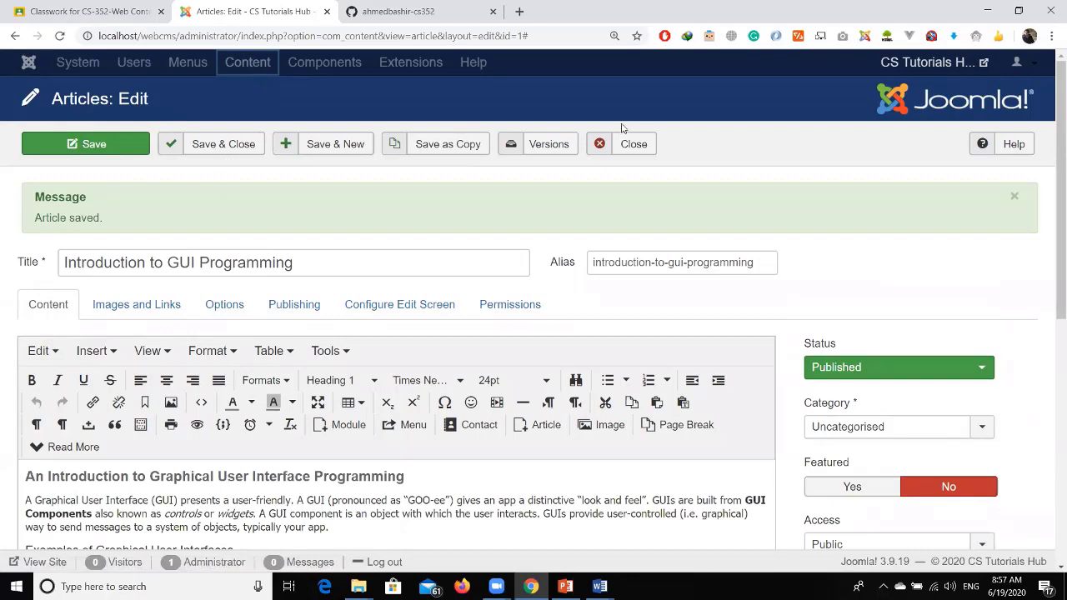
pyautogui.click(635, 145)
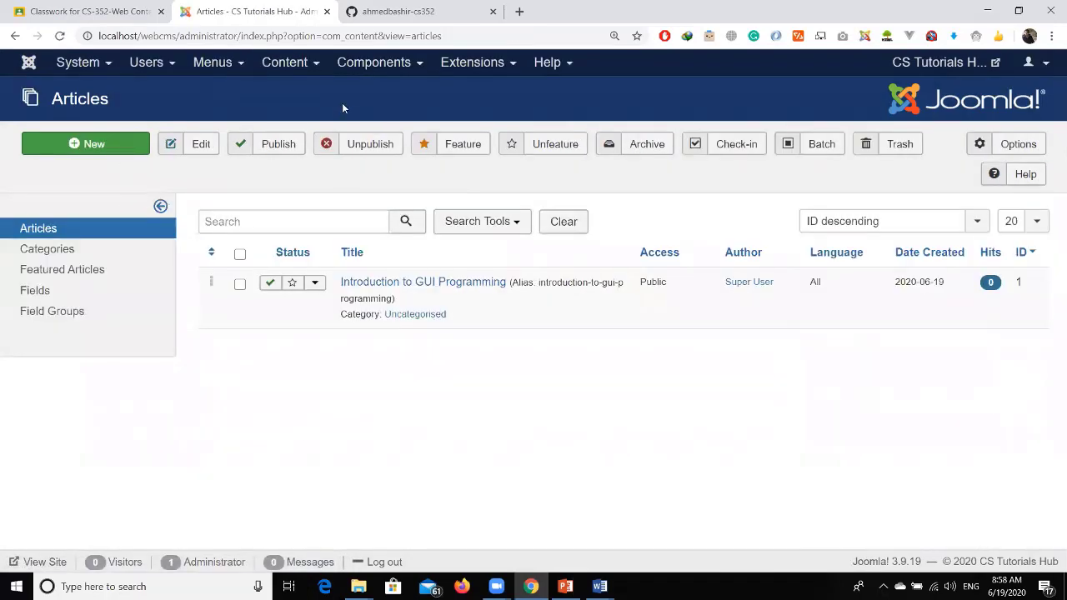
# - Open Content > Media, reloading it to show the images folder with banners, headers, sampledata
pyautogui.click(317, 65)
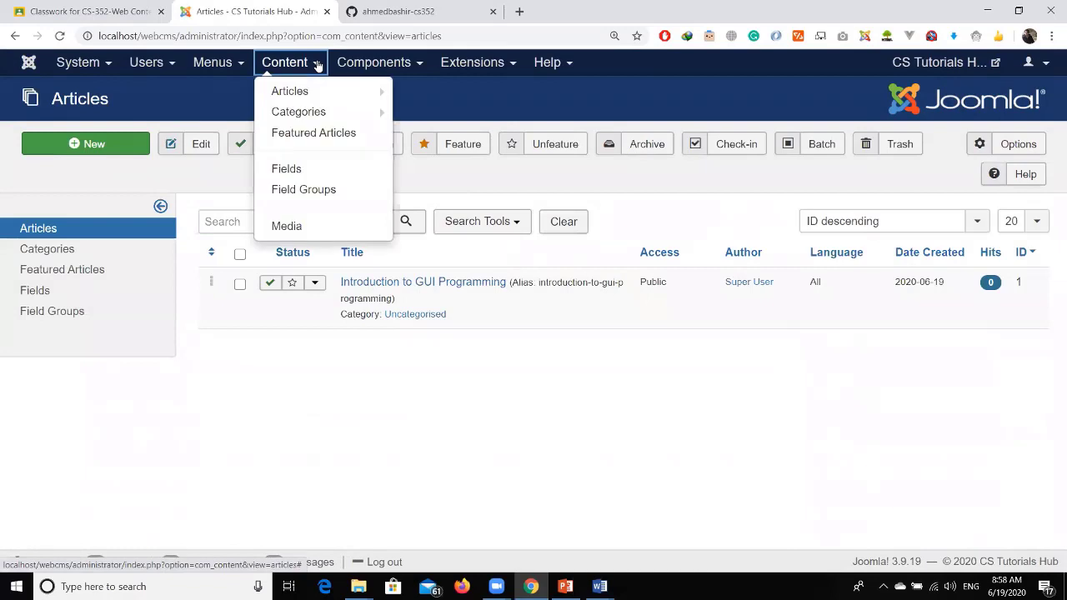
pyautogui.click(310, 226)
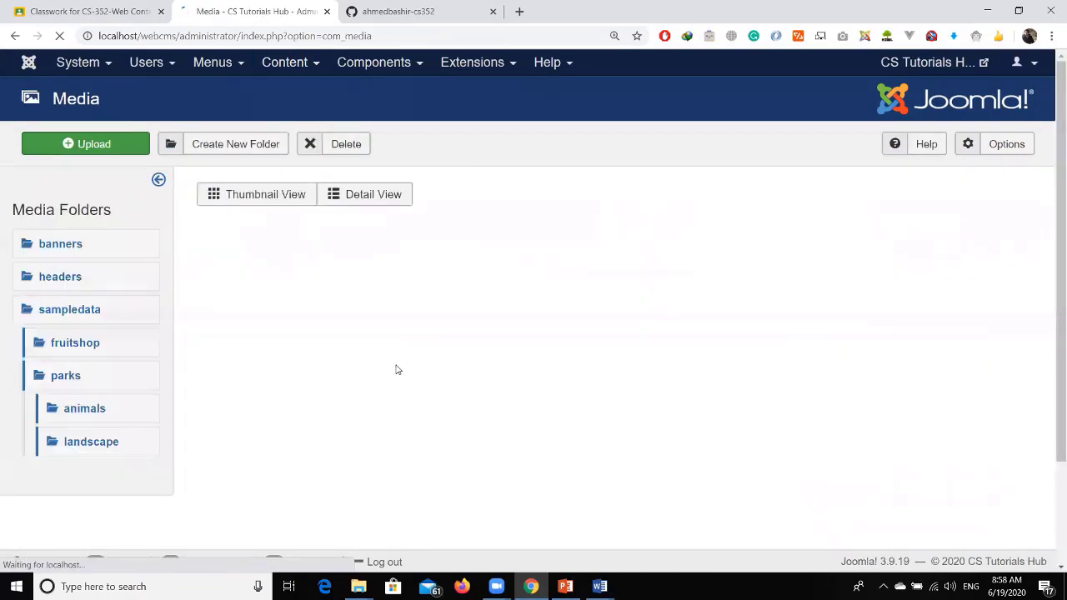
pyautogui.scroll(-2, 464, 431)
pyautogui.scroll(1, 465, 432)
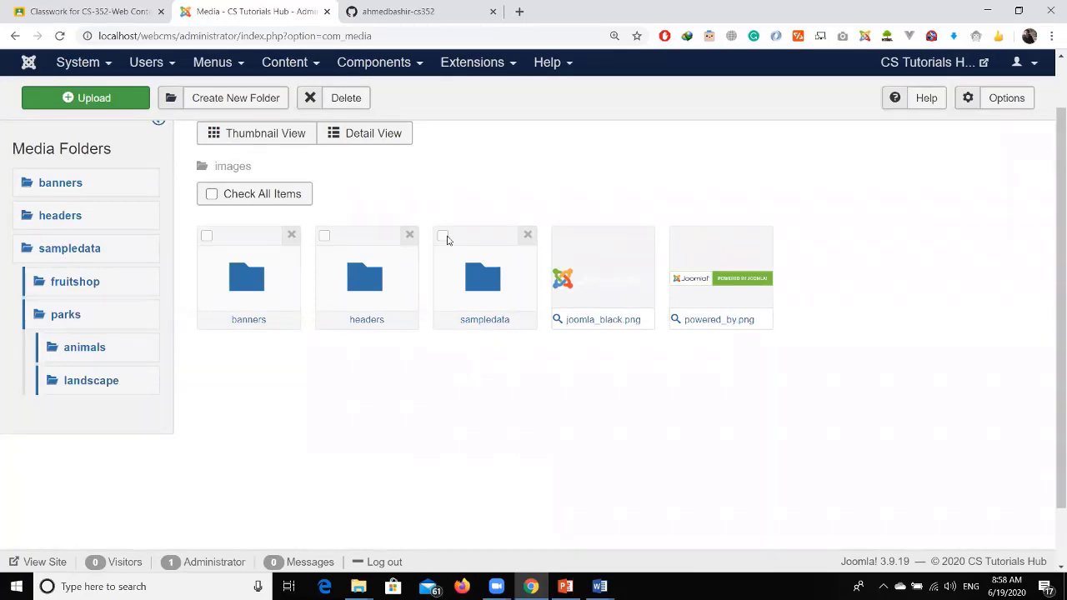
pyautogui.click(300, 67)
pyautogui.click(301, 238)
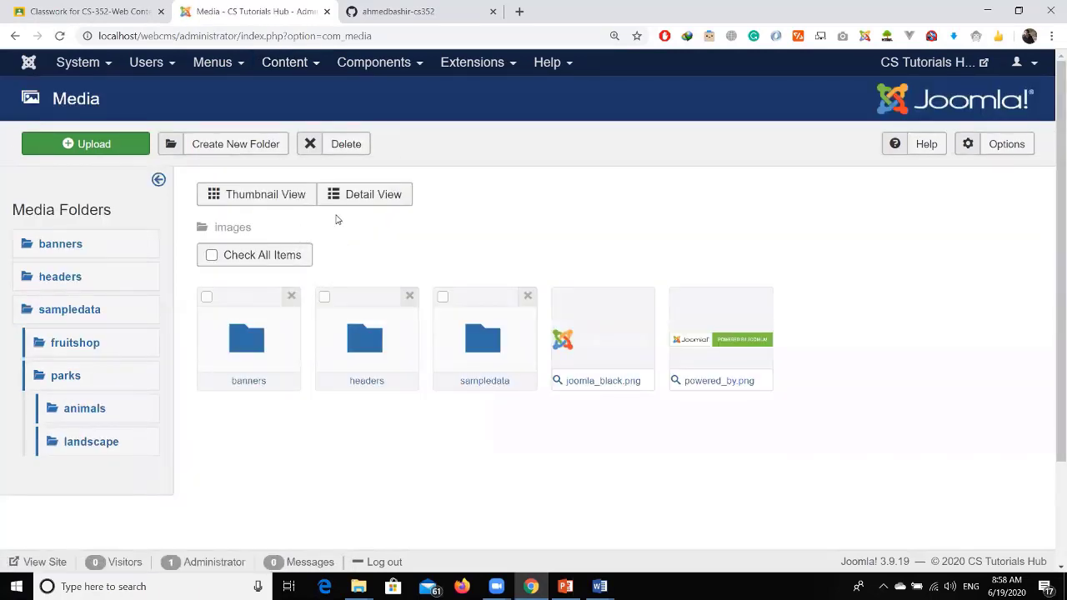
pyautogui.scroll(-2, 336, 219)
pyautogui.scroll(2, 340, 214)
# - Create a 'web' folder inside the images folder
pyautogui.click(247, 143)
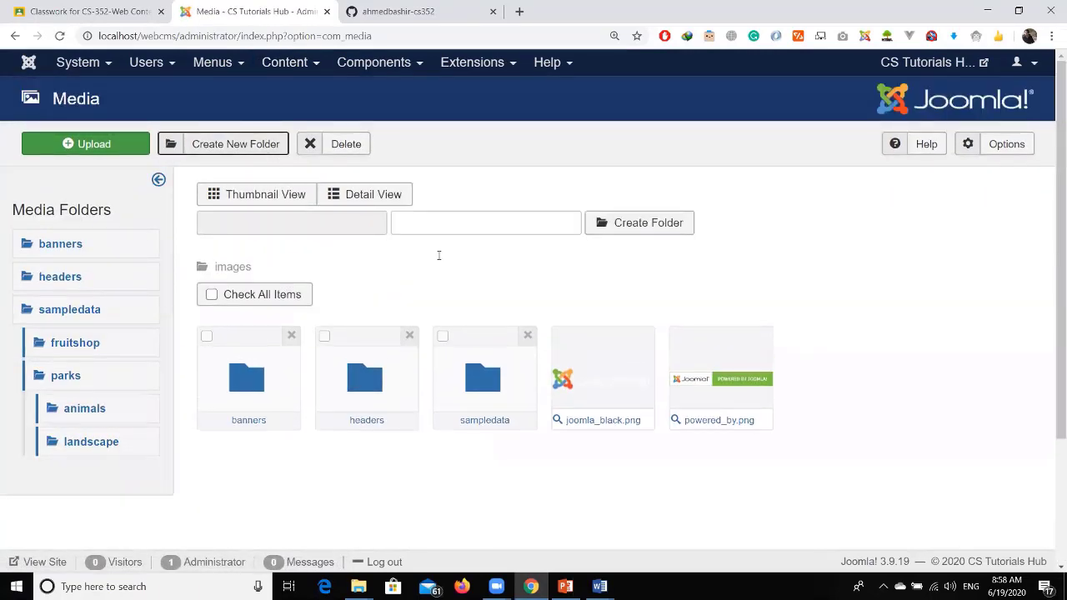
pyautogui.click(479, 222)
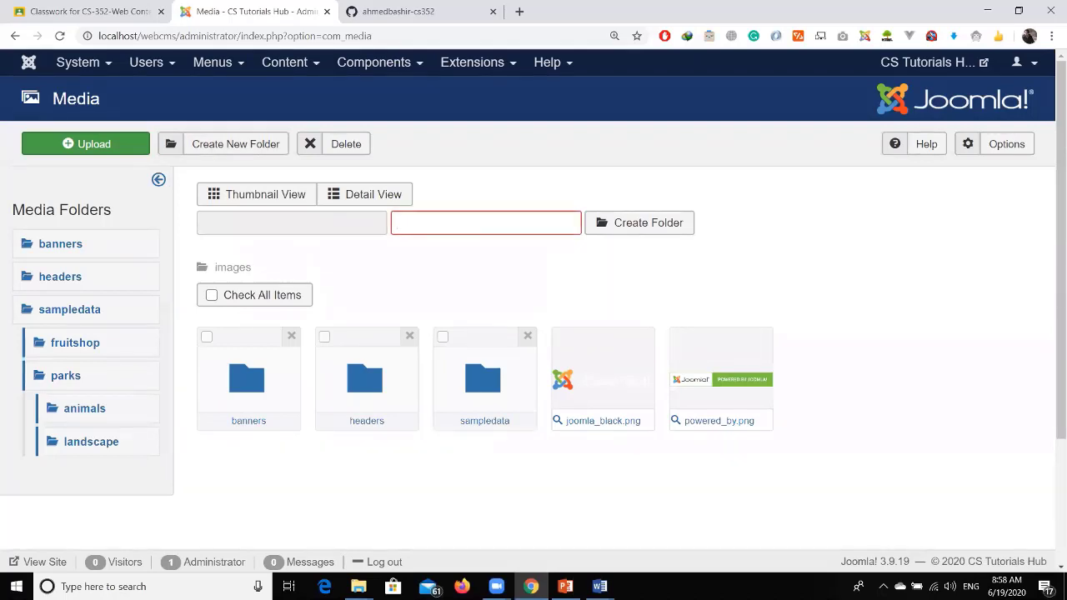
pyautogui.write('wel')
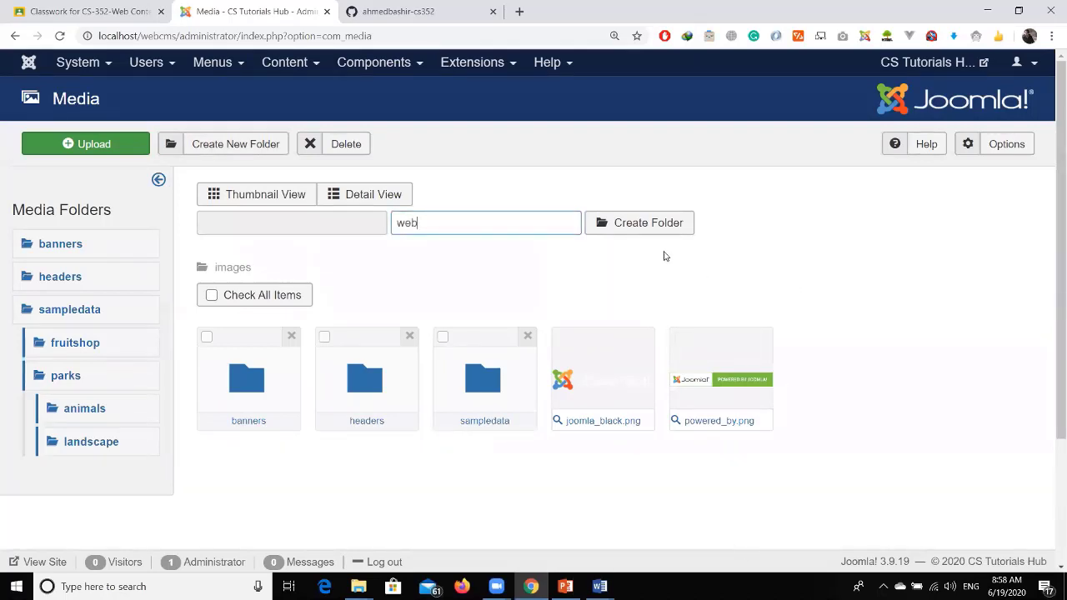
pyautogui.click(618, 223)
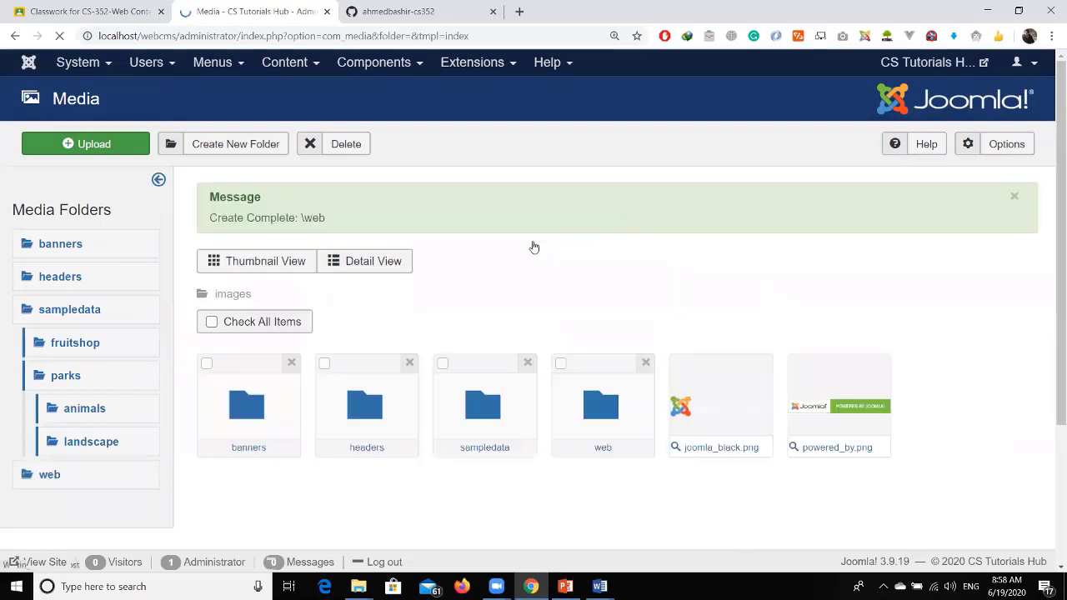
pyautogui.scroll(-2, 606, 279)
pyautogui.scroll(2, 572, 286)
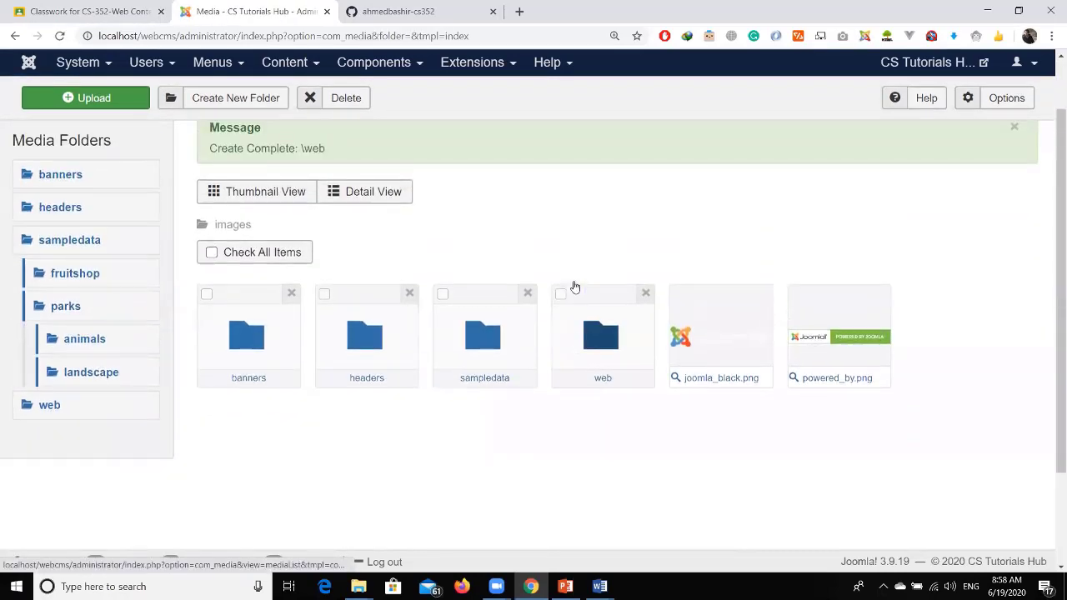
# - Create 'desktop' and 'mobile' folders alongside it
pyautogui.click(198, 97)
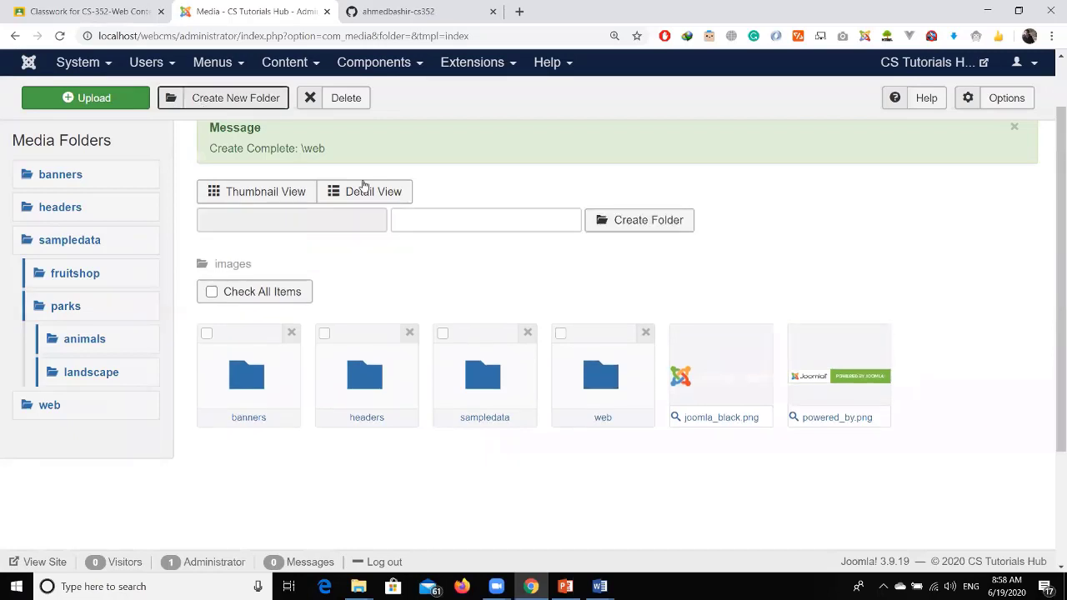
pyautogui.click(426, 225)
pyautogui.write('desktop')
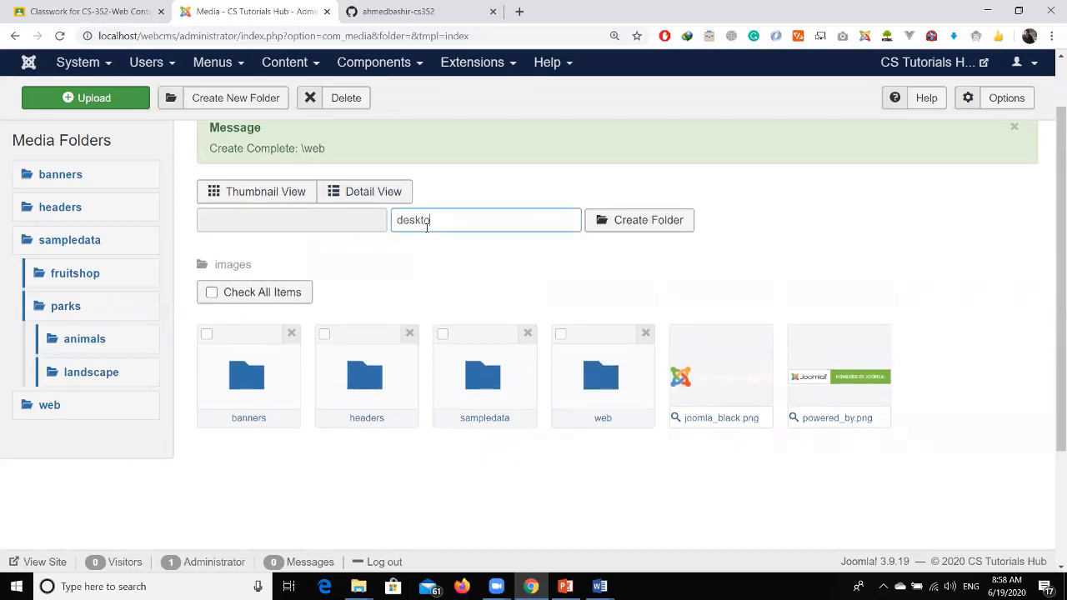
pyautogui.click(638, 220)
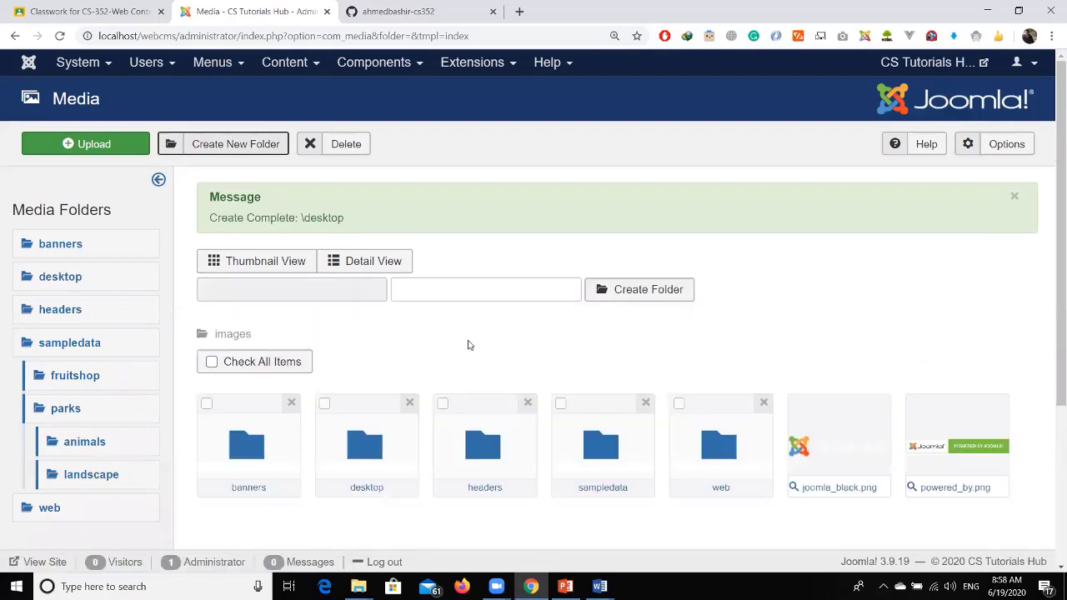
pyautogui.click(461, 289)
pyautogui.write('mobi')
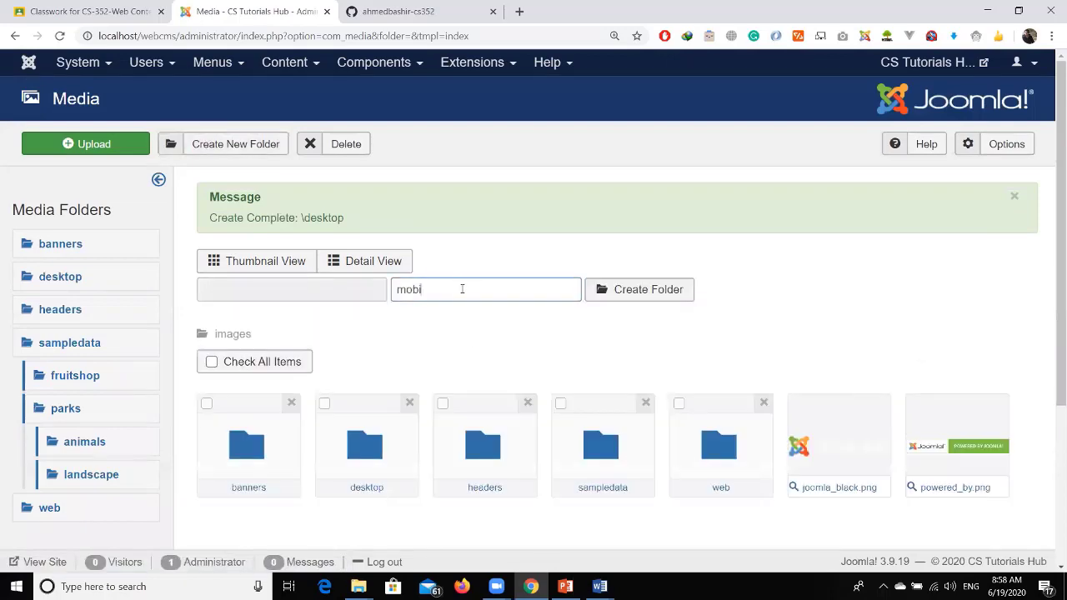
pyautogui.write('le')
pyautogui.press('Return')
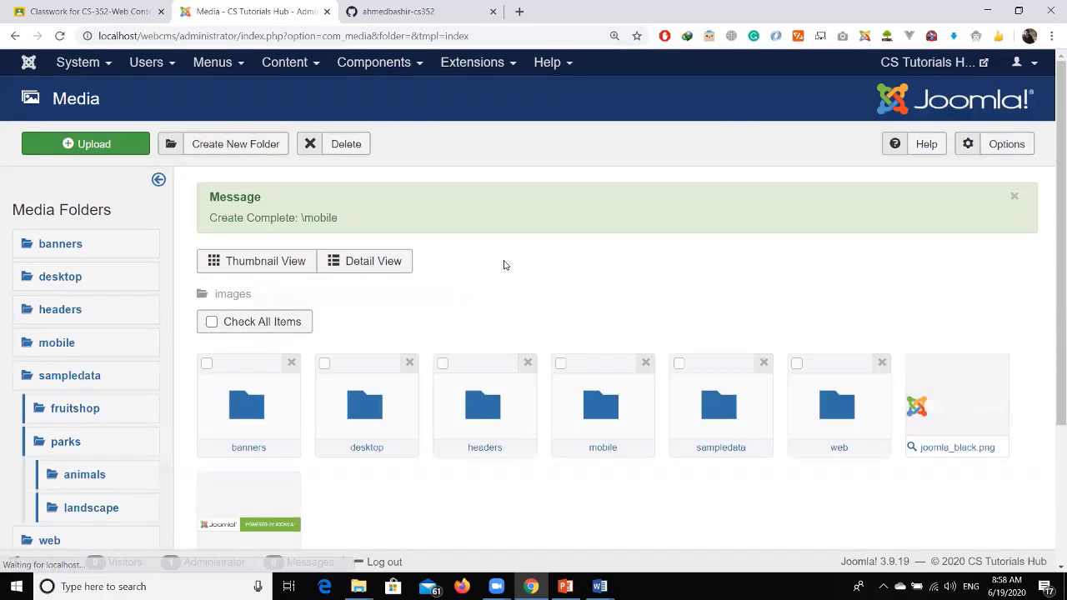
pyautogui.scroll(-1, 503, 265)
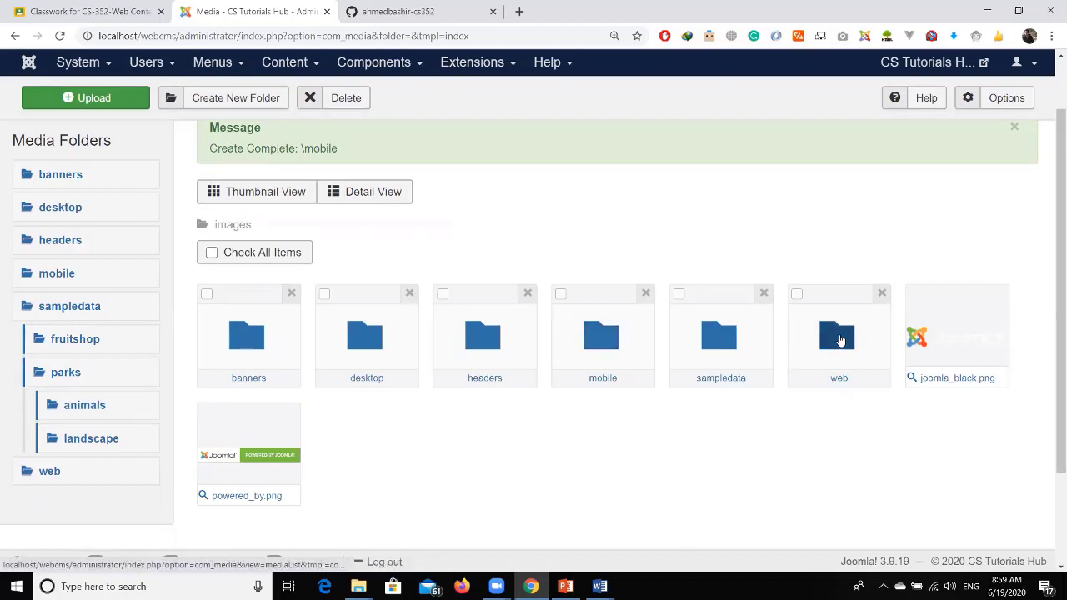
pyautogui.scroll(1, 491, 462)
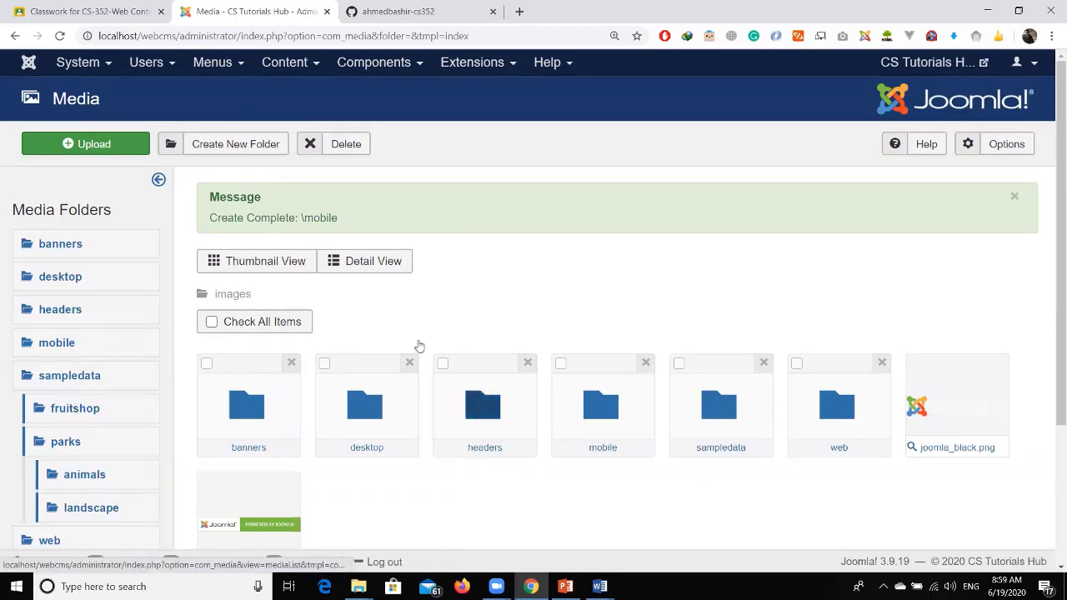
# - Start a new article, cancel it, and open Introduction to GUI Programming for editing
pyautogui.click(288, 63)
pyautogui.moveTo(307, 90)
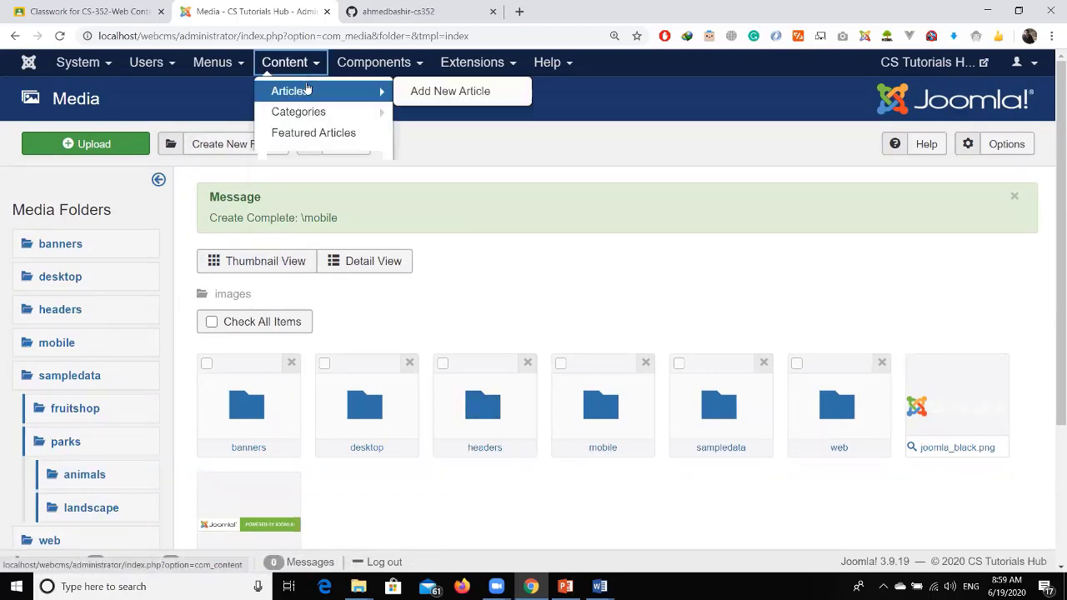
pyautogui.click(430, 96)
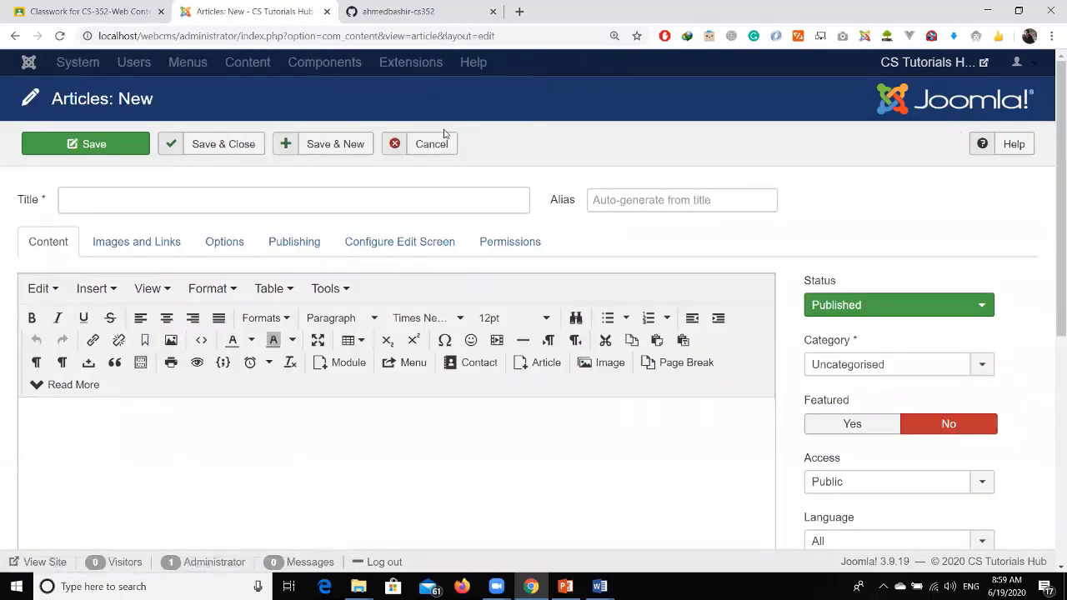
pyautogui.click(438, 143)
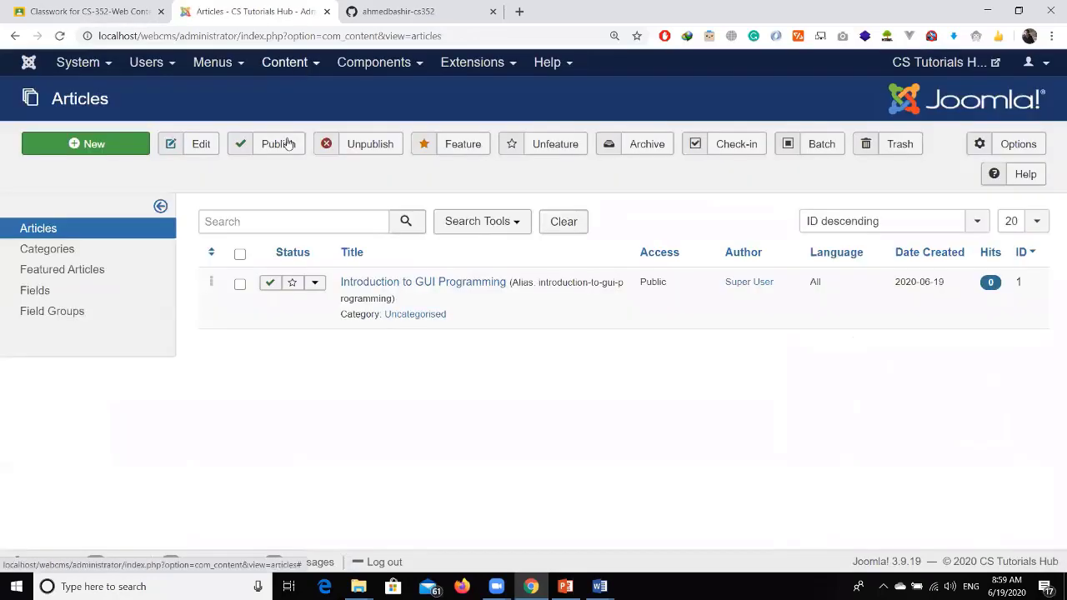
pyautogui.click(442, 284)
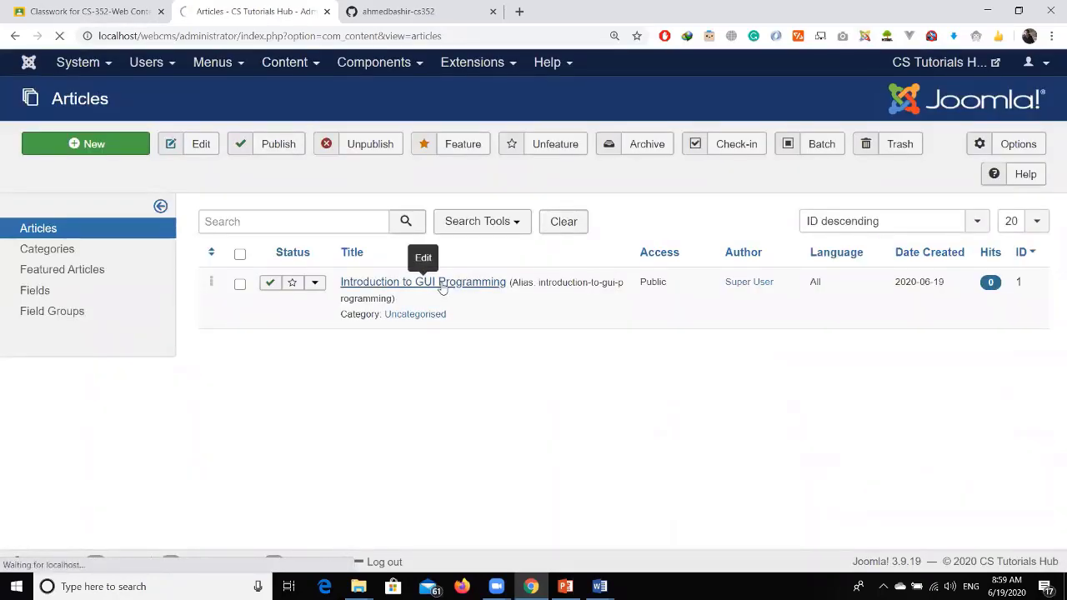
# - Open the Image insert dialog and scroll down to its Upload file section
pyautogui.scroll(-2, 509, 338)
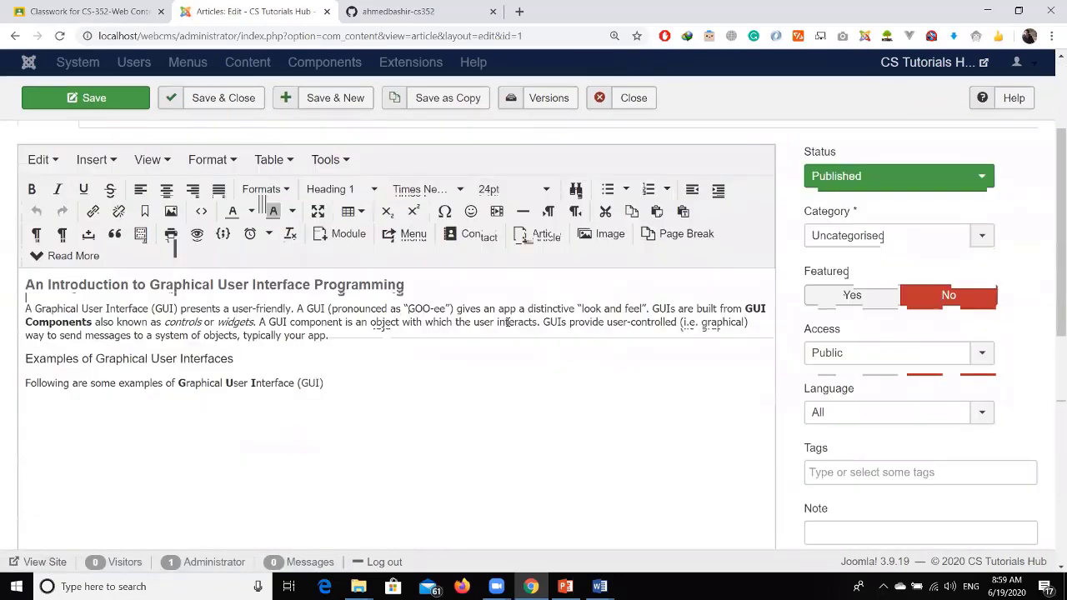
pyautogui.click(607, 225)
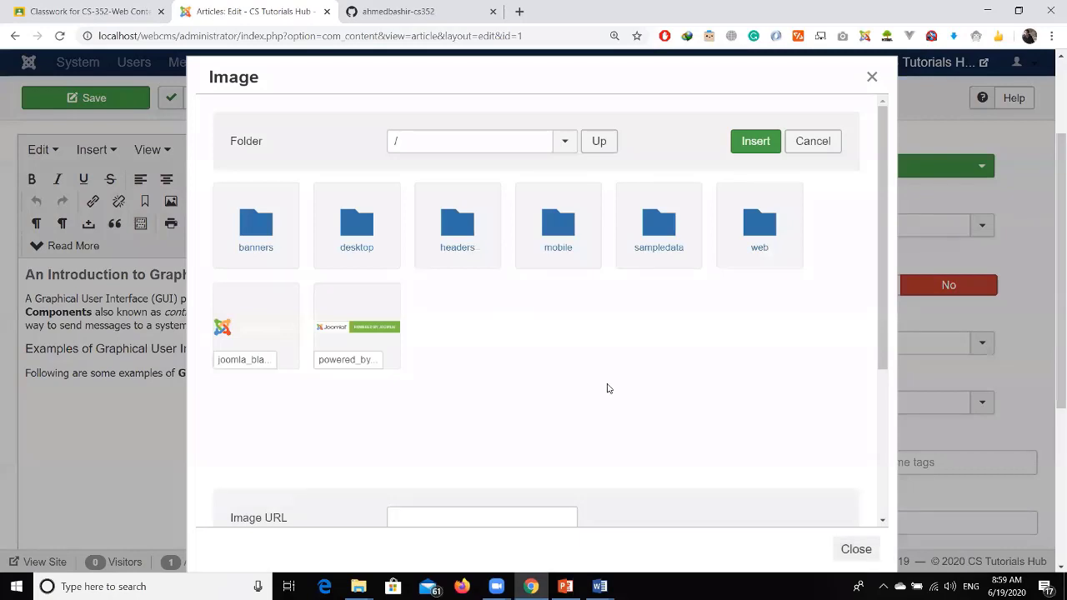
pyautogui.scroll(-2, 614, 365)
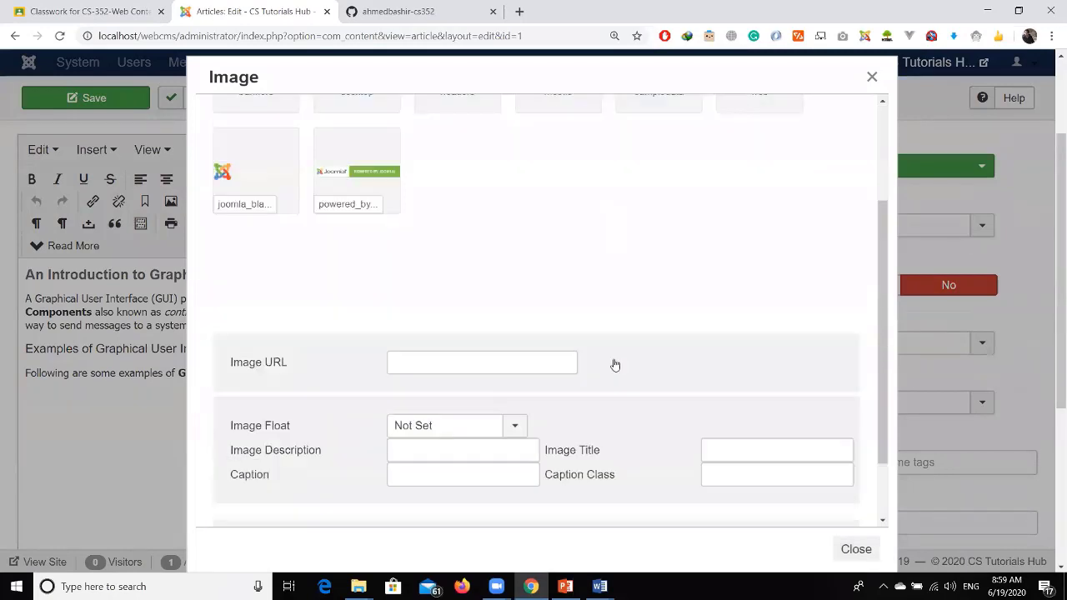
pyautogui.scroll(2, 615, 365)
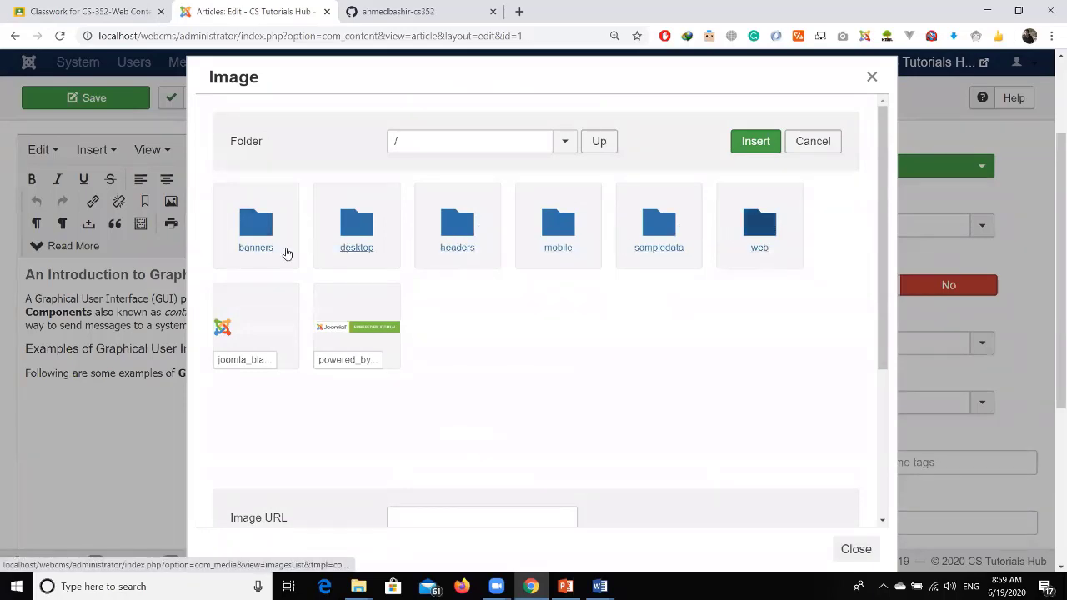
pyautogui.scroll(-3, 640, 342)
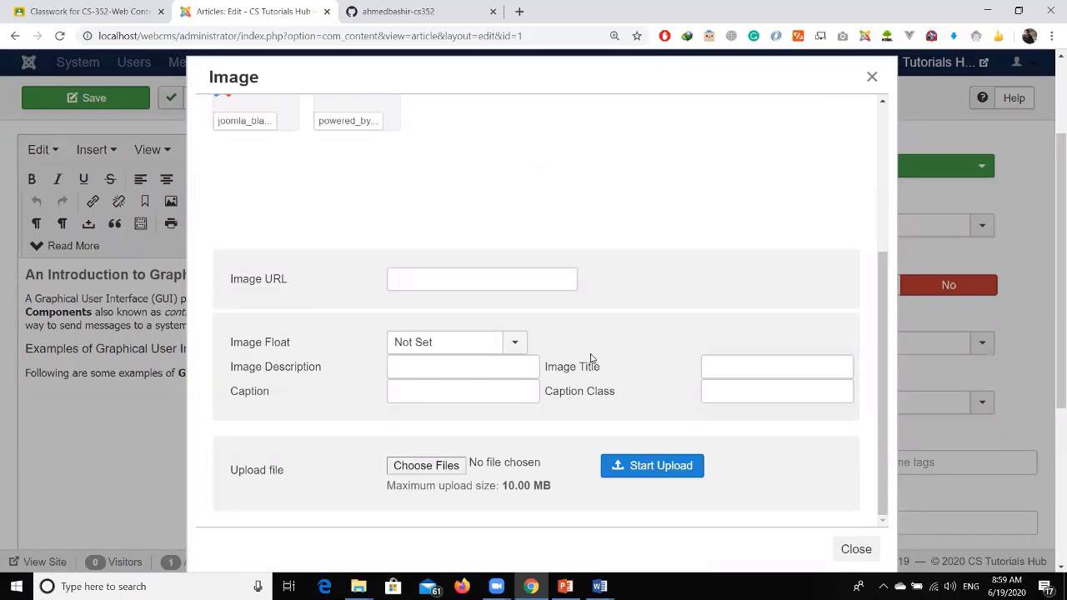
# - Choose word-gui.png as the image to upload and set its float to Center
pyautogui.click(434, 468)
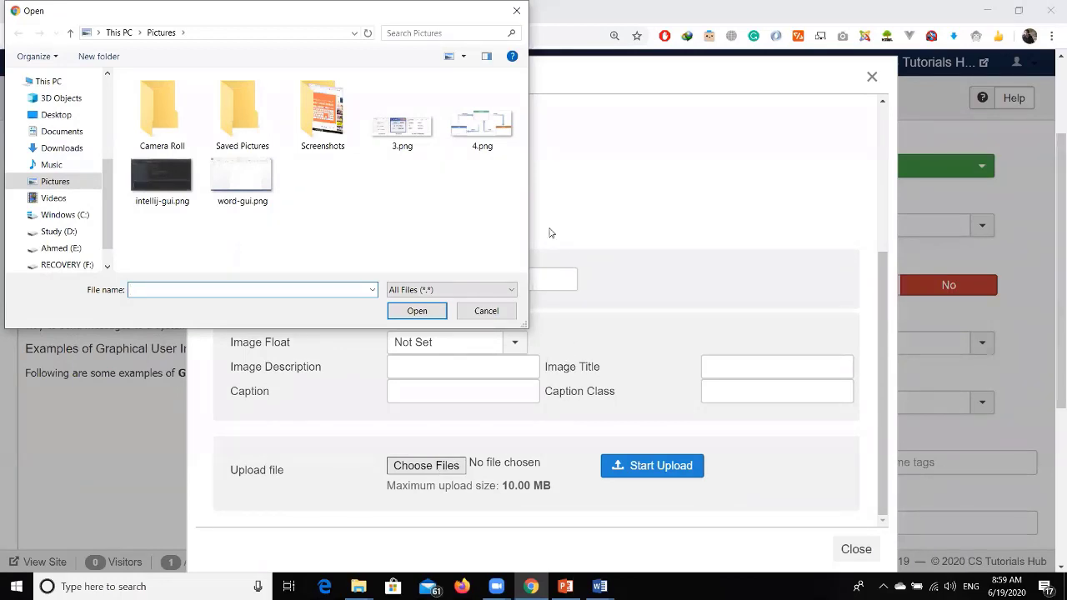
pyautogui.click(262, 203)
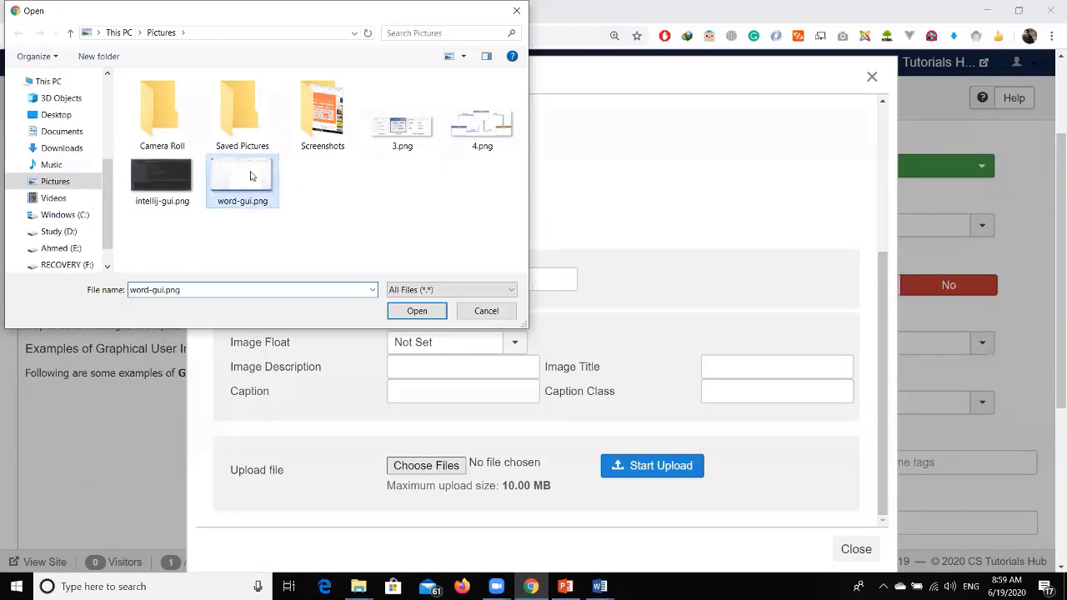
pyautogui.click(416, 311)
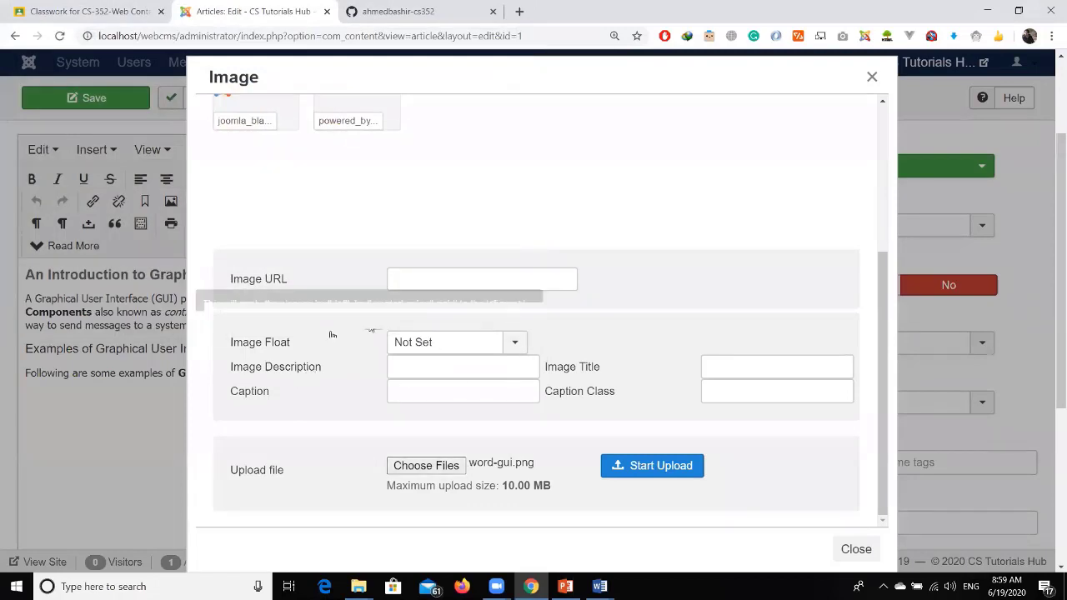
pyautogui.click(434, 344)
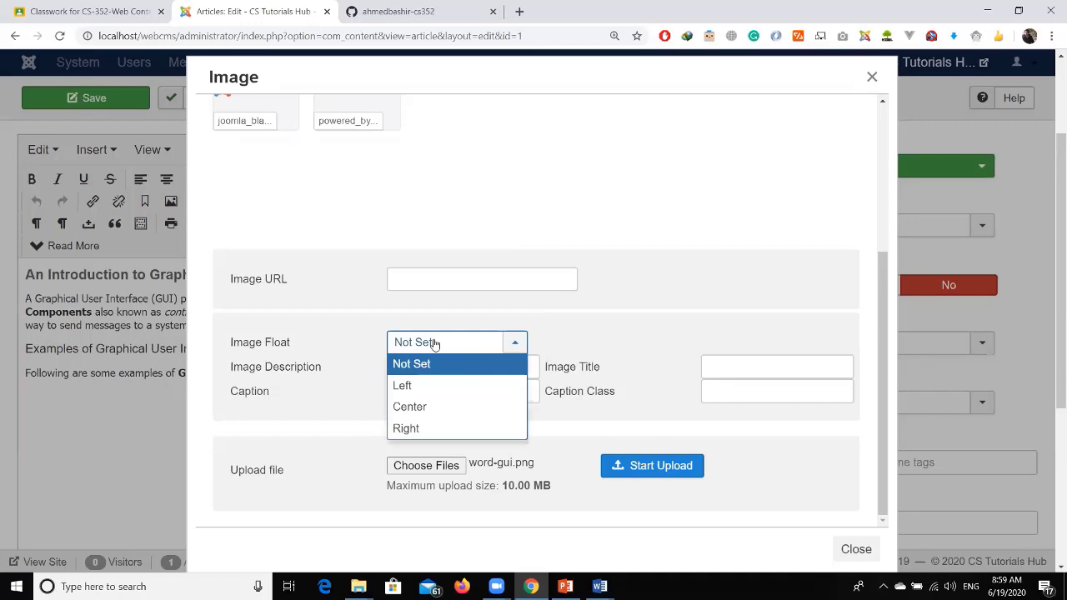
pyautogui.click(448, 408)
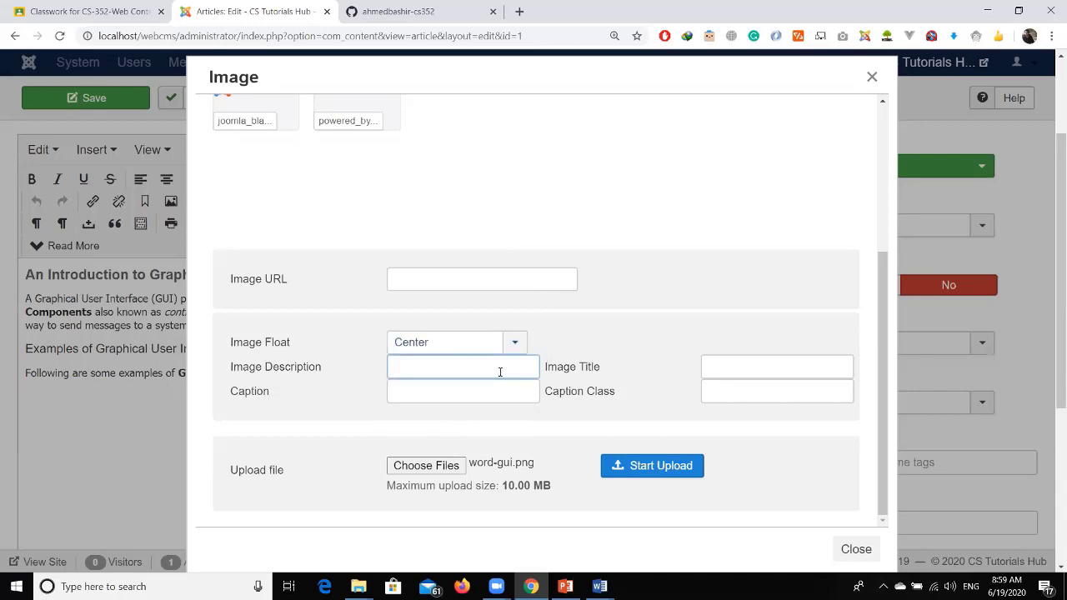
# - Use 'MS Word GUI Example' as description, title and caption, with caption class text-left
pyautogui.write('Word')
pyautogui.hotkey('ctrl', 'a')
pyautogui.write('MS Word GUI Example')
pyautogui.hotkey('ctrl', 'a')
pyautogui.hotkey('ctrl', 'c')
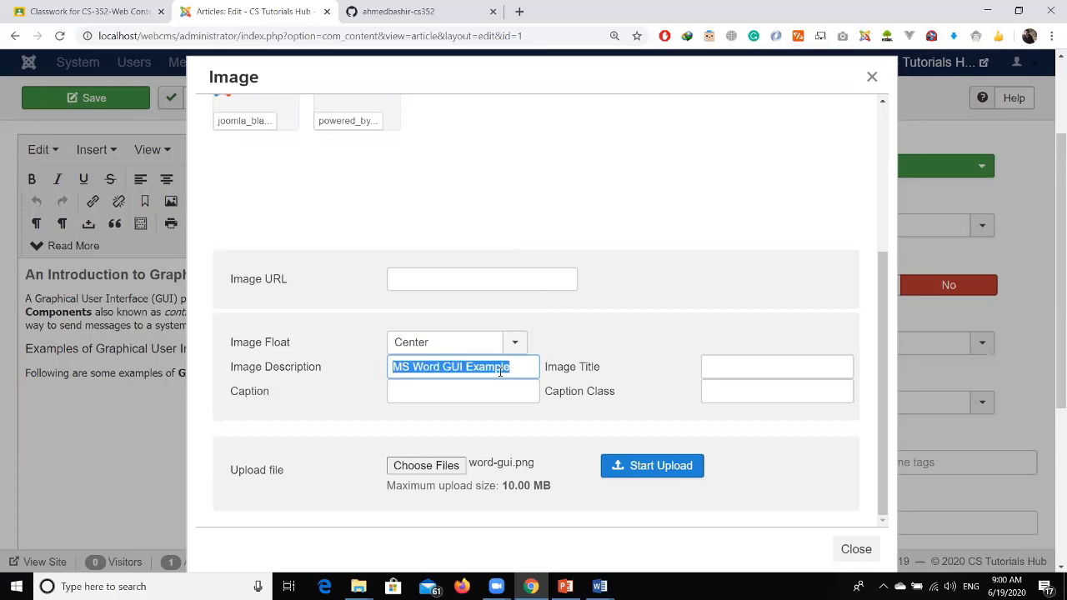
pyautogui.click(769, 367)
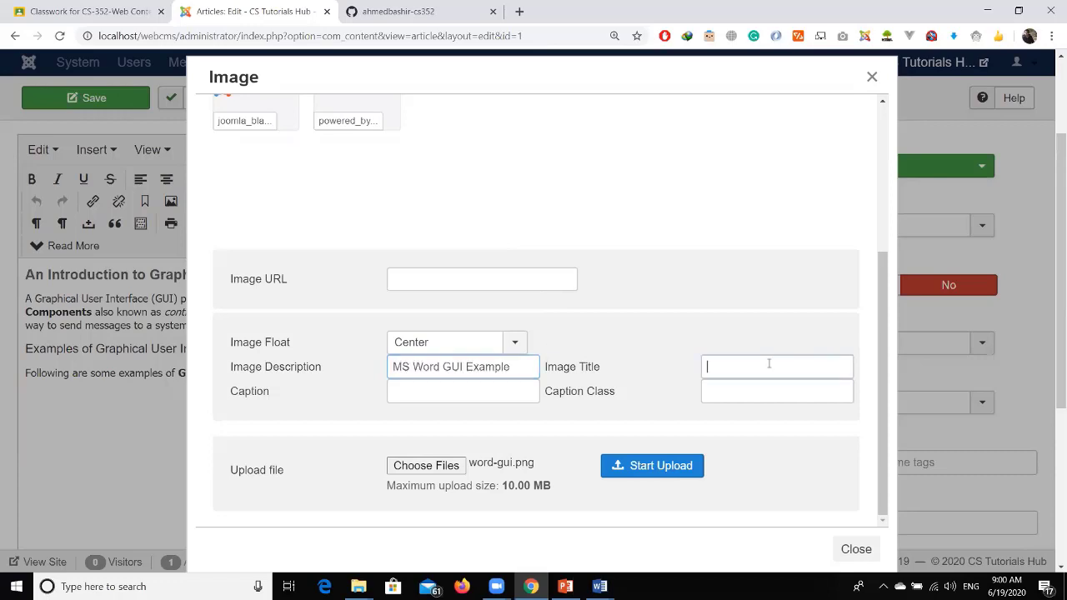
pyautogui.hotkey('ctrl', 'v')
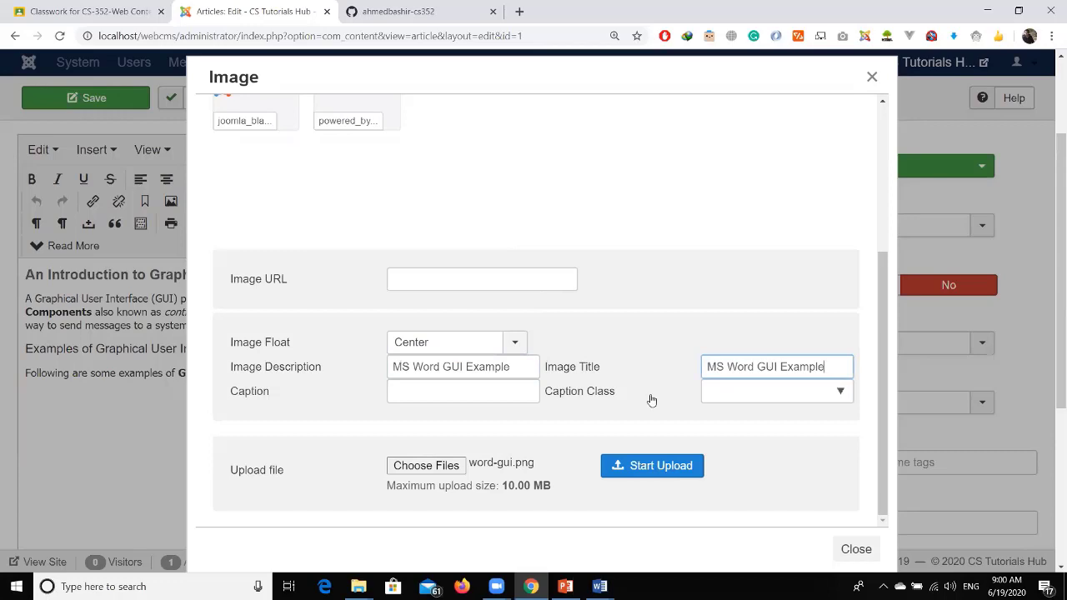
pyautogui.click(509, 391)
pyautogui.hotkey('ctrl', 'v')
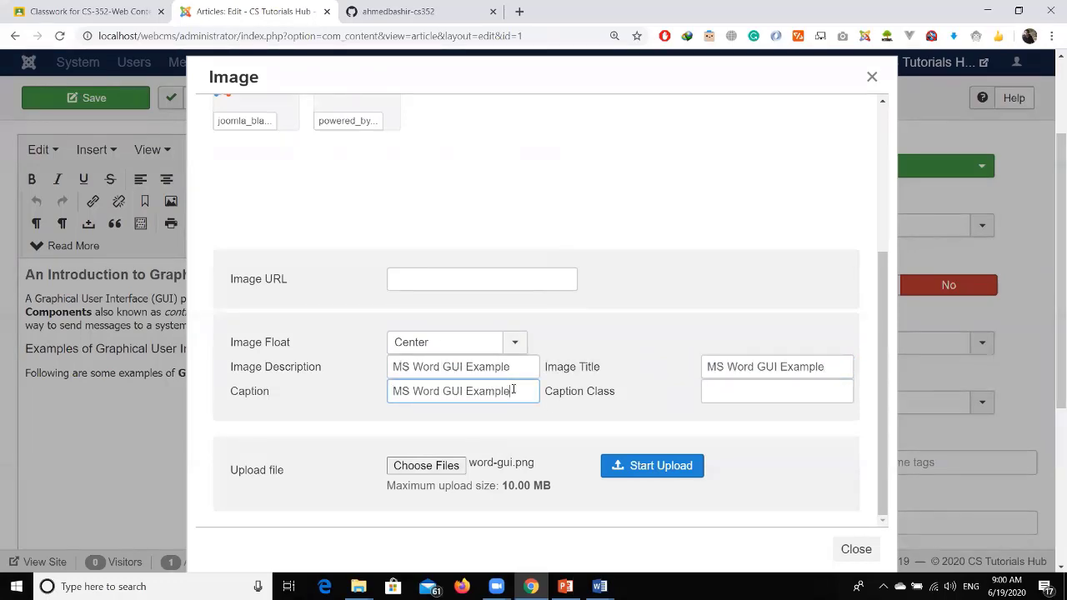
pyautogui.click(840, 395)
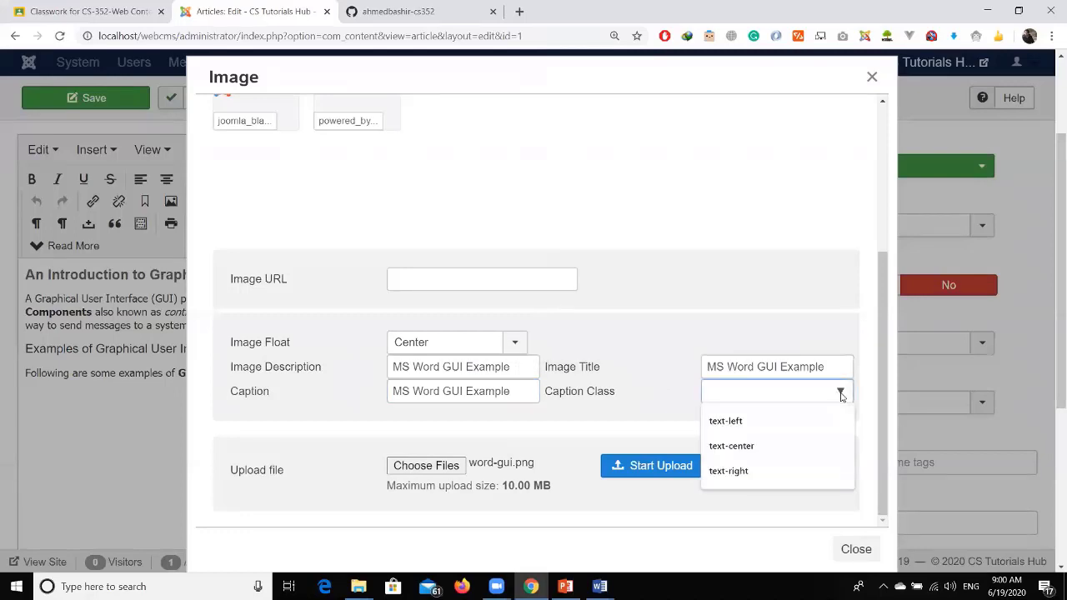
pyautogui.click(813, 433)
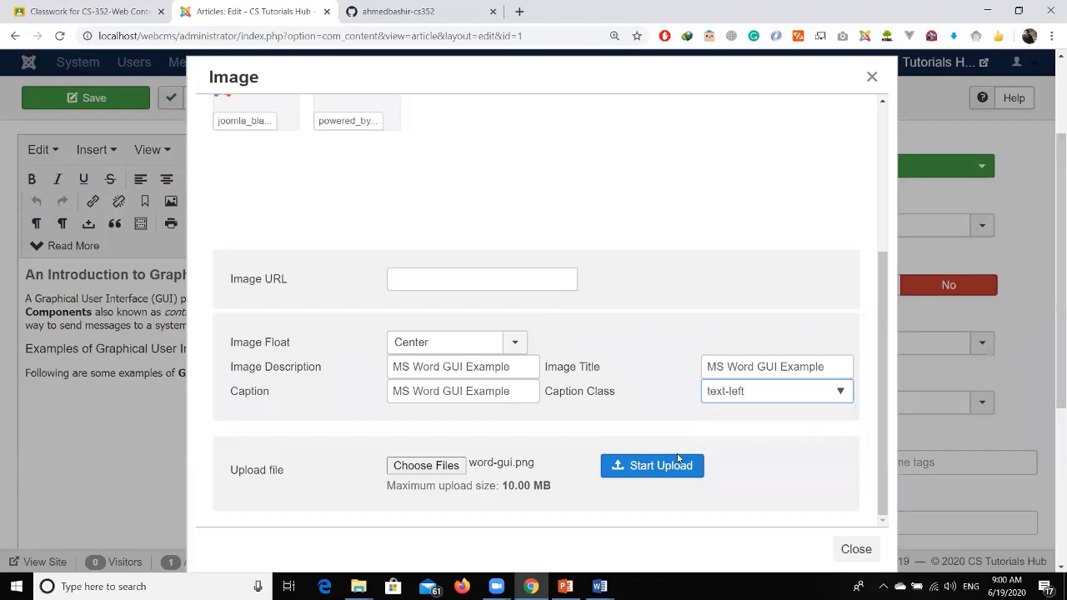
# - Upload word-gui.png into the desktop media folder
pyautogui.scroll(1, 627, 405)
pyautogui.scroll(3, 625, 397)
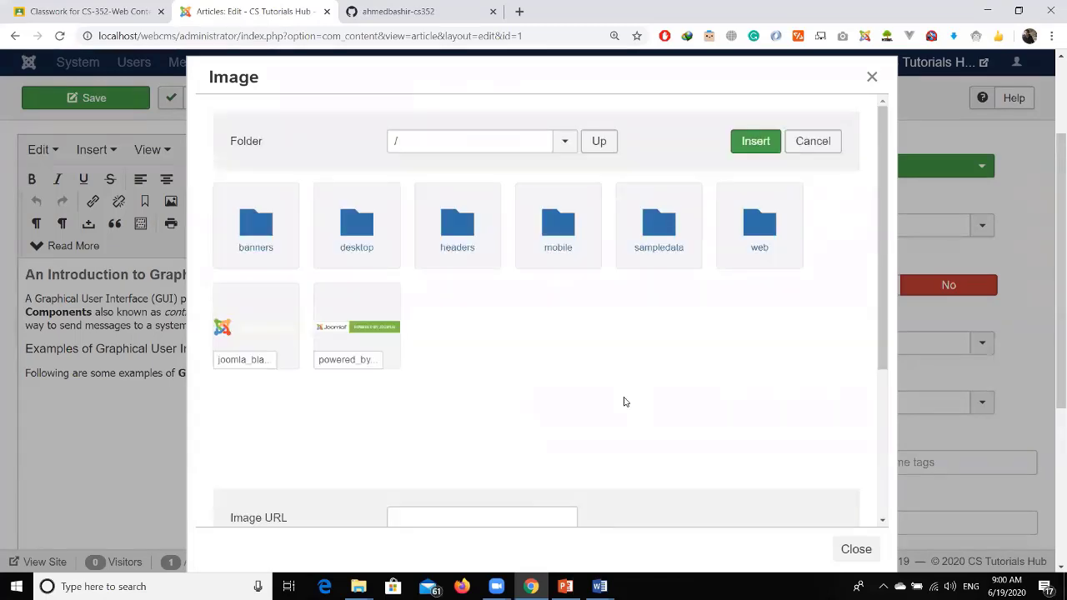
pyautogui.scroll(-1, 627, 392)
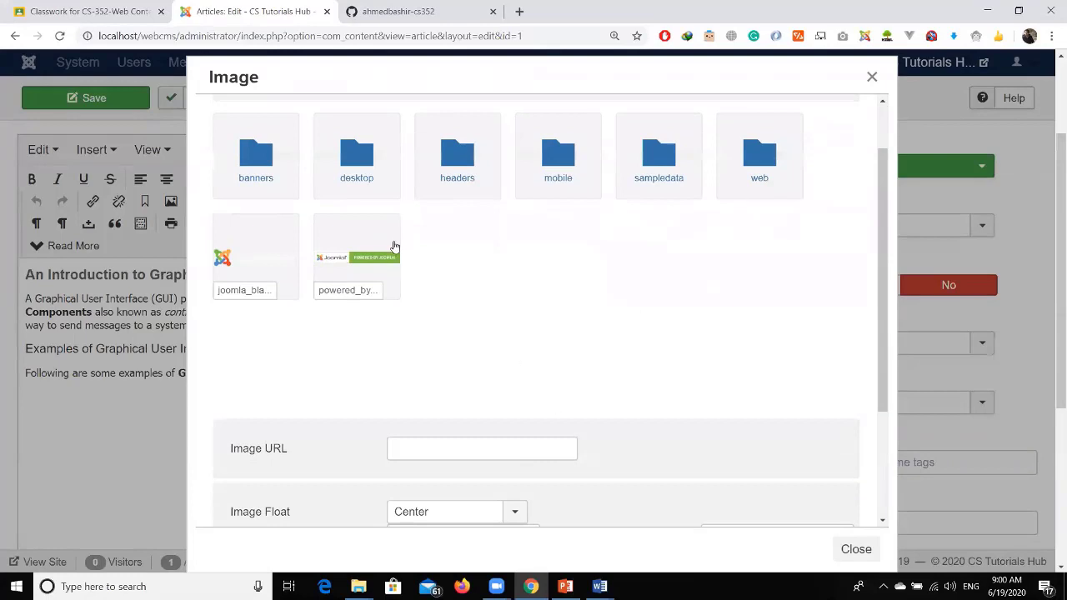
pyautogui.click(365, 166)
pyautogui.scroll(-3, 604, 372)
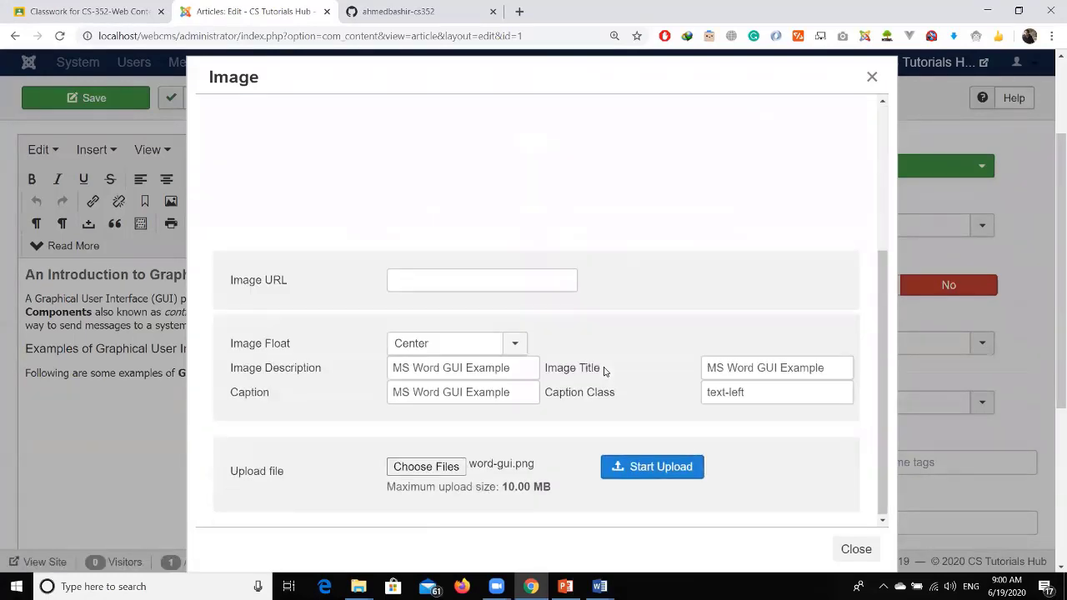
pyautogui.click(654, 467)
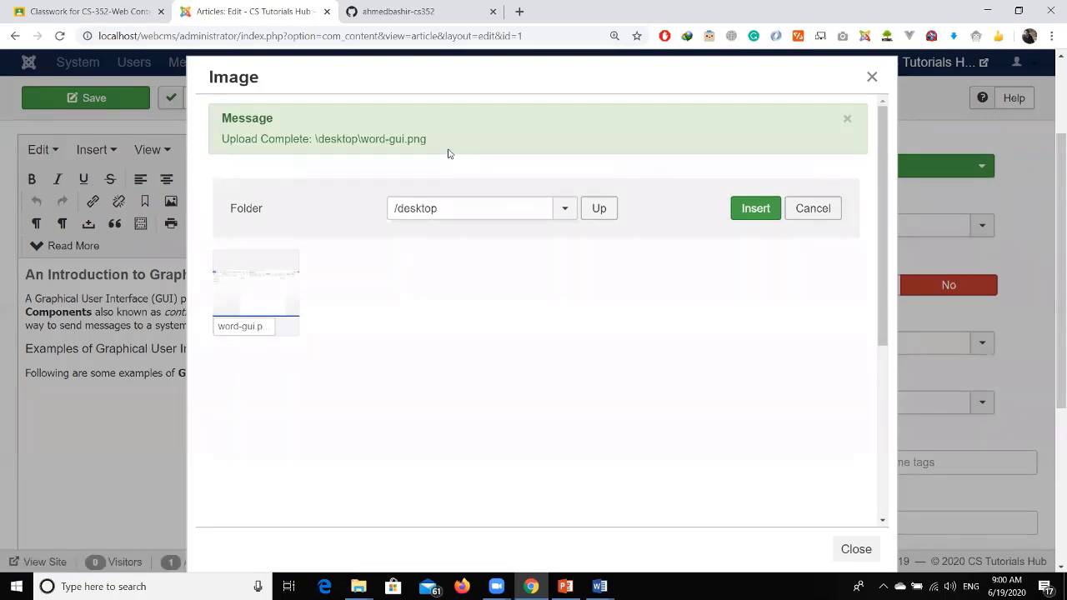
# - Insert word-gui.png from the desktop folder on the line below the GUI examples sentence
pyautogui.click(856, 550)
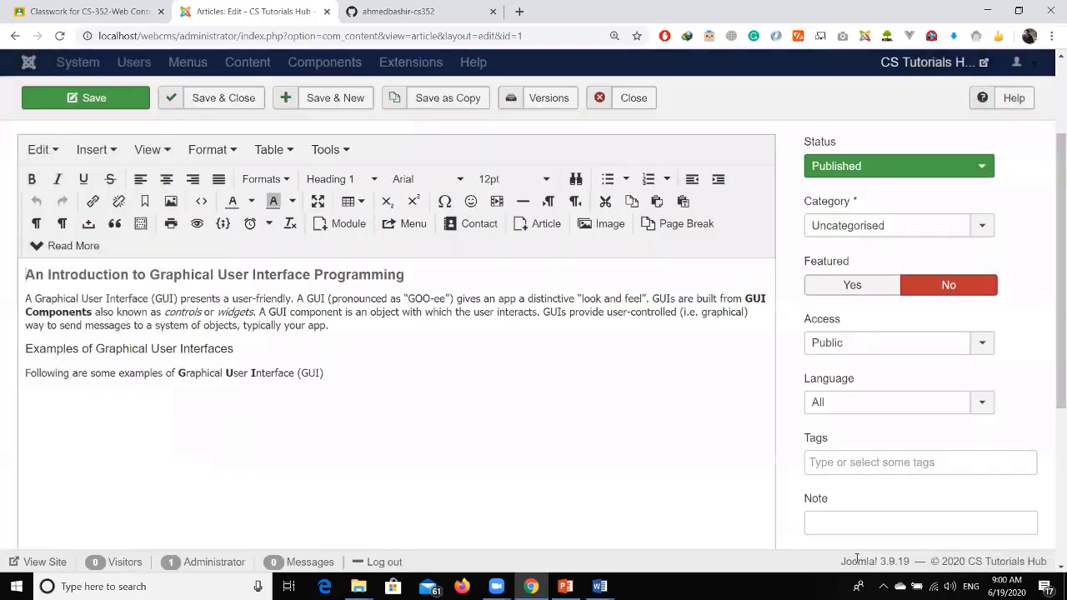
pyautogui.click(375, 381)
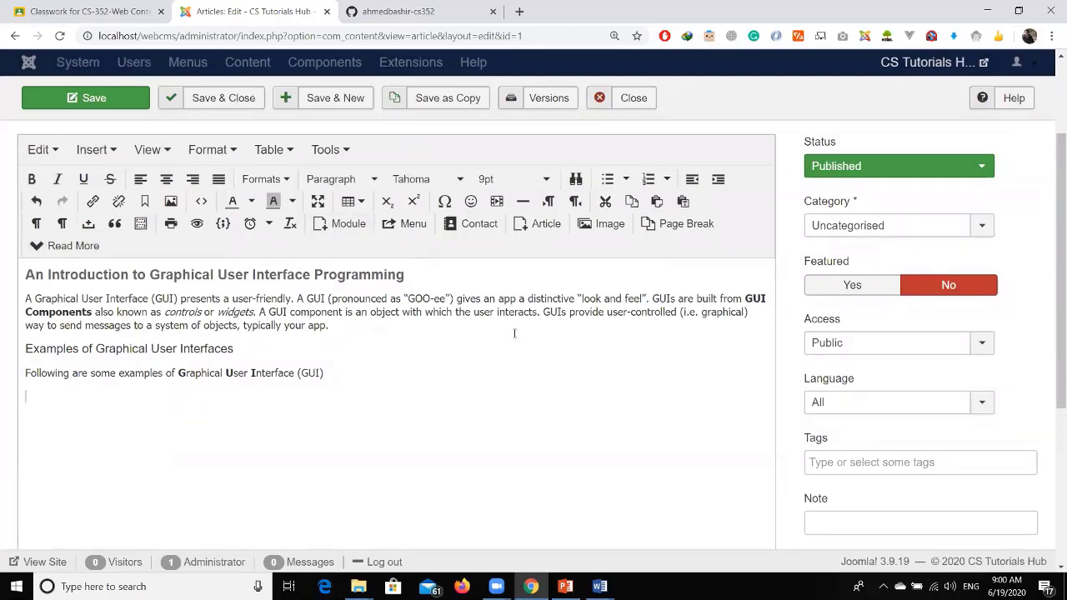
pyautogui.click(611, 233)
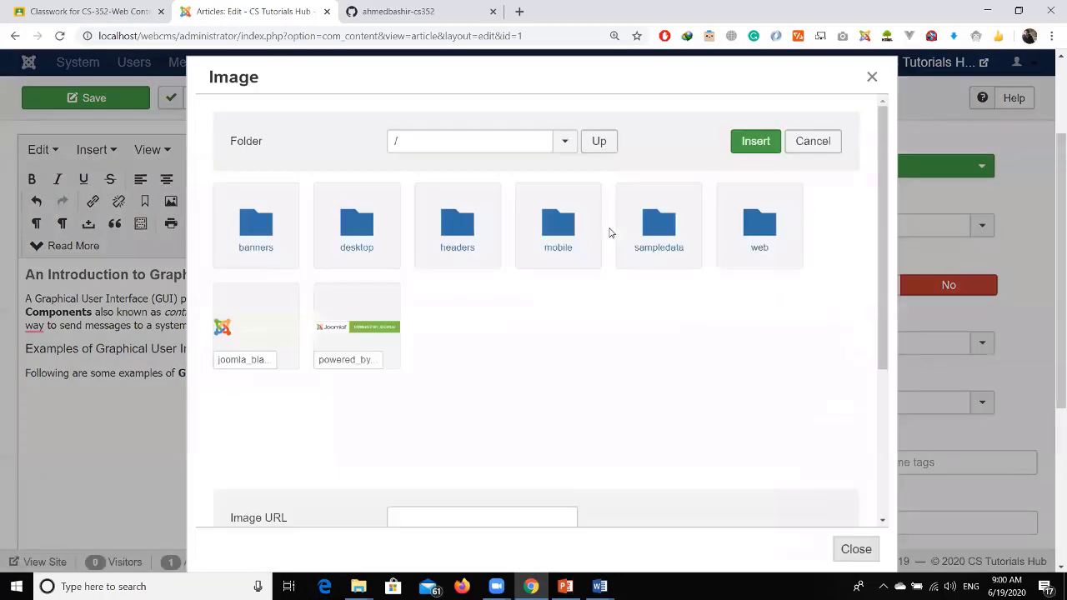
pyautogui.scroll(-3, 631, 350)
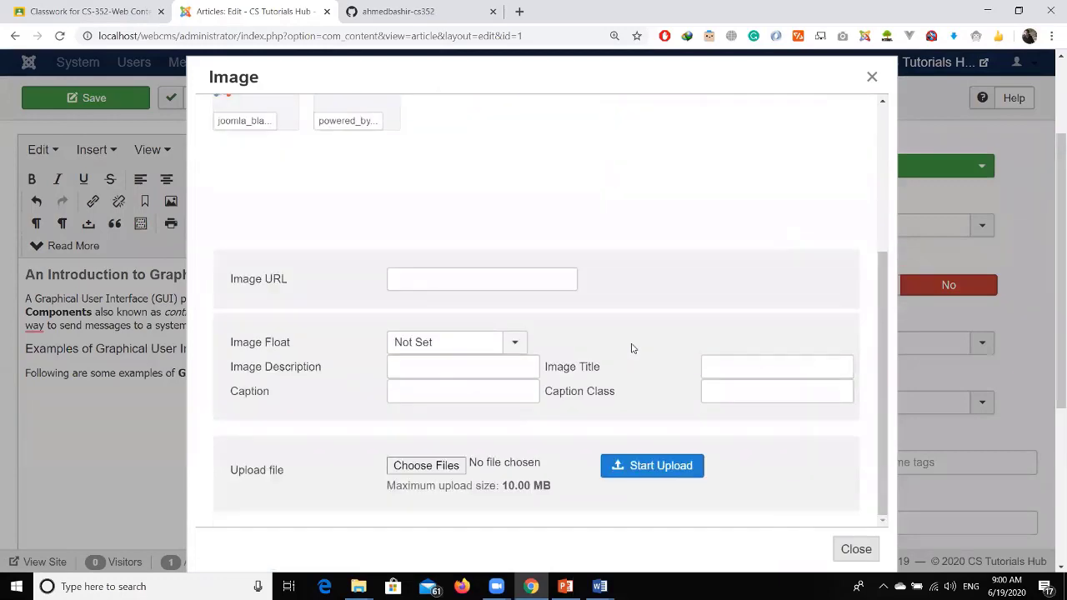
pyautogui.scroll(3, 433, 285)
pyautogui.click(367, 225)
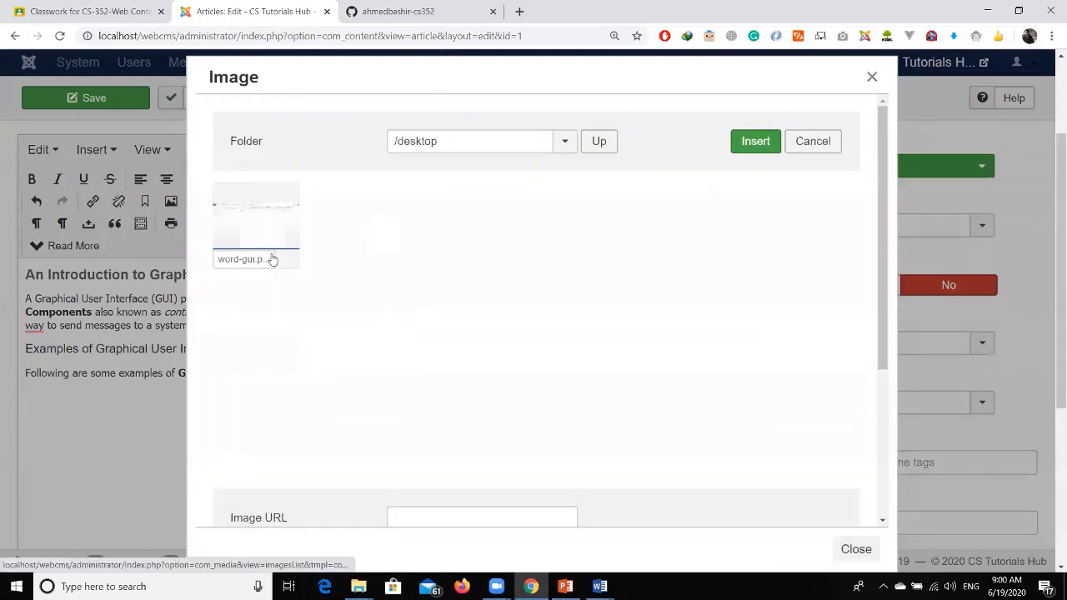
pyautogui.click(234, 210)
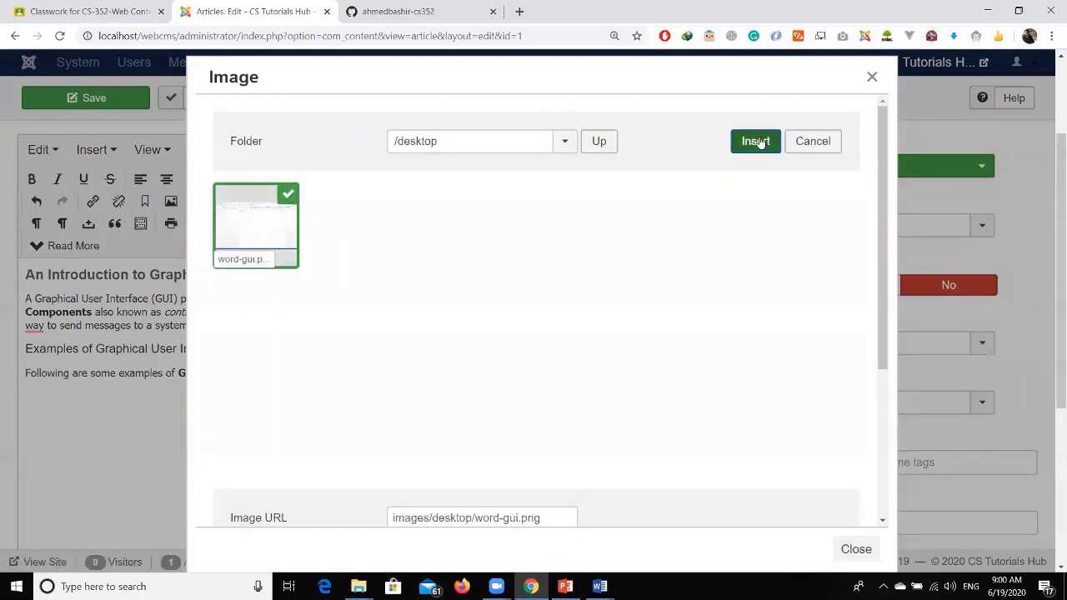
pyautogui.click(756, 142)
pyautogui.scroll(-5, 381, 305)
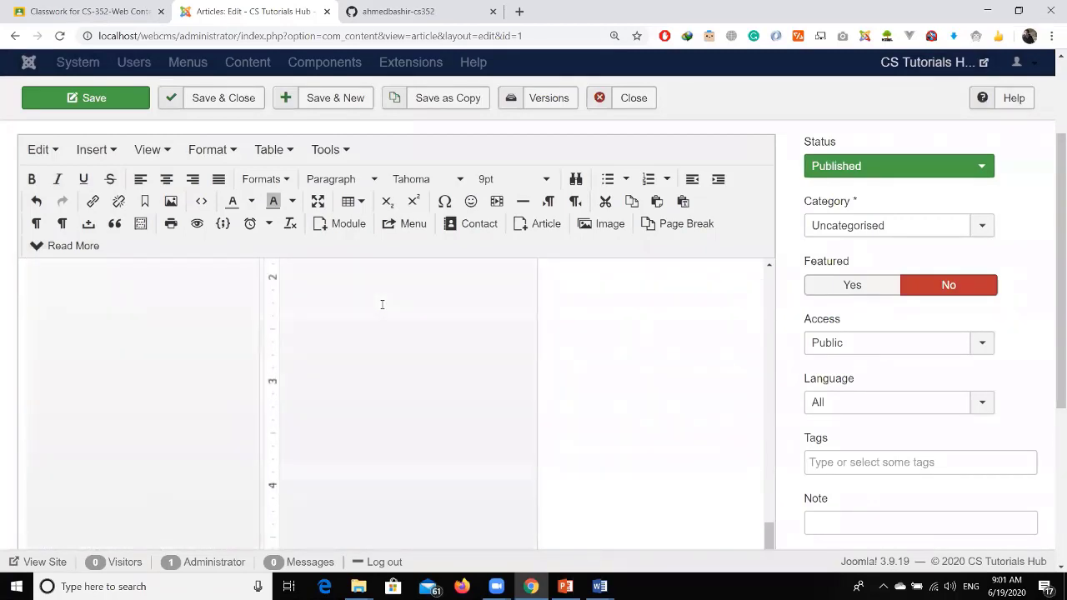
pyautogui.scroll(-1, 381, 304)
pyautogui.scroll(5, 386, 336)
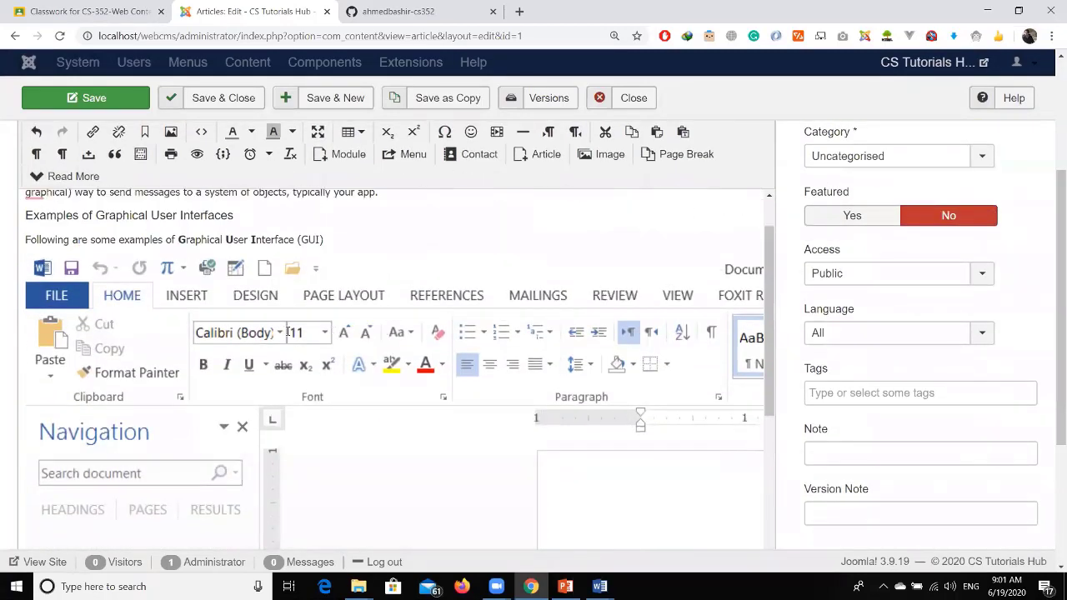
# - Shrink the inserted Word screenshot by dragging its resize handle
pyautogui.click(121, 309)
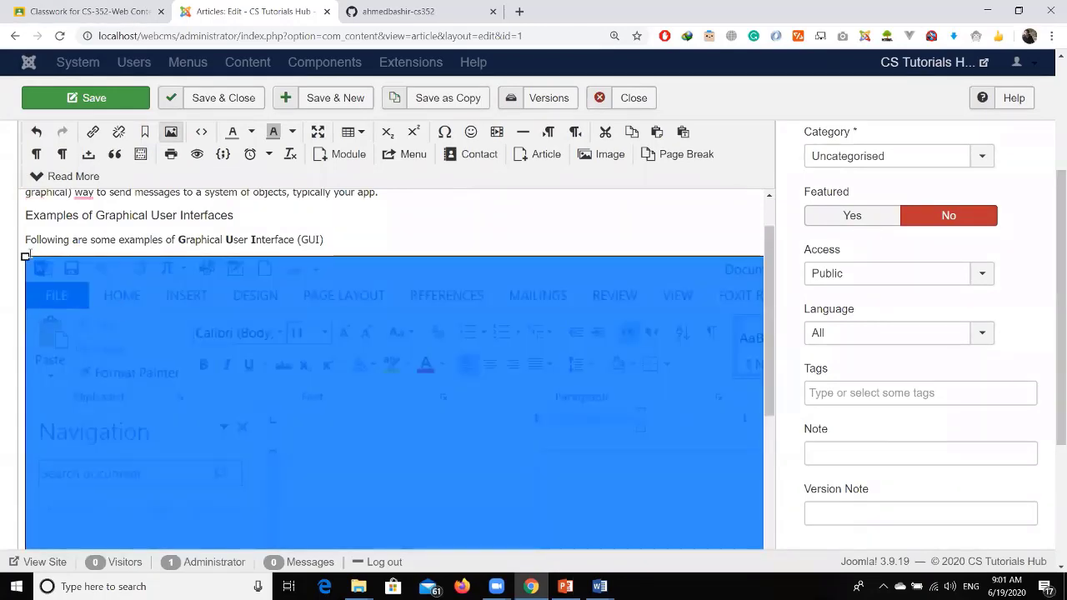
pyautogui.moveTo(26, 256); pyautogui.dragTo(425, 451)
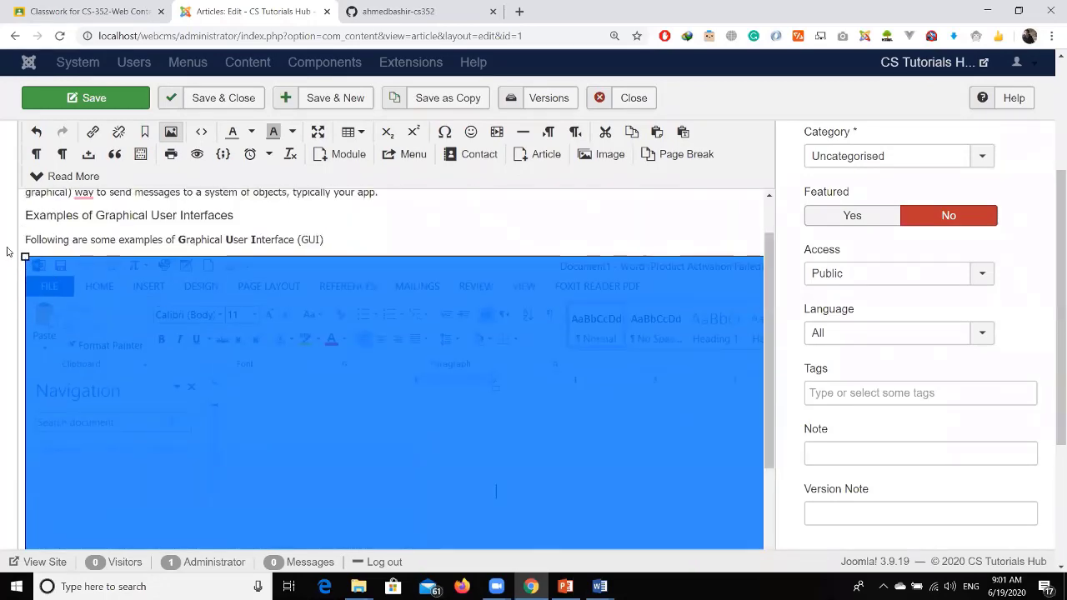
pyautogui.moveTo(26, 256); pyautogui.dragTo(386, 484)
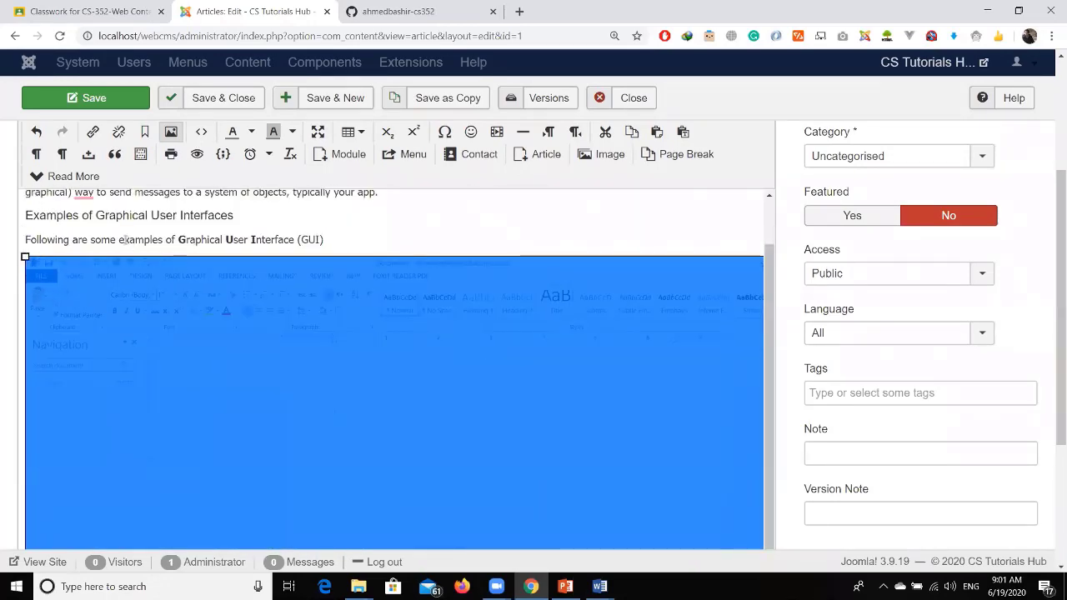
pyautogui.moveTo(26, 320); pyautogui.dragTo(177, 325)
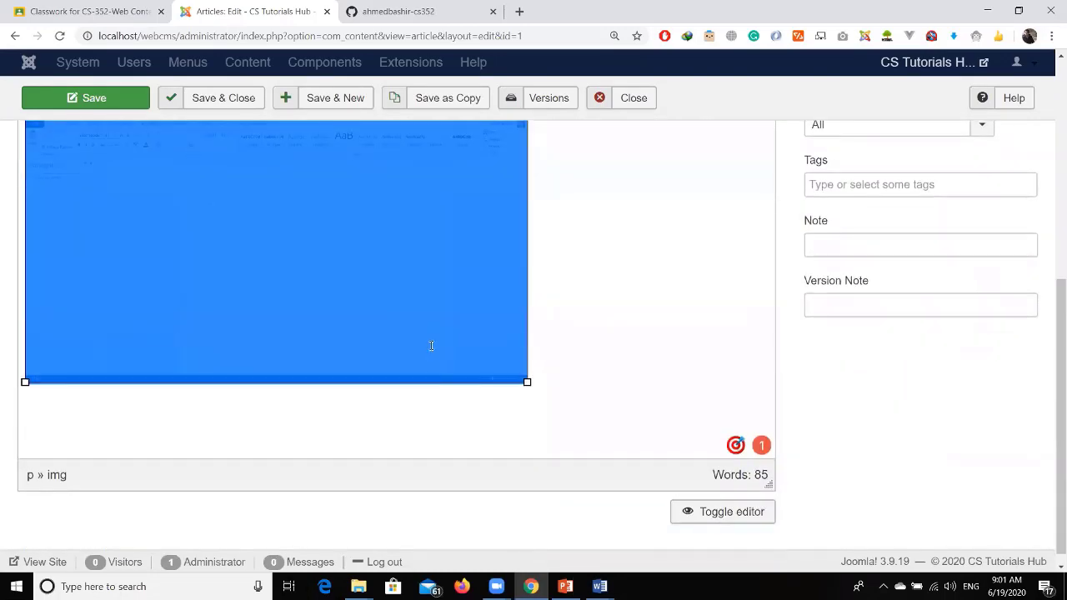
pyautogui.scroll(1, 655, 367)
pyautogui.click(675, 368)
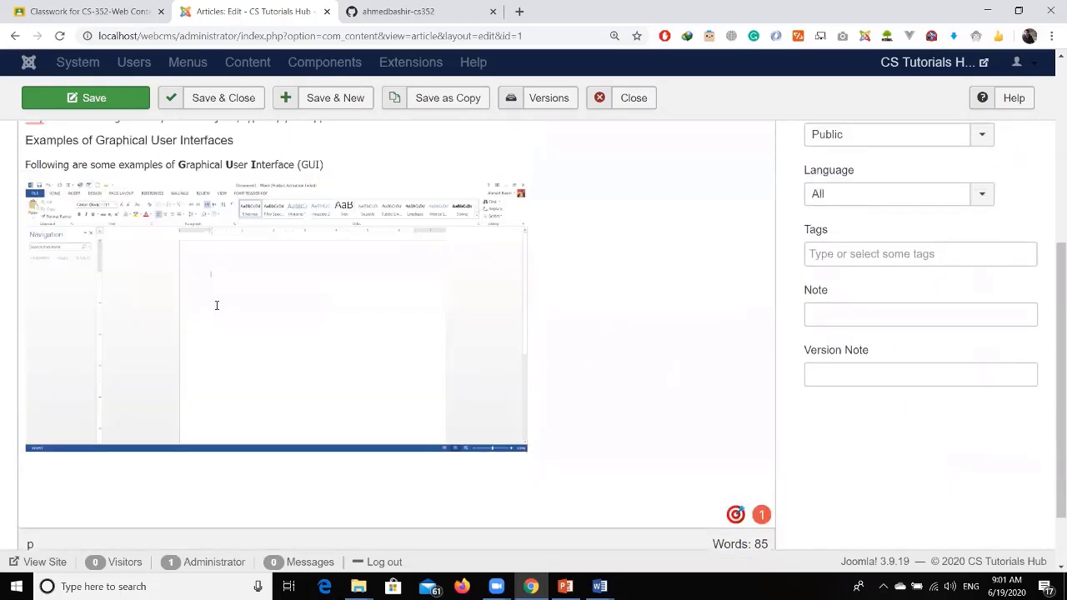
# - Add an empty line after the examples sentence, above the Word screenshot
pyautogui.scroll(1, 238, 314)
pyautogui.scroll(1, 238, 314)
pyautogui.click(296, 346)
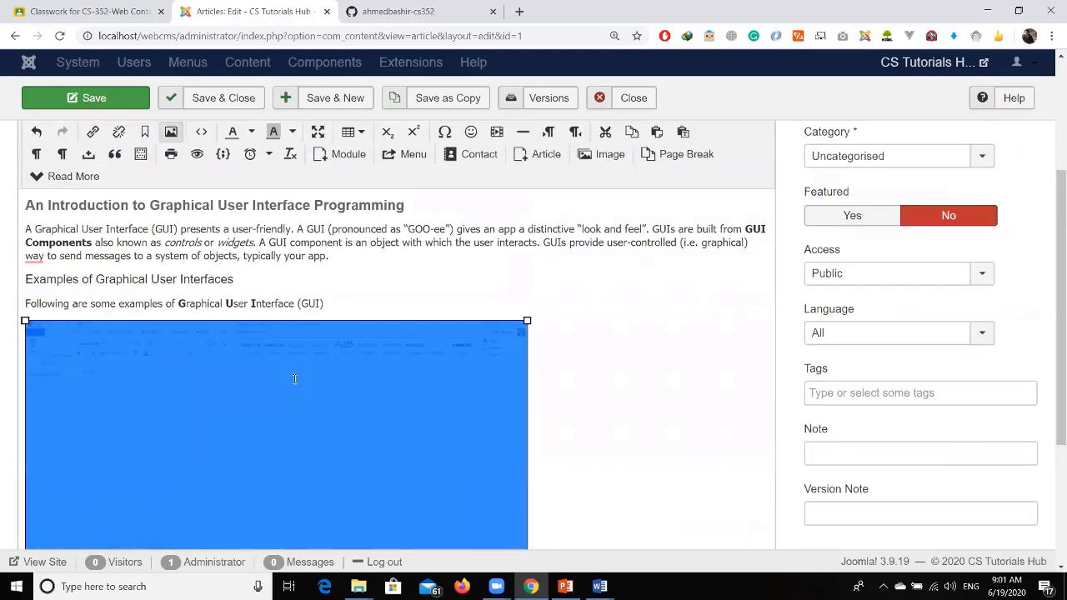
pyautogui.click(332, 298)
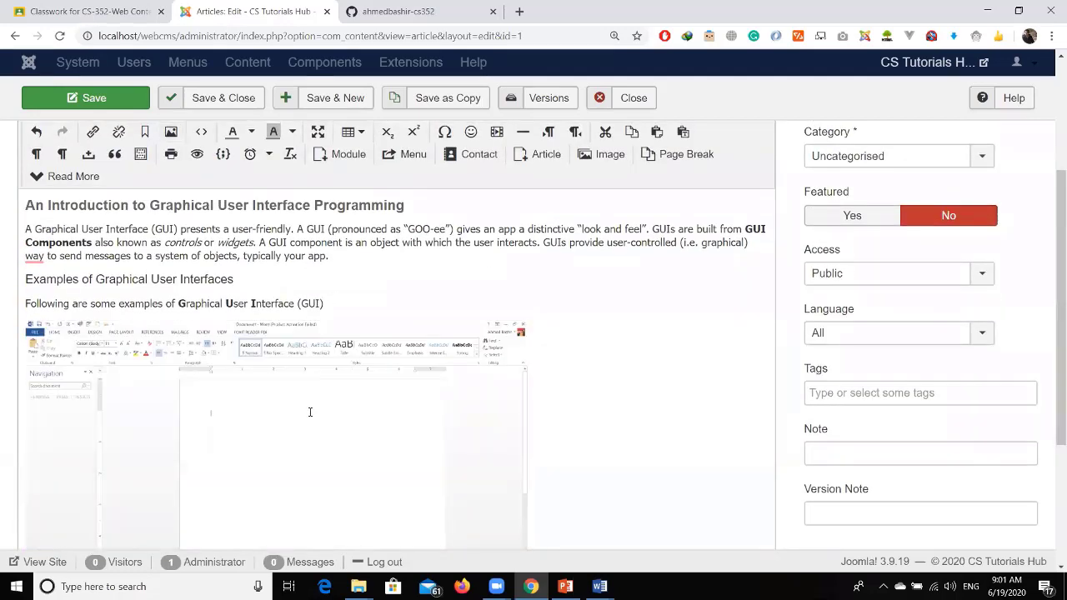
pyautogui.click(310, 411)
pyautogui.scroll(-1, 310, 412)
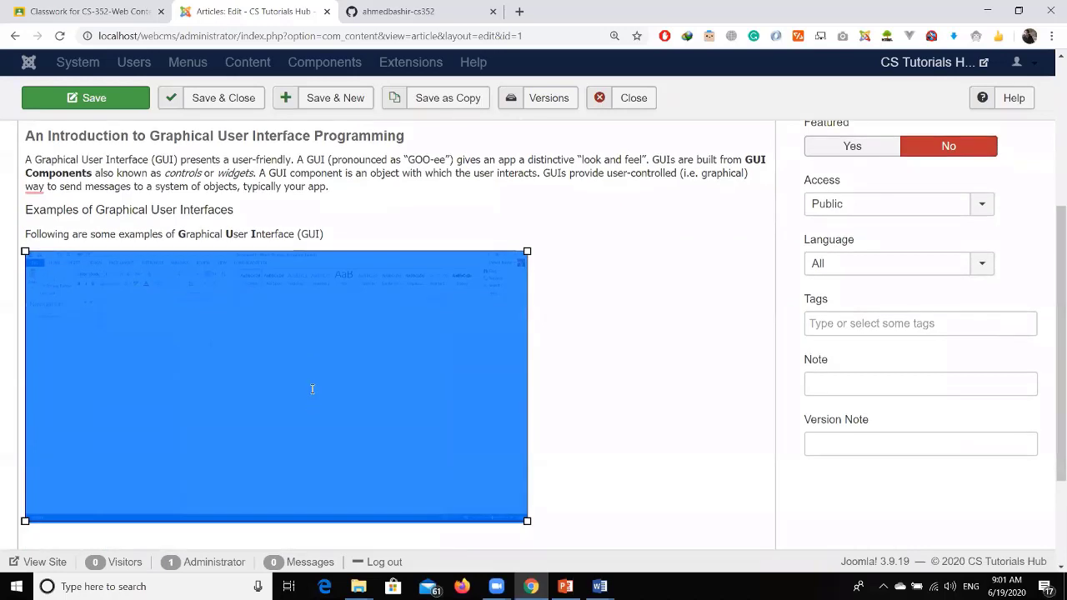
pyautogui.click(588, 512)
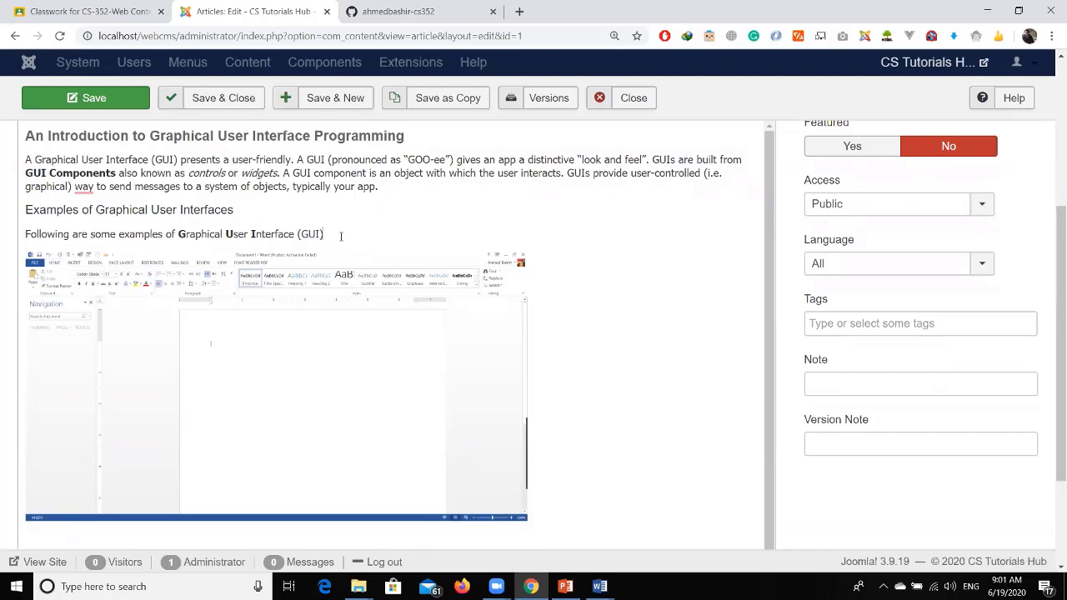
pyautogui.press('Return')
# - Make the empty line a Heading 3 reading 'Example of MS Word GUI'
pyautogui.scroll(2, 342, 235)
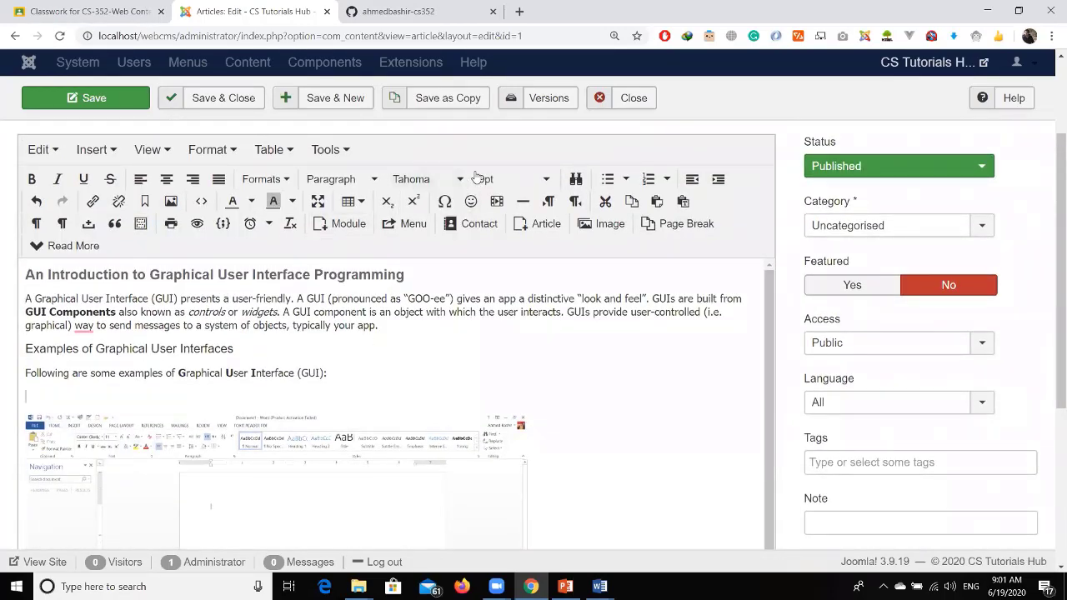
pyautogui.click(441, 181)
pyautogui.click(445, 183)
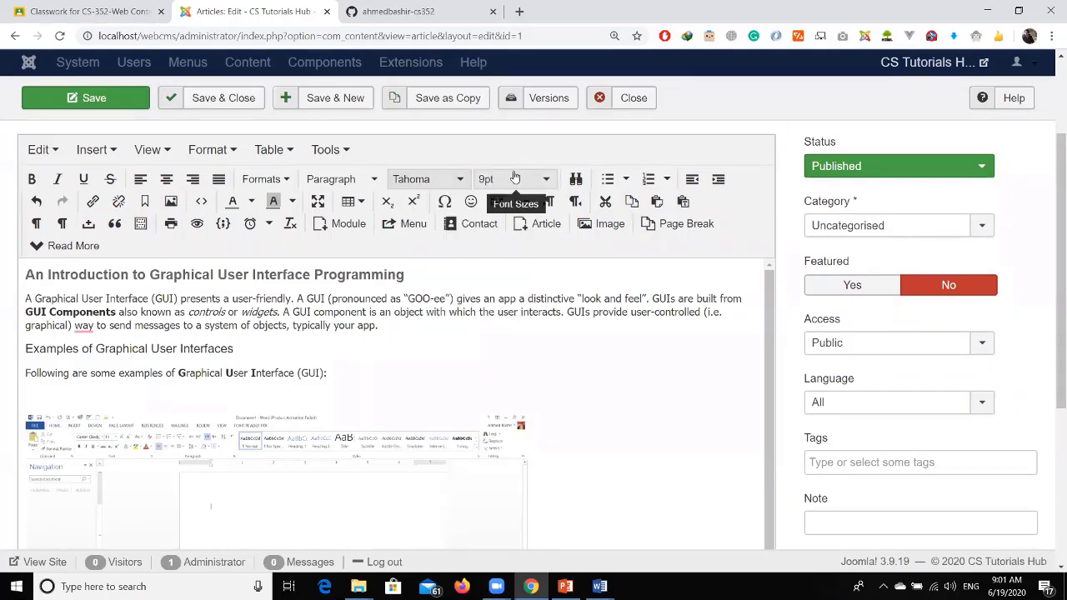
pyautogui.click(358, 179)
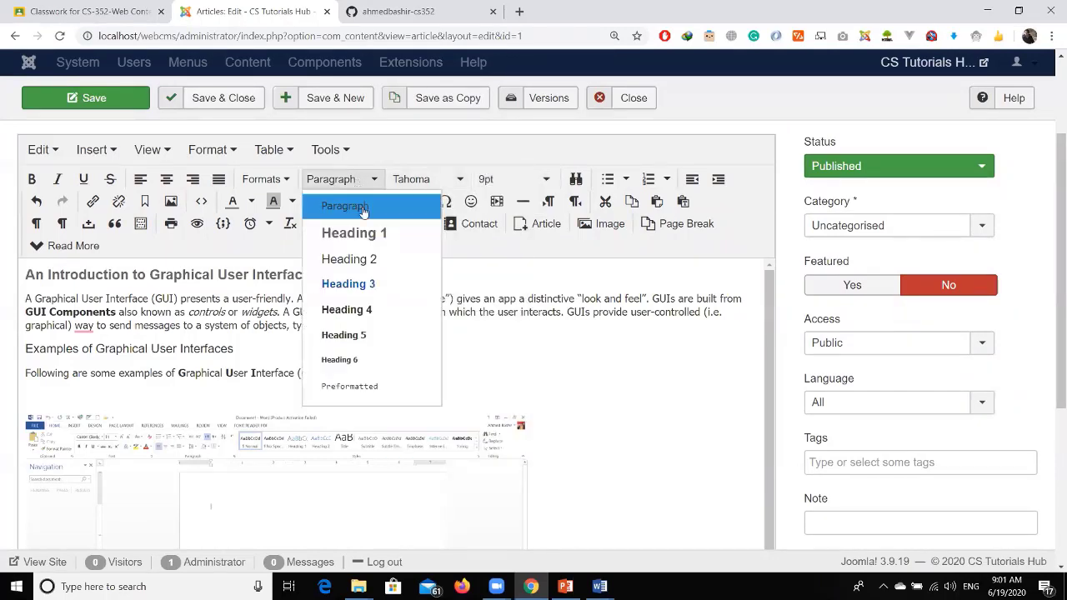
pyautogui.click(366, 286)
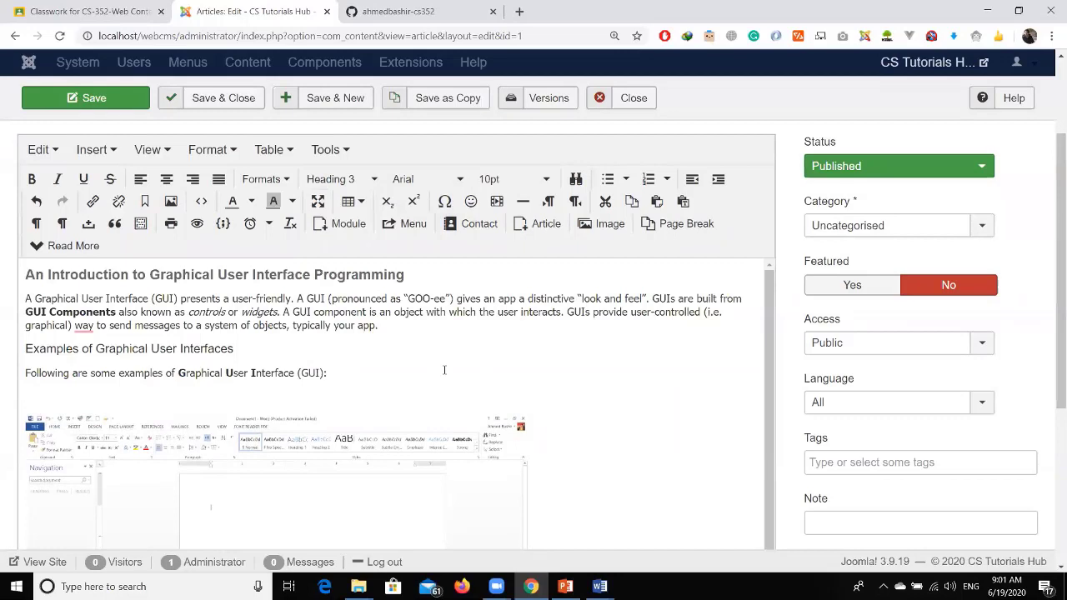
pyautogui.write('Example of MS ')
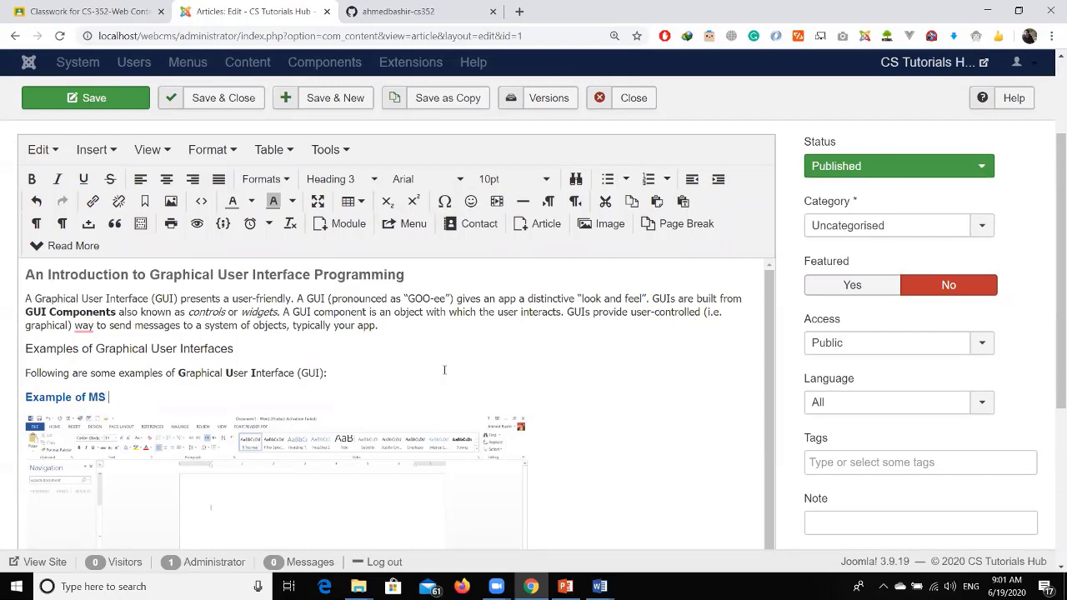
pyautogui.write('Word GUI')
pyautogui.scroll(-4, 487, 271)
# - Below the screenshot, add a Heading 3 'Example of IntelliJ' followed by a new paragraph
pyautogui.click(80, 379)
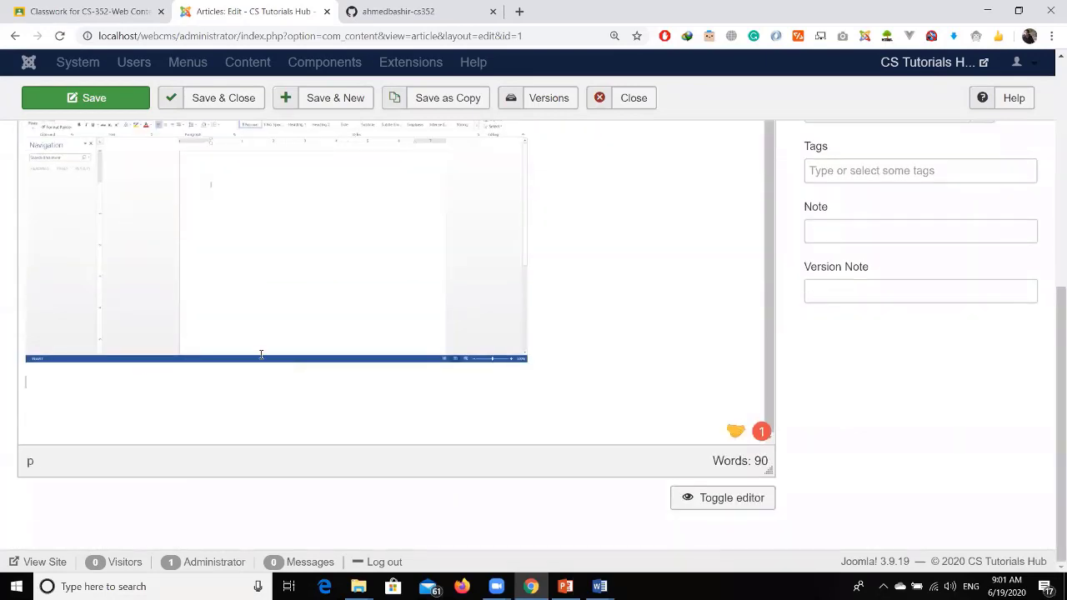
pyautogui.scroll(1, 275, 355)
pyautogui.scroll(5, 293, 355)
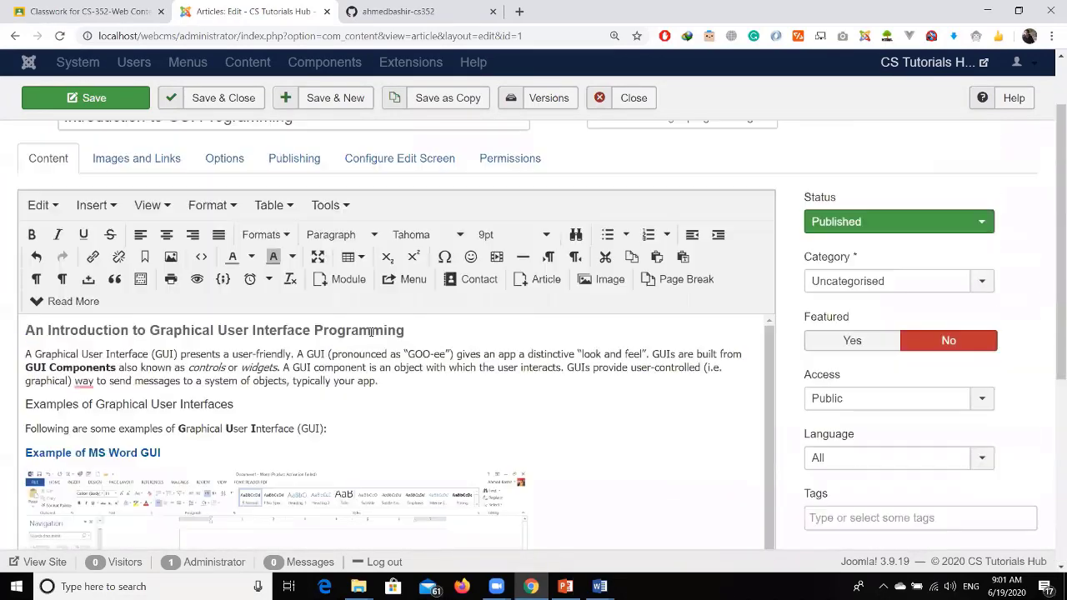
pyautogui.click(464, 241)
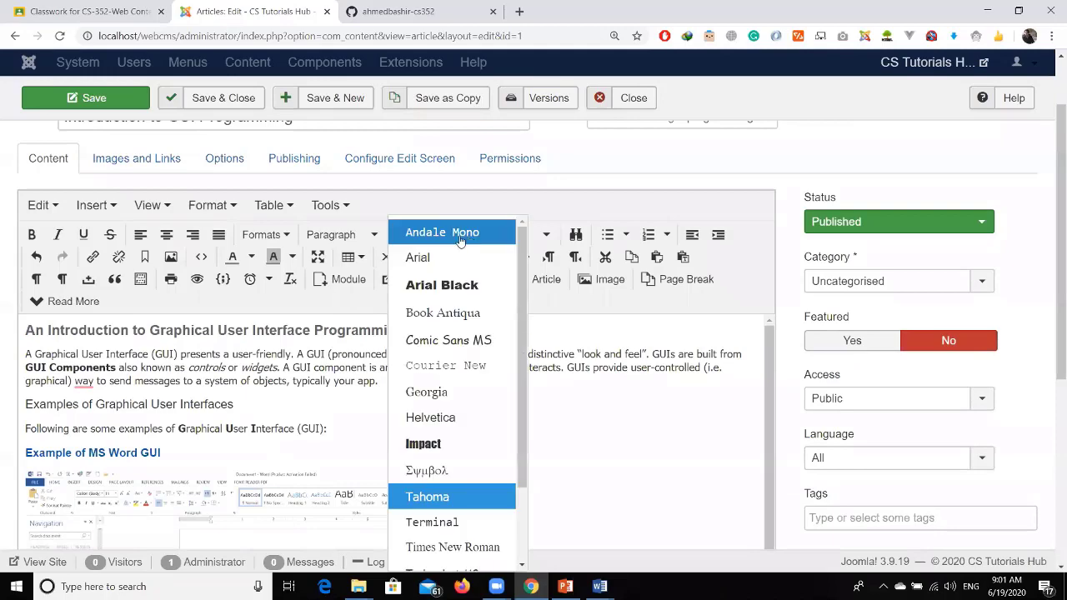
pyautogui.click(362, 236)
pyautogui.click(353, 338)
pyautogui.scroll(-6, 388, 387)
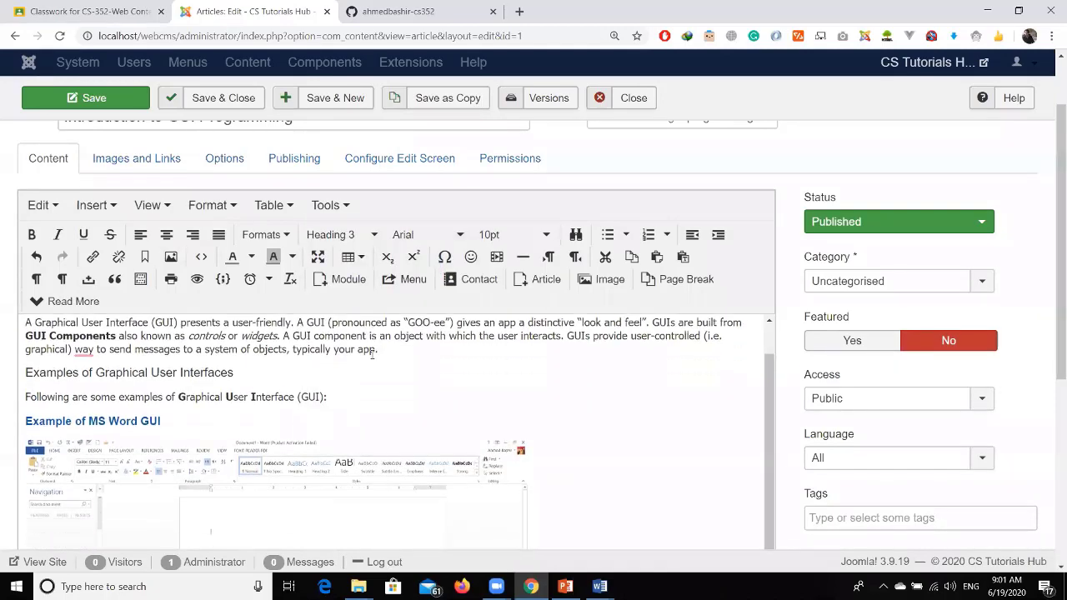
pyautogui.write('E')
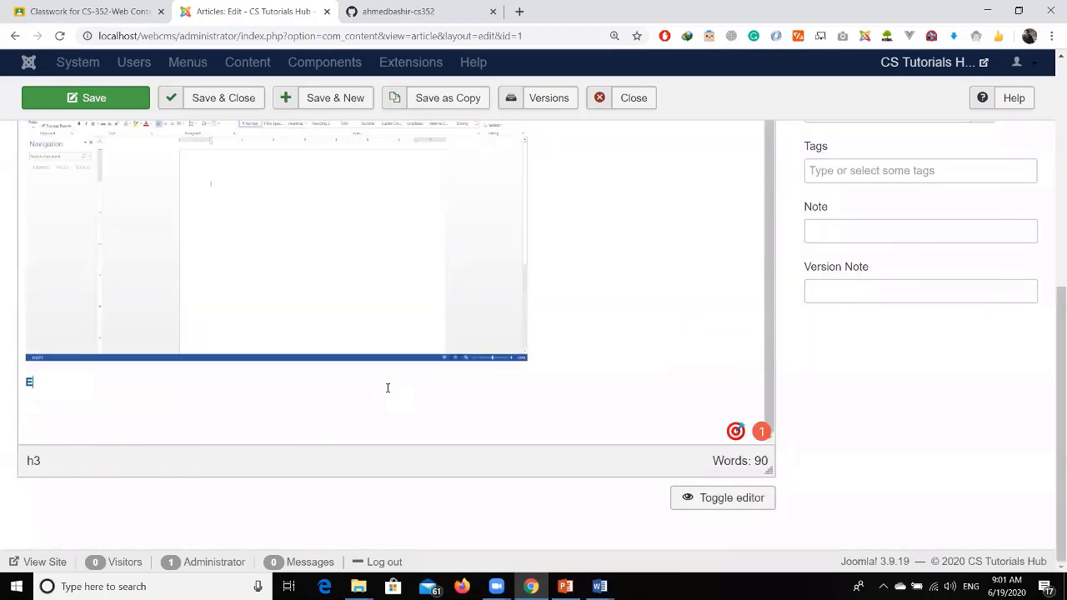
pyautogui.write('xample of Intell')
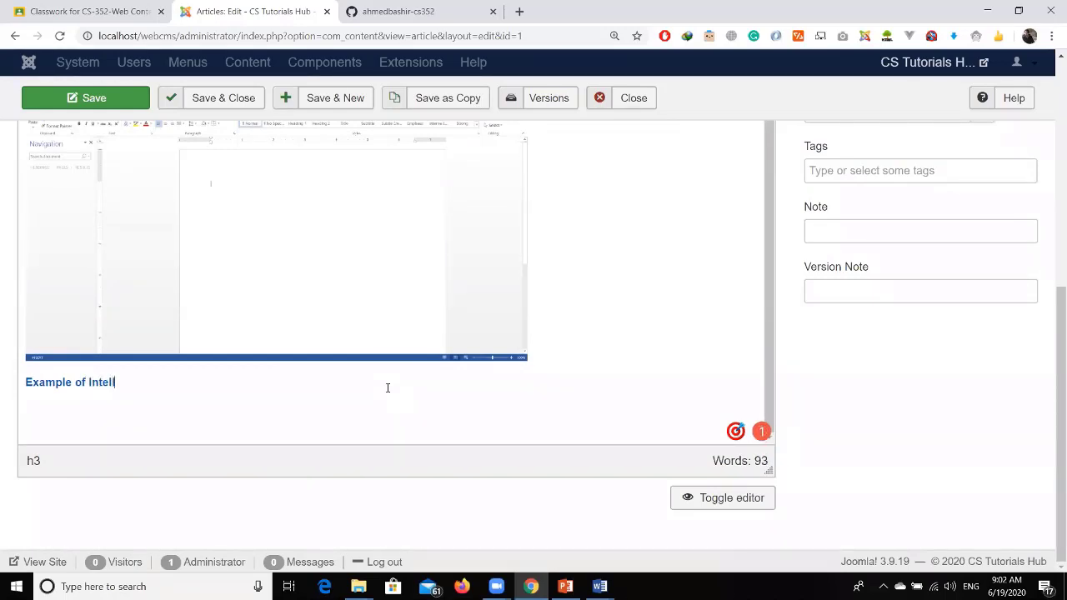
pyautogui.write('iJ')
pyautogui.press('Return')
pyautogui.scroll(1, 424, 354)
pyautogui.scroll(-2, 392, 368)
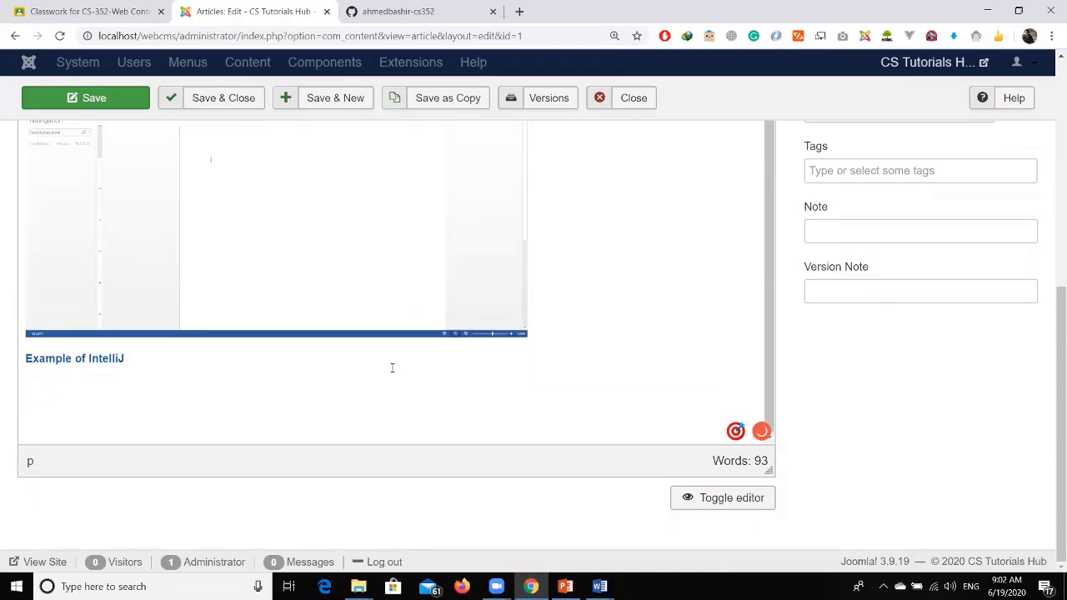
pyautogui.scroll(10, 376, 286)
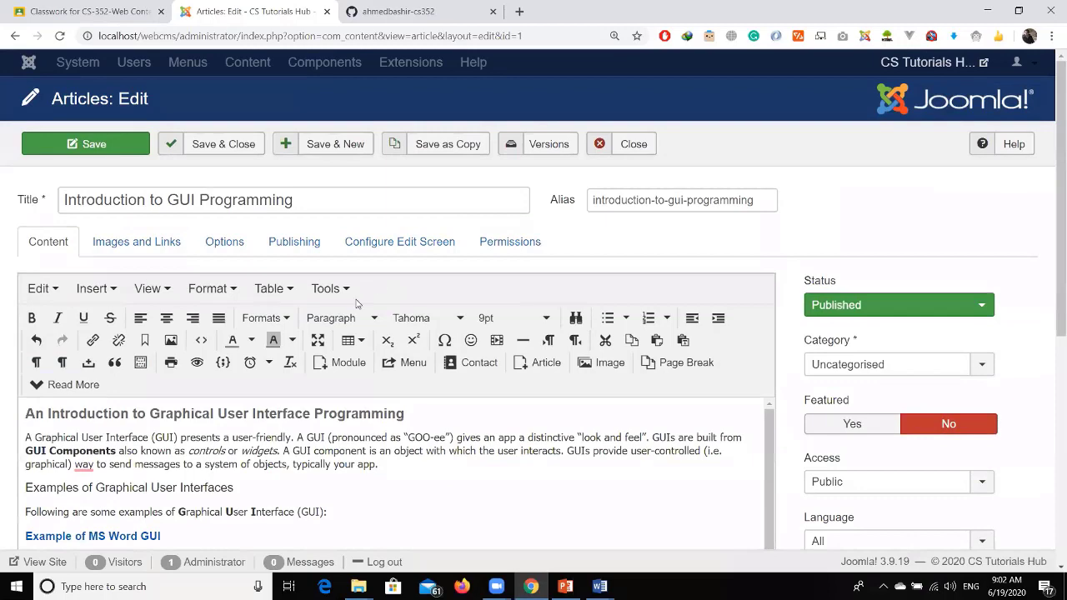
pyautogui.scroll(-2, 360, 304)
pyautogui.scroll(-1, 325, 308)
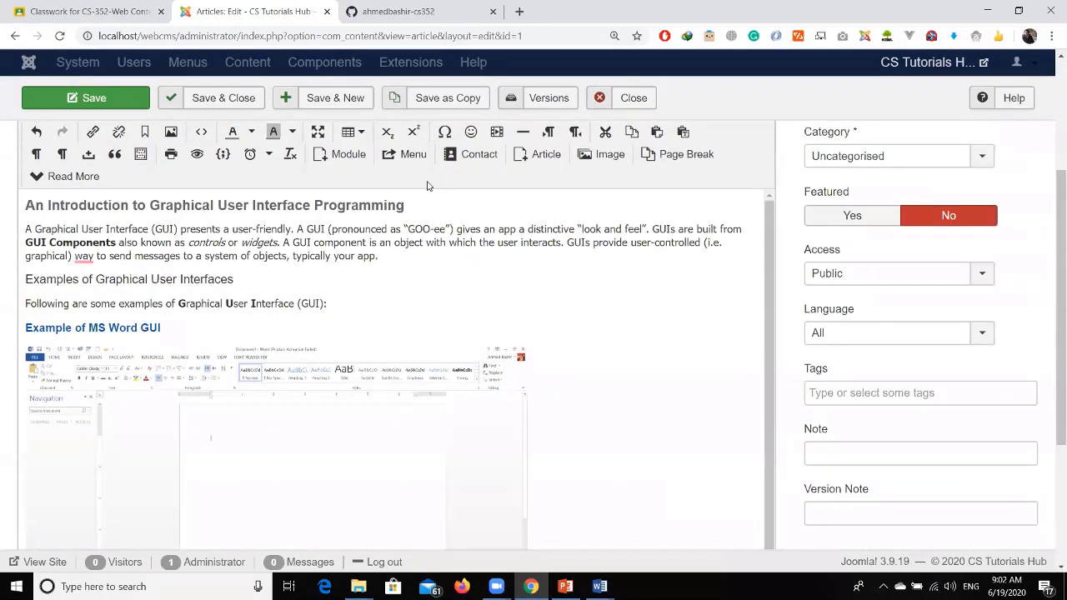
# - In the desktop image folder, choose intellij-gui.png as the file to upload
pyautogui.click(594, 157)
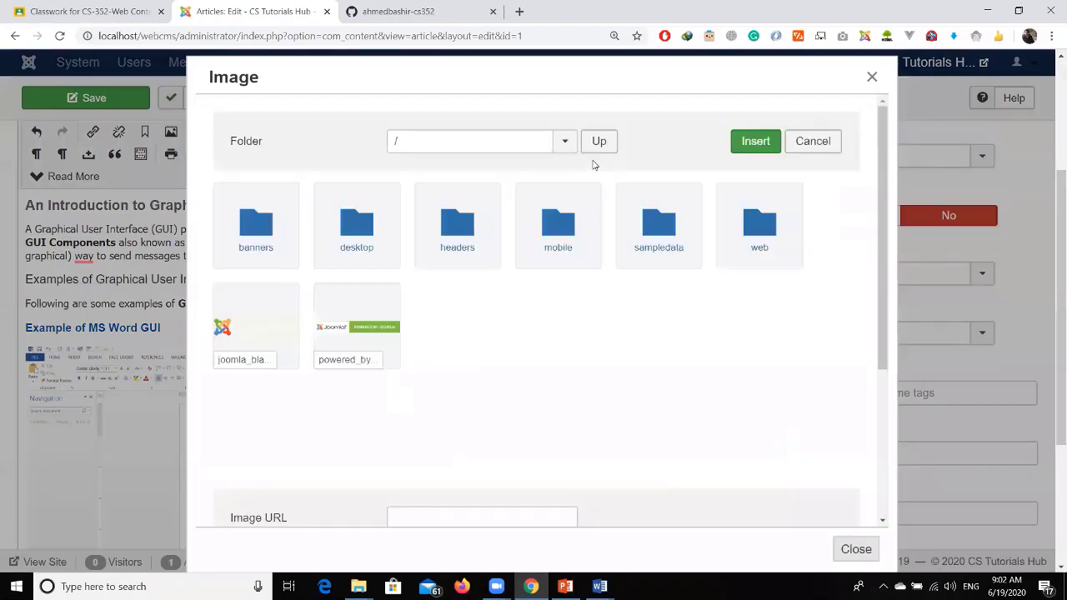
pyautogui.click(360, 226)
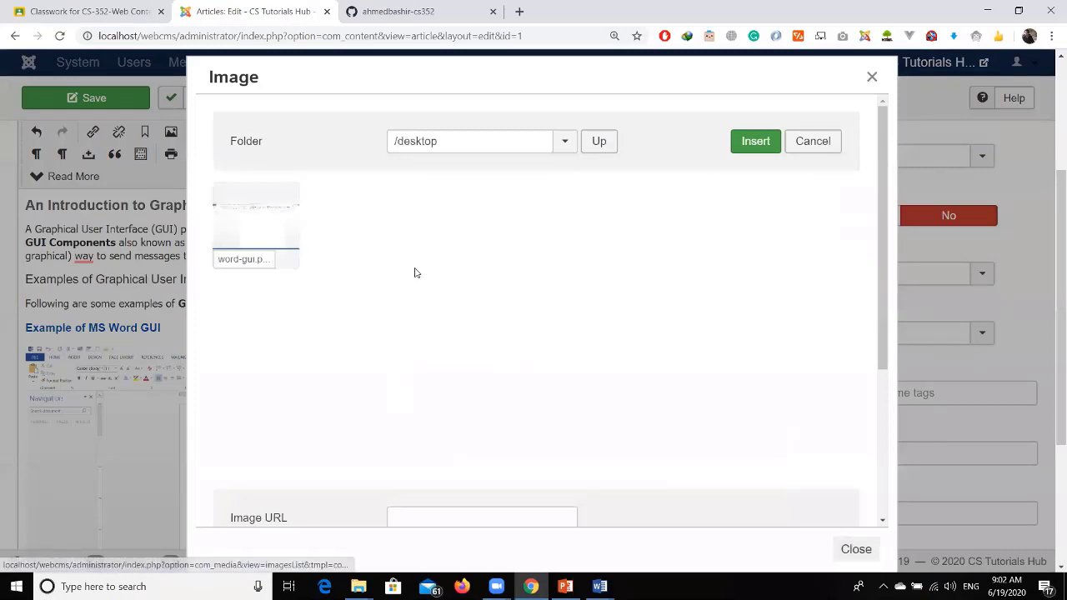
pyautogui.scroll(-1, 416, 273)
pyautogui.scroll(-1, 417, 271)
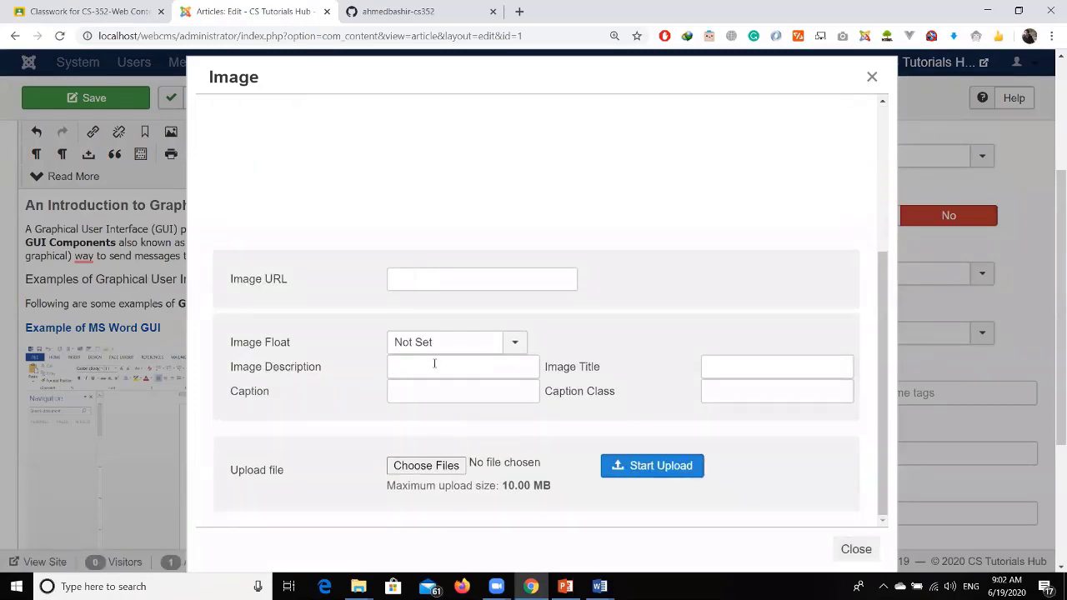
pyautogui.click(438, 464)
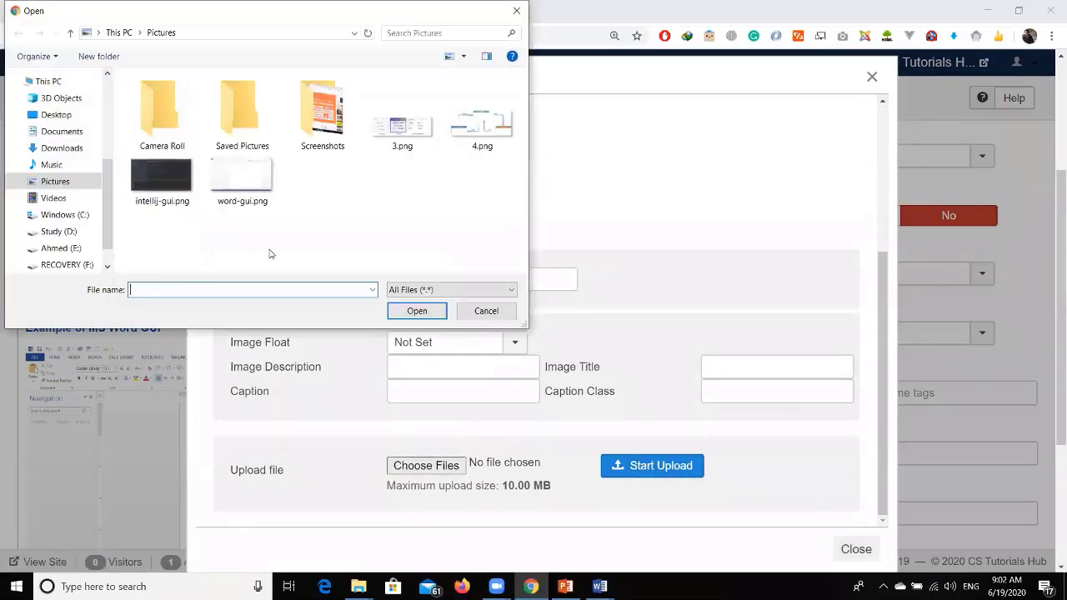
pyautogui.doubleClick(166, 188)
# - Set Center float, 'IntelliJ Image' as description, title and caption, and caption class text-center
pyautogui.click(494, 354)
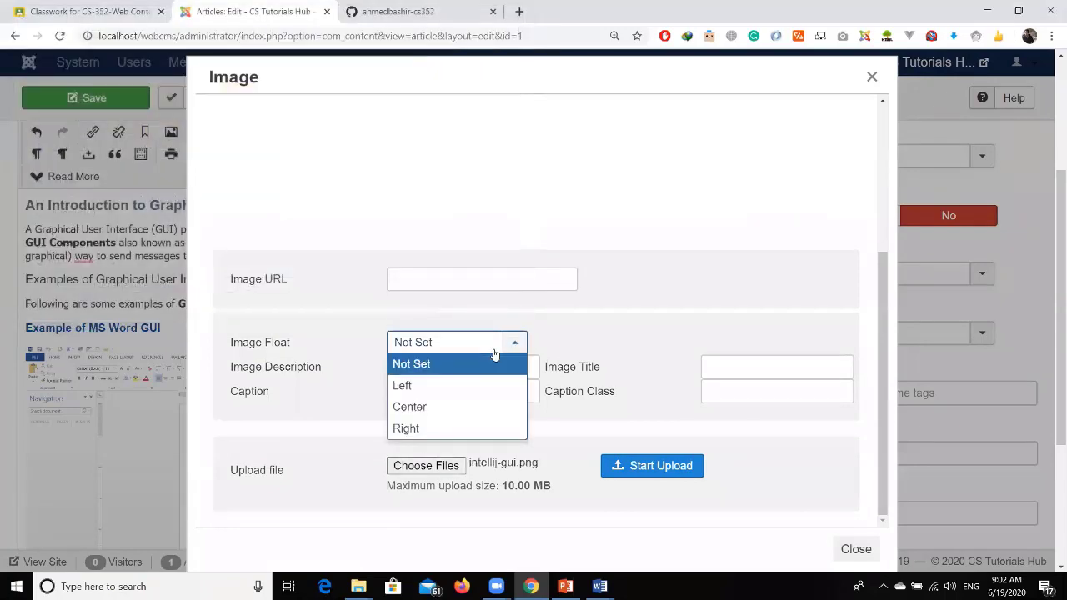
pyautogui.click(475, 392)
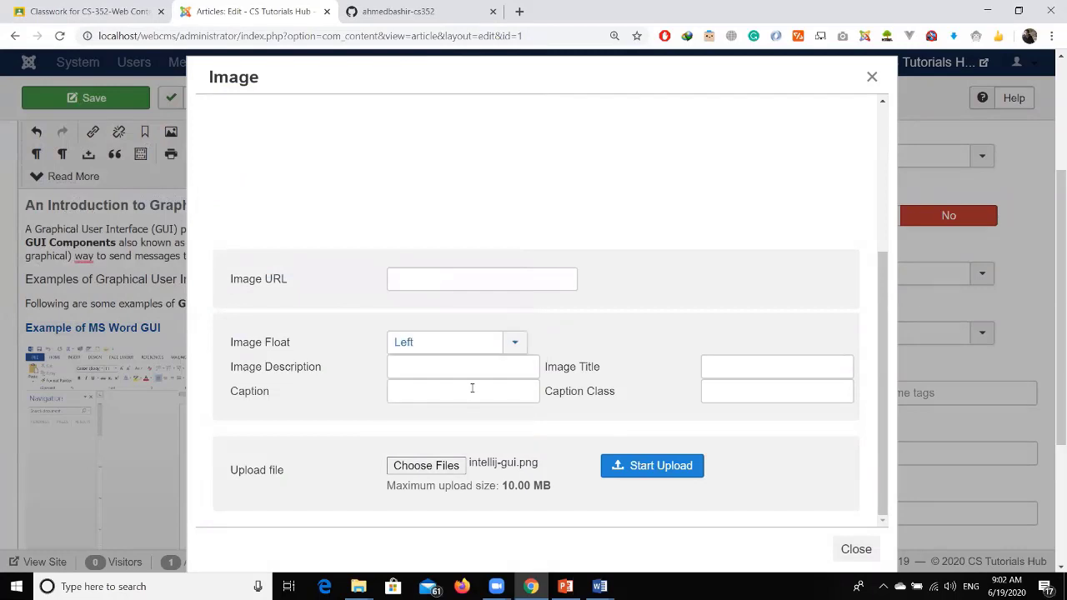
pyautogui.click(473, 346)
pyautogui.click(457, 407)
pyautogui.click(458, 370)
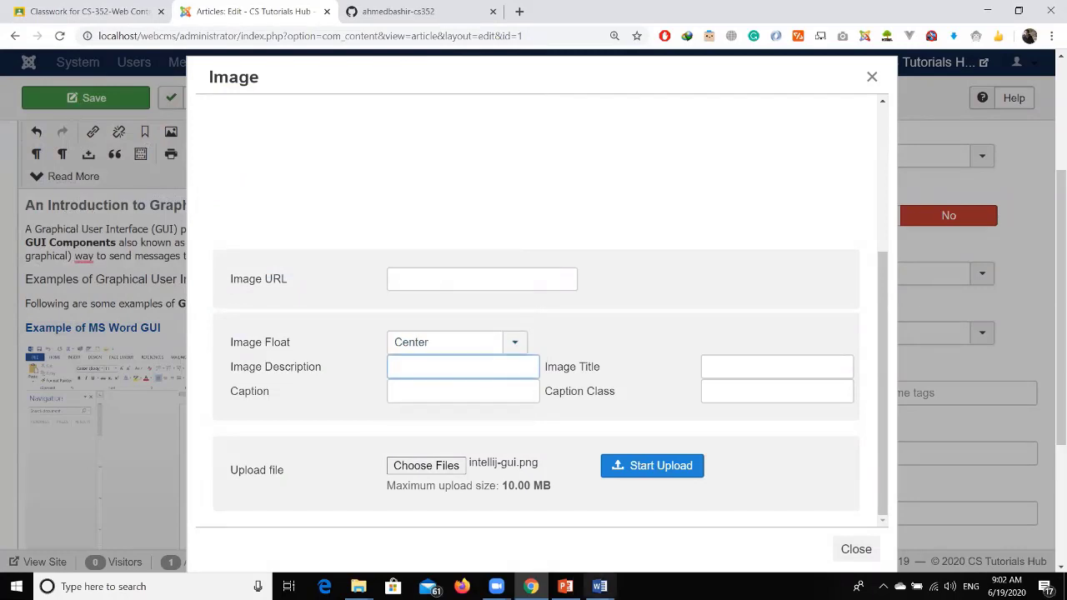
pyautogui.write('Inte')
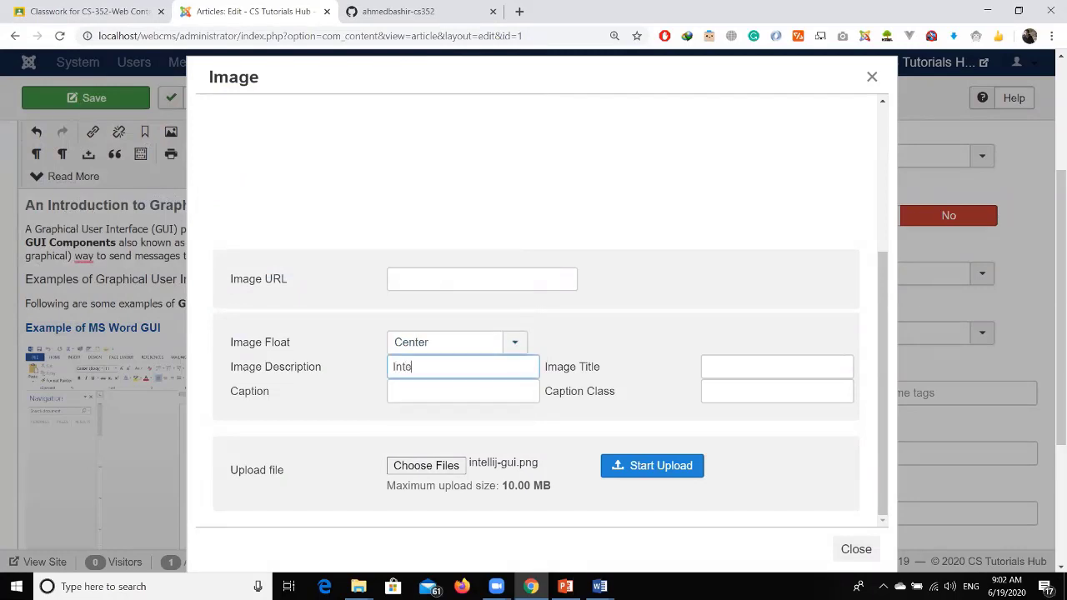
pyautogui.write('lliJ Image')
pyautogui.hotkey('ctrl', 'a')
pyautogui.hotkey('ctrl', 'c')
pyautogui.press('Tab')
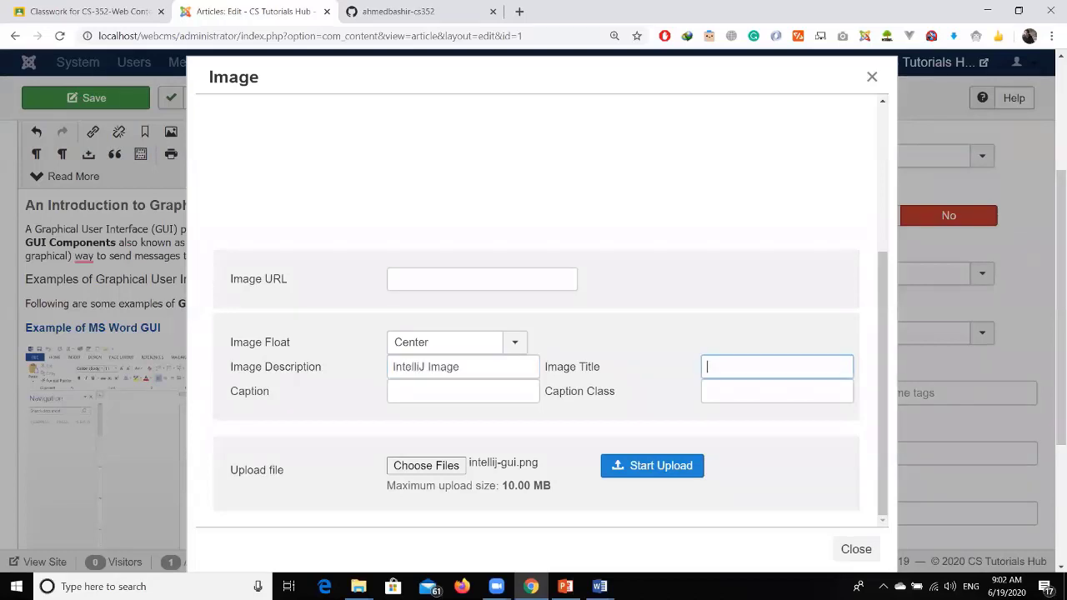
pyautogui.hotkey('ctrl', 'v')
pyautogui.press('Tab')
pyautogui.hotkey('ctrl', 'v')
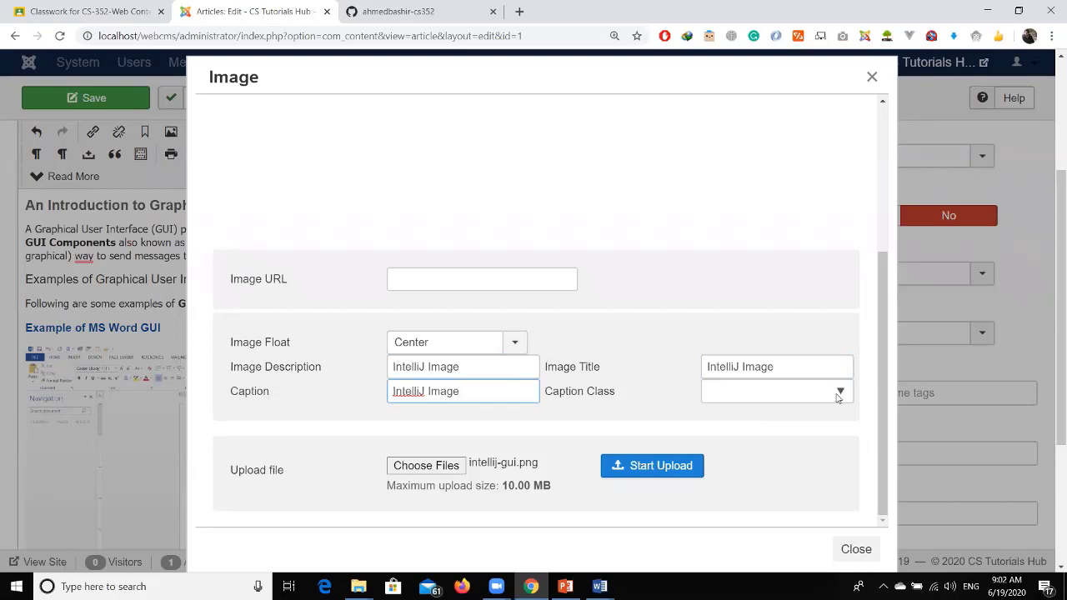
pyautogui.click(832, 392)
pyautogui.click(807, 455)
# - Upload intellij-gui.png and insert it into the article
pyautogui.scroll(-3, 575, 342)
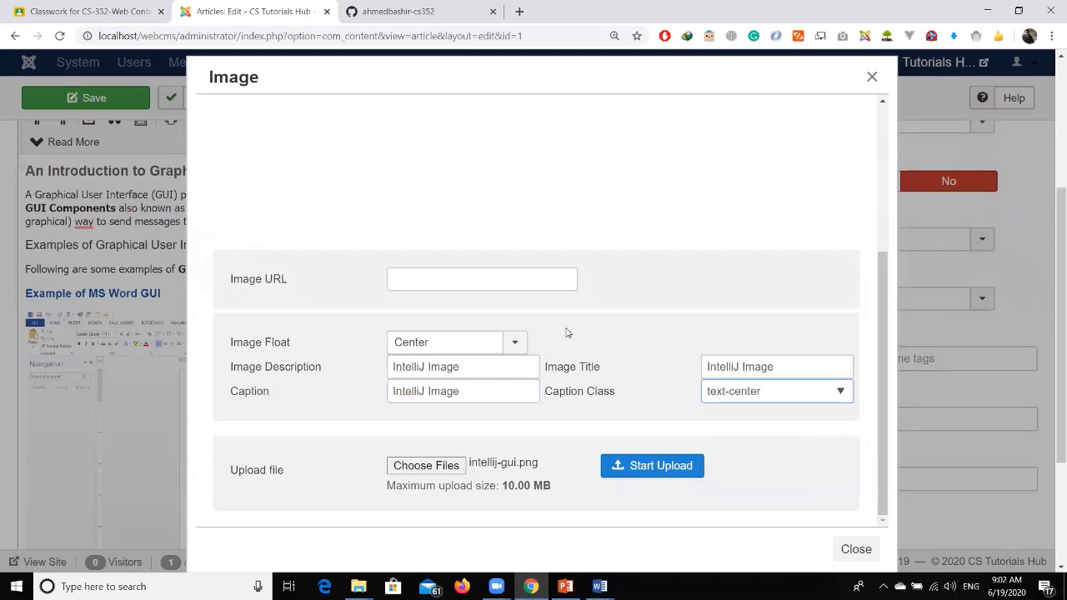
pyautogui.click(665, 467)
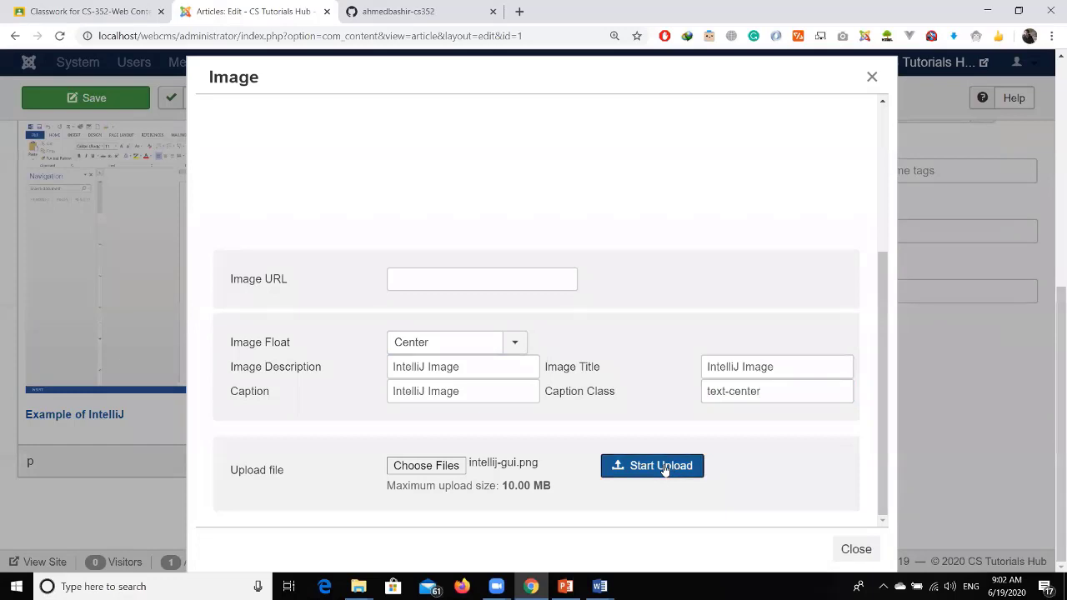
pyautogui.click(265, 282)
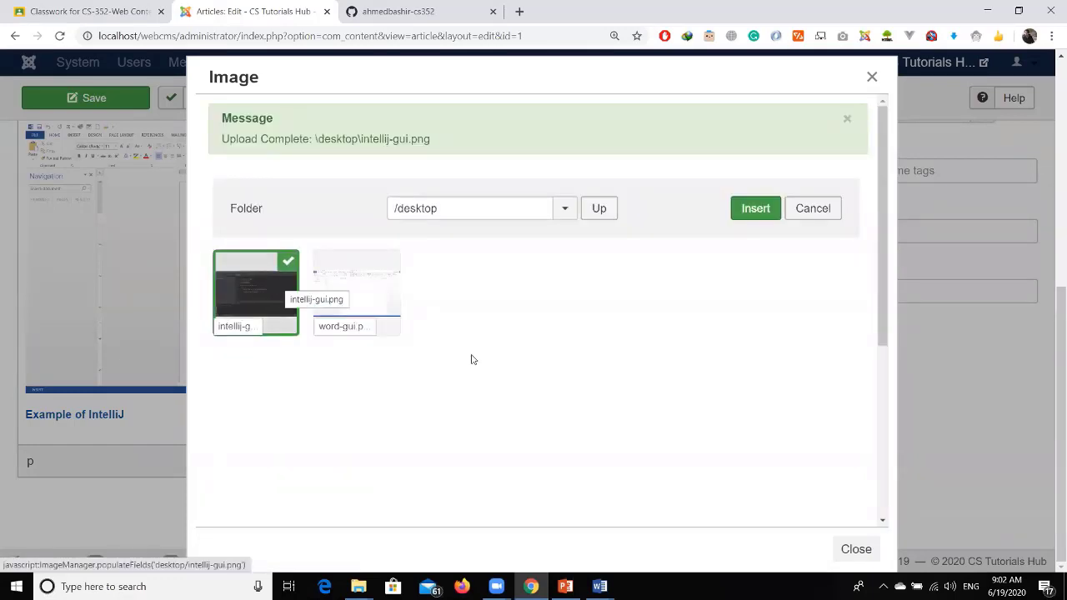
pyautogui.click(758, 210)
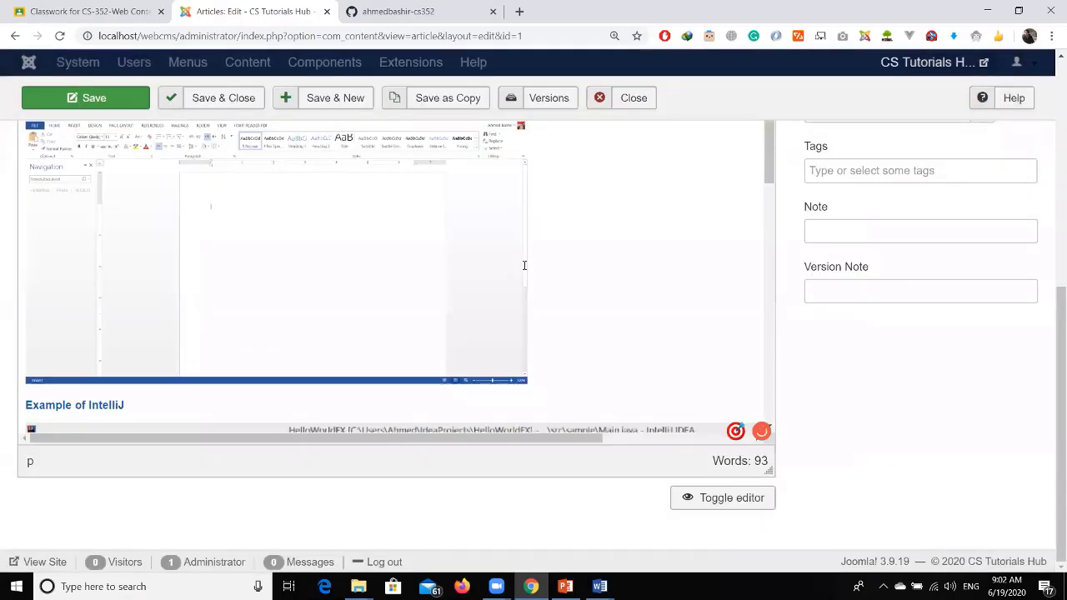
# - Give the IntelliJ screenshot the description and title 'IntelliJ Image' in its image properties
pyautogui.scroll(-5, 480, 251)
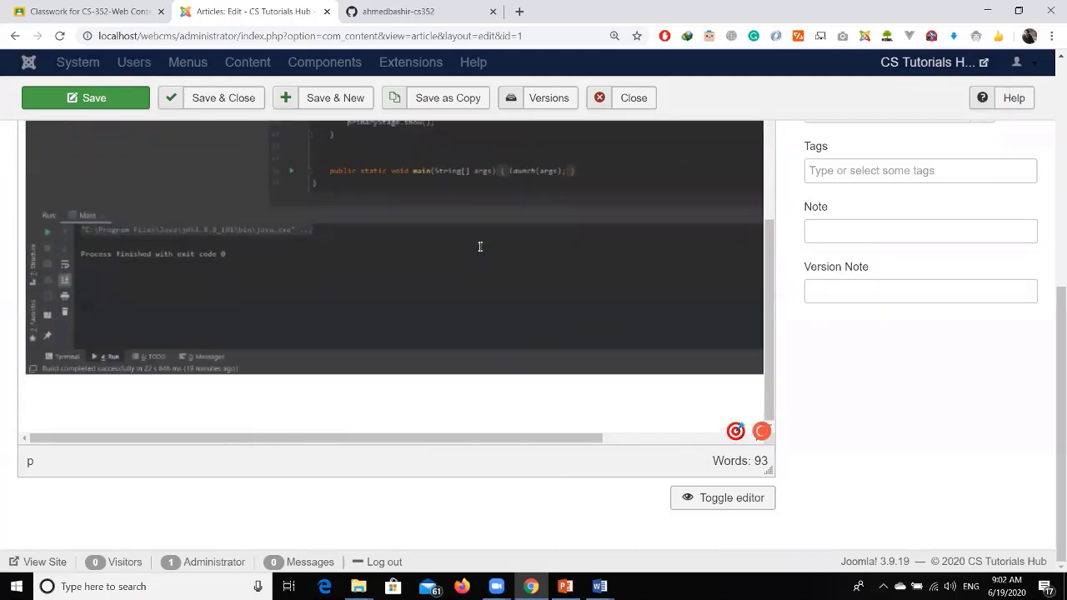
pyautogui.scroll(4, 480, 246)
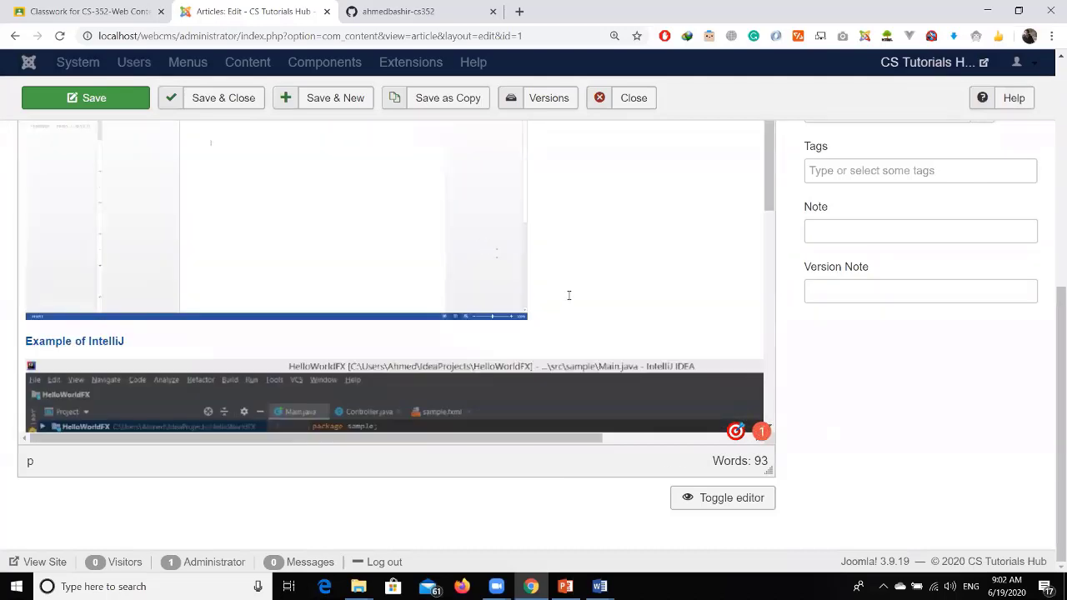
pyautogui.scroll(-5, 570, 294)
pyautogui.click(332, 221)
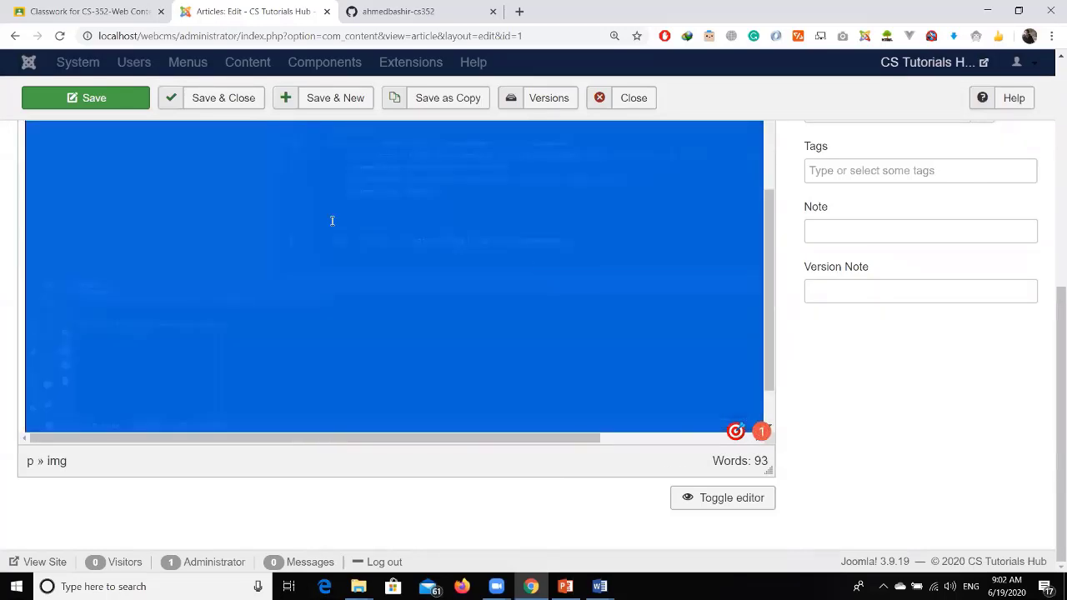
pyautogui.rightClick(388, 178)
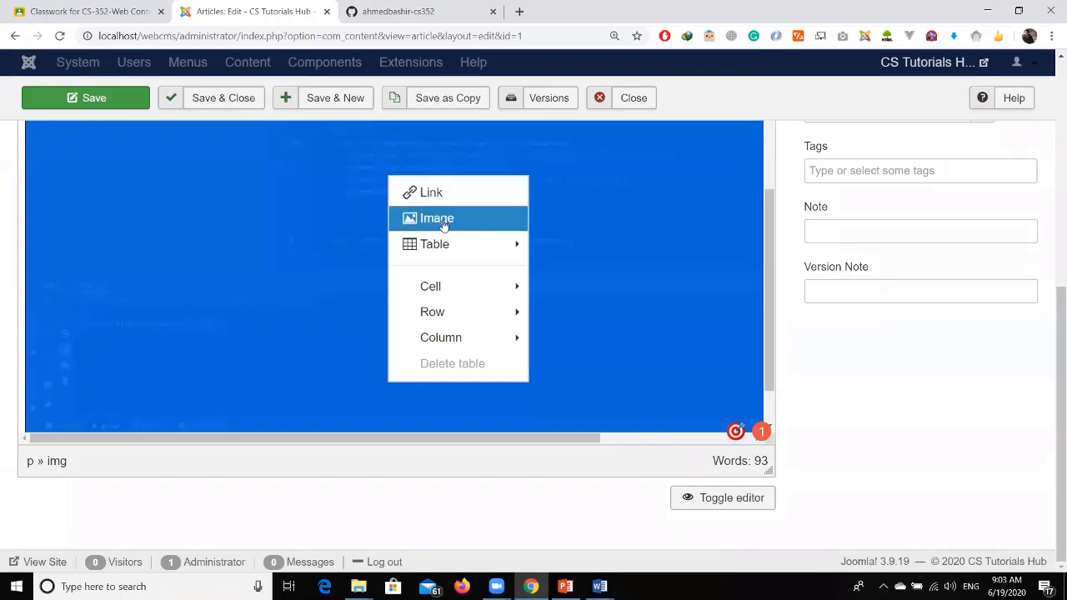
pyautogui.click(444, 226)
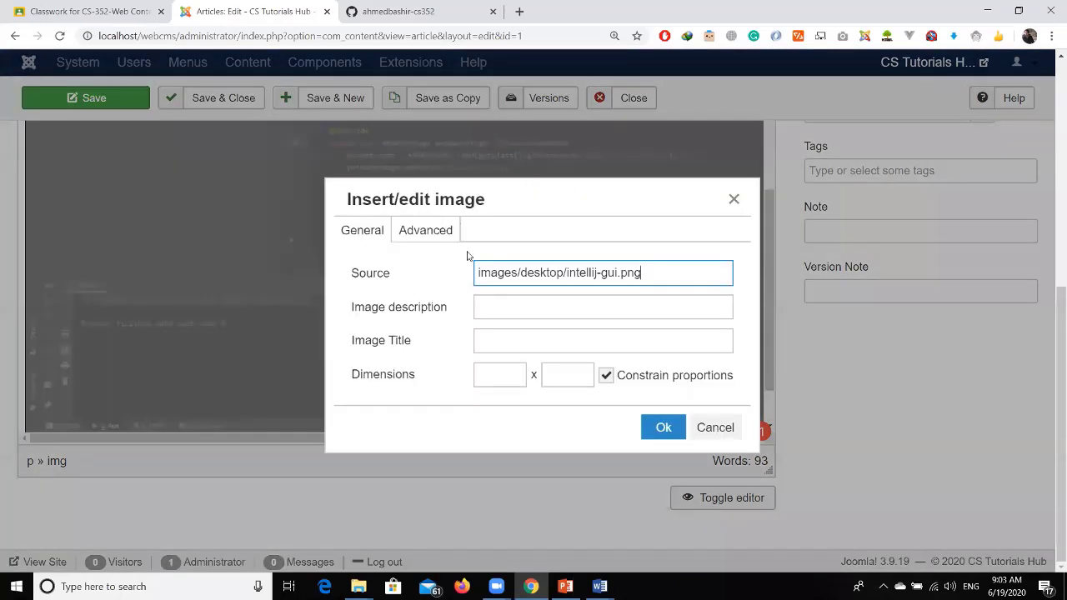
pyautogui.click(488, 302)
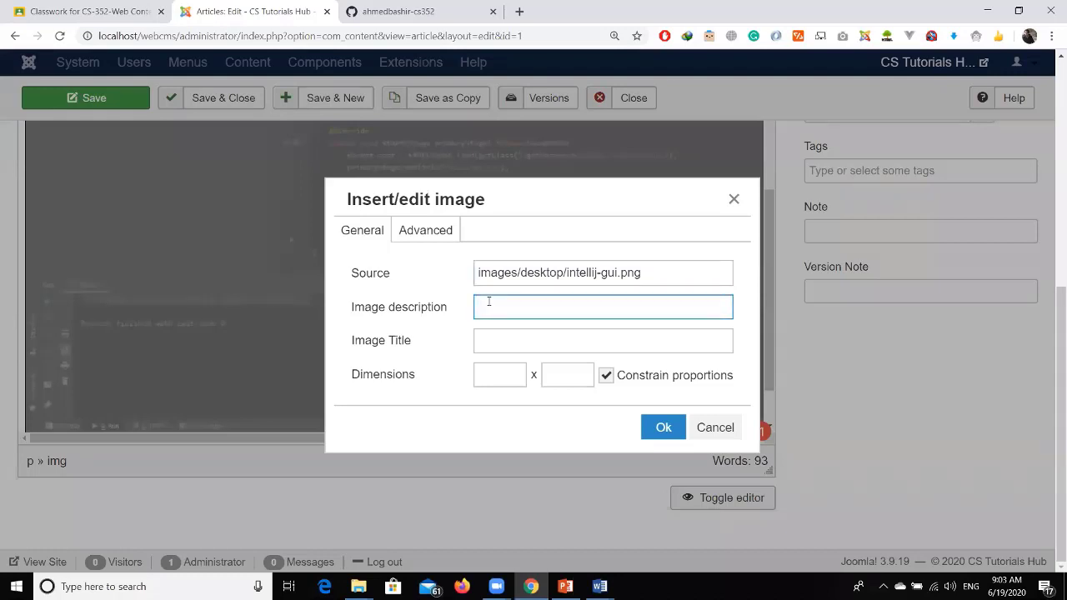
pyautogui.hotkey('ctrl', 'v')
pyautogui.click(521, 344)
pyautogui.hotkey('ctrl', 'v')
# - Set the IntelliJ screenshot's width to 600 and apply it
pyautogui.click(453, 232)
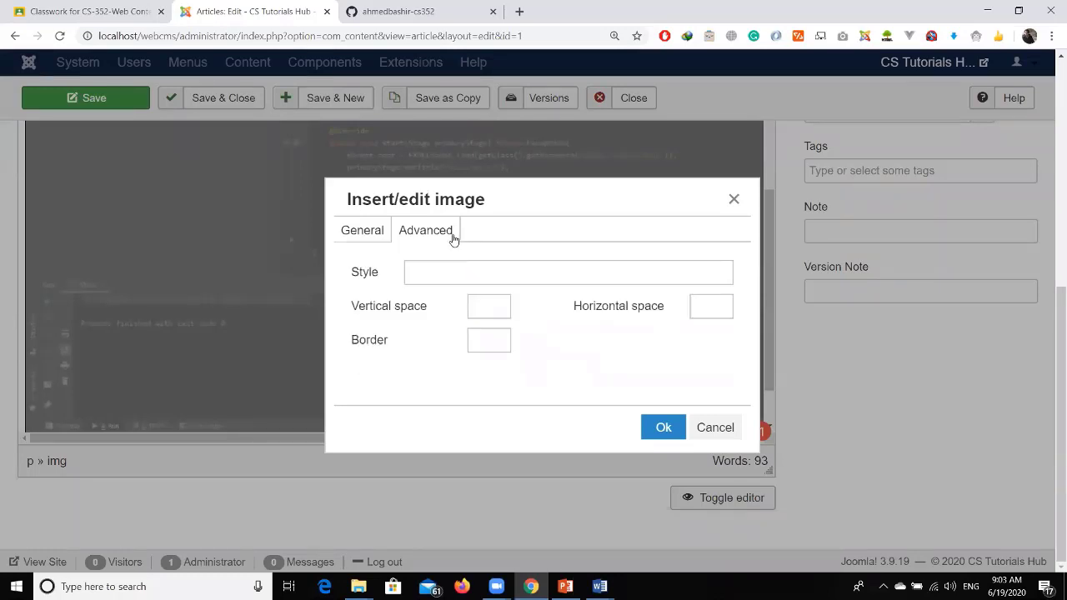
pyautogui.click(376, 231)
pyautogui.click(503, 368)
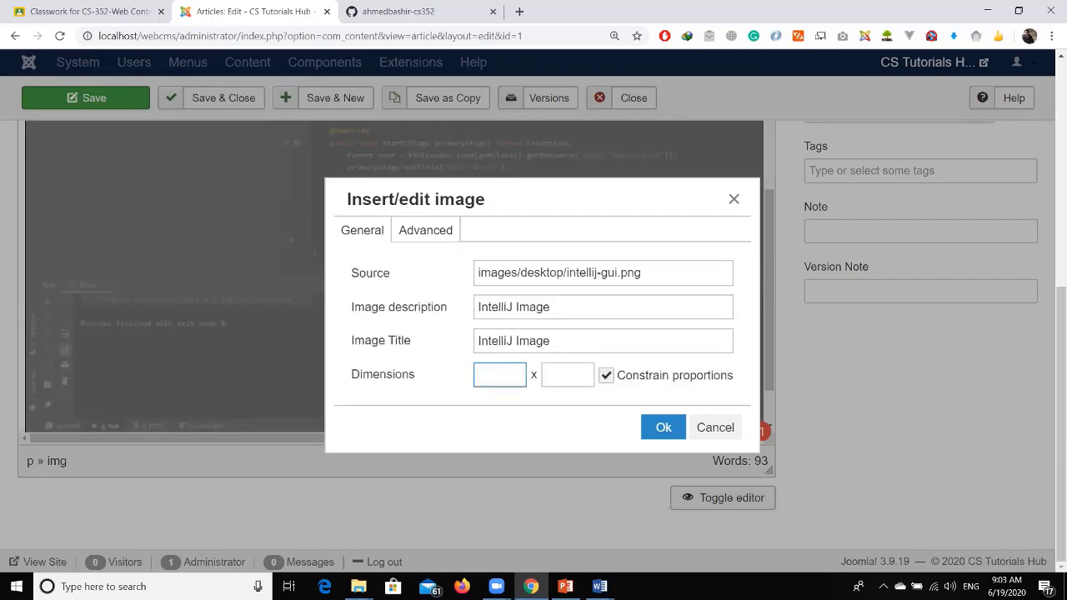
pyautogui.write('600')
pyautogui.click(663, 428)
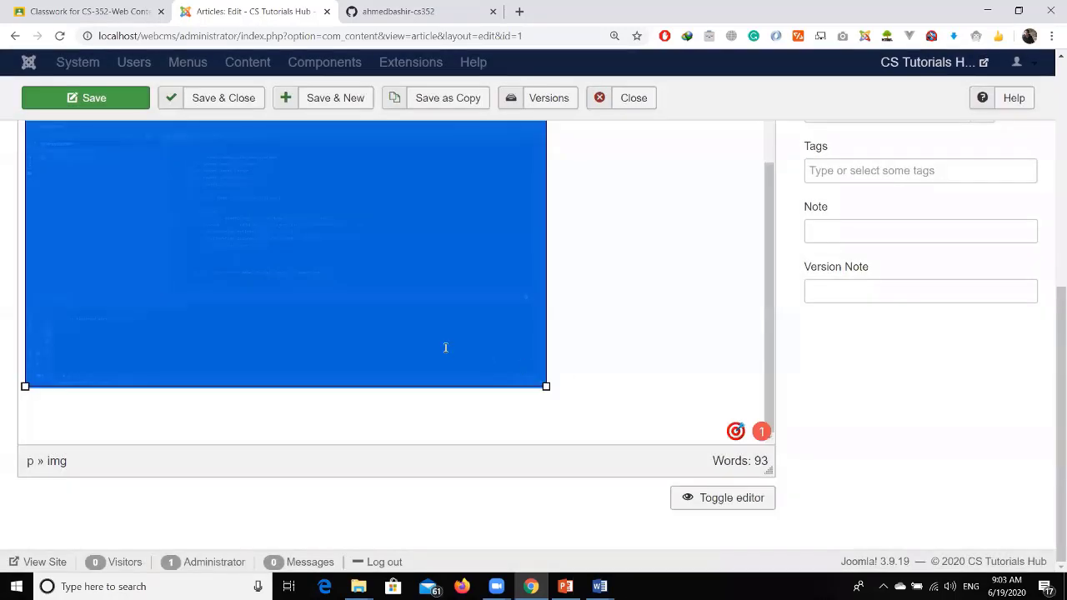
# - Drag the IntelliJ screenshot's corner to about 583 × 314, matching the Word screenshot
pyautogui.scroll(3, 446, 348)
pyautogui.scroll(-3, 446, 348)
pyautogui.moveTo(544, 385); pyautogui.dragTo(555, 381)
pyautogui.scroll(3, 165, 342)
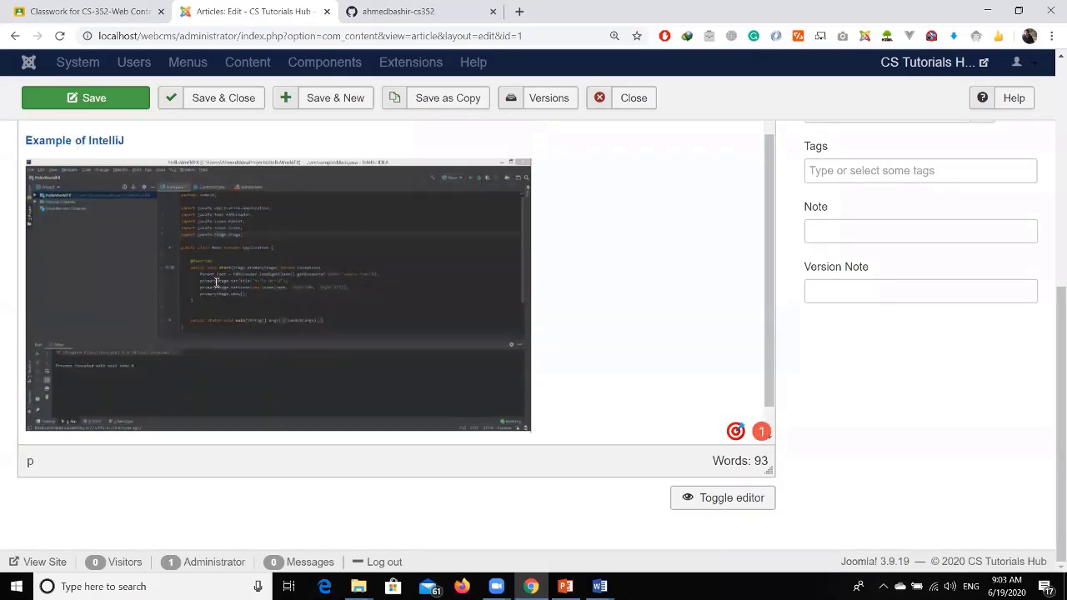
pyautogui.scroll(-3, 165, 342)
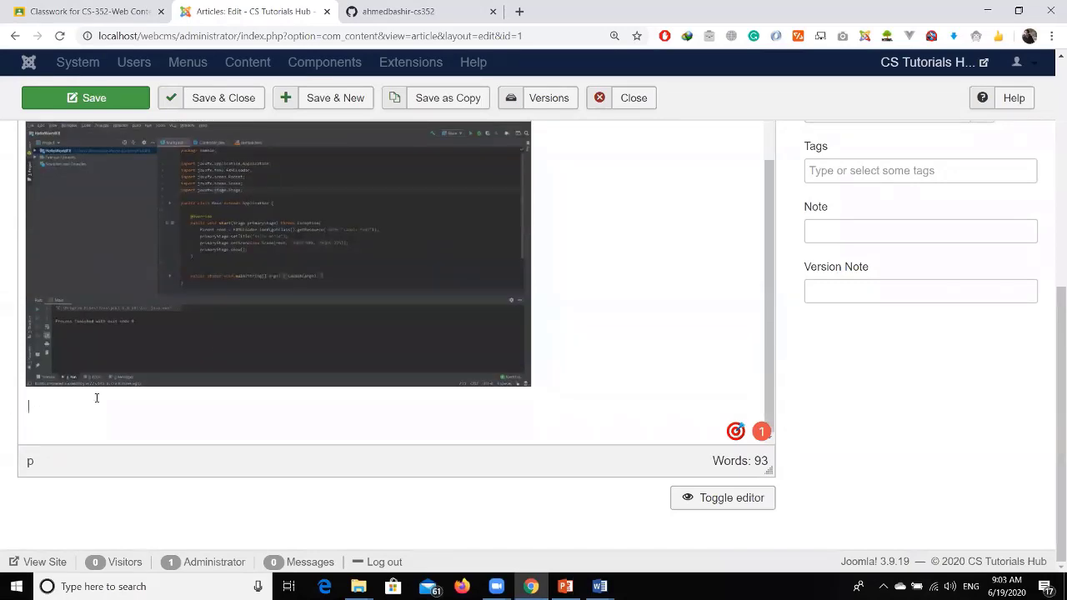
# - Select the MS Word screenshot through its right-click menu
pyautogui.scroll(4, 132, 342)
pyautogui.scroll(10, 133, 342)
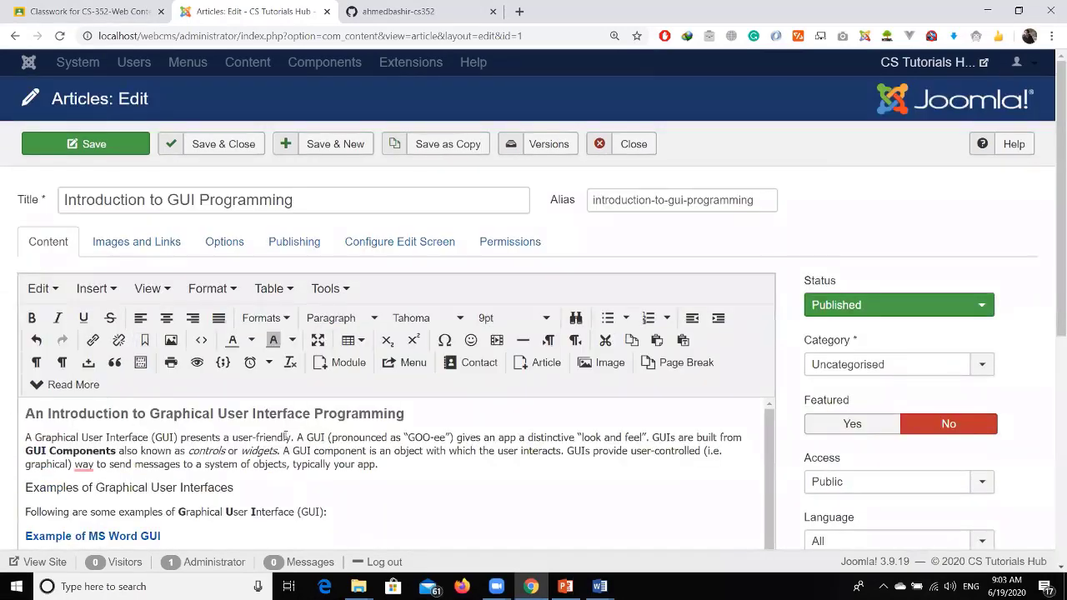
pyautogui.scroll(-2, 287, 375)
pyautogui.scroll(-2, 290, 375)
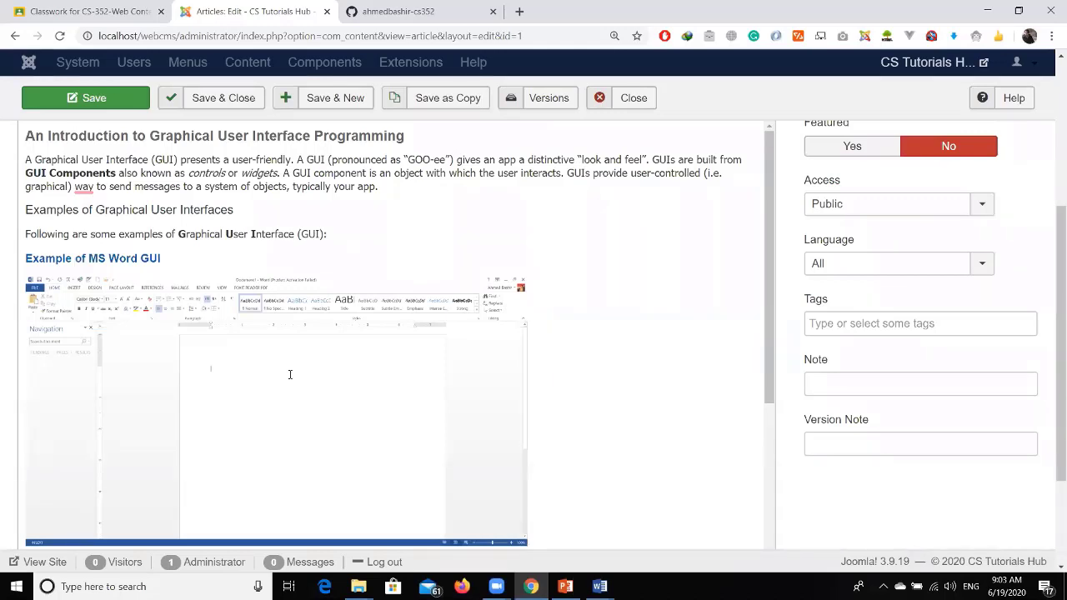
pyautogui.scroll(-2, 288, 355)
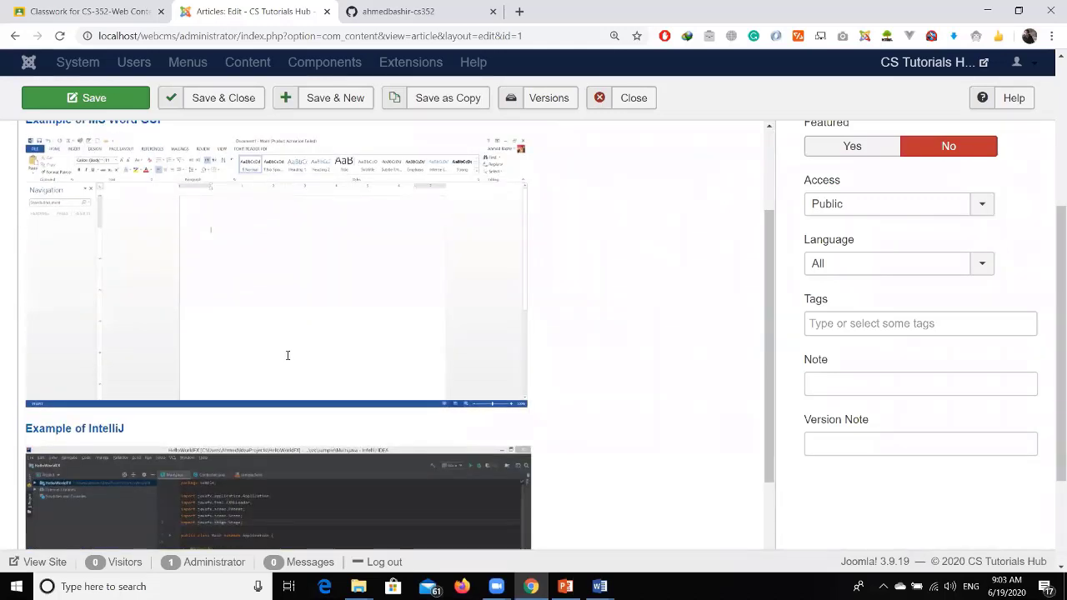
pyautogui.scroll(1, 287, 355)
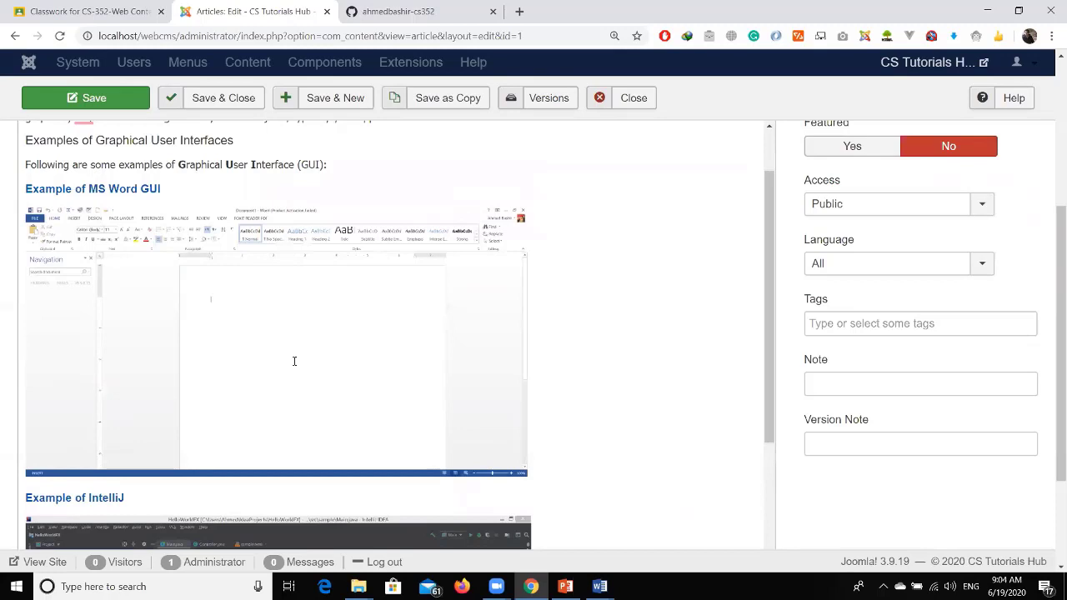
pyautogui.rightClick(294, 360)
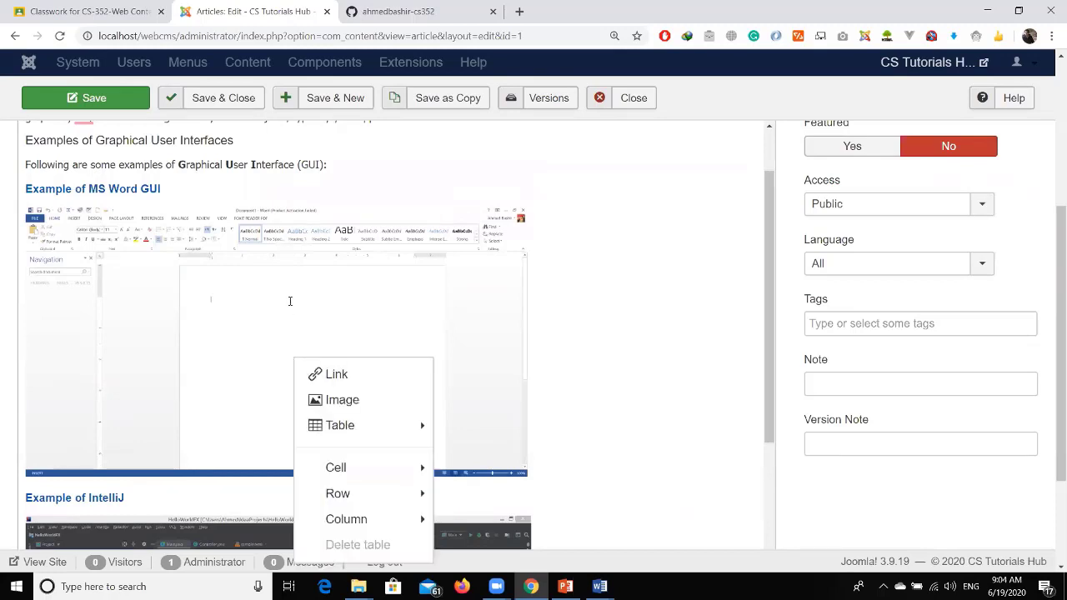
pyautogui.click(290, 301)
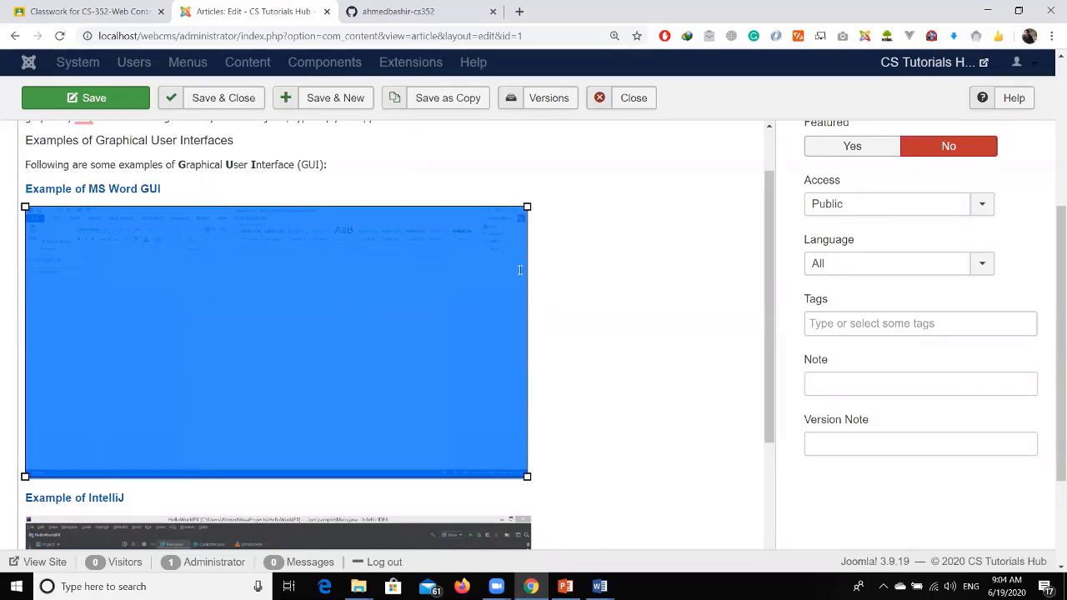
# - Place the insertion point in the Joomla article below the IntelliJ screenshot
pyautogui.scroll(1, 551, 292)
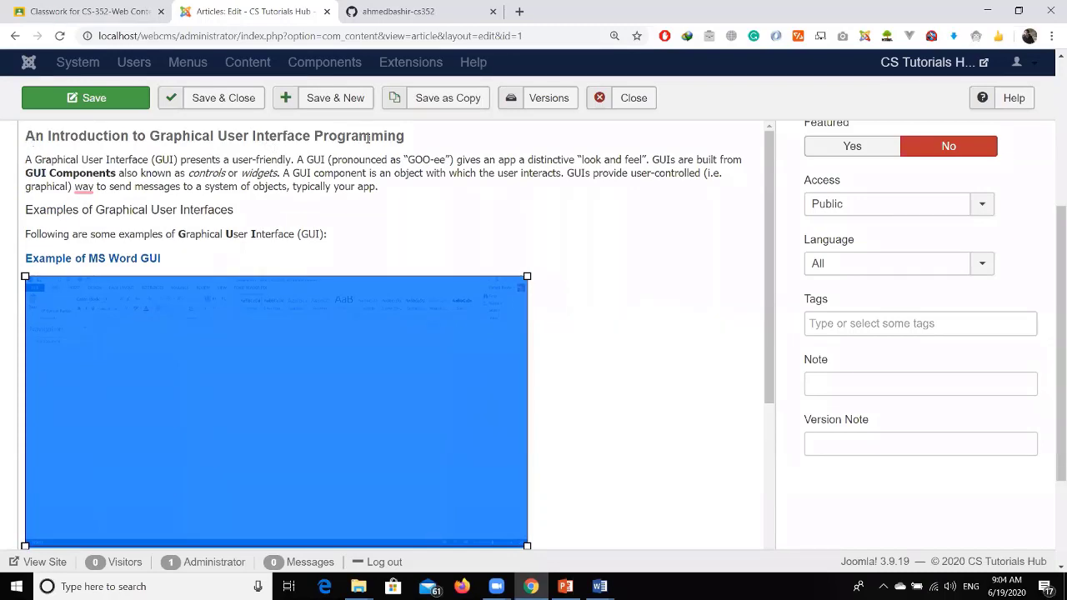
pyautogui.scroll(1, 368, 138)
pyautogui.scroll(-3, 200, 256)
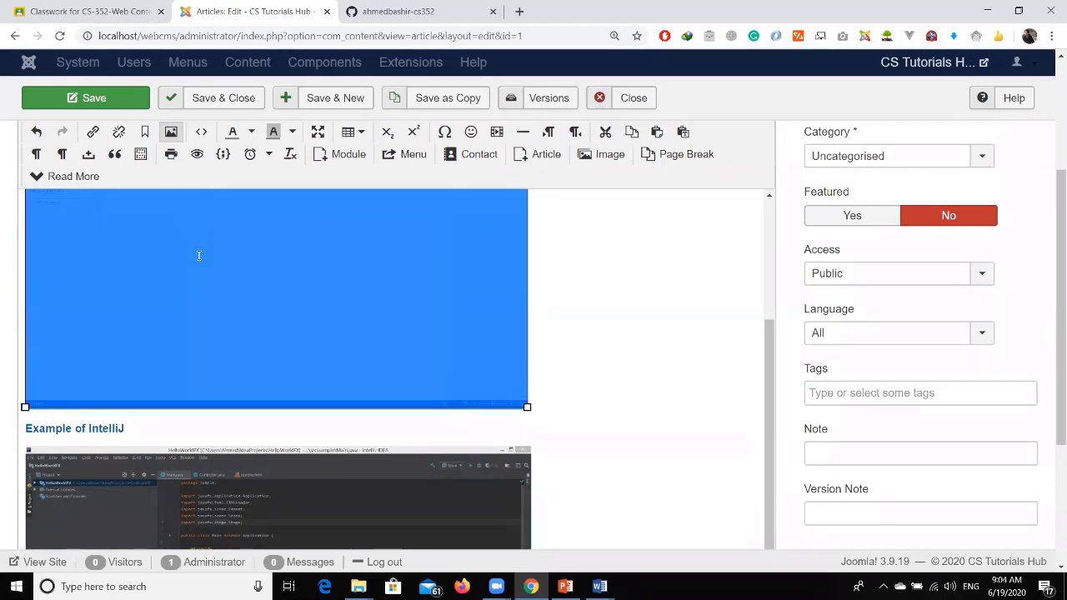
pyautogui.scroll(-6, 199, 255)
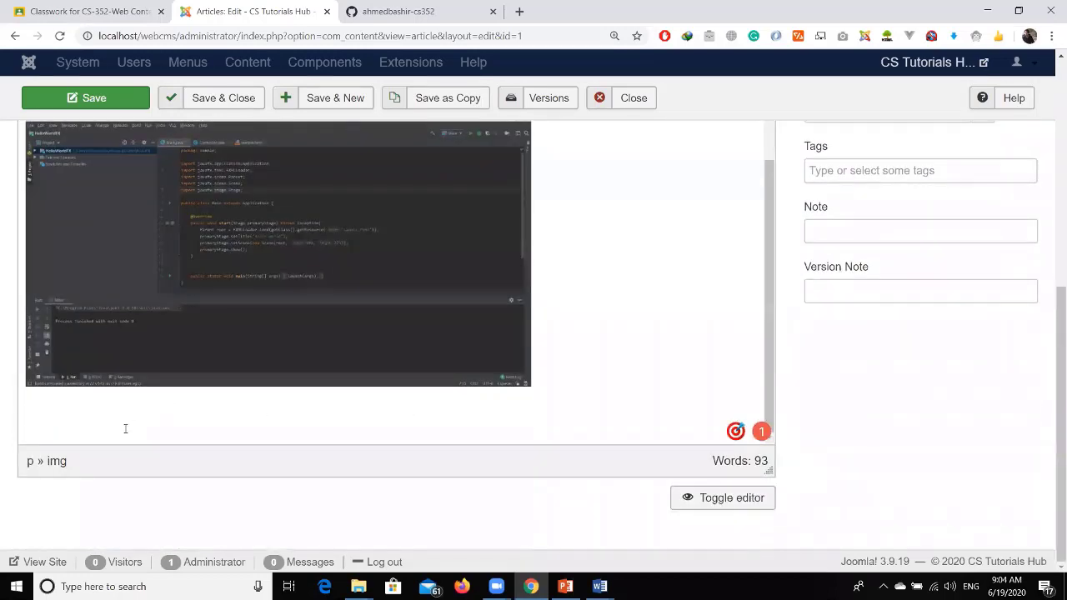
pyautogui.click(125, 429)
# - Copy the History of GUI heading and its two paragraphs from the Lecture 5 Word document into the article
pyautogui.click(600, 586)
pyautogui.click(600, 502)
pyautogui.scroll(-8, 329, 281)
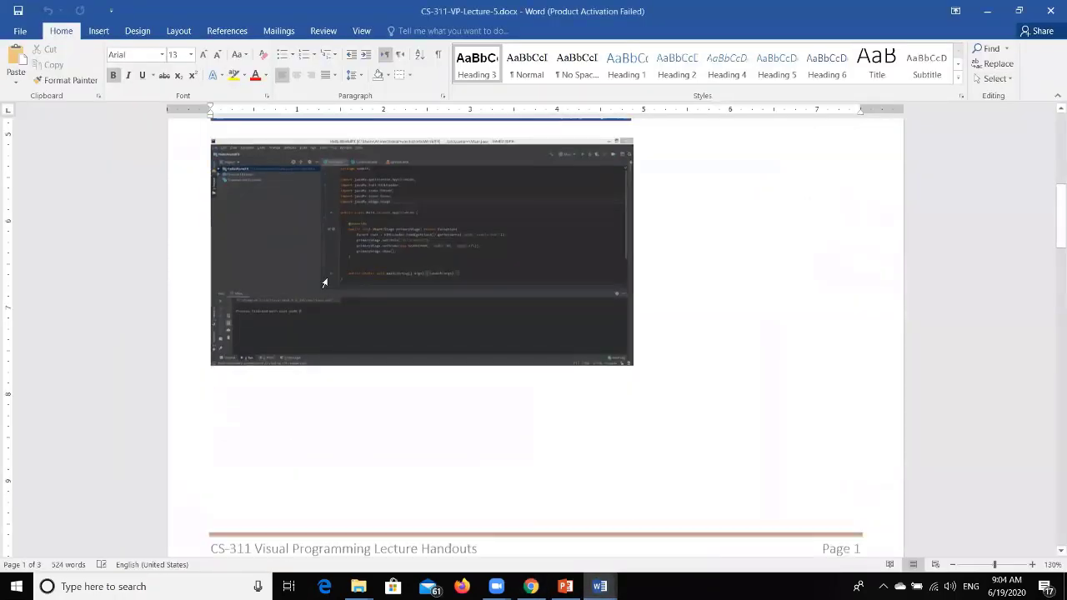
pyautogui.scroll(-2, 329, 281)
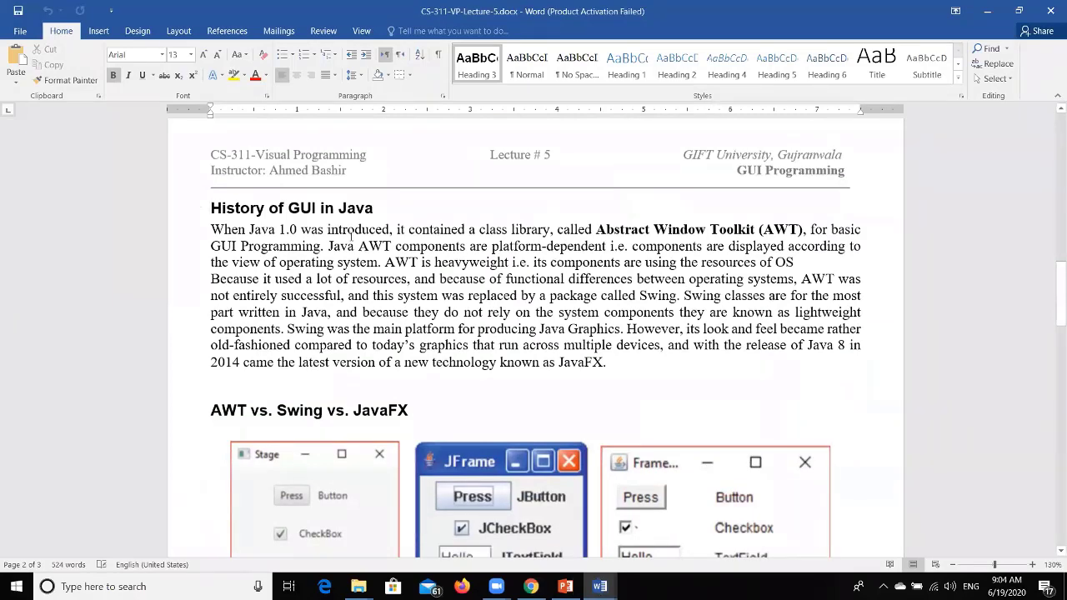
pyautogui.moveTo(625, 369); pyautogui.dragTo(207, 215)
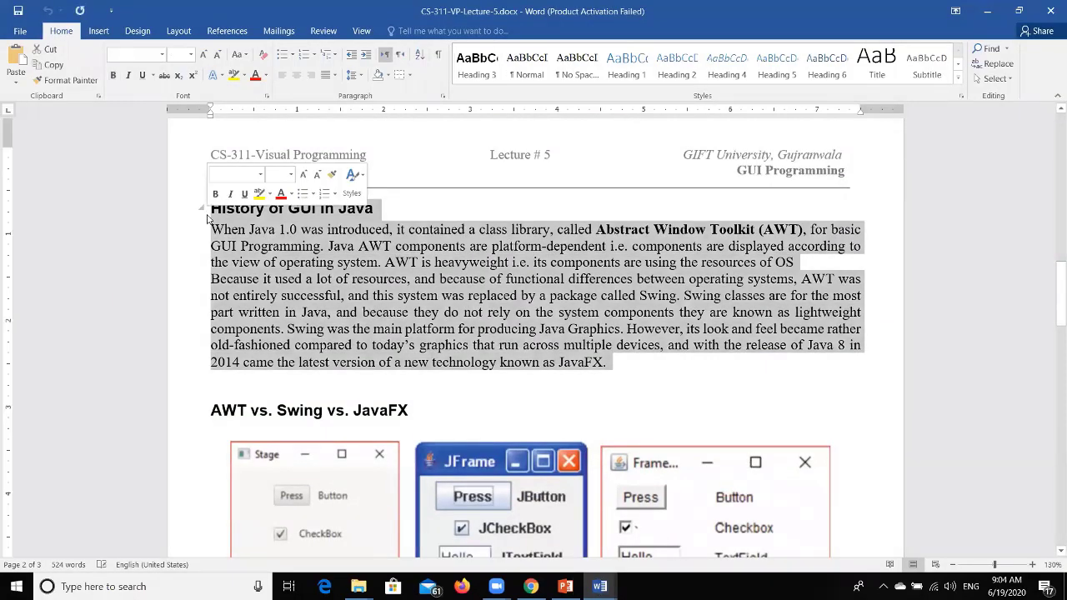
pyautogui.hotkey('ctrl', 'c')
pyautogui.hotkey('alt', 'Tab')
pyautogui.hotkey('ctrl', 'v')
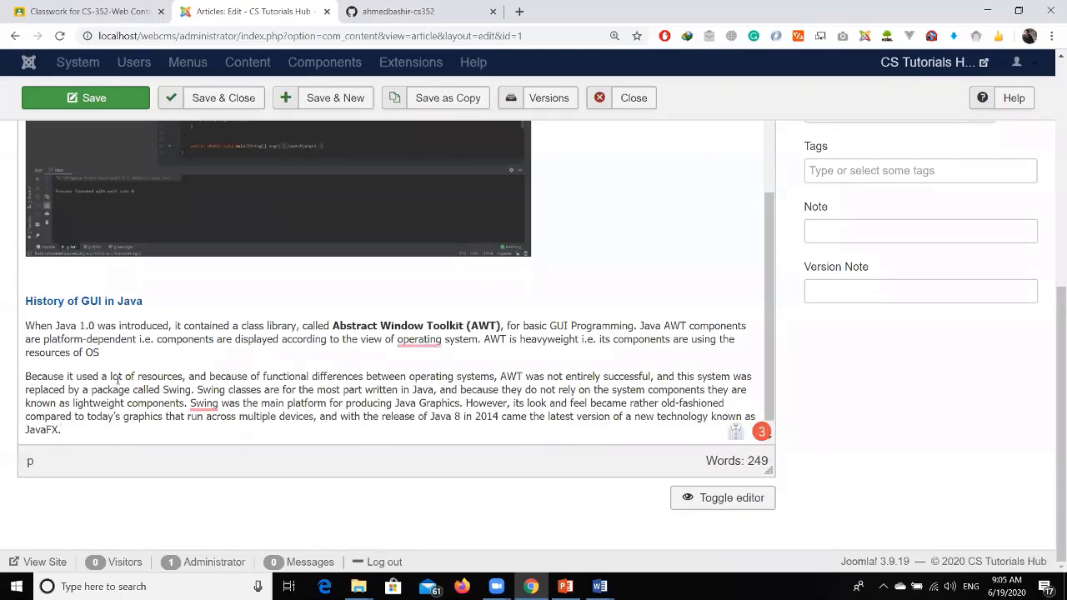
# - Select the pasted History of GUI heading and check its style in the Word document
pyautogui.moveTo(95, 287); pyautogui.dragTo(30, 301)
pyautogui.hotkey('alt', 'Tab')
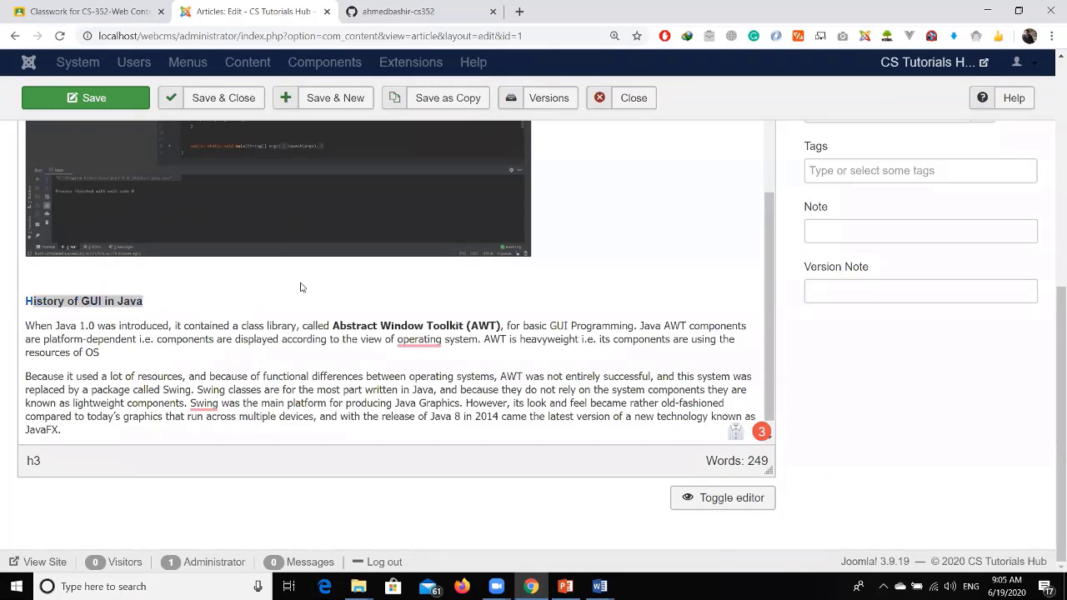
pyautogui.click(340, 218)
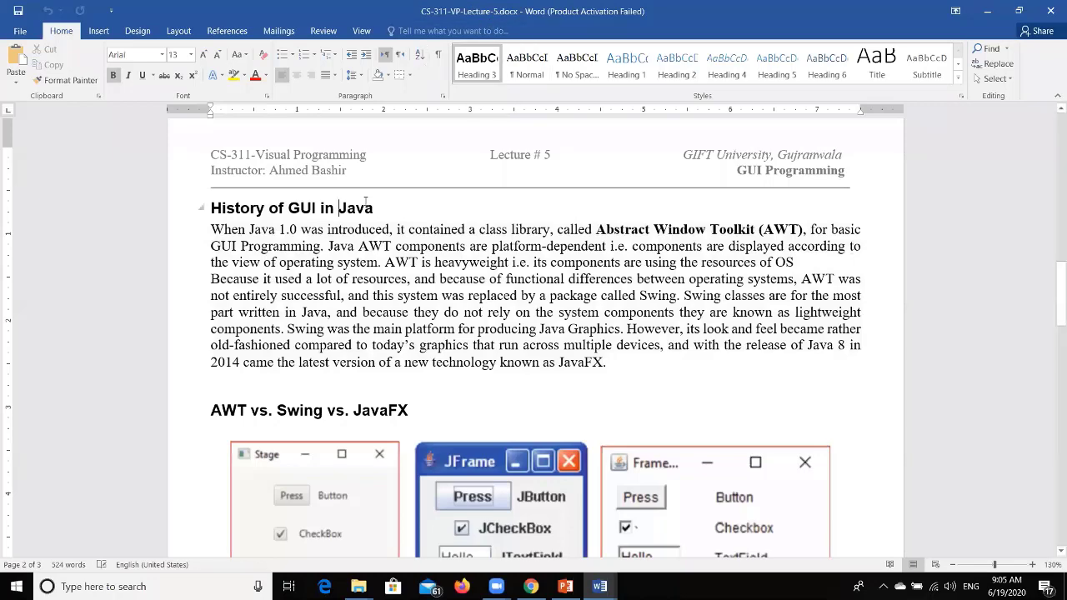
pyautogui.hotkey('alt', 'Tab')
# - Change the History of GUI in Java heading from Heading 3 to Heading 2
pyautogui.click(136, 304)
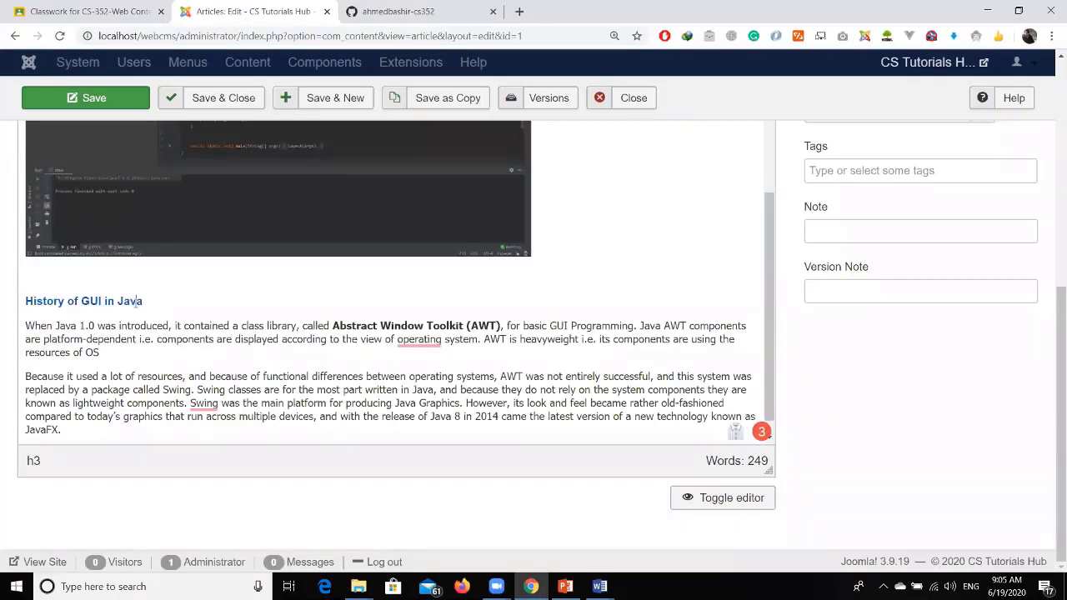
pyautogui.scroll(5, 192, 302)
pyautogui.scroll(10, 305, 218)
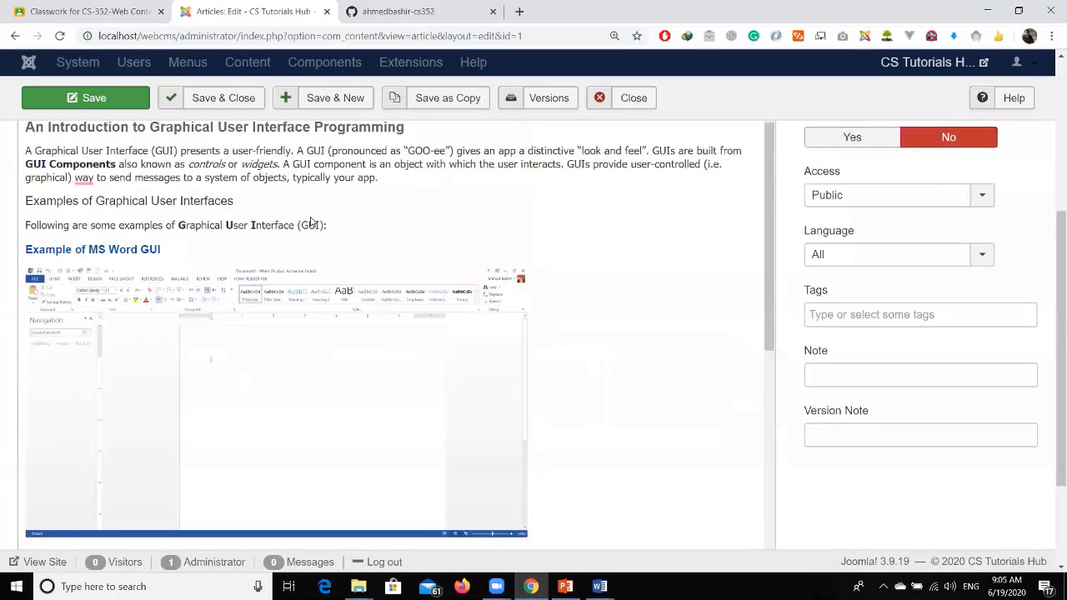
pyautogui.scroll(-3, 347, 357)
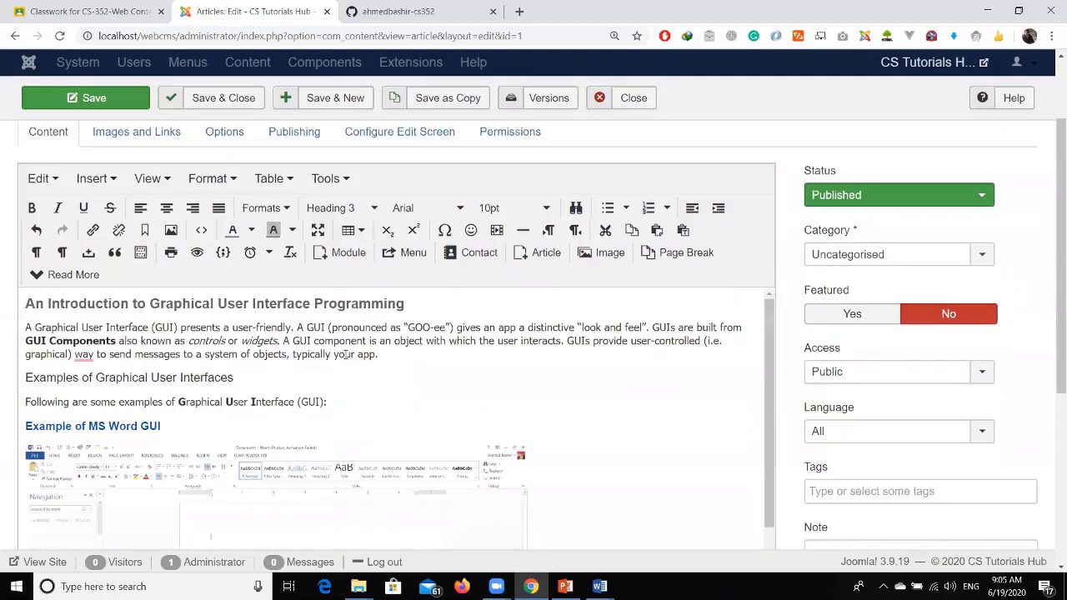
pyautogui.scroll(1, 289, 336)
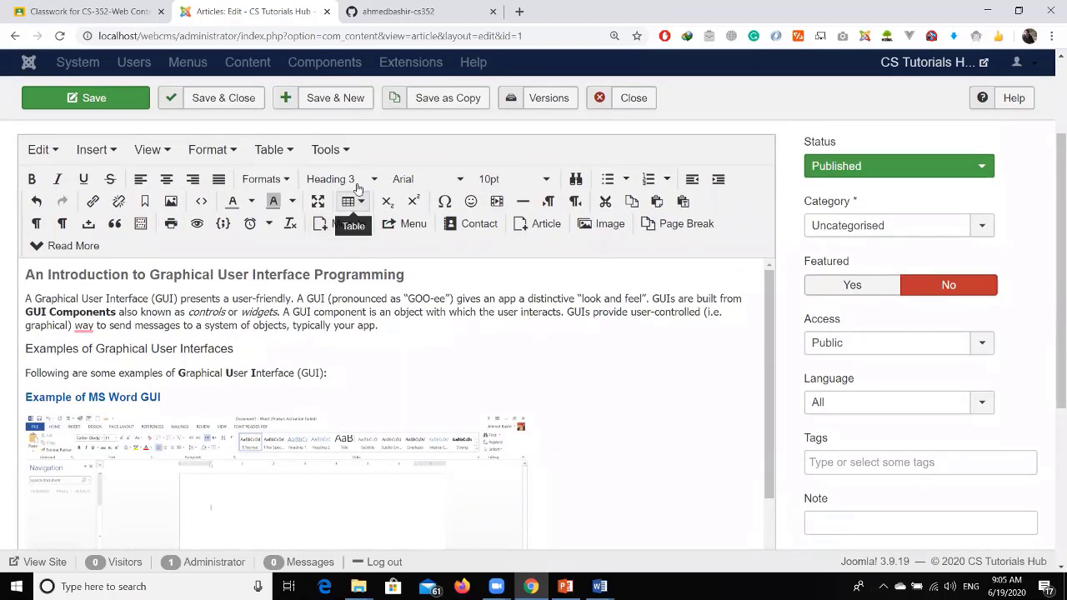
pyautogui.click(350, 180)
pyautogui.click(353, 260)
pyautogui.scroll(-10, 341, 276)
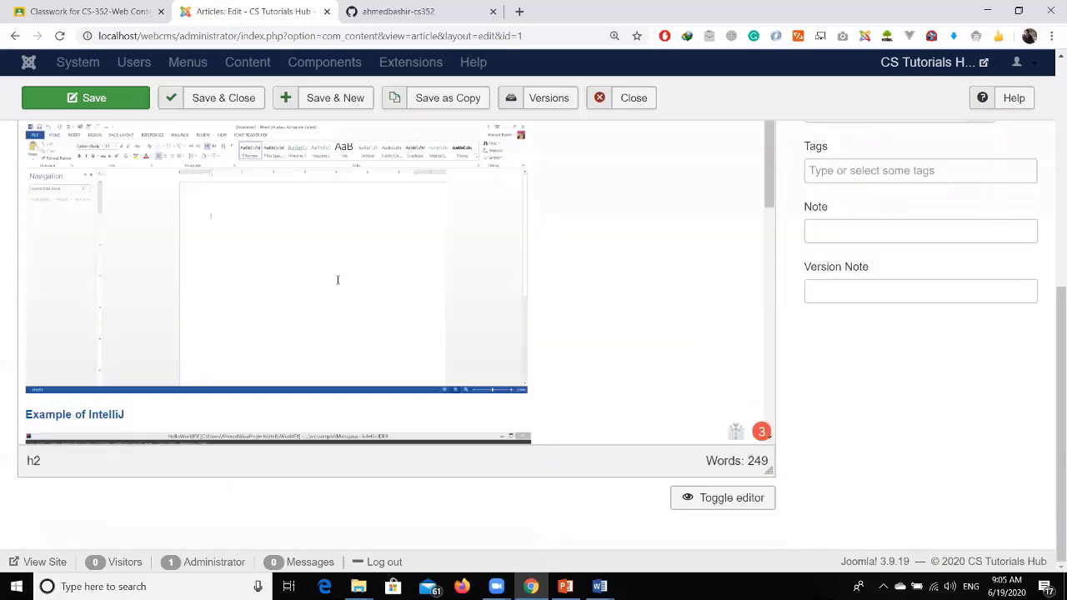
pyautogui.click(111, 407)
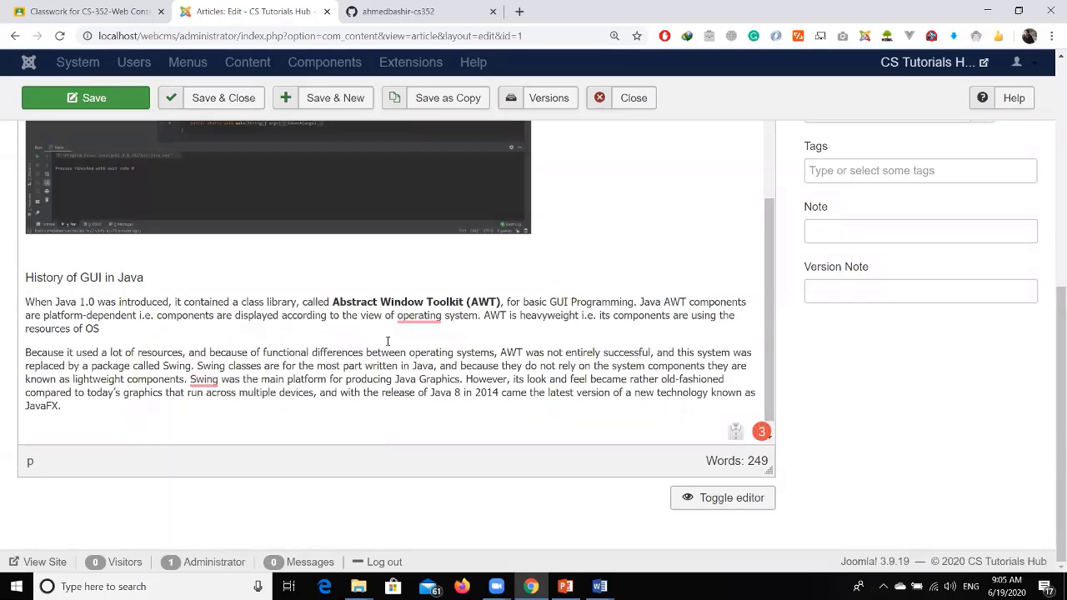
# - Paste the two History of GUI paragraphs twice more after 'JavaFX.' as filler text
pyautogui.moveTo(86, 406); pyautogui.dragTo(14, 304)
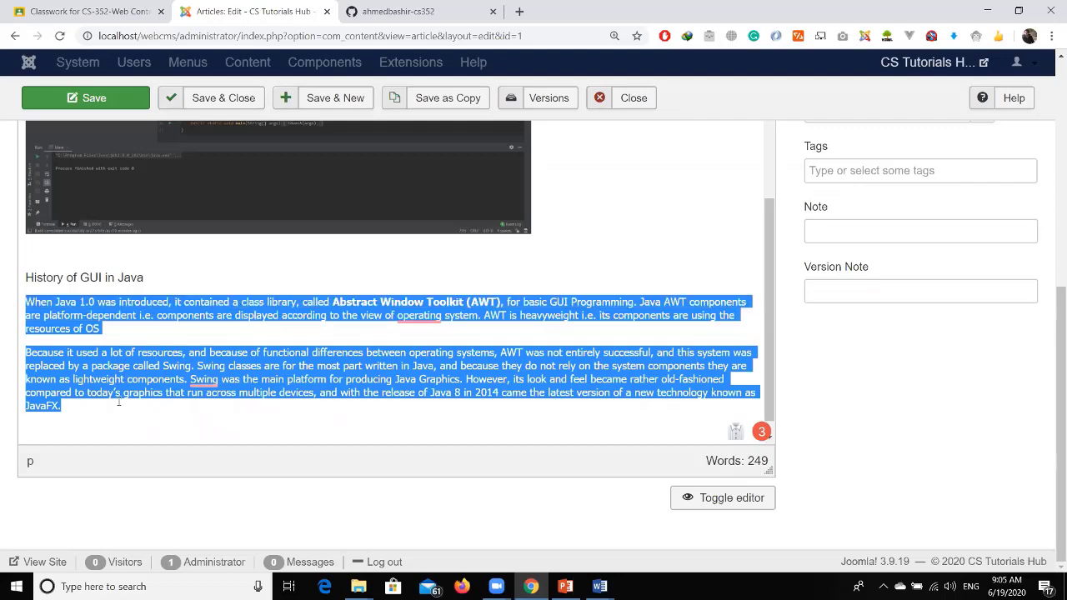
pyautogui.click(119, 403)
pyautogui.hotkey('ctrl', 'v')
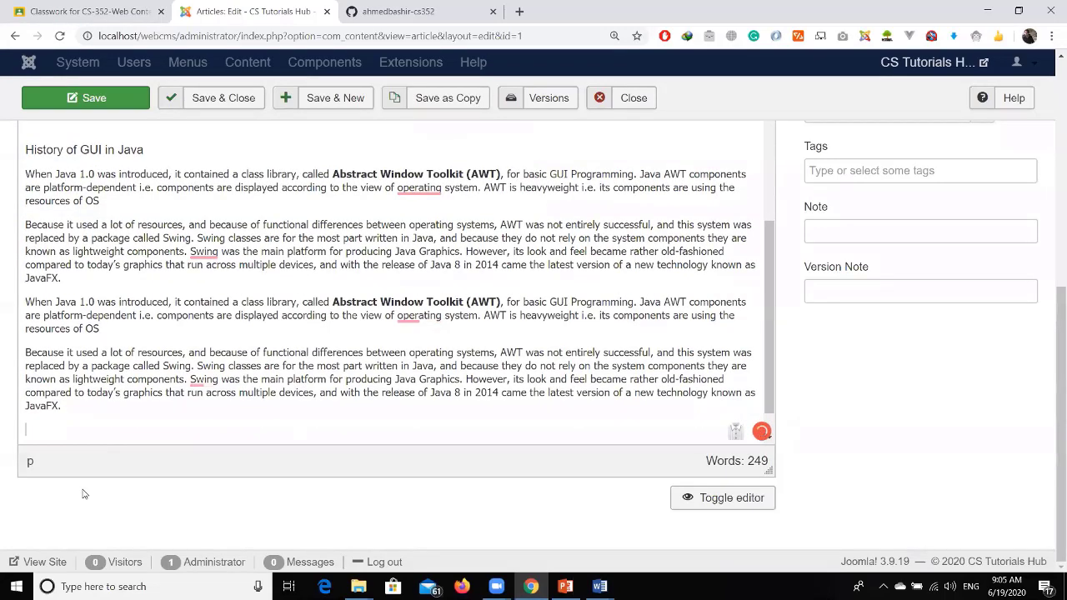
pyautogui.hotkey('ctrl', 'v')
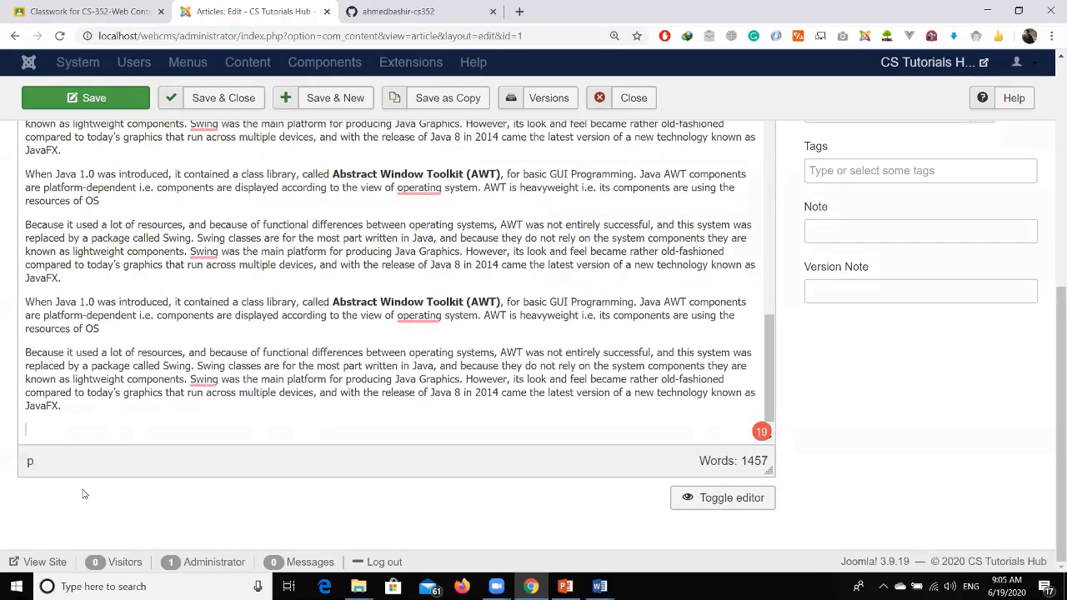
# - Select the JavaFX MVC text in the Word lecture document and return to the article
pyautogui.hotkey('alt', 'Tab')
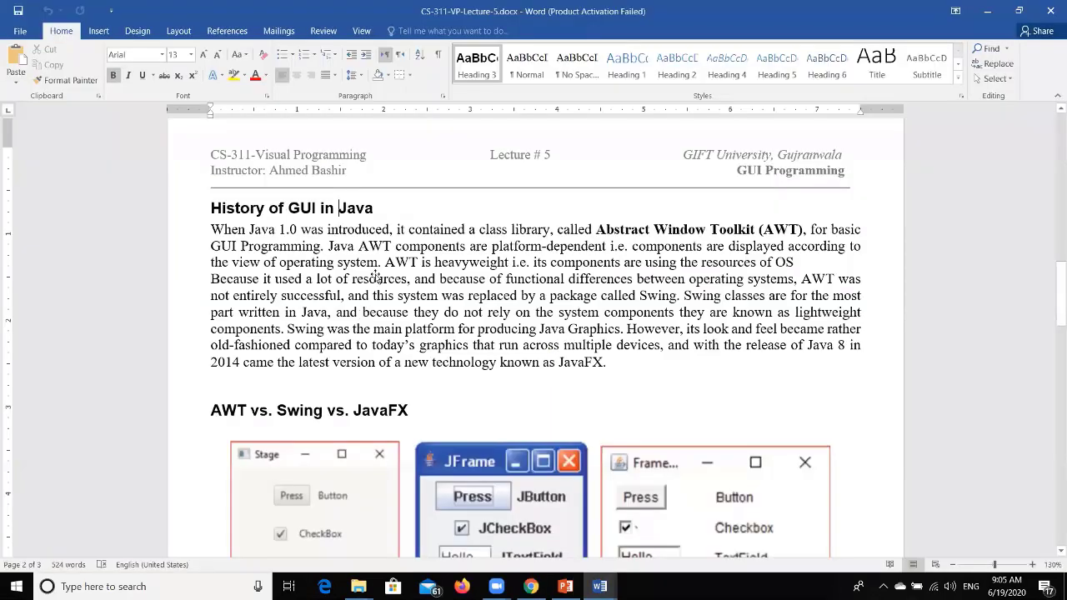
pyautogui.scroll(-15, 375, 276)
pyautogui.scroll(-3, 377, 262)
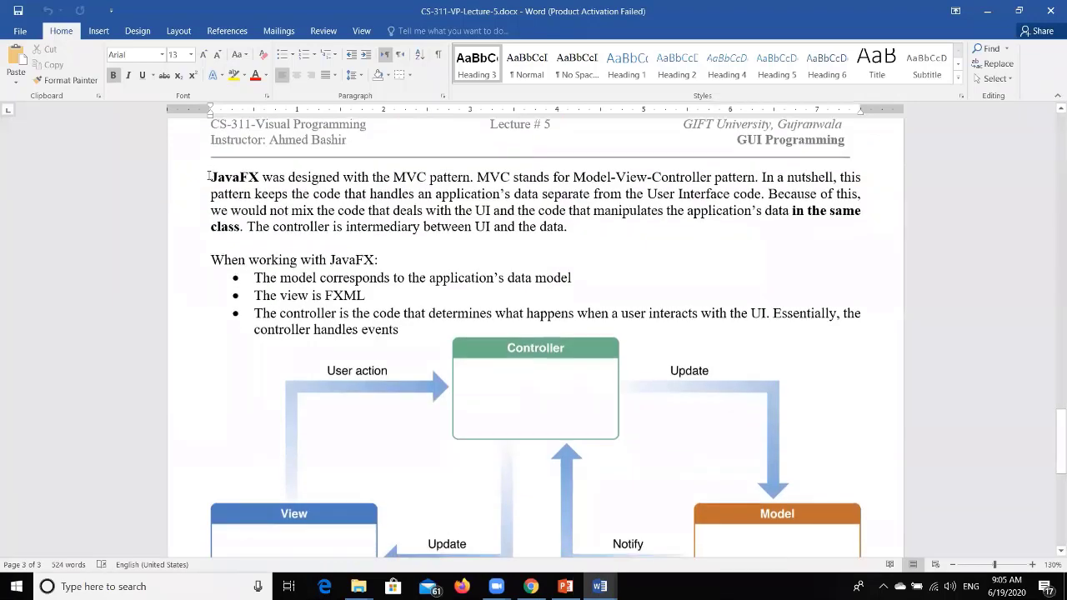
pyautogui.moveTo(210, 176); pyautogui.dragTo(396, 331)
pyautogui.hotkey('ctrl', 'c')
pyautogui.hotkey('alt', 'Tab')
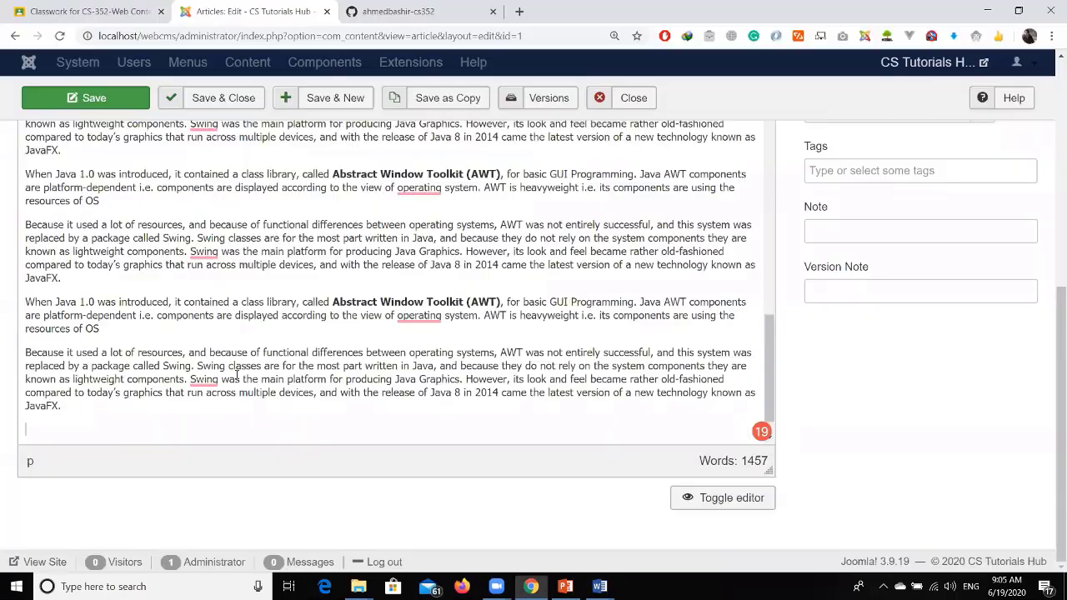
pyautogui.scroll(10, 187, 344)
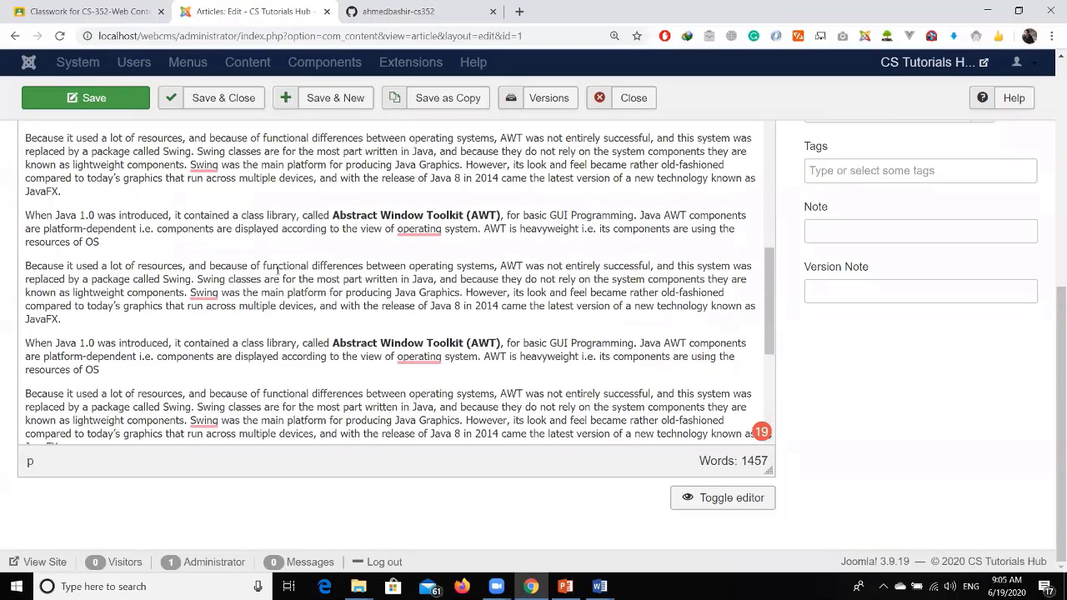
pyautogui.scroll(-2, 712, 335)
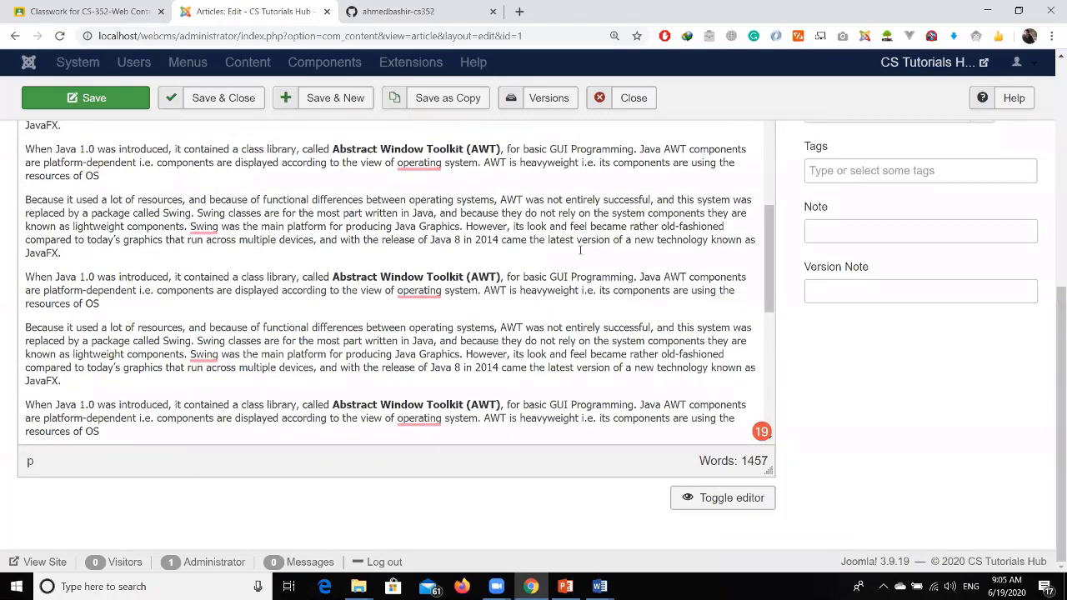
pyautogui.scroll(6, 583, 250)
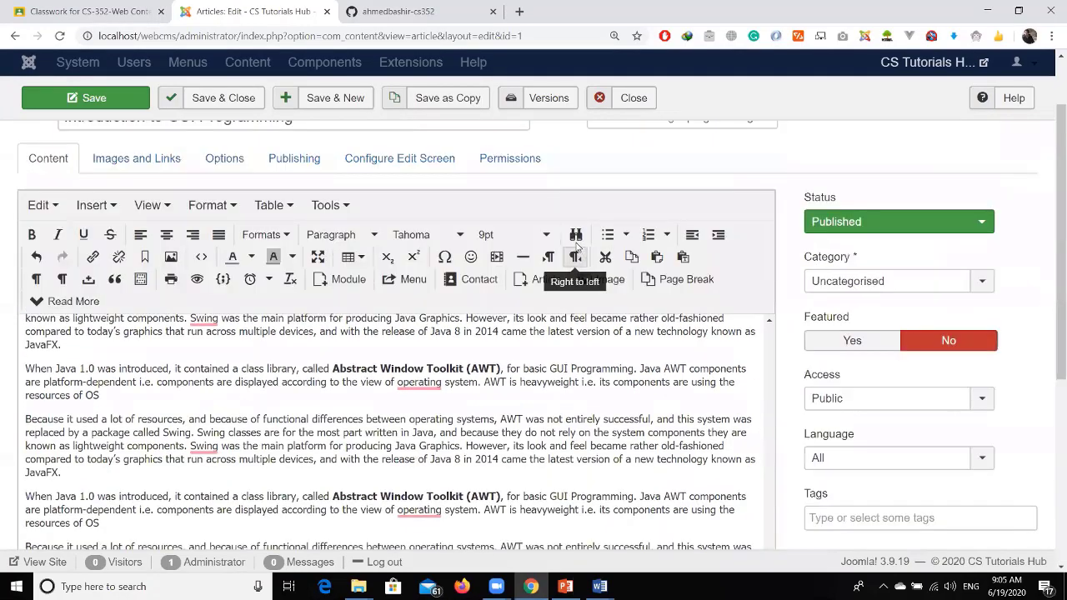
# - Add an 'MVC in JavaFX' Heading 2 at the end of the article
pyautogui.hotkey('ctrl', '-')
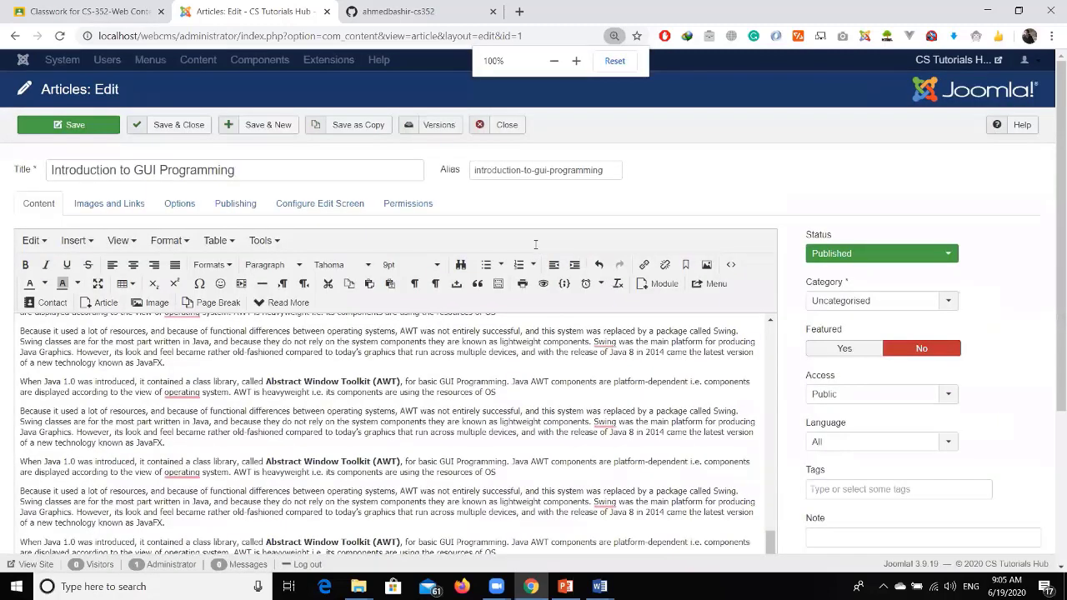
pyautogui.scroll(-3, 302, 183)
pyautogui.click(388, 126)
pyautogui.click(388, 126)
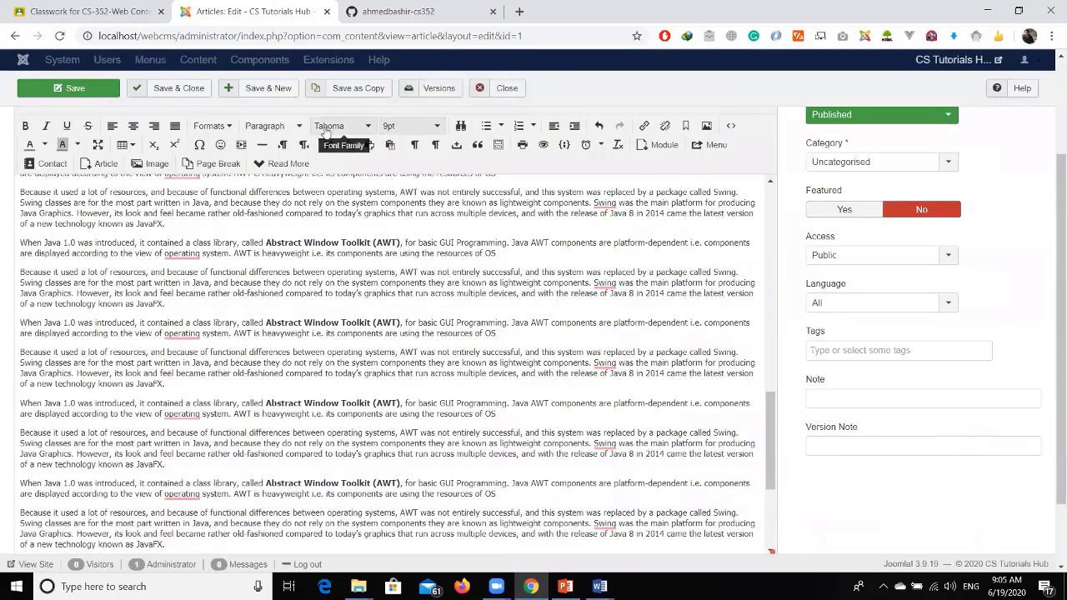
pyautogui.click(301, 127)
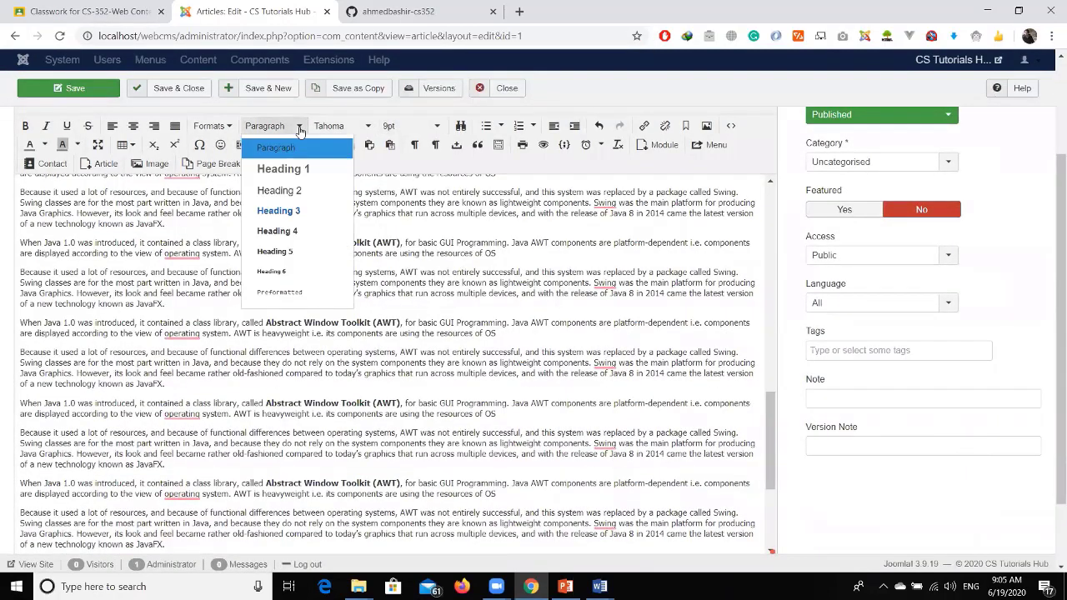
pyautogui.click(295, 193)
pyautogui.scroll(-3, 281, 332)
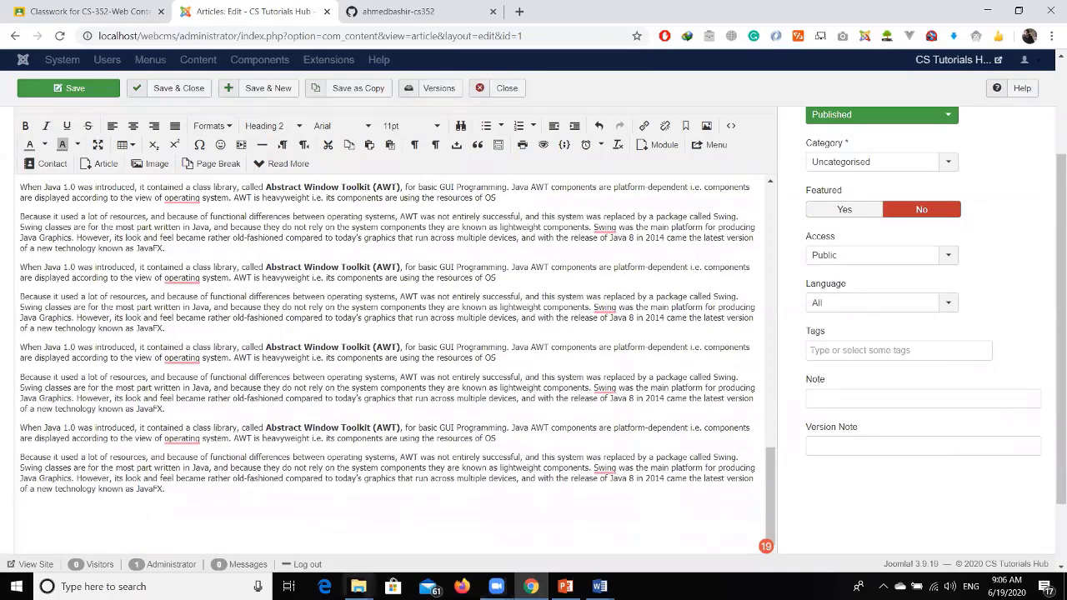
pyautogui.write('MVC in JavaFX')
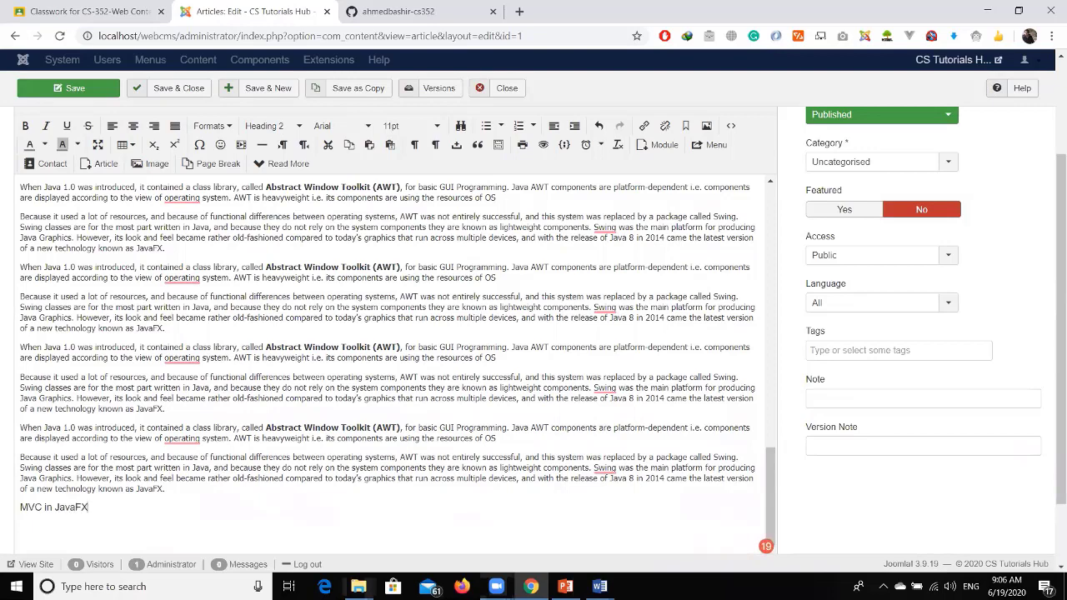
pyautogui.press('Return')
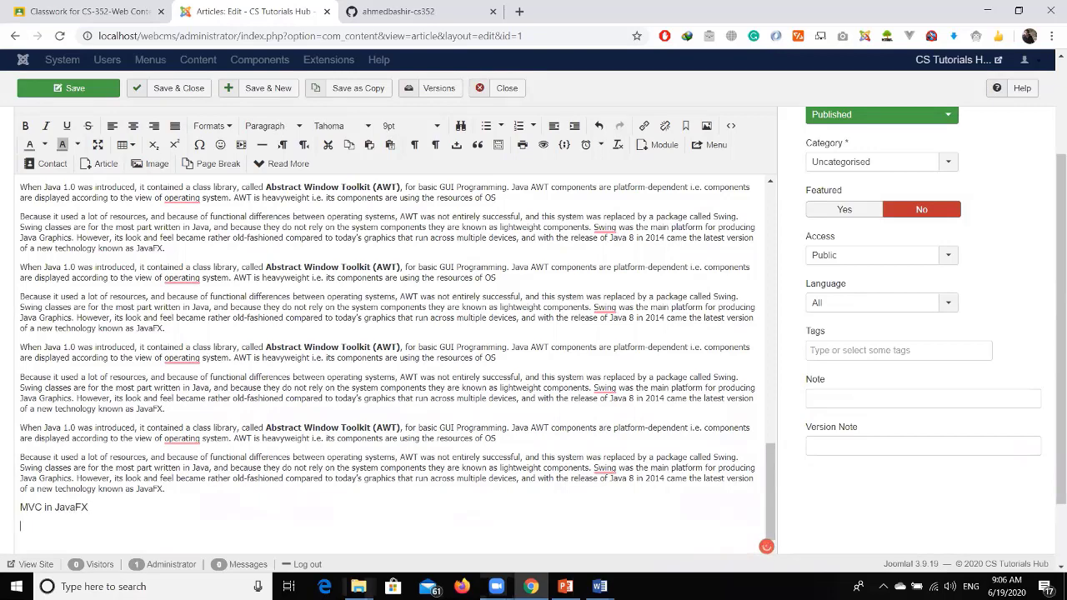
# - Paste the JavaFX MVC paragraph and bulleted list below the heading
pyautogui.hotkey('ctrl', 'v')
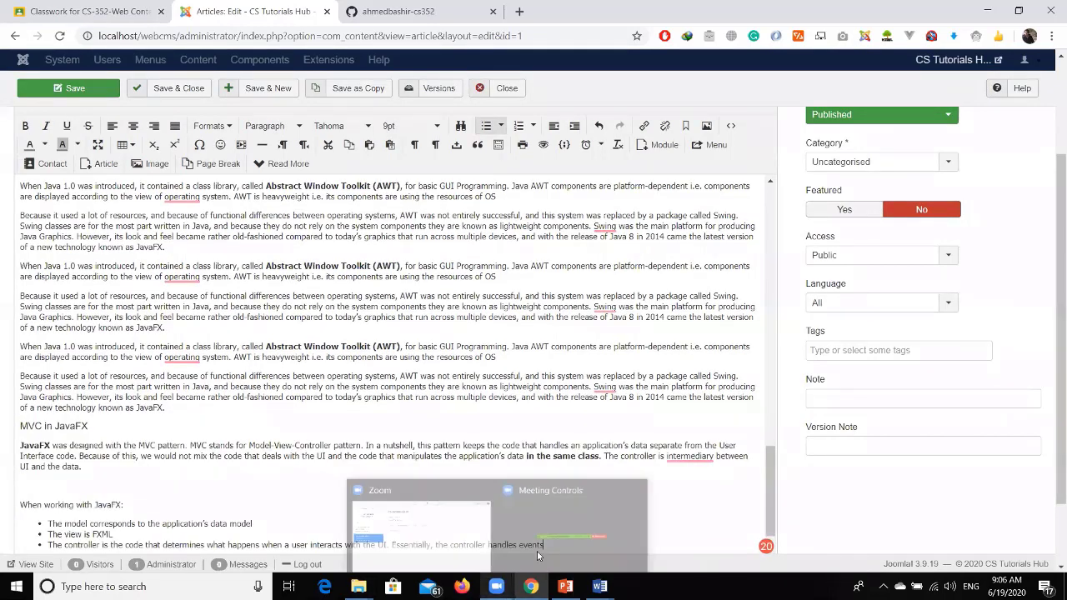
pyautogui.scroll(10, 371, 316)
pyautogui.scroll(5, 371, 316)
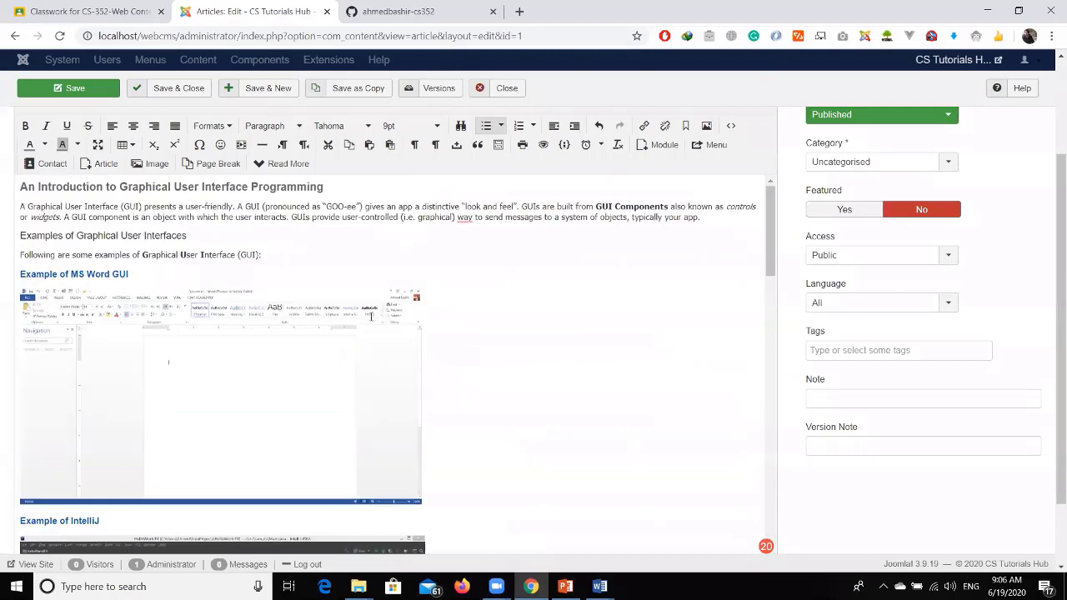
pyautogui.scroll(-15, 371, 316)
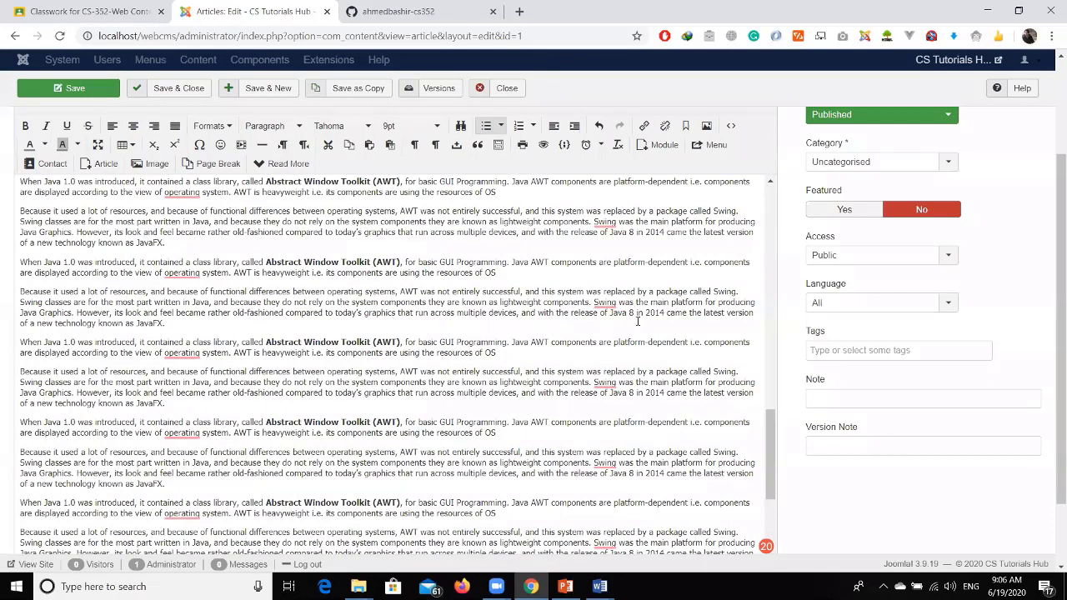
pyautogui.scroll(5, 524, 302)
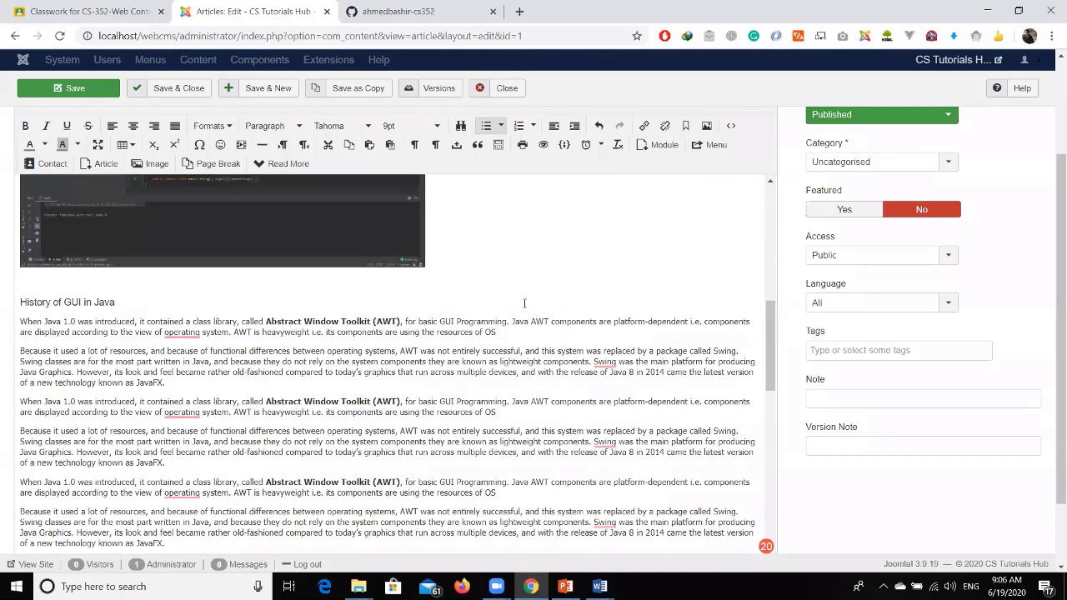
pyautogui.scroll(1, 524, 303)
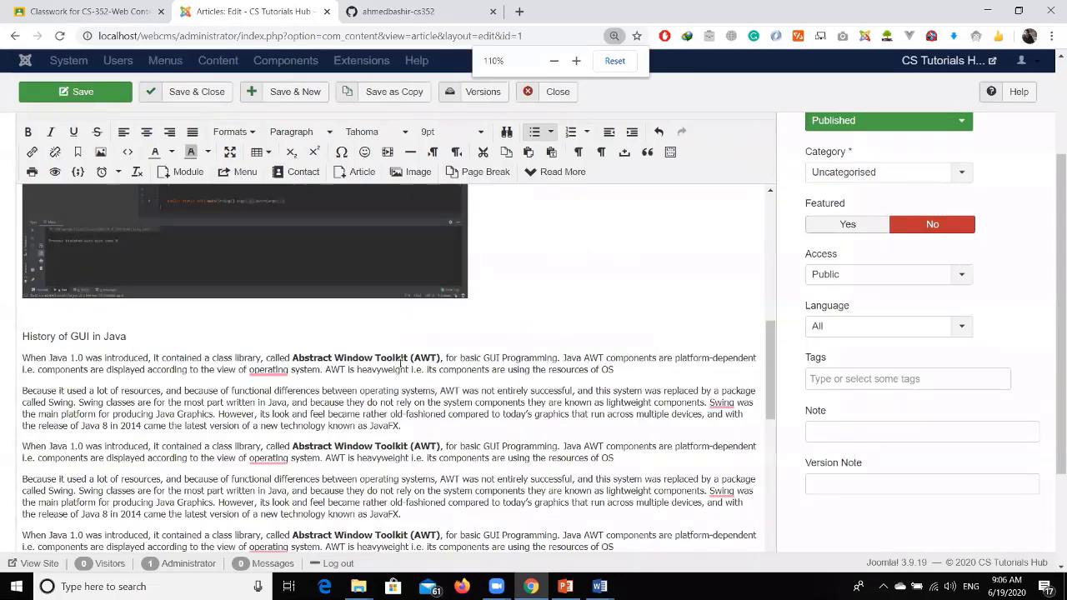
pyautogui.scroll(10, 401, 363)
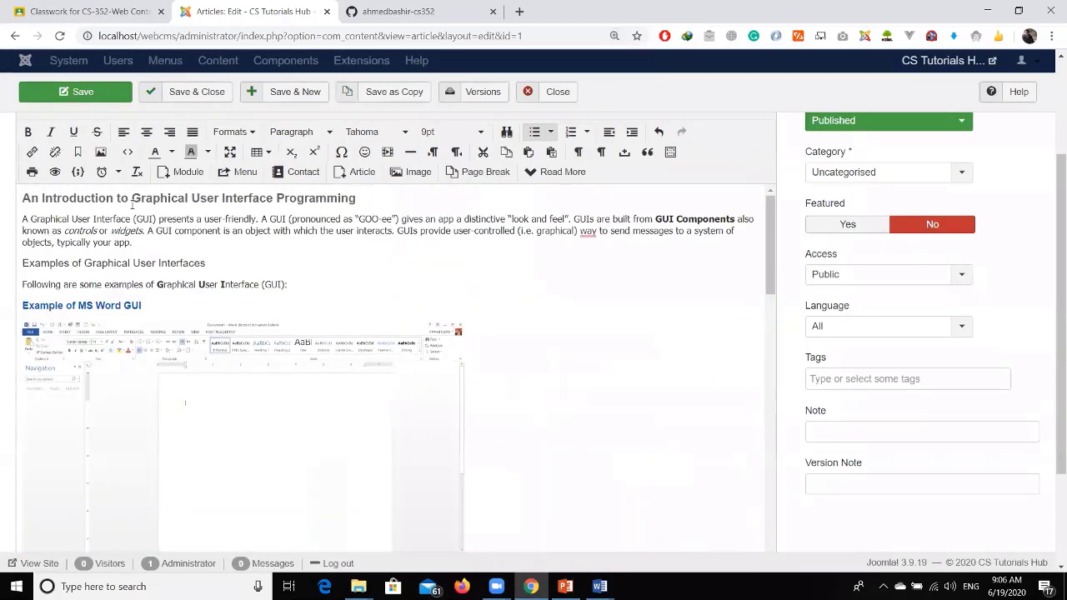
pyautogui.click(131, 262)
pyautogui.scroll(-15, 233, 290)
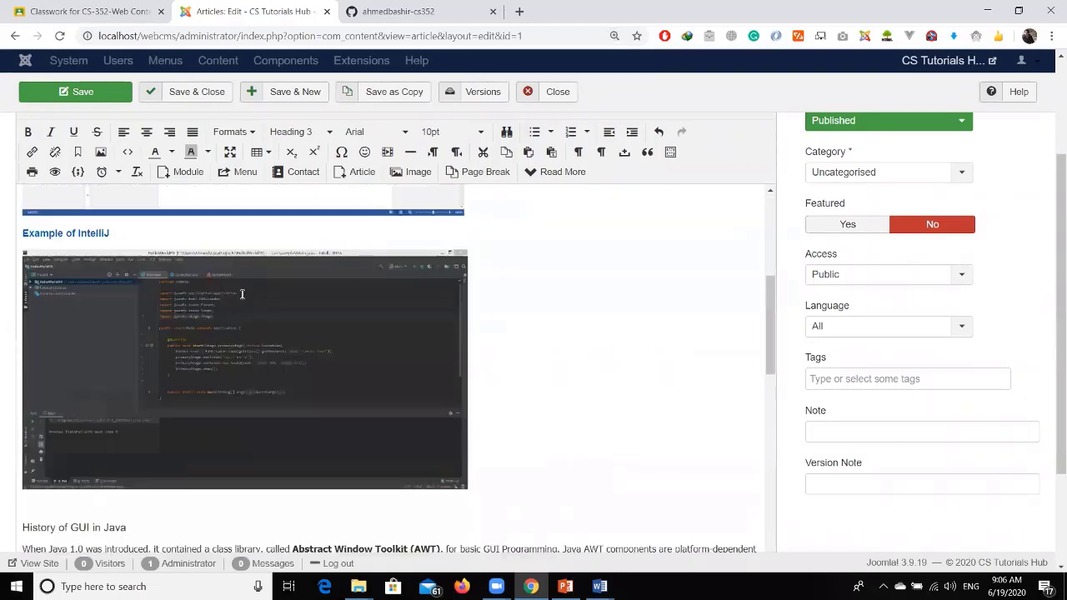
pyautogui.scroll(-5, 330, 282)
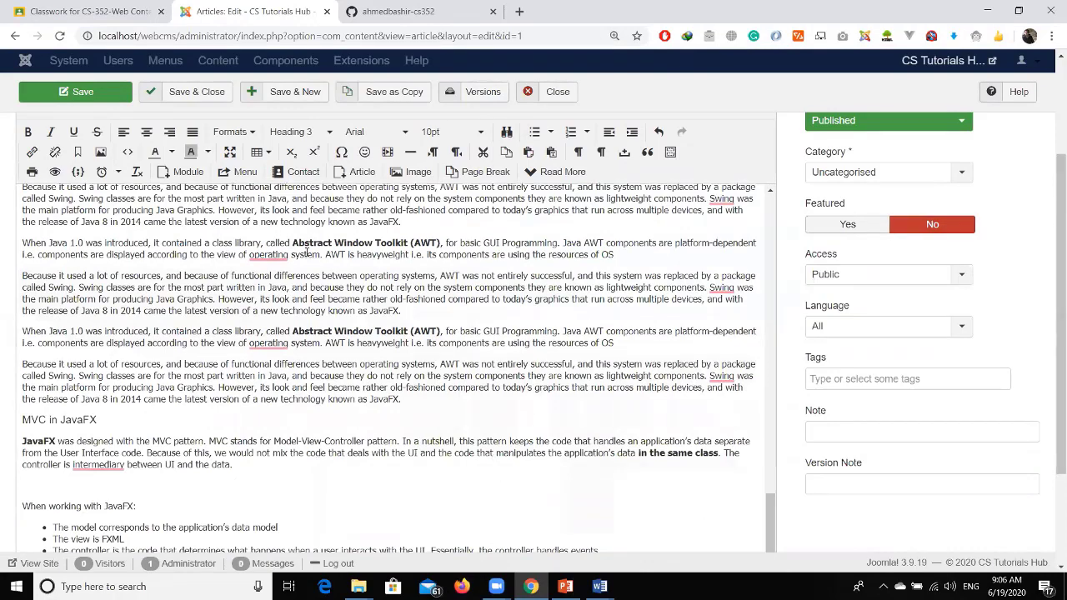
pyautogui.hotkey('ctrl', '+')
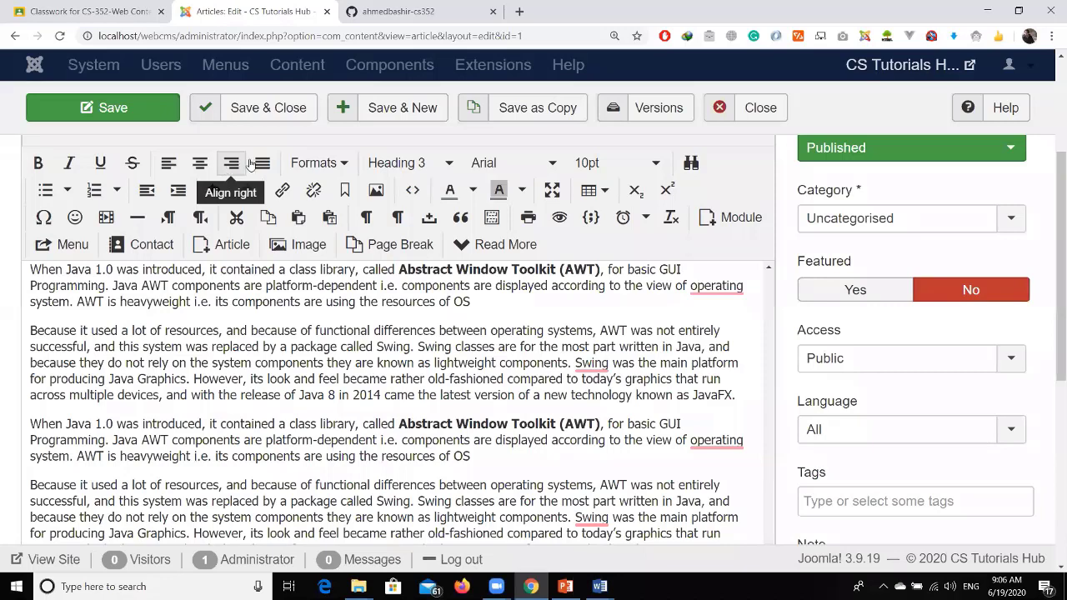
pyautogui.scroll(-3, 450, 481)
pyautogui.scroll(-2, 450, 481)
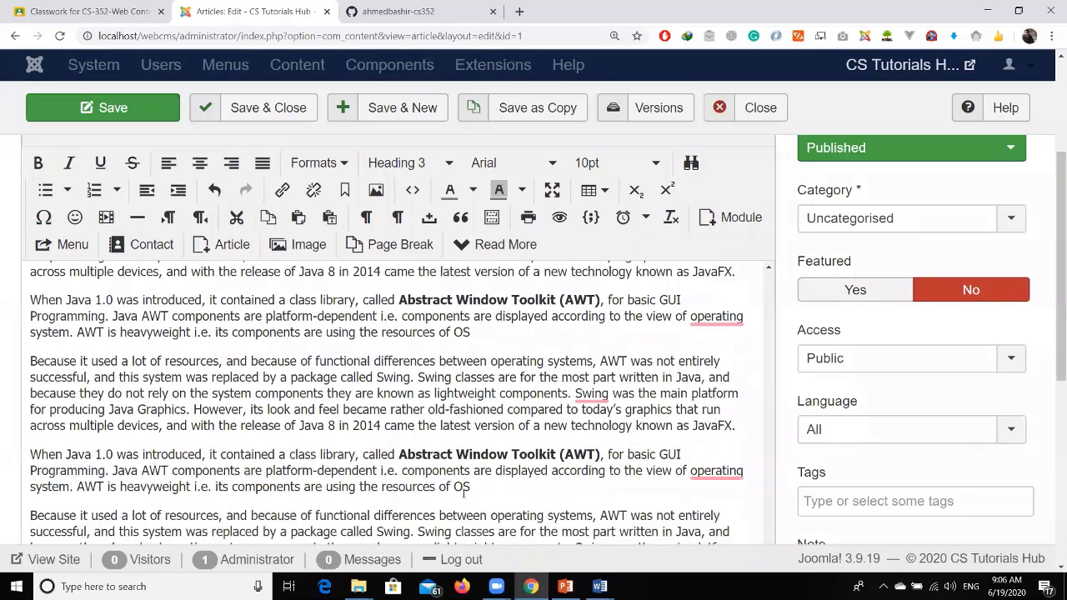
pyautogui.hotkey('ctrl', '-')
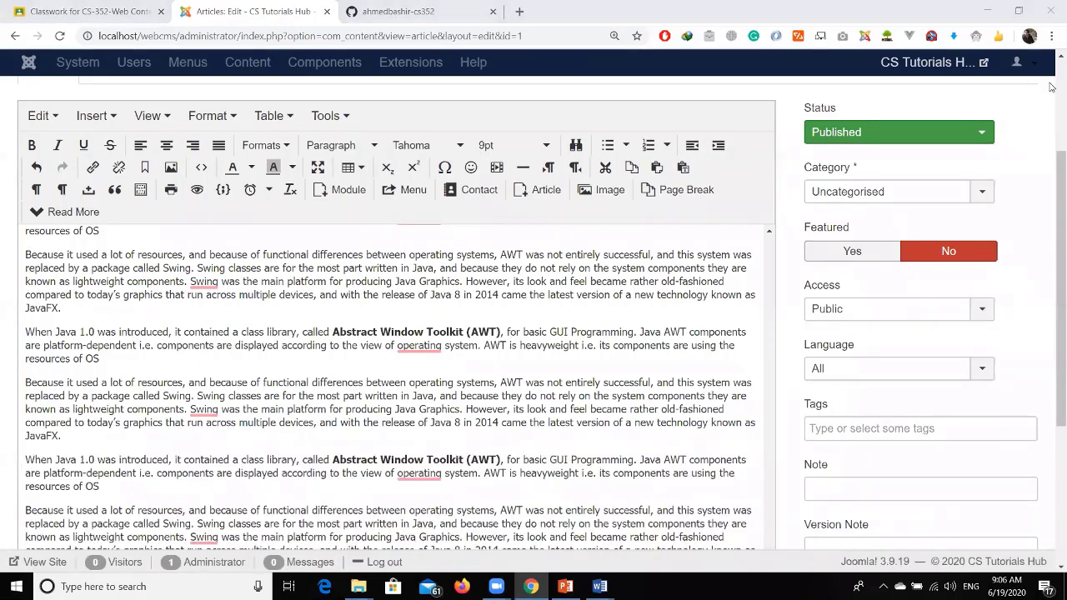
# - Justify the repeated AWT and Swing paragraphs above the MVC in JavaFX heading
pyautogui.moveTo(26, 255); pyautogui.dragTo(153, 431)
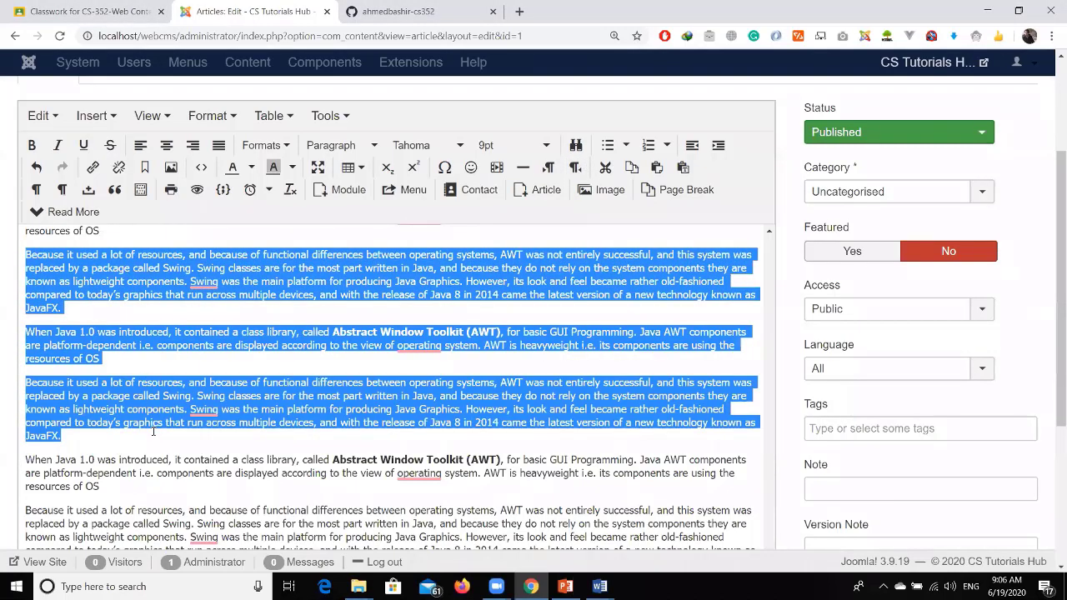
pyautogui.click(219, 146)
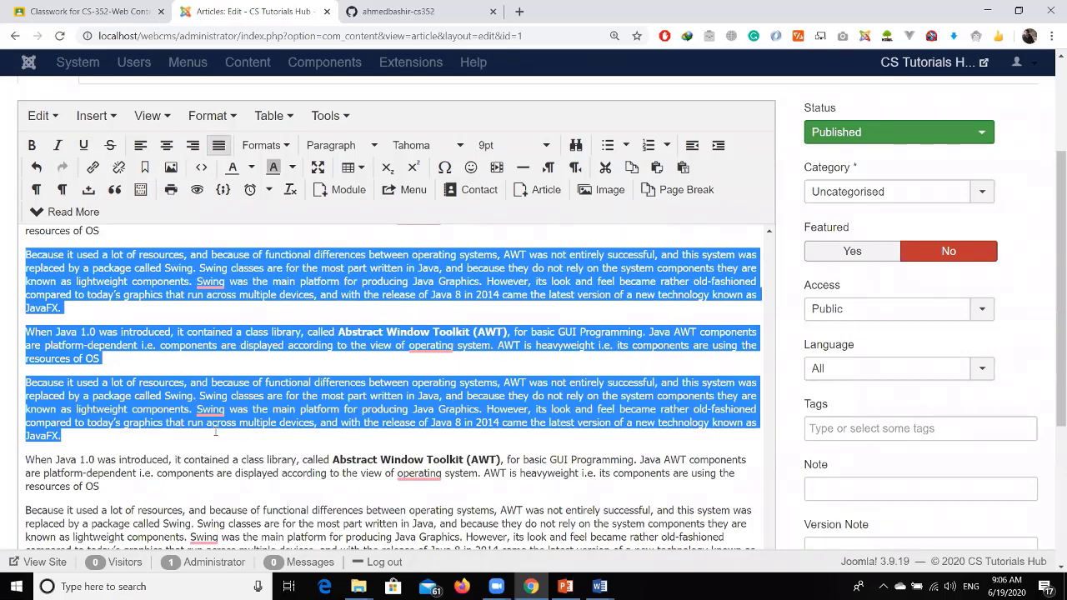
pyautogui.scroll(-3, 215, 431)
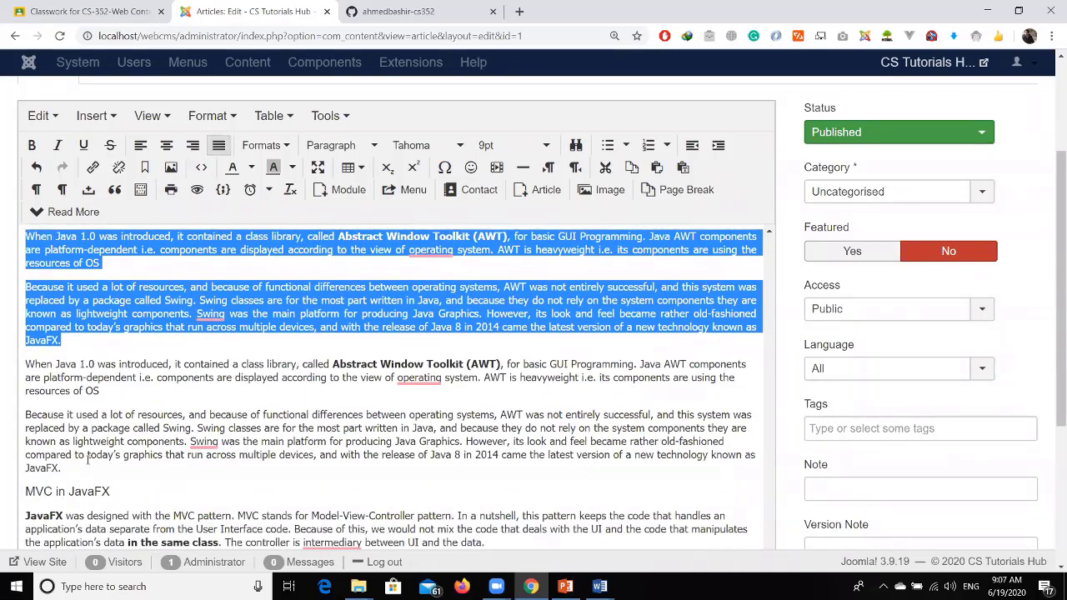
pyautogui.moveTo(62, 467); pyautogui.dragTo(23, 365)
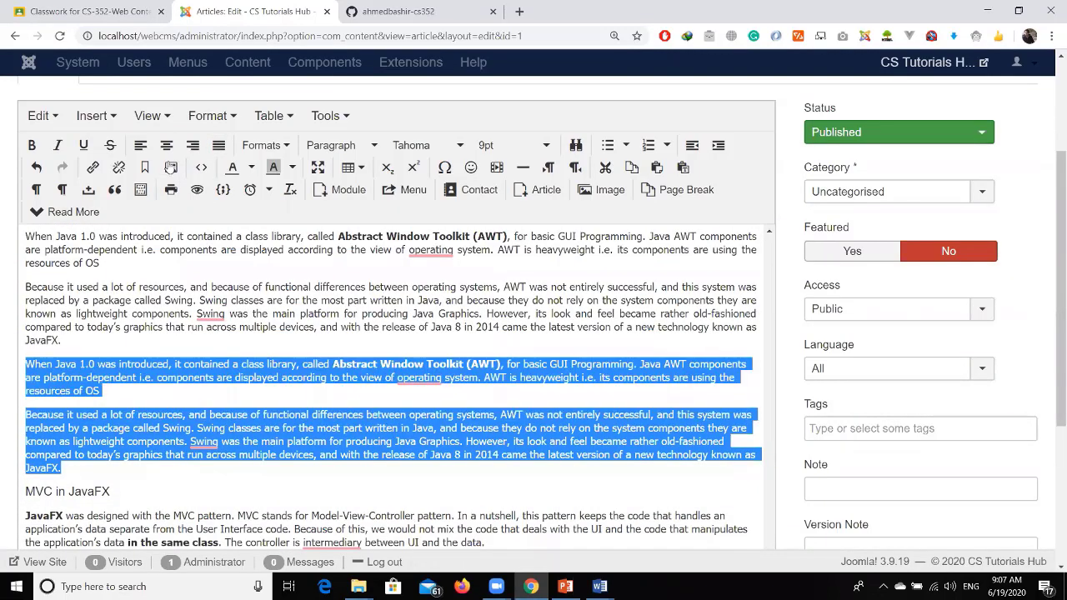
pyautogui.click(218, 145)
pyautogui.scroll(3, 241, 414)
pyautogui.click(224, 367)
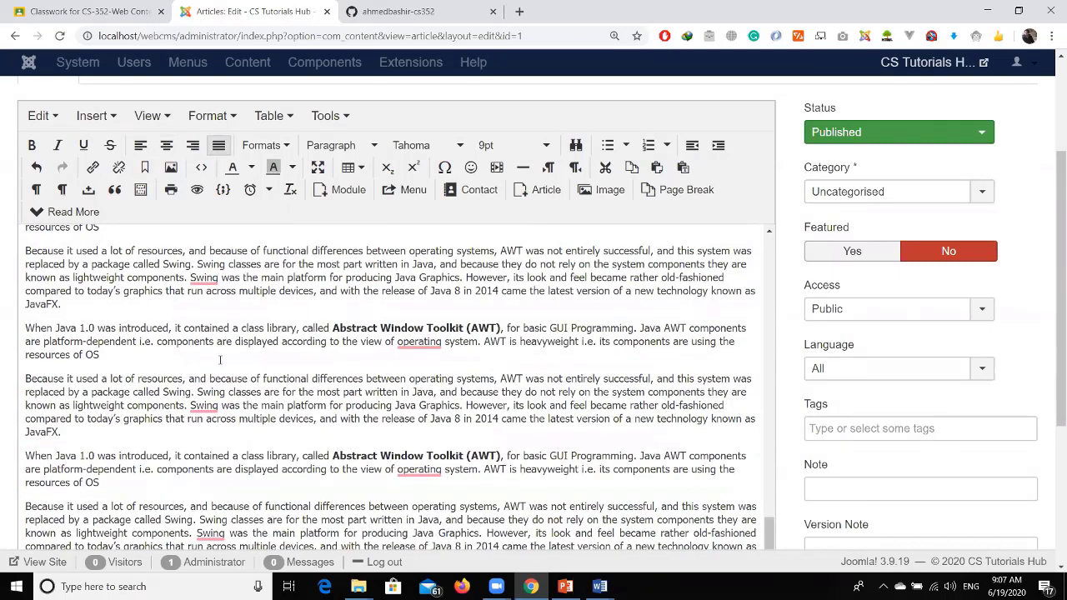
# - Browse the Formats list and close it without applying anything
pyautogui.scroll(-2, 220, 359)
pyautogui.click(276, 146)
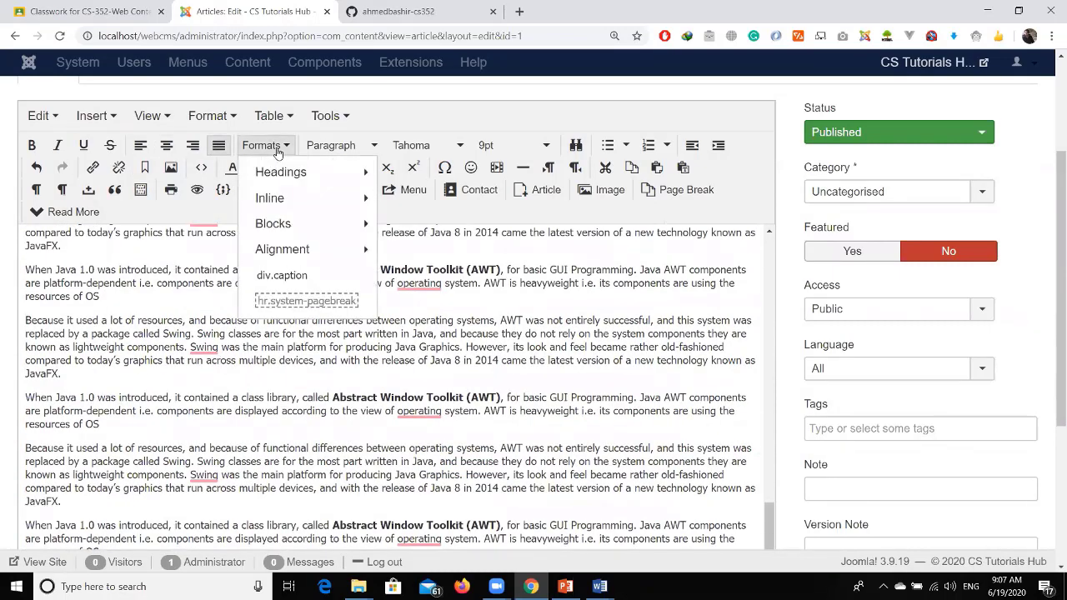
pyautogui.moveTo(284, 172)
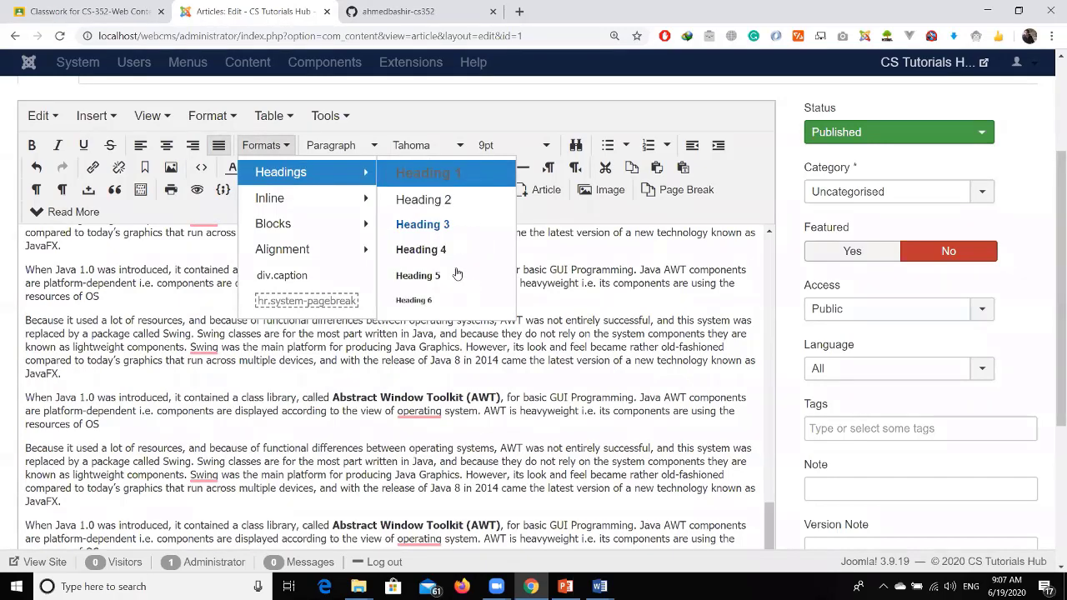
pyautogui.moveTo(334, 197)
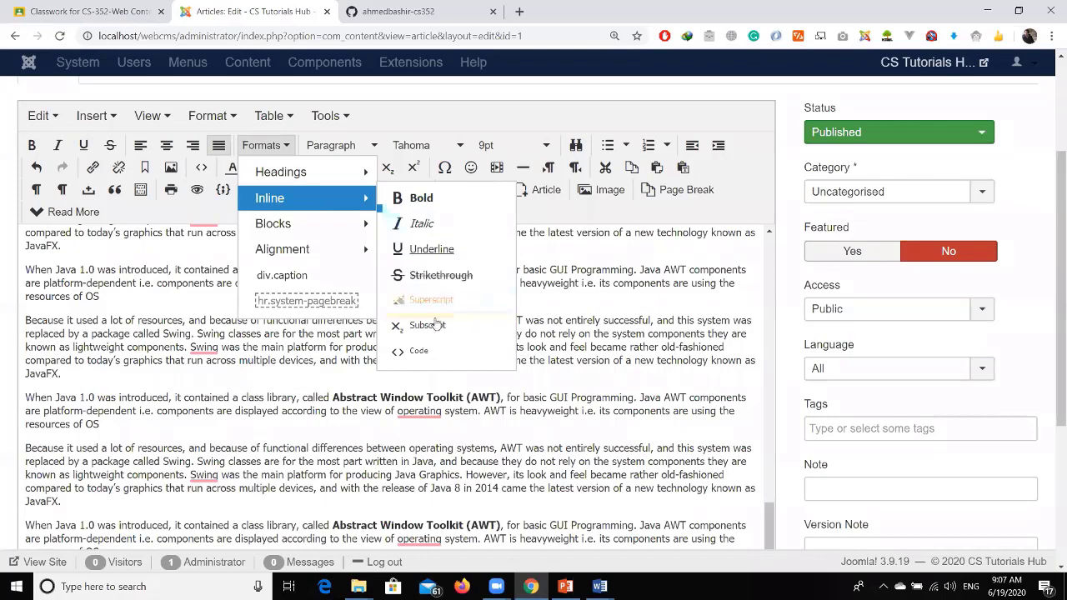
pyautogui.click(83, 408)
# - Scroll back up to the top of the article
pyautogui.scroll(-2, 185, 393)
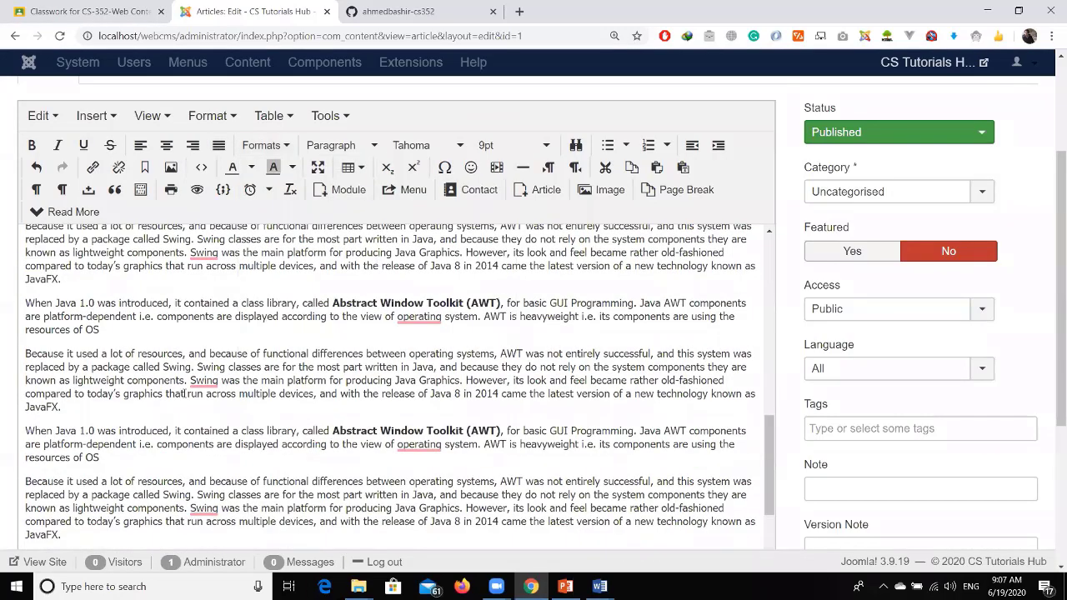
pyautogui.scroll(-10, 185, 393)
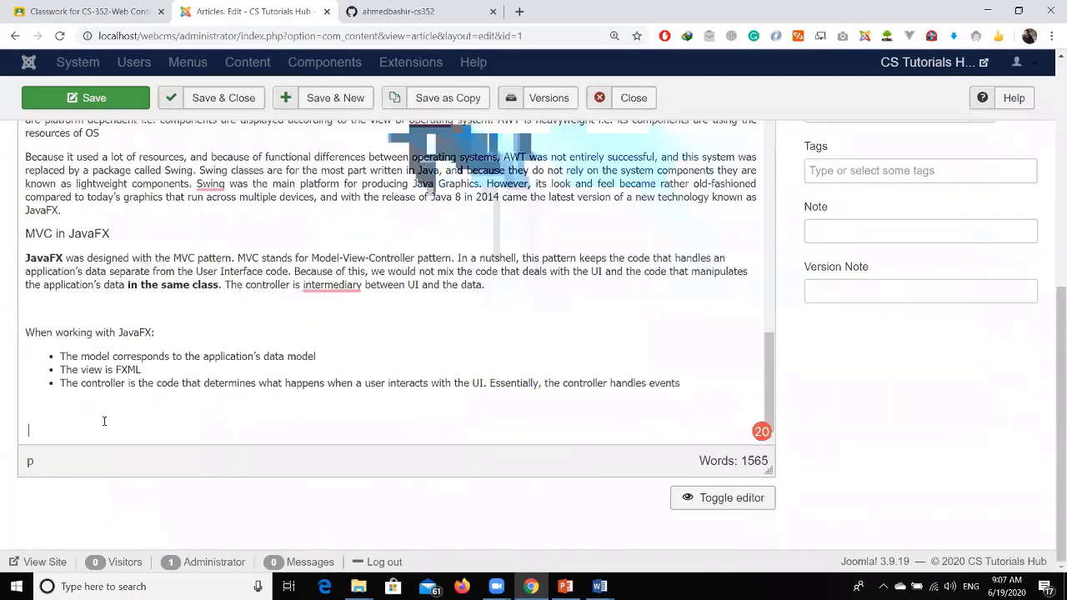
pyautogui.scroll(2, 252, 315)
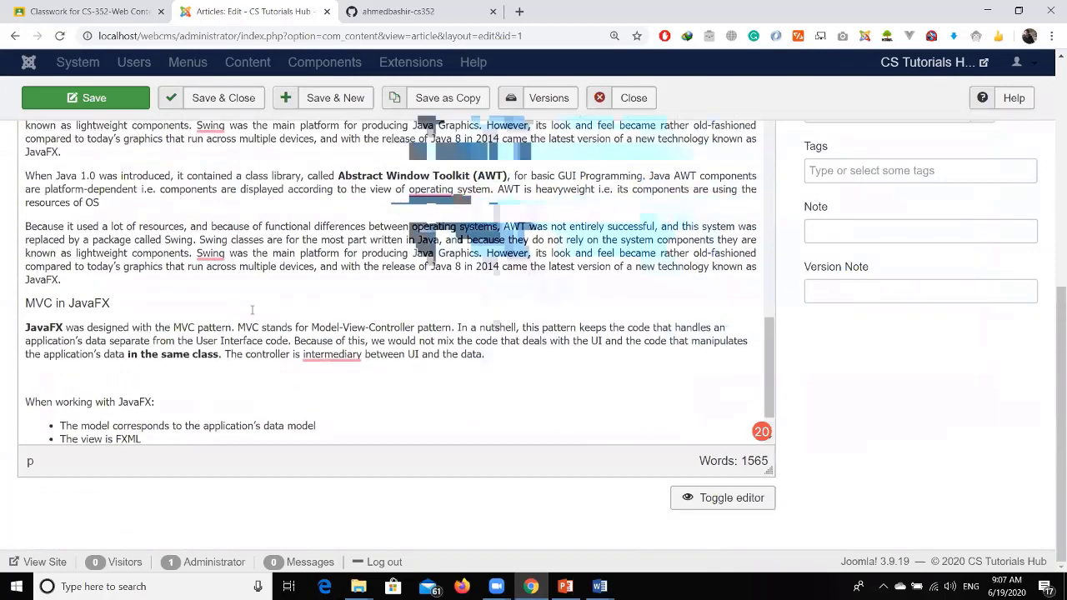
pyautogui.scroll(15, 262, 313)
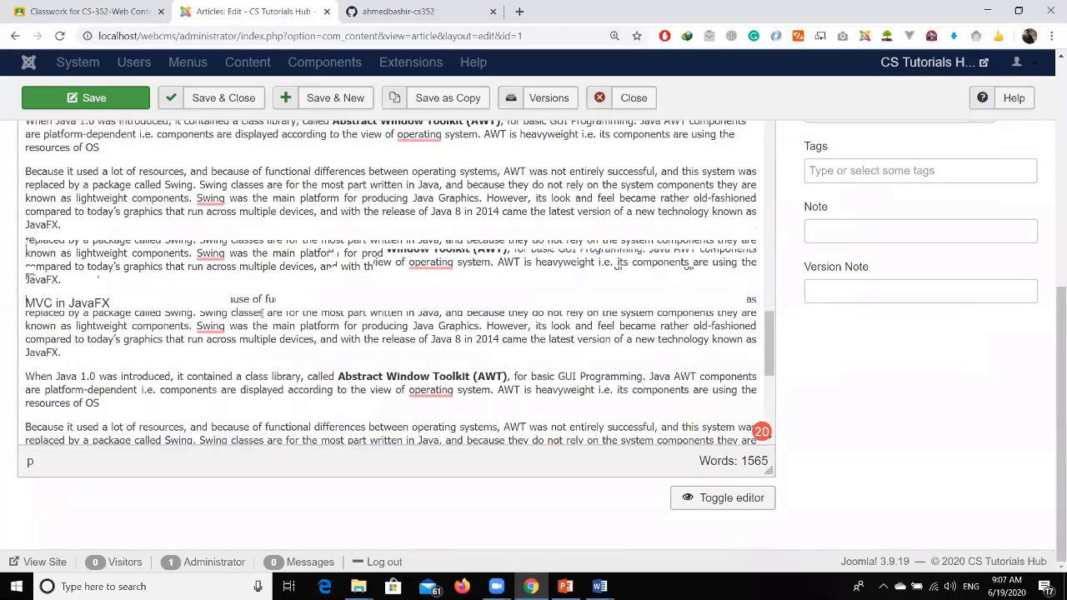
pyautogui.scroll(10, 262, 313)
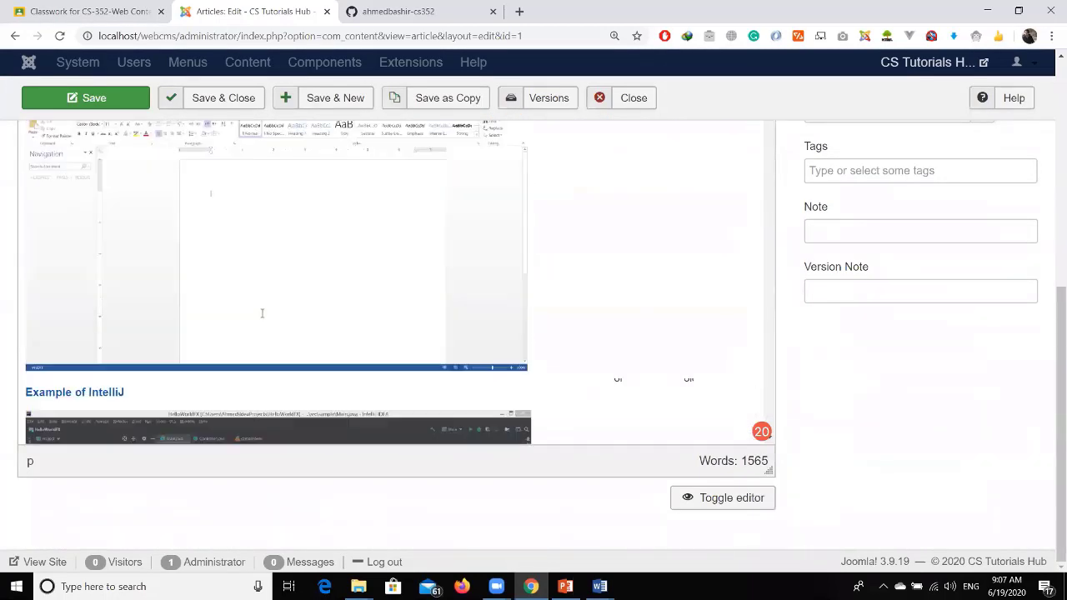
pyautogui.scroll(3, 687, 253)
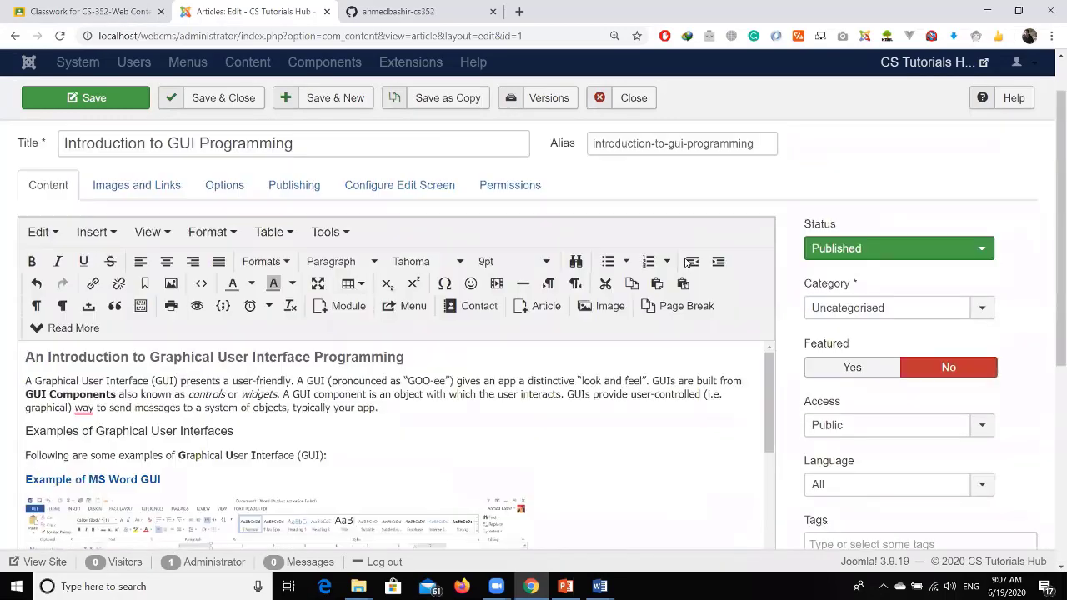
pyautogui.scroll(1, 345, 225)
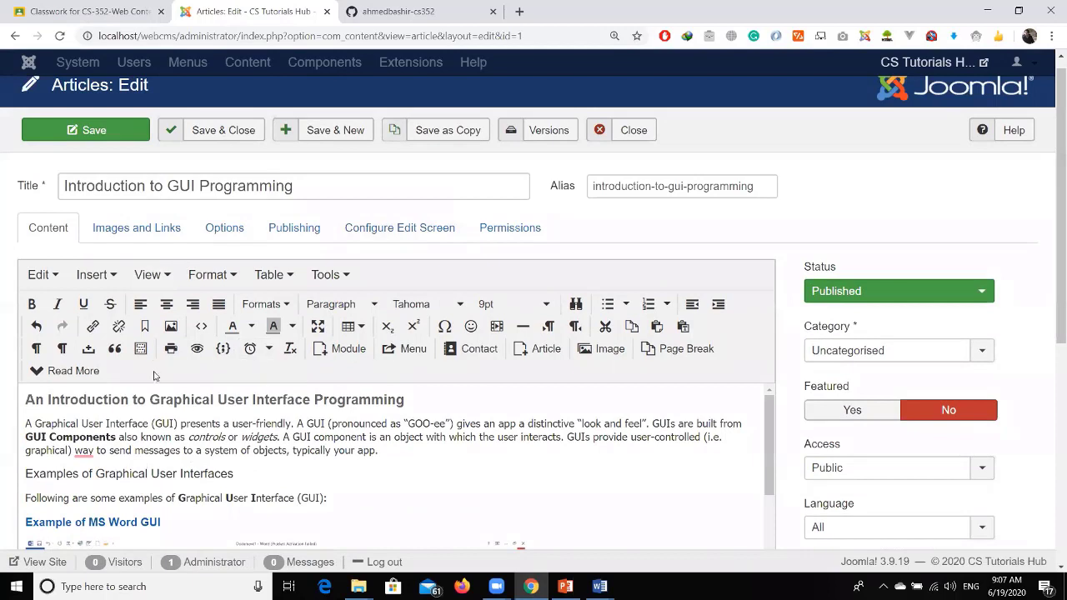
# - Apply the inline Code format and type the import java.util.IO; line
pyautogui.click(268, 305)
pyautogui.moveTo(277, 332)
pyautogui.moveTo(278, 355)
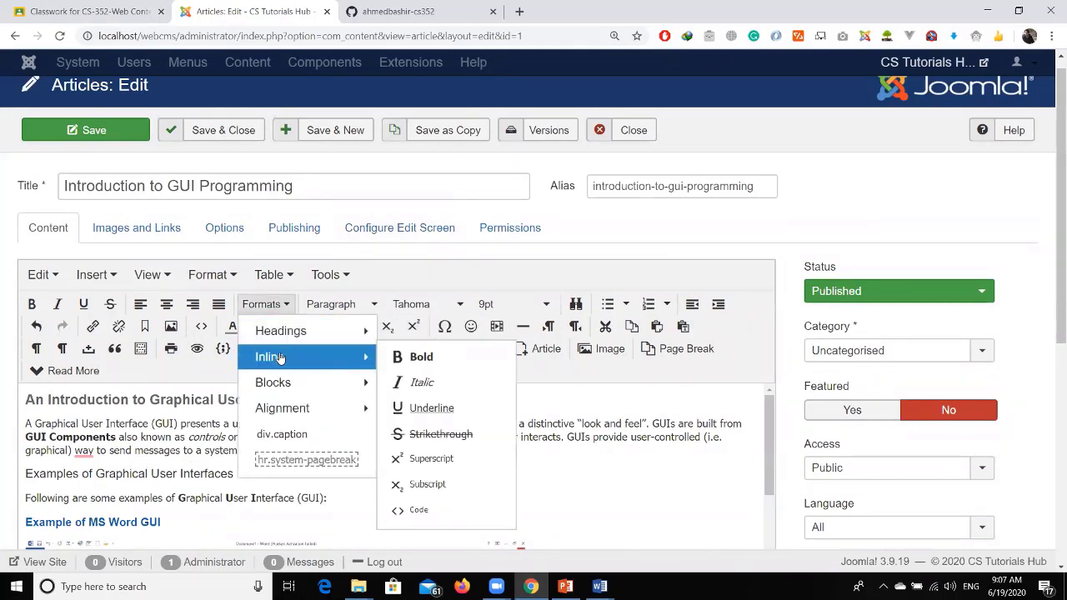
pyautogui.click(420, 508)
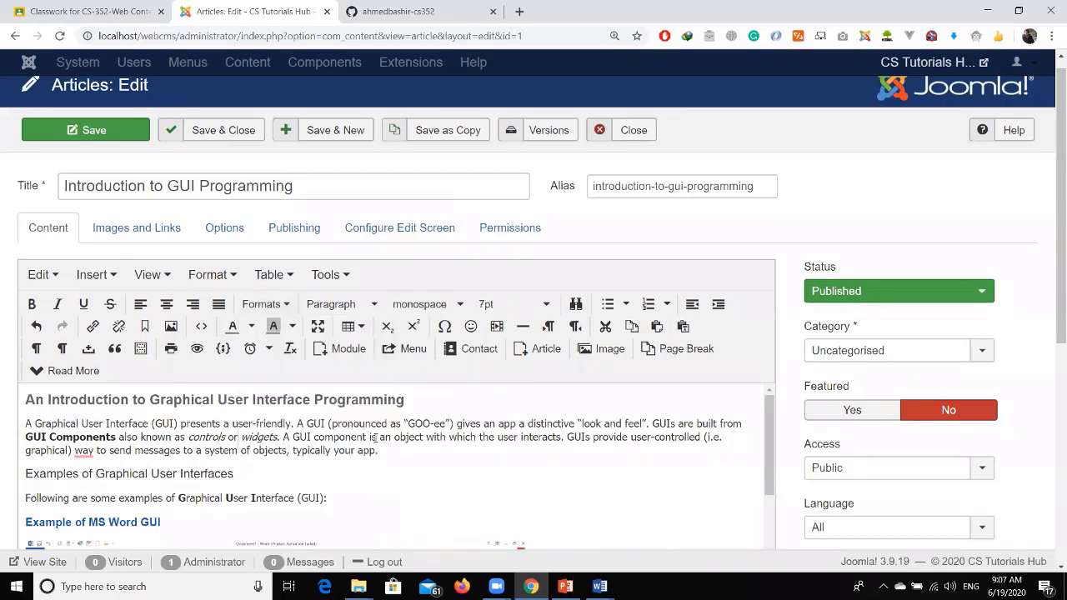
pyautogui.scroll(-10, 375, 425)
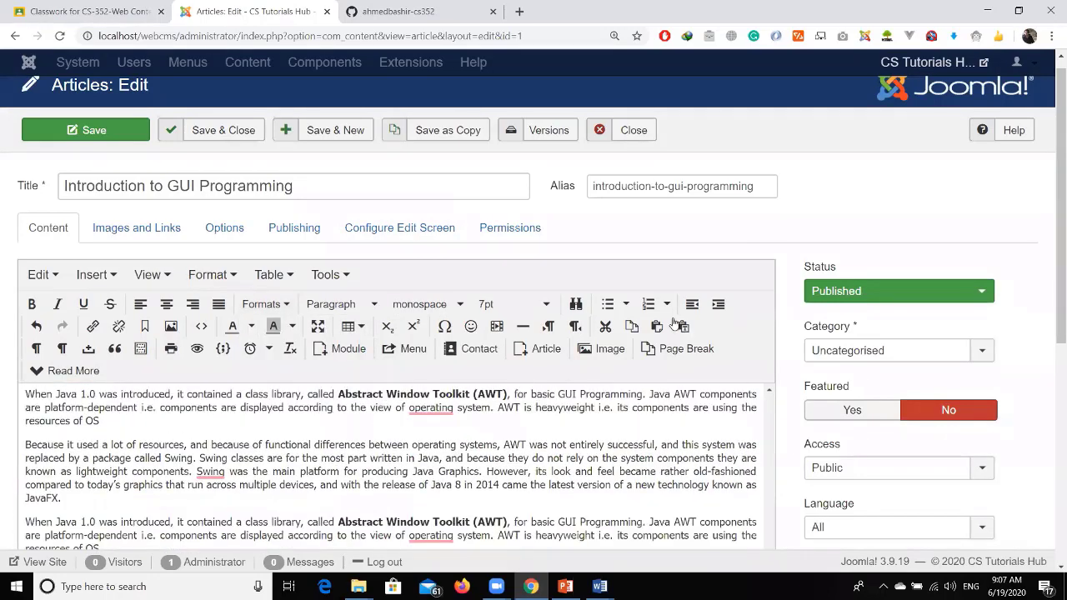
pyautogui.scroll(-4, 676, 324)
pyautogui.scroll(-1, 526, 400)
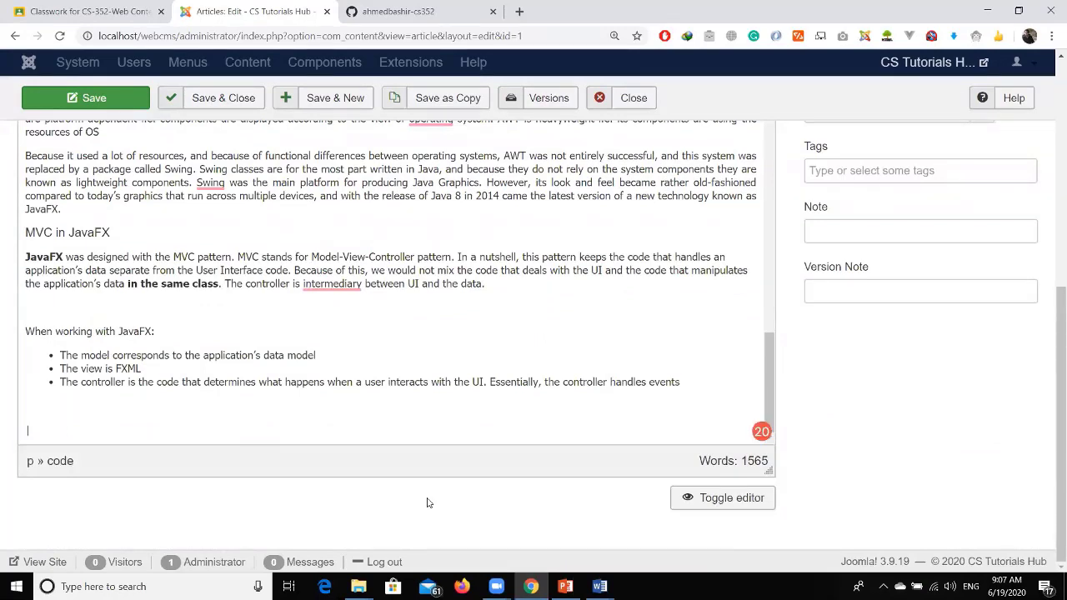
pyautogui.write('import java.util.IO;')
pyautogui.hotkey('ctrl', '+')
pyautogui.hotkey('ctrl', '+')
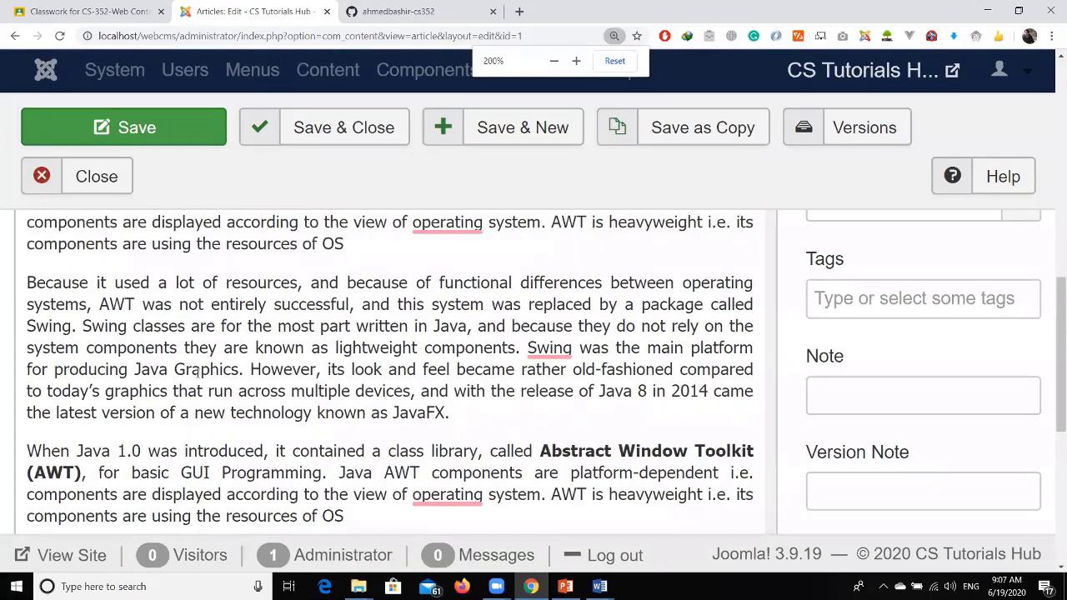
pyautogui.scroll(-3, 600, 381)
pyautogui.scroll(-5, 210, 322)
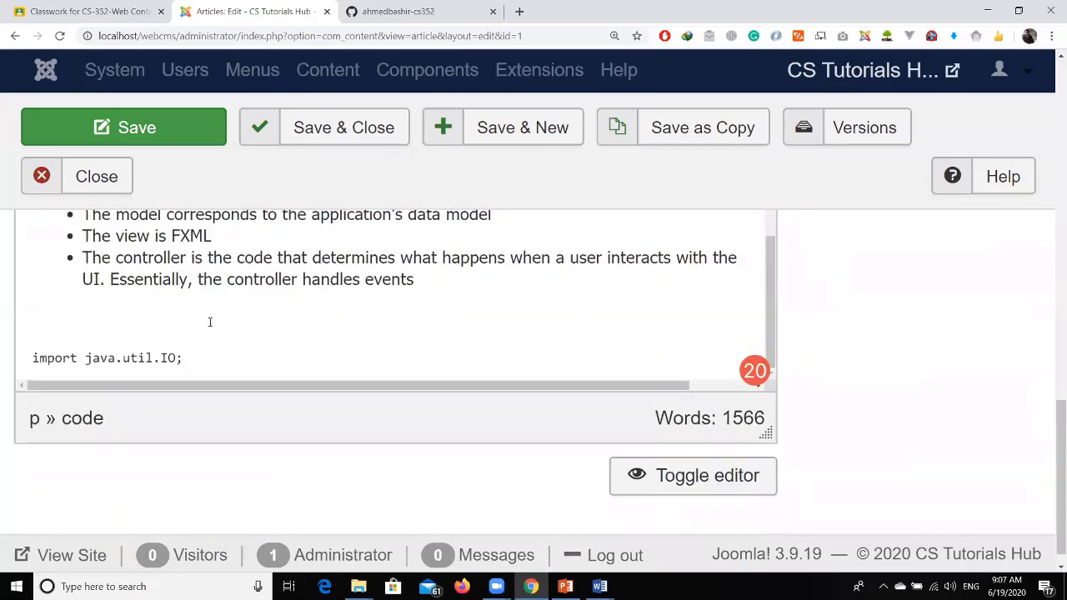
pyautogui.scroll(2, 197, 356)
pyautogui.scroll(-3, 205, 328)
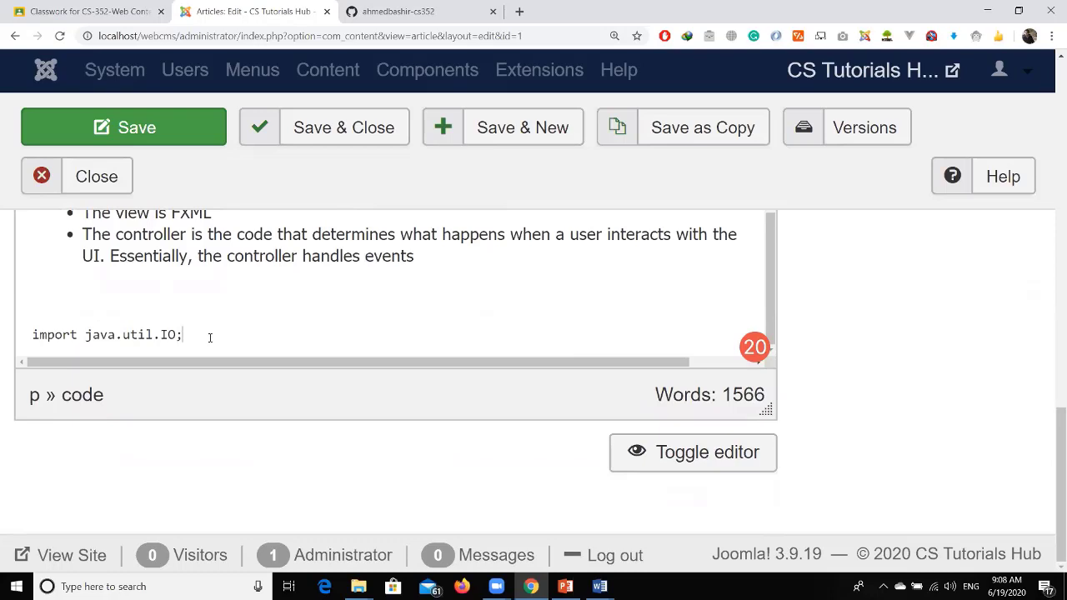
# - Add code lines 'public static void main()...' and 'Application.start();' followed by blank lines
pyautogui.click(210, 337)
pyautogui.press('Return')
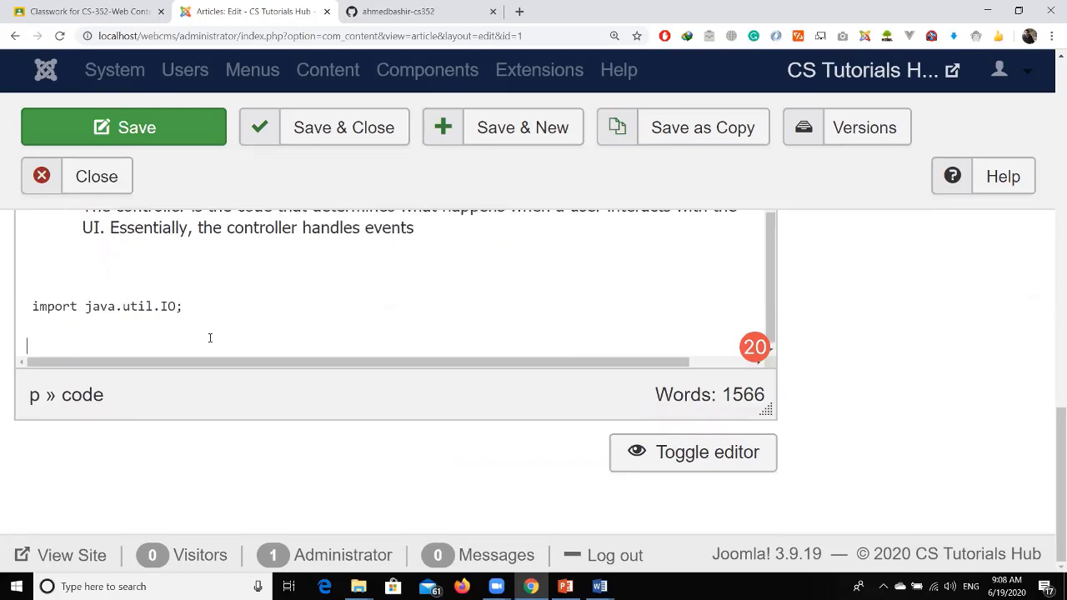
pyautogui.write('public stati')
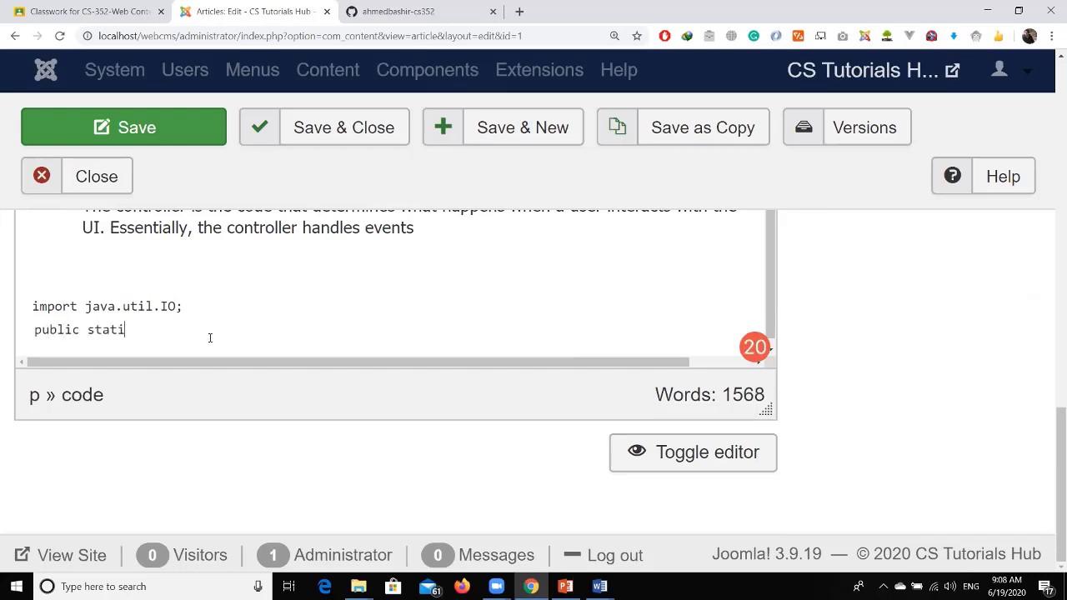
pyautogui.write('c void main()')
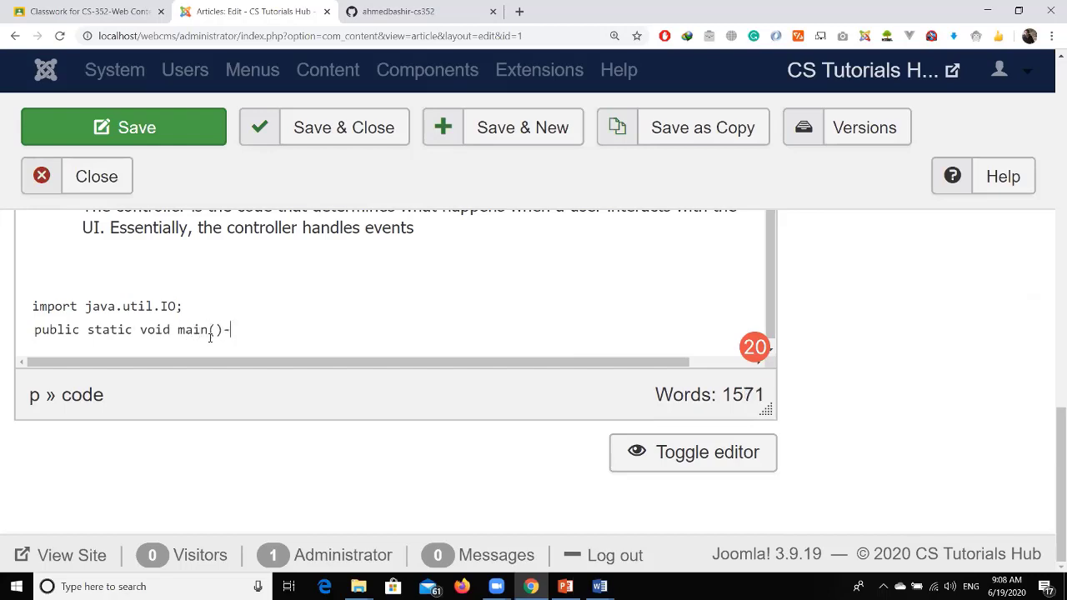
pyautogui.write('...')
pyautogui.press('Return')
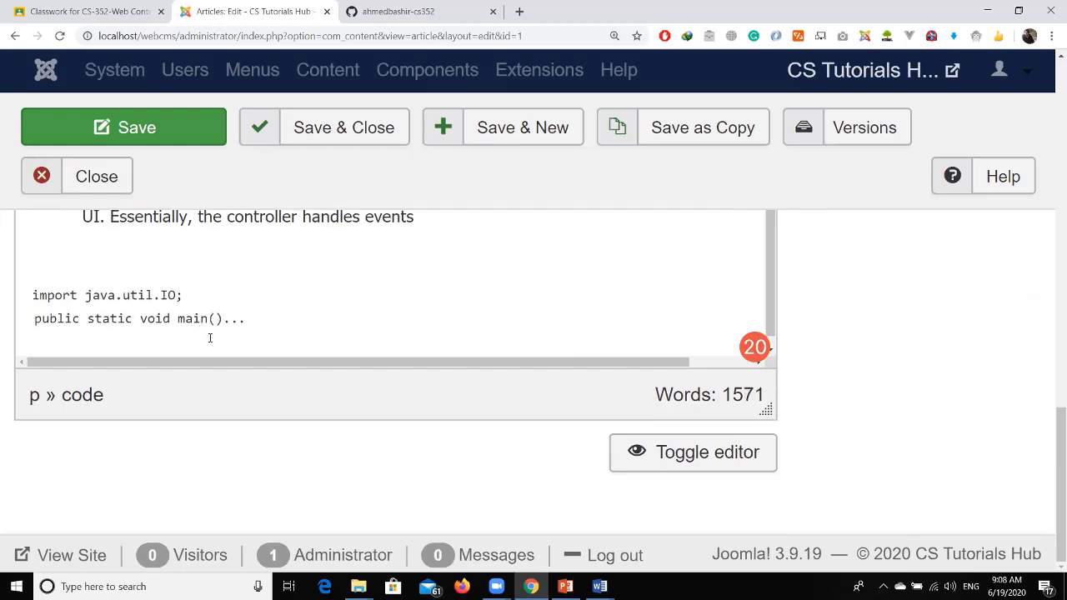
pyautogui.write('Application.start')
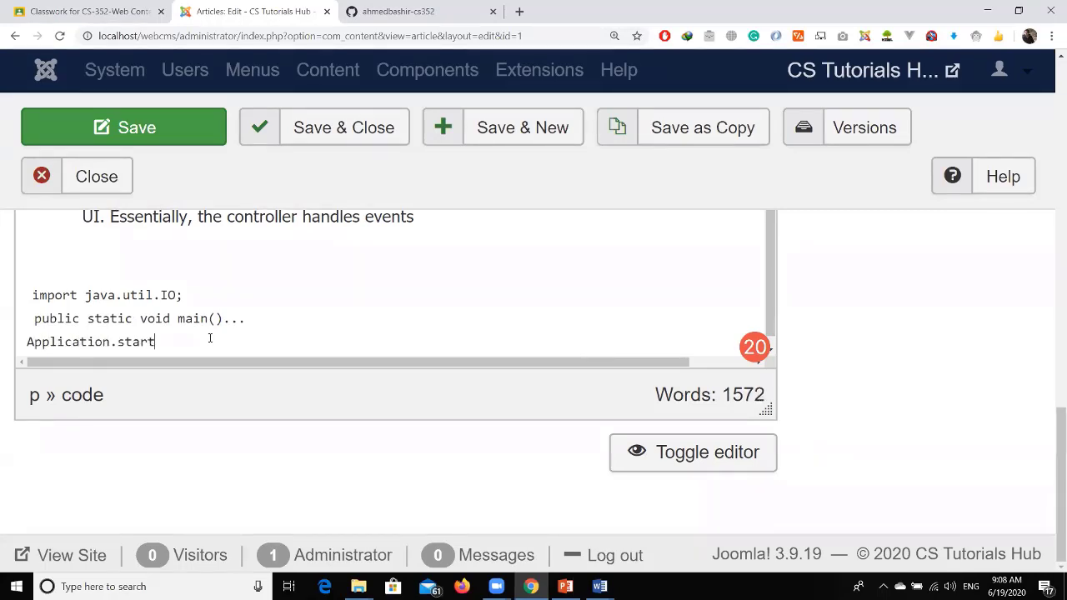
pyautogui.write('();')
pyautogui.press('Return')
pyautogui.press('Return')
pyautogui.press('Return')
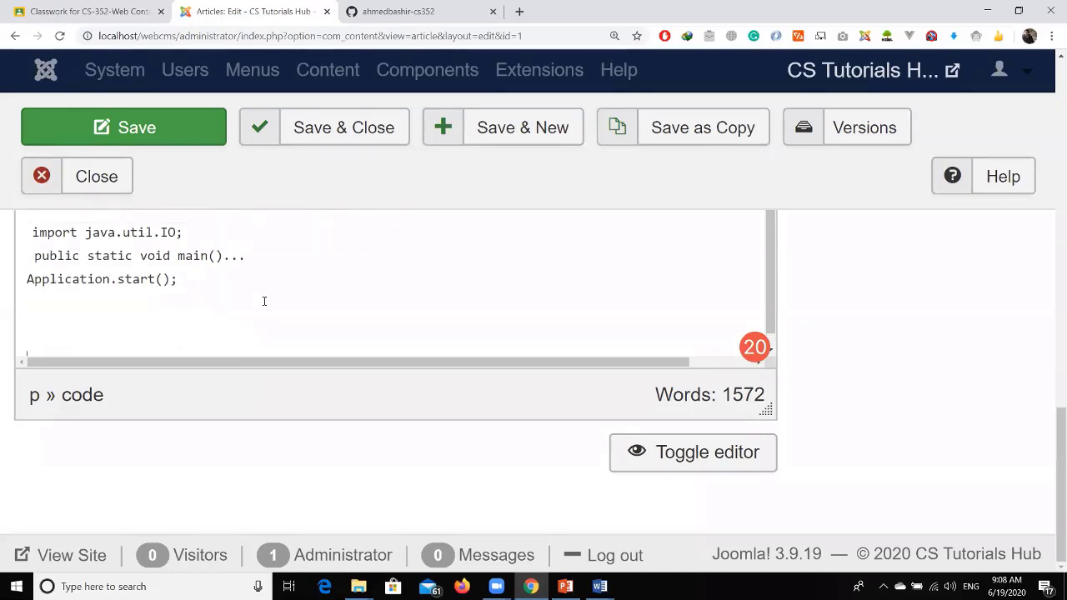
# - Zoom the page to 150% and browse the formatting styles list
pyautogui.scroll(20, 262, 300)
pyautogui.hotkey('ctrl', '0')
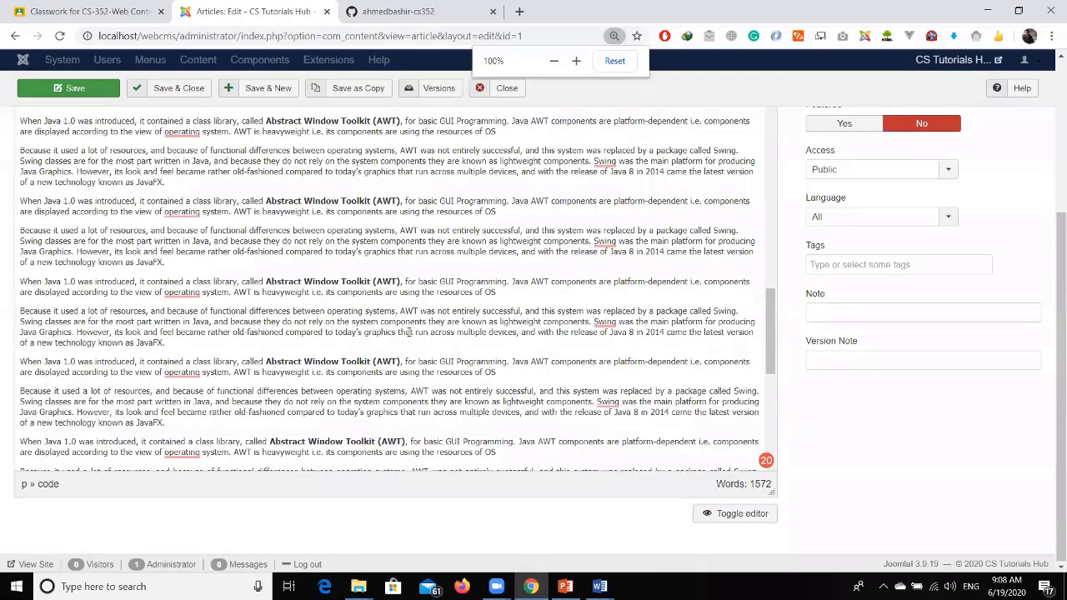
pyautogui.scroll(10, 365, 298)
pyautogui.scroll(10, 311, 276)
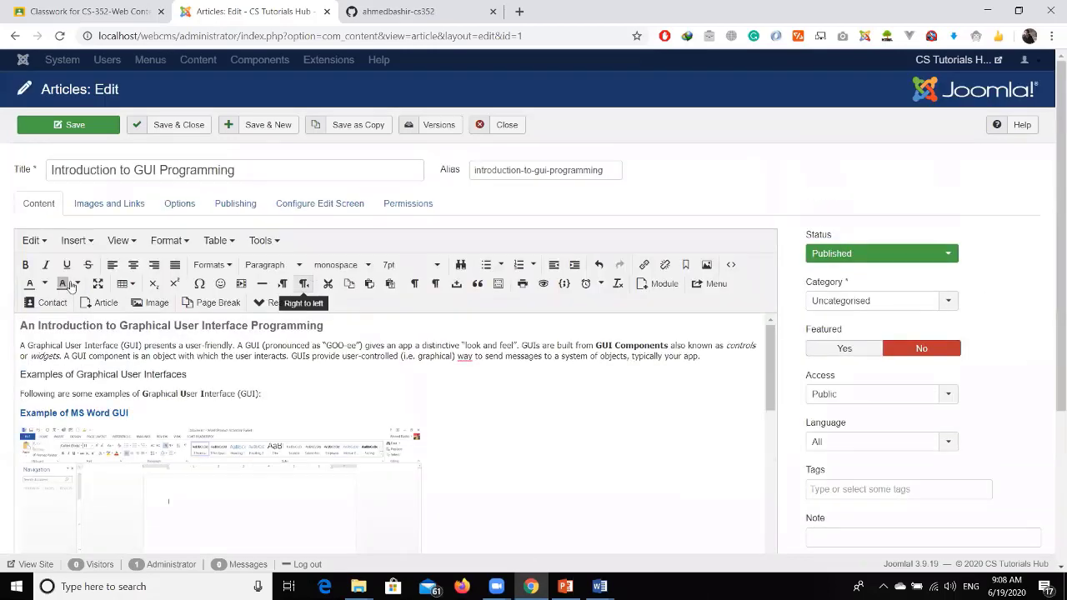
pyautogui.hotkey('ctrl', '+')
pyautogui.hotkey('ctrl', '+')
pyautogui.hotkey('ctrl', '+')
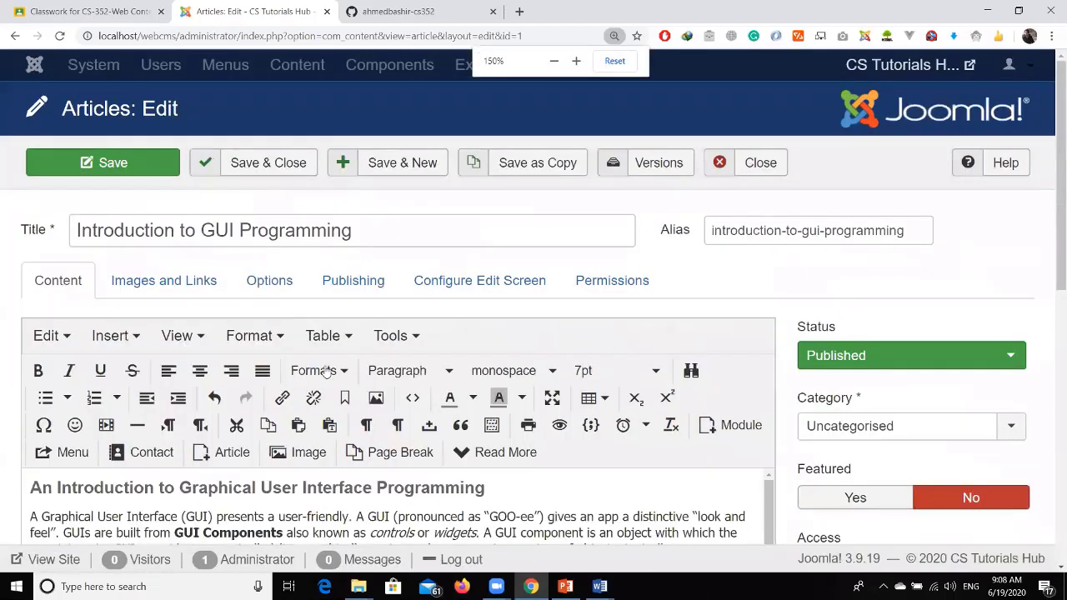
pyautogui.click(323, 371)
pyautogui.moveTo(379, 278)
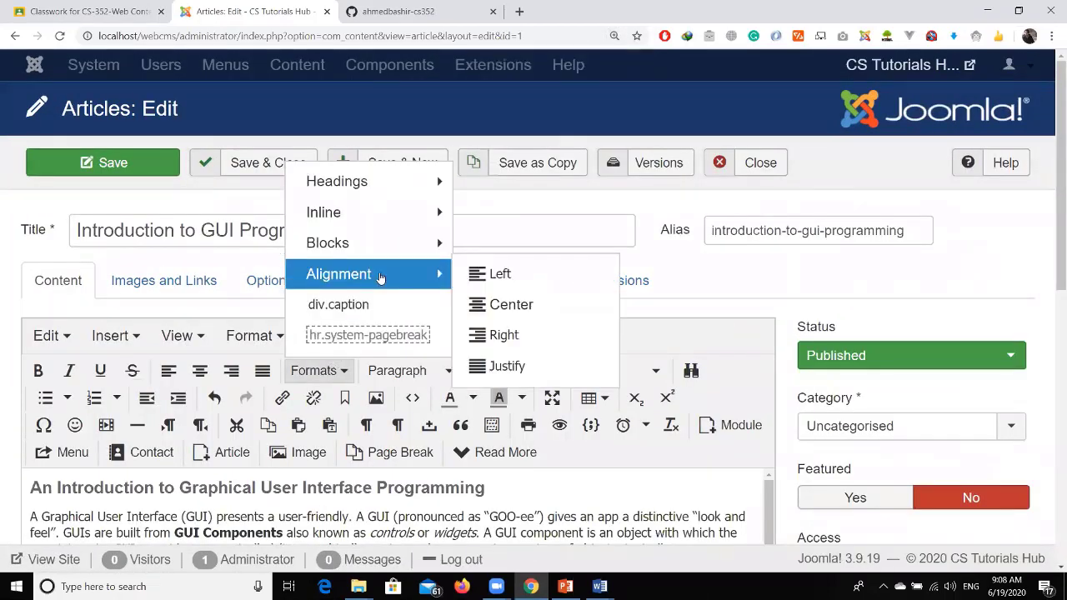
pyautogui.moveTo(404, 245)
pyautogui.scroll(-10, 608, 321)
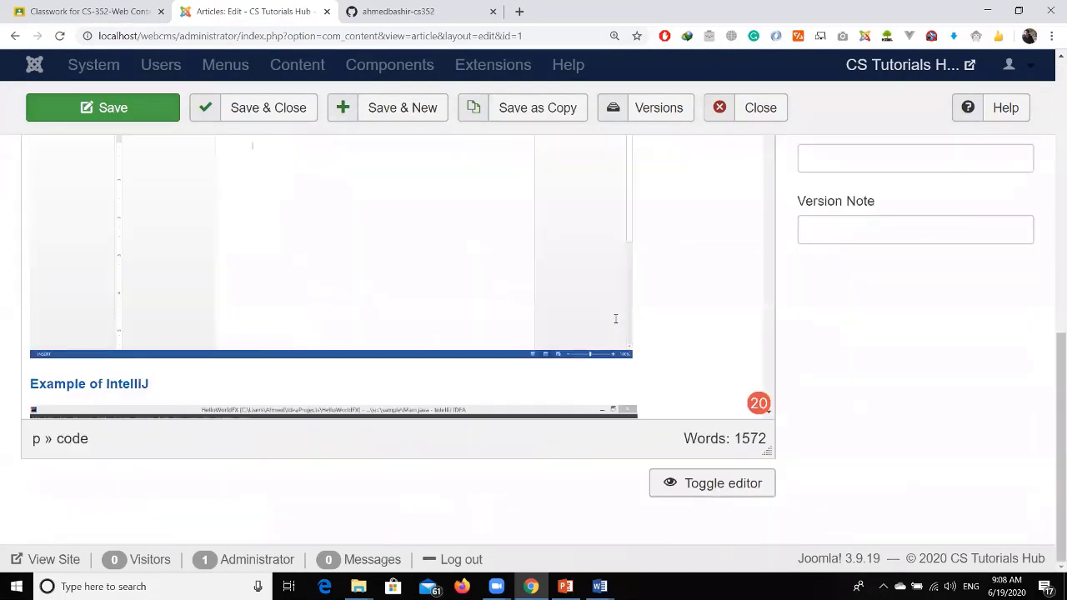
# - Show the article's HTML source and select the trailing empty <p><code></code></p> paragraphs
pyautogui.click(691, 484)
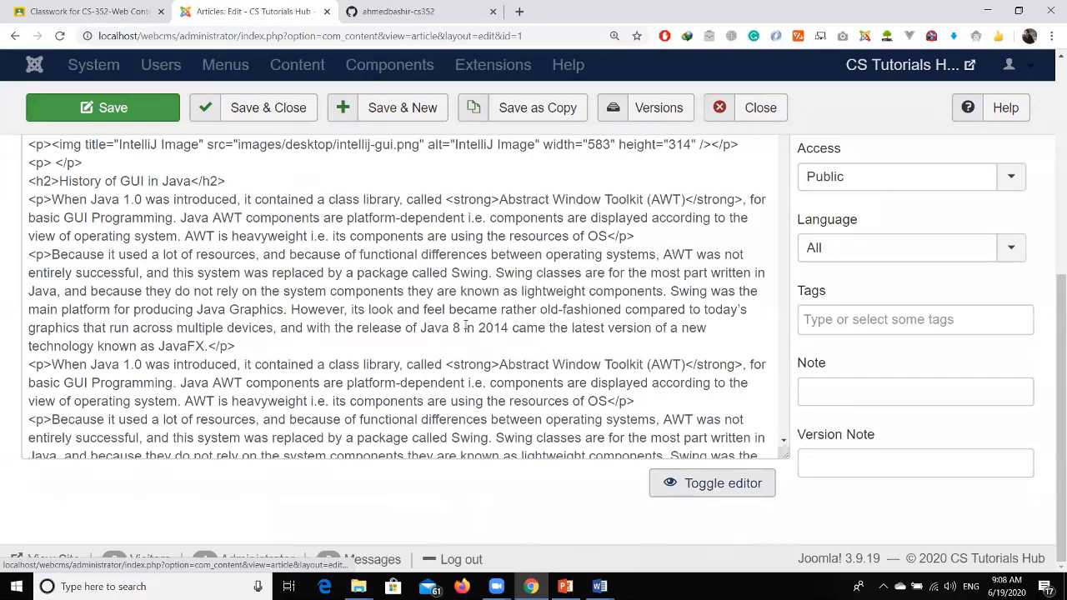
pyautogui.scroll(3, 465, 326)
pyautogui.scroll(2, 465, 326)
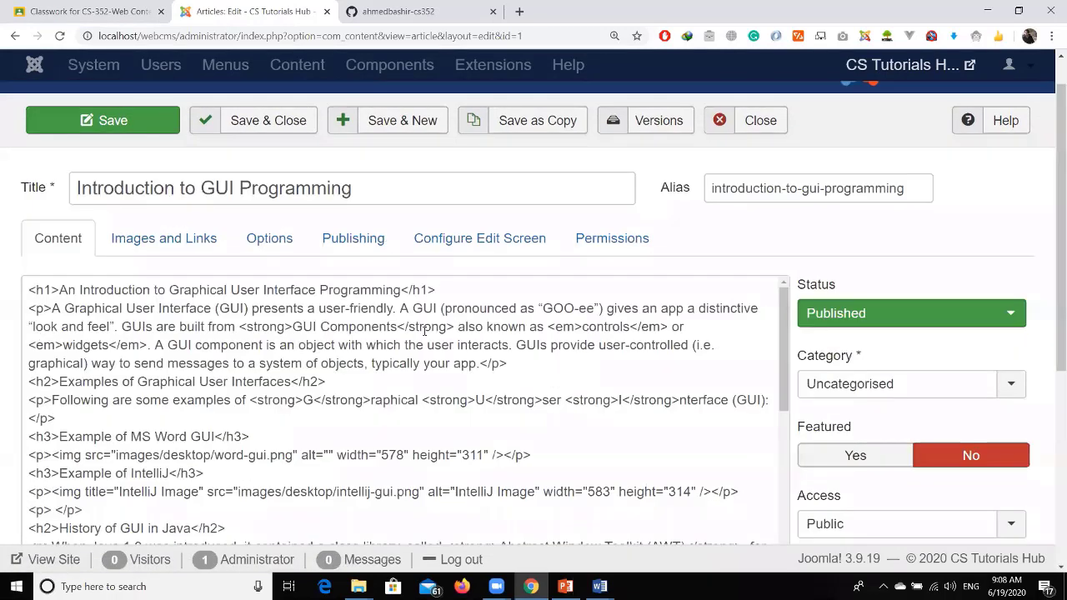
pyautogui.scroll(-2, 424, 331)
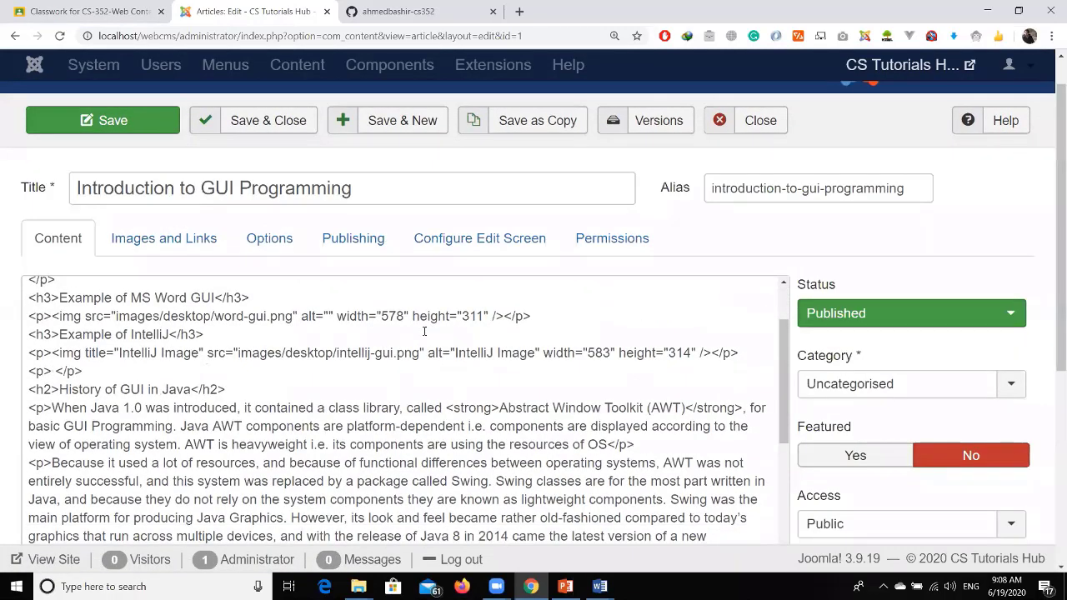
pyautogui.scroll(-7, 425, 331)
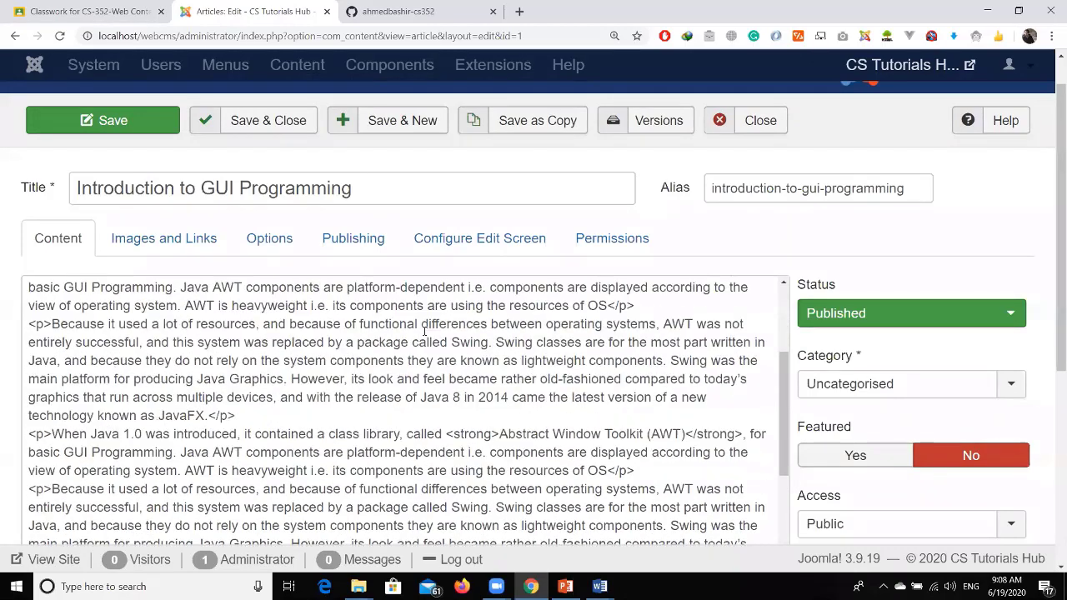
pyautogui.scroll(-8, 425, 331)
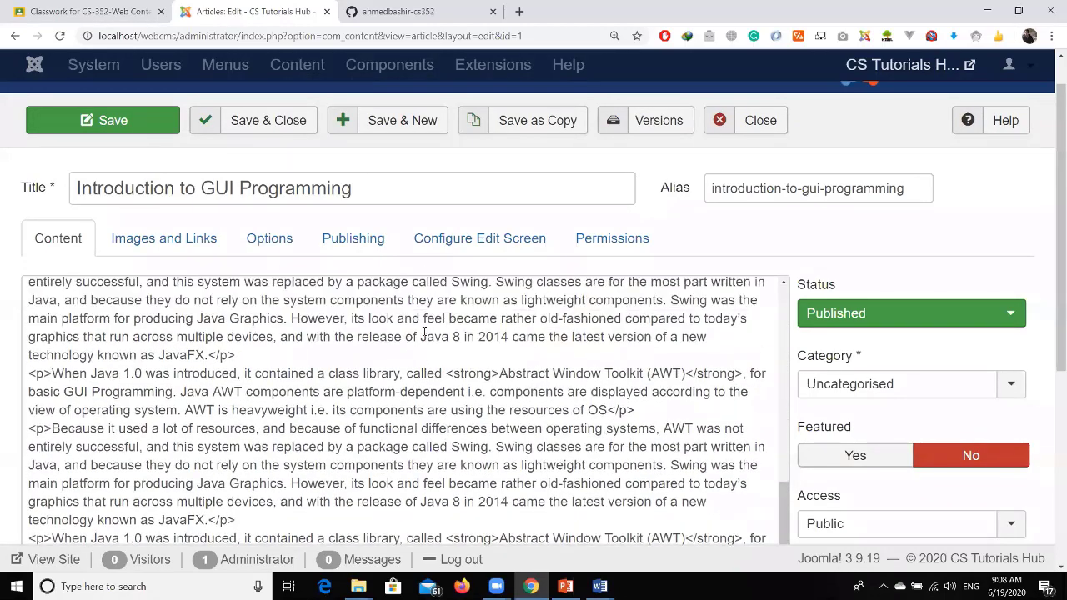
pyautogui.scroll(-1, 424, 331)
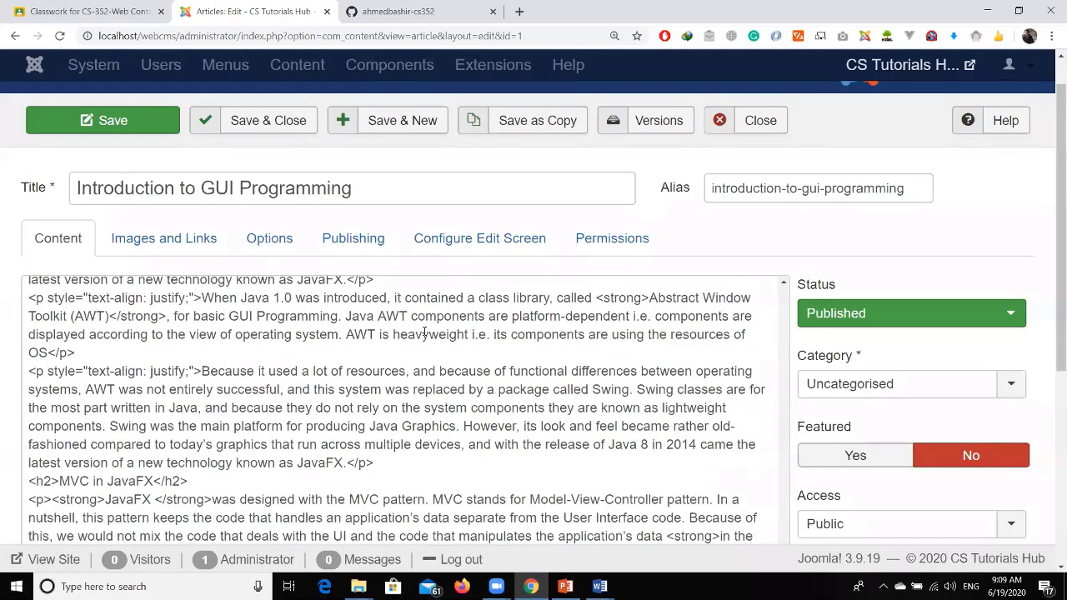
pyautogui.scroll(-5, 494, 357)
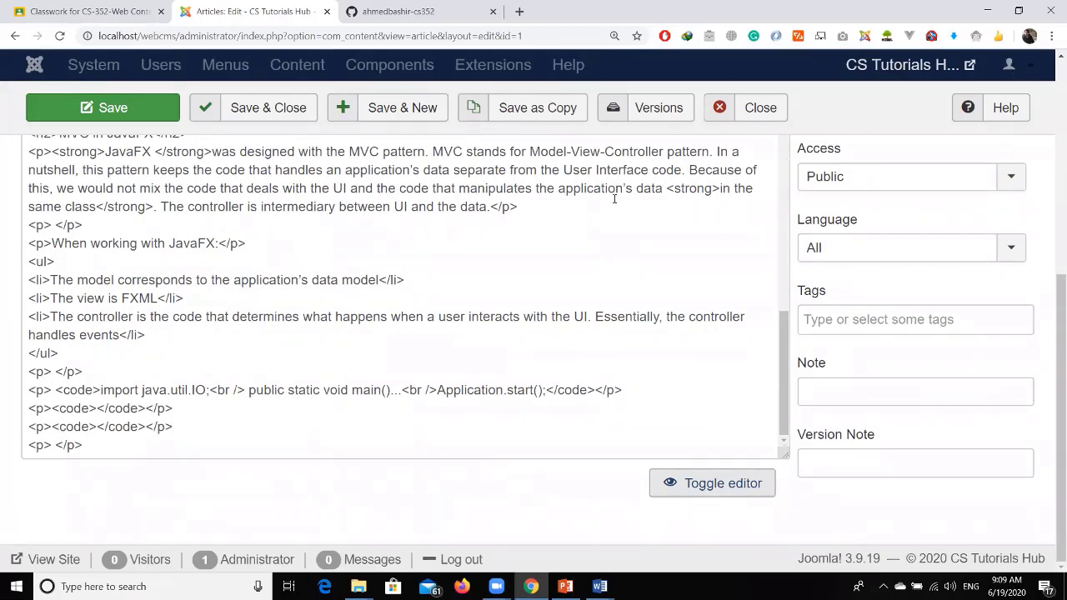
pyautogui.moveTo(31, 411); pyautogui.dragTo(209, 441)
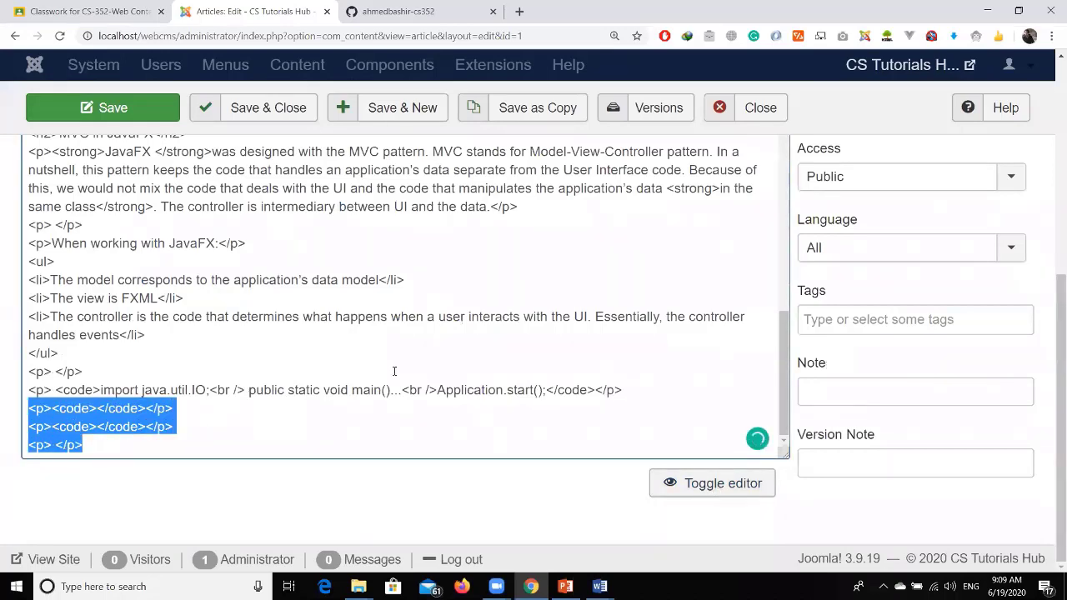
pyautogui.scroll(10, 341, 348)
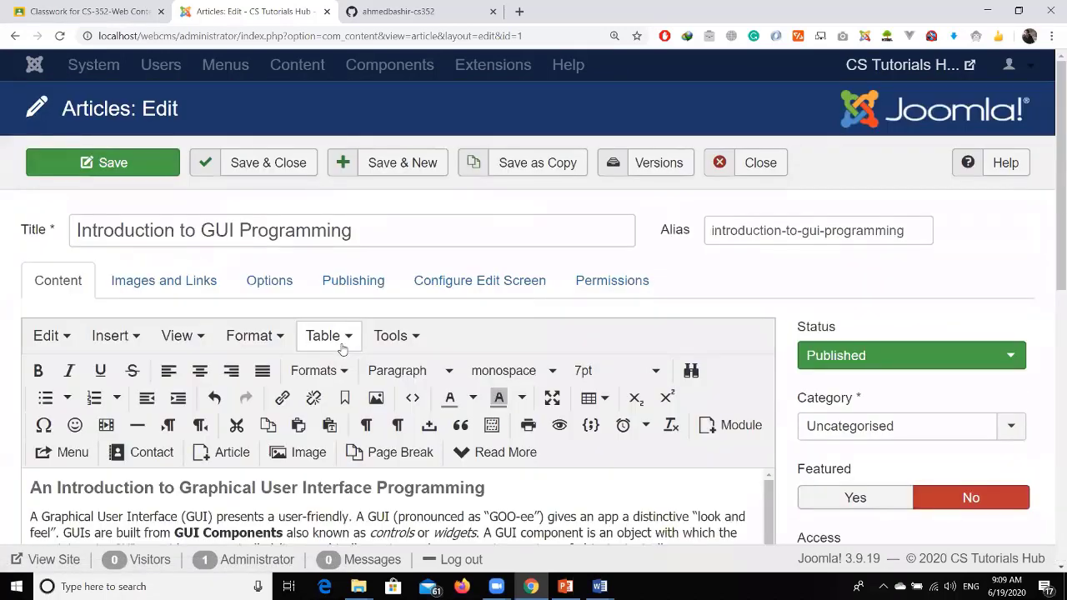
# - Open and close the block format choices in the editor toolbar
pyautogui.scroll(-1, 341, 348)
pyautogui.click(421, 300)
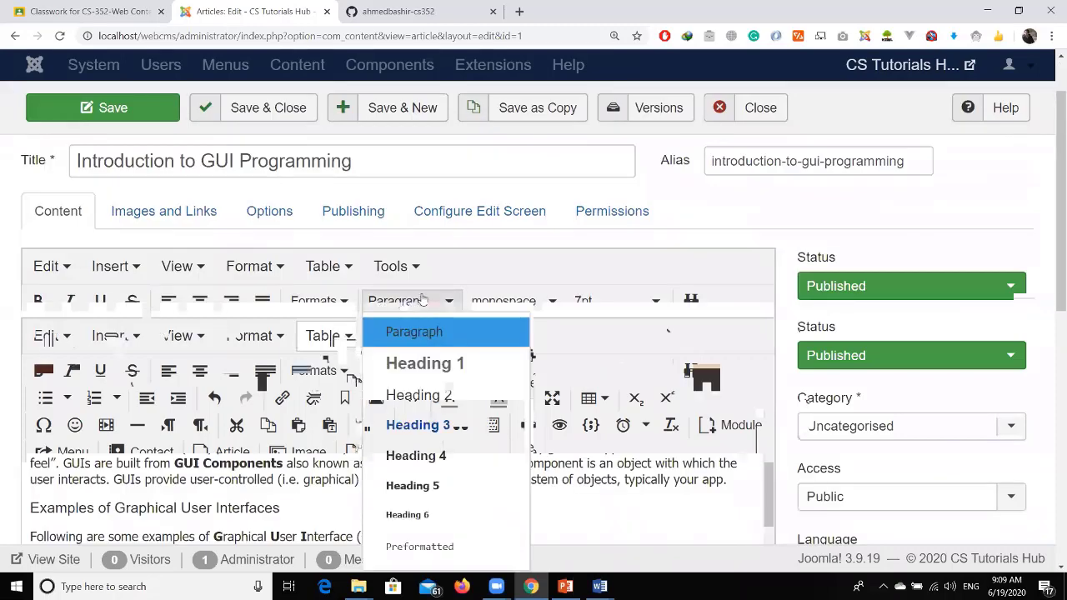
pyautogui.click(502, 271)
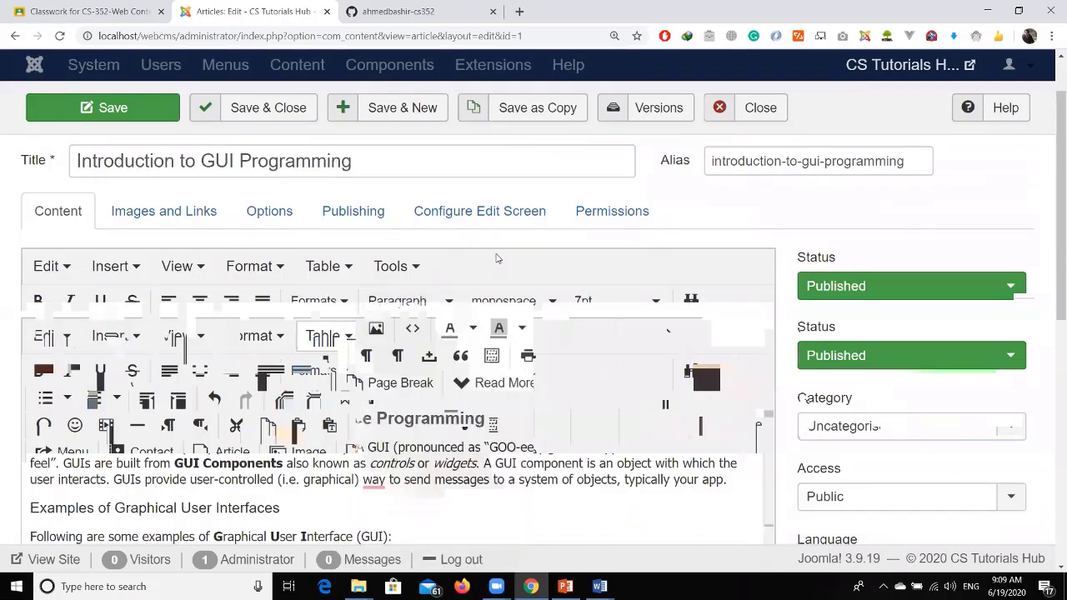
pyautogui.scroll(-2, 497, 259)
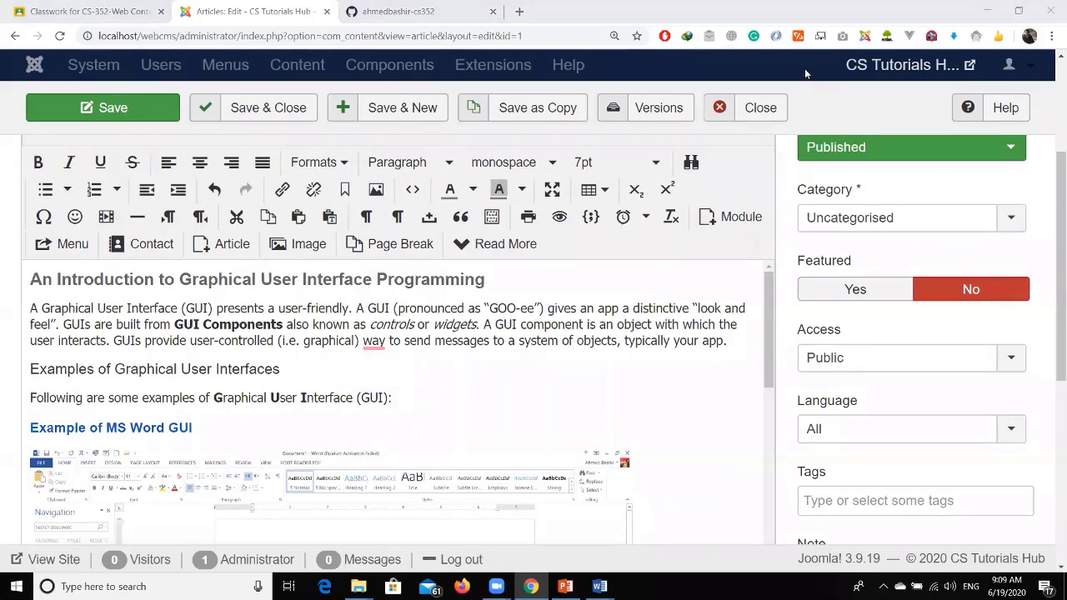
pyautogui.click(439, 163)
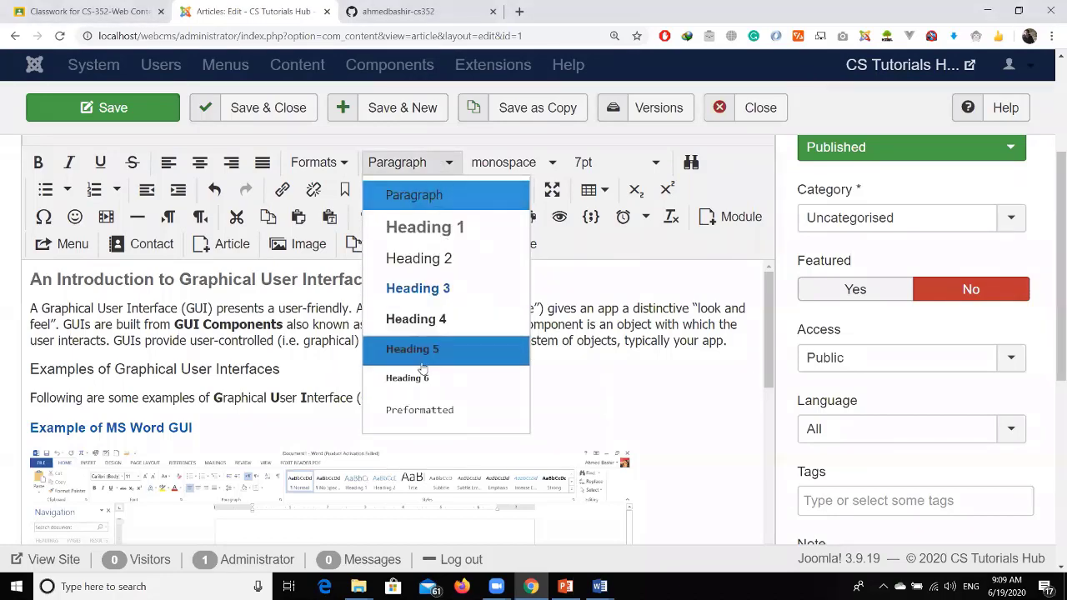
# - View the Formats menu's Blocks, Alignment and Inline submenus
pyautogui.click(319, 162)
pyautogui.moveTo(336, 197)
pyautogui.moveTo(342, 227)
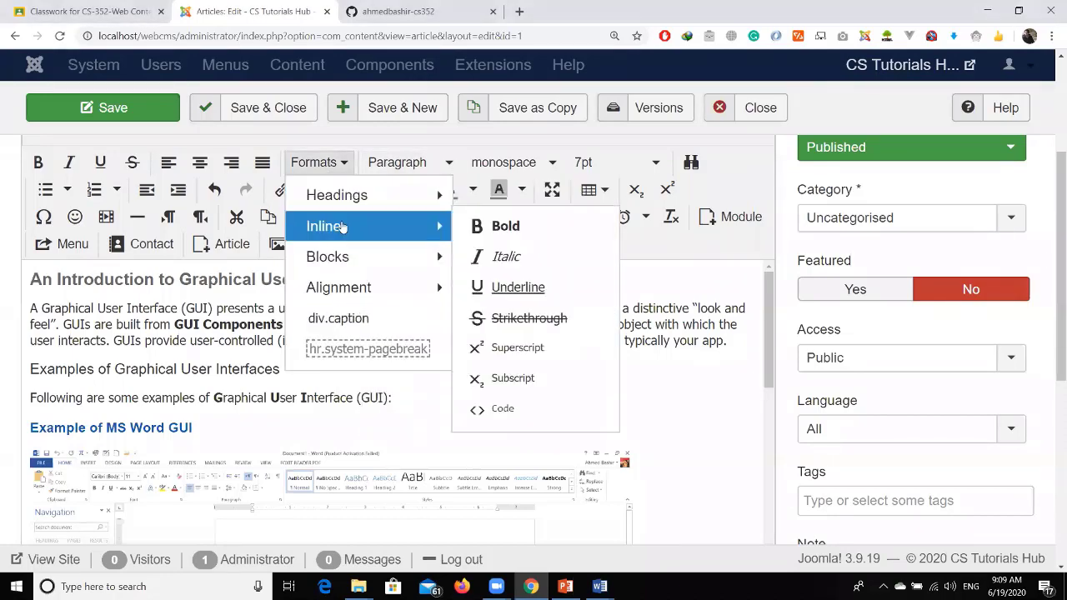
pyautogui.moveTo(404, 265)
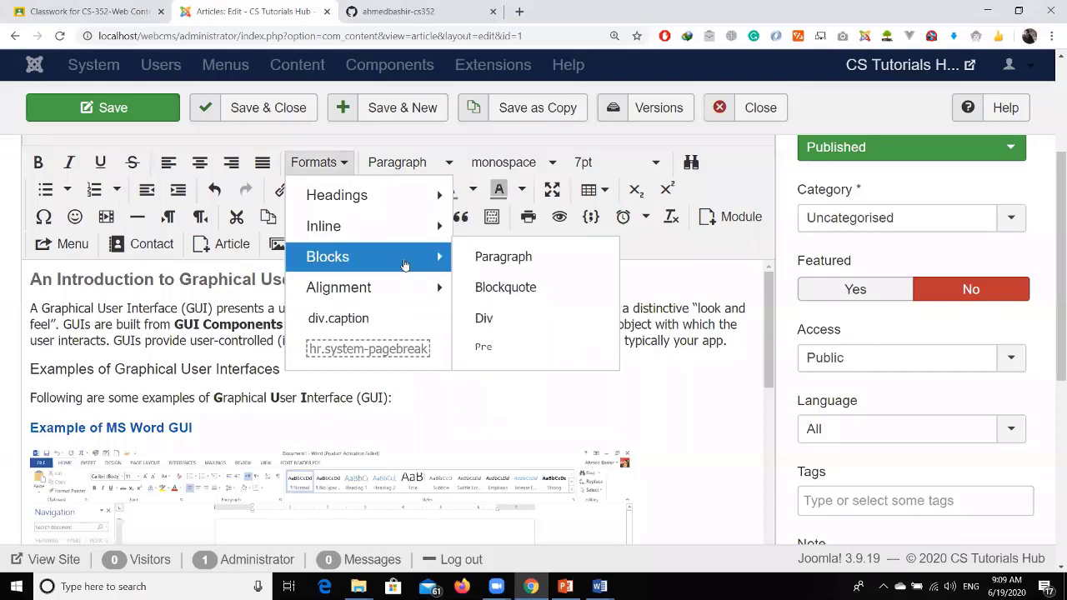
pyautogui.moveTo(407, 233)
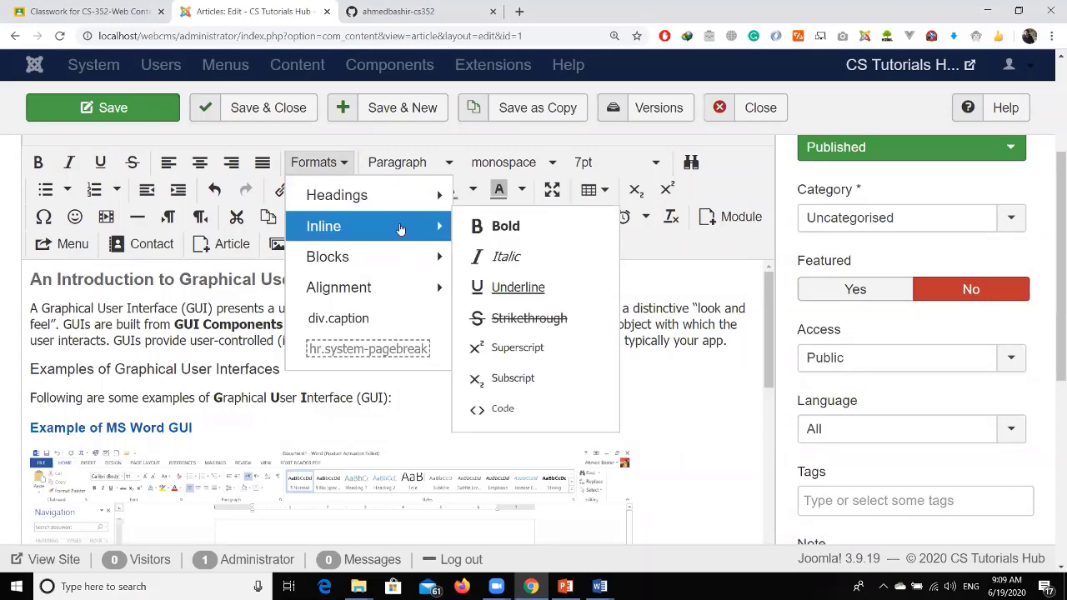
# - Make the opening line plain Paragraph text, browsing the font and size lists unchanged
pyautogui.click(494, 258)
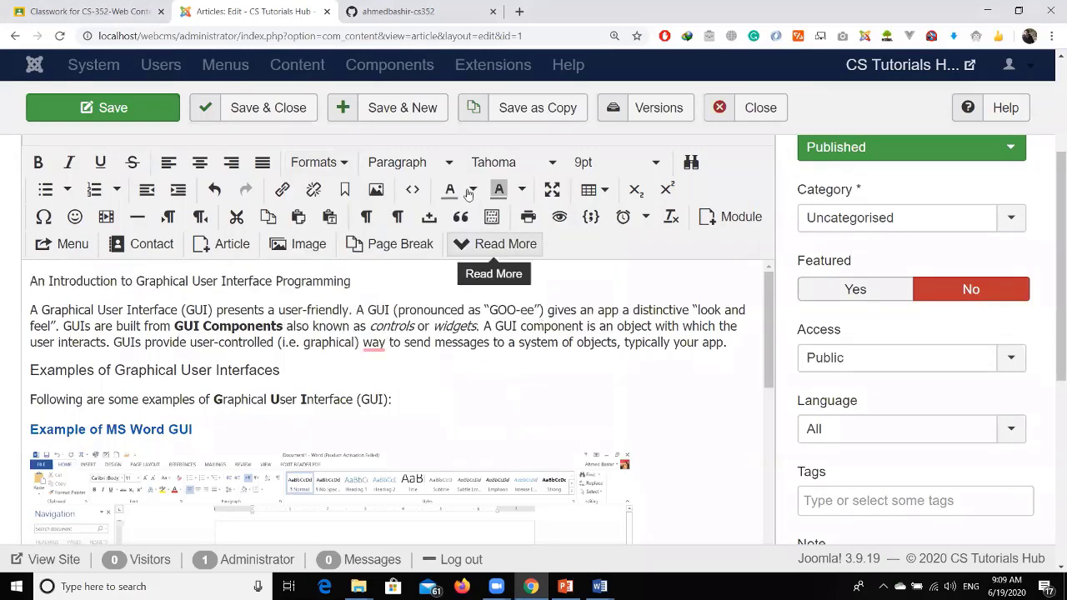
pyautogui.click(494, 171)
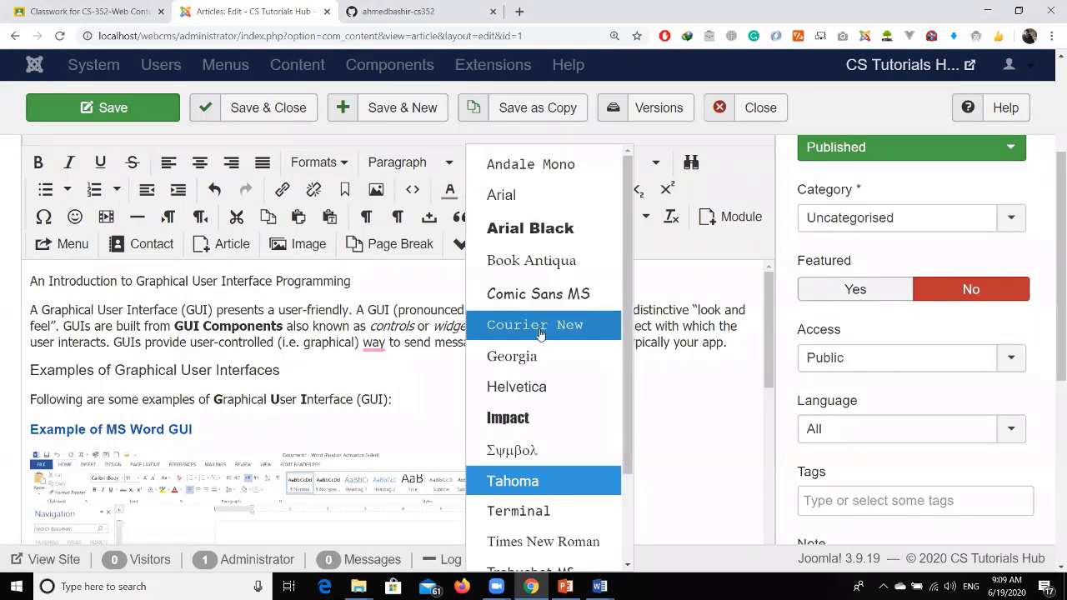
pyautogui.scroll(2, 540, 333)
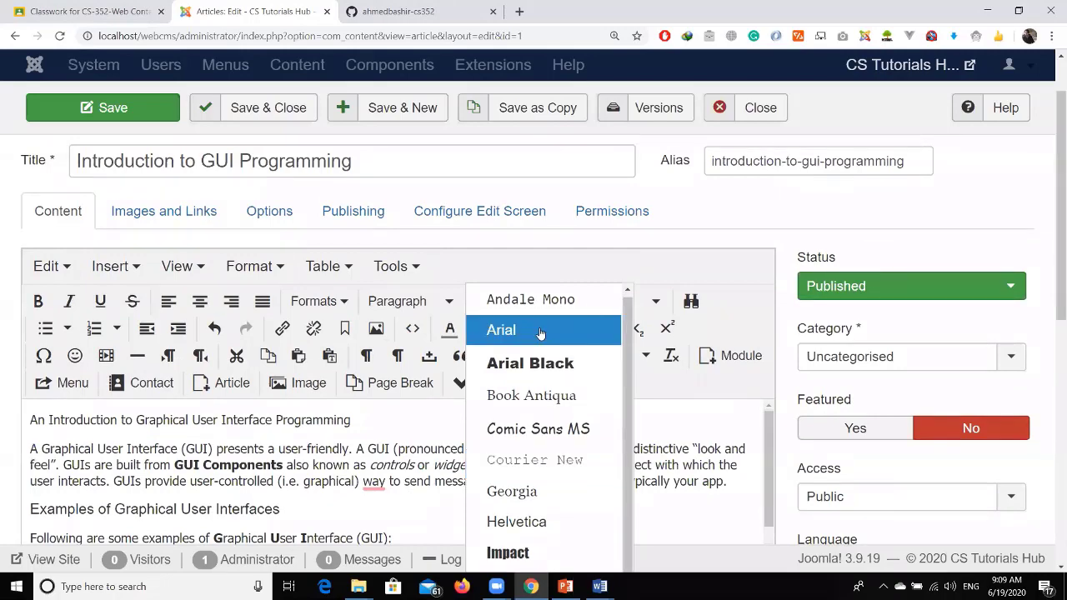
pyautogui.scroll(-3, 542, 335)
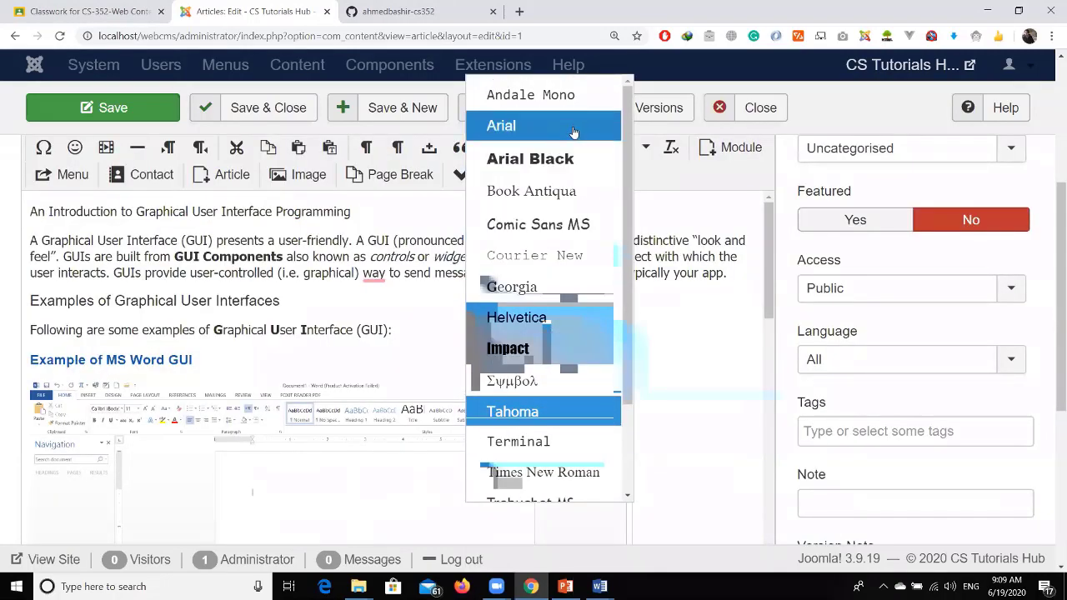
pyautogui.click(648, 225)
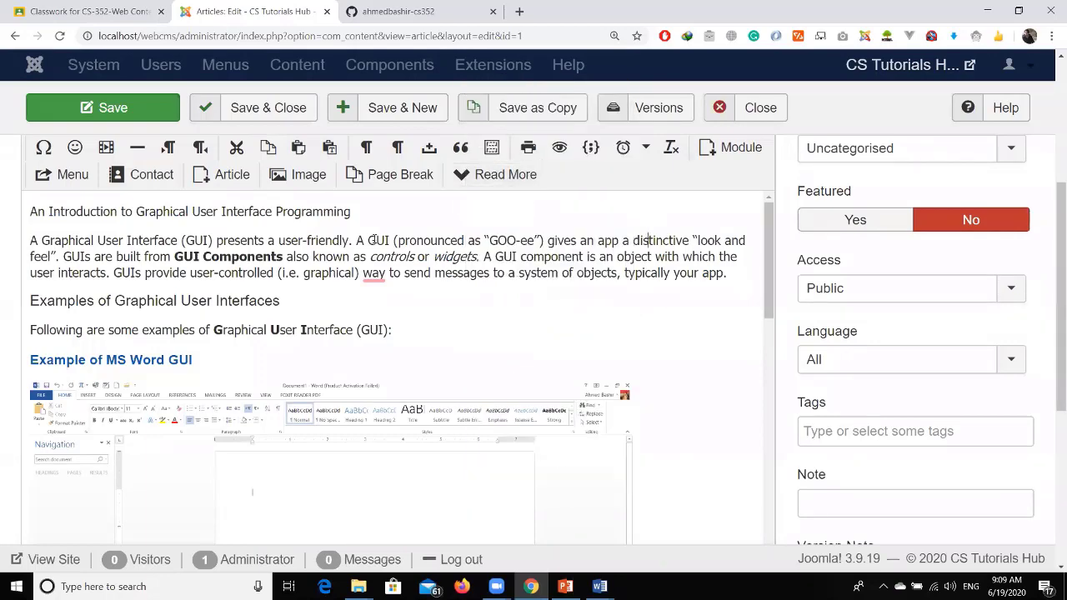
pyautogui.scroll(3, 374, 241)
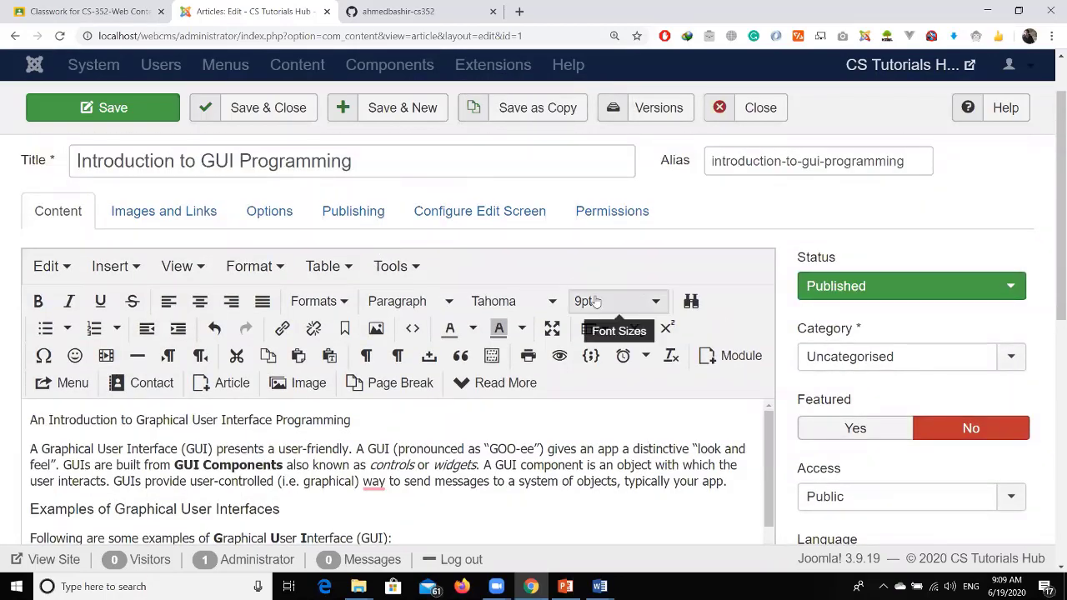
pyautogui.click(619, 304)
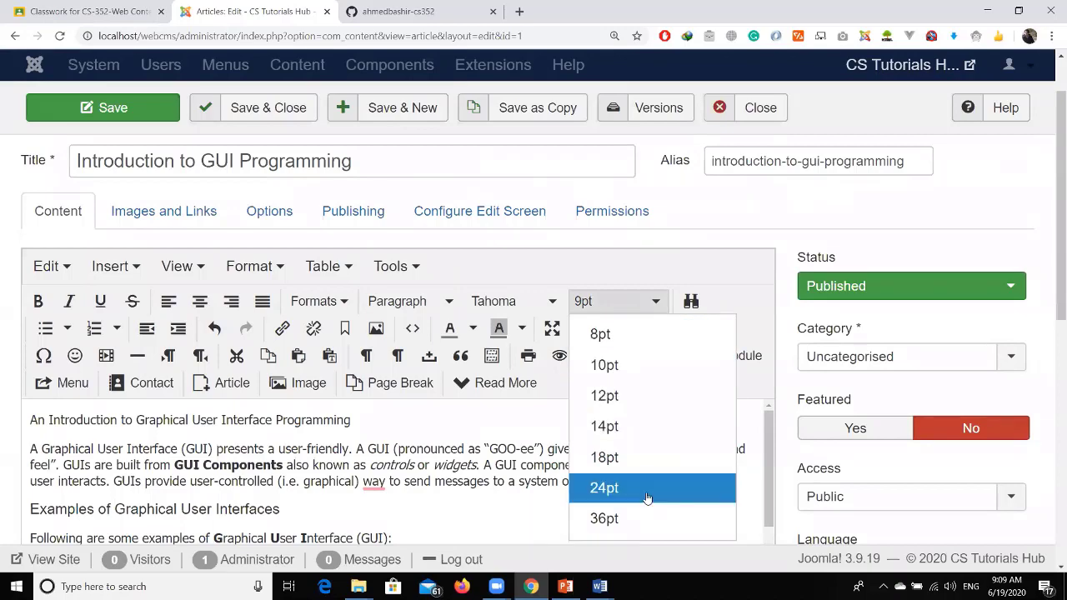
pyautogui.click(646, 305)
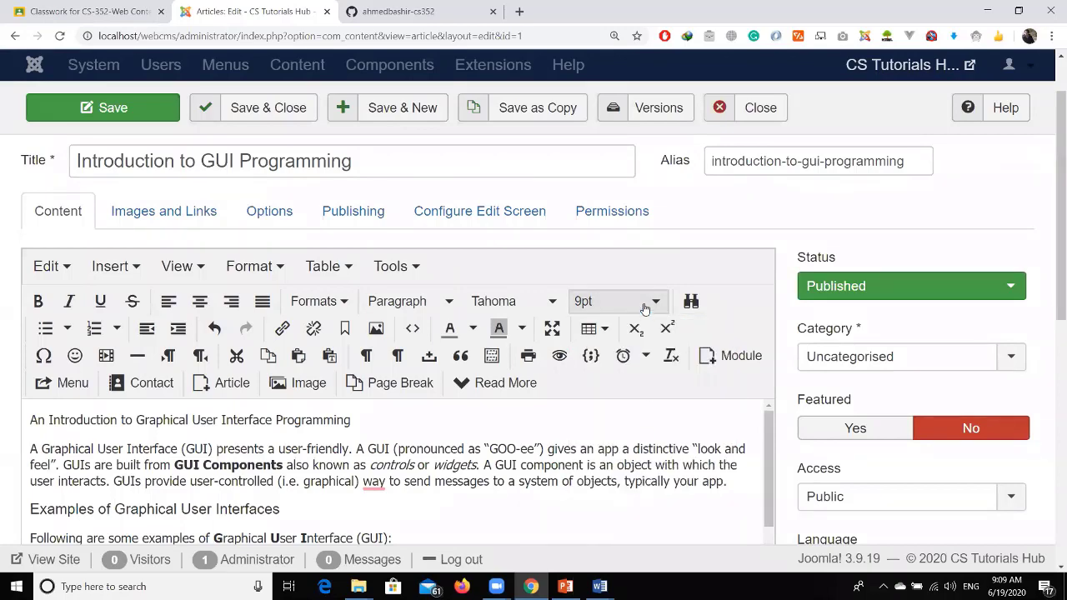
# - Open Find and replace and dismiss it without making changes
pyautogui.click(697, 305)
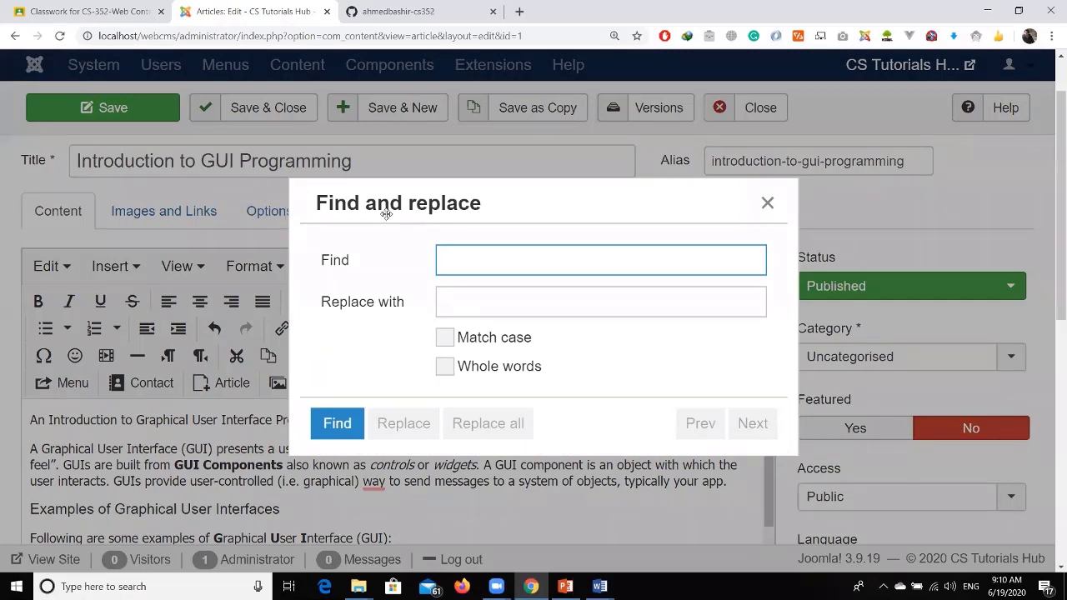
pyautogui.click(462, 306)
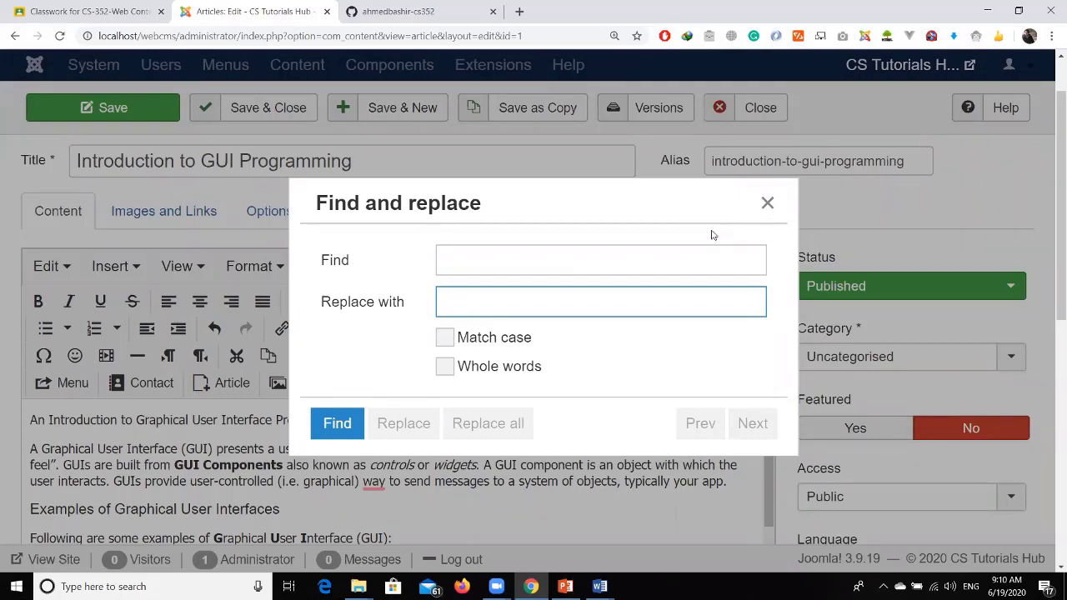
pyautogui.click(767, 203)
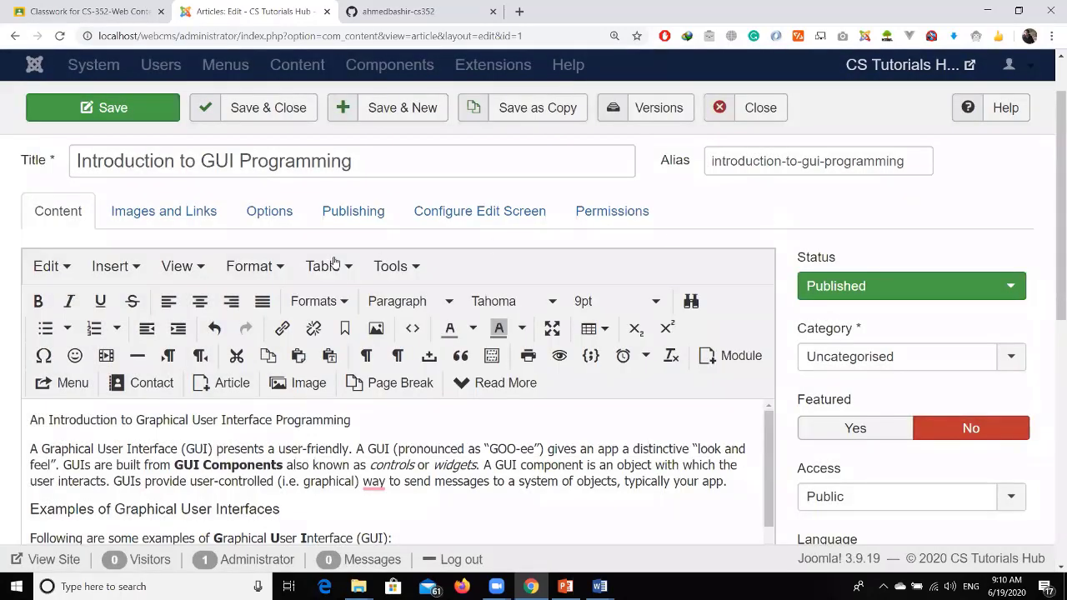
# - Add a bulleted list with 'Item 1' and 'Item 2' at the end of the article
pyautogui.scroll(-10, 113, 277)
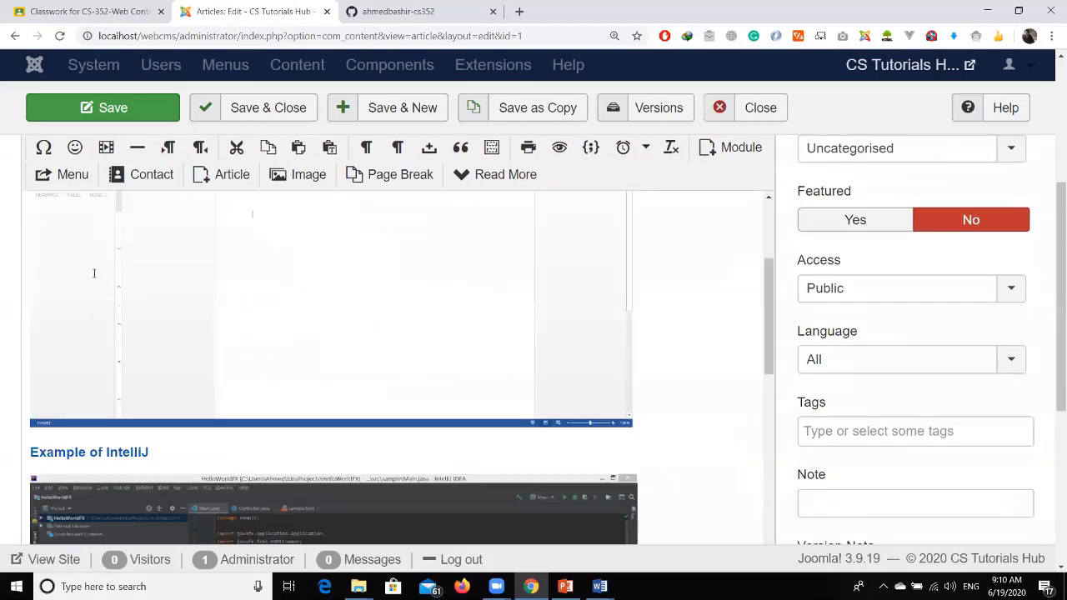
pyautogui.scroll(-5, 112, 278)
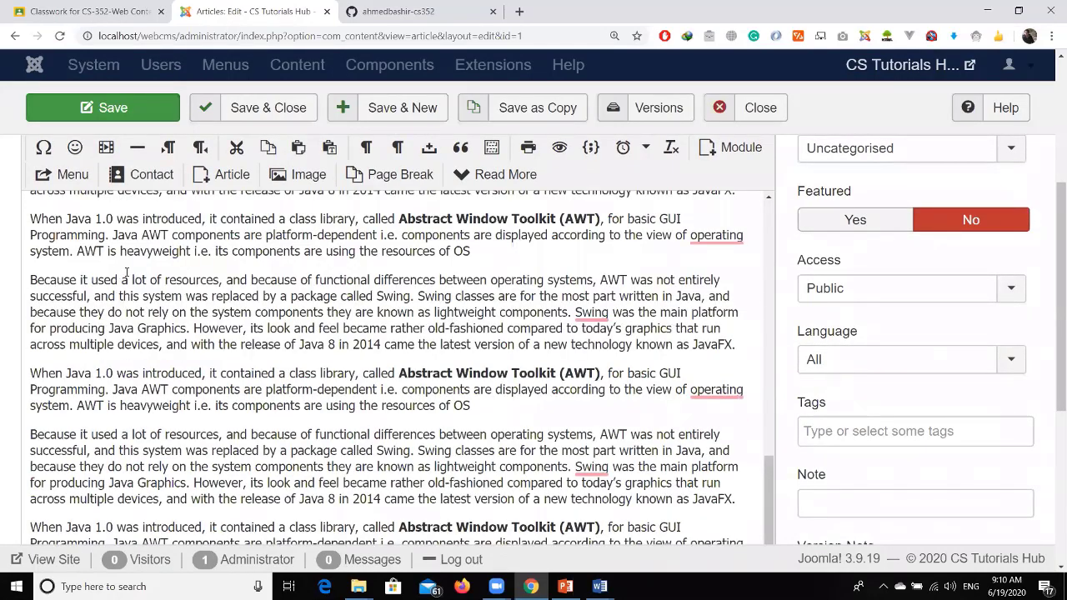
pyautogui.scroll(-10, 126, 273)
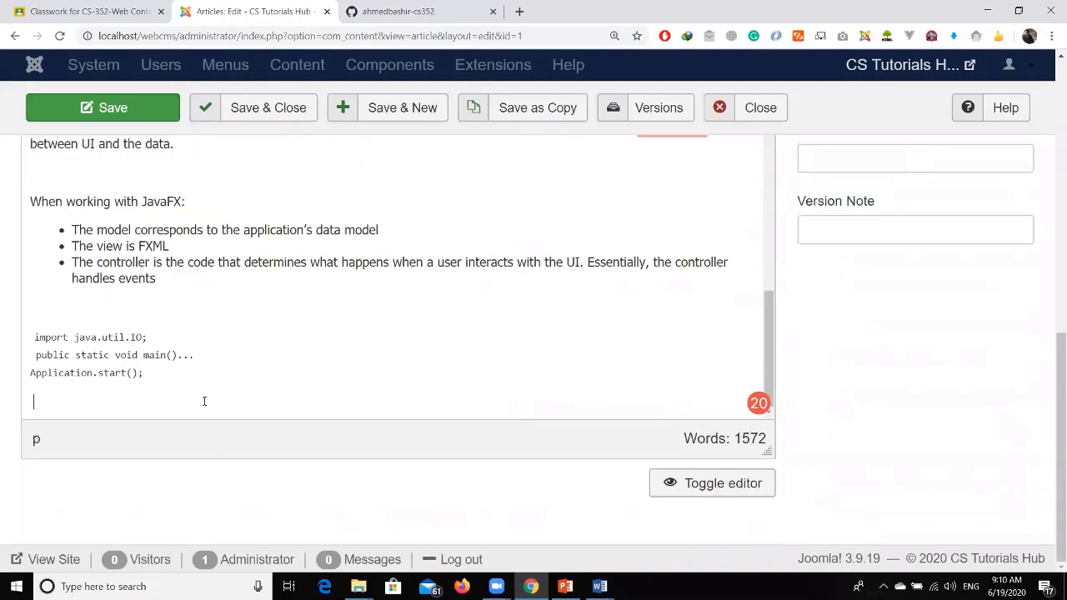
pyautogui.scroll(10, 204, 400)
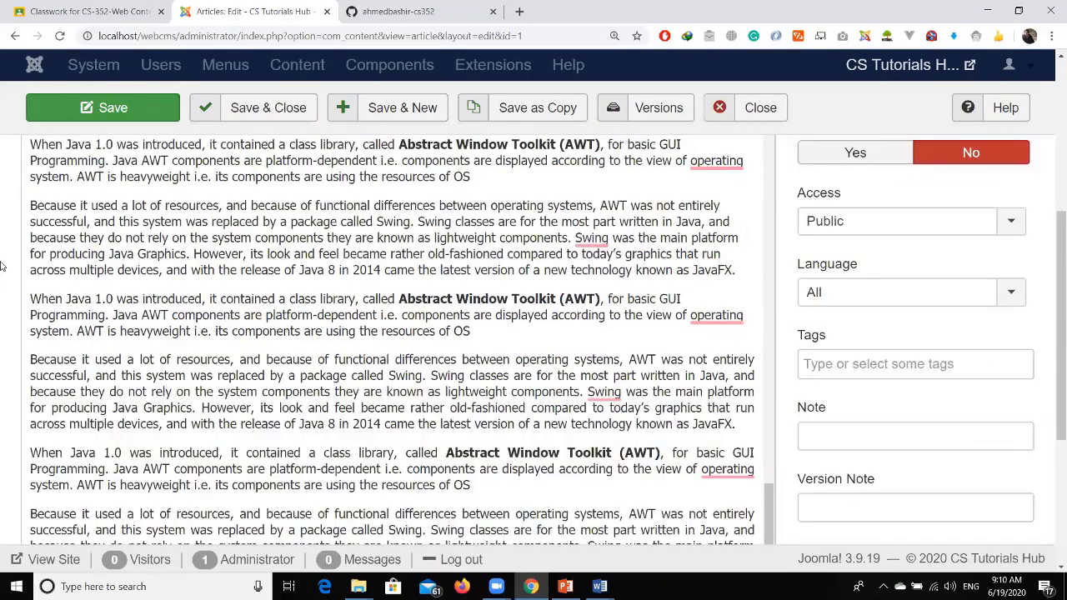
pyautogui.hotkey('ctrl', '0')
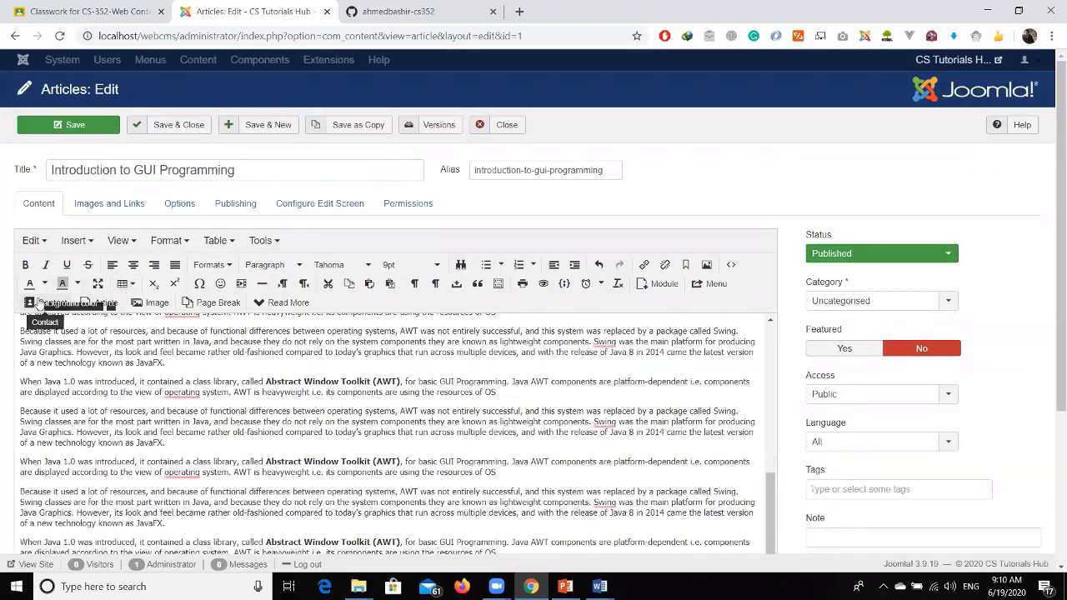
pyautogui.click(486, 265)
pyautogui.scroll(-5, 315, 375)
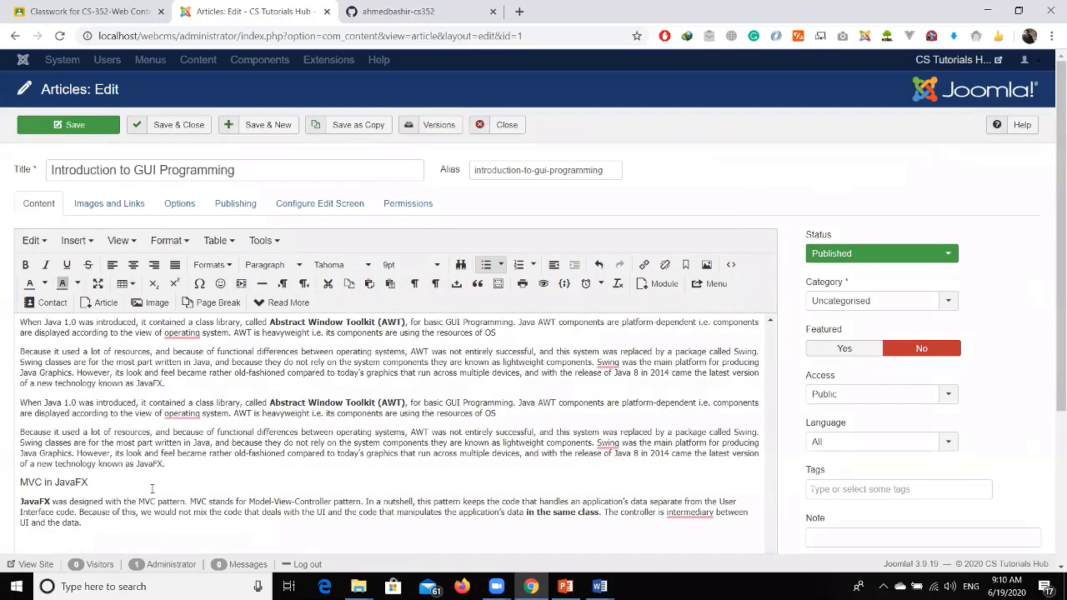
pyautogui.scroll(-3, 154, 483)
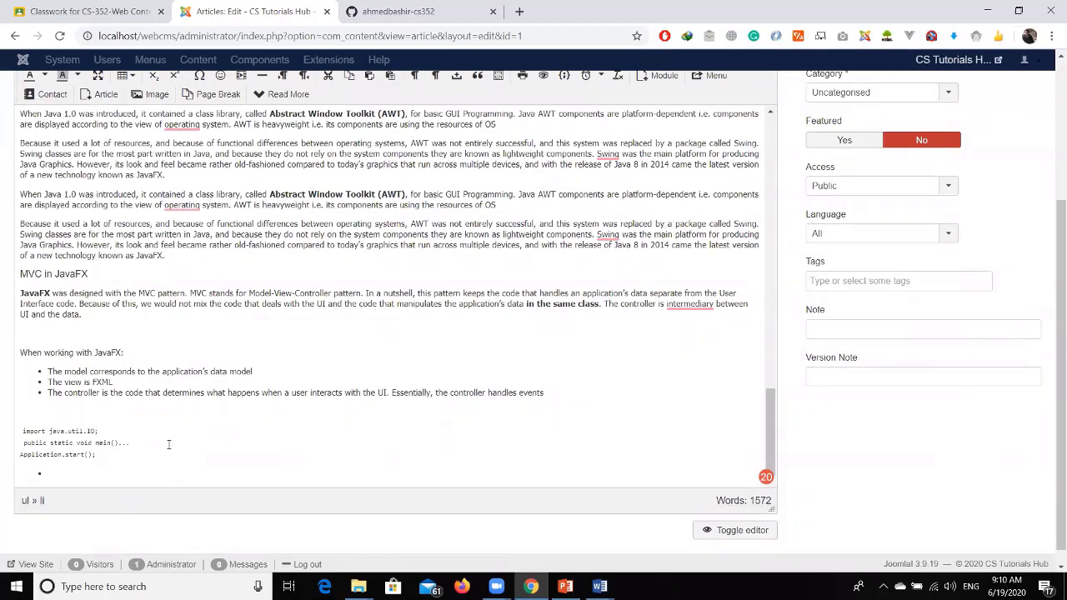
pyautogui.write('Item 1')
pyautogui.press('Return')
pyautogui.write('Item')
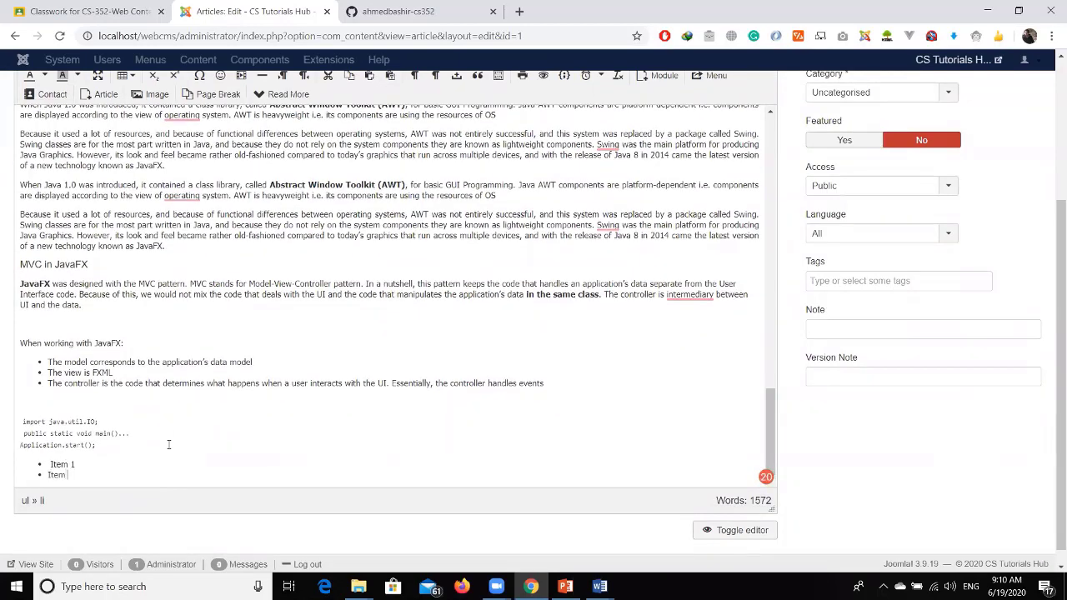
pyautogui.write(' 2')
pyautogui.press('Return')
pyautogui.press('Return')
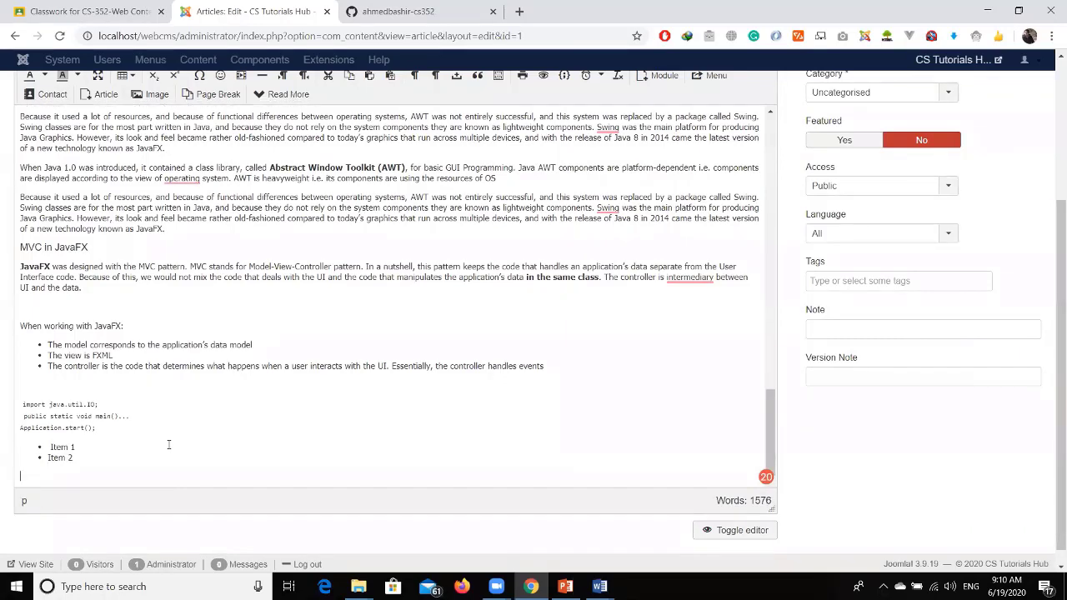
pyautogui.scroll(20, 267, 374)
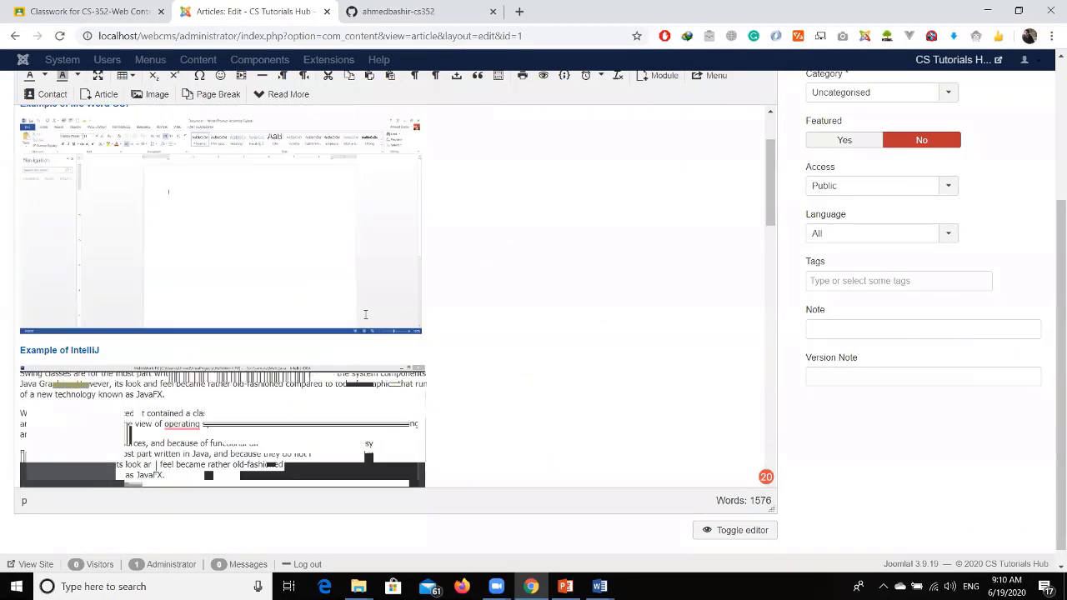
pyautogui.scroll(5, 742, 228)
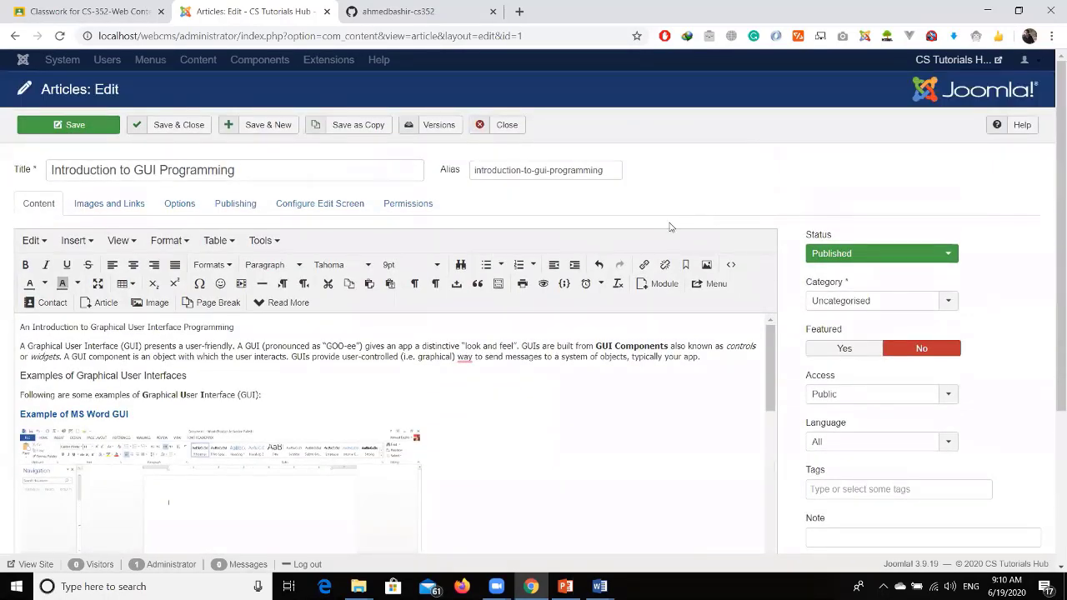
# - Zoom back in and format the introduction title as Heading 1
pyautogui.hotkey('ctrl', '+')
pyautogui.hotkey('ctrl', '+')
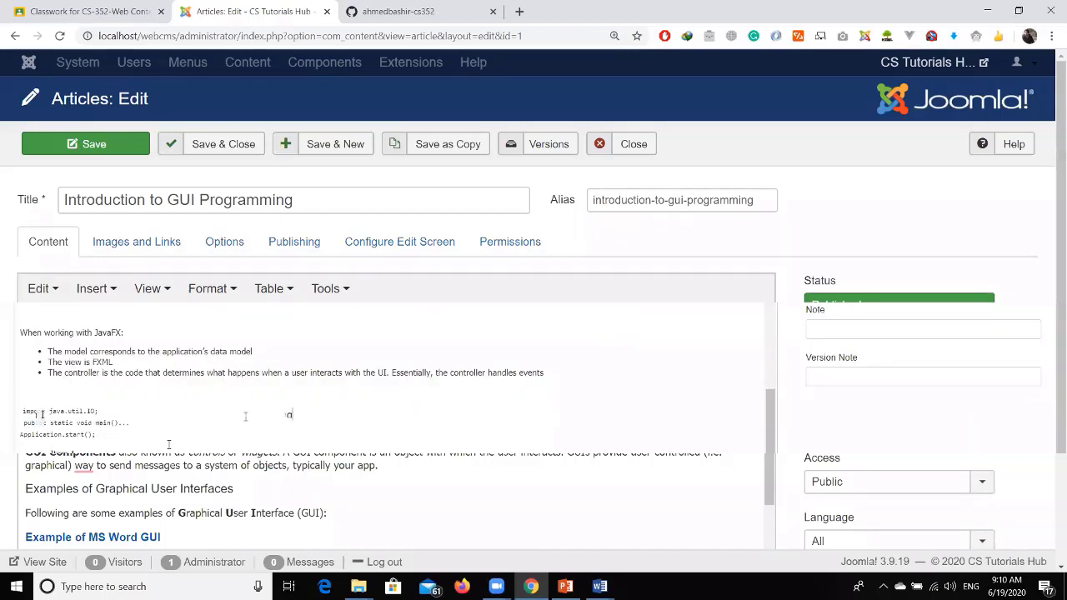
pyautogui.click(317, 318)
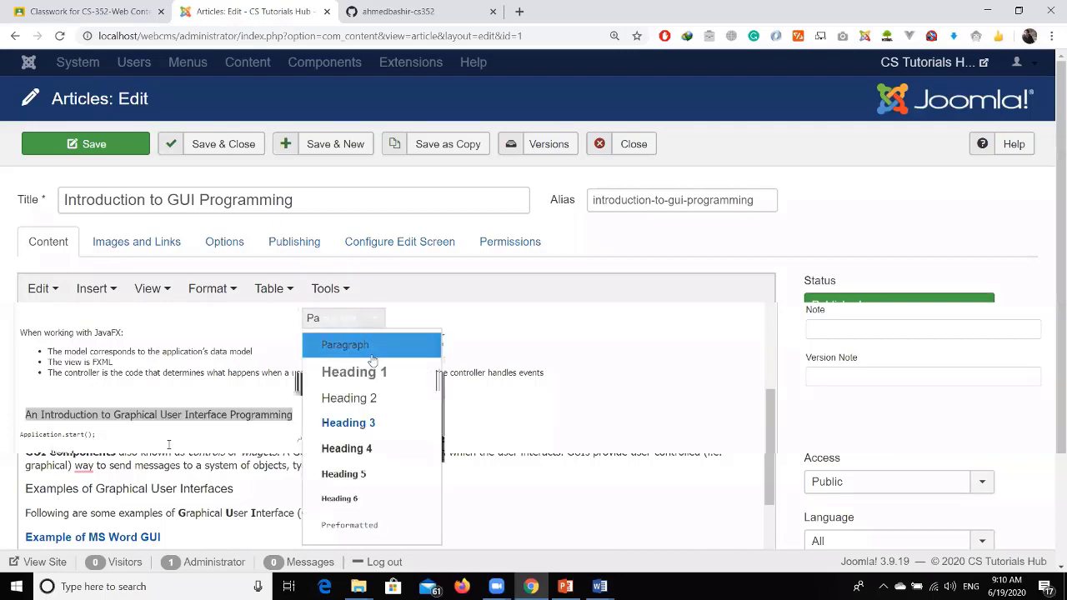
pyautogui.click(353, 370)
pyautogui.click(168, 442)
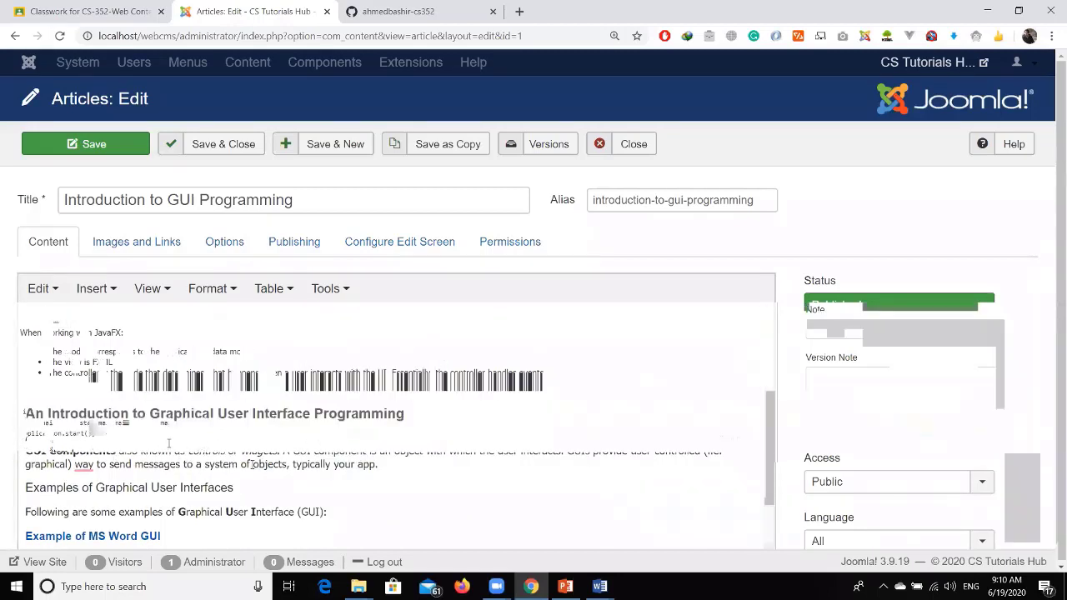
# - Indent the introductory paragraph, undo the indent, and open the Insert link dialog
pyautogui.tripleClick(132, 442)
pyautogui.moveTo(132, 442); pyautogui.dragTo(22, 434)
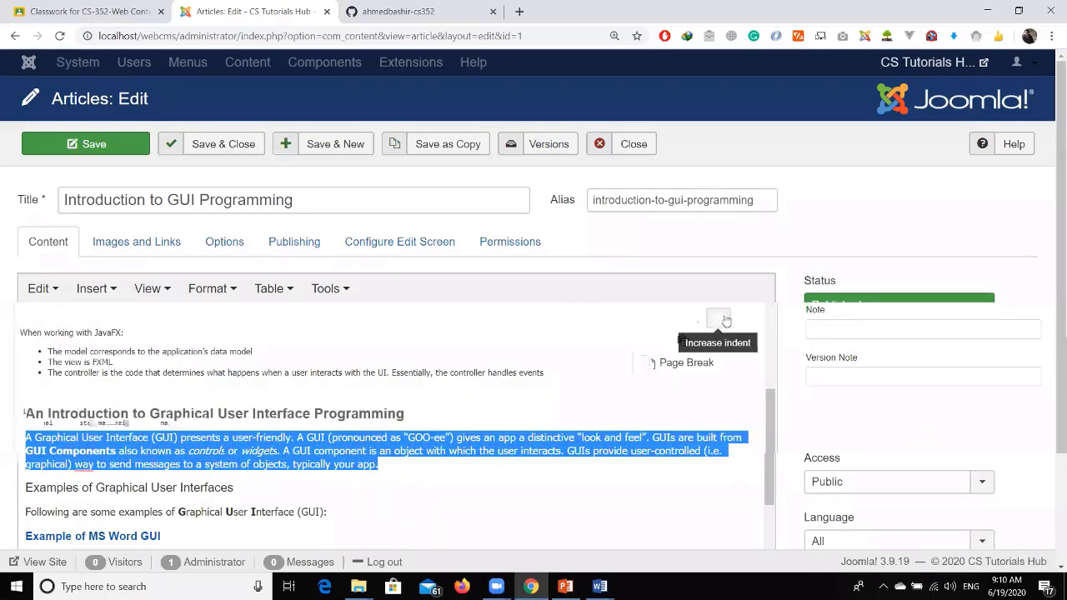
pyautogui.click(725, 320)
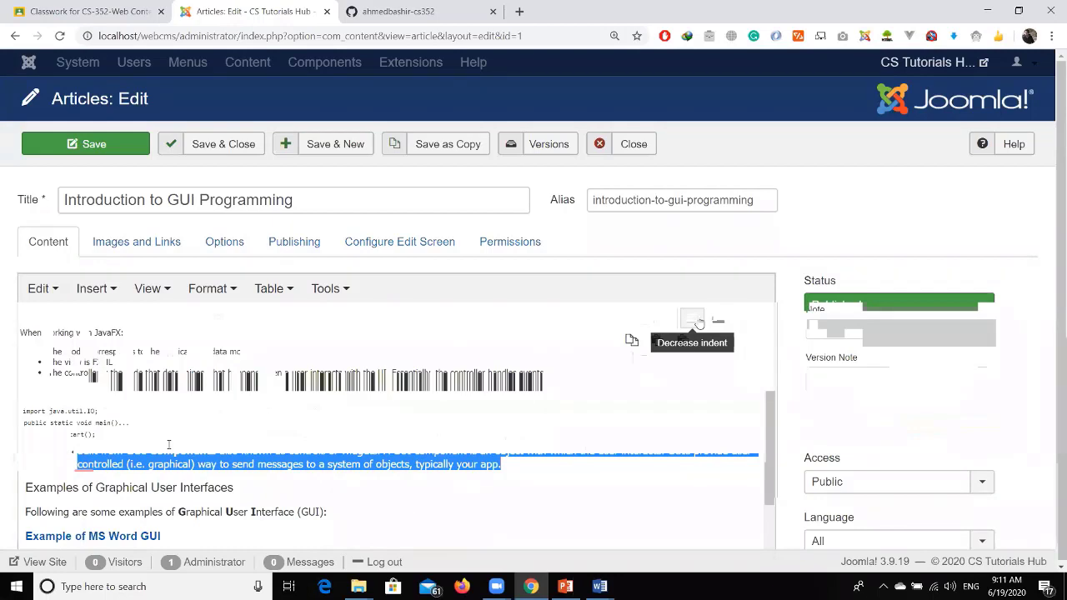
pyautogui.click(698, 322)
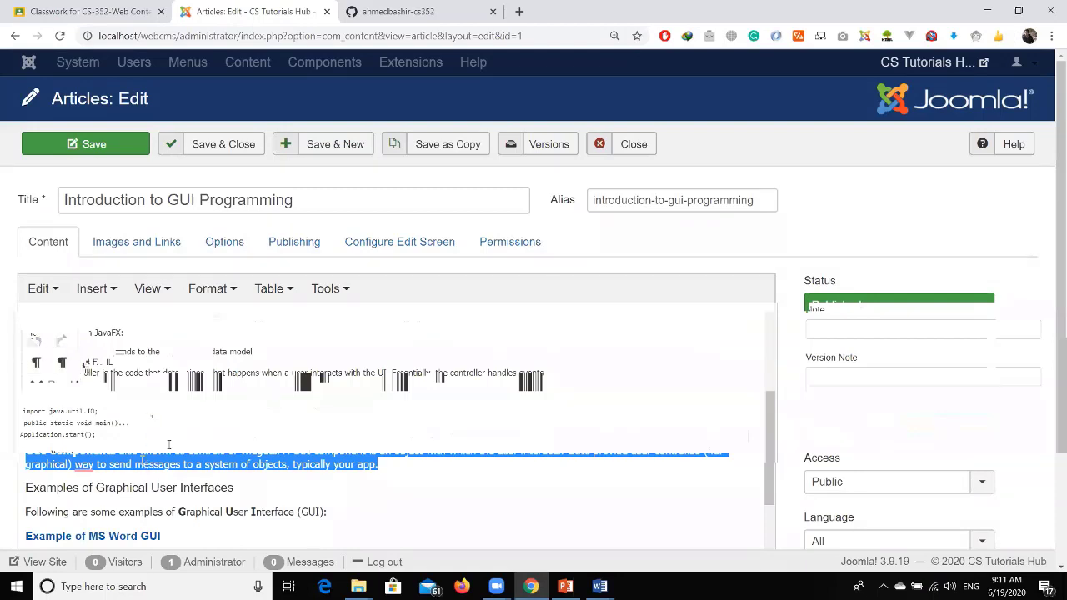
pyautogui.click(168, 445)
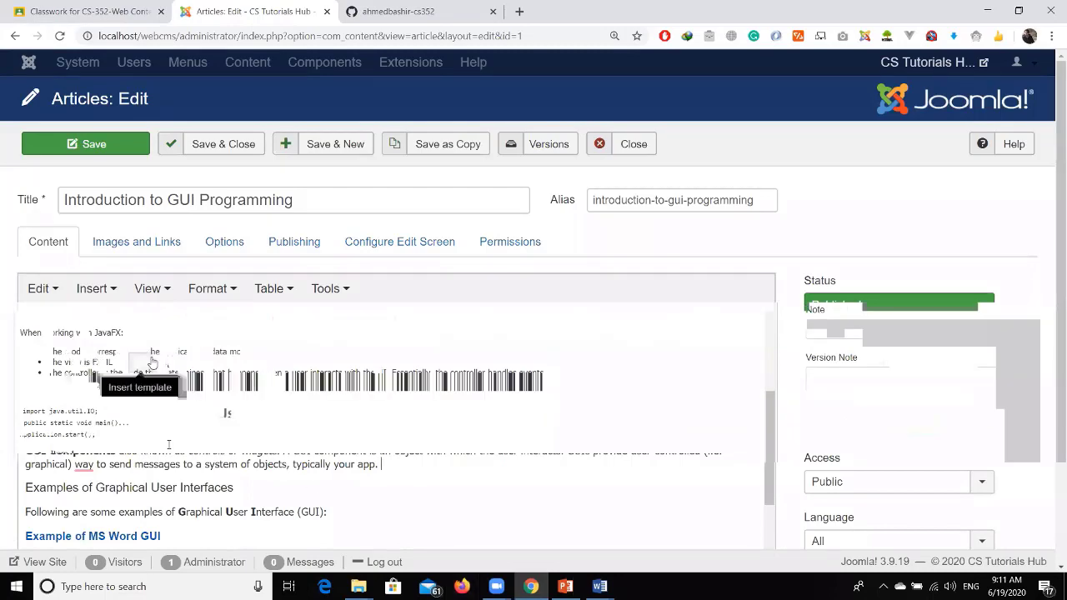
pyautogui.click(92, 340)
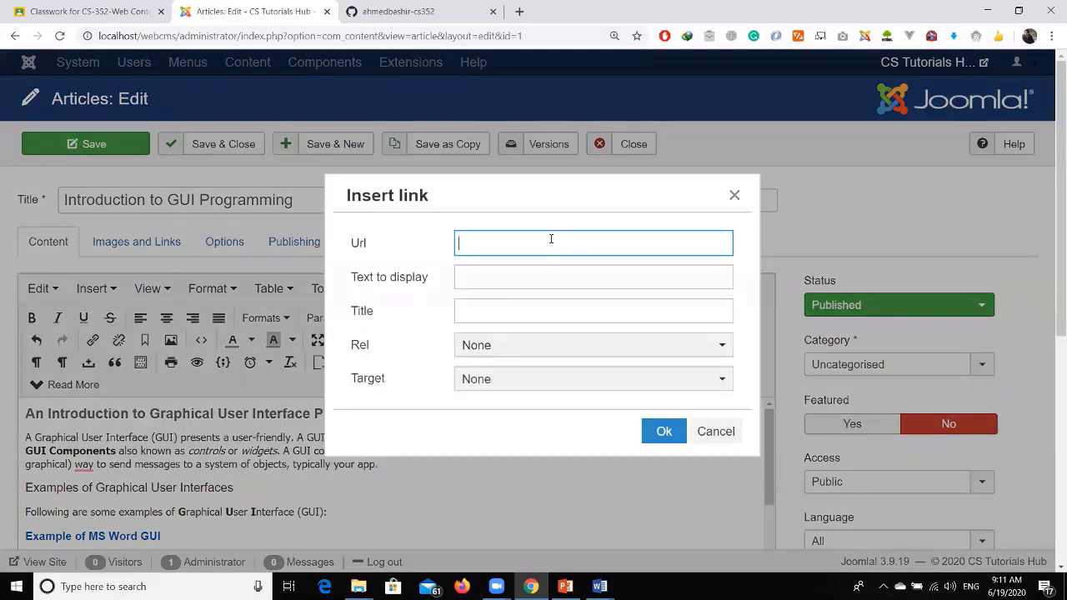
pyautogui.write('www.gift.edu')
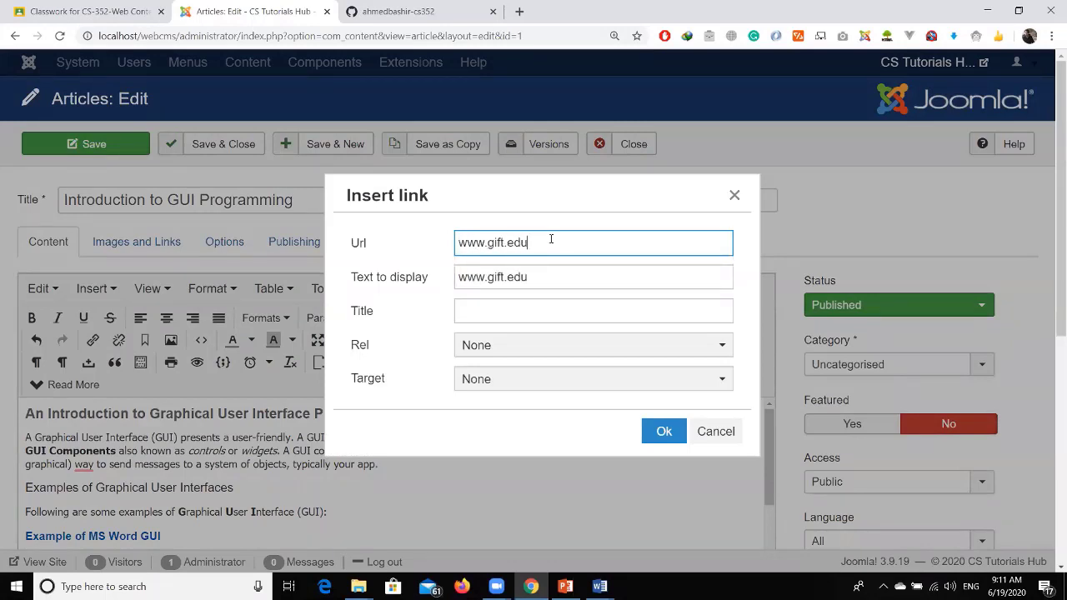
pyautogui.write('.pk')
pyautogui.moveTo(555, 273); pyautogui.dragTo(435, 280)
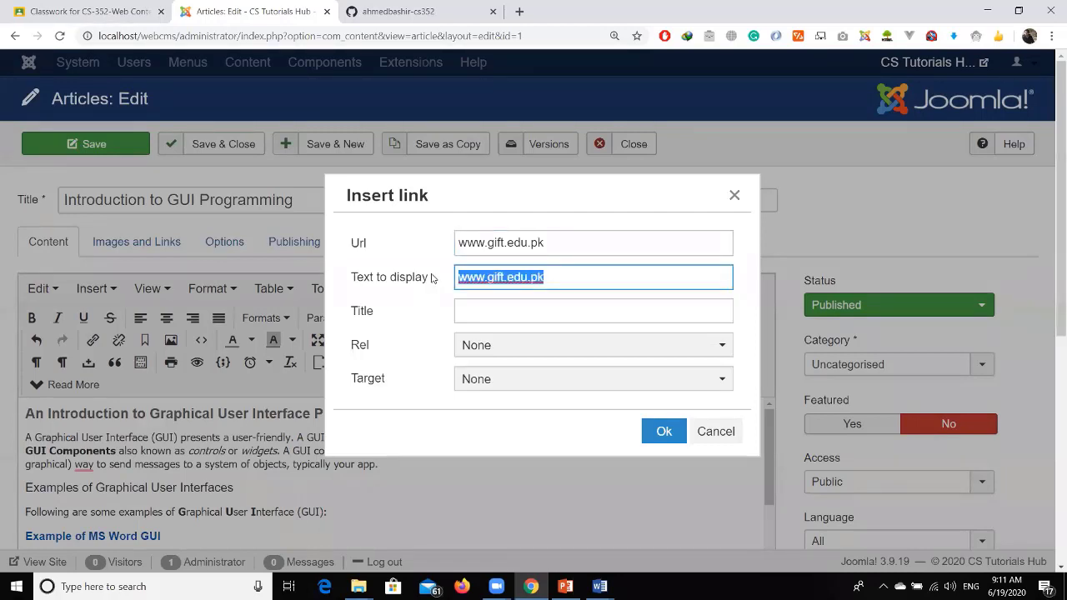
pyautogui.write('G')
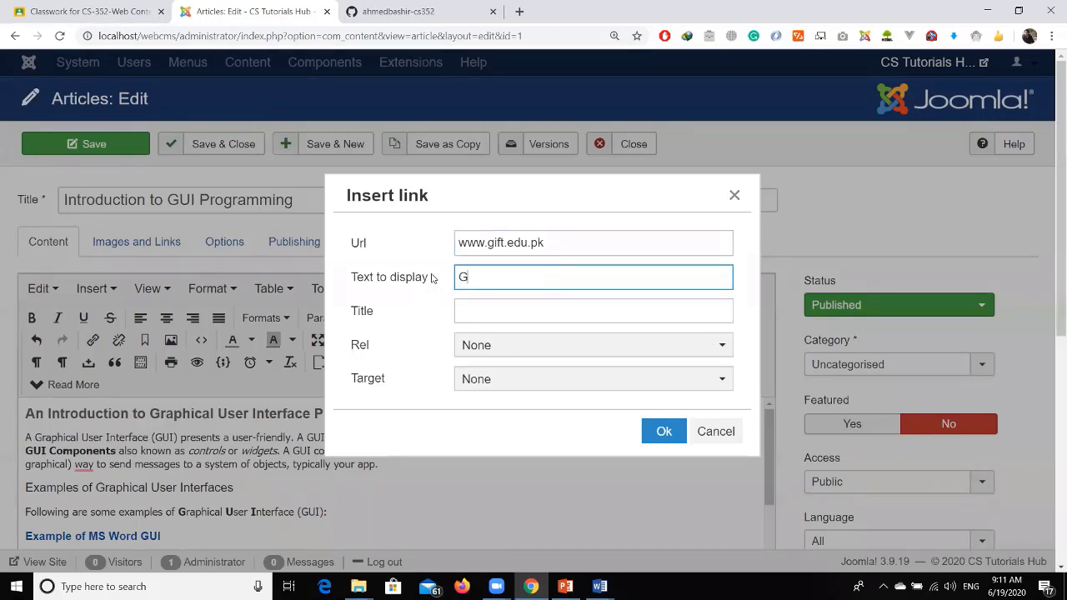
pyautogui.write('IFT University')
pyautogui.click(486, 313)
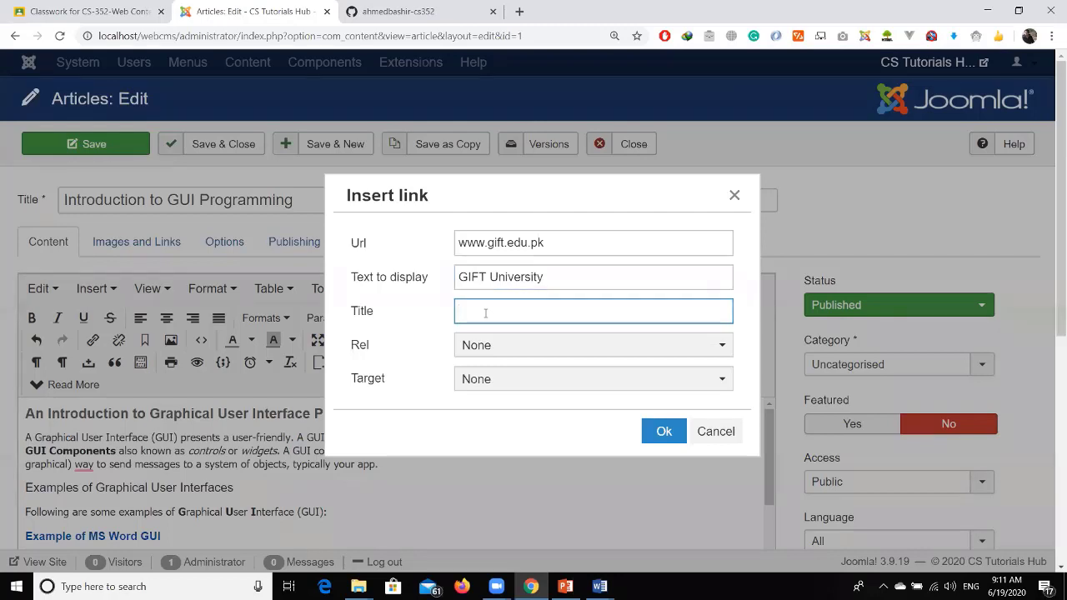
pyautogui.write('GIfFT Univer')
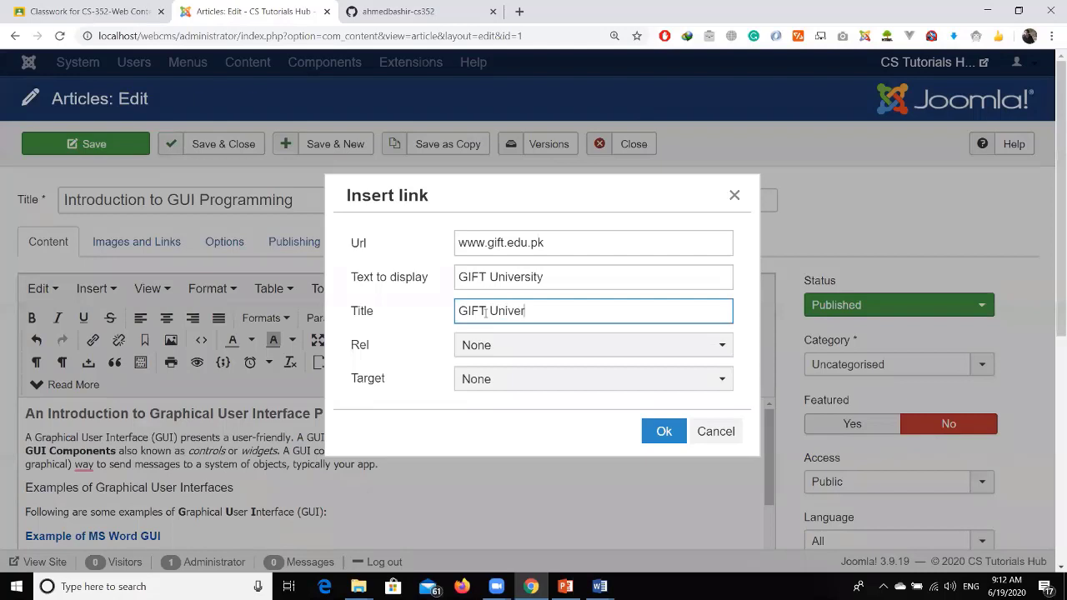
pyautogui.write("sity's Website")
pyautogui.click(549, 353)
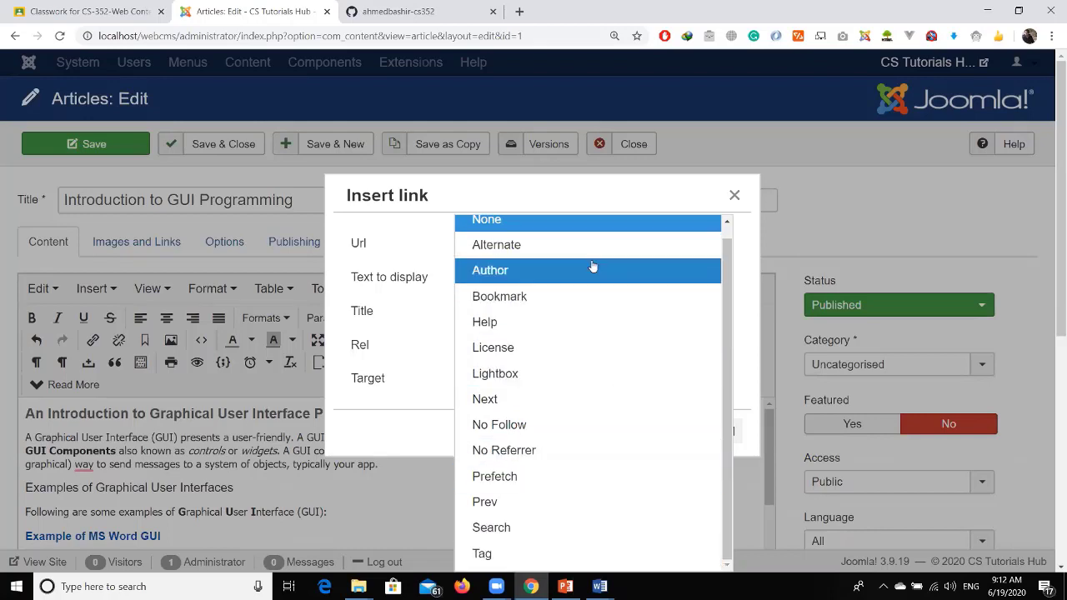
pyautogui.click(510, 224)
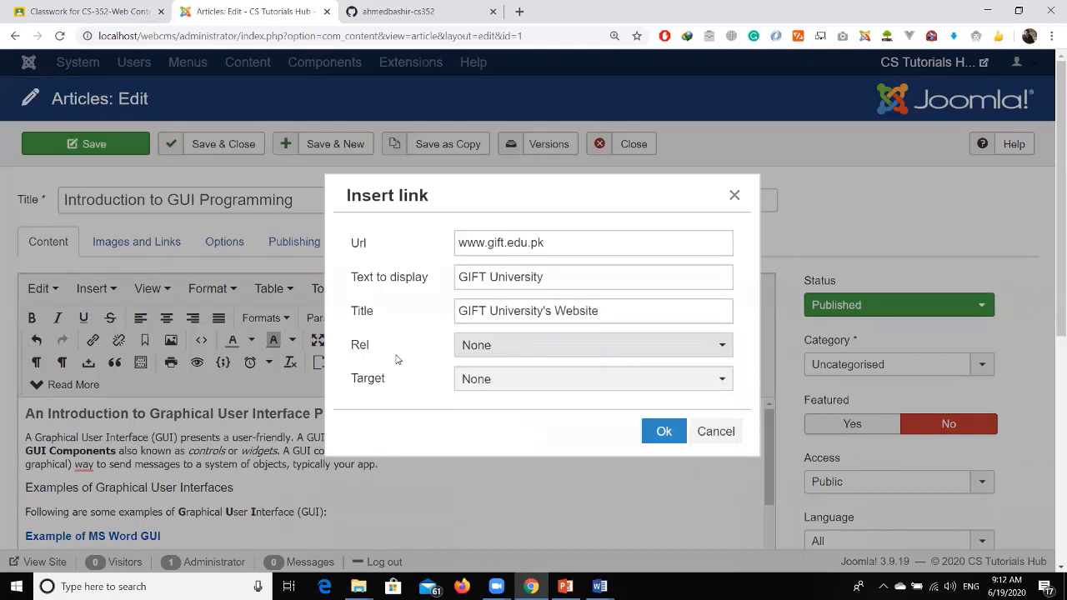
pyautogui.click(485, 381)
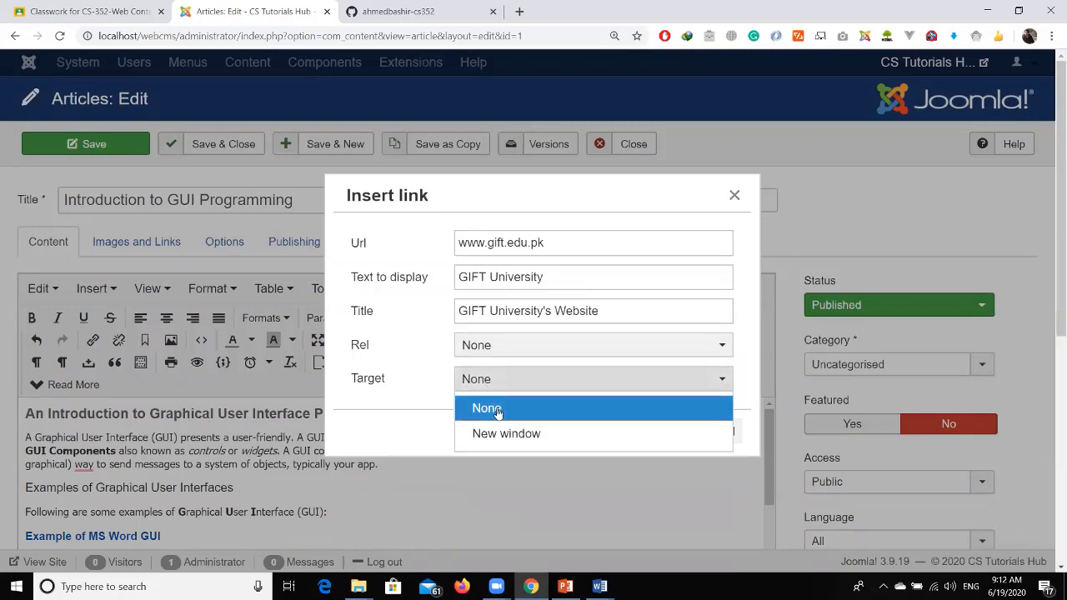
pyautogui.click(498, 412)
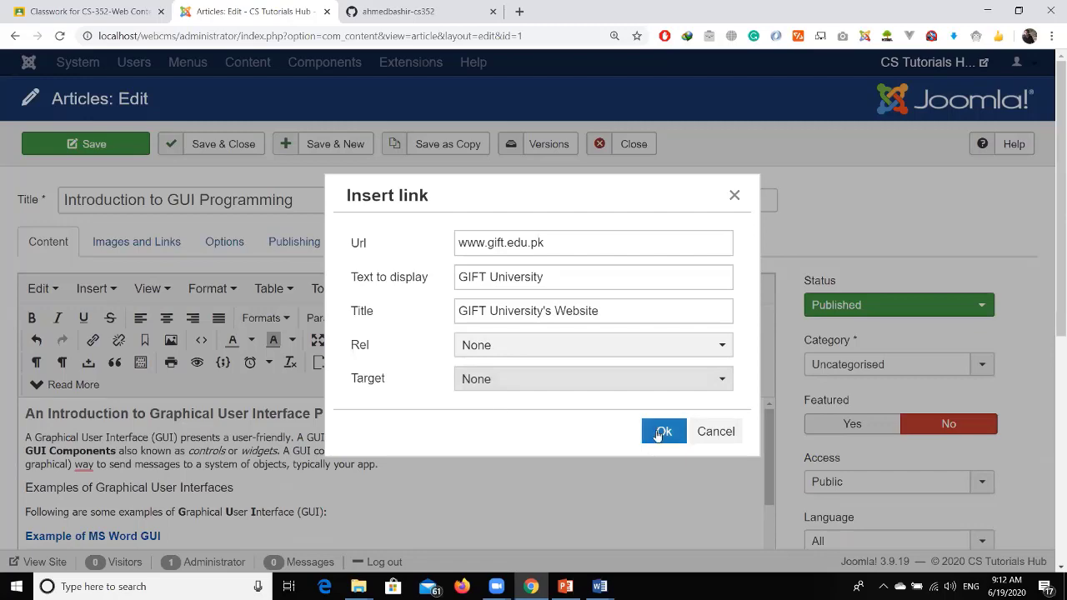
pyautogui.click(662, 432)
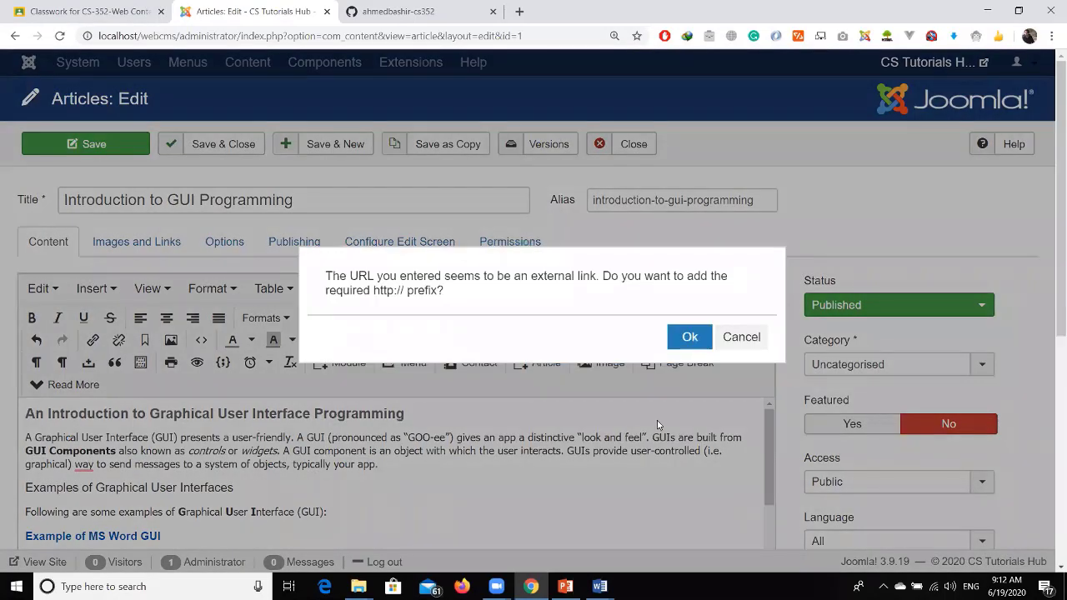
pyautogui.click(689, 336)
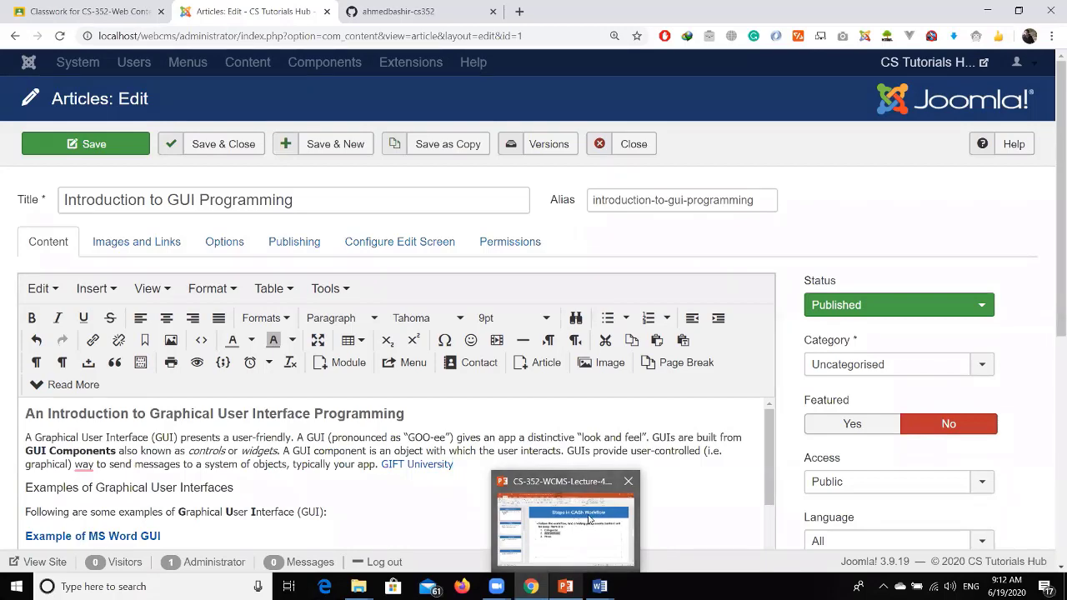
pyautogui.click(660, 472)
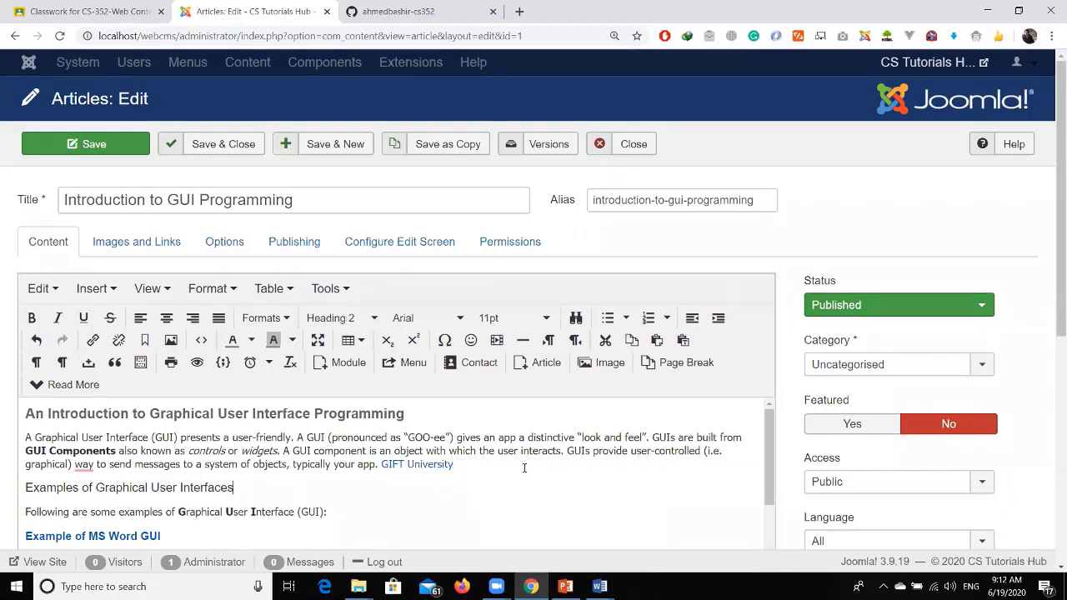
pyautogui.scroll(-3, 1052, 149)
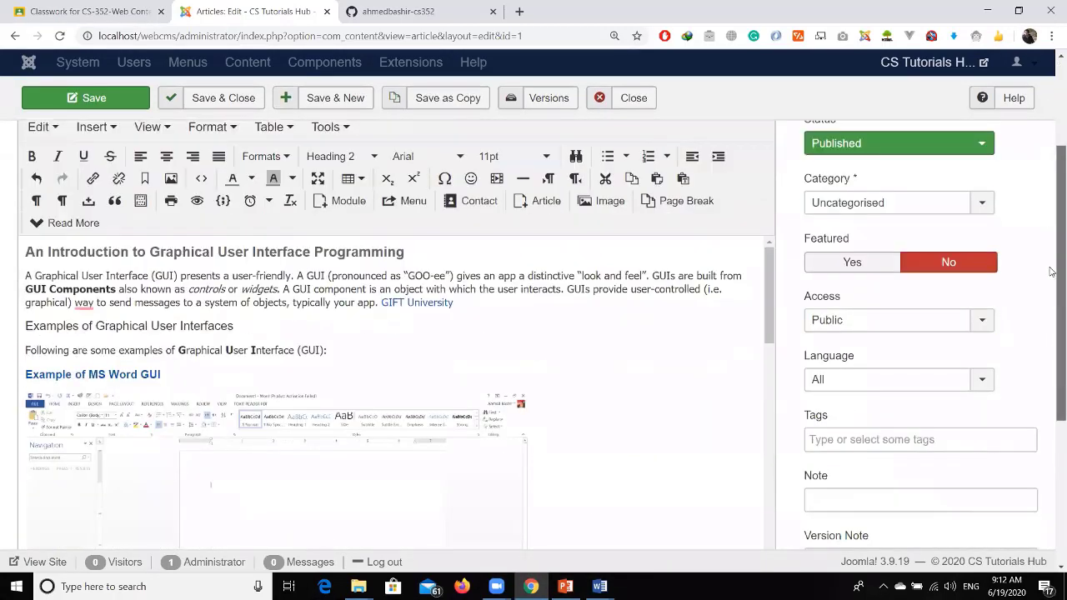
pyautogui.hotkey('ctrl', '+')
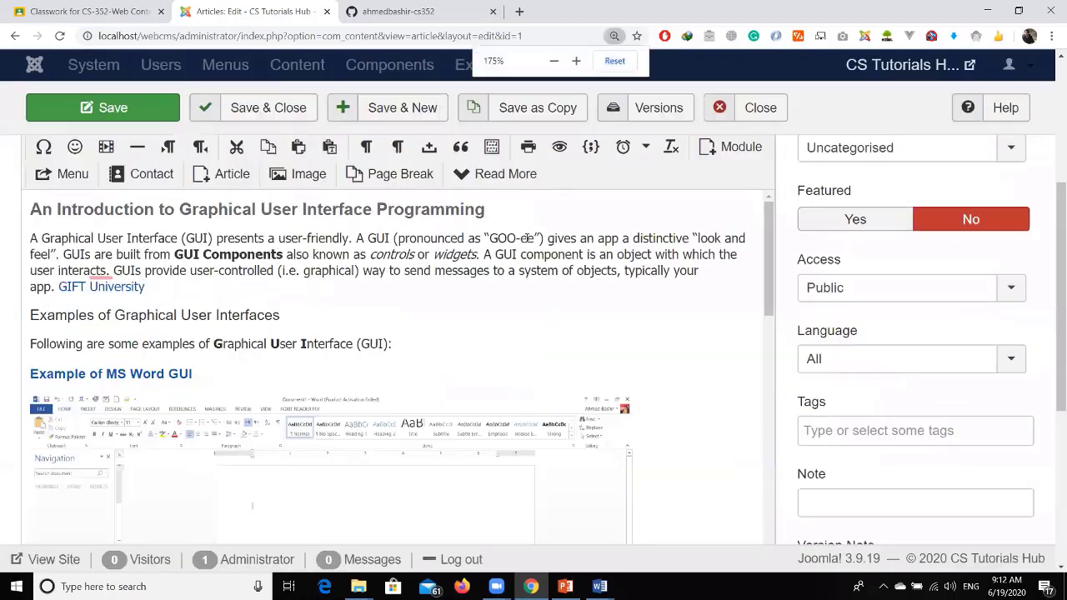
pyautogui.hotkey('ctrl', '+')
pyautogui.hotkey('ctrl', '-')
pyautogui.hotkey('ctrl', '+')
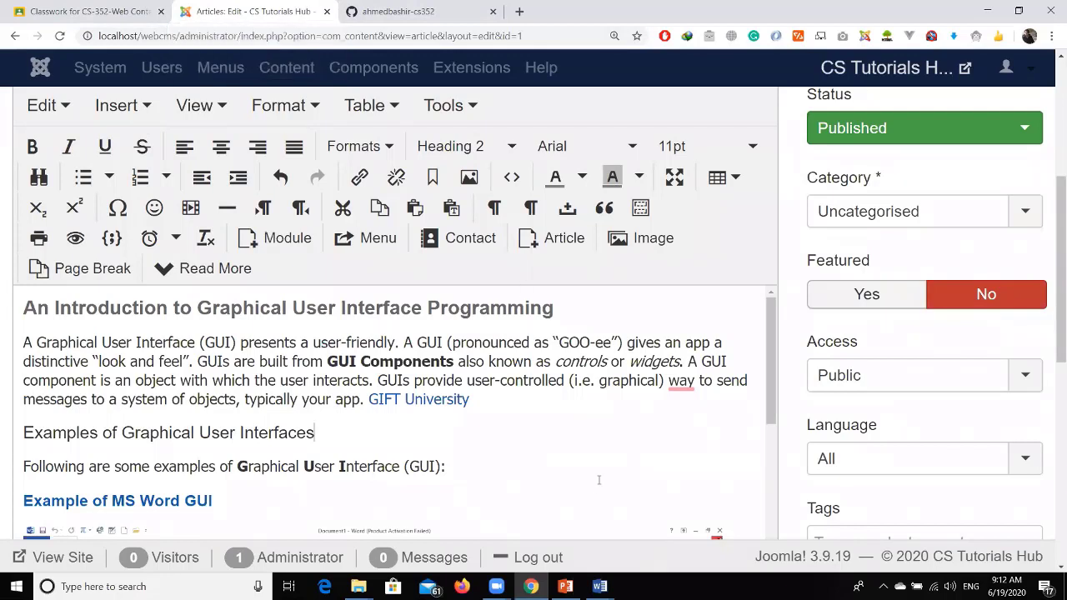
pyautogui.click(298, 415)
pyautogui.hotkey('ctrl', '+')
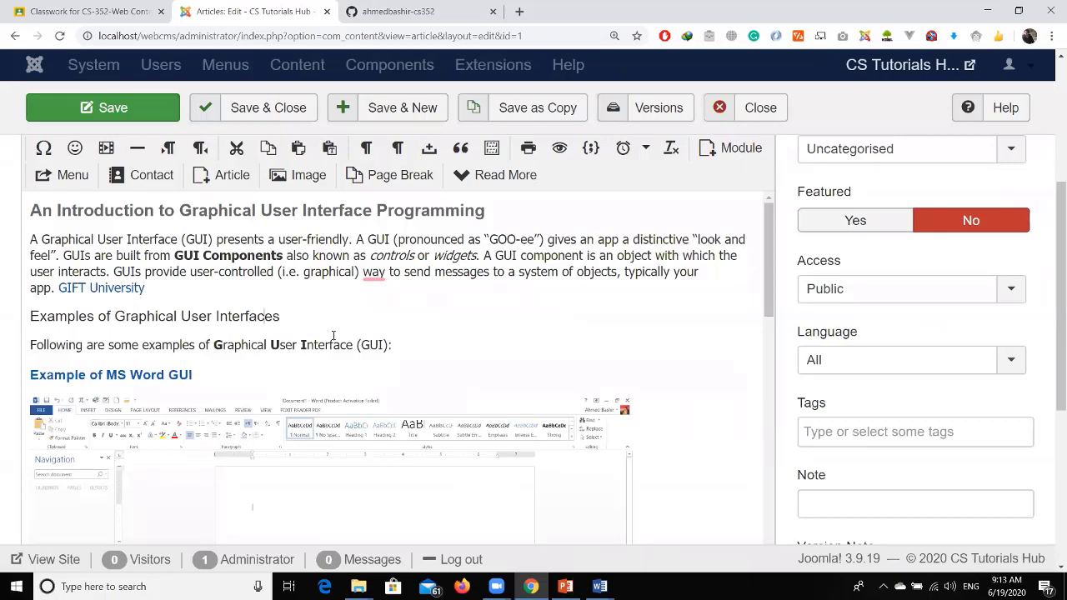
pyautogui.hotkey('ctrl', '0')
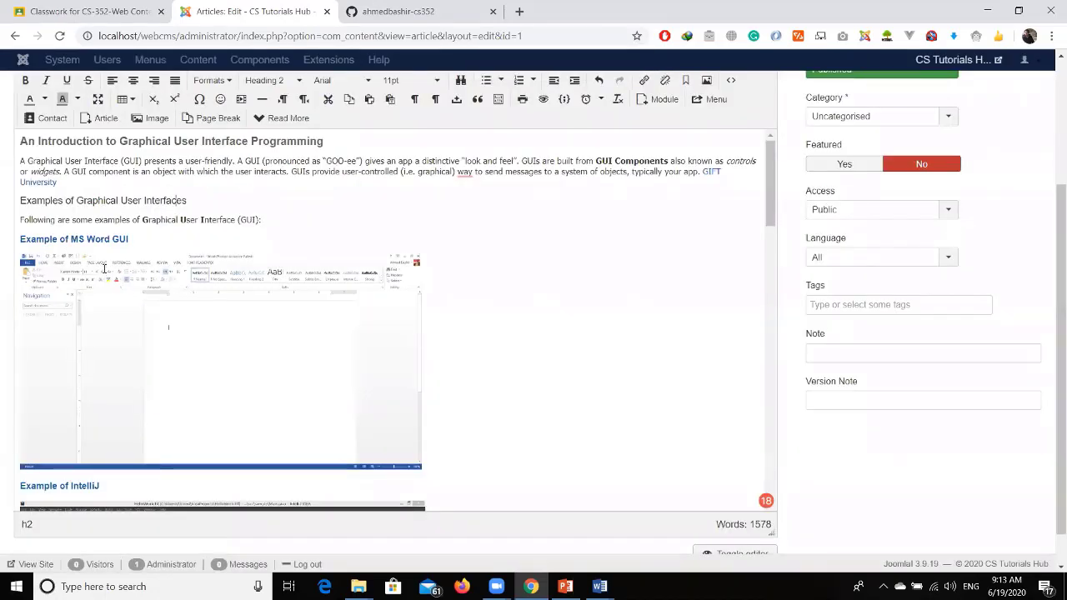
pyautogui.scroll(-15, 103, 266)
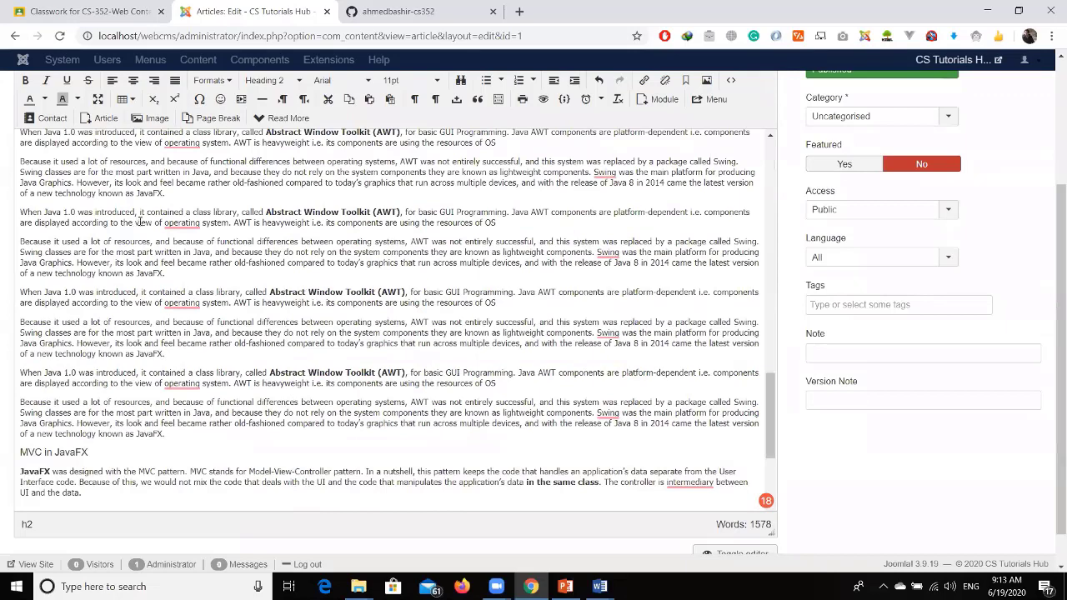
pyautogui.scroll(-1, 650, 450)
pyautogui.scroll(5, 691, 448)
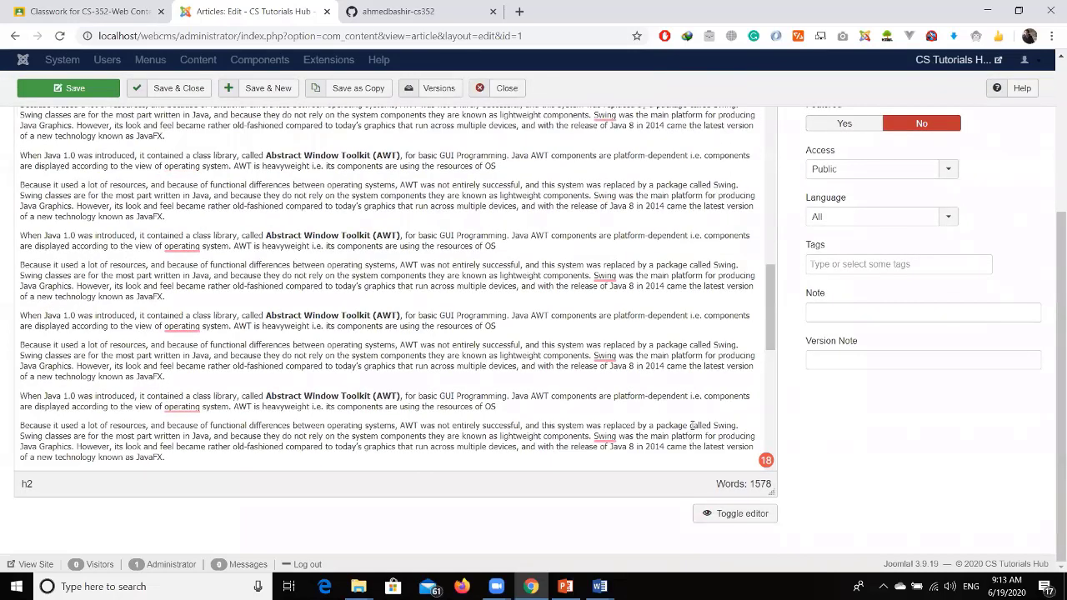
pyautogui.scroll(10, 696, 250)
pyautogui.scroll(-10, 701, 296)
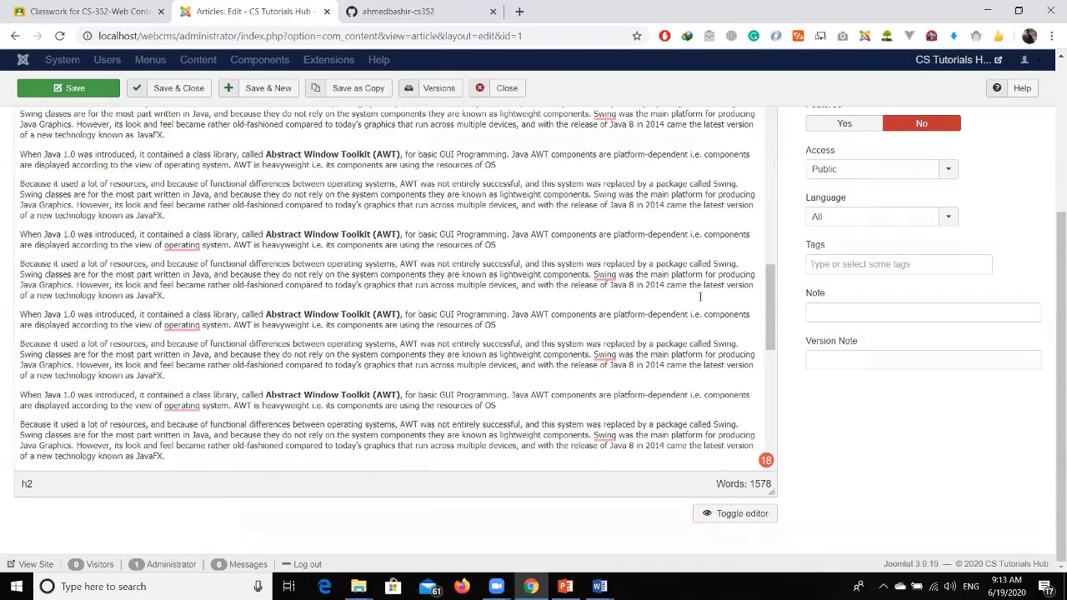
pyautogui.scroll(-5, 701, 296)
pyautogui.scroll(10, 112, 340)
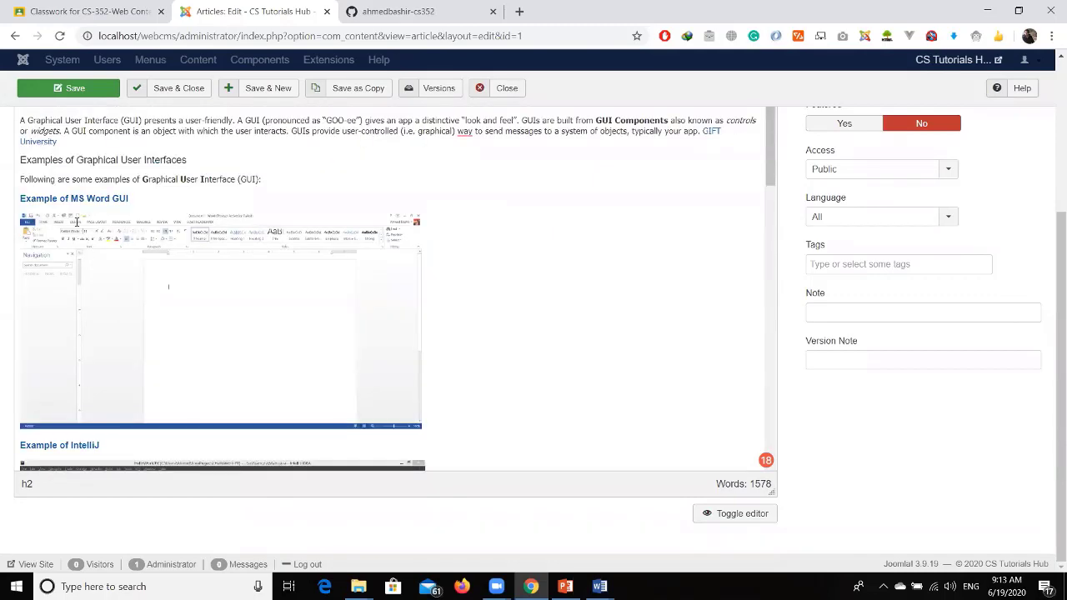
pyautogui.hotkey('ctrl', '+')
pyautogui.scroll(5, 83, 214)
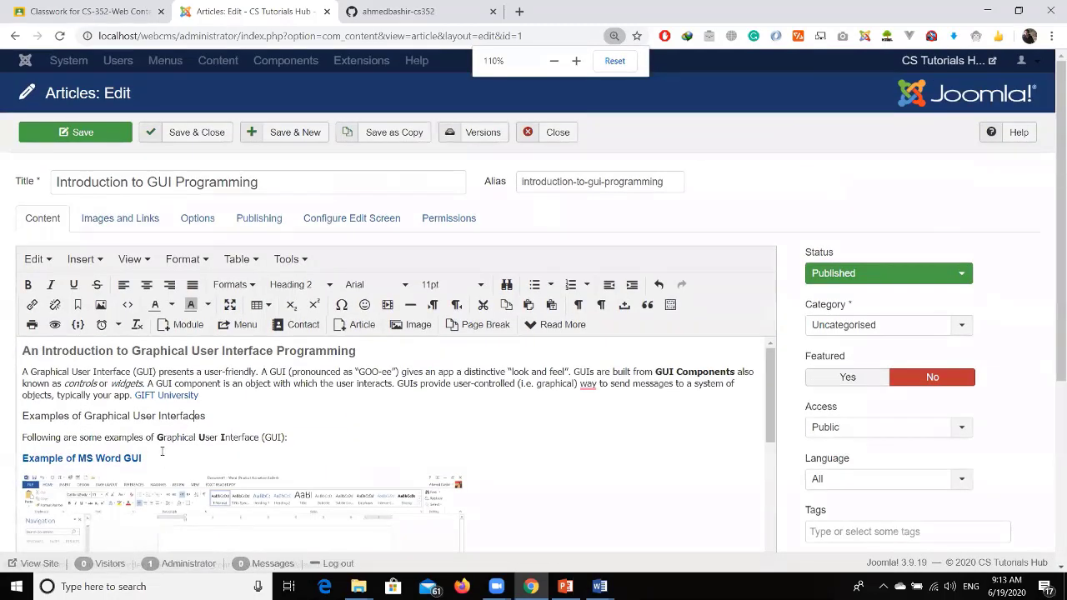
pyautogui.click(225, 396)
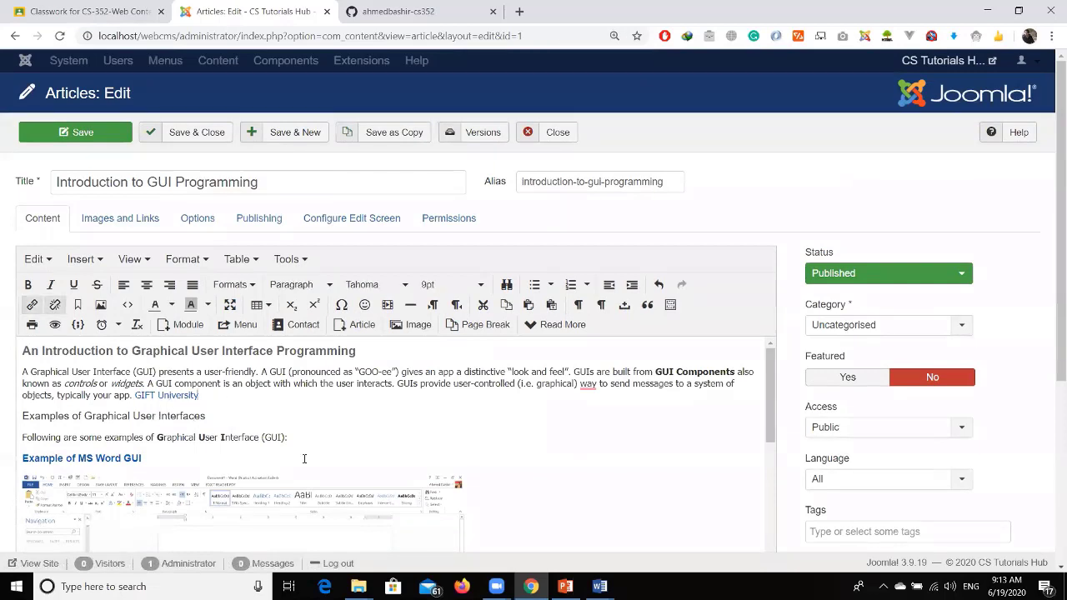
# - Add the anchor 'guiexamples' to the Examples of Graphical User Interfaces heading
pyautogui.press('Return')
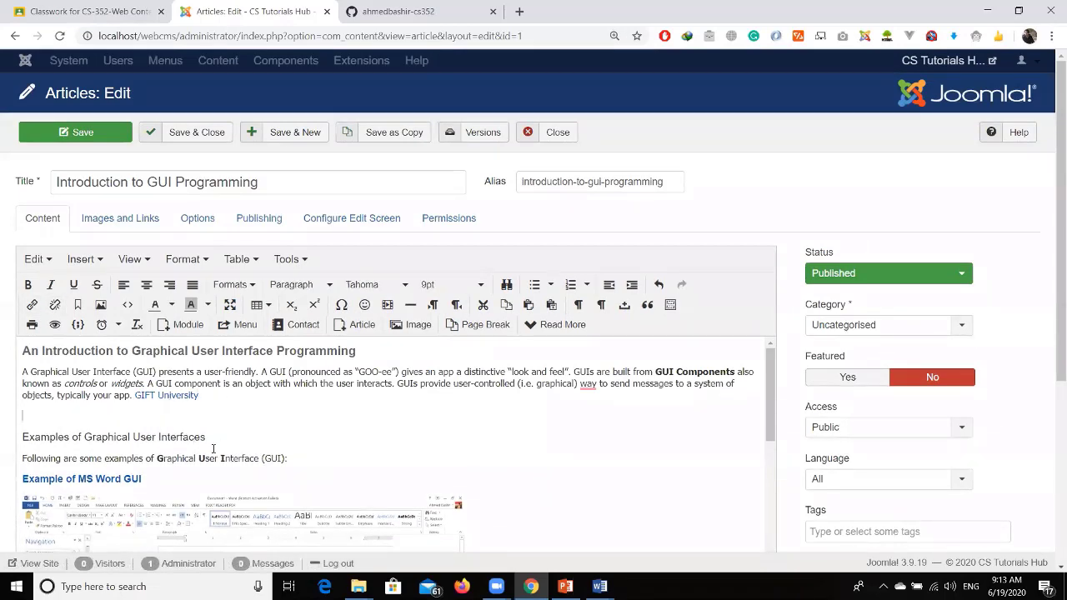
pyautogui.hotkey('ctrl', '+')
pyautogui.hotkey('ctrl', '+')
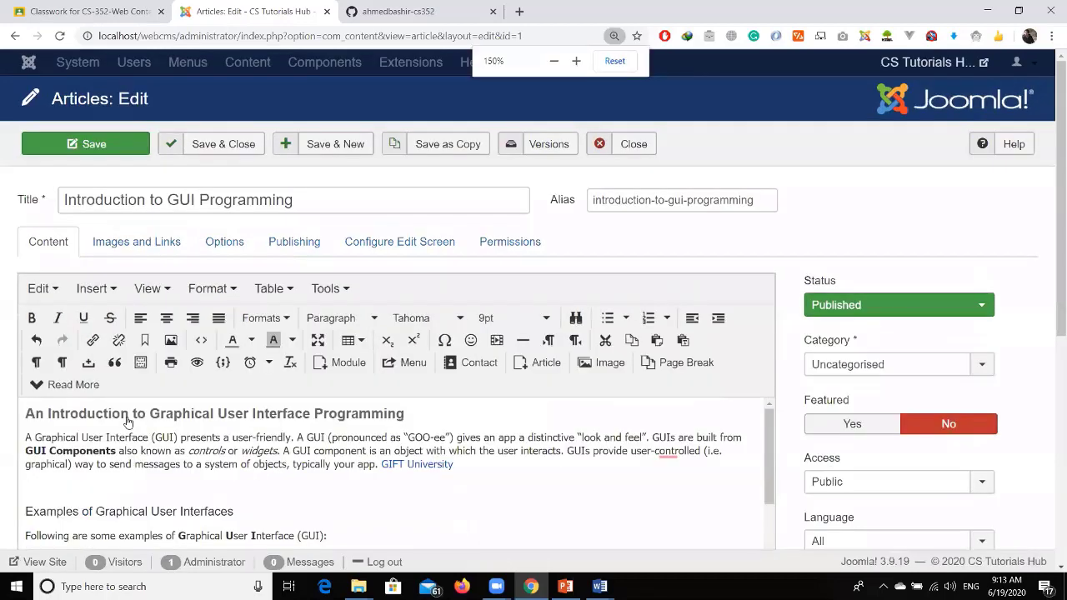
pyautogui.scroll(-5, 126, 417)
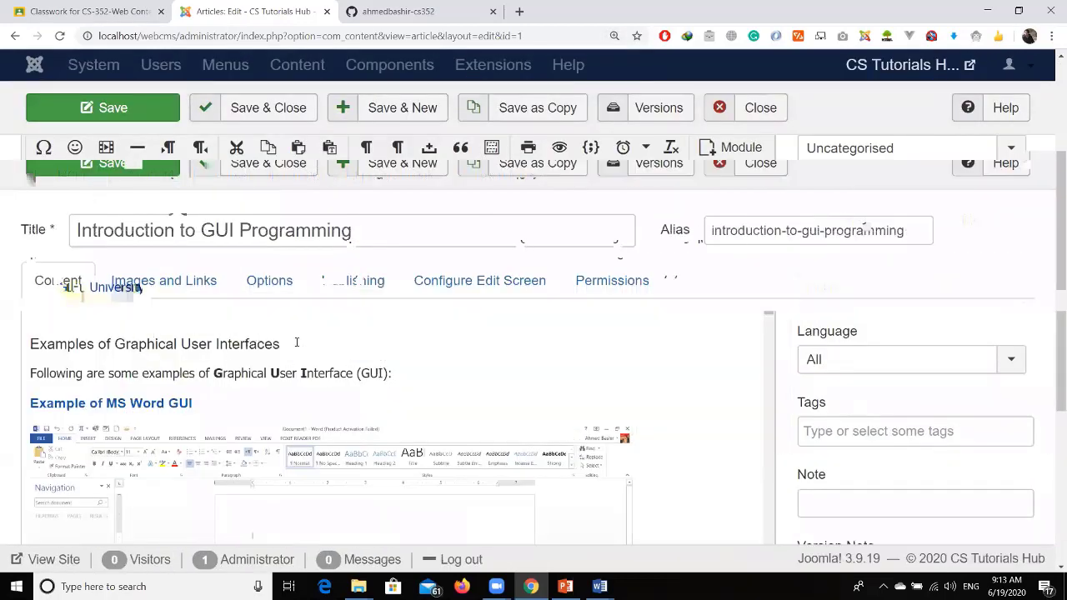
pyautogui.moveTo(285, 342); pyautogui.dragTo(34, 340)
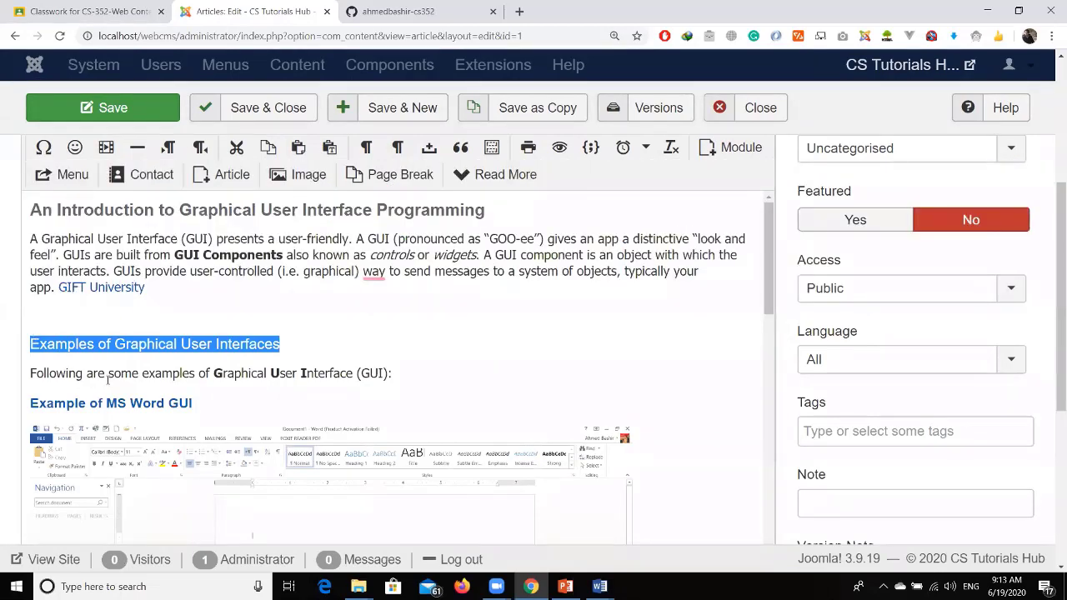
pyautogui.scroll(1, 109, 380)
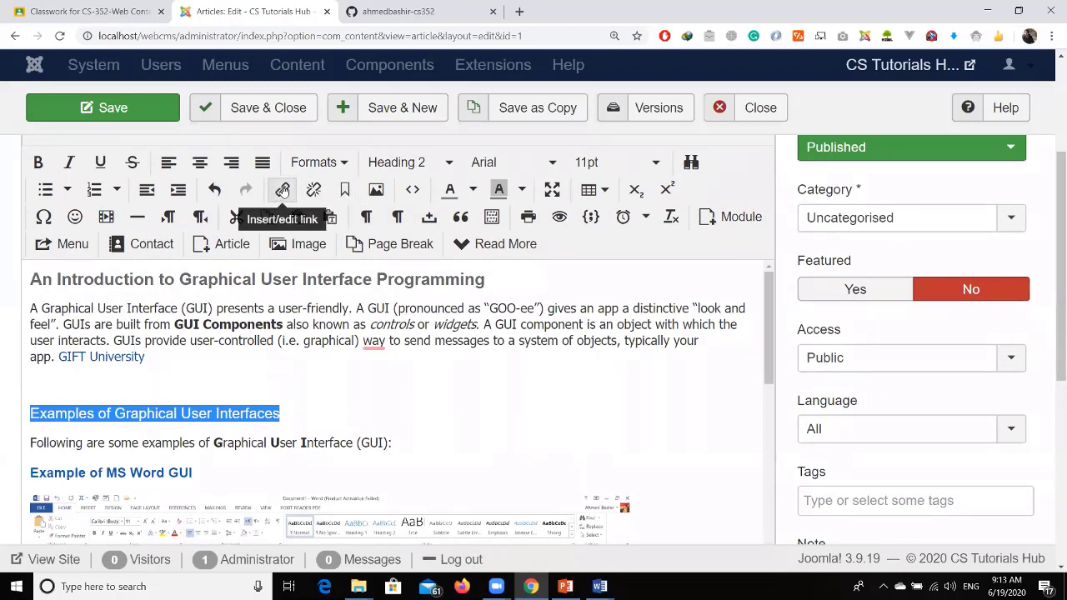
pyautogui.click(344, 192)
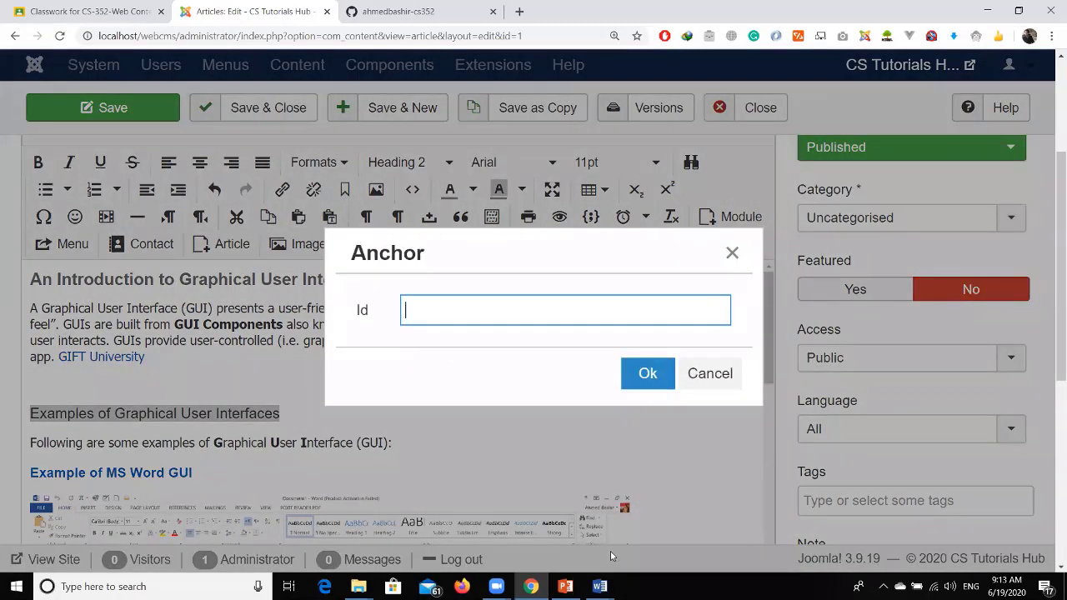
pyautogui.write('guiexamples')
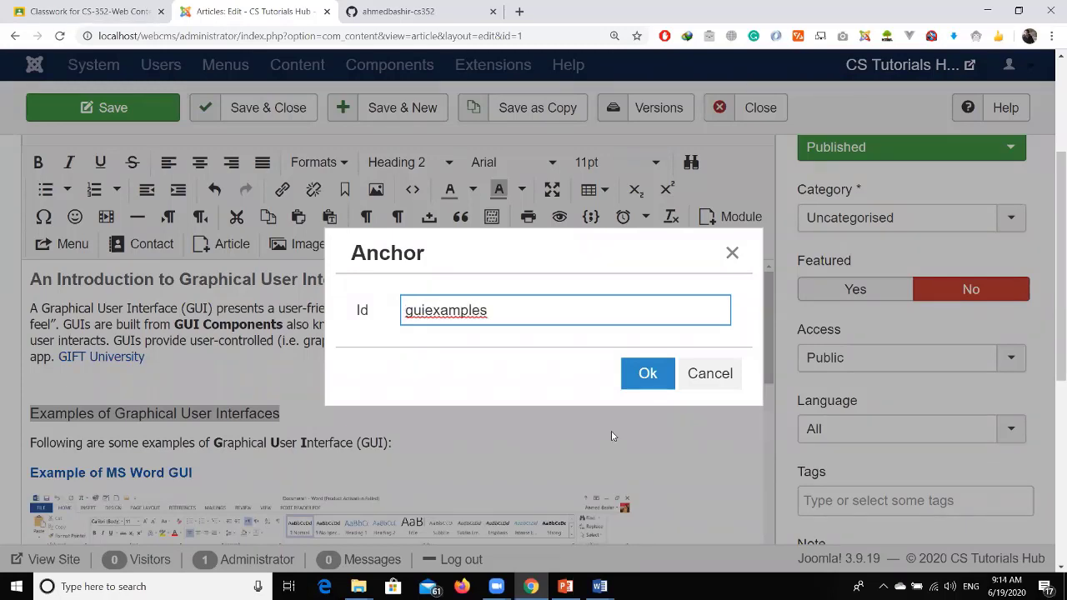
pyautogui.click(639, 381)
# - Add the anchor 'guihistory' to the History of GUI in Java heading
pyautogui.scroll(-6, 135, 395)
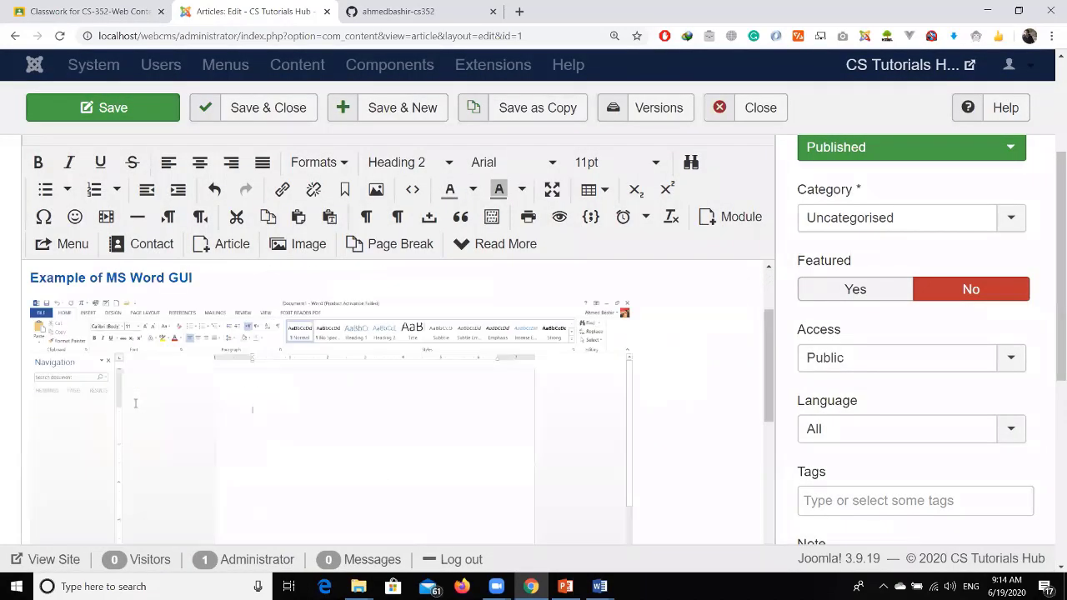
pyautogui.scroll(-8, 135, 396)
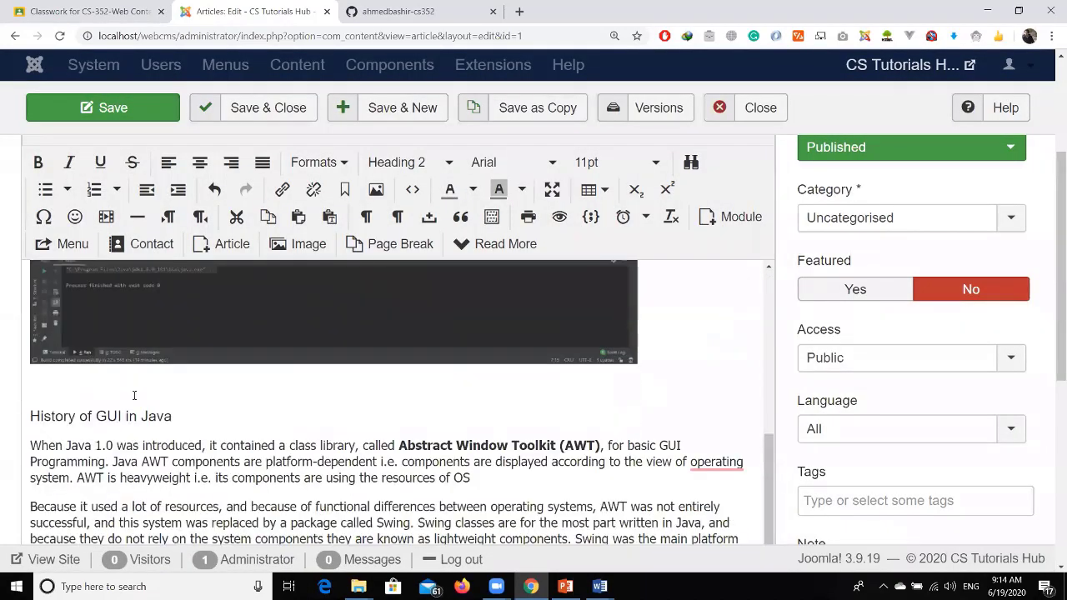
pyautogui.scroll(3, 133, 392)
pyautogui.moveTo(172, 410); pyautogui.dragTo(30, 410)
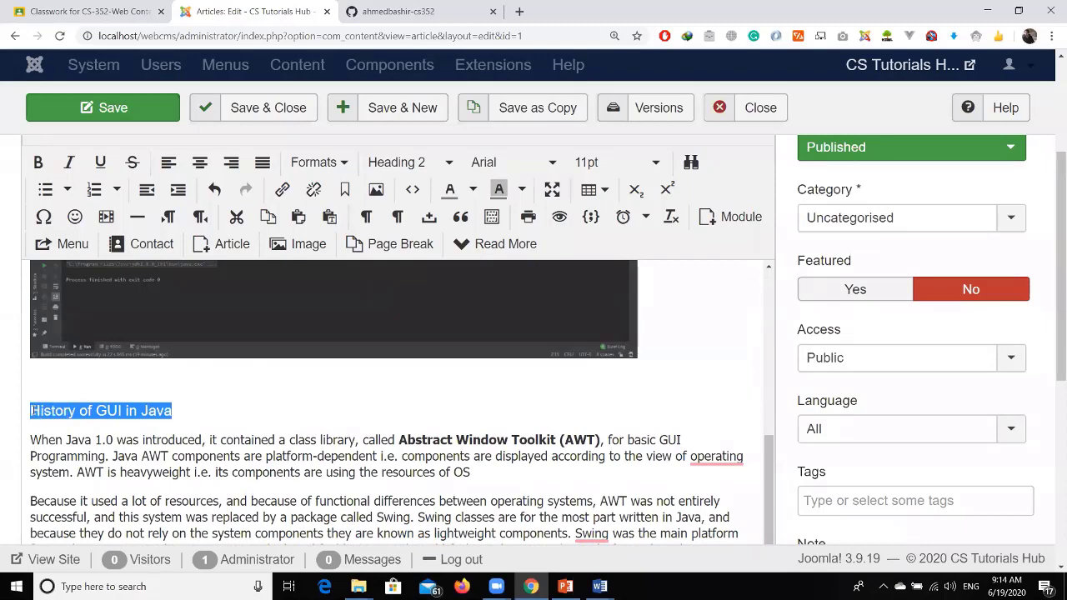
pyautogui.click(347, 189)
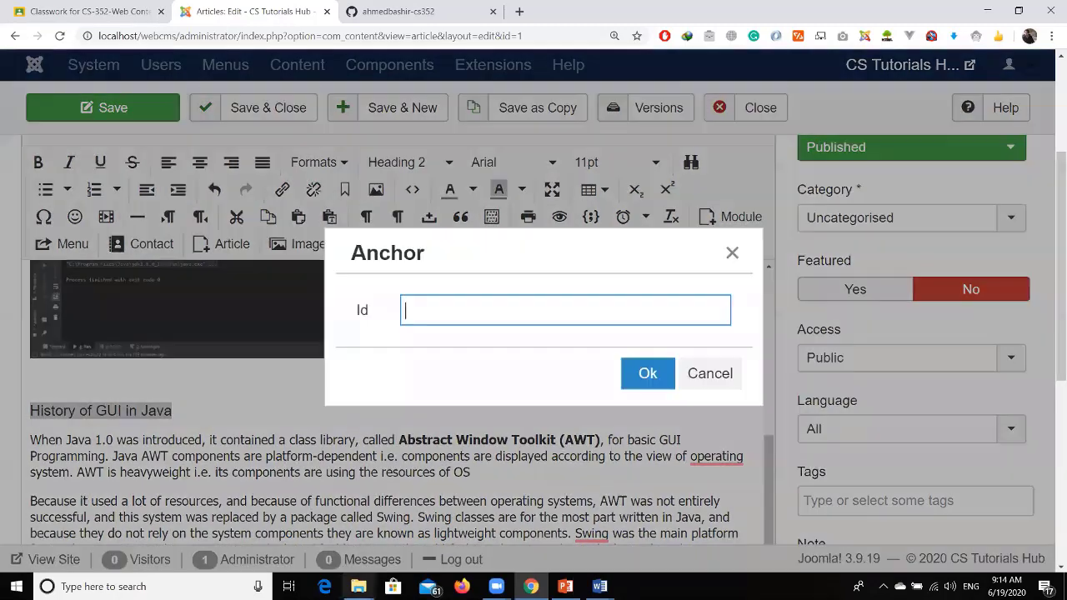
pyautogui.write('guihistory')
pyautogui.click(648, 374)
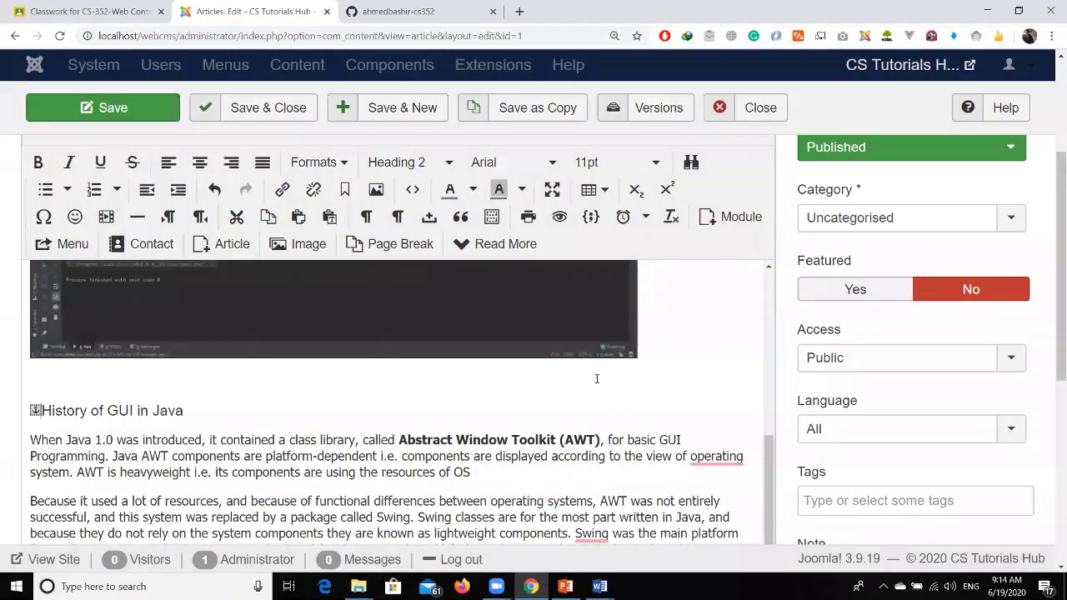
# - Add the anchor 'mvc' to the MVC in JavaFX heading
pyautogui.scroll(-5, 250, 380)
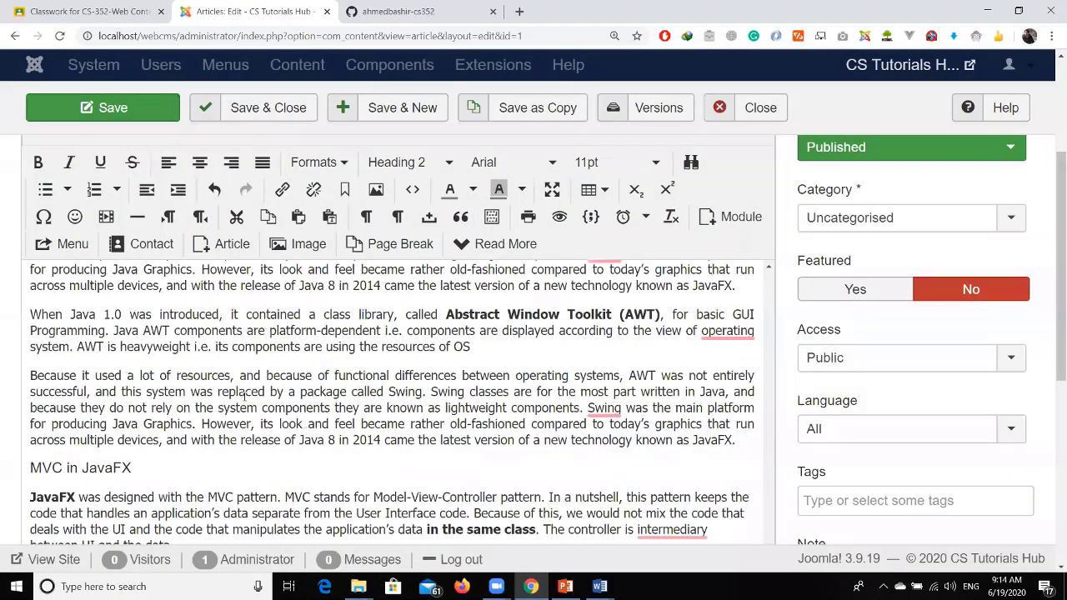
pyautogui.scroll(-1, 171, 462)
pyautogui.moveTo(135, 436); pyautogui.dragTo(29, 436)
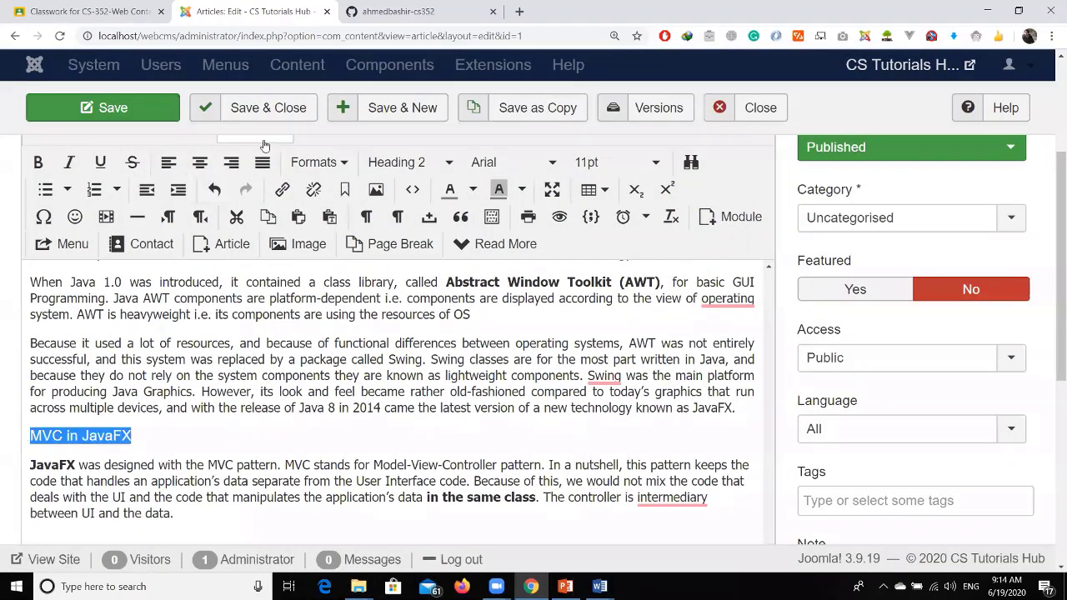
pyautogui.click(347, 190)
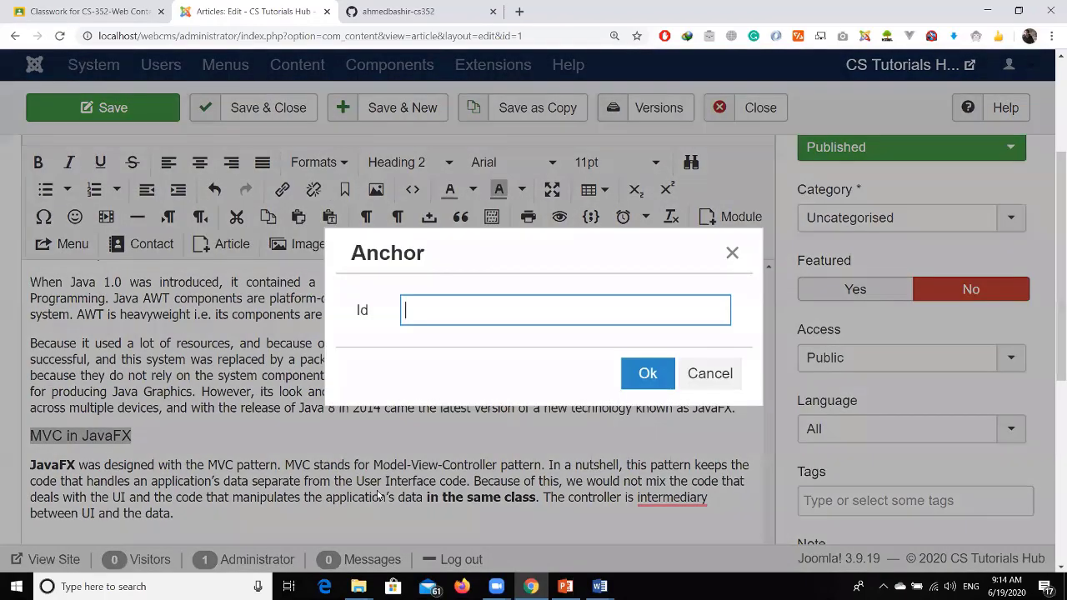
pyautogui.write('mvc')
pyautogui.press('Return')
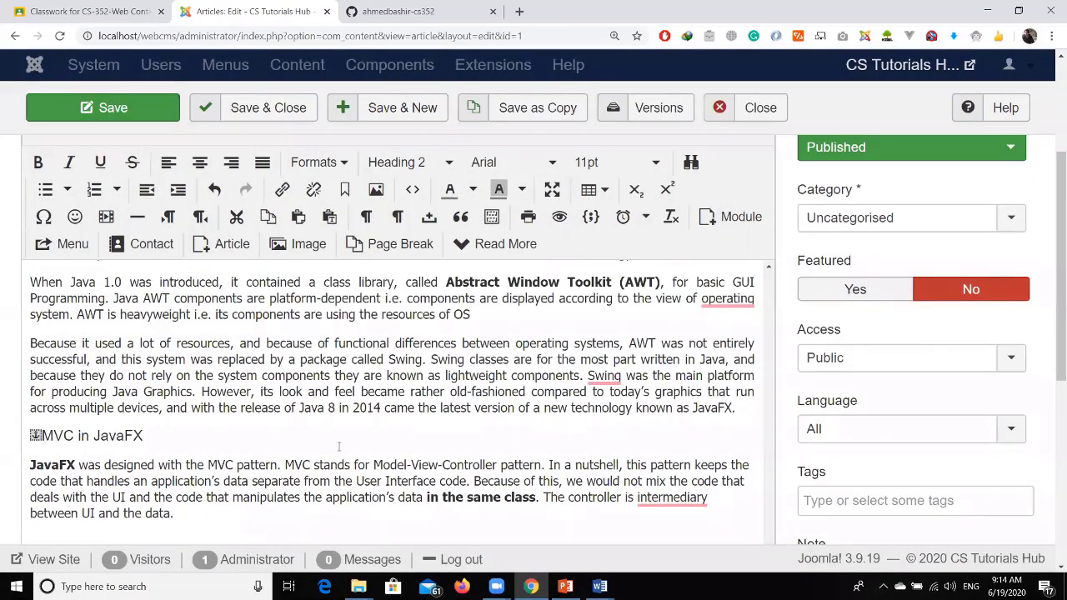
pyautogui.scroll(15, 339, 448)
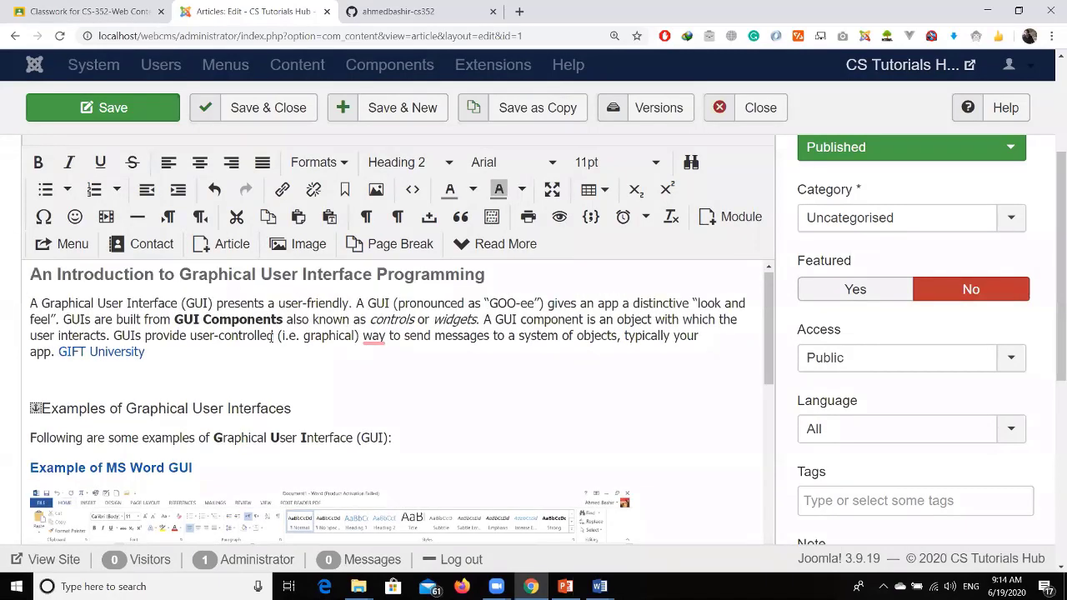
# - Add the line 'In this article, we will go through the following :' below the intro paragraph
pyautogui.click(150, 352)
pyautogui.press('Return')
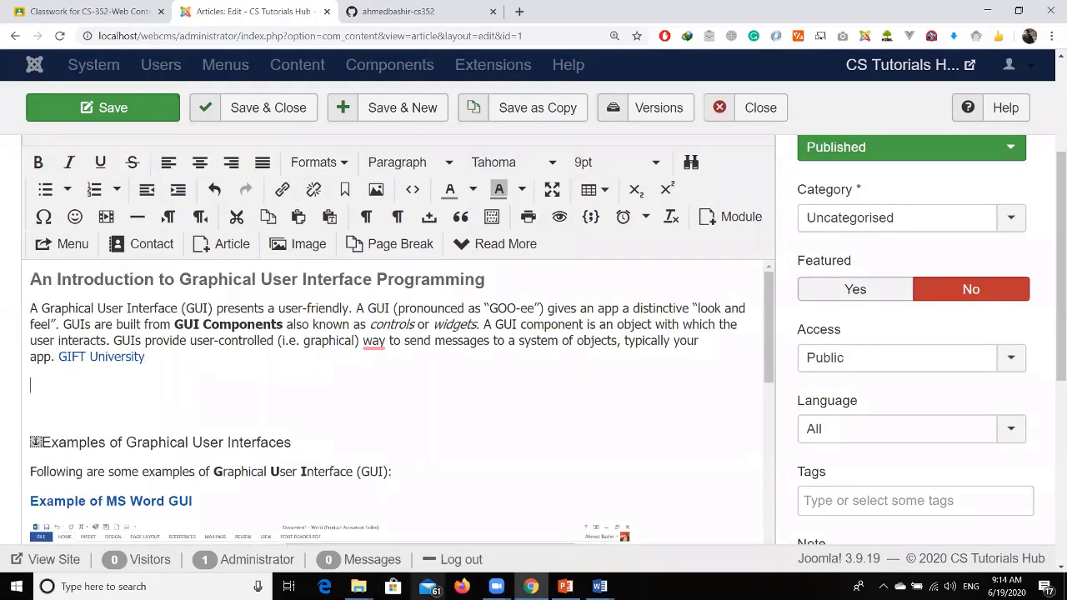
pyautogui.write('In')
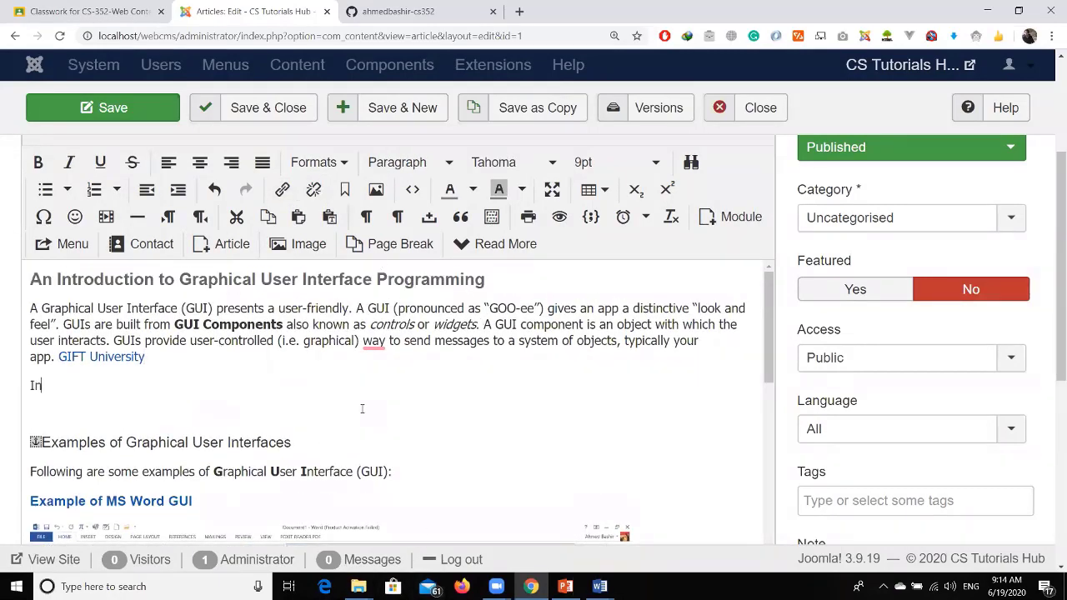
pyautogui.write(' this article, we will')
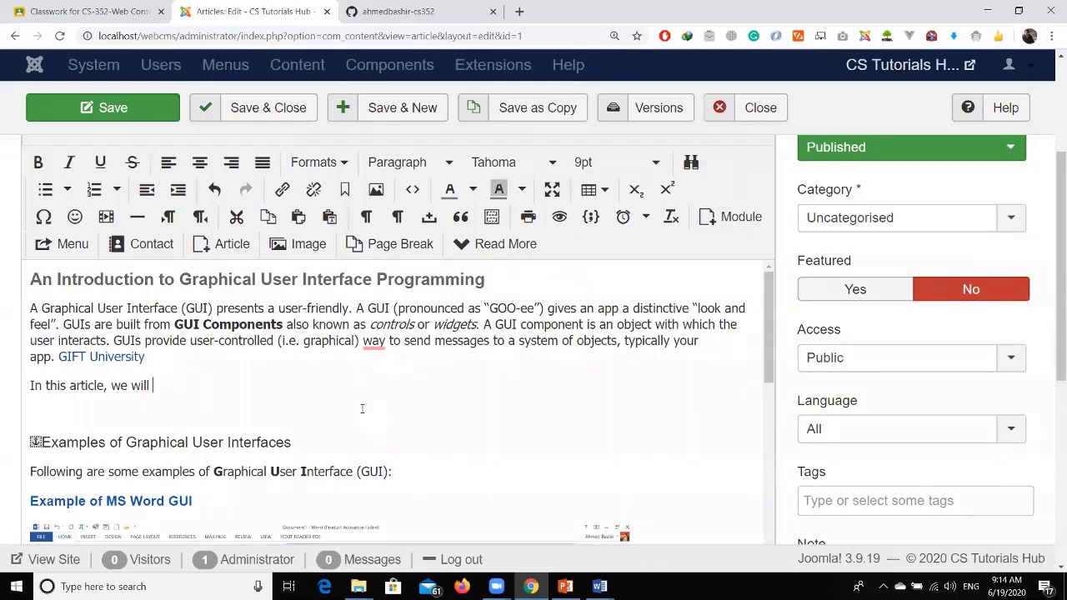
pyautogui.write(' go through the fol')
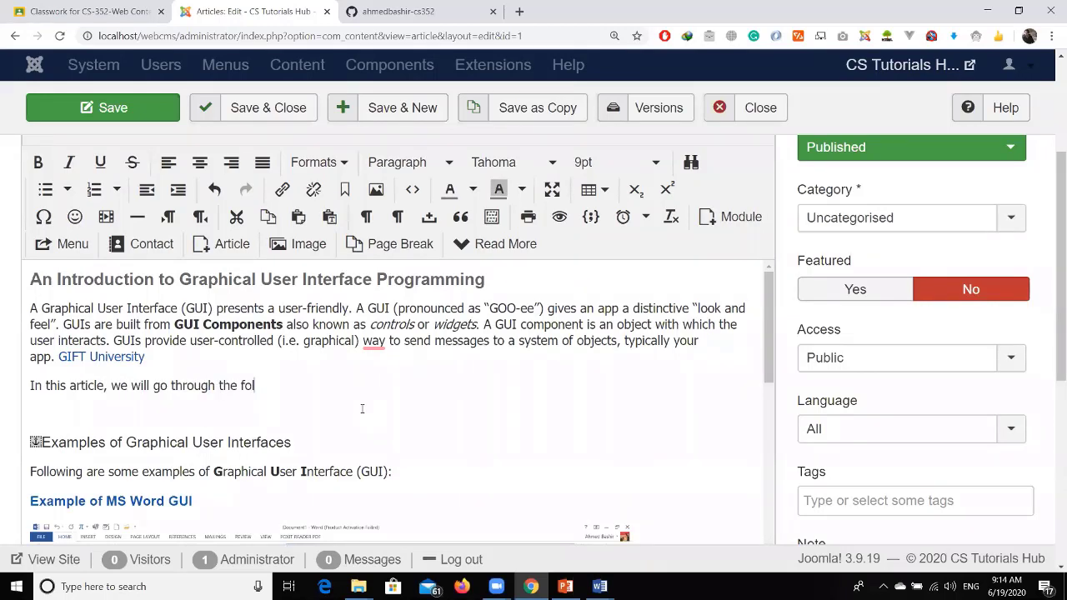
pyautogui.write('lowing :')
pyautogui.press('Return')
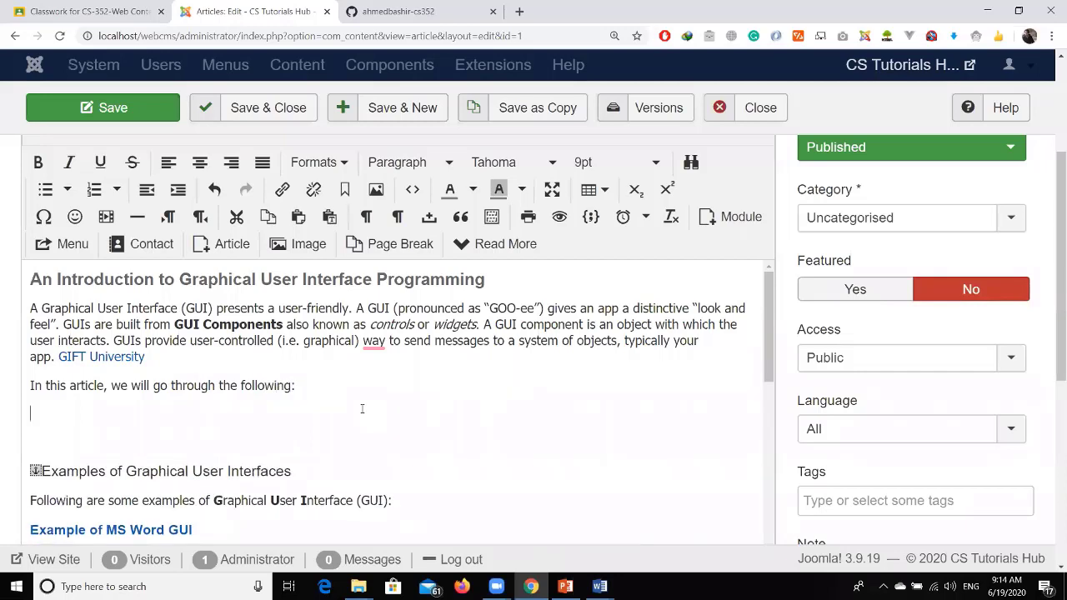
# - Create a numbered list: GUI Examples, History of GUI in Java, MVC Pattern in Java
pyautogui.click(94, 189)
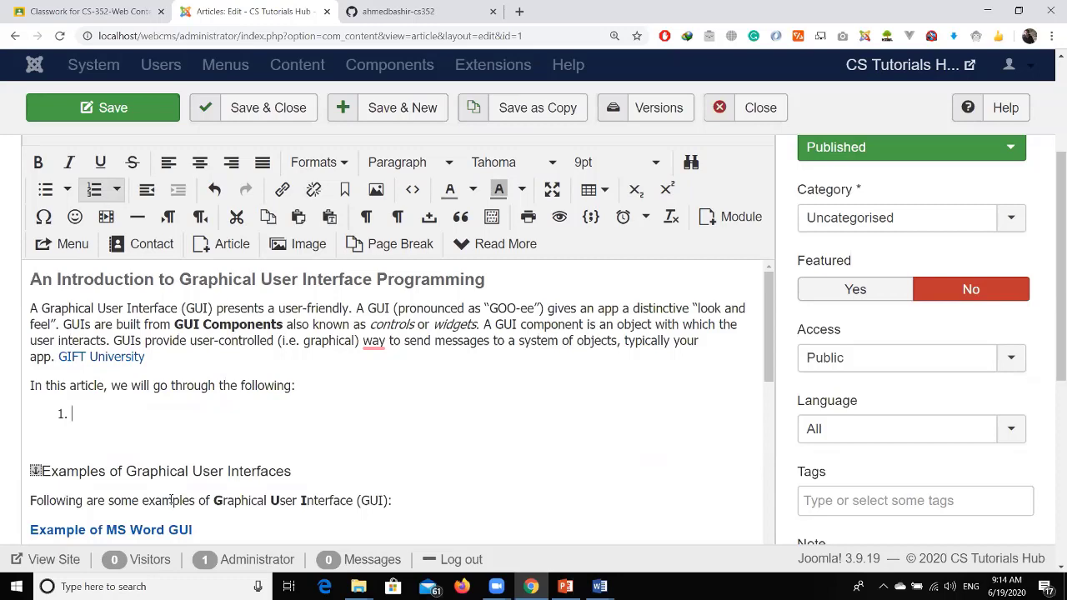
pyautogui.write('GUI Examples')
pyautogui.press('Return')
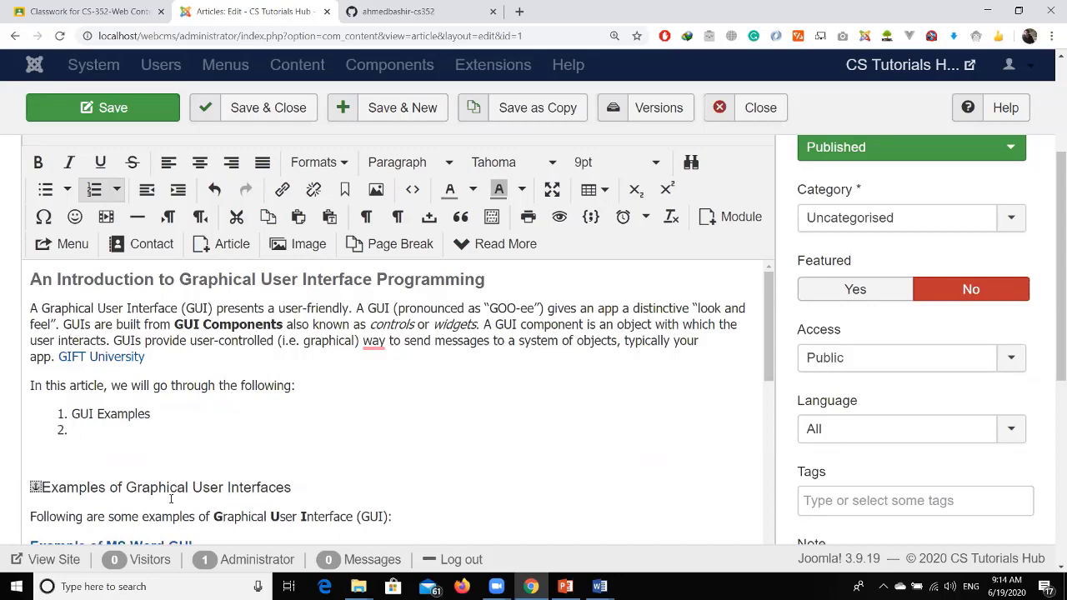
pyautogui.write('History f')
pyautogui.press('BackSpace')
pyautogui.write('of GUI in J')
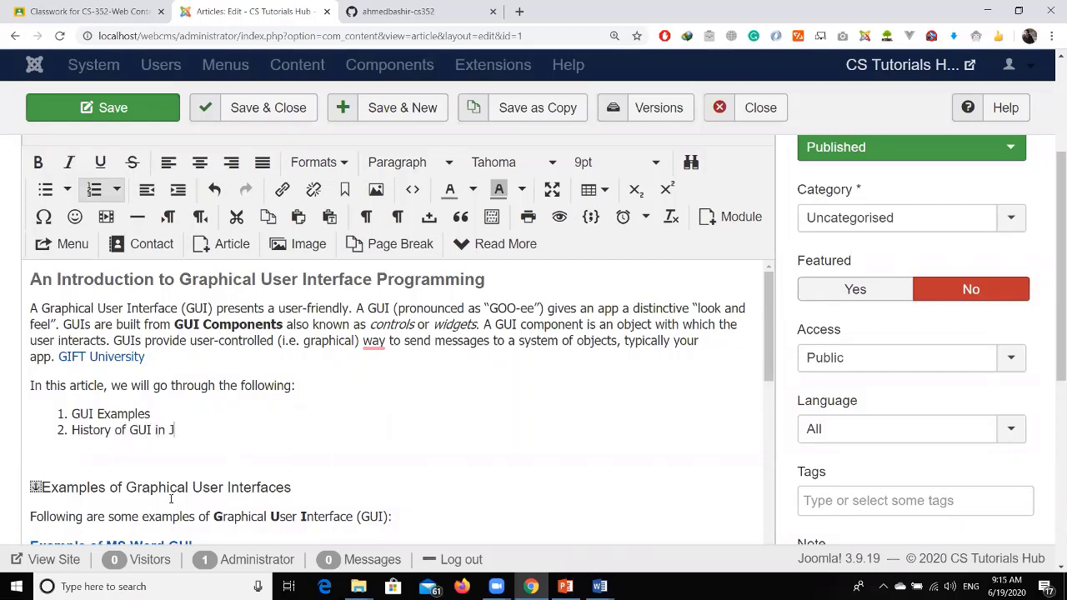
pyautogui.write('ava')
pyautogui.press('Return')
pyautogui.write('MV')
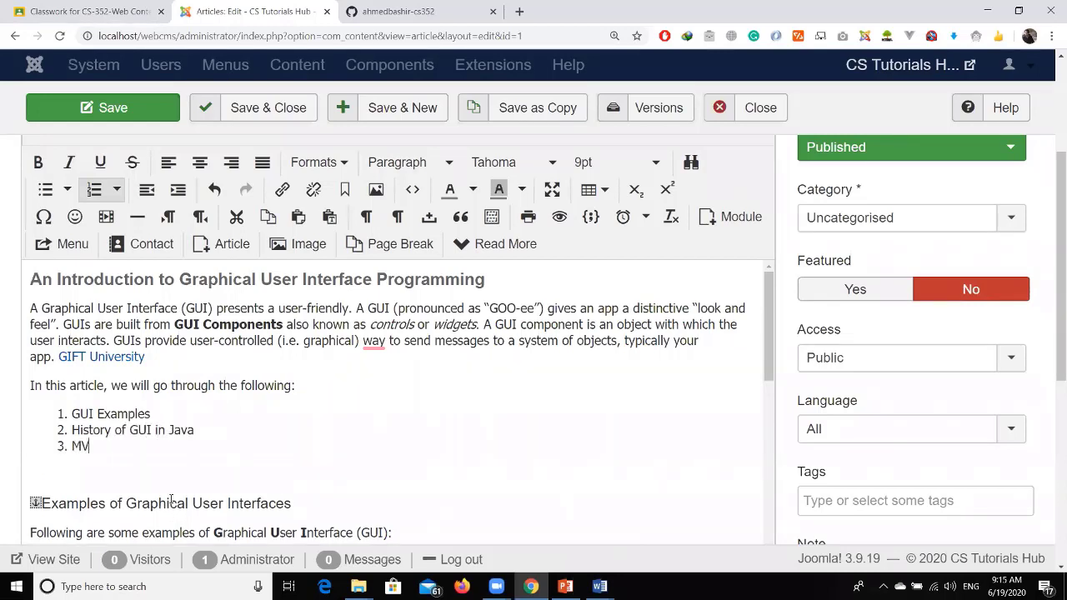
pyautogui.write('C Pattern in Java')
pyautogui.click(92, 408)
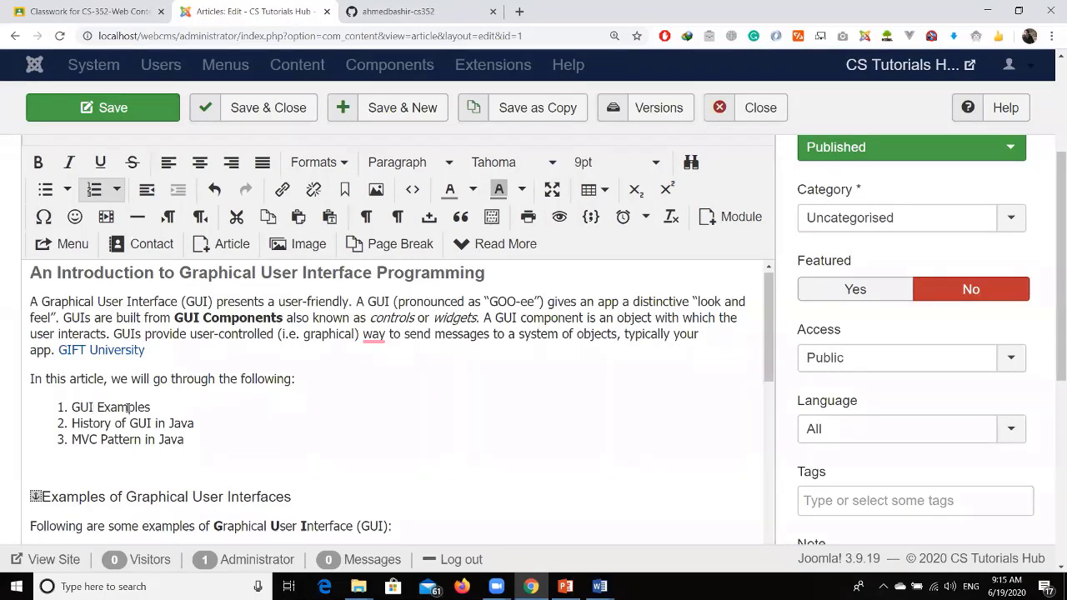
pyautogui.scroll(-1, 117, 339)
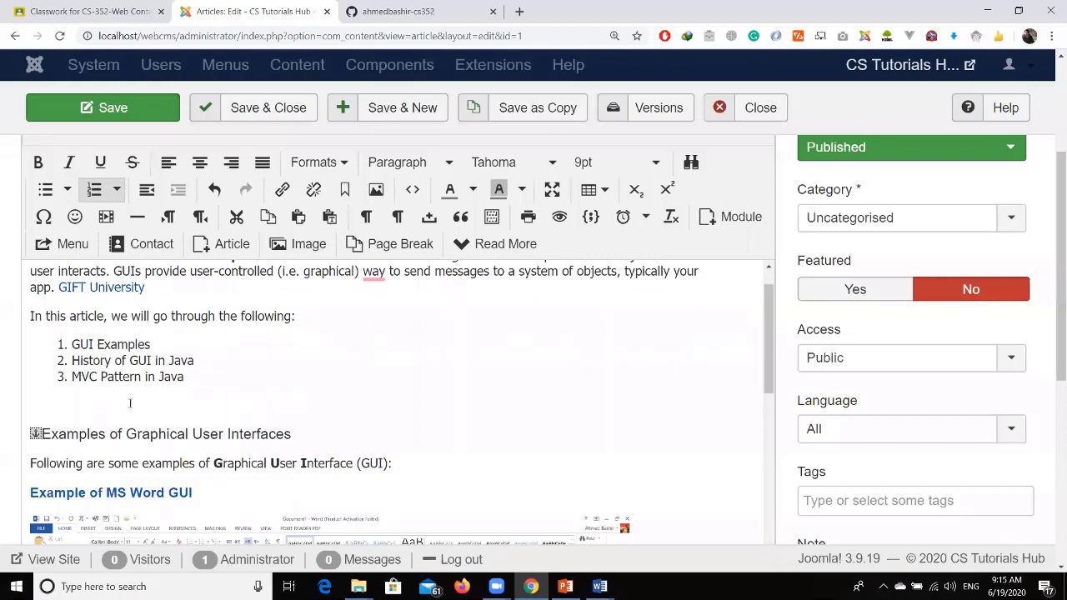
pyautogui.scroll(1, 150, 463)
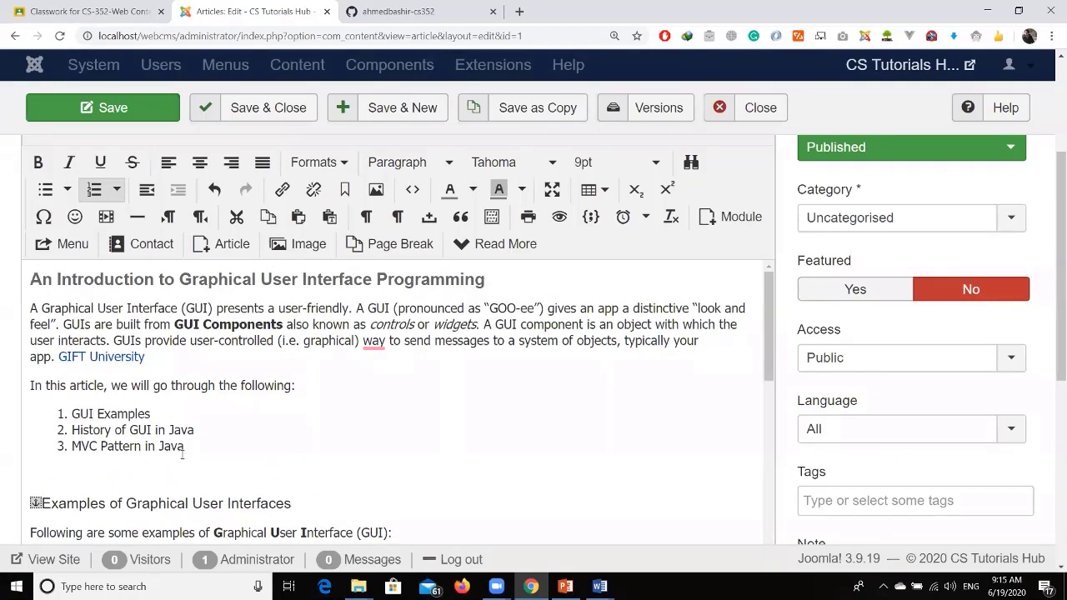
pyautogui.scroll(-1, 189, 434)
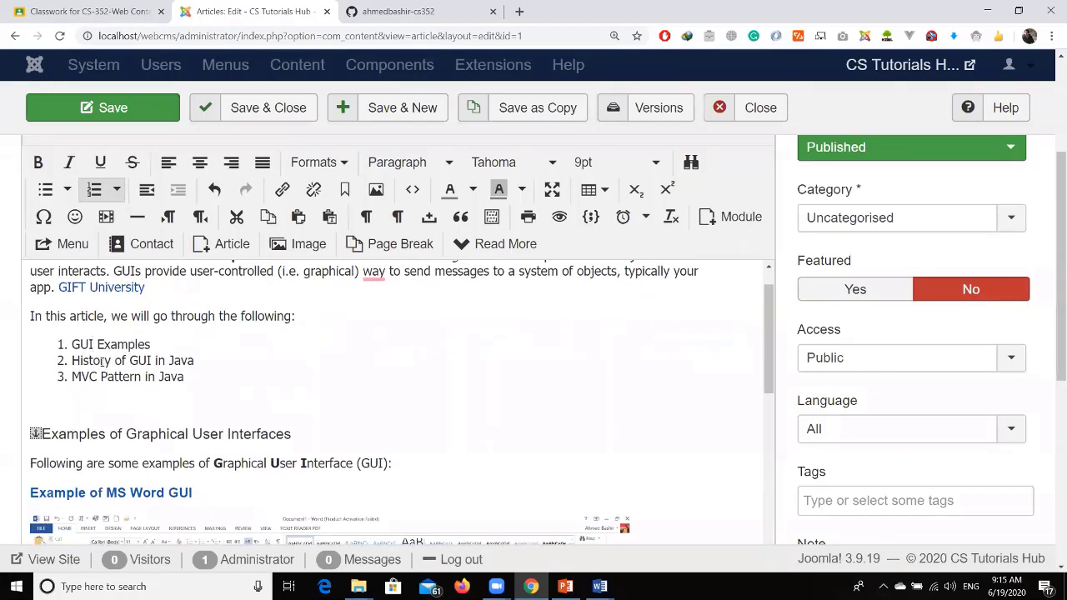
pyautogui.scroll(-1, 200, 369)
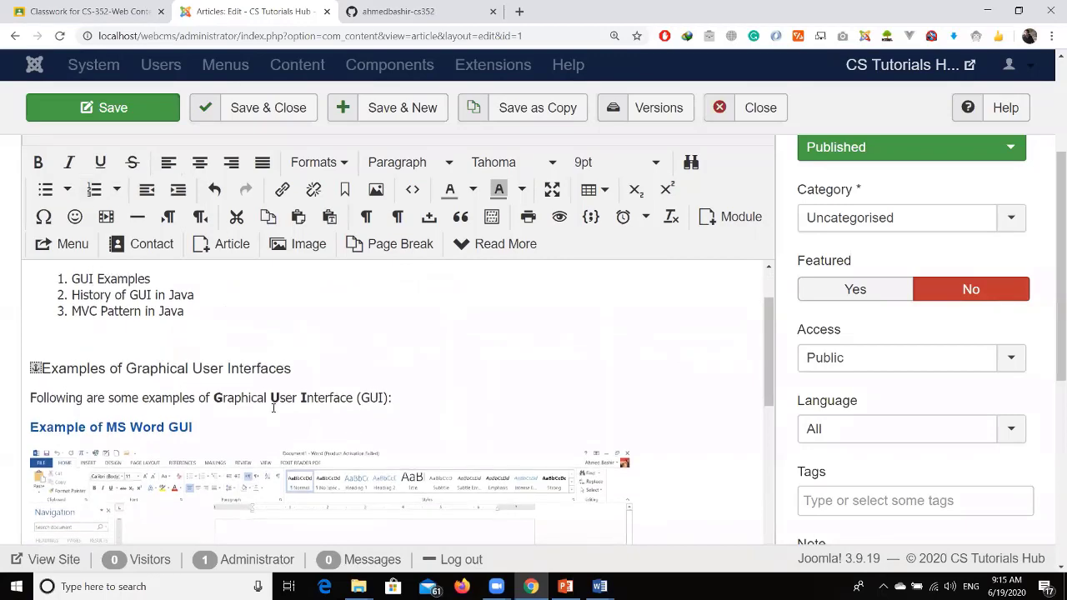
pyautogui.scroll(2, 272, 395)
pyautogui.scroll(-4, 184, 359)
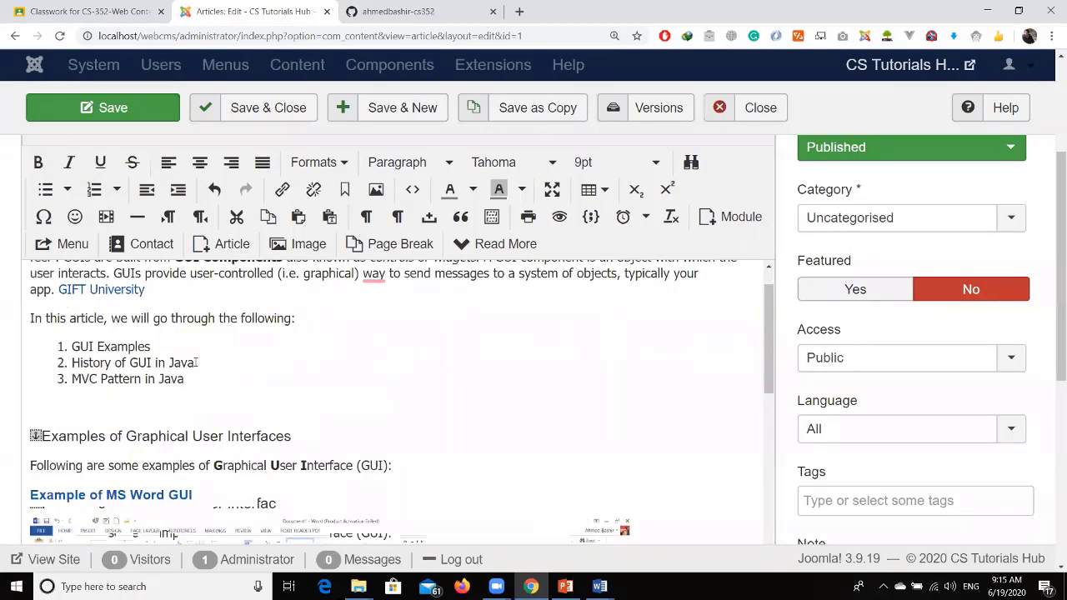
pyautogui.scroll(4, 192, 376)
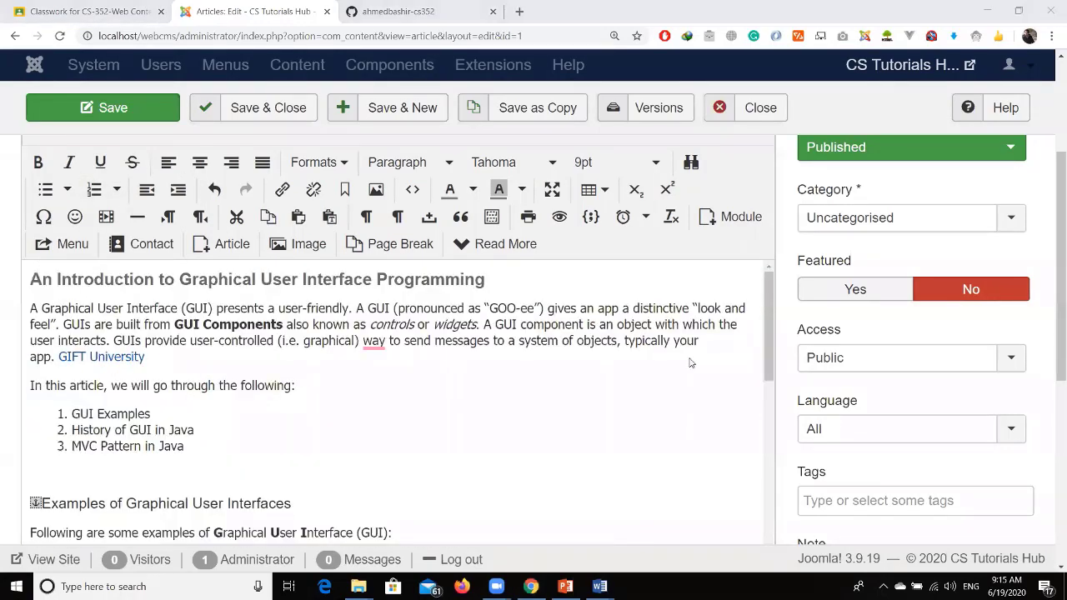
# - Copy the 2(b) getChildren() paragraph from the Word lecture document and return to the Joomla editor
pyautogui.hotkey('alt', 'Tab')
pyautogui.scroll(4, 507, 354)
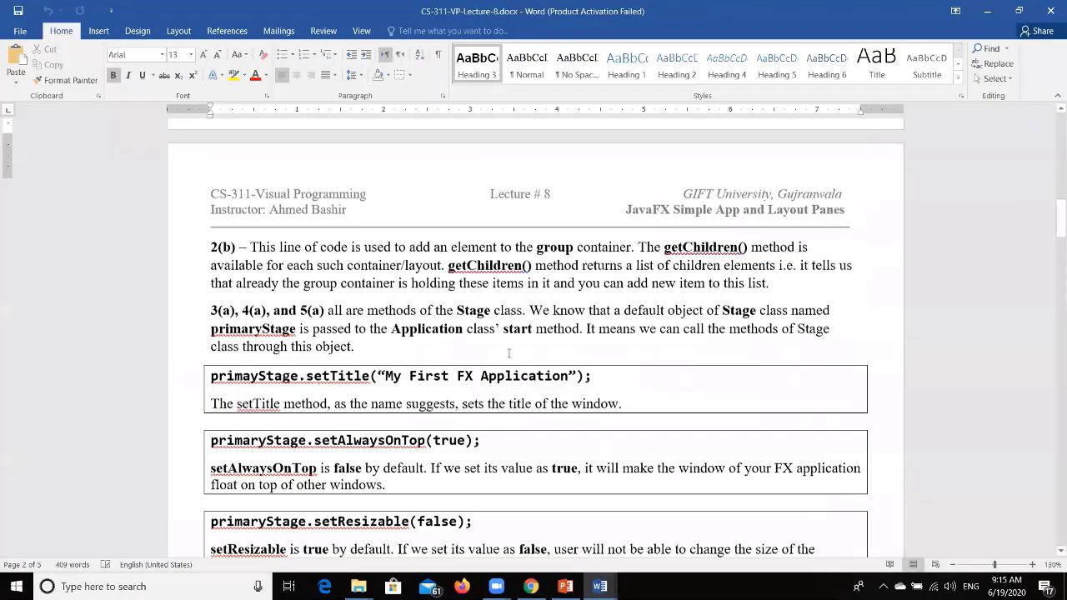
pyautogui.scroll(10, 507, 355)
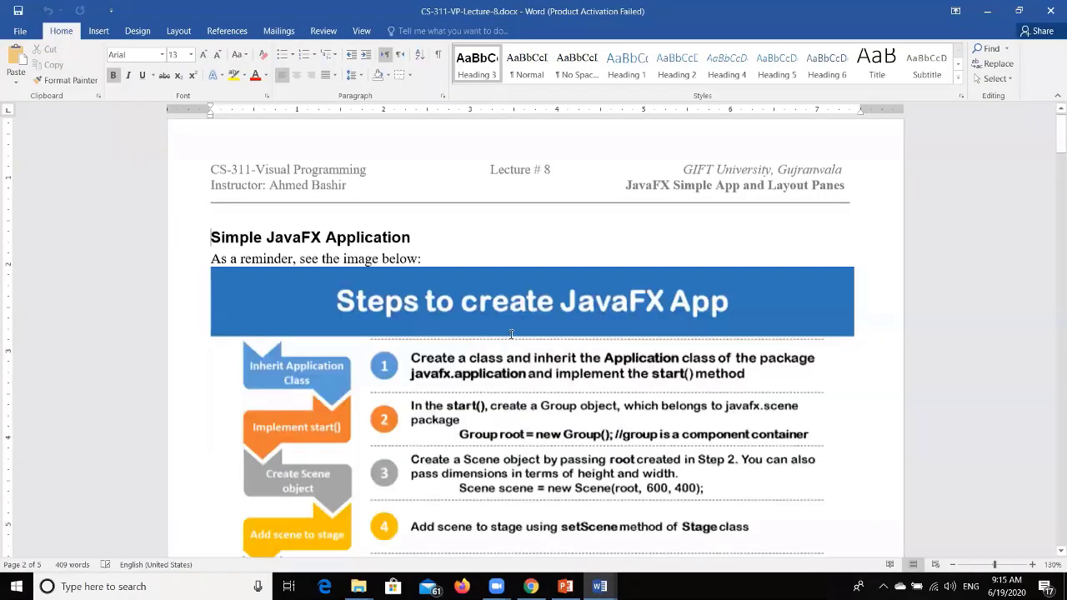
pyautogui.scroll(-12, 511, 334)
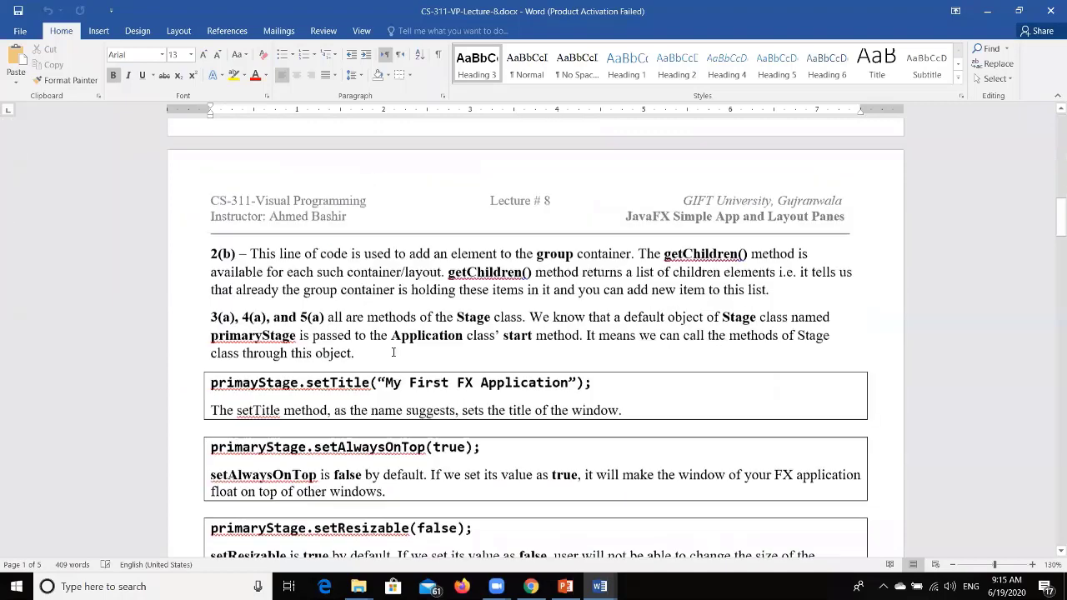
pyautogui.scroll(-2, 394, 352)
pyautogui.scroll(1, 393, 352)
pyautogui.moveTo(250, 208); pyautogui.dragTo(825, 239)
pyautogui.hotkey('ctrl', 'c')
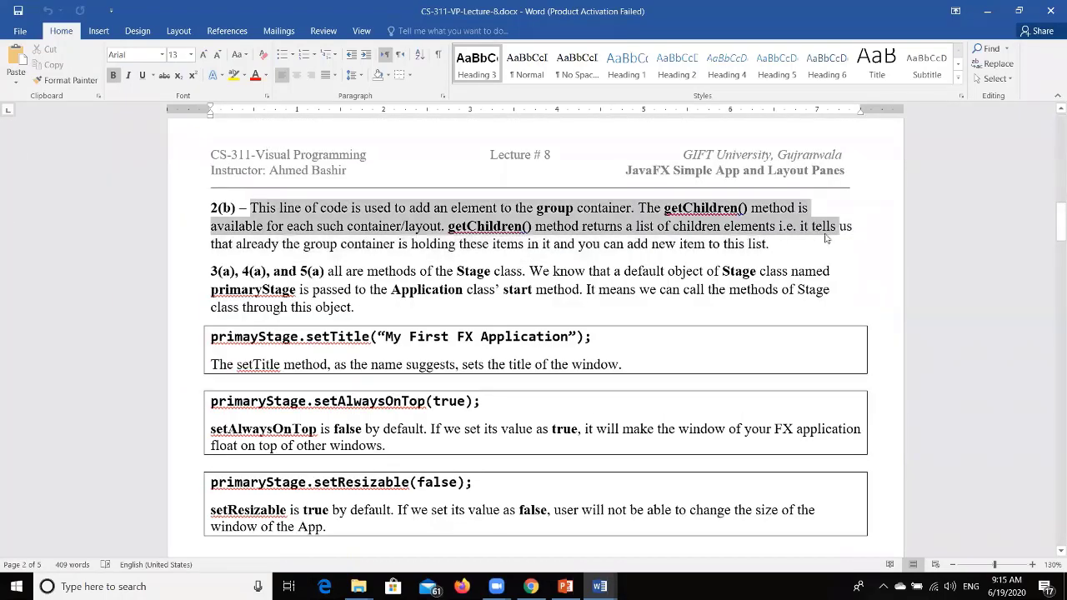
pyautogui.click(379, 298)
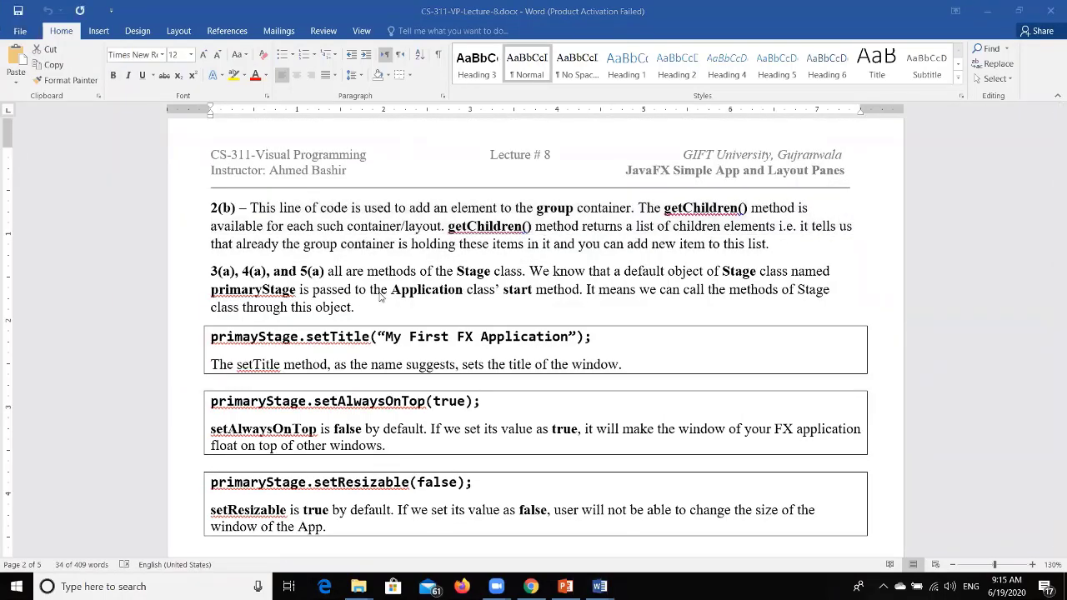
pyautogui.hotkey('alt', 'Tab')
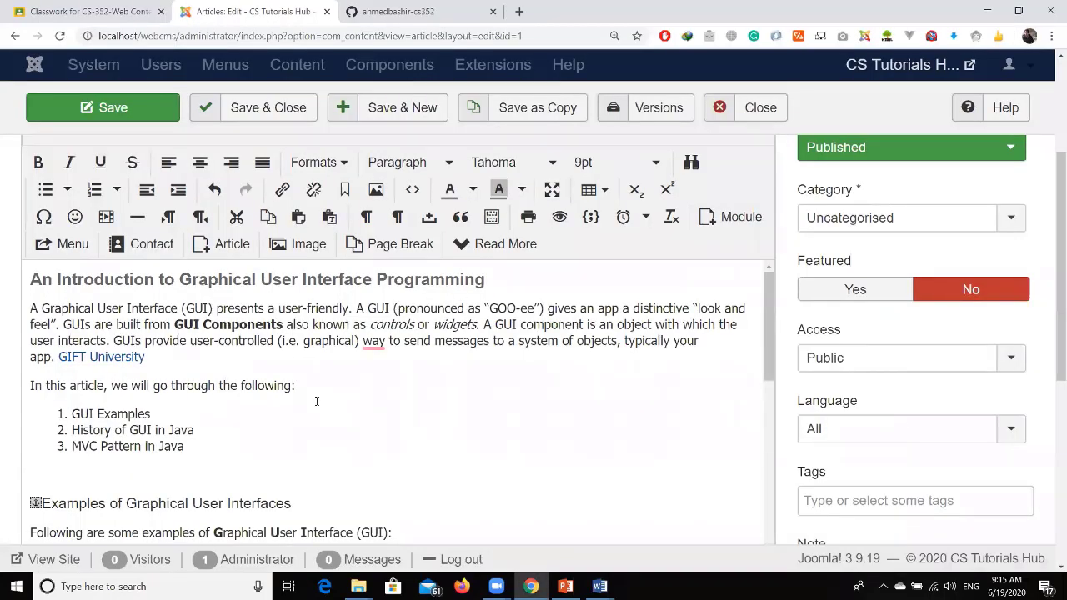
# - Paste three copies of the getChildren() paragraph below the contents list as filler text
pyautogui.hotkey('ctrl', 'v')
pyautogui.hotkey('ctrl', 'v')
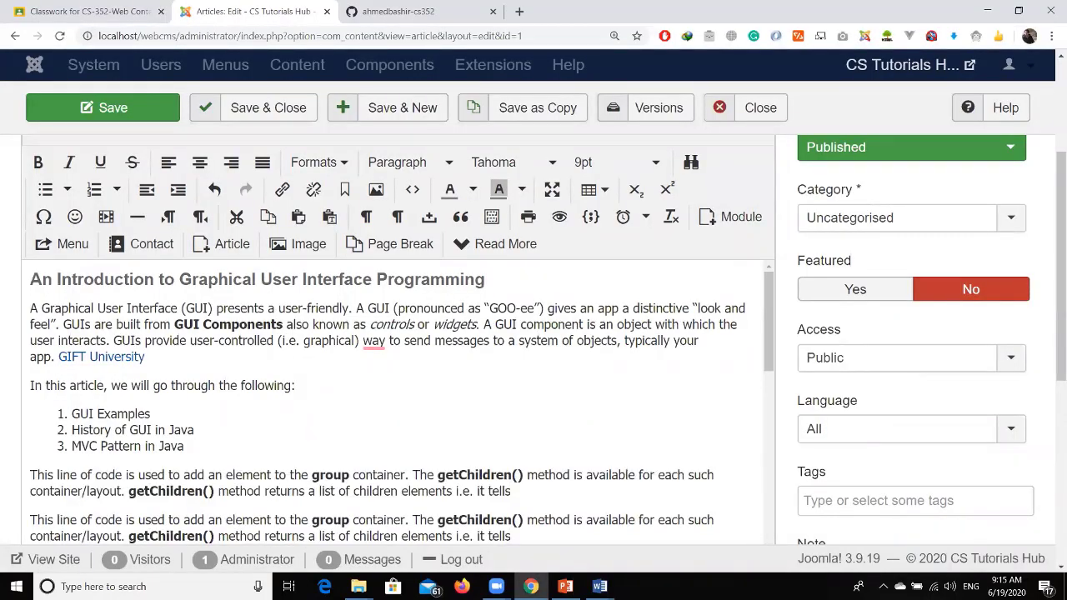
pyautogui.scroll(-8, 373, 392)
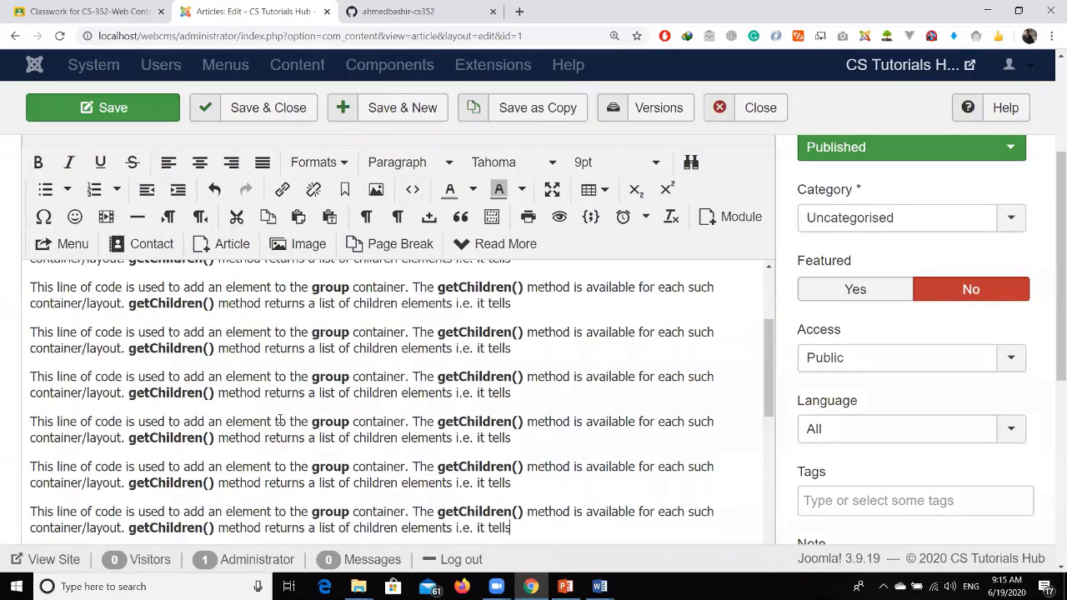
pyautogui.hotkey('ctrl', 'v')
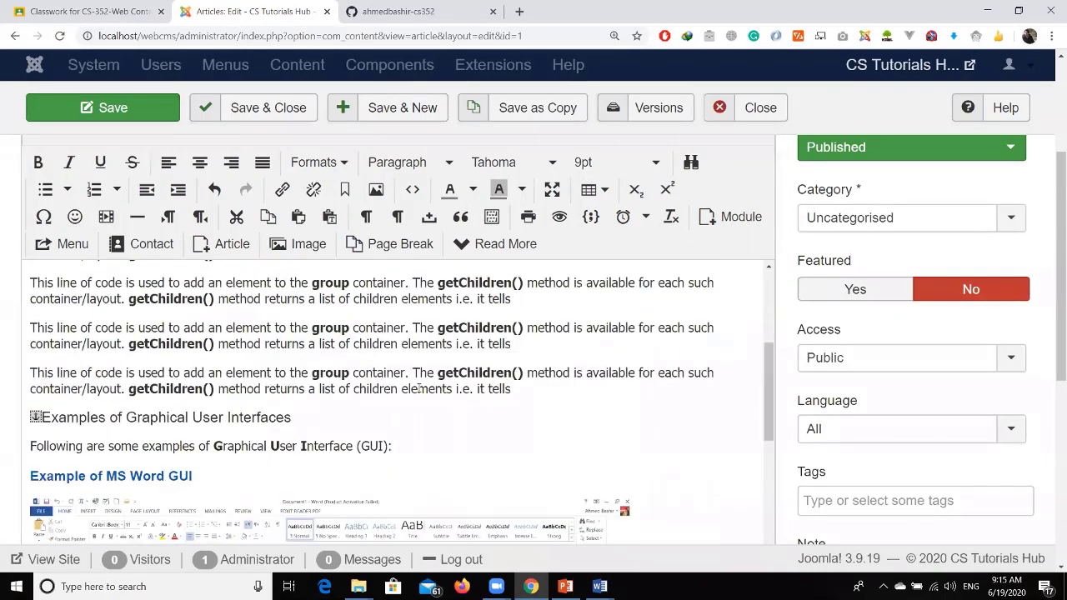
pyautogui.hotkey('ctrl', 'v')
pyautogui.hotkey('ctrl', 'v')
pyautogui.hotkey('ctrl', 'v')
pyautogui.hotkey('ctrl', 'v')
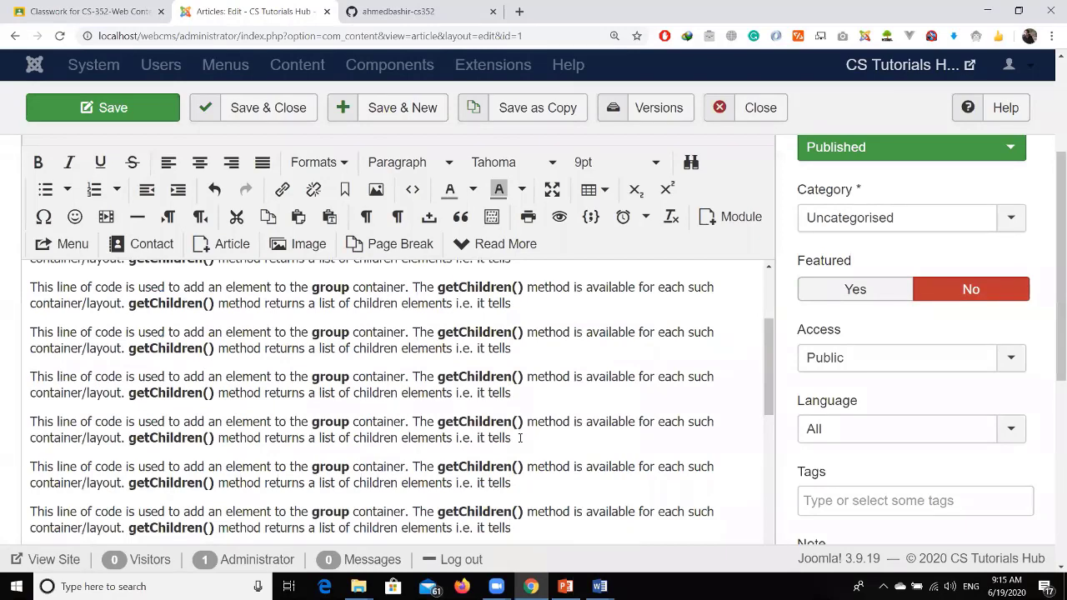
pyautogui.scroll(10, 475, 412)
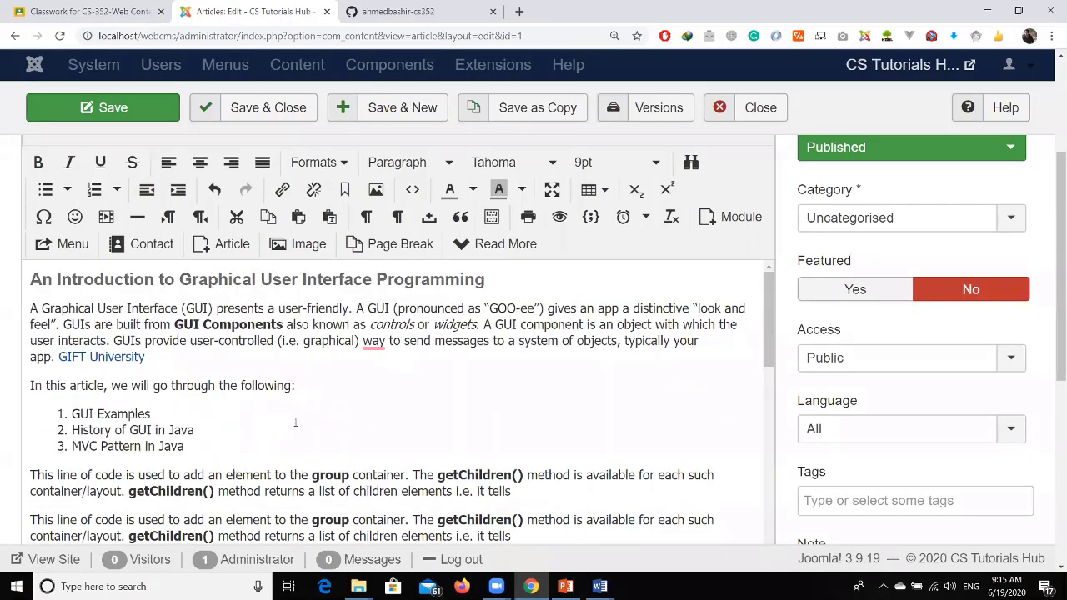
pyautogui.scroll(2, 351, 424)
pyautogui.scroll(-2, 351, 424)
pyautogui.hotkey('ctrl', '0')
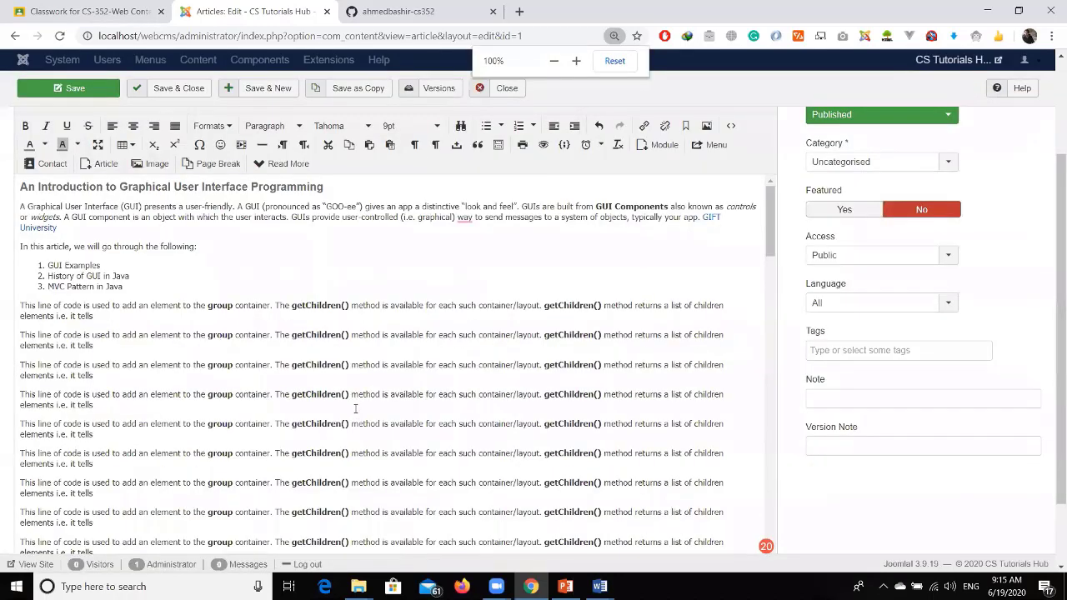
pyautogui.scroll(-3, 352, 413)
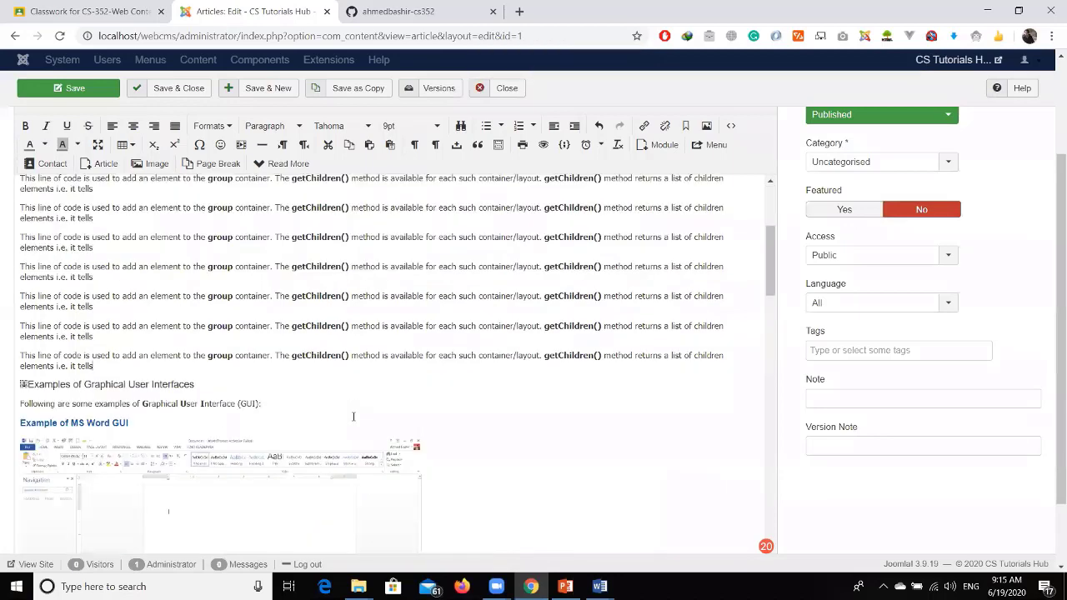
pyautogui.scroll(5, 353, 412)
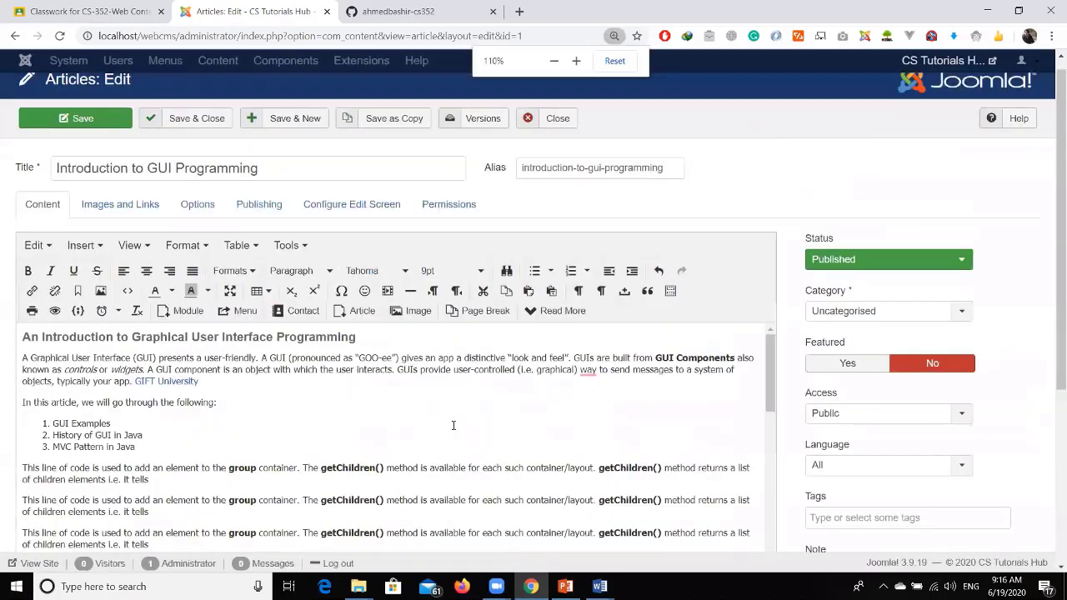
pyautogui.scroll(1, 421, 565)
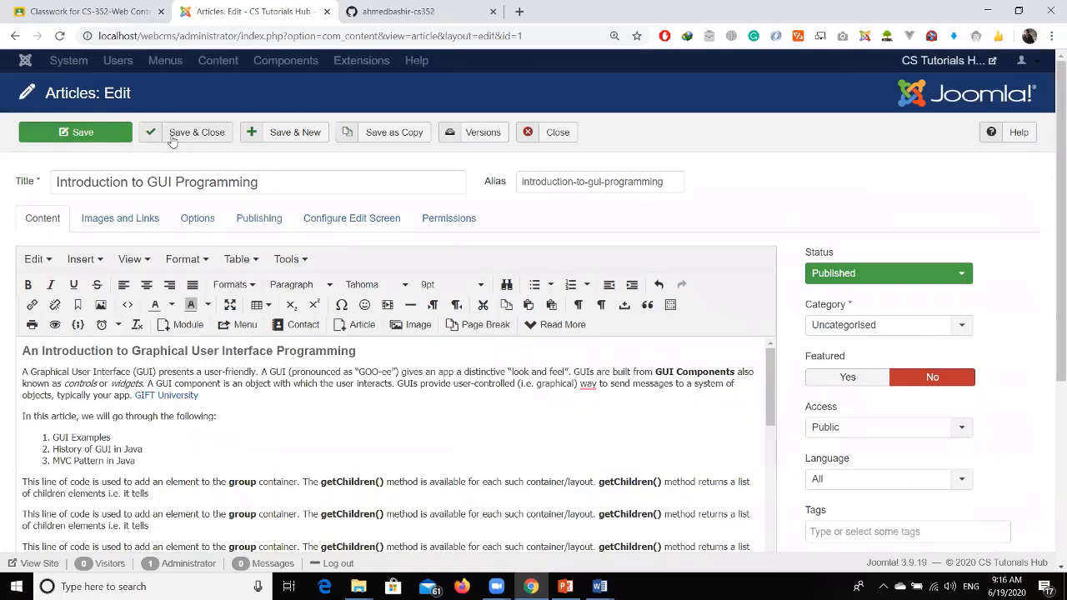
# - Save and close the article, preview the public site in a new tab, then return to admin
pyautogui.click(172, 140)
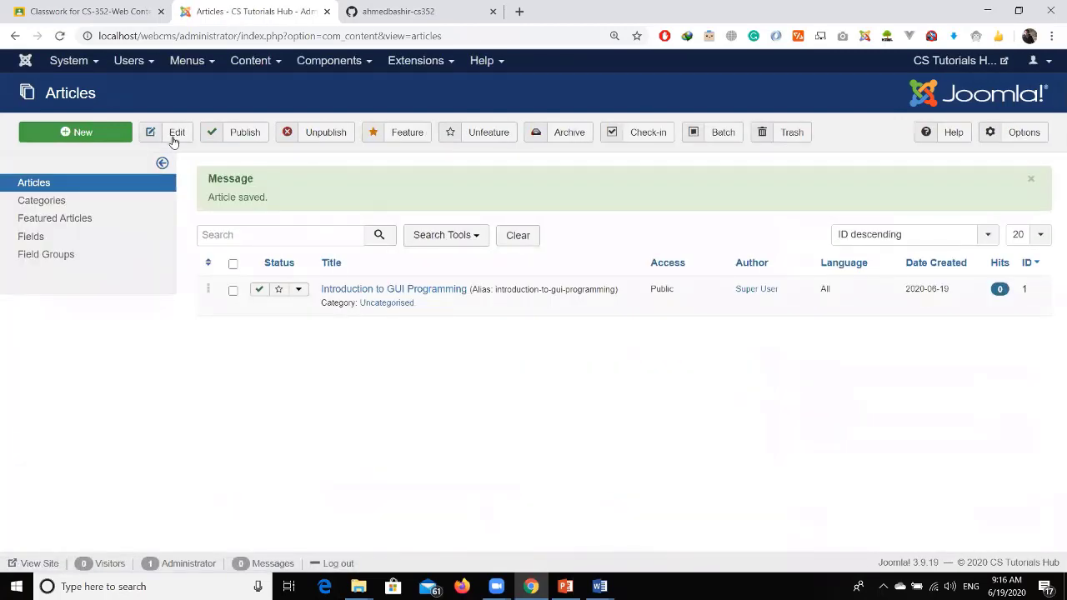
pyautogui.click(958, 61)
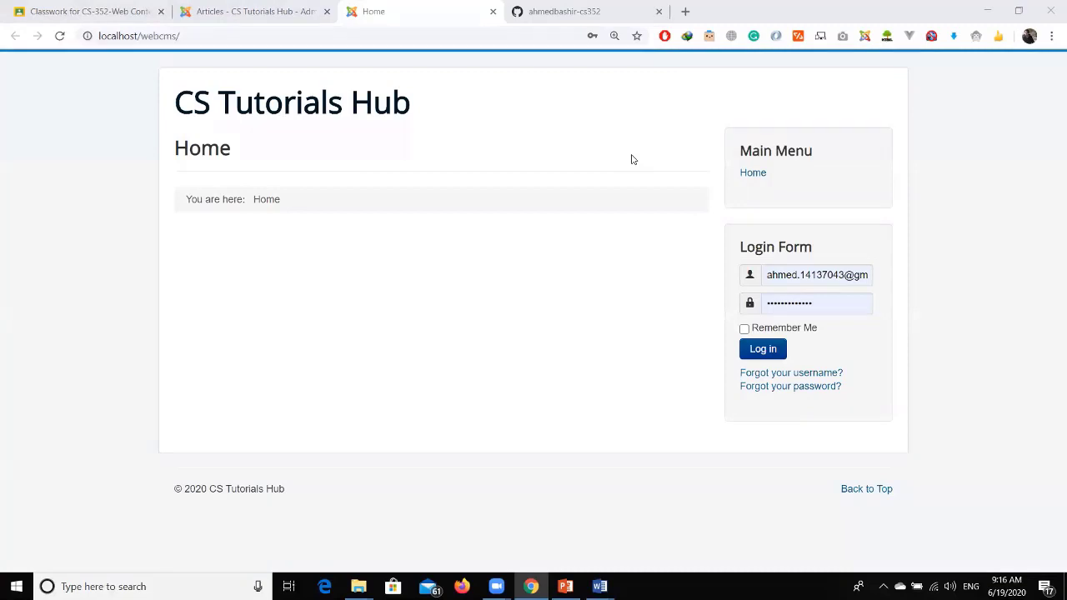
pyautogui.click(309, 5)
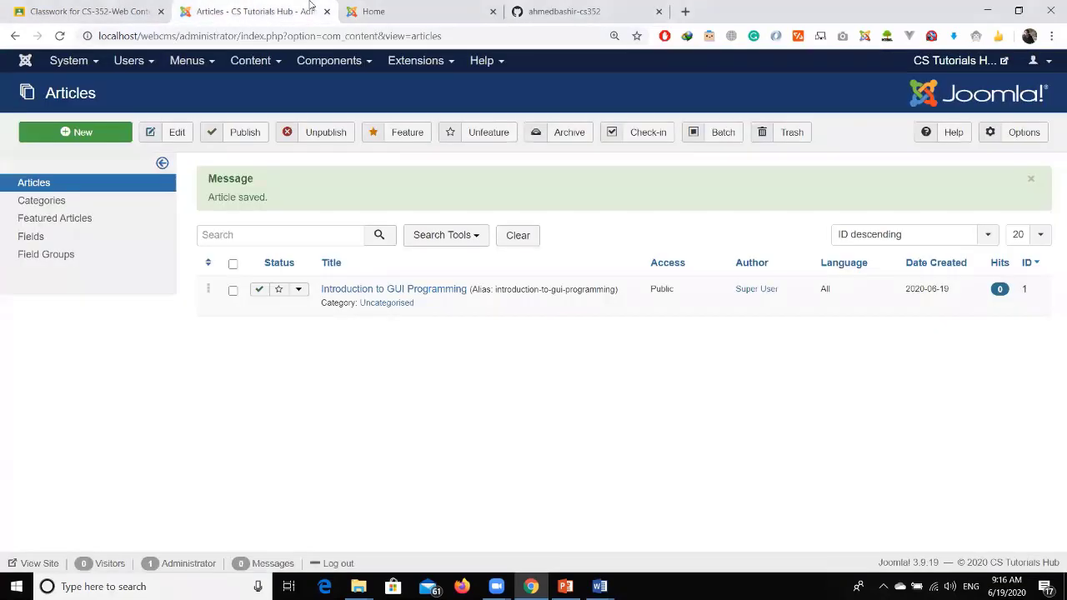
pyautogui.click(400, 10)
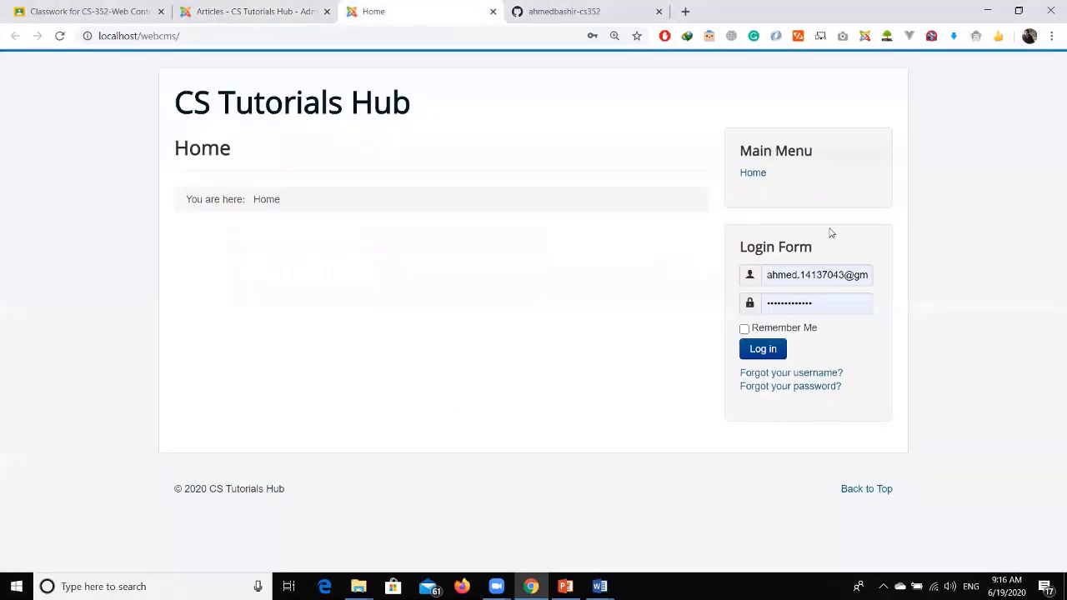
pyautogui.moveTo(748, 172); pyautogui.dragTo(842, 199)
pyautogui.click(842, 200)
pyautogui.click(248, 10)
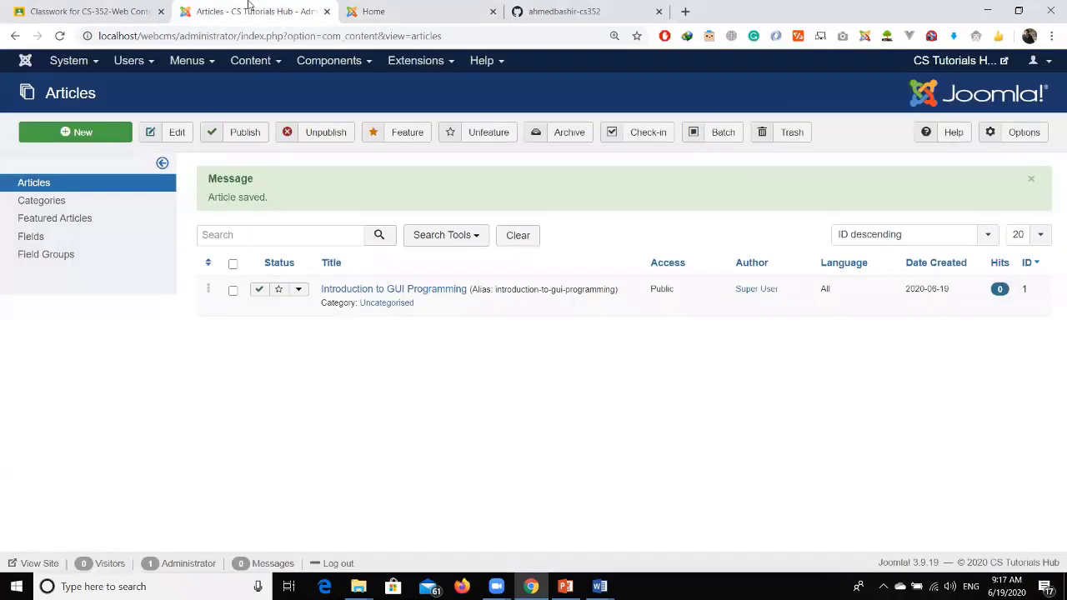
# - Start a new Main Menu item from the Menus menu
pyautogui.click(207, 66)
pyautogui.moveTo(208, 163)
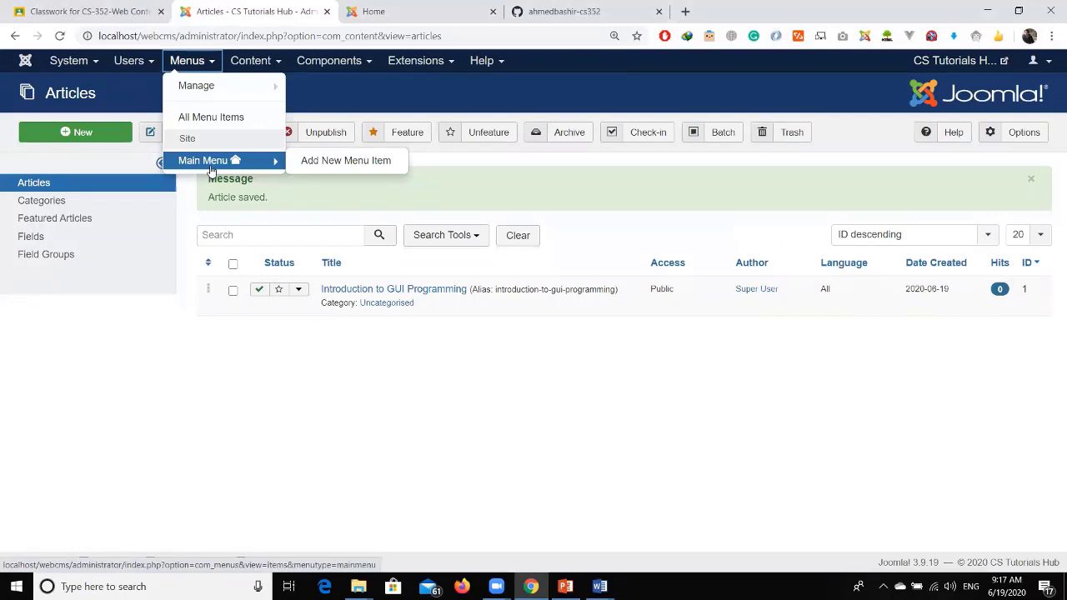
pyautogui.click(322, 169)
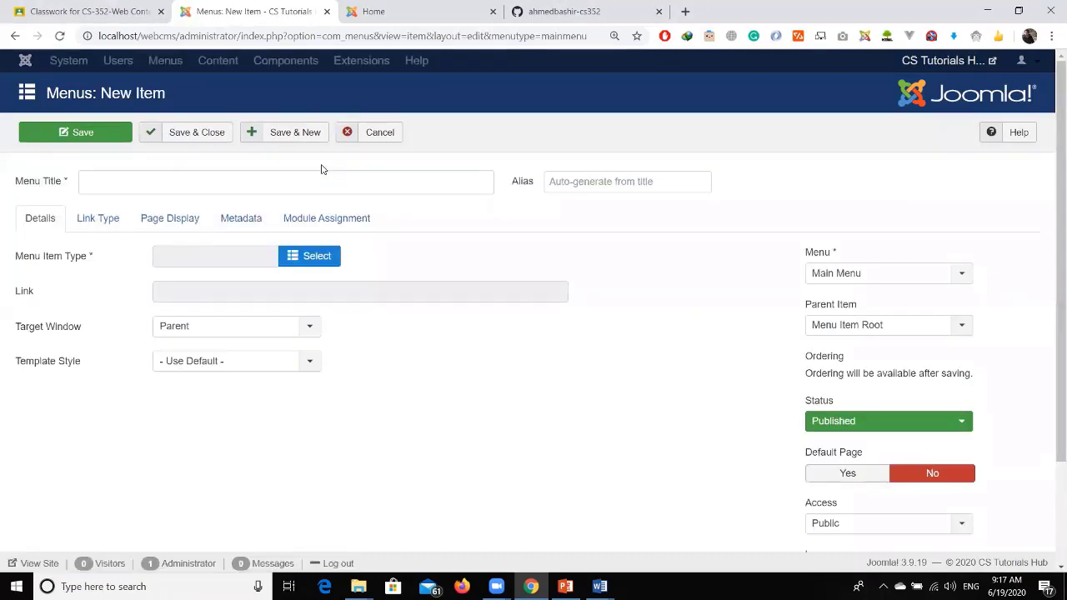
# - Title the item 'Desktop Apps Development' and show the Articles menu item types
pyautogui.click(326, 188)
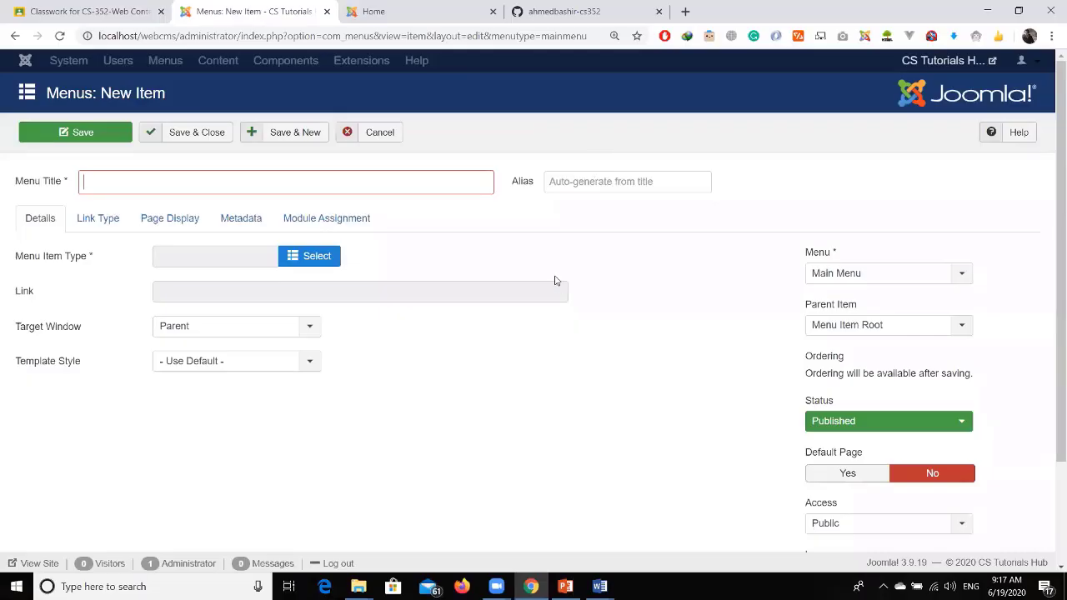
pyautogui.click(450, 12)
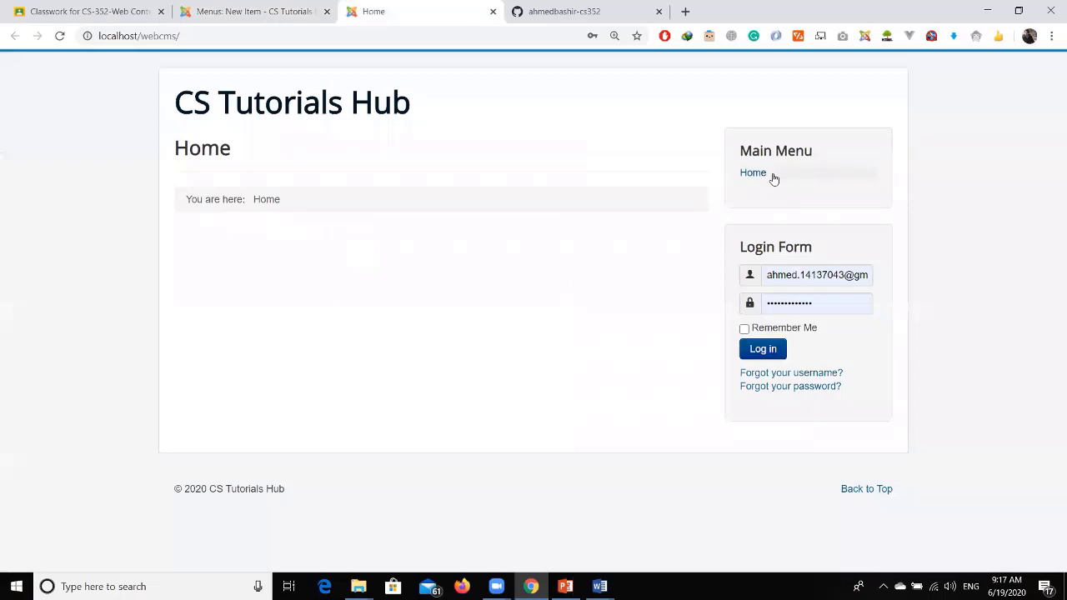
pyautogui.click(263, 12)
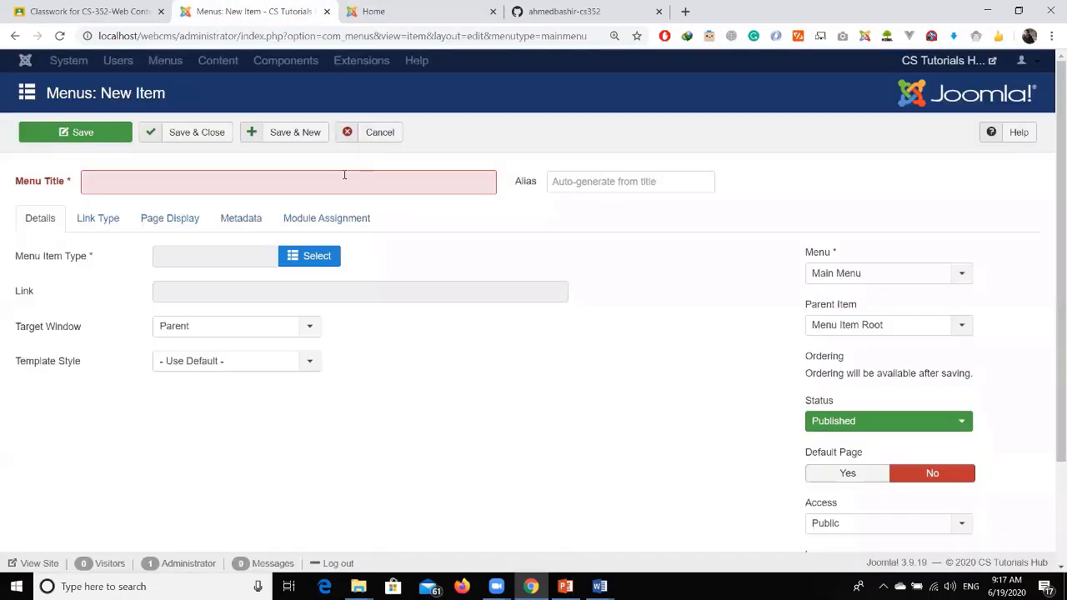
pyautogui.write('D')
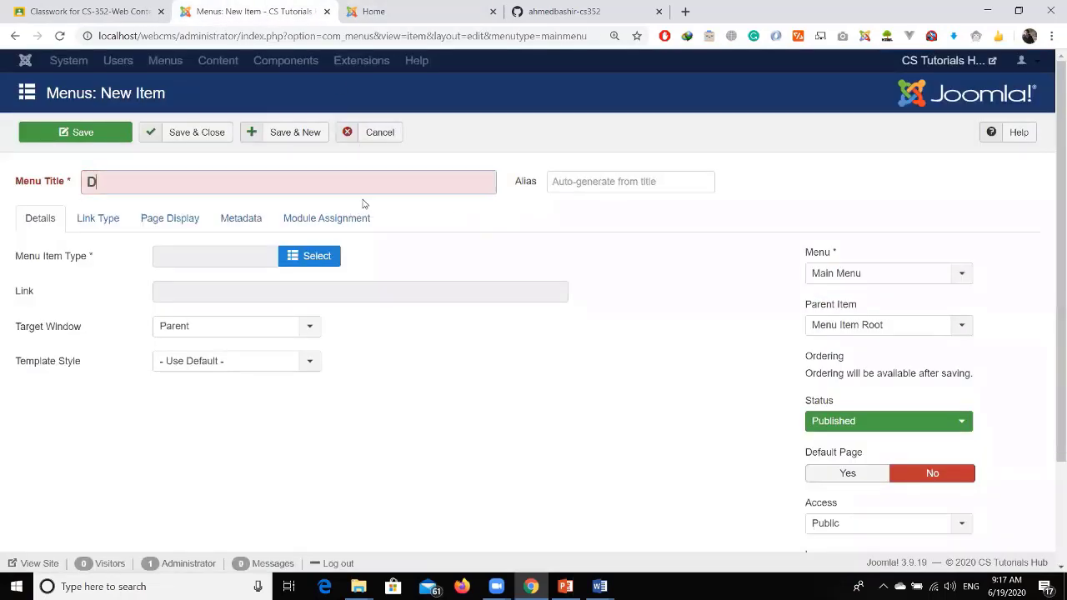
pyautogui.write('esktop Apps ')
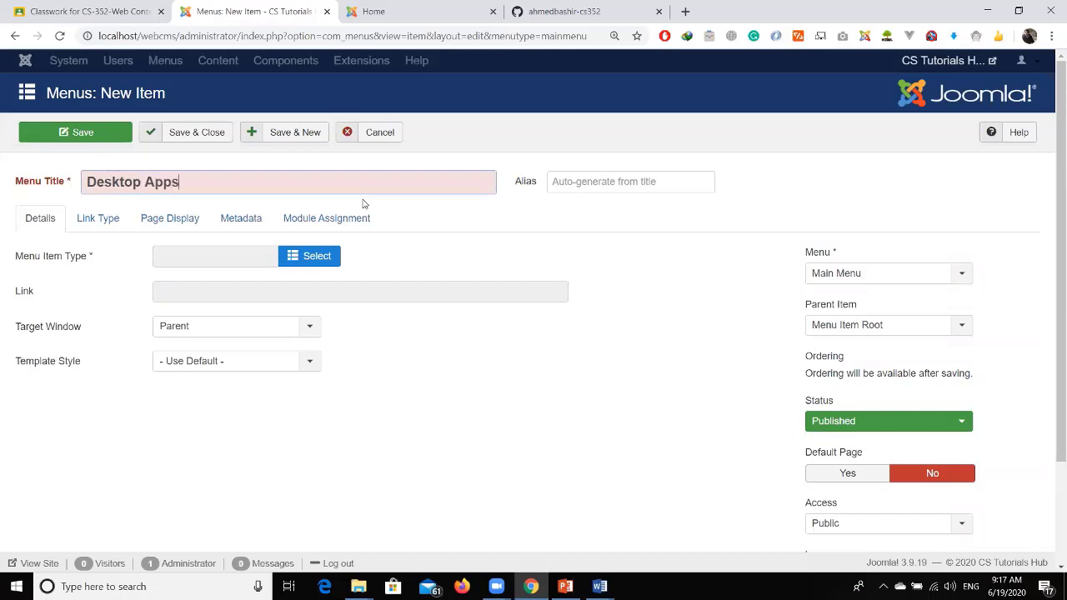
pyautogui.write('Development')
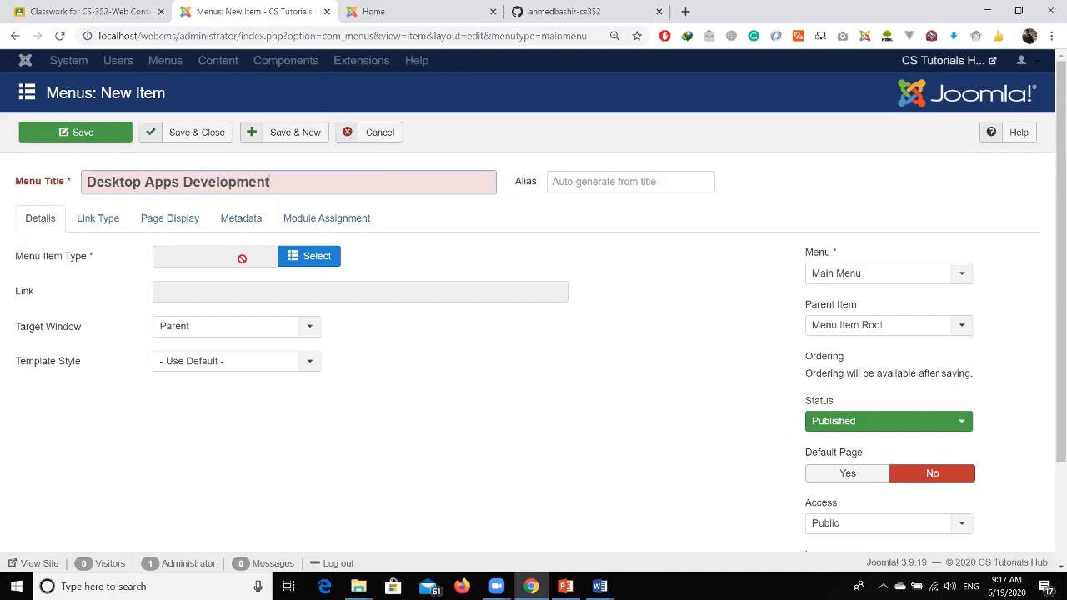
pyautogui.click(305, 257)
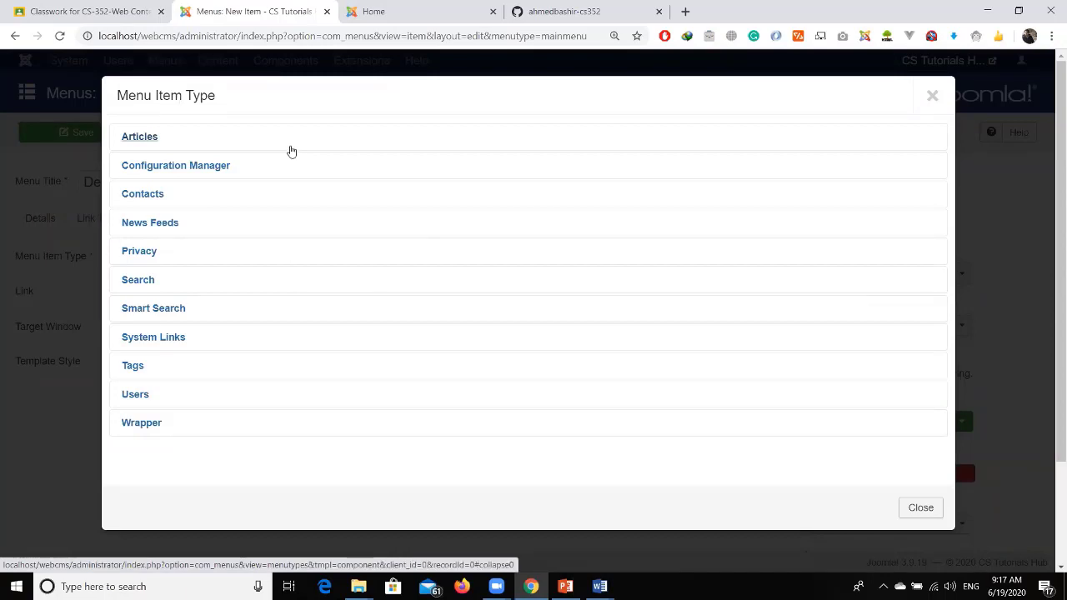
pyautogui.click(292, 152)
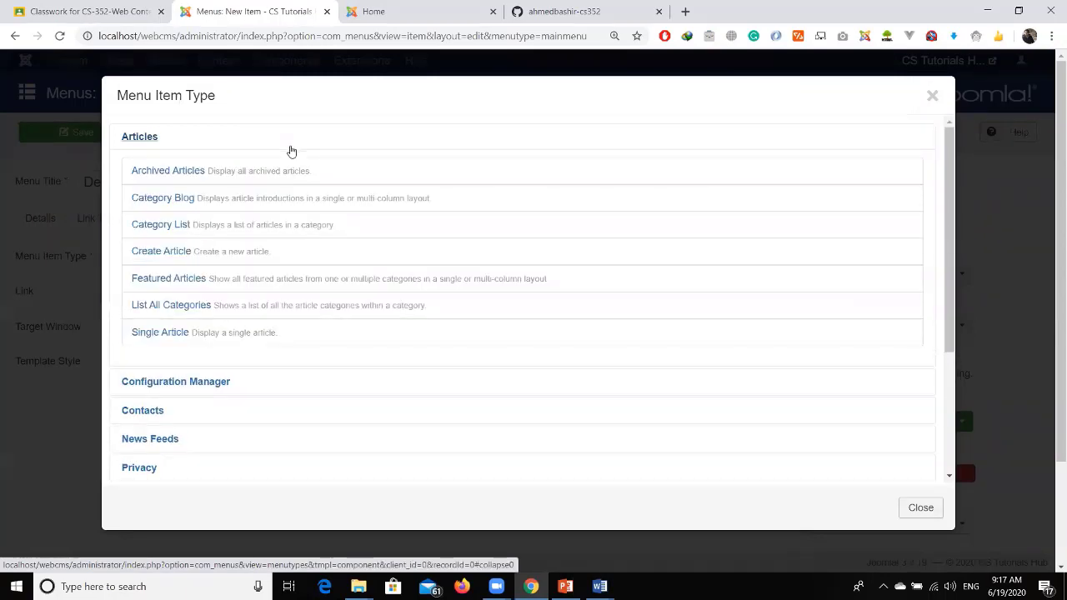
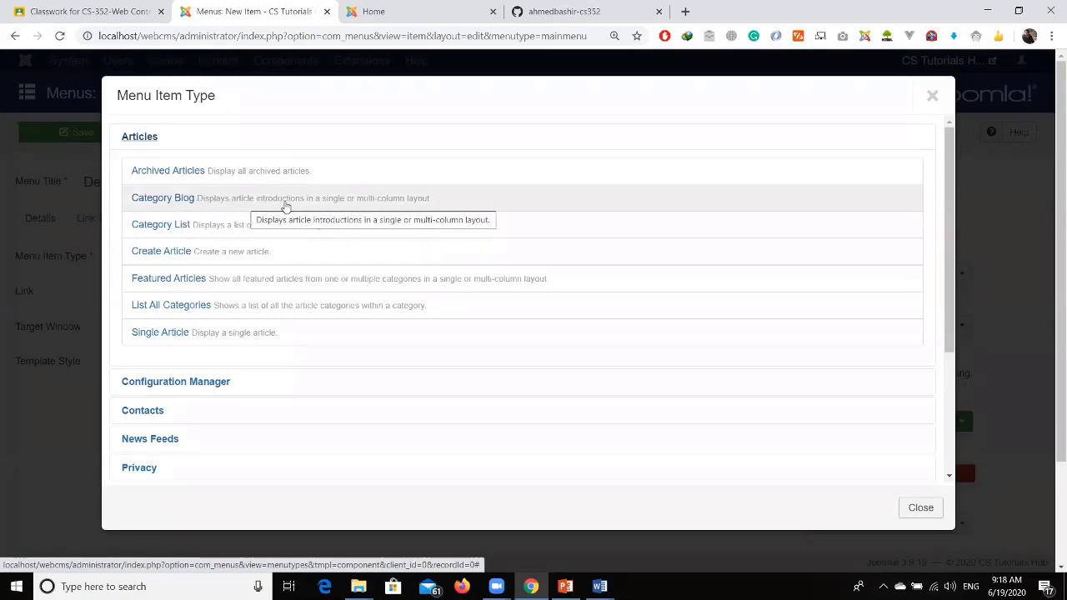
# - Set the menu item type to Articles > Category Blog with the Desktop Application Development category
pyautogui.click(355, 206)
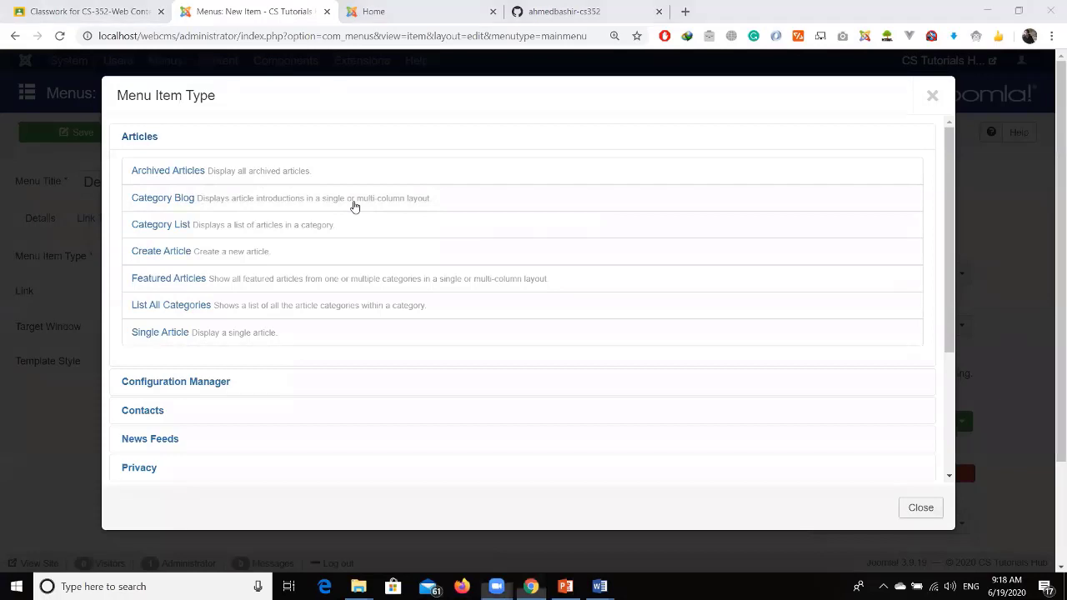
pyautogui.click(296, 202)
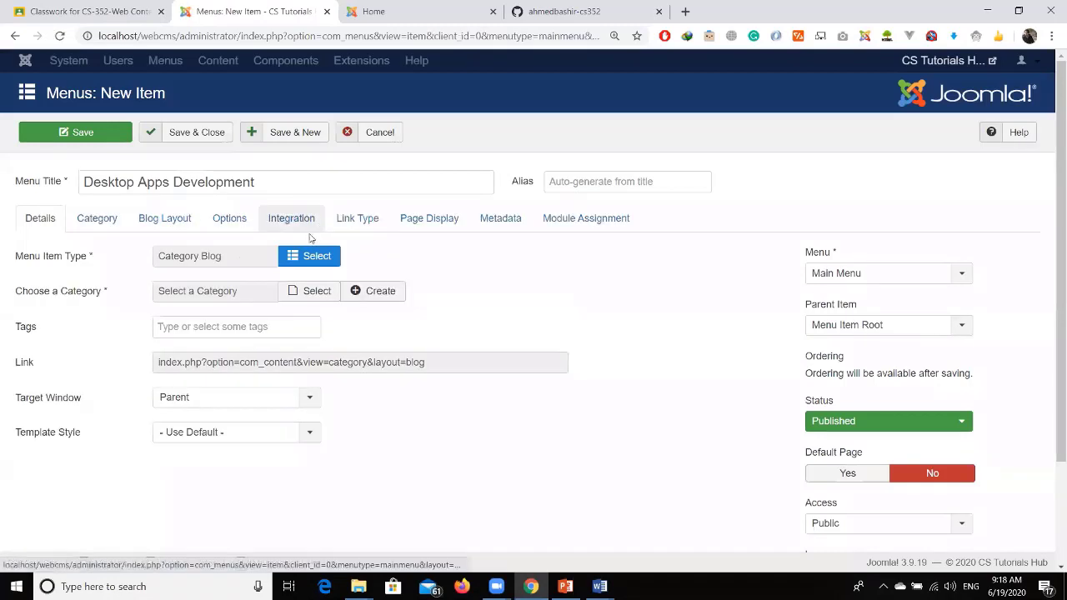
pyautogui.click(297, 294)
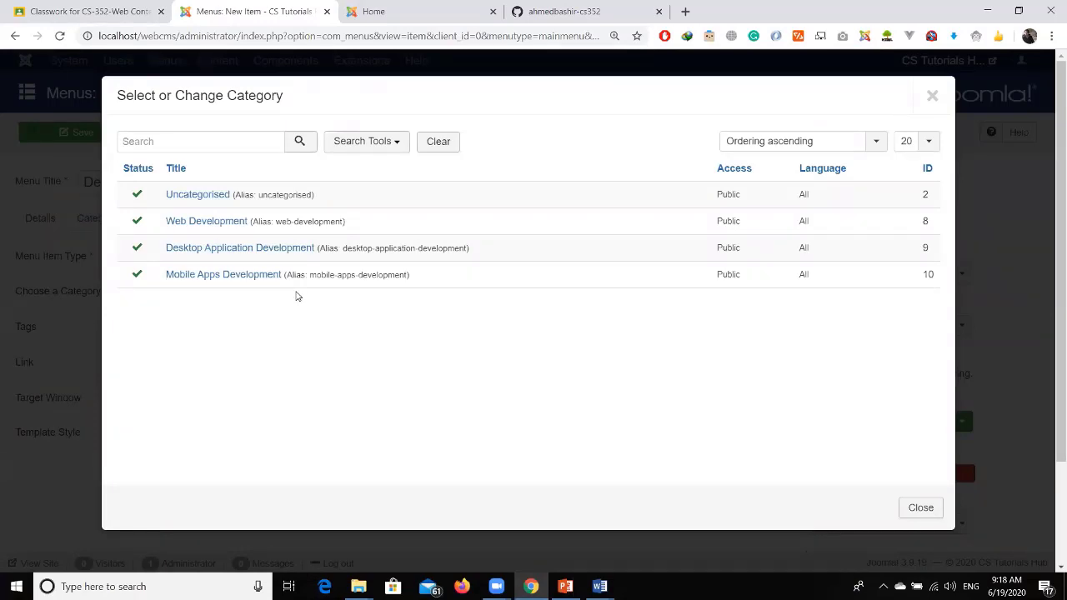
pyautogui.click(216, 248)
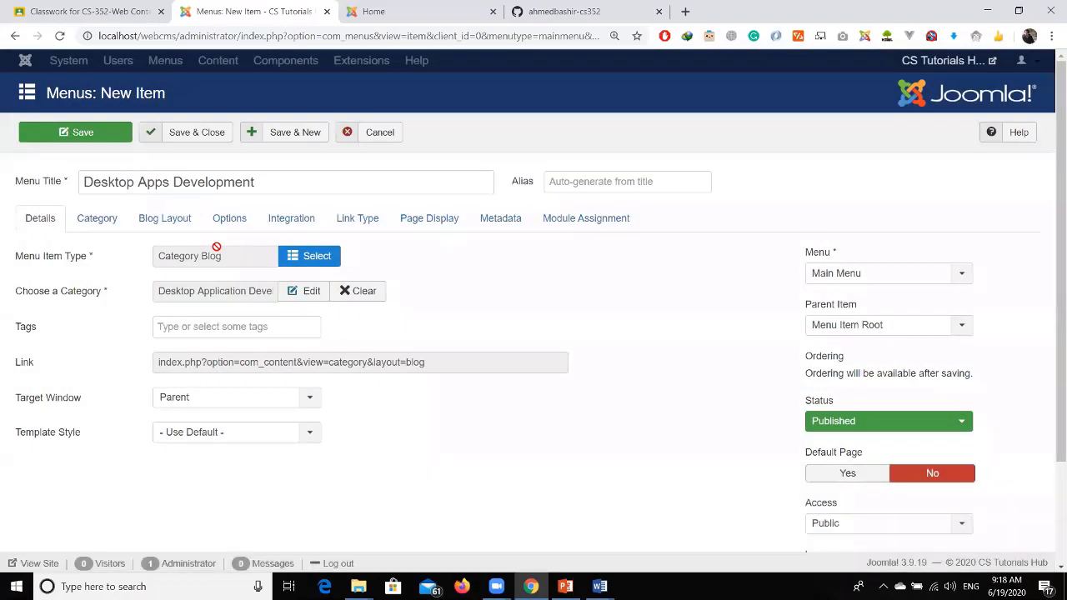
pyautogui.scroll(-1, 217, 250)
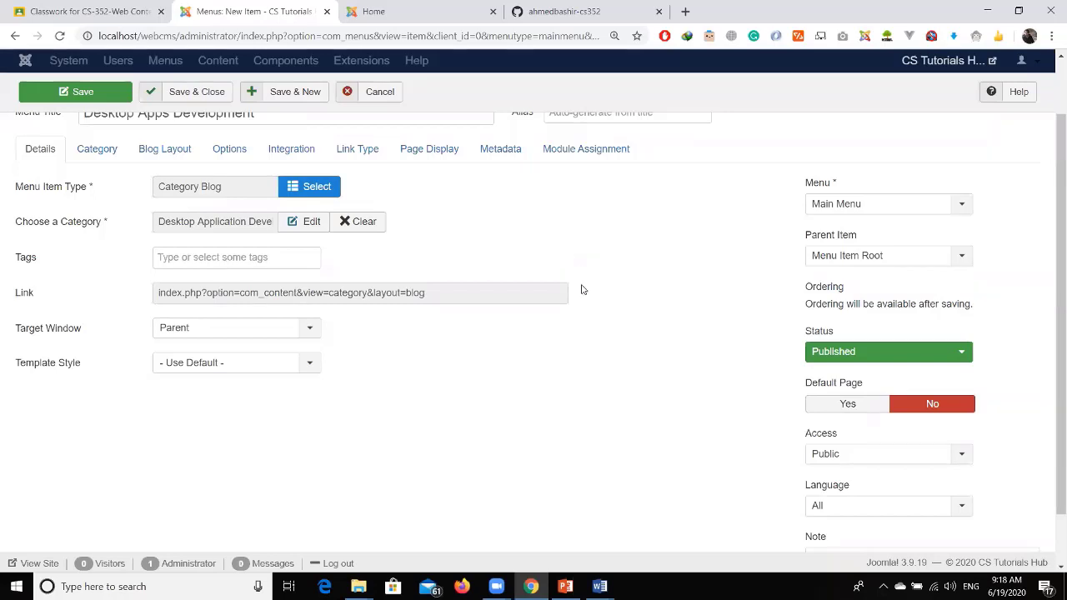
pyautogui.scroll(1, 568, 349)
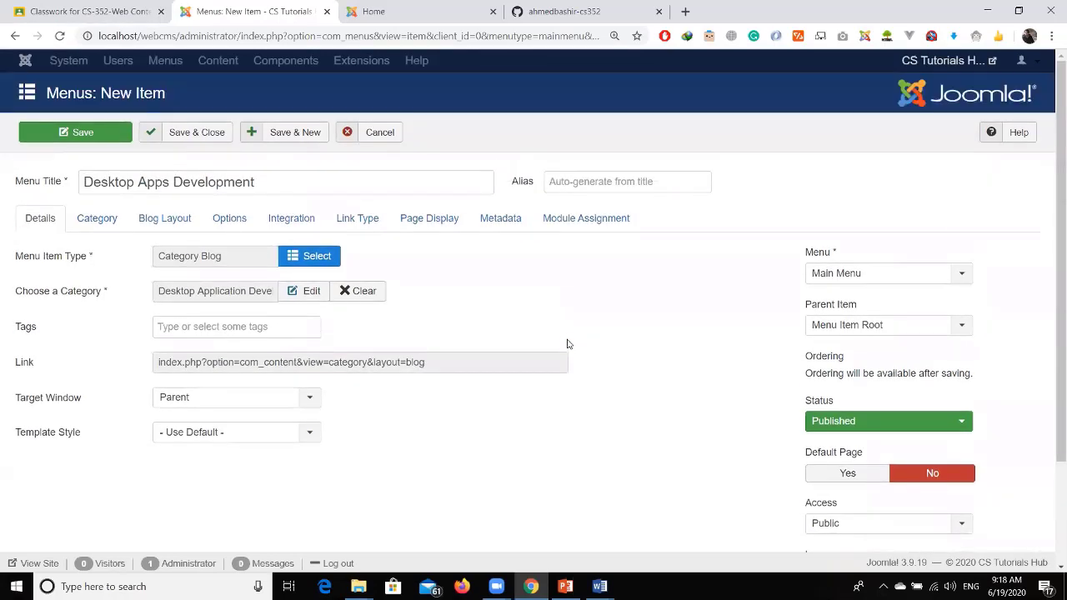
# - Save the Desktop Apps Development menu item and go to the Articles list
pyautogui.click(172, 134)
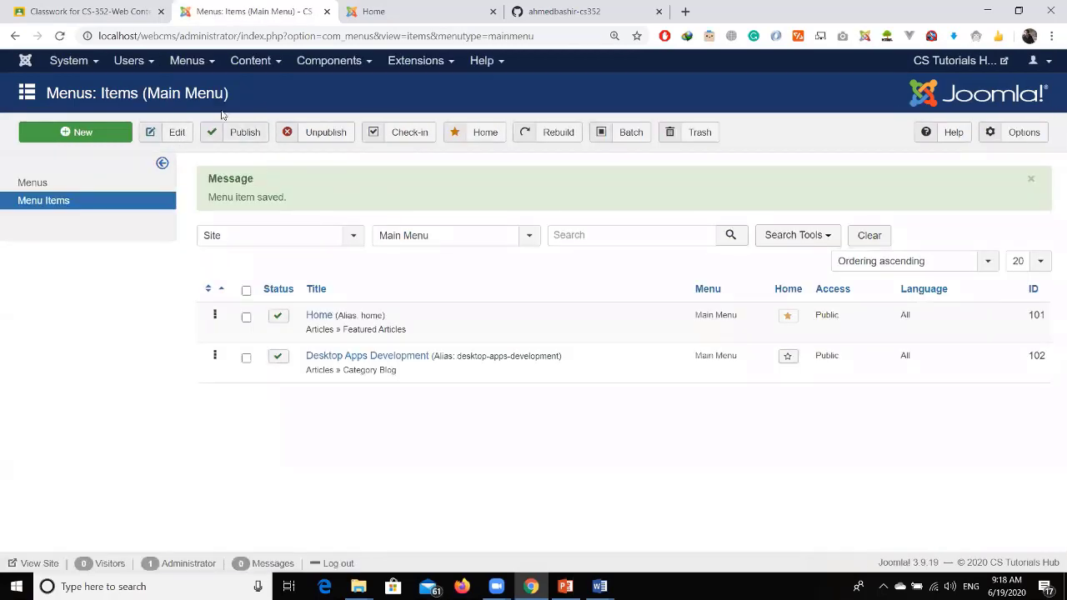
pyautogui.click(249, 61)
pyautogui.click(262, 85)
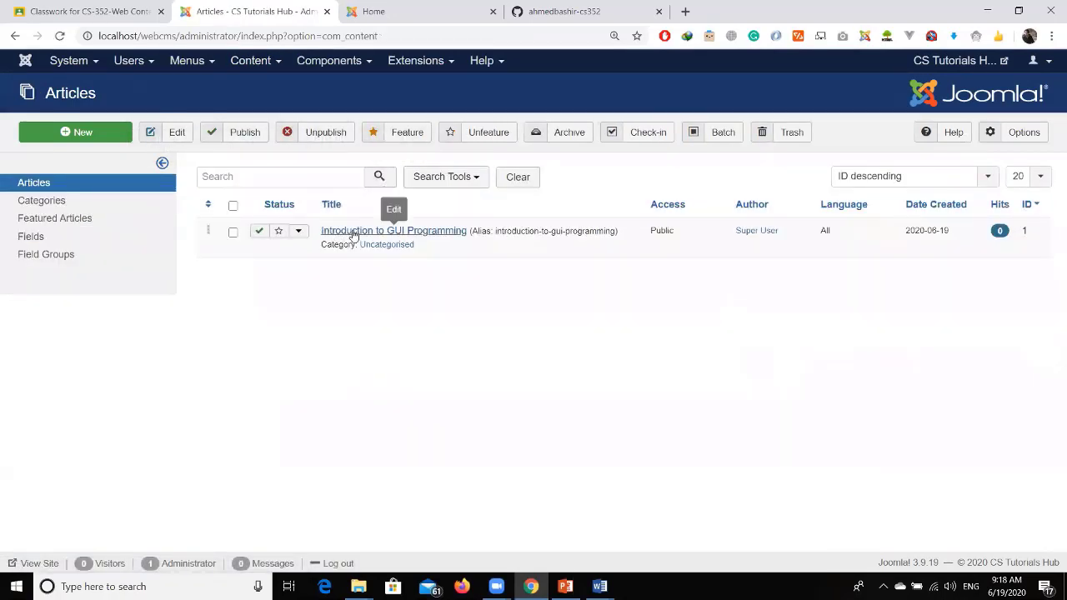
# - Open and close the Introduction to GUI Programming article unchanged, then go to Content > Categories
pyautogui.click(390, 231)
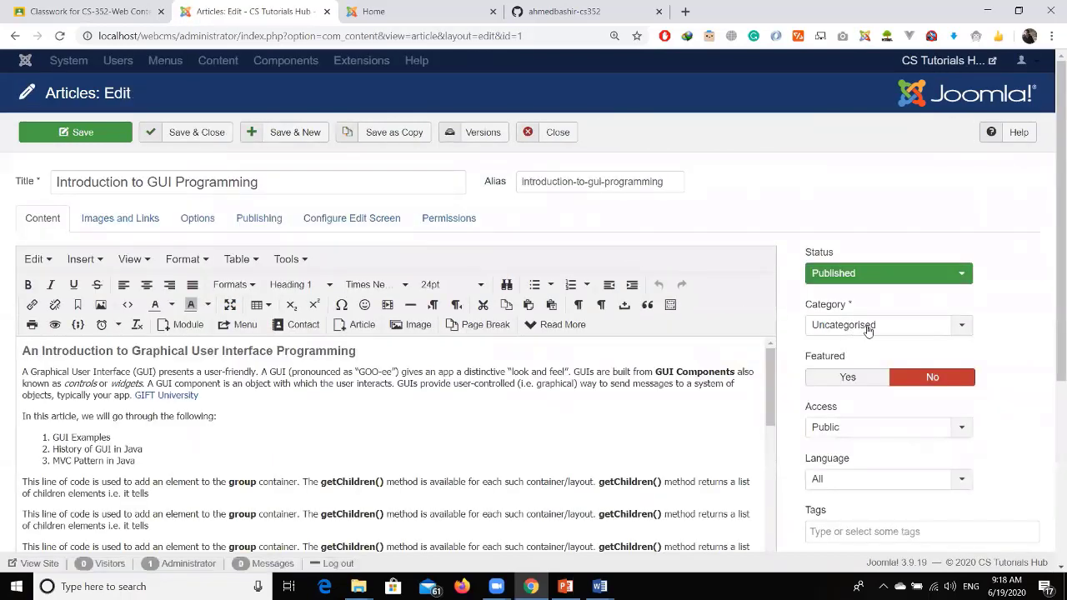
pyautogui.click(284, 62)
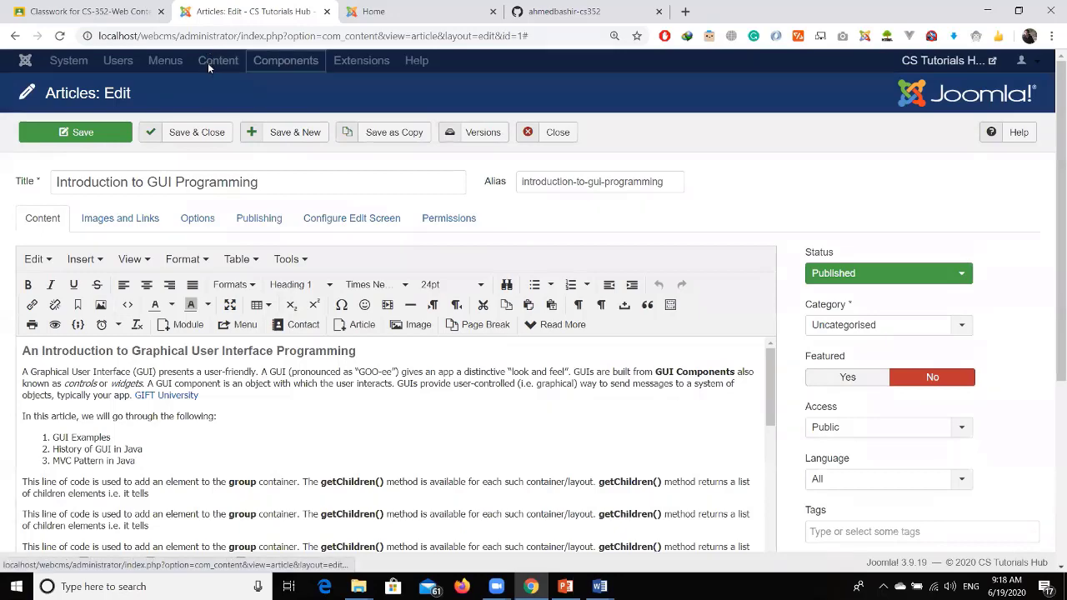
pyautogui.click(546, 137)
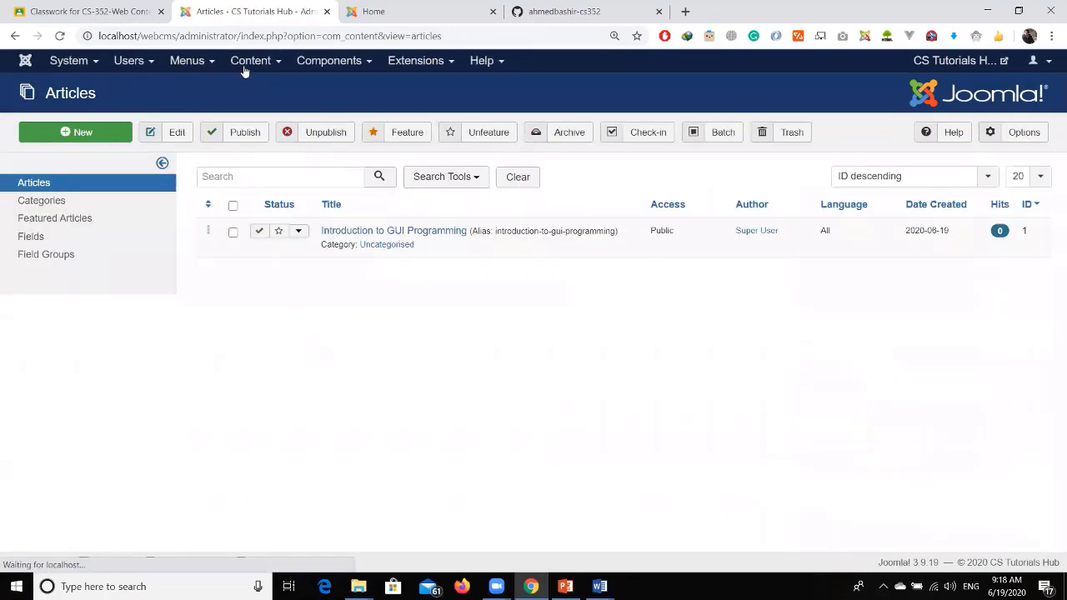
pyautogui.click(251, 61)
pyautogui.click(261, 104)
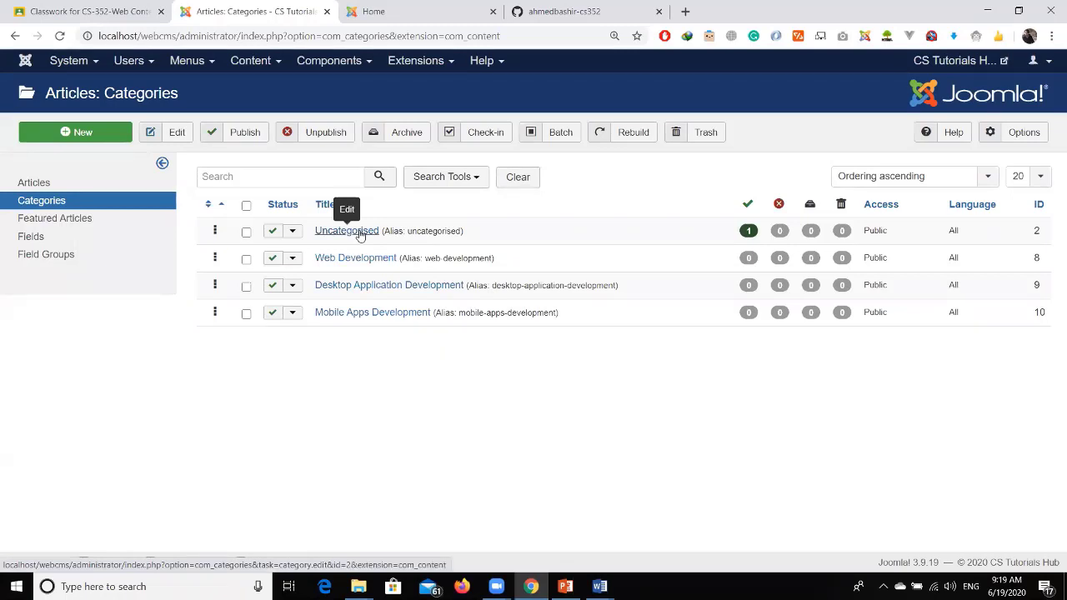
# - Move Introduction to GUI Programming into Desktop Application Development, save it, and view the site home page
pyautogui.click(270, 69)
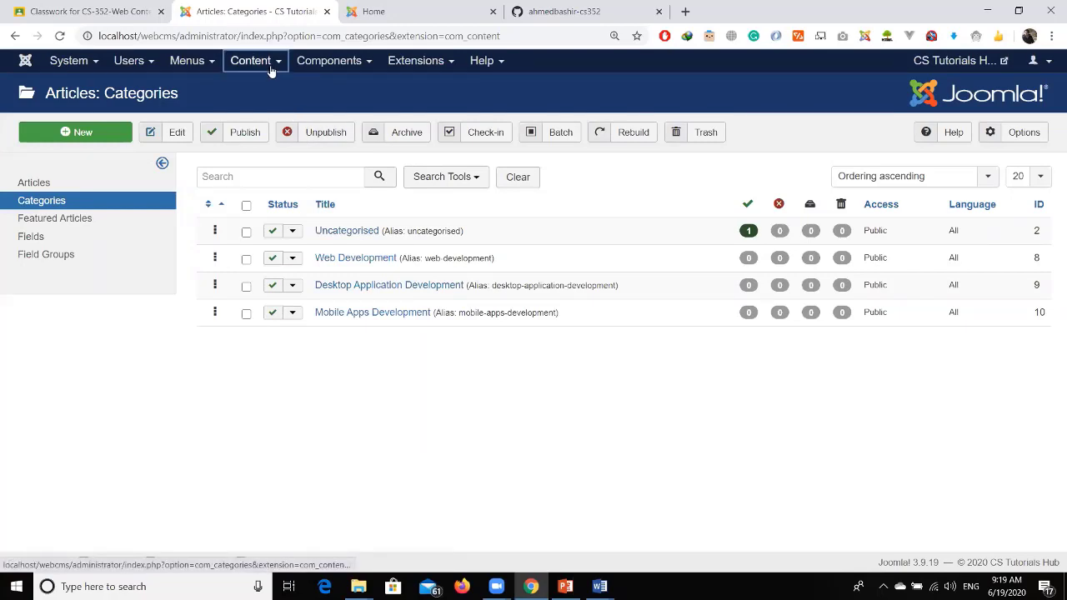
pyautogui.click(265, 84)
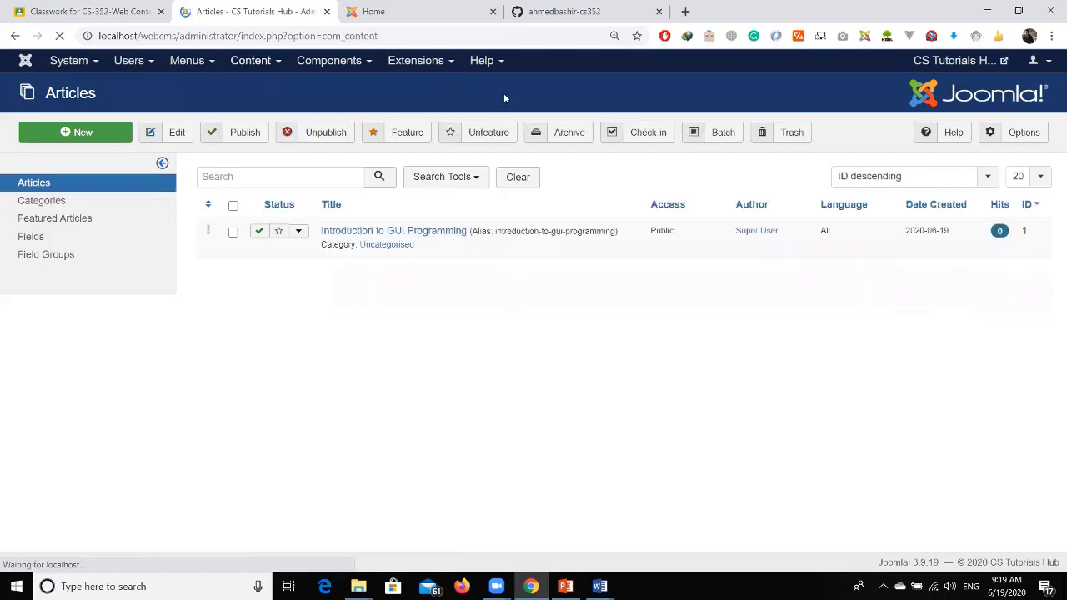
pyautogui.click(451, 236)
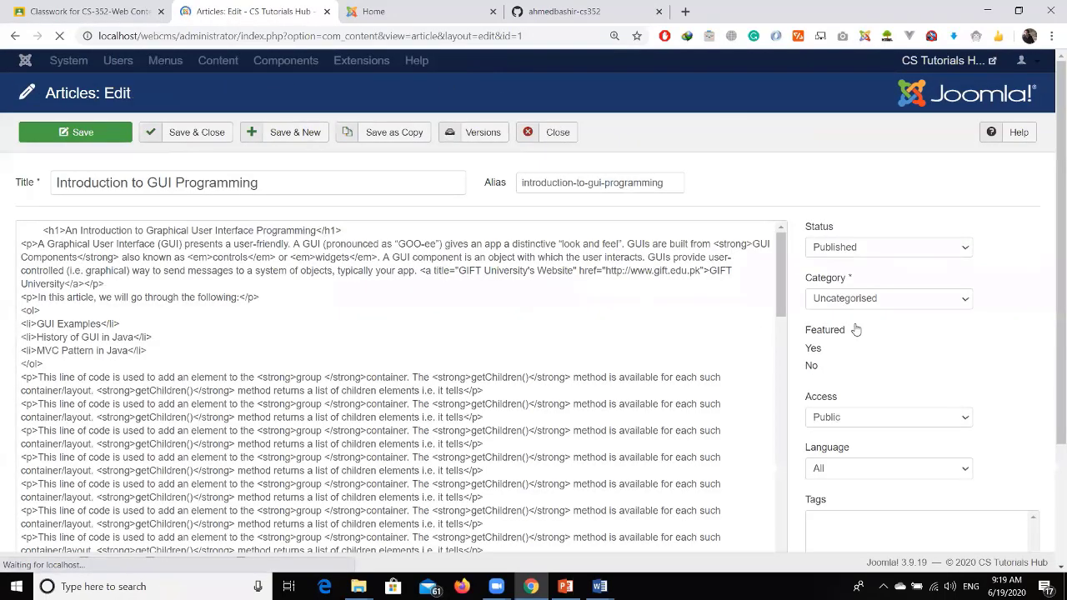
pyautogui.click(855, 328)
pyautogui.click(851, 406)
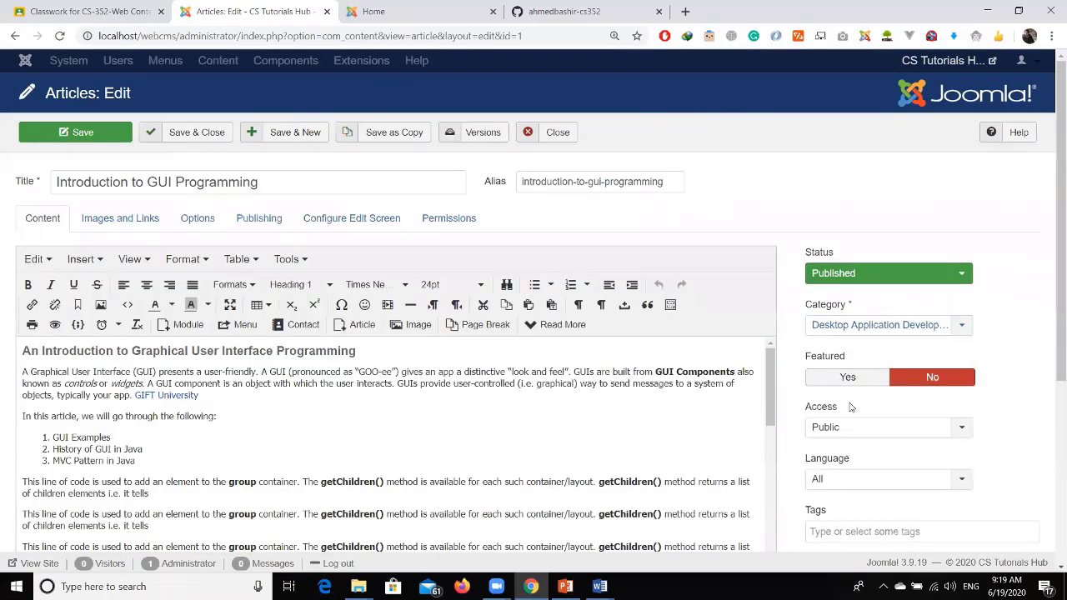
pyautogui.click(104, 139)
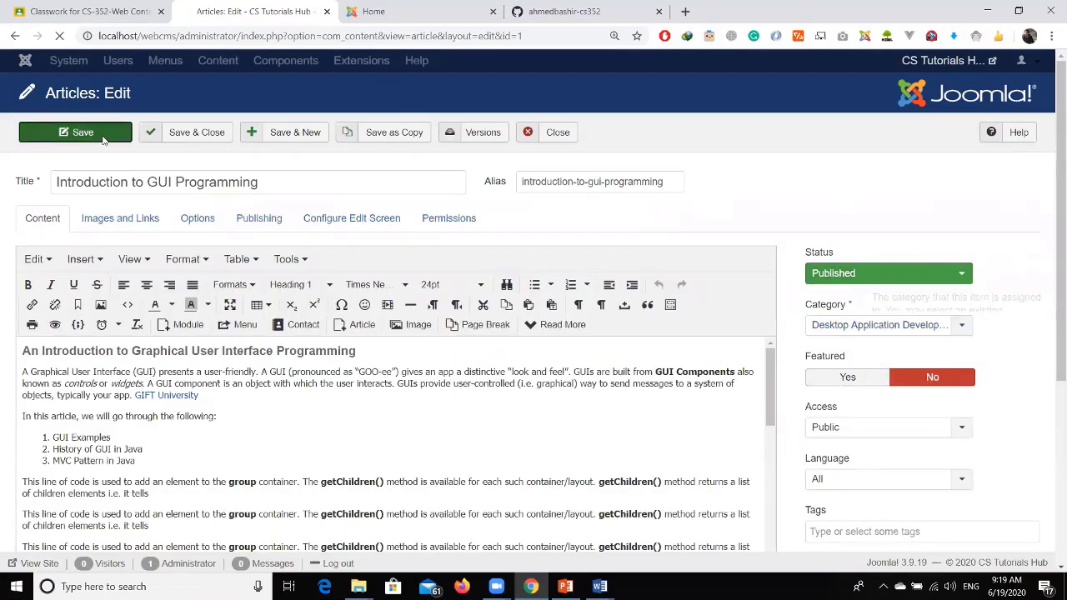
pyautogui.click(200, 135)
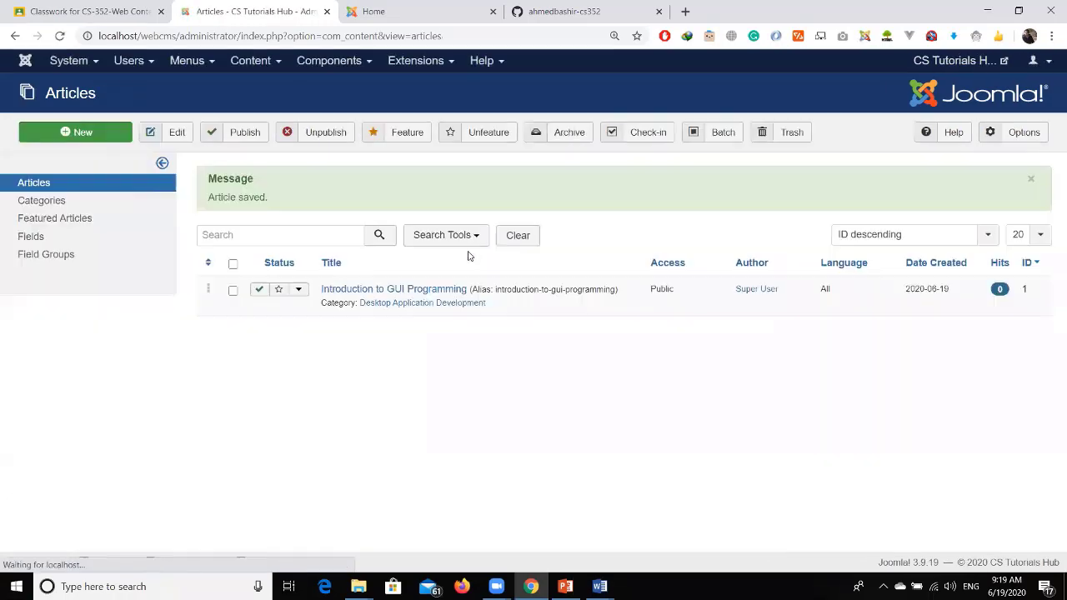
pyautogui.click(452, 16)
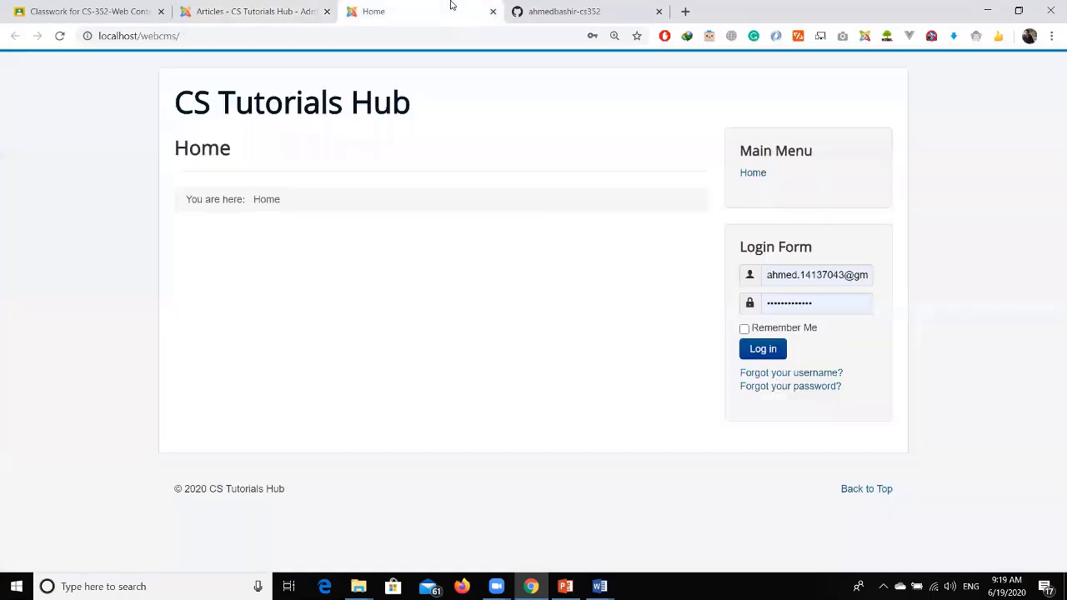
# - Reload the site home page and open the Desktop Apps Development page to view the article
pyautogui.click(59, 36)
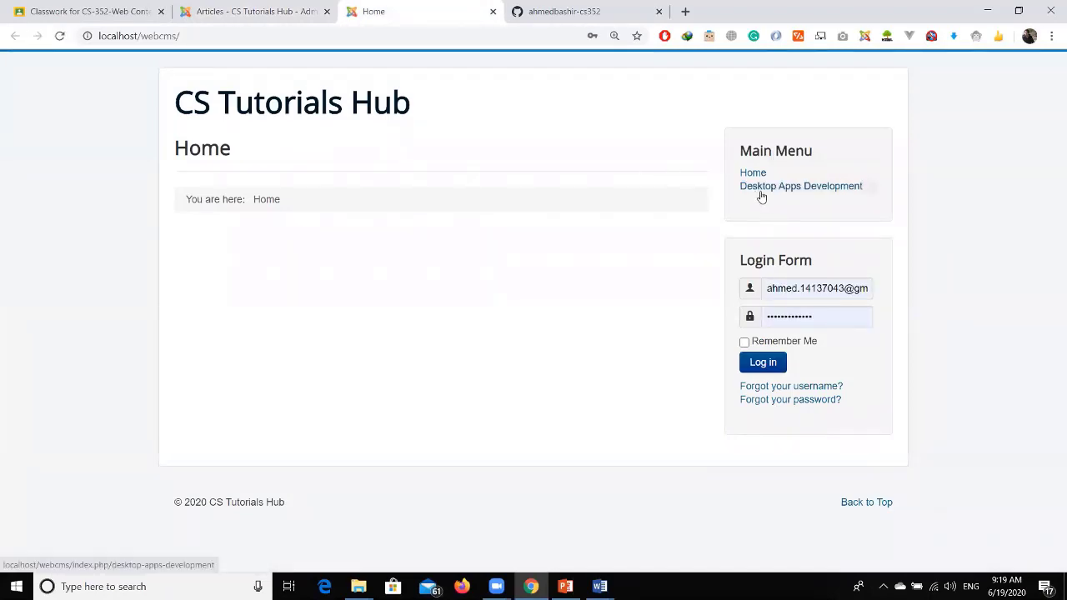
pyautogui.hotkey('ctrl', '+')
pyautogui.hotkey('ctrl', '+')
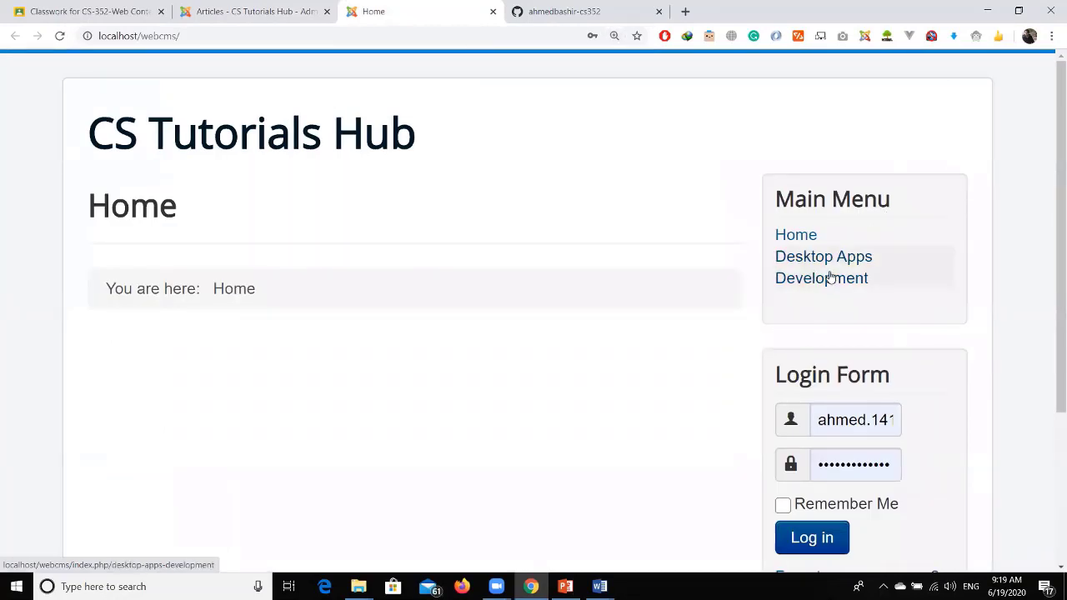
pyautogui.hotkey('ctrl', '-')
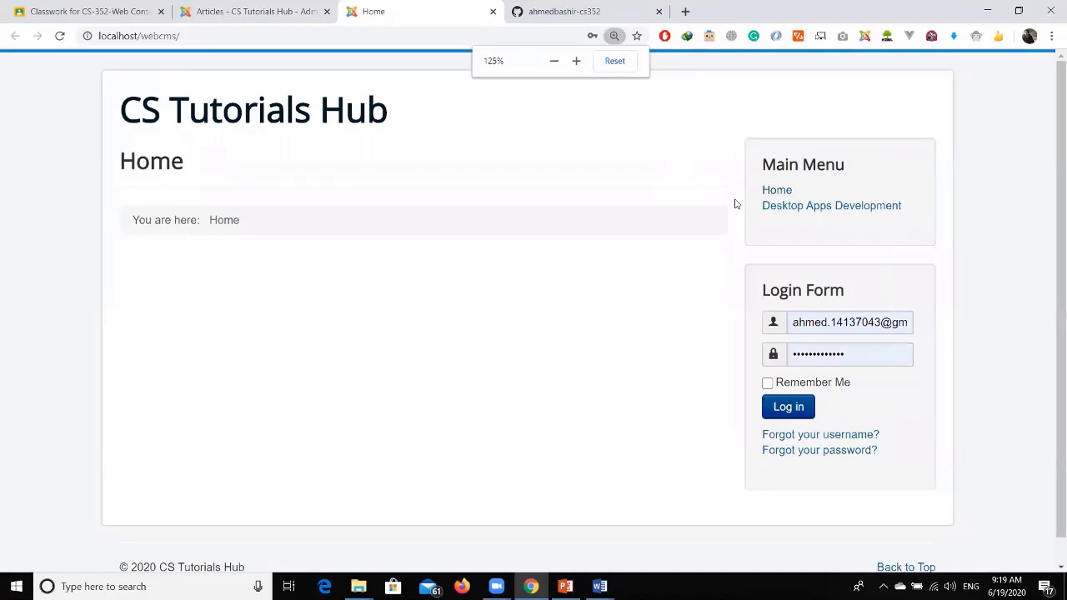
pyautogui.click(800, 207)
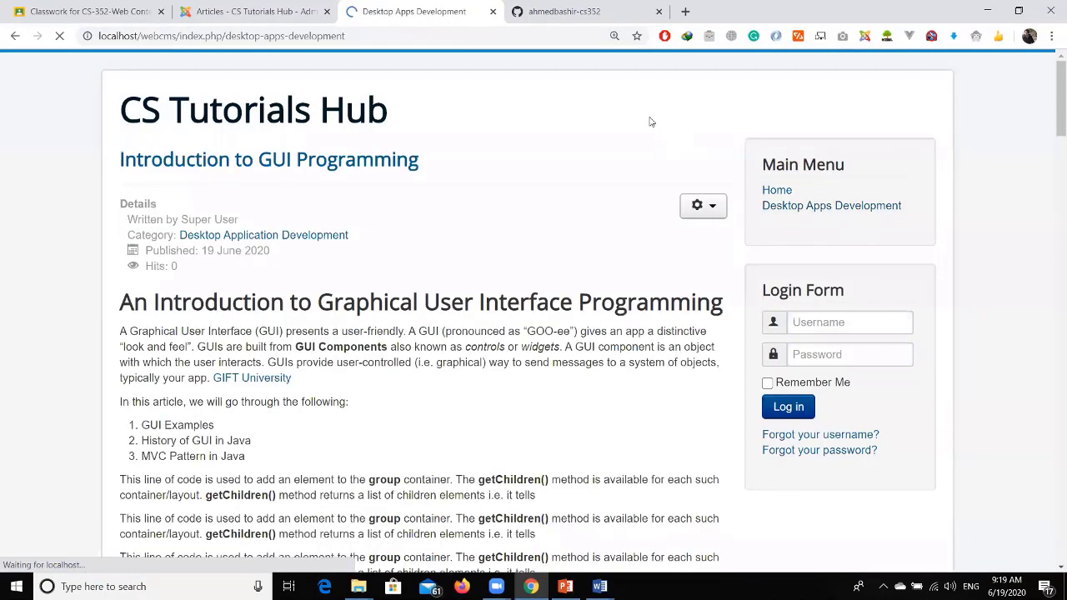
pyautogui.scroll(-3, 568, 116)
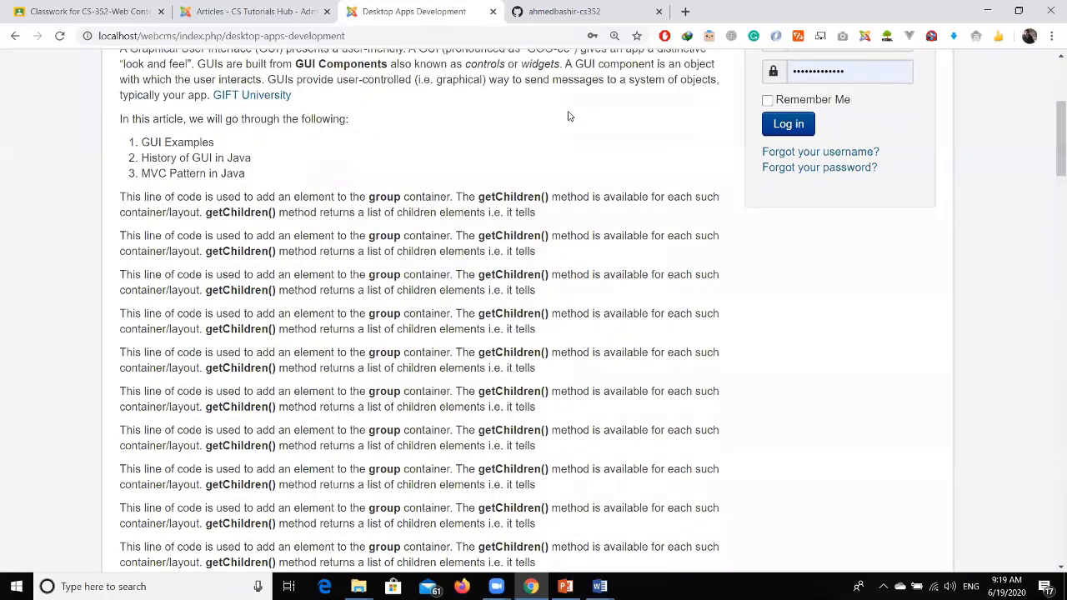
pyautogui.scroll(-10, 568, 116)
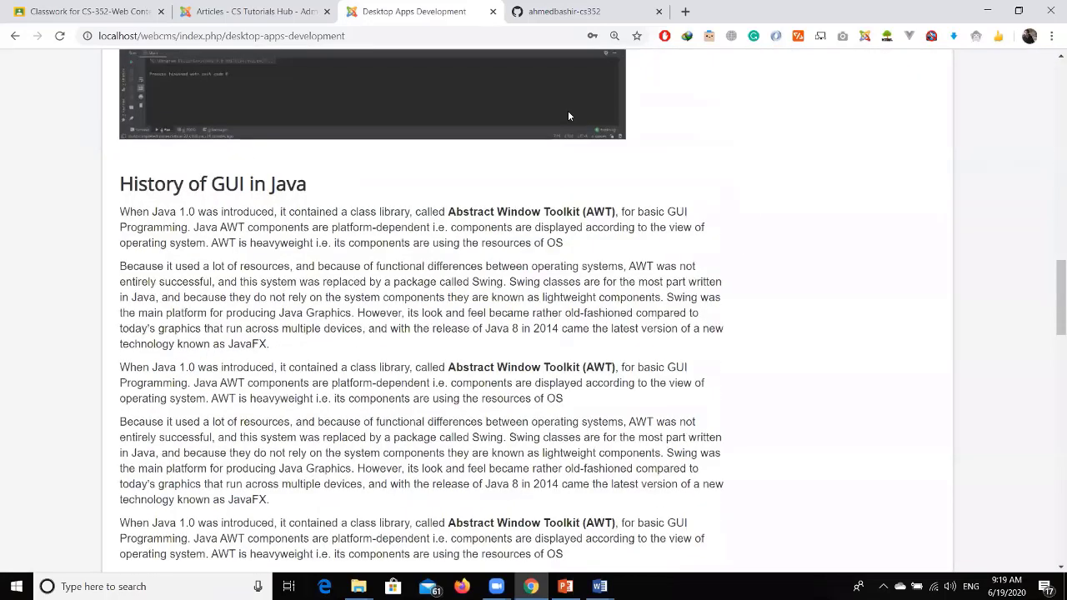
pyautogui.scroll(-2, 568, 116)
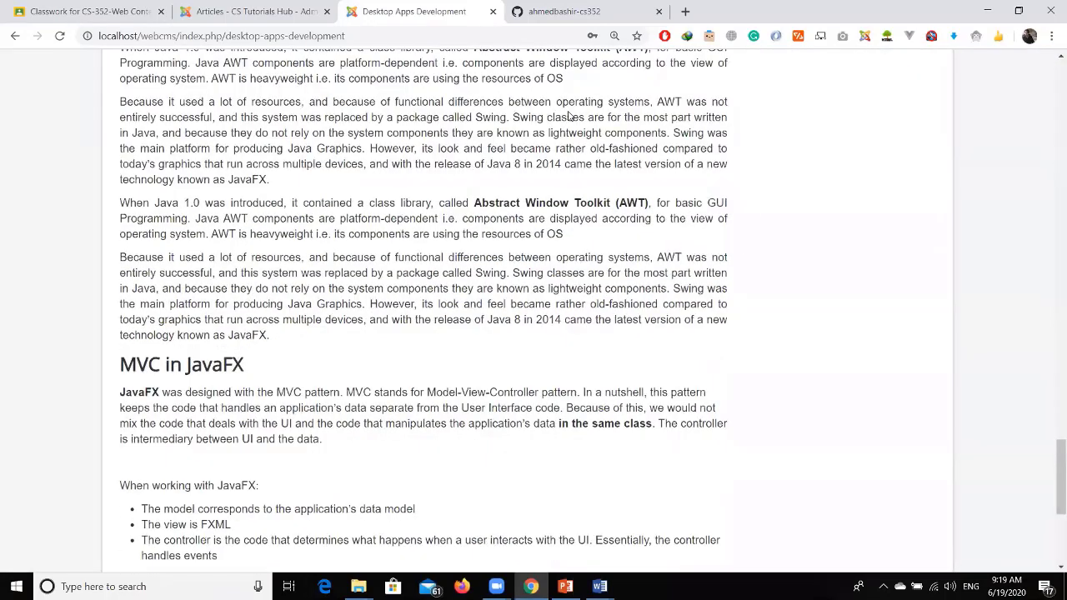
pyautogui.scroll(-4, 158, 289)
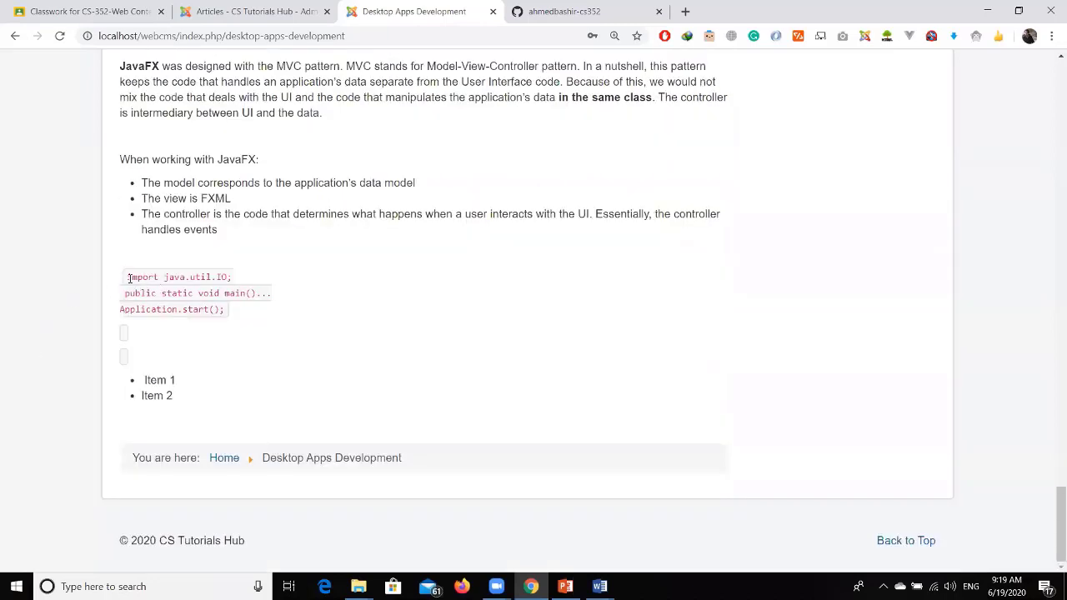
# - Inspect the article's code sample and topic list at 150% zoom, then return to the admin tab
pyautogui.moveTo(129, 279); pyautogui.dragTo(328, 333)
pyautogui.click(222, 310)
pyautogui.click(332, 357)
pyautogui.scroll(5, 332, 357)
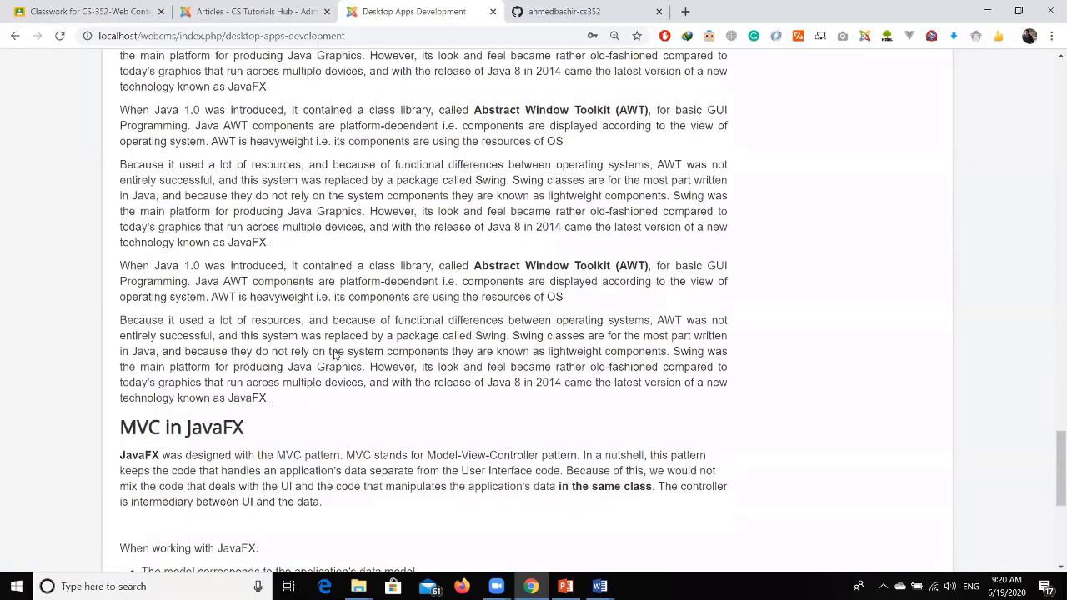
pyautogui.scroll(15, 333, 354)
pyautogui.scroll(10, 333, 345)
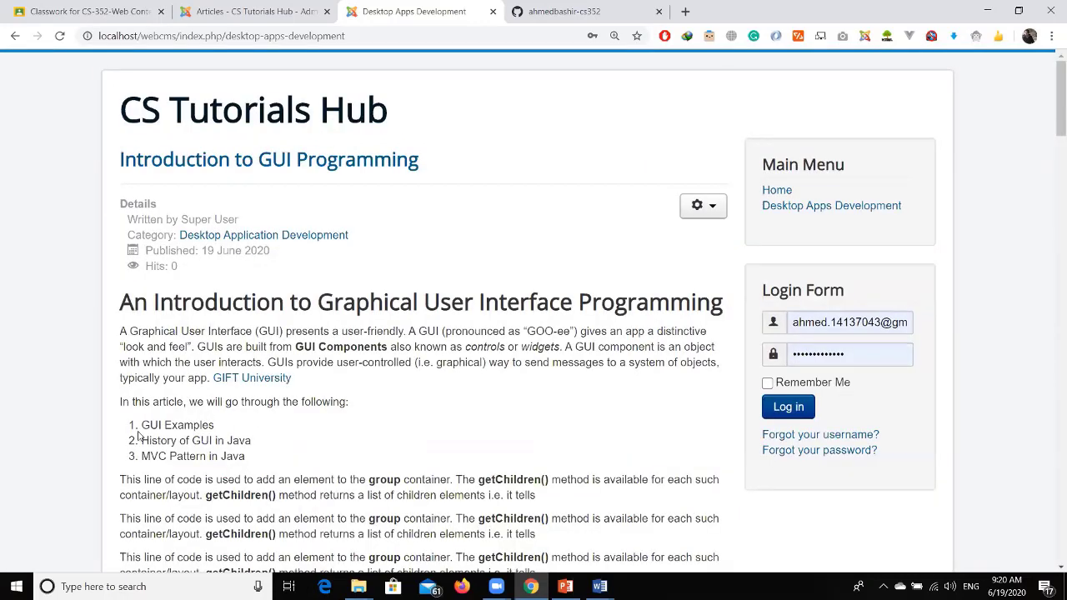
pyautogui.moveTo(150, 425)
pyautogui.mouseDown()
pyautogui.moveTo(237, 434)
pyautogui.moveTo(148, 435)
pyautogui.mouseUp()
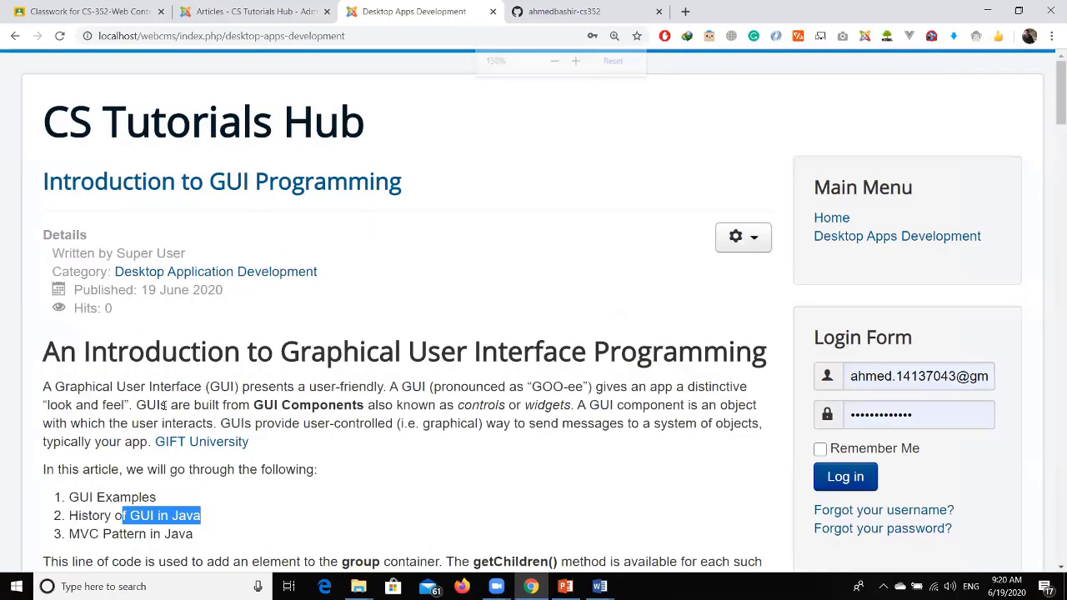
pyautogui.hotkey('ctrl', '+')
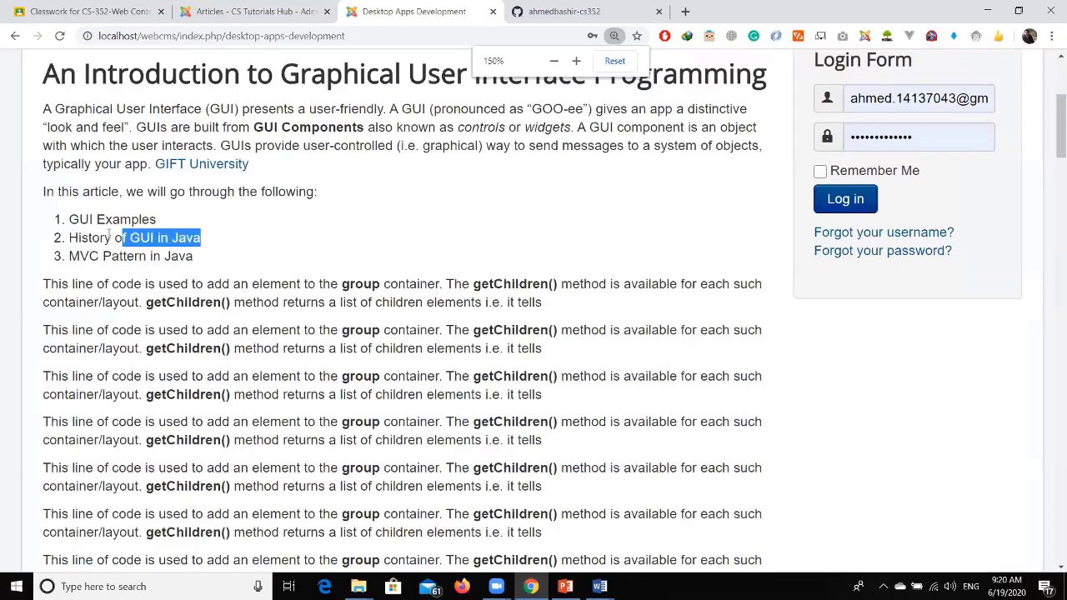
pyautogui.click(108, 236)
pyautogui.scroll(-8, 125, 209)
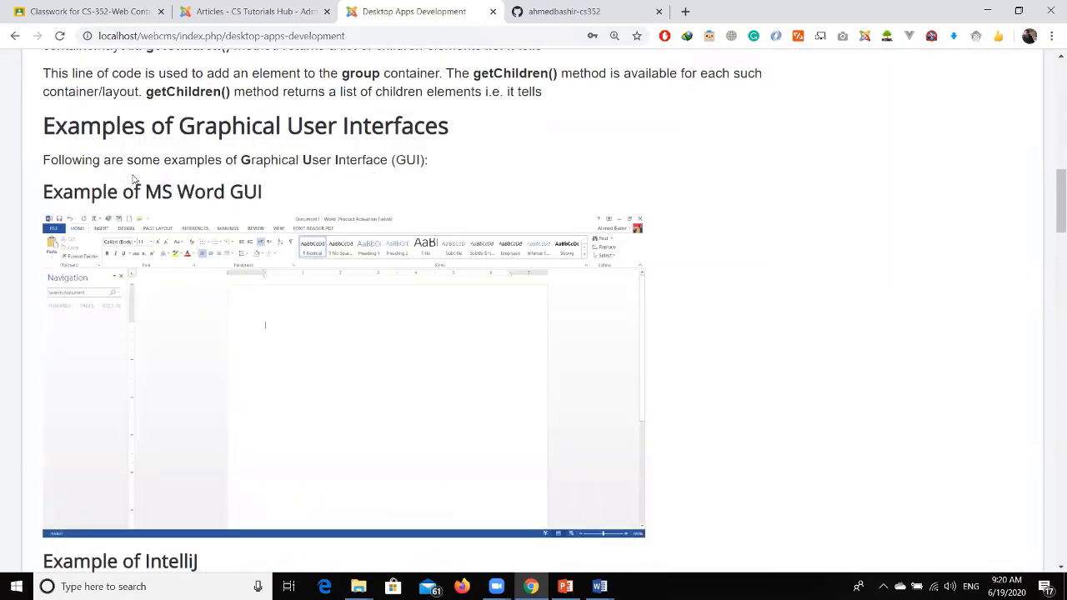
pyautogui.scroll(6, 132, 179)
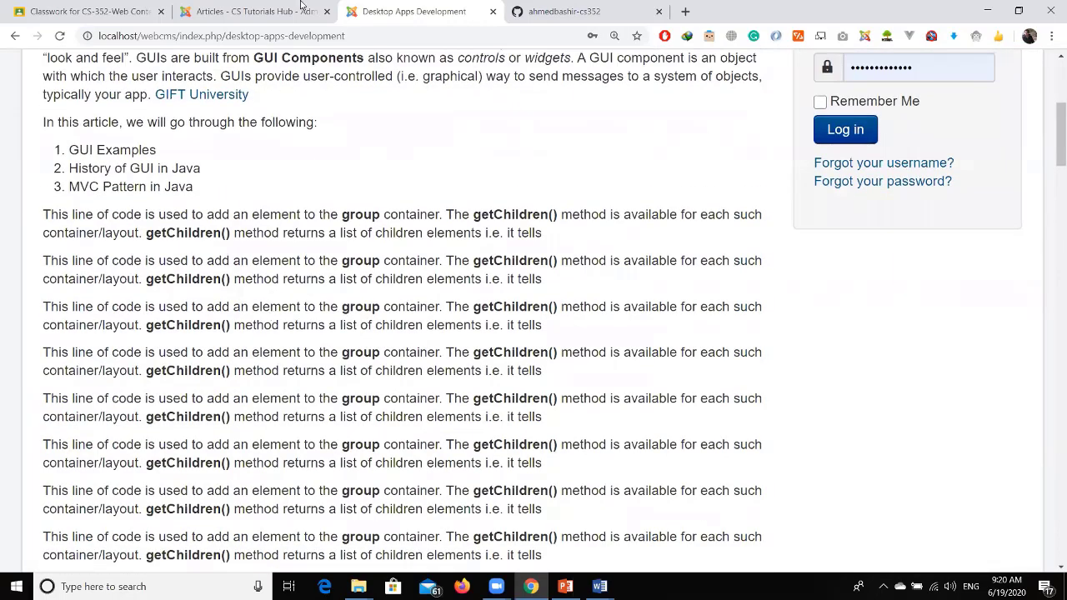
pyautogui.hotkey('ctrl', 'shift', 'Tab')
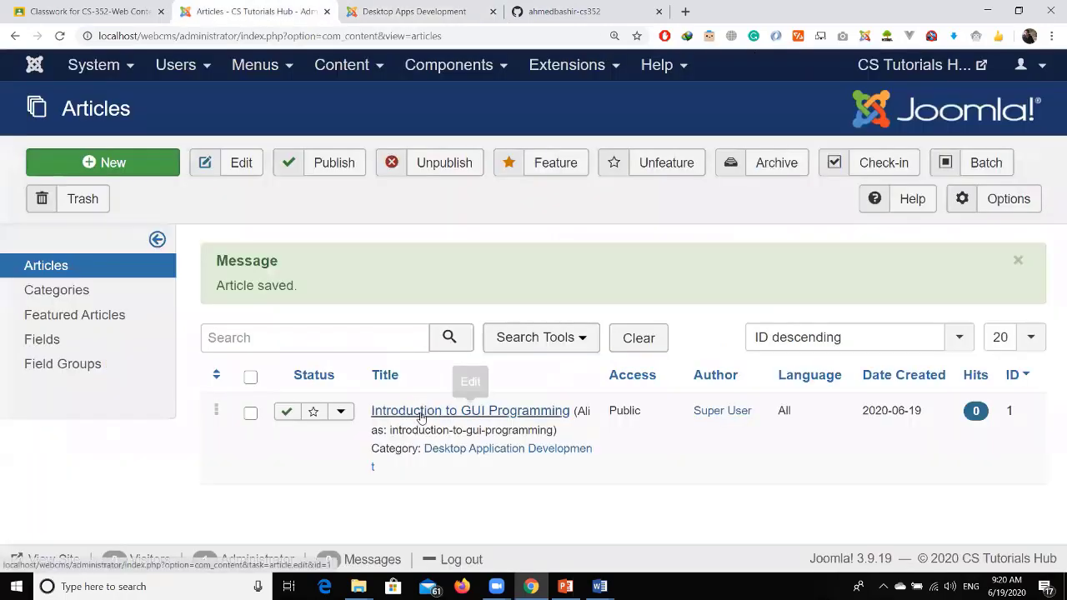
# - Open the article and link the GUI Examples item to the #guiexamples anchor
pyautogui.click(421, 414)
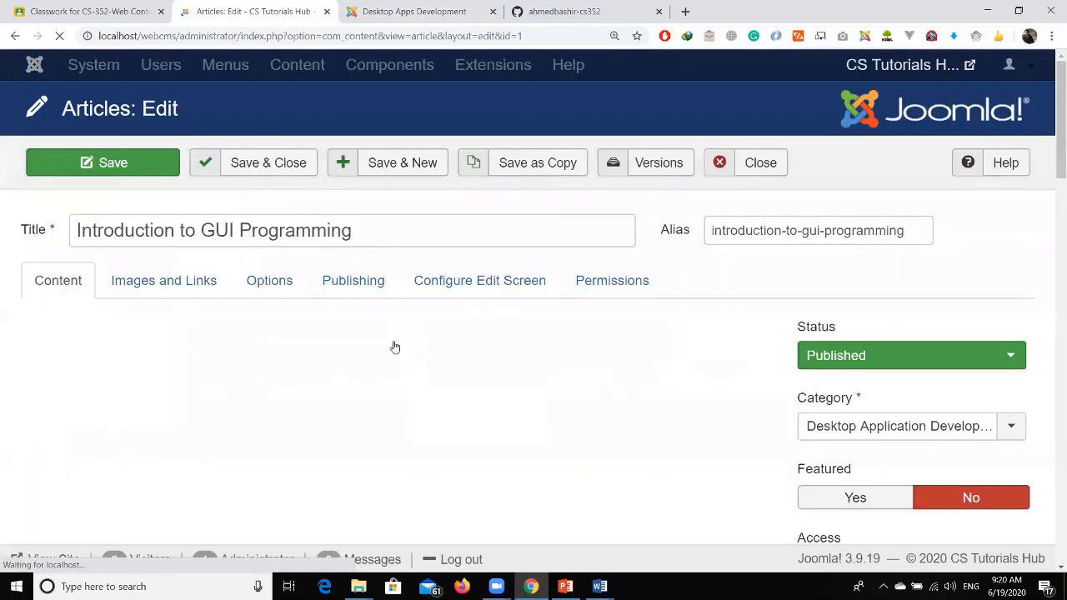
pyautogui.scroll(-5, 208, 350)
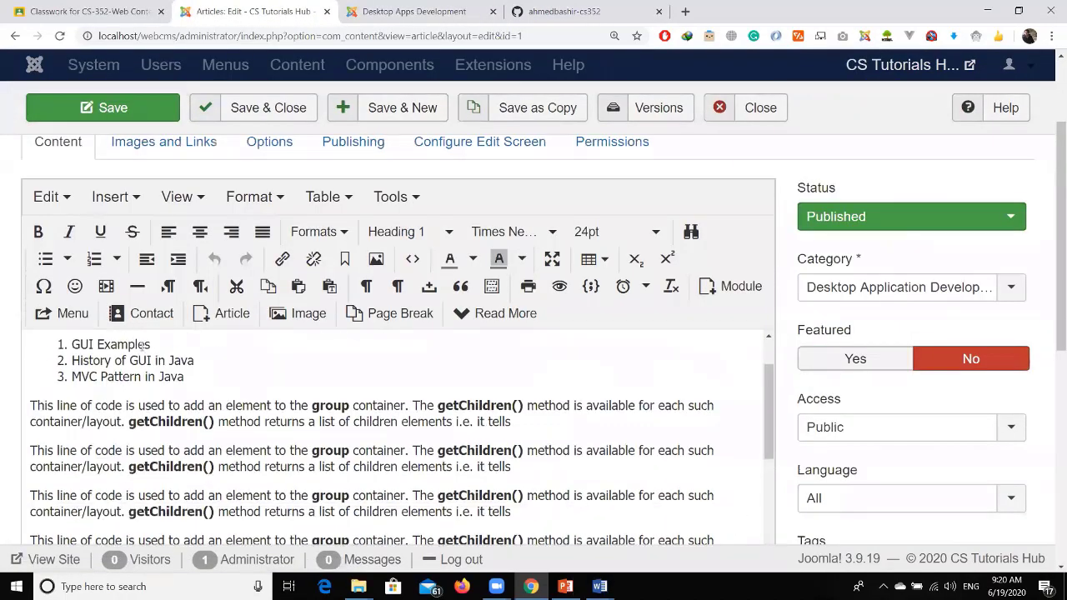
pyautogui.click(153, 341)
pyautogui.keyDown('shift'); pyautogui.click(72, 344); pyautogui.keyUp('shift')
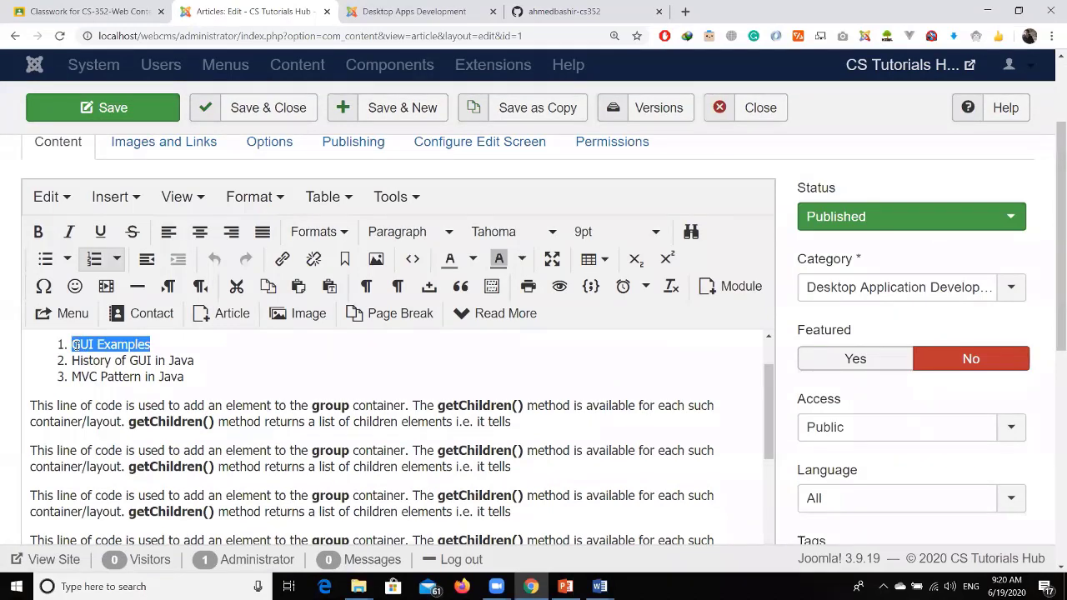
pyautogui.click(282, 264)
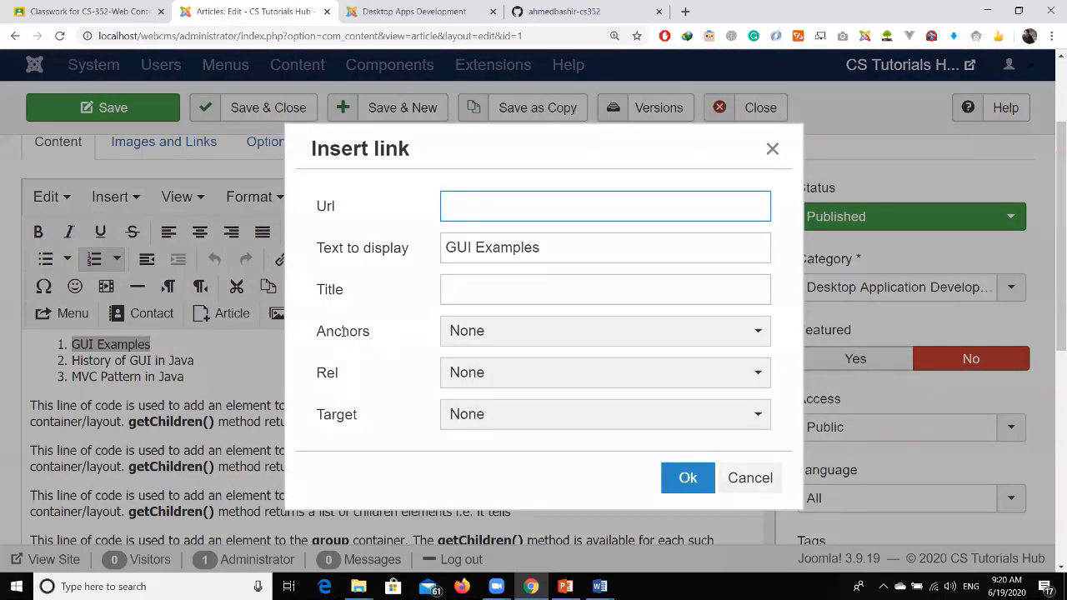
pyautogui.doubleClick(399, 335)
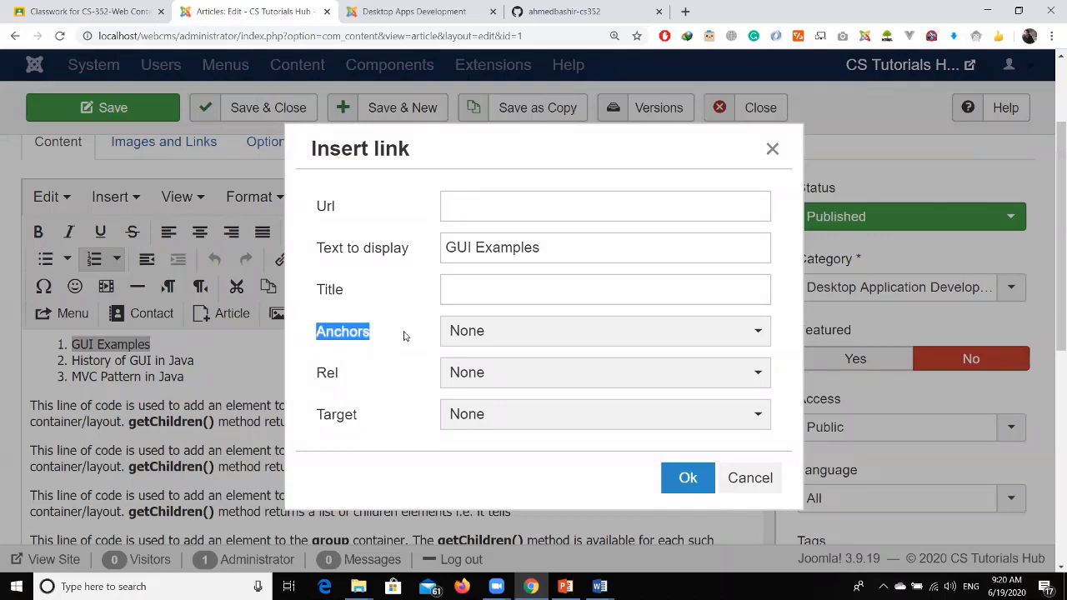
pyautogui.click(492, 330)
pyautogui.click(510, 400)
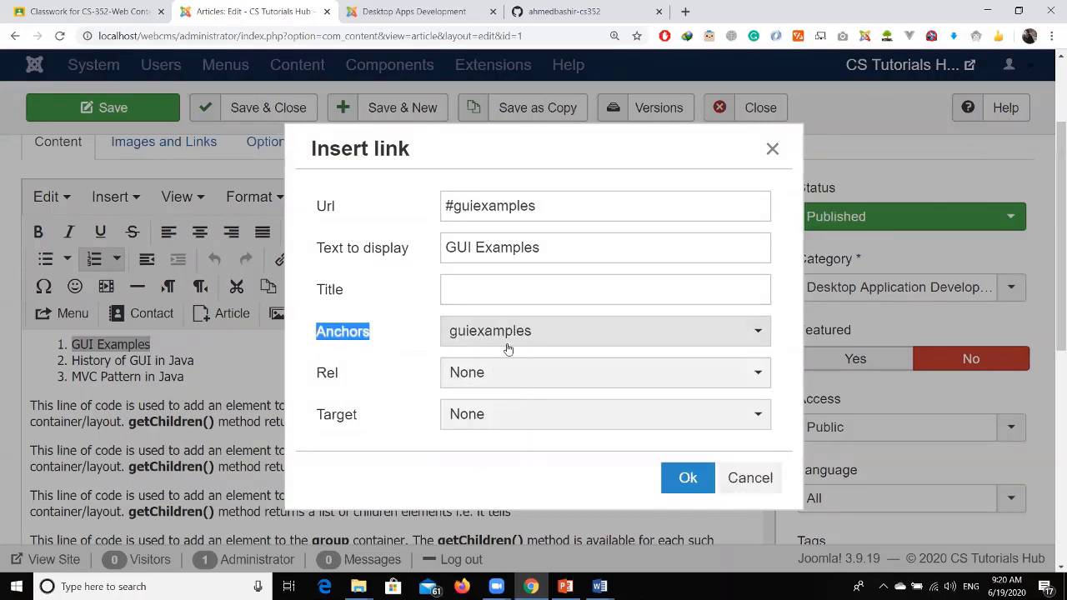
pyautogui.click(688, 479)
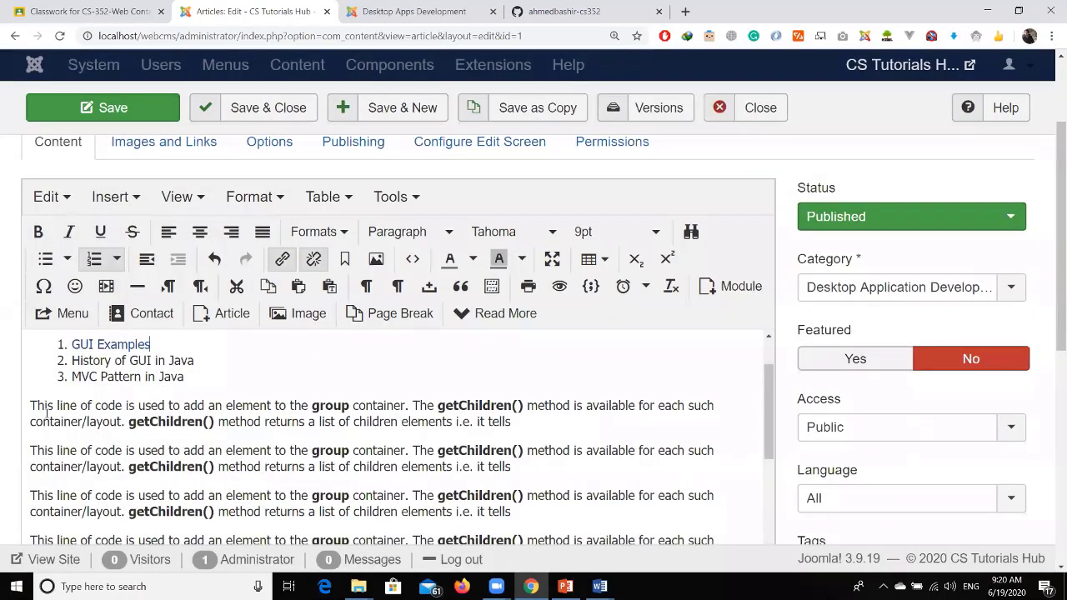
# - Link the History of GUI in Java item to the #guihistory anchor
pyautogui.moveTo(72, 360); pyautogui.dragTo(220, 360)
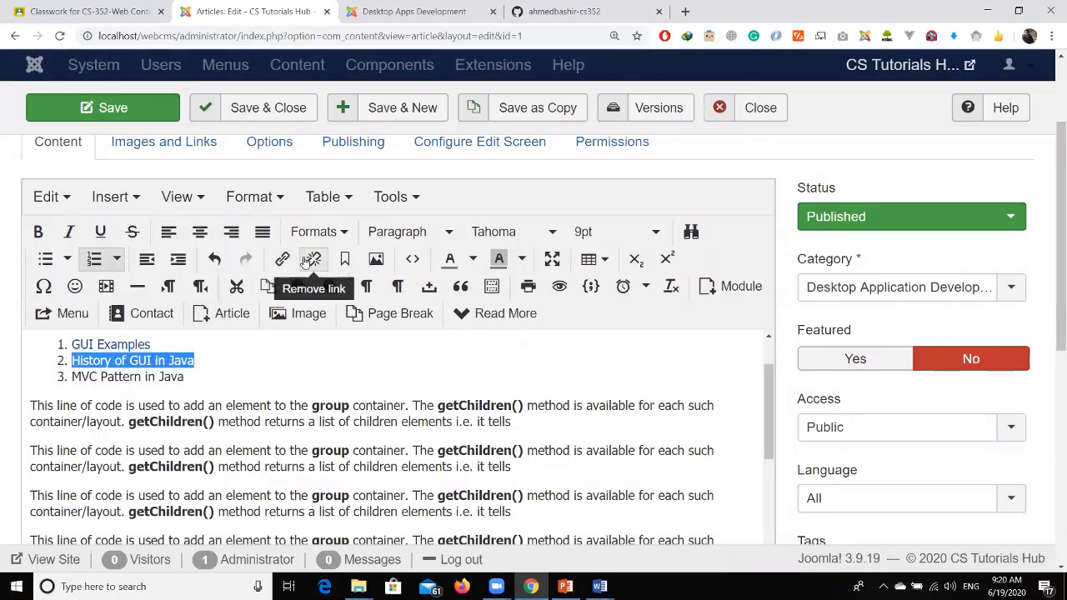
pyautogui.click(282, 258)
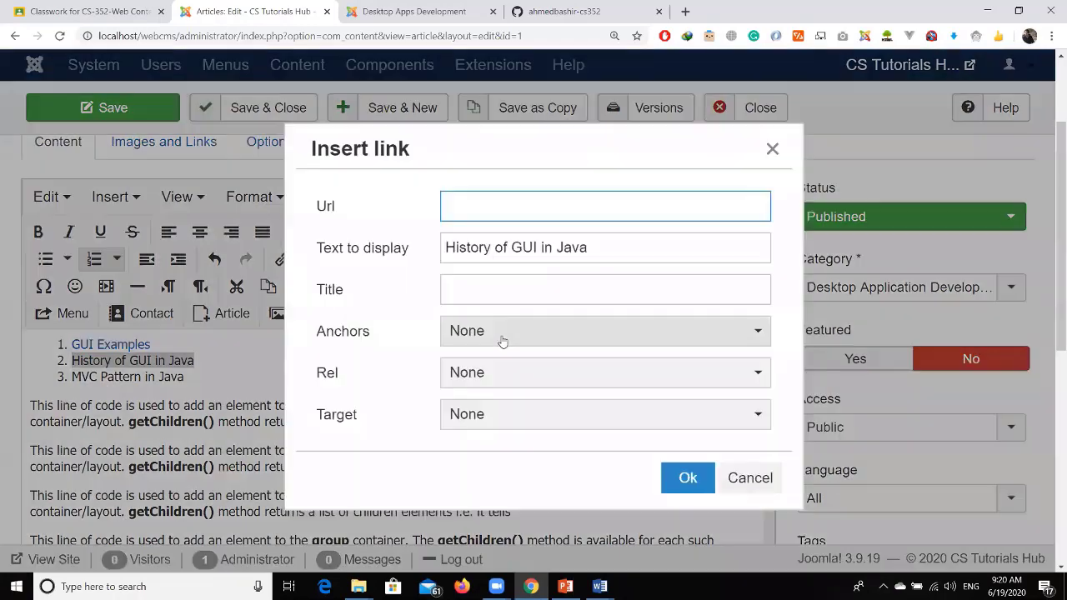
pyautogui.click(502, 334)
pyautogui.click(517, 430)
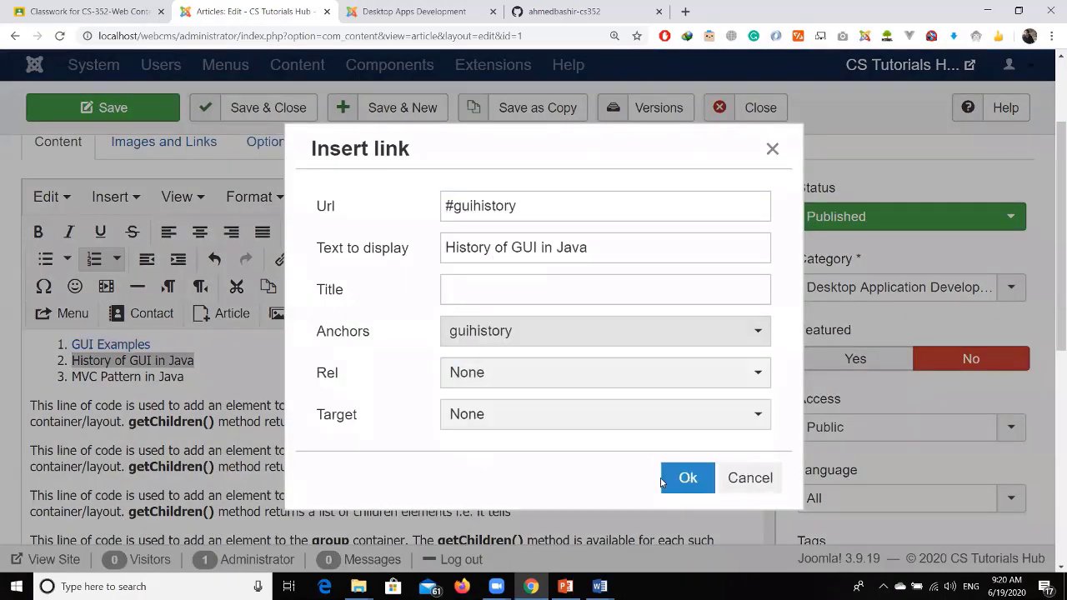
pyautogui.click(689, 478)
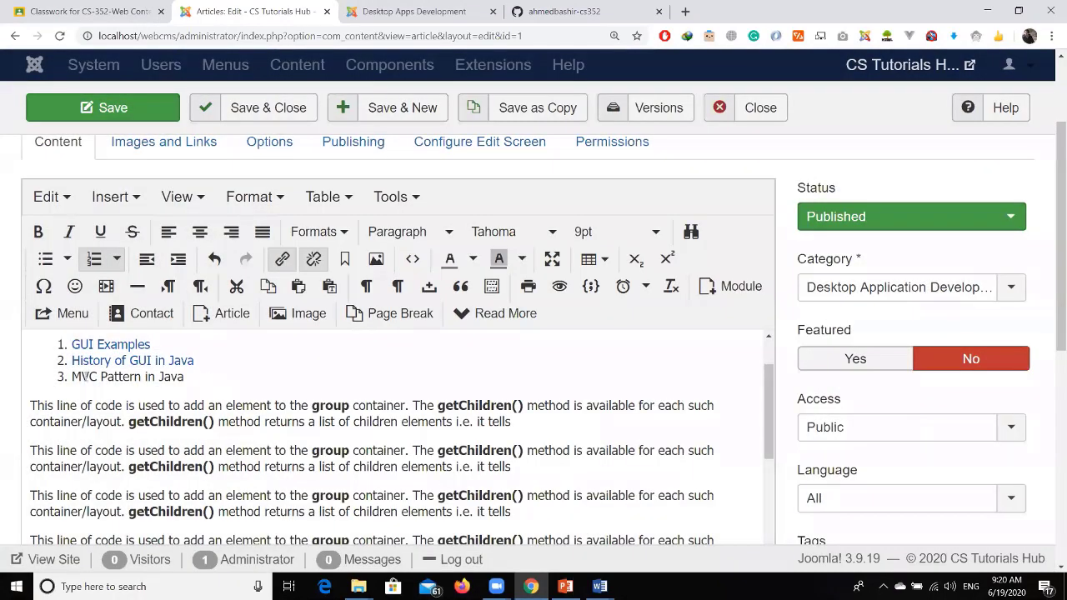
# - Link MVC Pattern in Java to the #mvc anchor, opening in a new window
pyautogui.moveTo(185, 377); pyautogui.dragTo(72, 377)
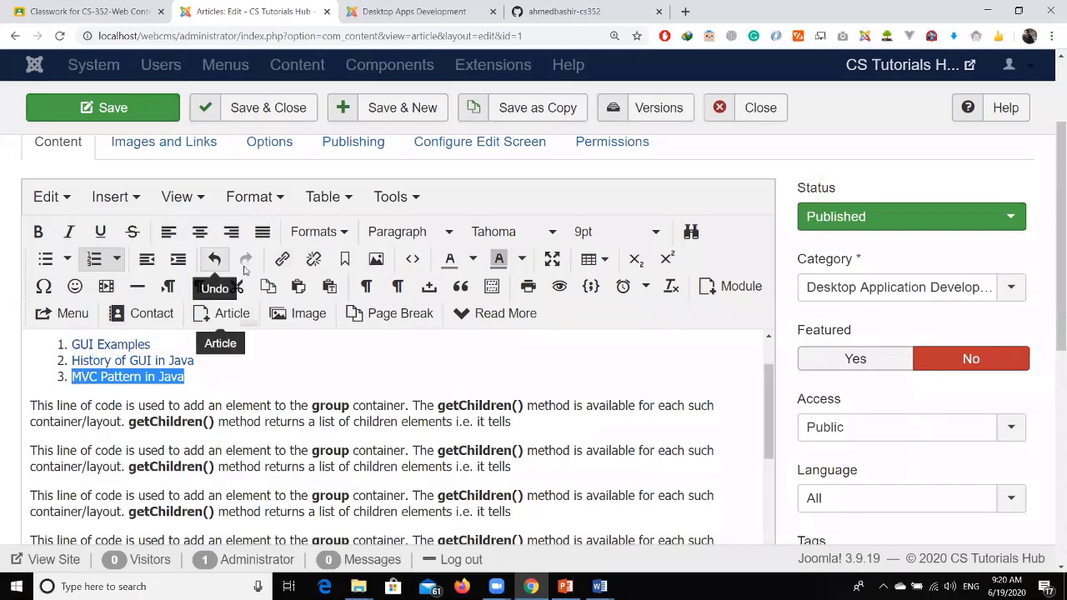
pyautogui.click(282, 258)
pyautogui.click(475, 333)
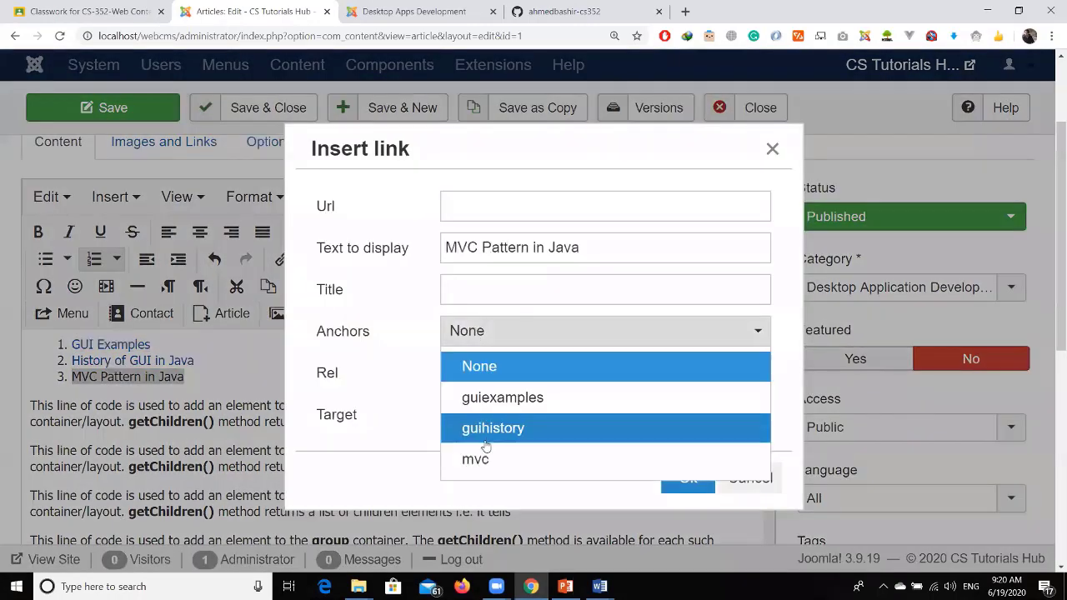
pyautogui.click(484, 462)
pyautogui.click(469, 421)
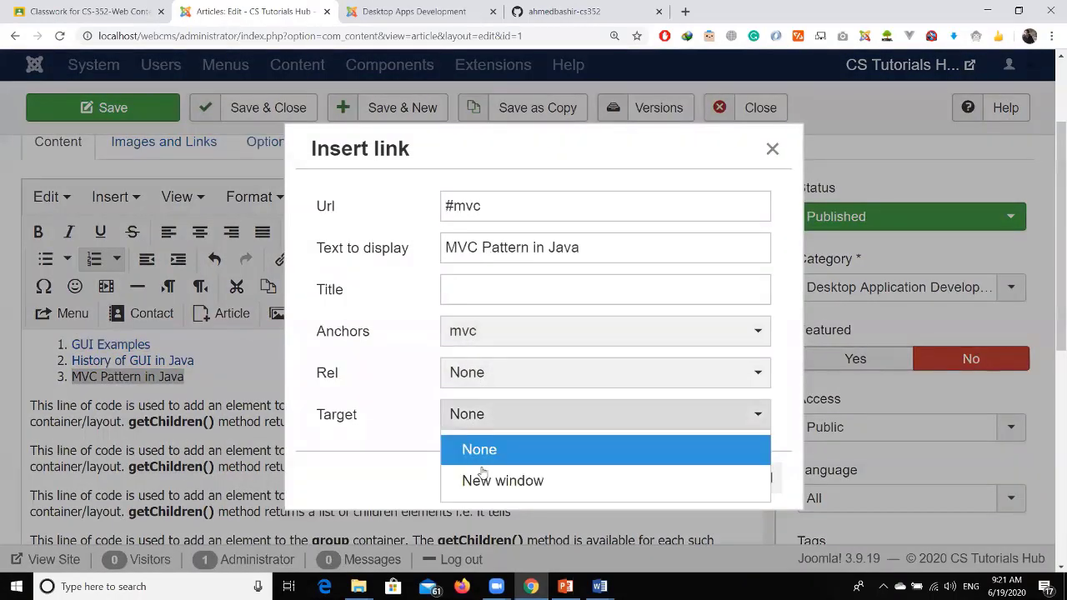
pyautogui.click(485, 484)
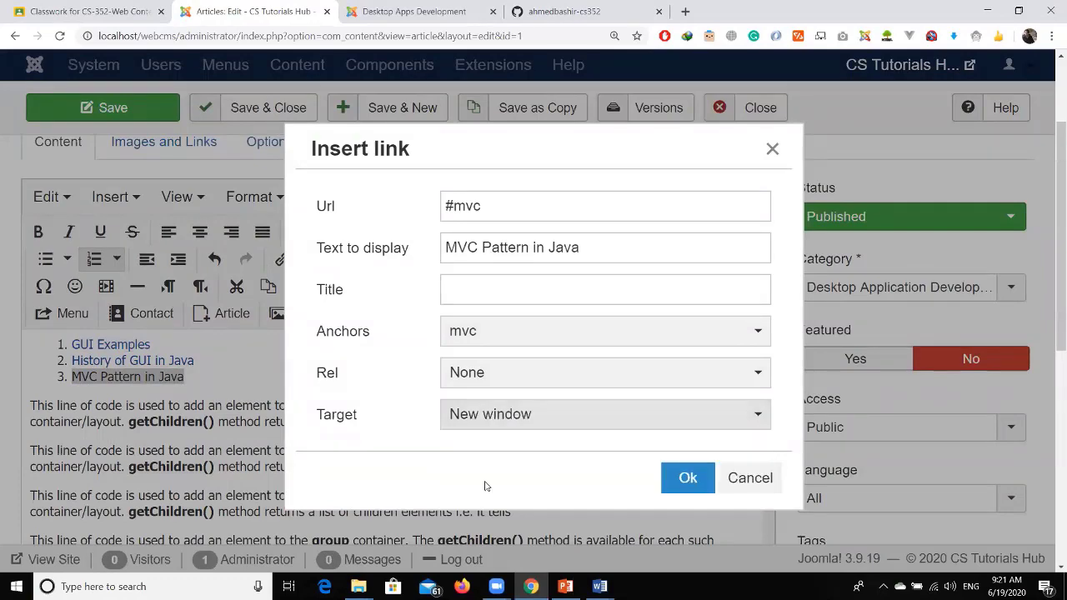
pyautogui.click(686, 478)
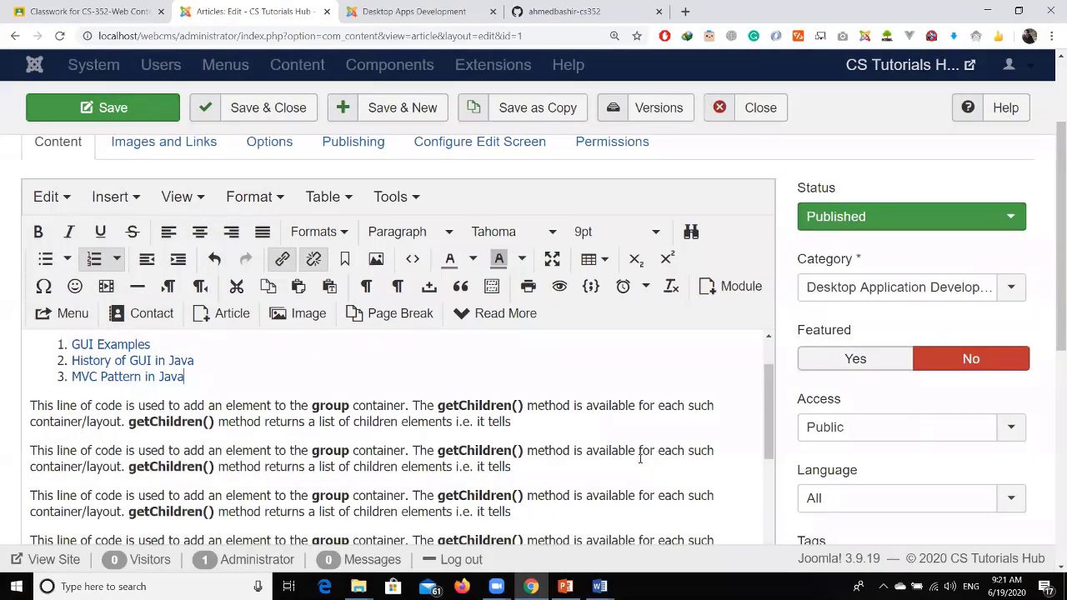
# - Save the article, reload the live site, and test the GUI Examples anchor link
pyautogui.click(238, 115)
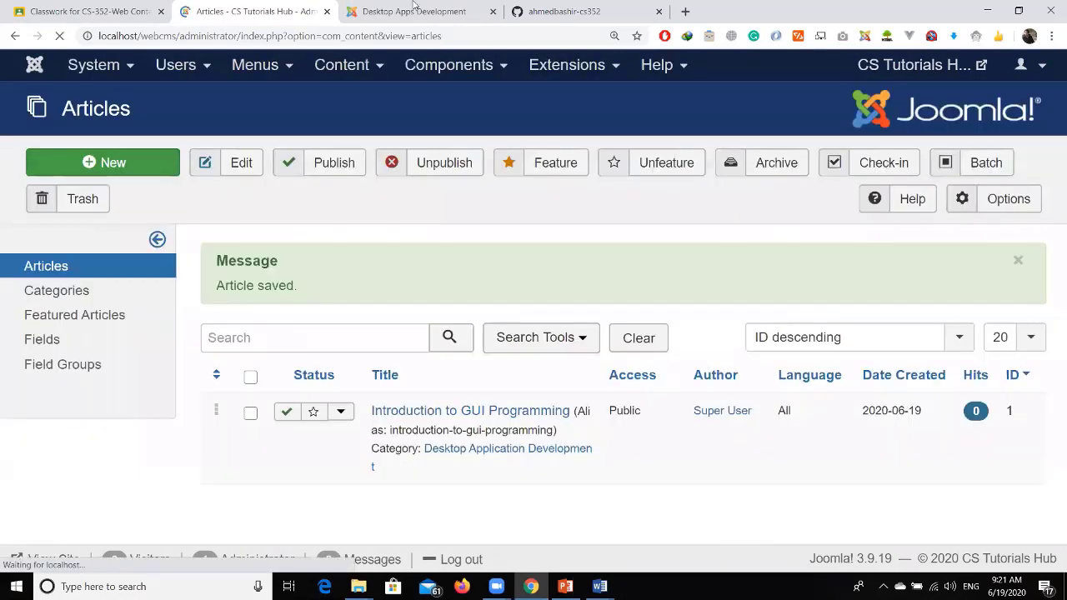
pyautogui.click(425, 6)
pyautogui.press('F5')
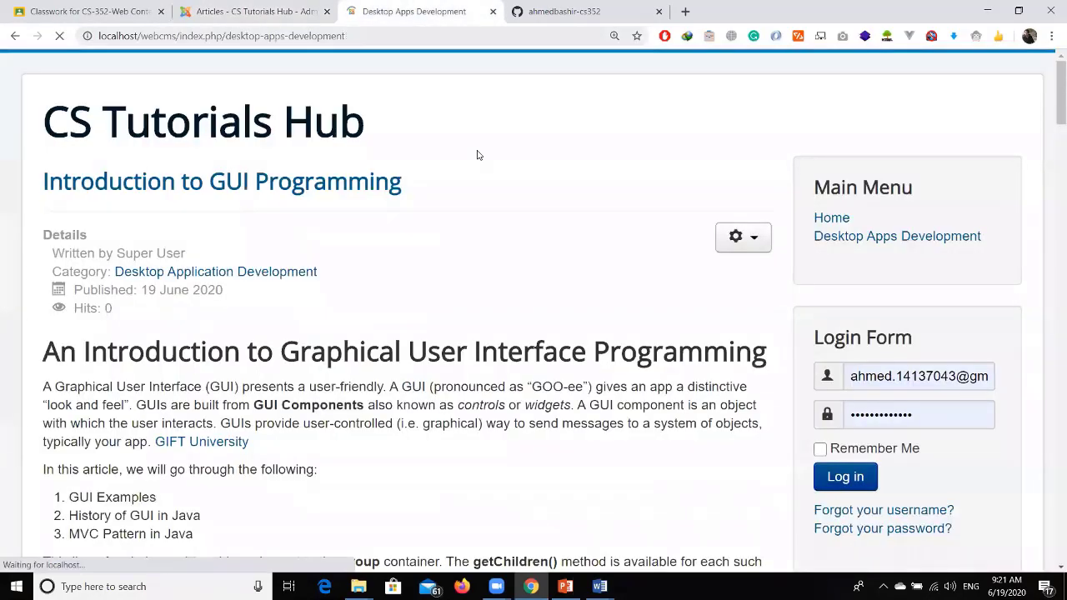
pyautogui.scroll(-2, 472, 235)
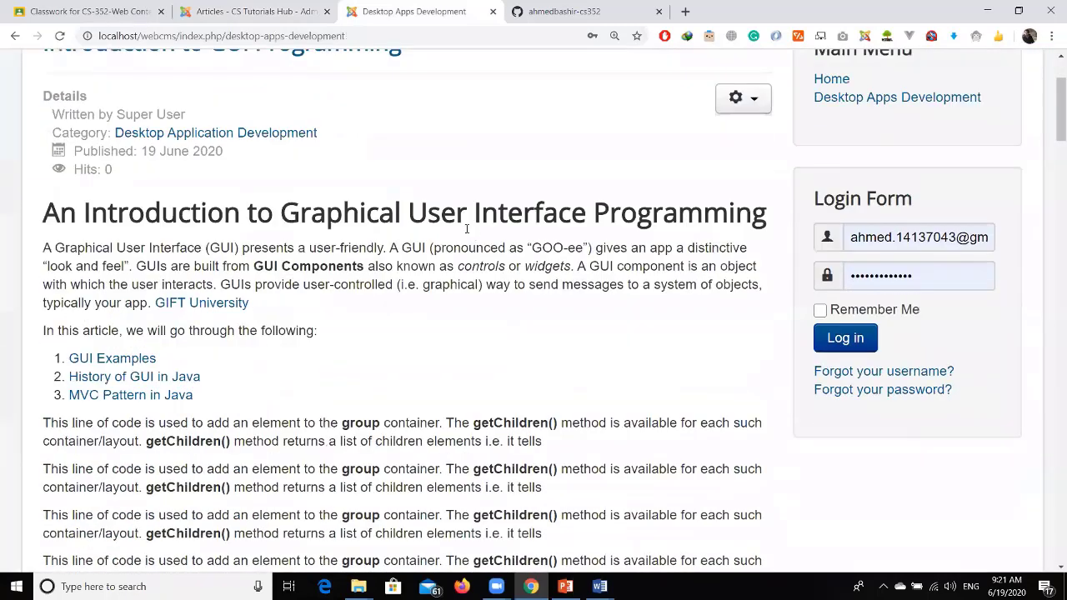
pyautogui.click(139, 360)
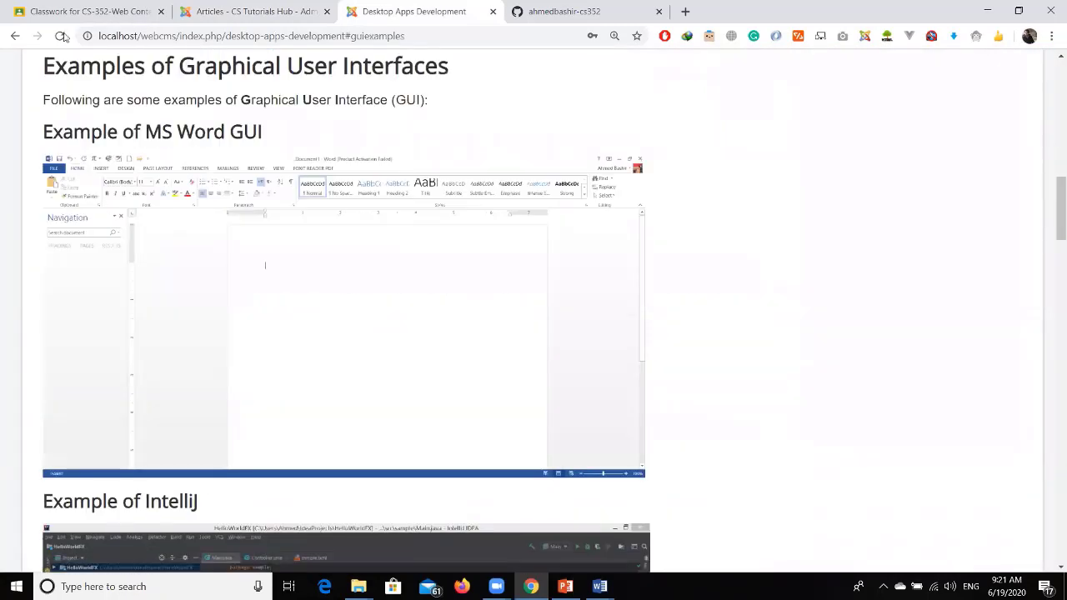
pyautogui.scroll(6, 163, 287)
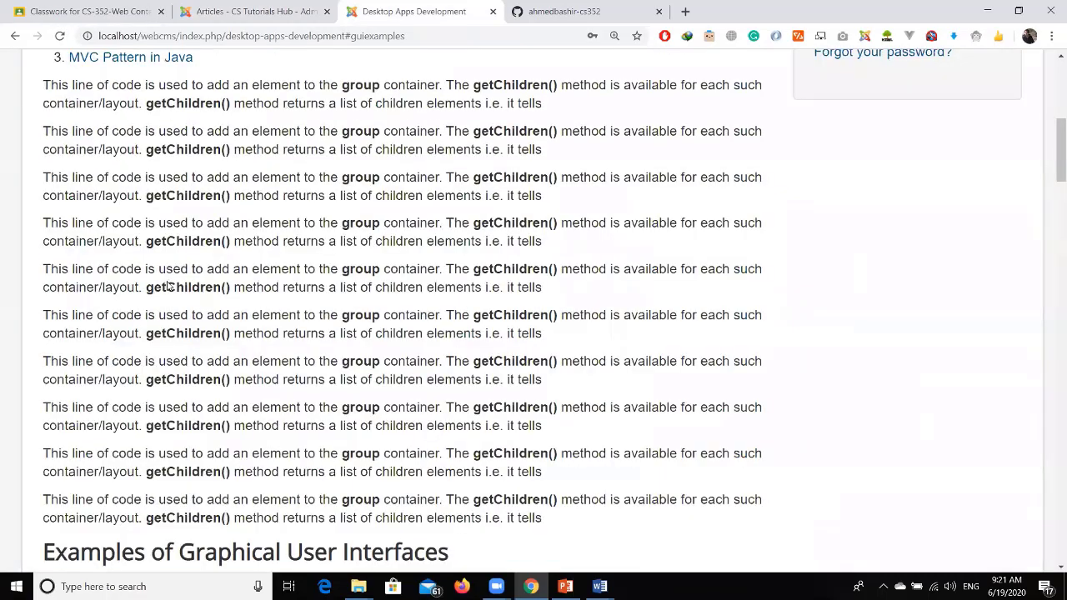
pyautogui.scroll(5, 169, 286)
pyautogui.scroll(-2, 167, 311)
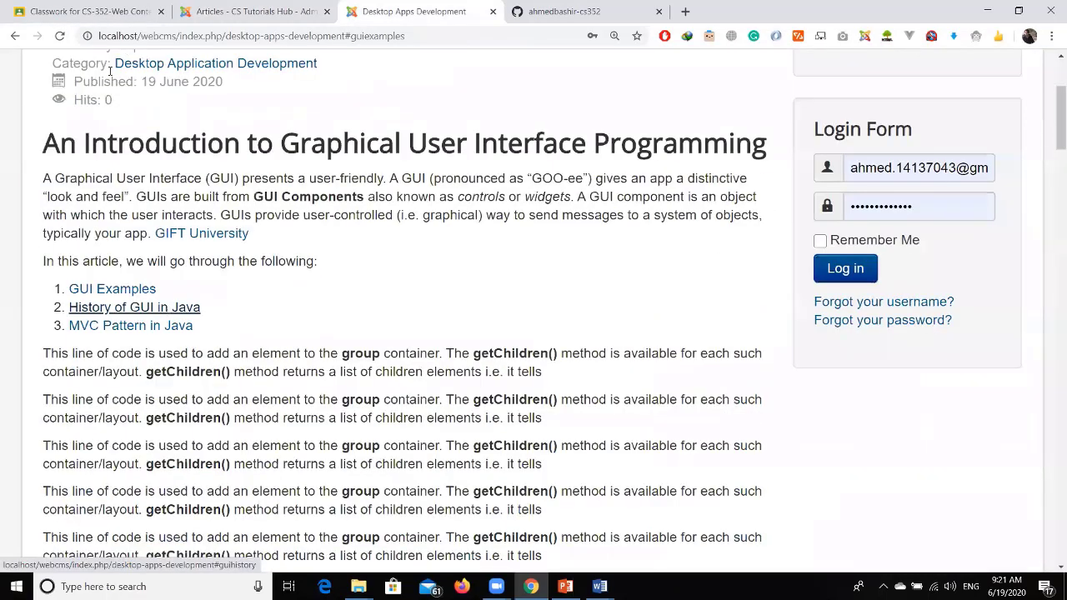
# - Test the History of GUI in Java and MVC Pattern in Java links, then return to the admin tab
pyautogui.click(134, 307)
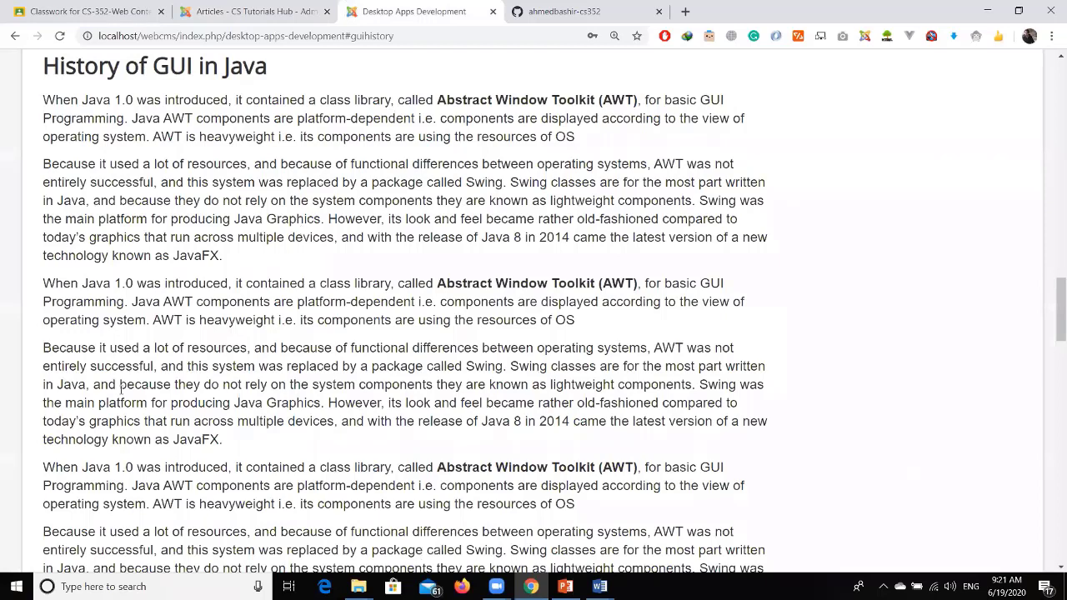
pyautogui.scroll(15, 140, 308)
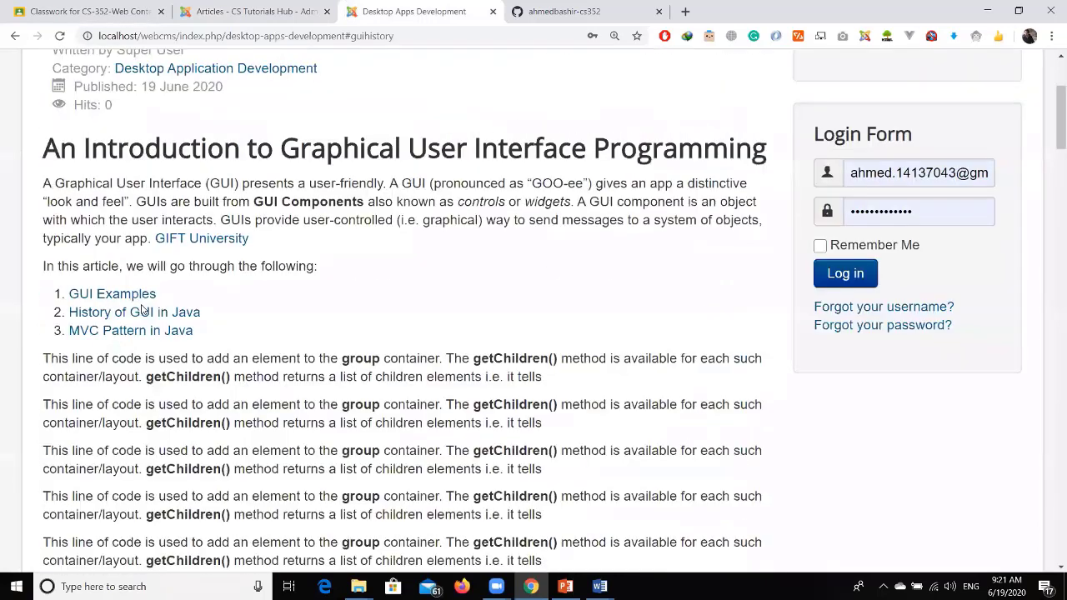
pyautogui.scroll(1, 143, 310)
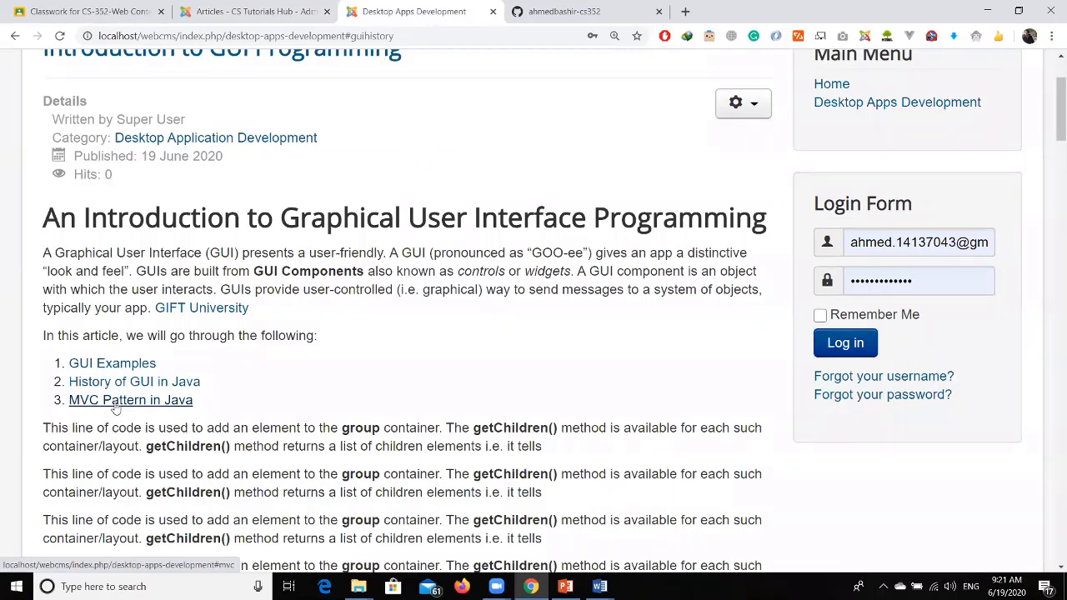
pyautogui.click(116, 402)
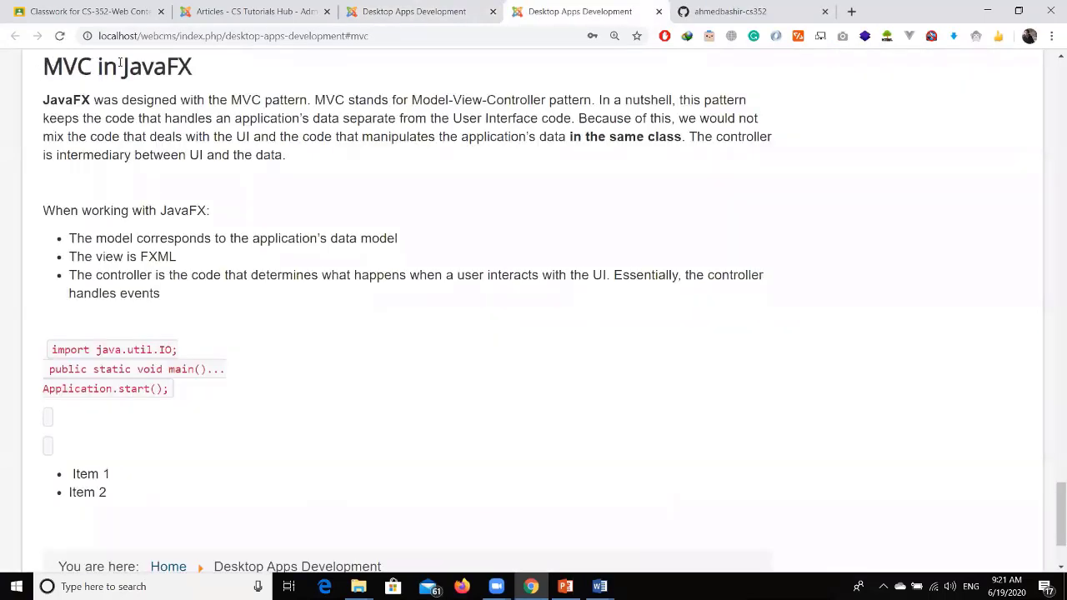
pyautogui.moveTo(120, 62); pyautogui.dragTo(421, 483)
pyautogui.click(422, 483)
pyautogui.click(411, 10)
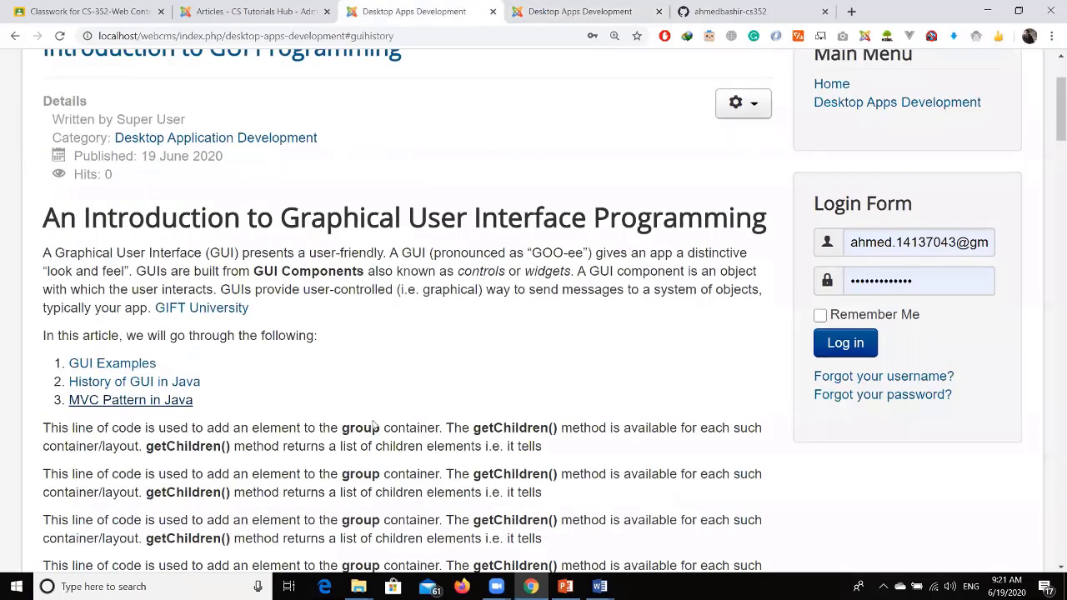
pyautogui.hotkey('ctrl', 'shift', 'Tab')
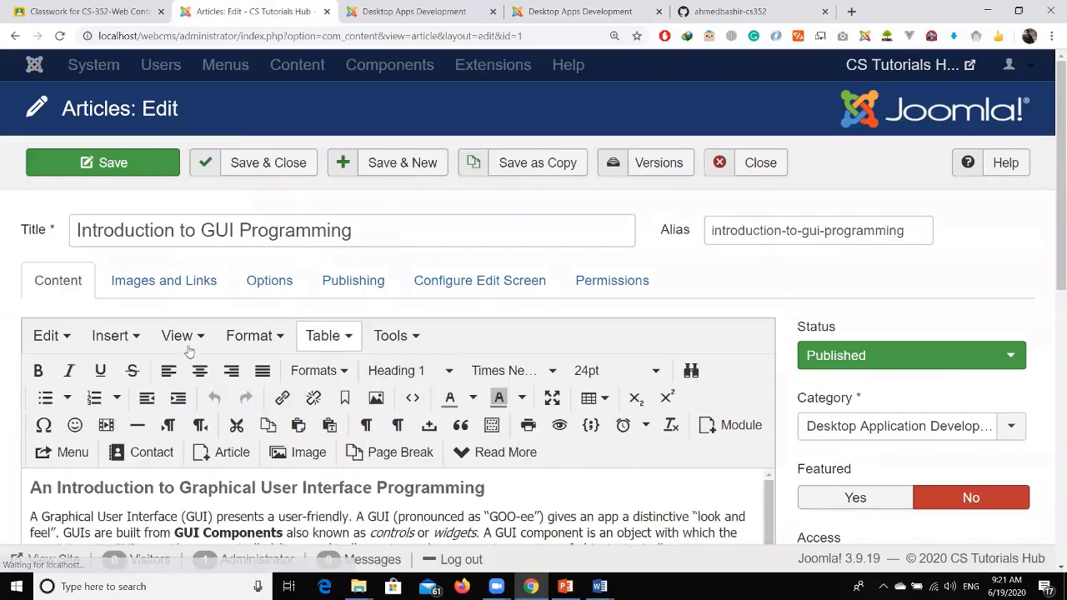
pyautogui.scroll(-3, 345, 422)
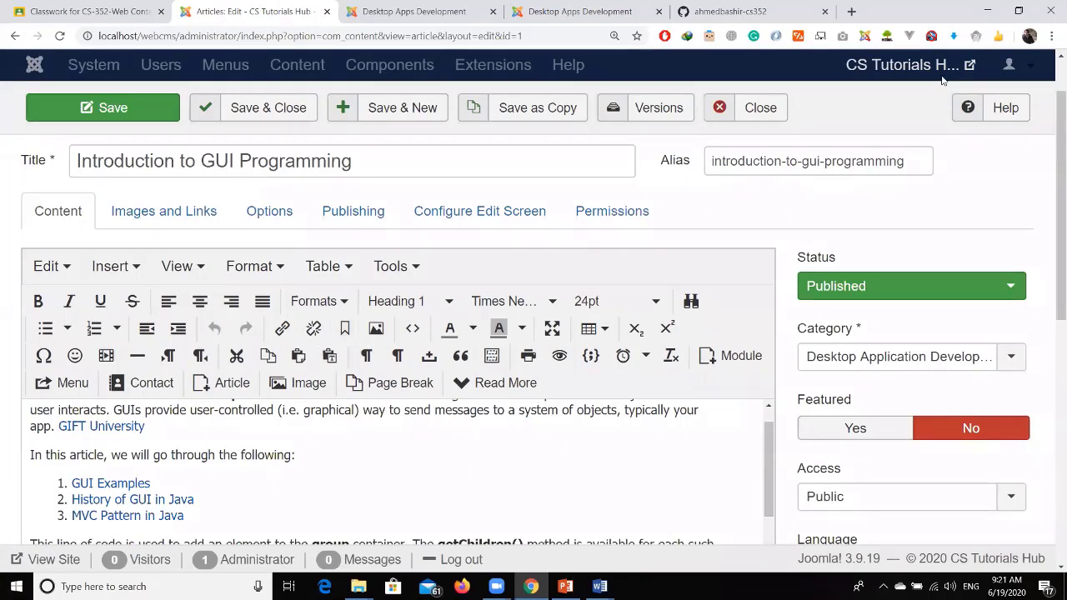
pyautogui.click(414, 11)
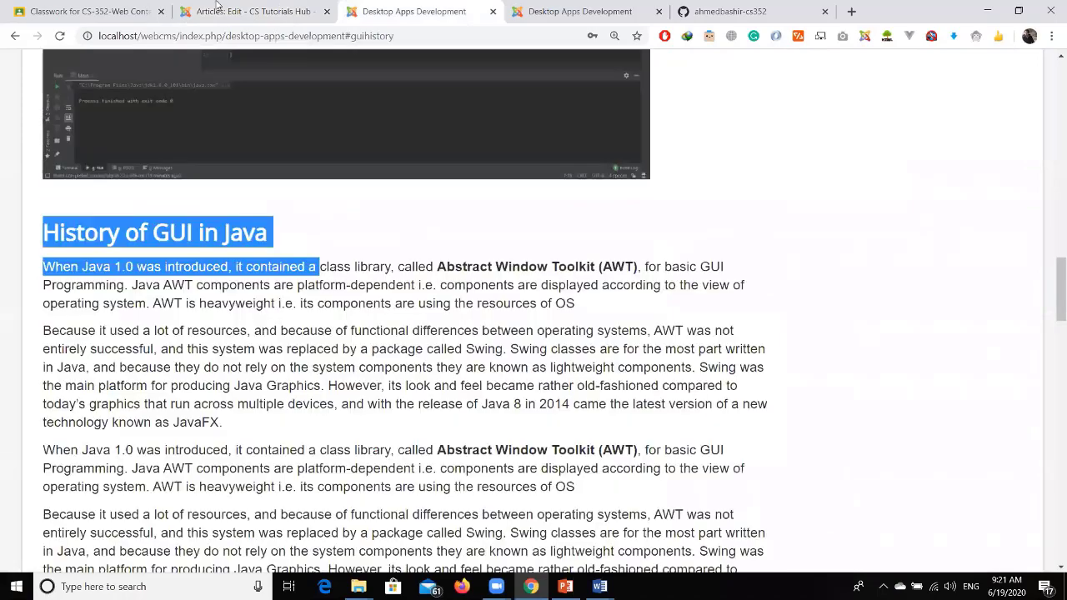
pyautogui.click(283, 11)
pyautogui.click(400, 11)
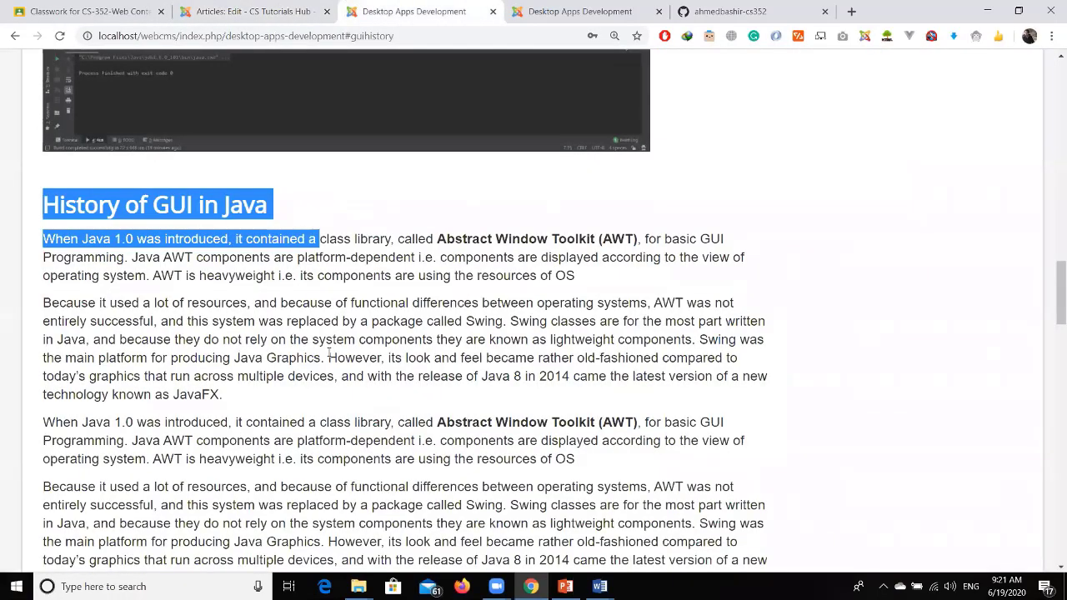
pyautogui.press('F5')
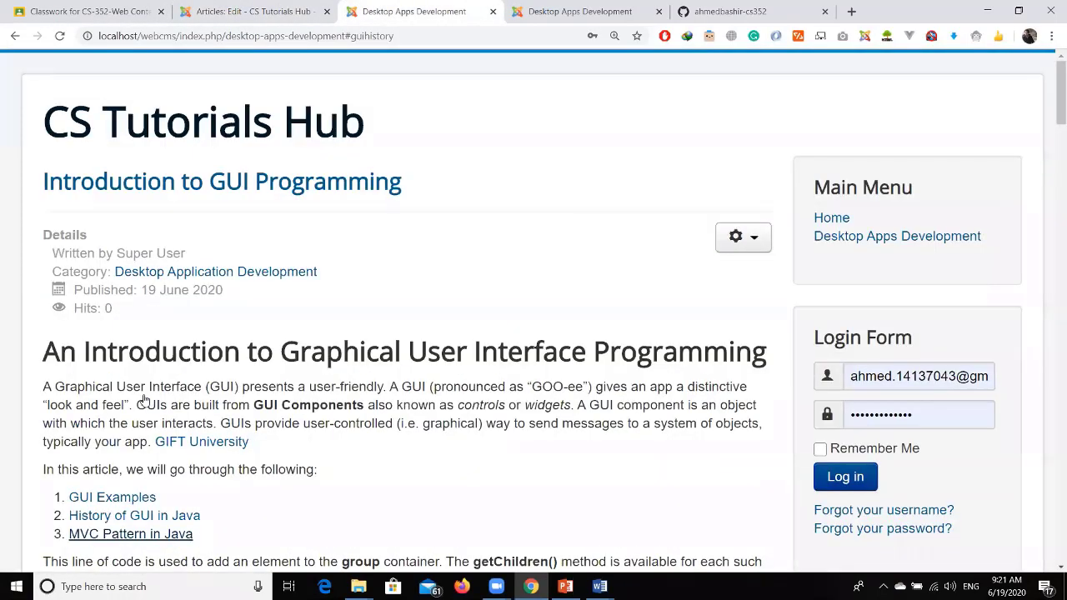
pyautogui.click(130, 534)
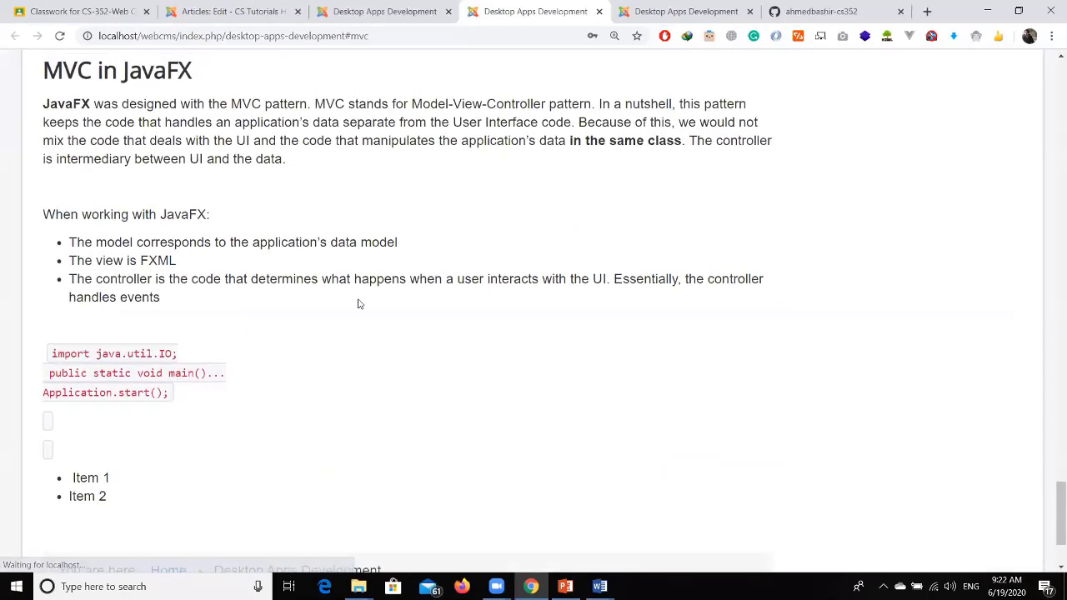
pyautogui.scroll(6, 357, 283)
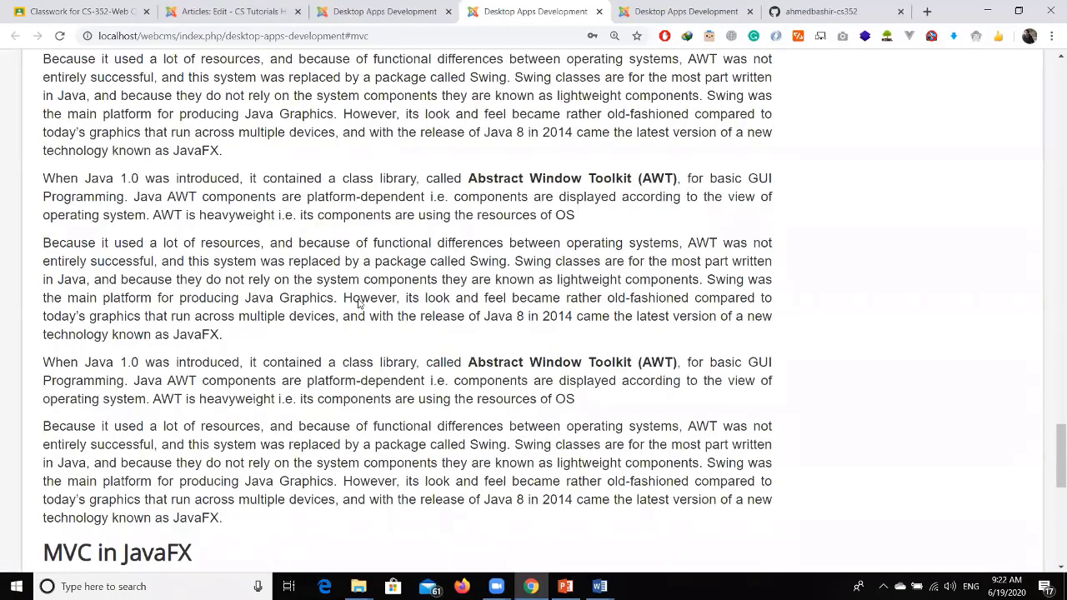
pyautogui.scroll(10, 358, 304)
pyautogui.scroll(-5, 358, 305)
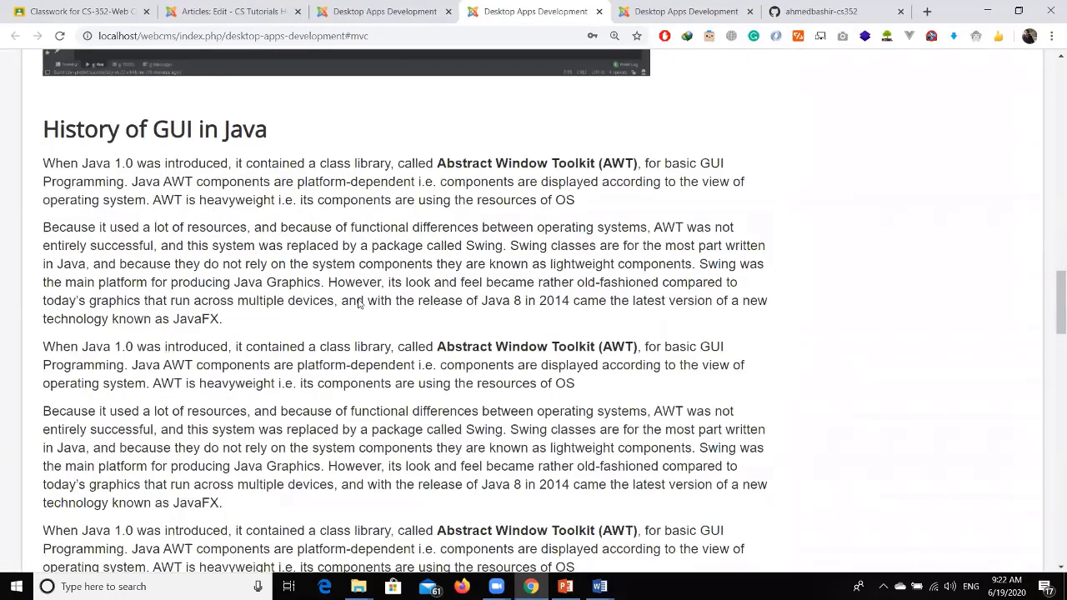
pyautogui.scroll(-6, 359, 304)
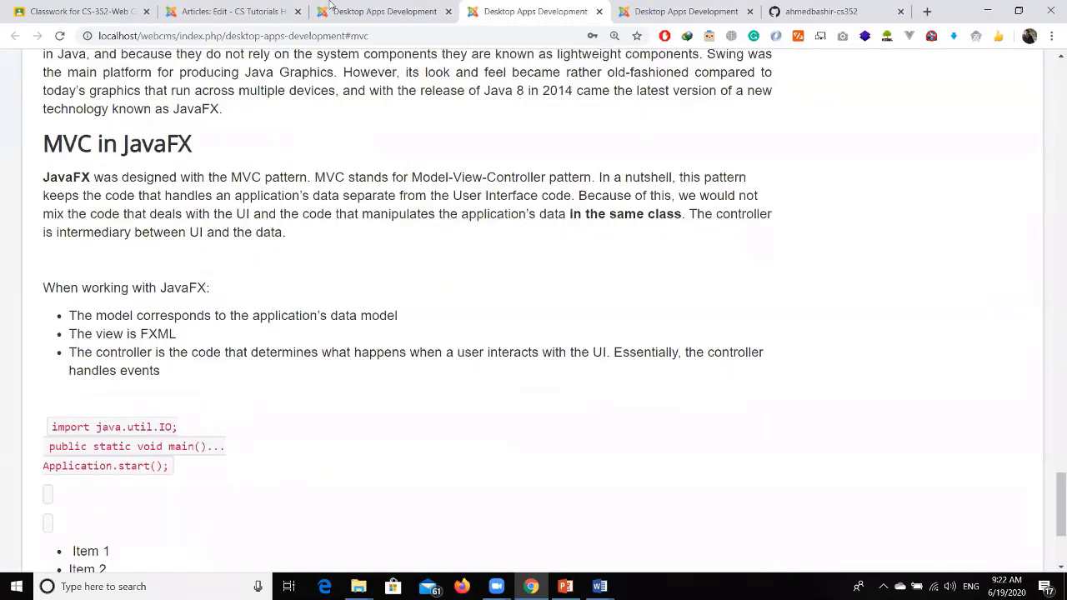
pyautogui.hotkey('ctrl', 'shift', 'Tab')
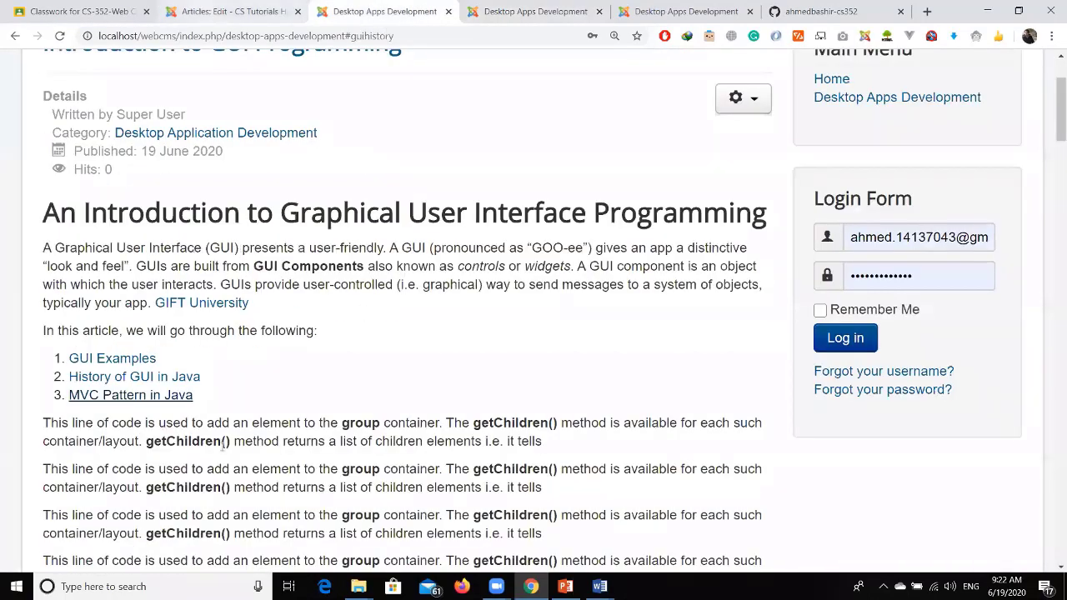
pyautogui.hotkey('ctrl', 'shift', 'Tab')
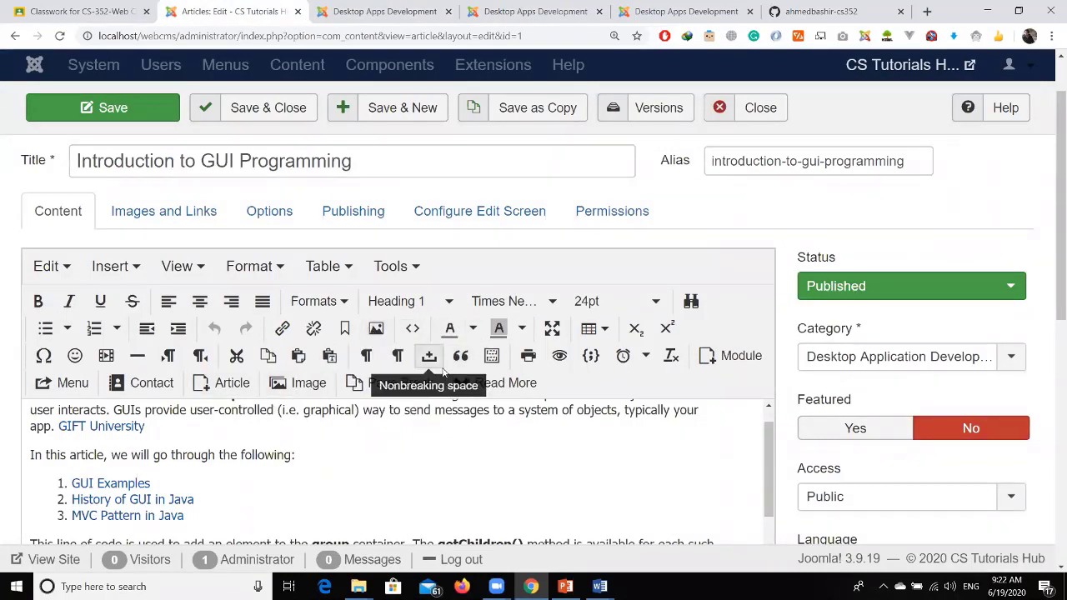
pyautogui.click(415, 329)
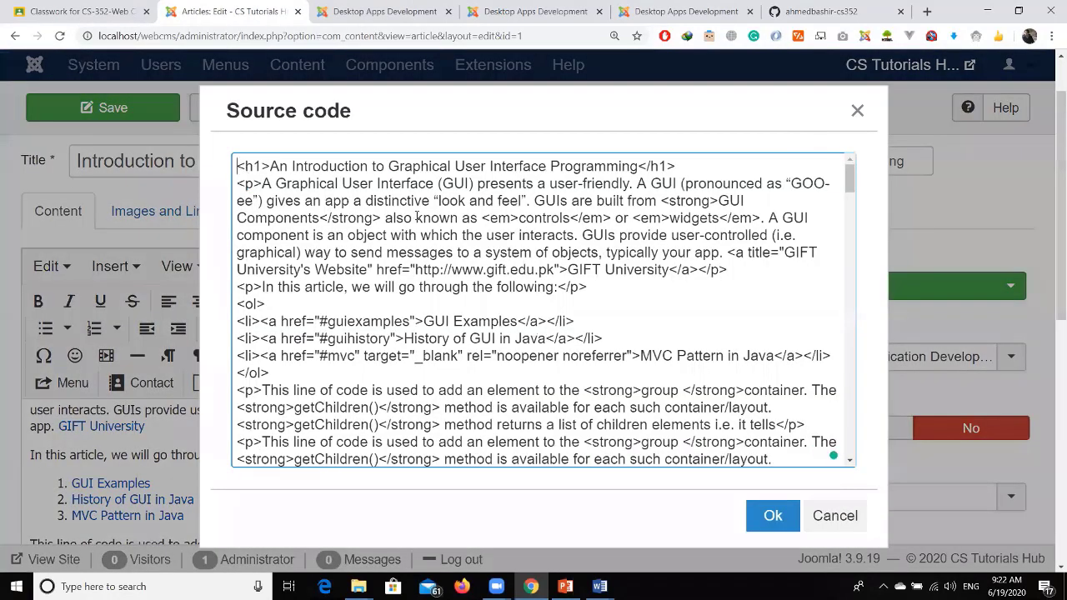
pyautogui.keyDown('shift'); pyautogui.click(671, 293); pyautogui.keyUp('shift')
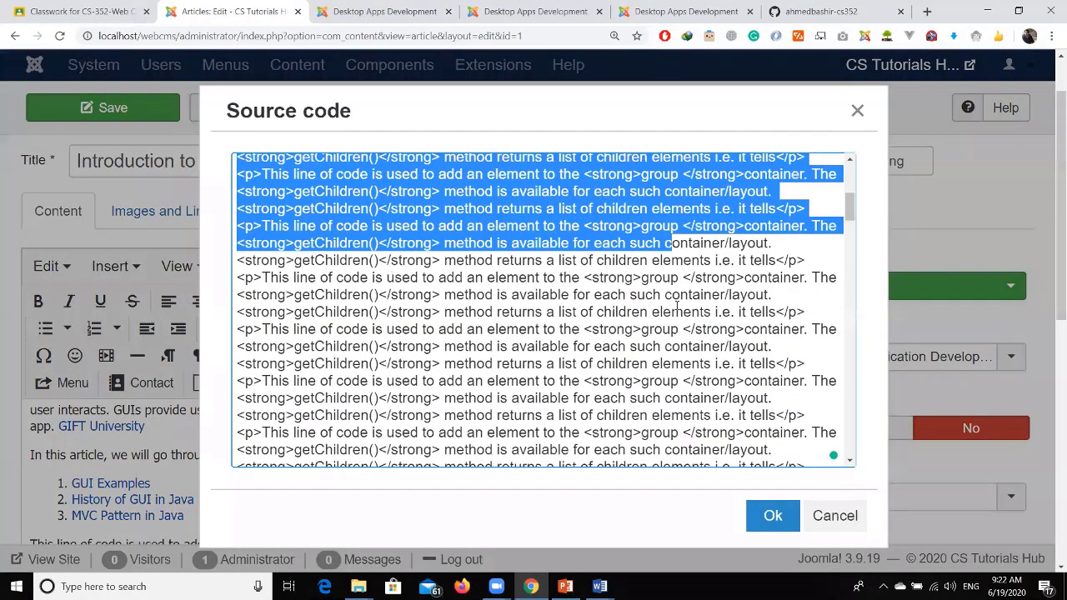
pyautogui.scroll(-15, 677, 306)
pyautogui.keyDown('shift'); pyautogui.click(679, 306); pyautogui.keyUp('shift')
pyautogui.scroll(-10, 677, 305)
pyautogui.keyDown('shift'); pyautogui.click(673, 305); pyautogui.keyUp('shift')
pyautogui.keyDown('shift'); pyautogui.click(671, 405); pyautogui.keyUp('shift')
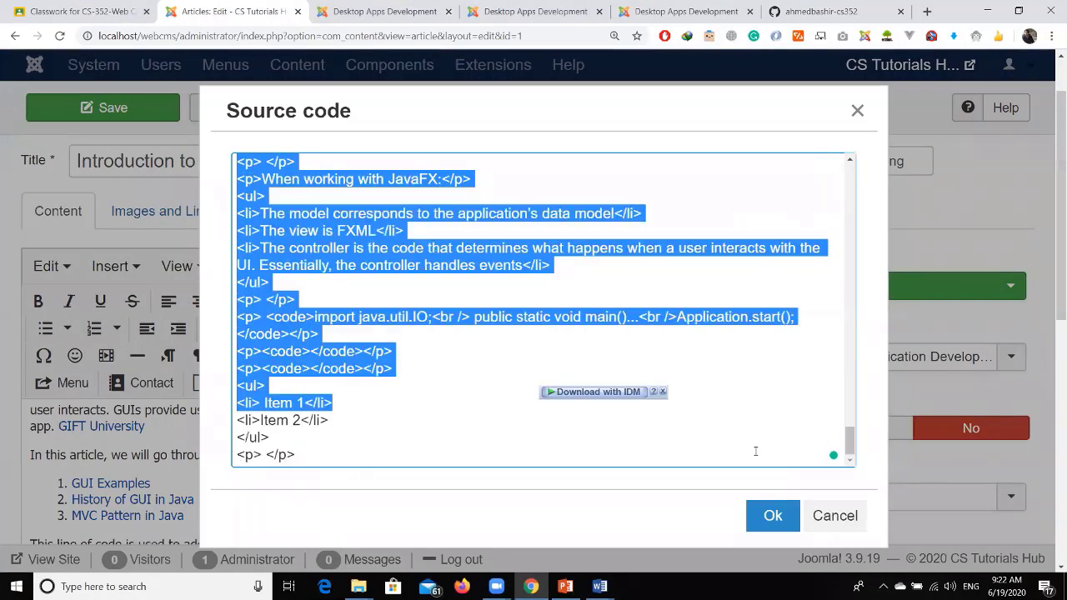
pyautogui.click(825, 515)
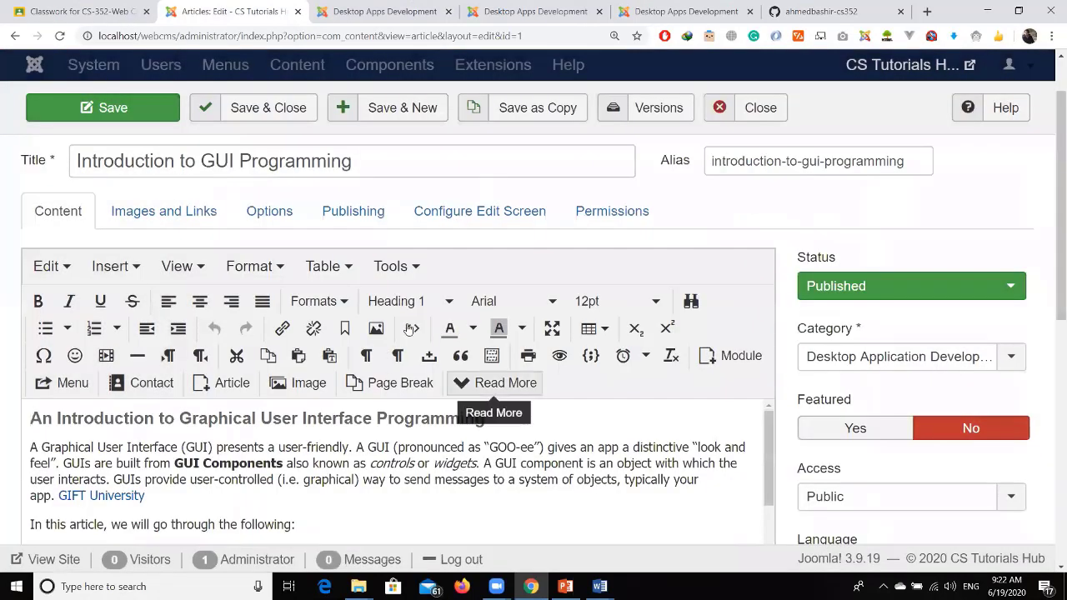
# - Define a custom reddish text colour in the editor
pyautogui.click(472, 334)
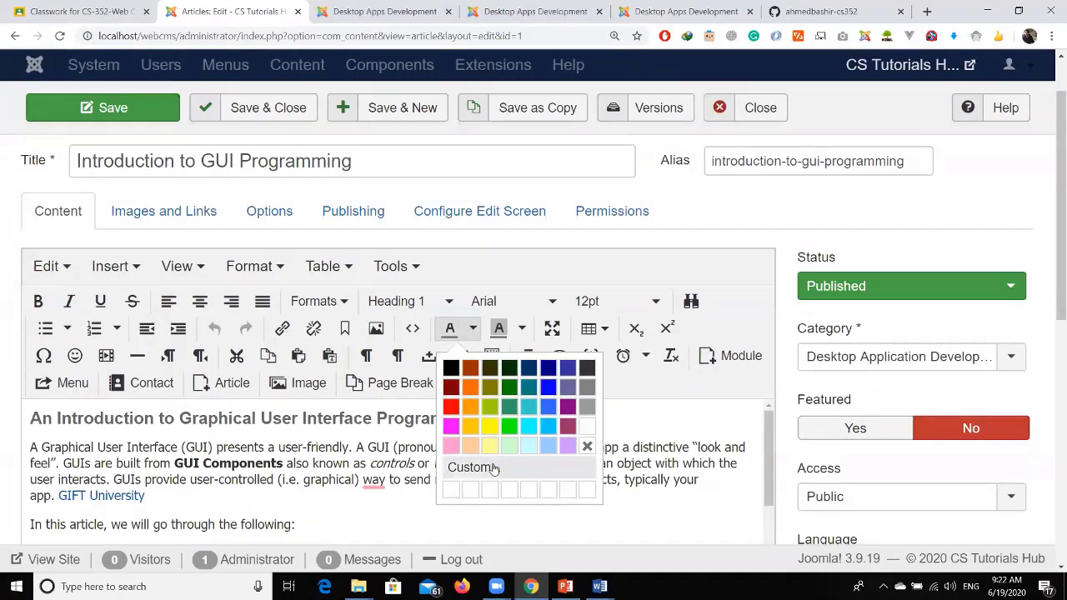
pyautogui.click(472, 464)
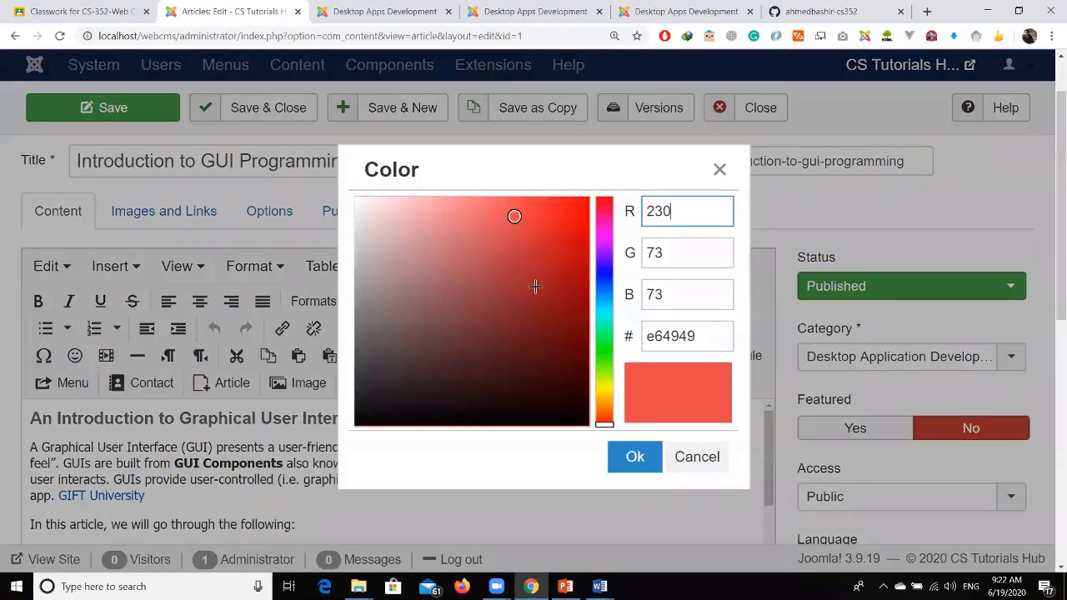
pyautogui.click(529, 295)
pyautogui.click(455, 260)
pyautogui.click(634, 456)
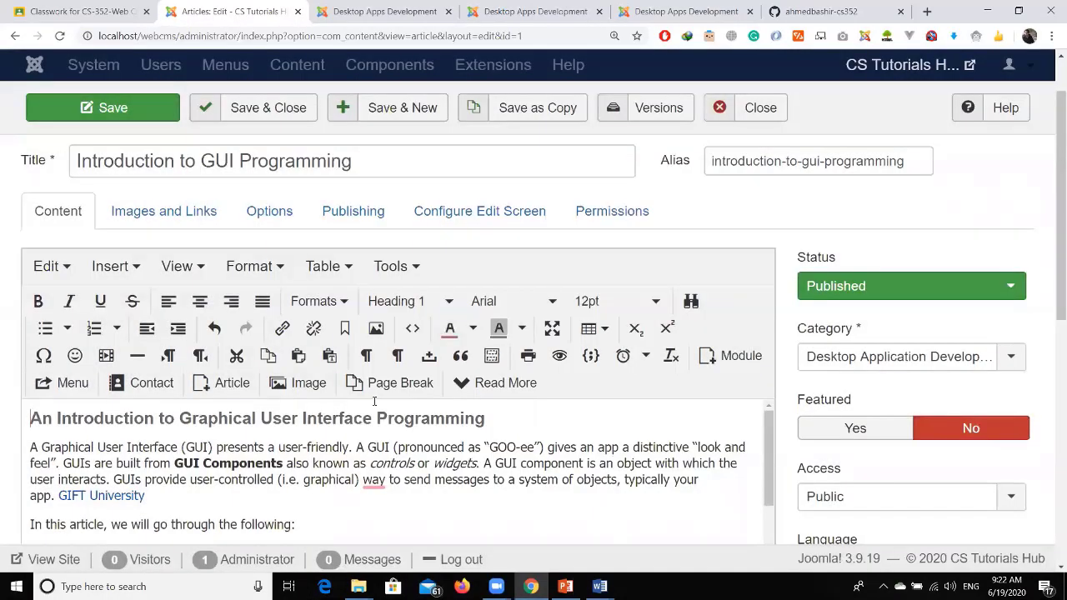
# - Give most of the opening paragraph an orange background and reset zoom to 100%
pyautogui.click(501, 327)
pyautogui.moveTo(48, 447); pyautogui.dragTo(457, 481)
pyautogui.click(522, 327)
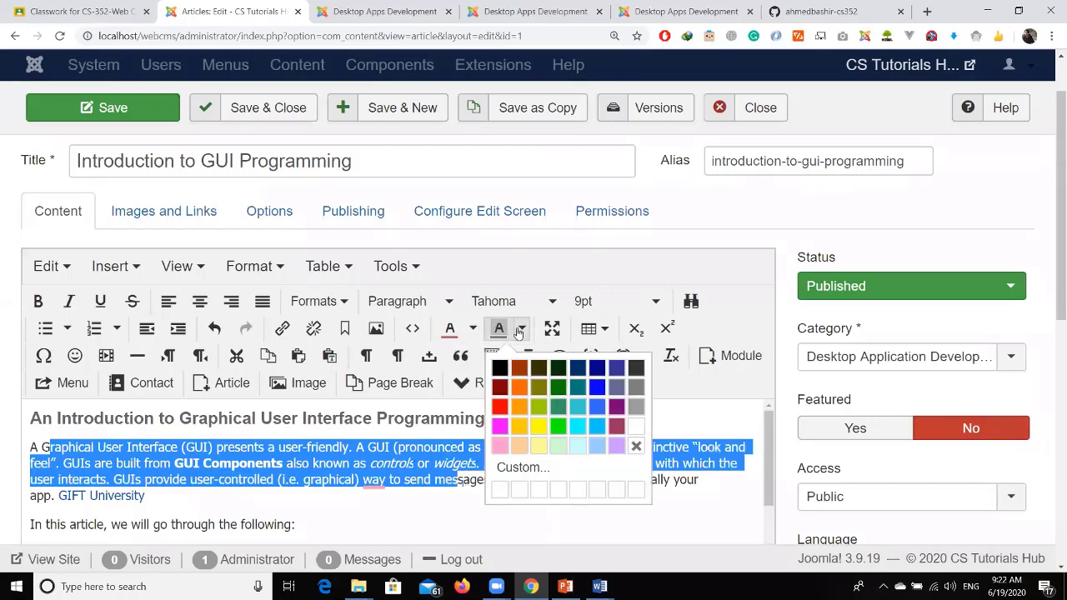
pyautogui.click(520, 410)
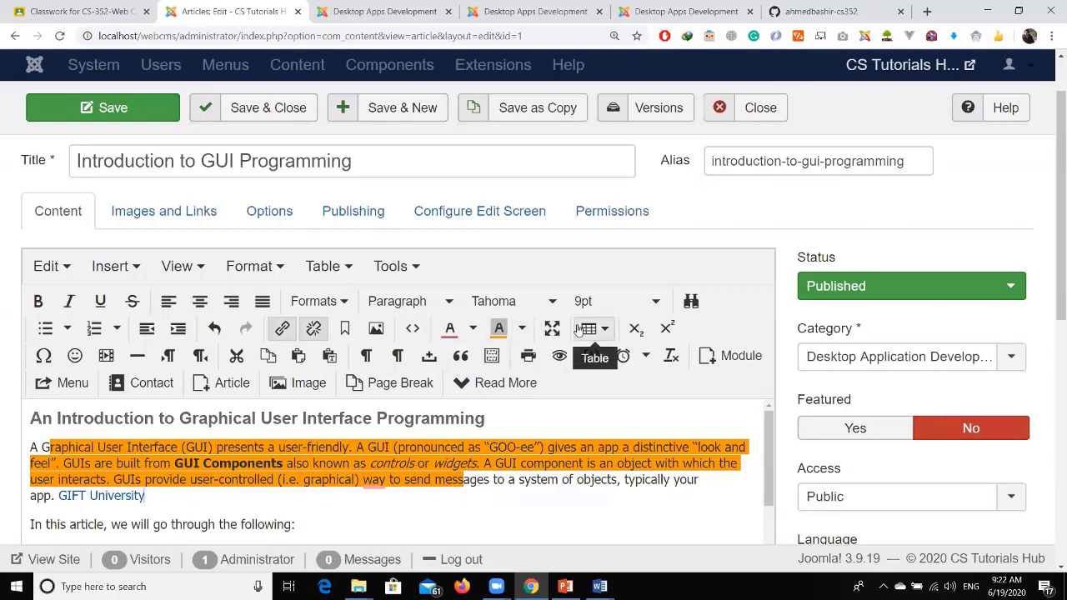
pyautogui.hotkey('ctrl', '0')
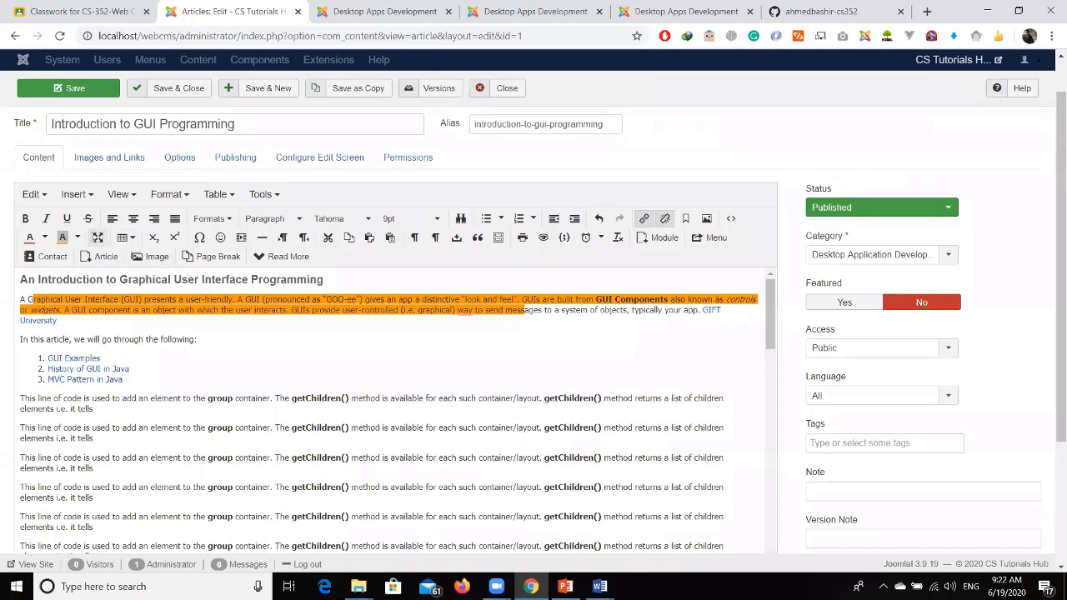
# - In fullscreen editing, insert a 4×4 table after the second paragraph
pyautogui.click(97, 237)
pyautogui.scroll(-10, 570, 317)
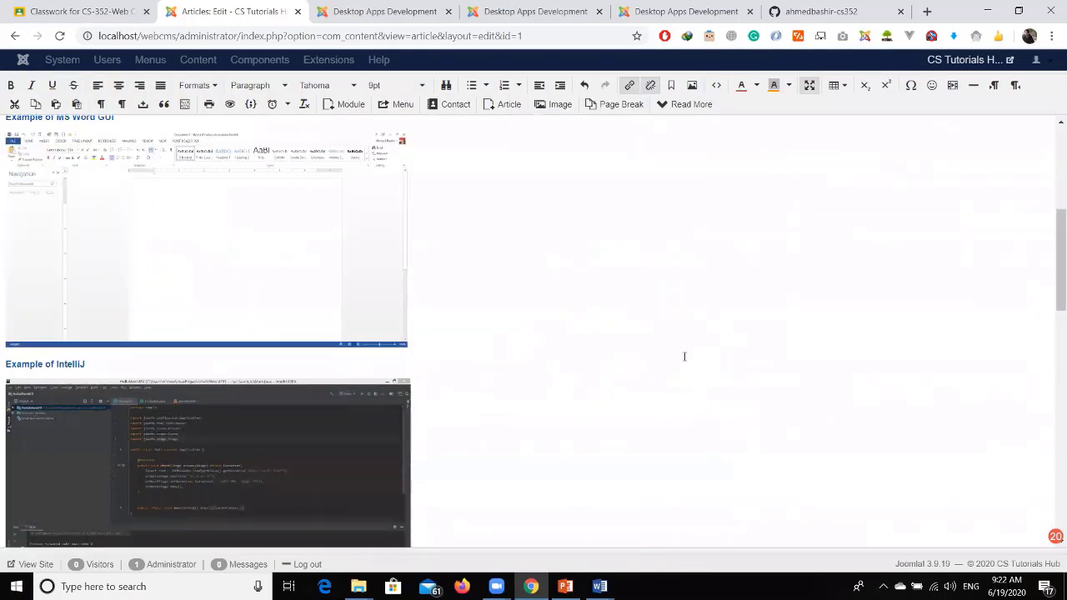
pyautogui.hotkey('ctrl', '+')
pyautogui.hotkey('ctrl', '+')
pyautogui.hotkey('ctrl', '+')
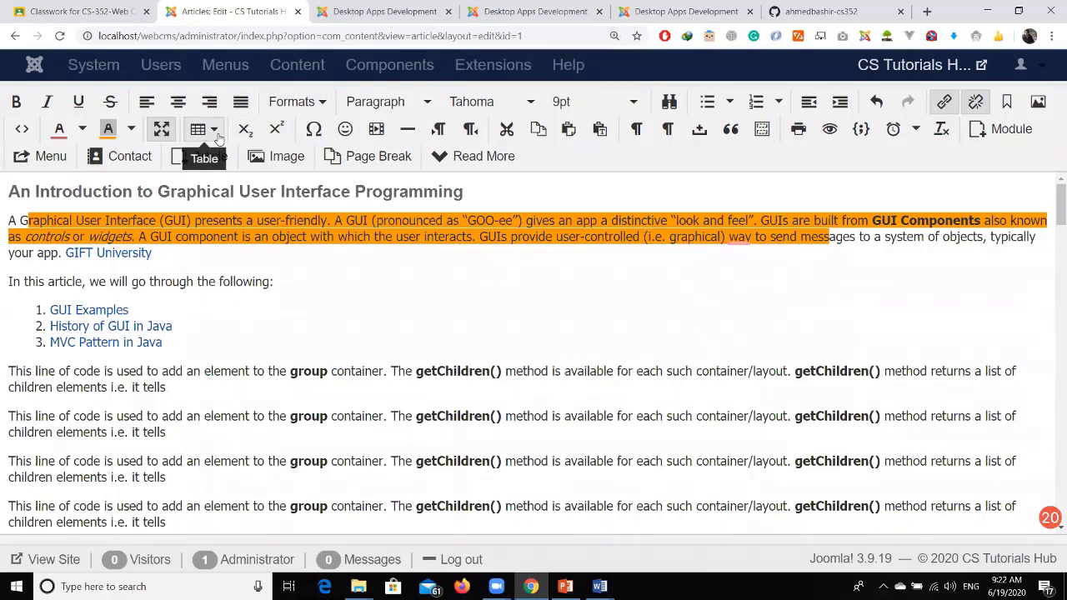
pyautogui.scroll(-2, 229, 275)
pyautogui.click(205, 294)
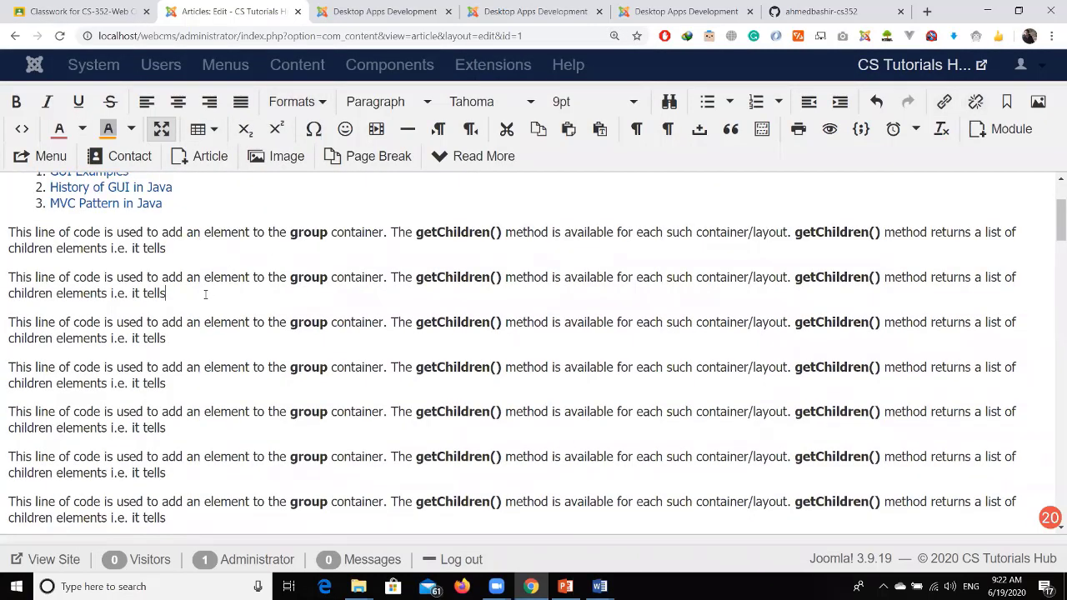
pyautogui.press('Return')
pyautogui.click(200, 128)
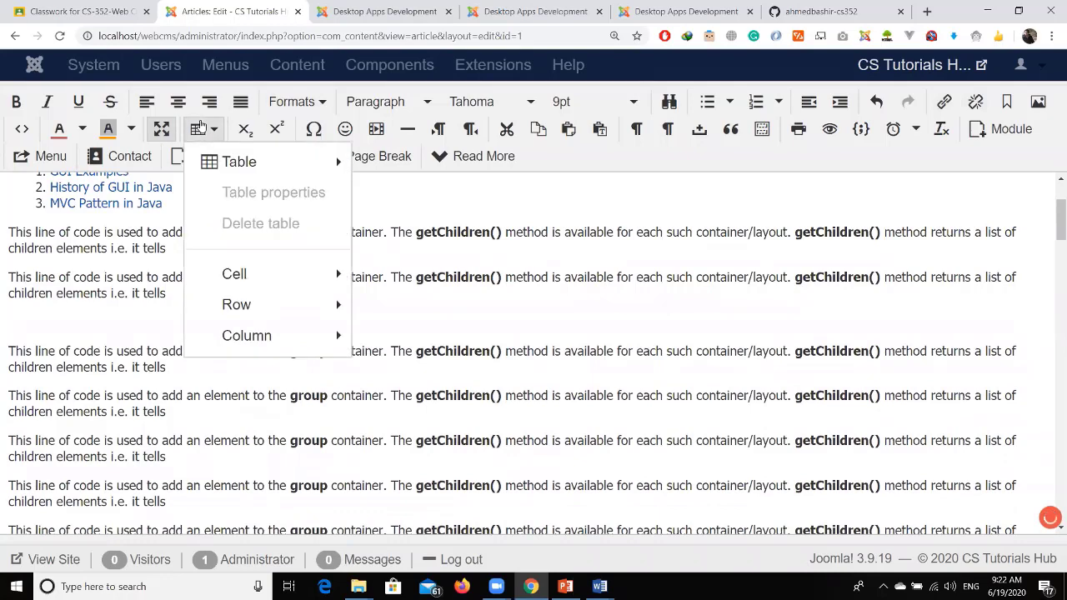
pyautogui.moveTo(290, 162)
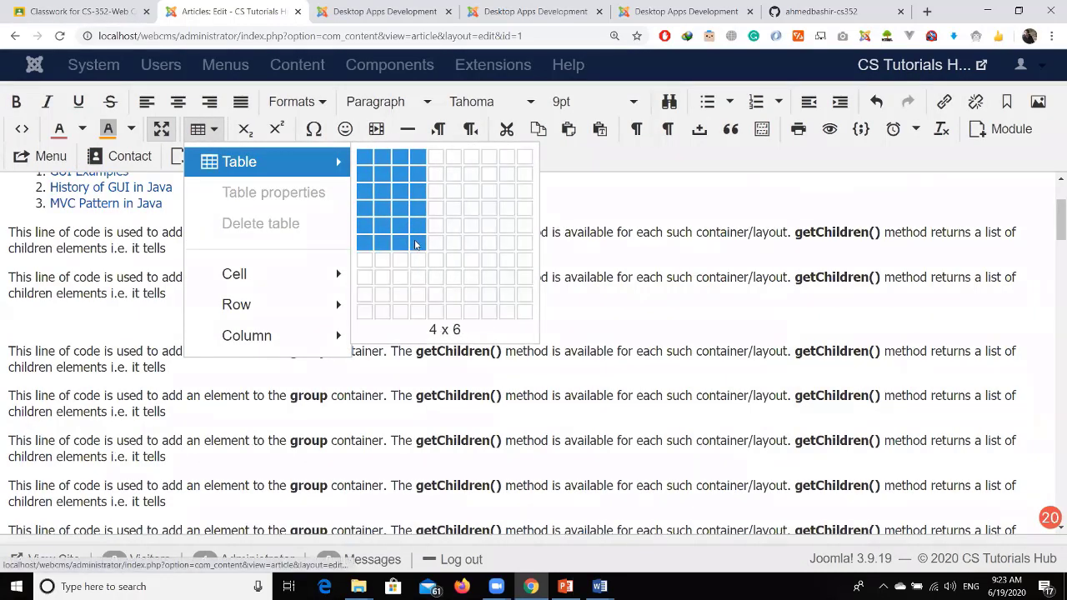
pyautogui.click(420, 209)
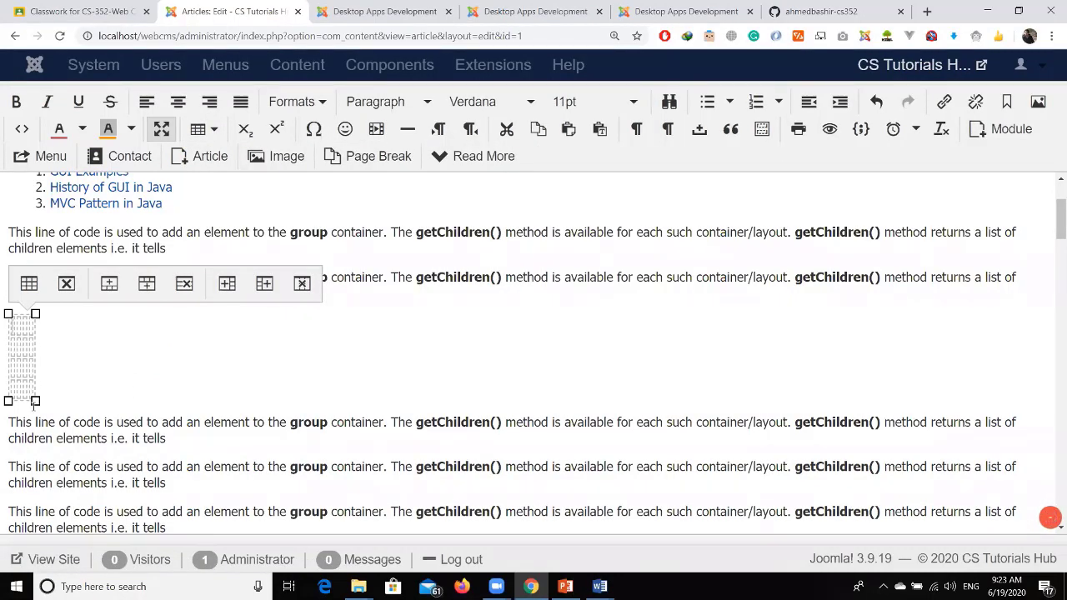
pyautogui.moveTo(35, 401); pyautogui.dragTo(205, 409)
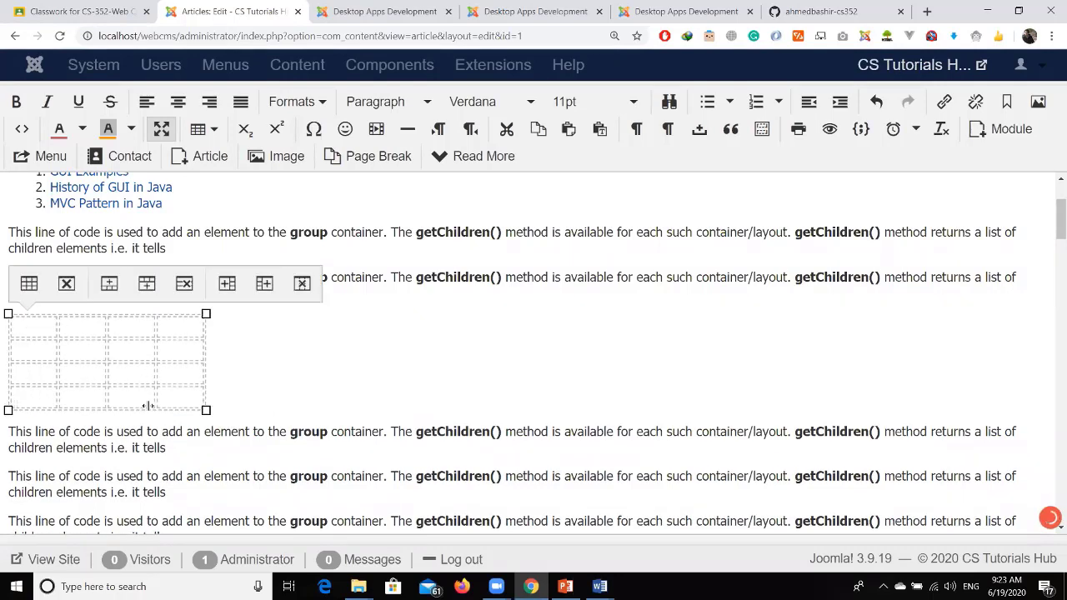
# - Fill the table cells with sacsa, asc, acs and cas
pyautogui.click(53, 317)
pyautogui.write('sacsa')
pyautogui.click(88, 329)
pyautogui.write('asc')
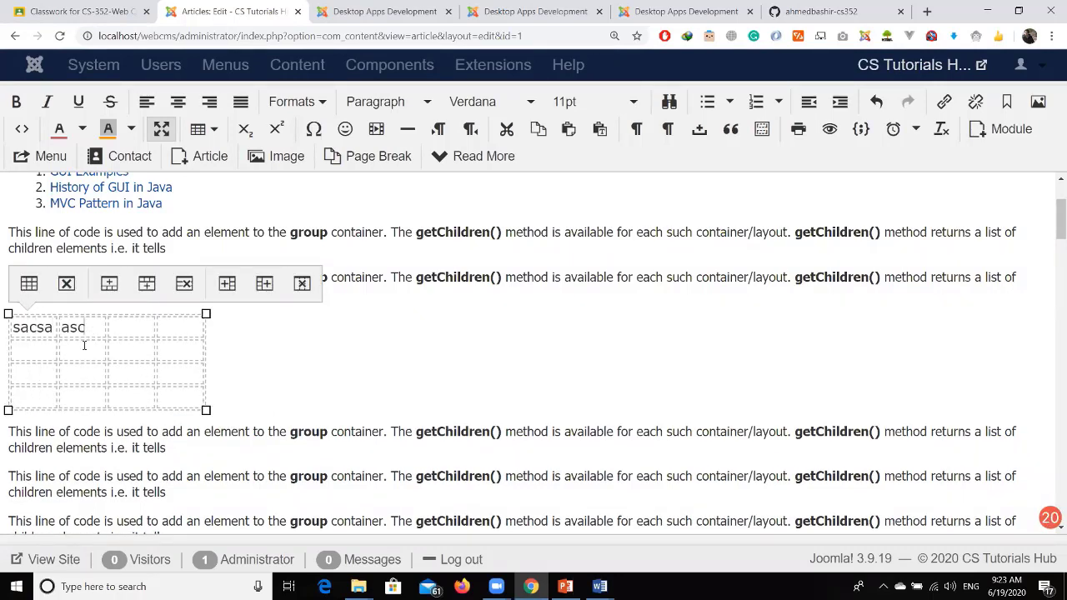
pyautogui.click(84, 345)
pyautogui.write('acs')
pyautogui.click(74, 369)
pyautogui.write('cas')
pyautogui.click(260, 394)
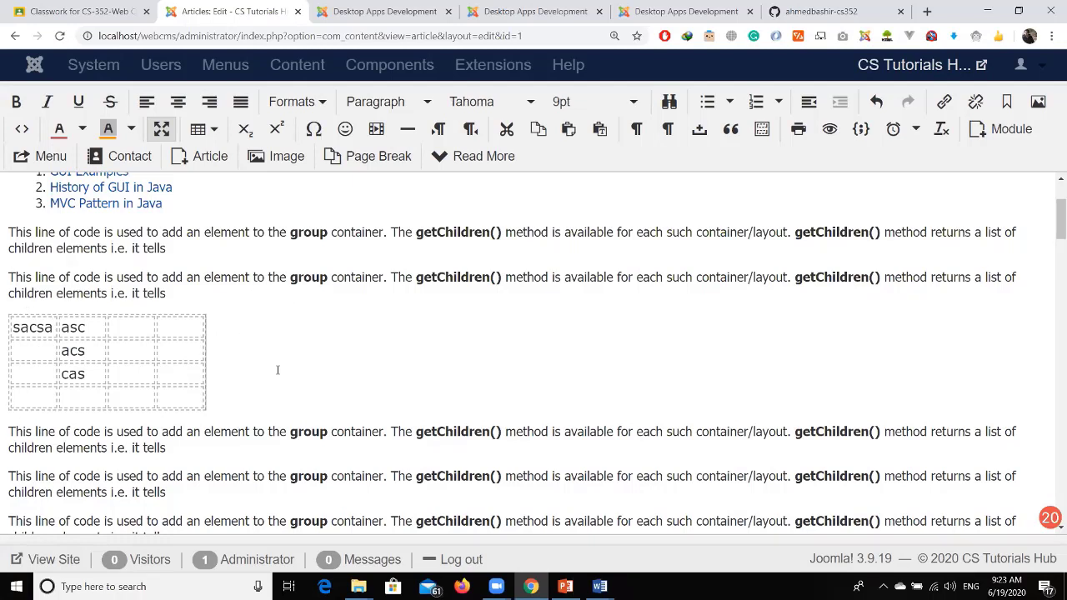
# - Add a line below the table reading X with subscript i
pyautogui.press('Return')
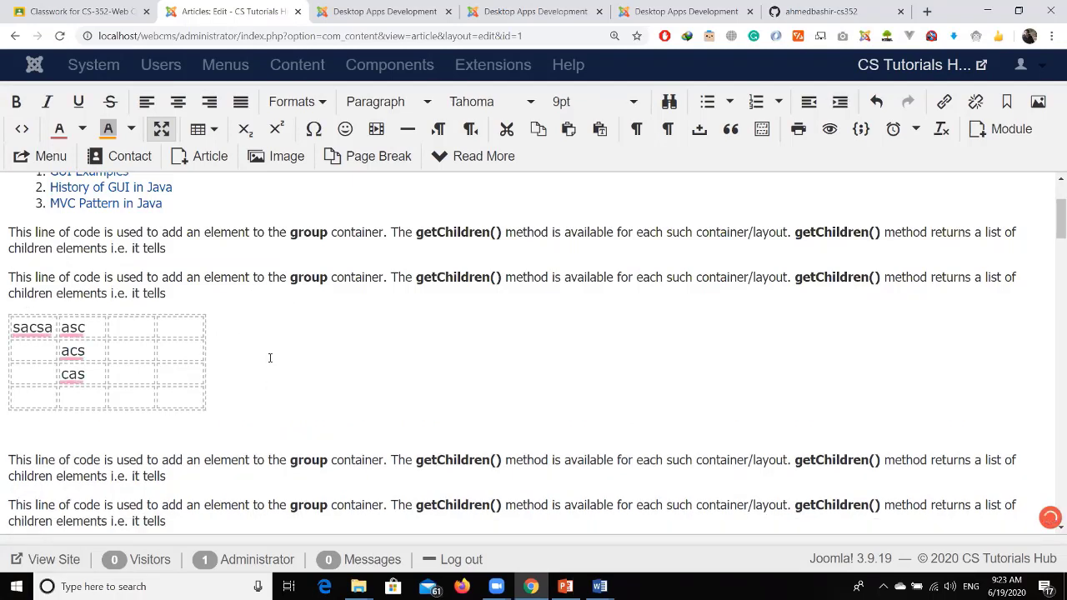
pyautogui.click(239, 130)
pyautogui.write('X')
pyautogui.click(242, 131)
pyautogui.write('i')
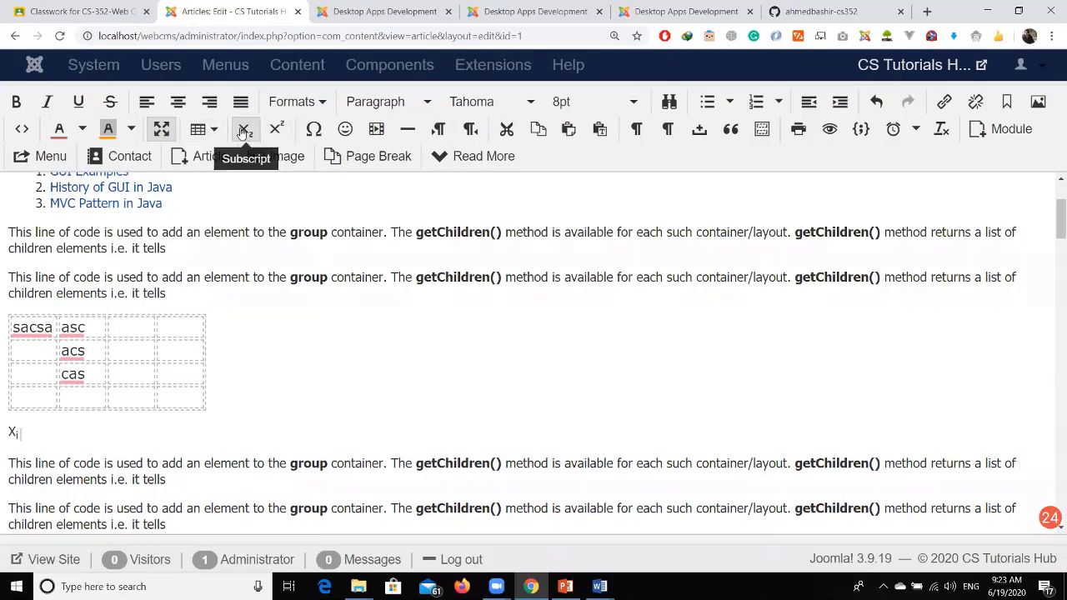
# - Append X with a superscript 2 after Xᵢ
pyautogui.click(245, 130)
pyautogui.write('X')
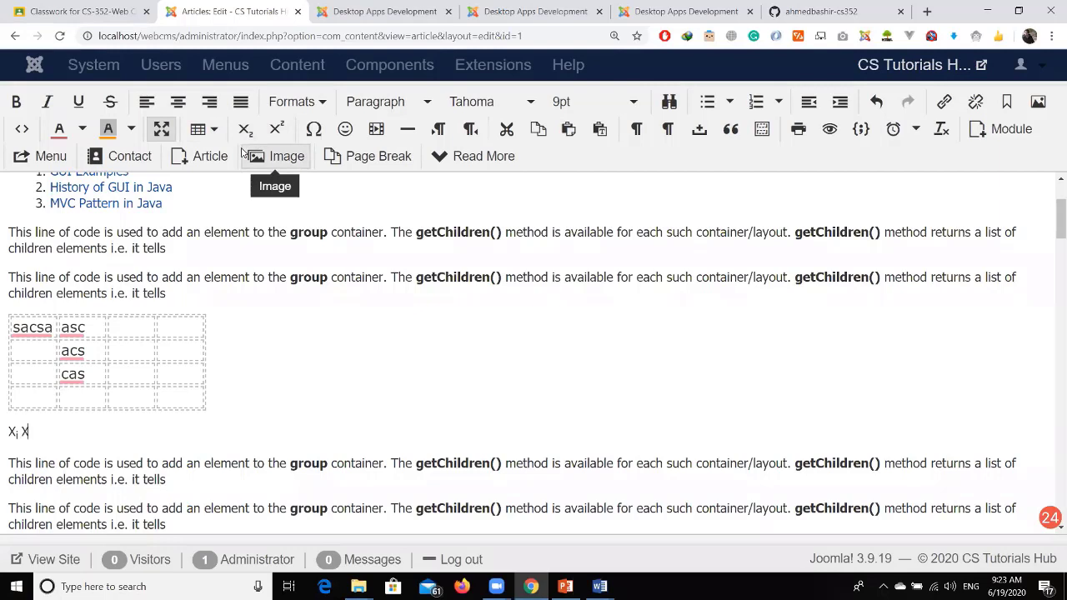
pyautogui.click(276, 129)
pyautogui.write('2')
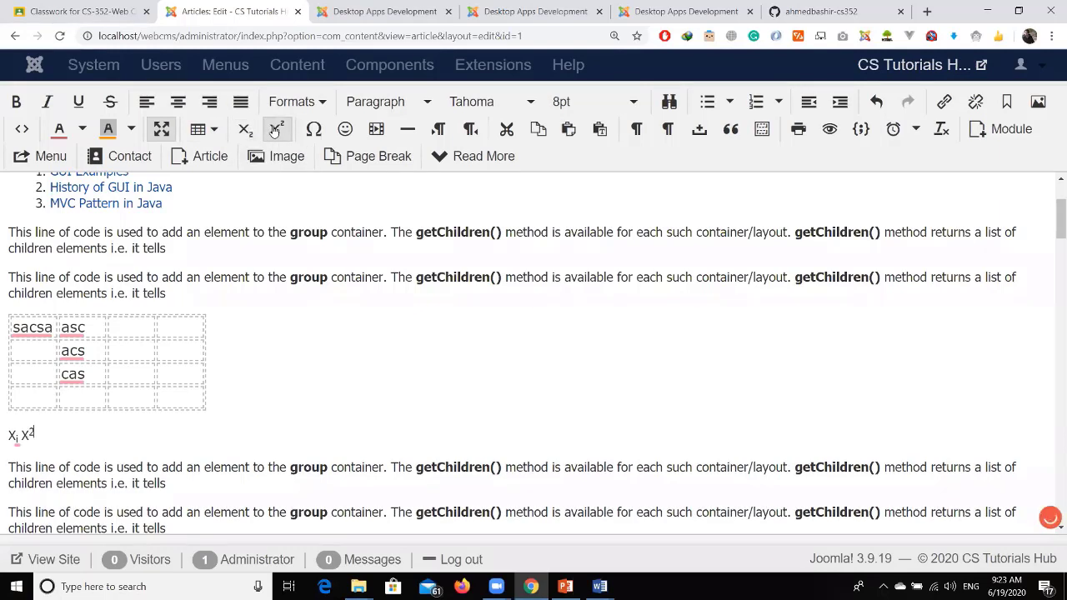
pyautogui.click(276, 129)
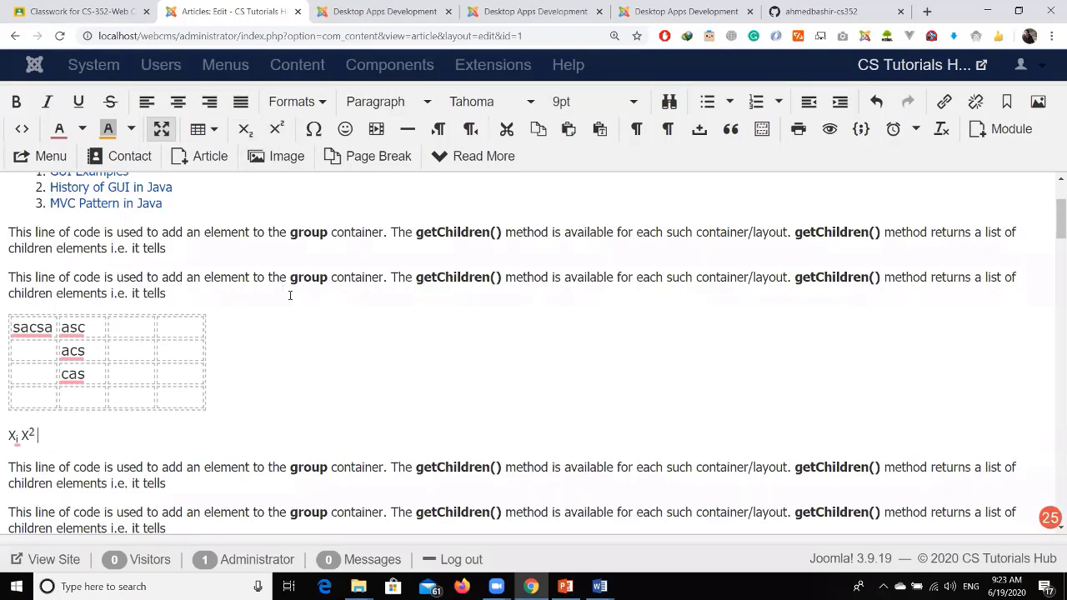
# - Insert an à special character and an emoticon; open the media dialog and cancel it
pyautogui.click(315, 130)
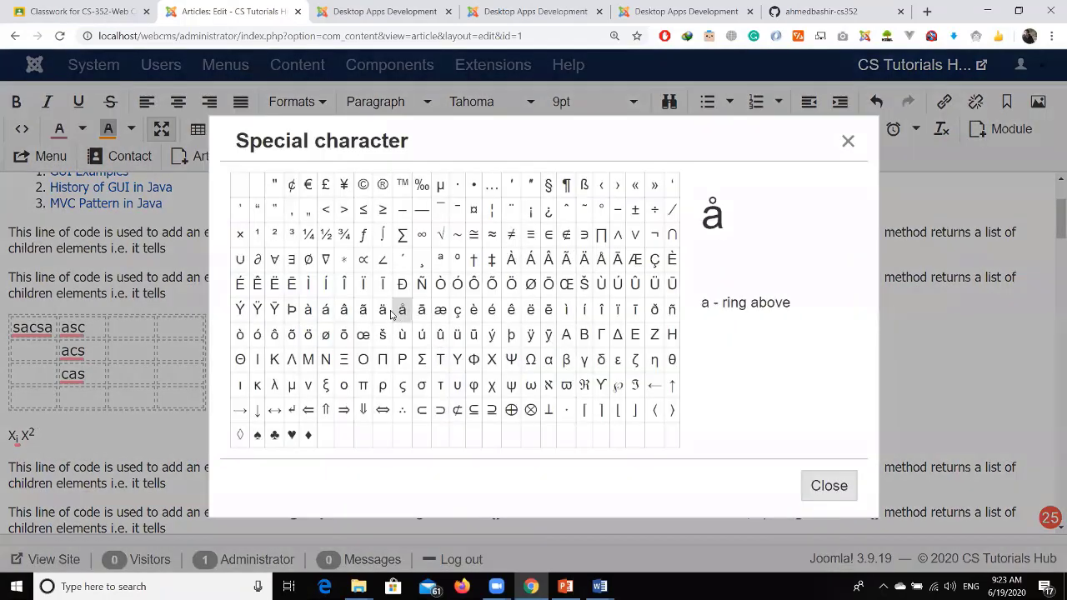
pyautogui.click(309, 310)
pyautogui.click(92, 437)
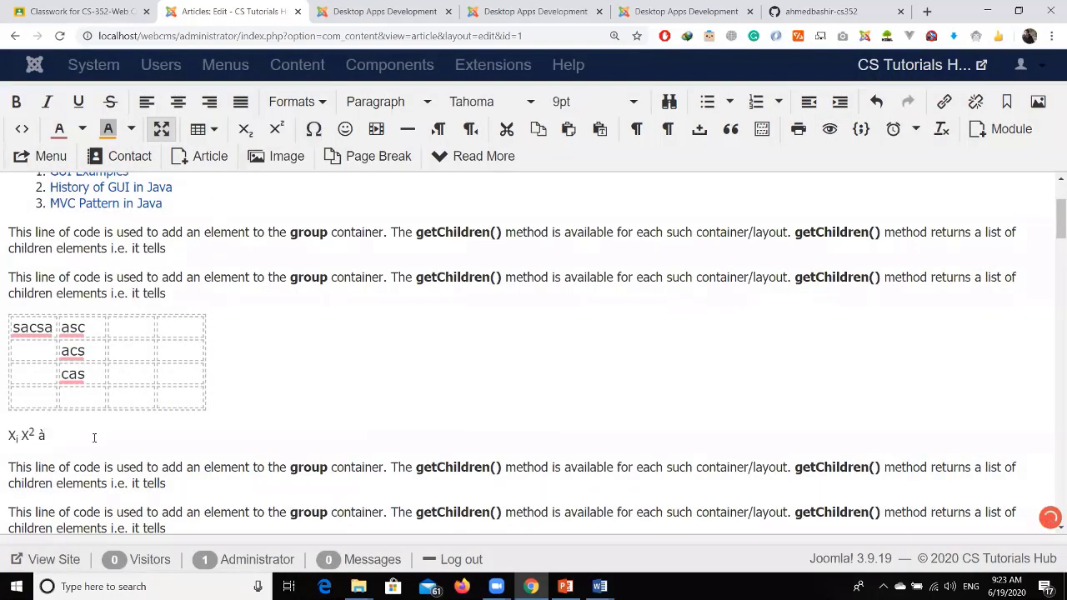
pyautogui.click(345, 129)
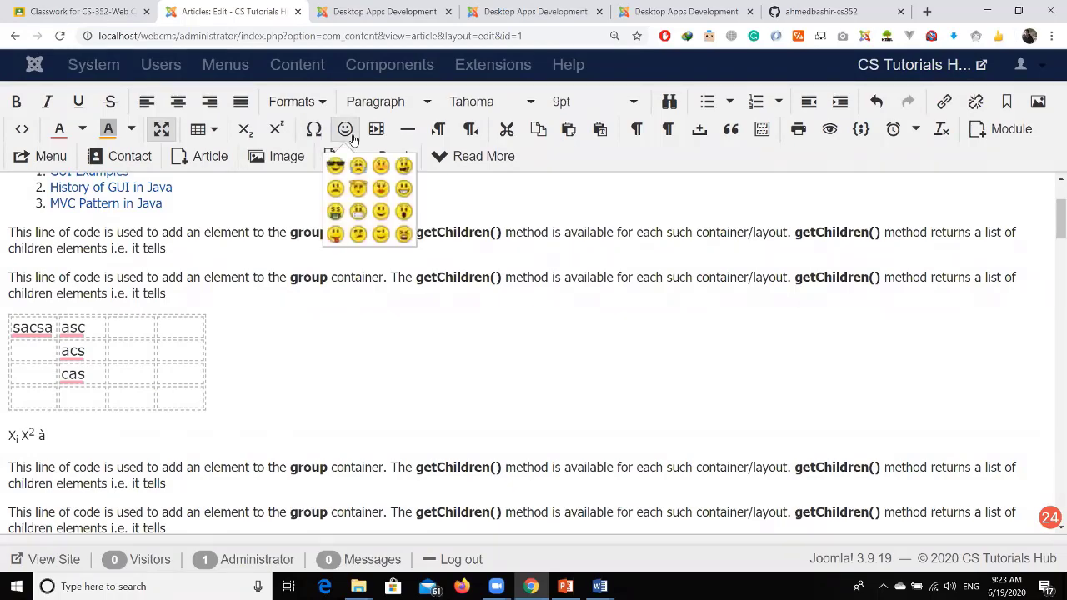
pyautogui.click(357, 212)
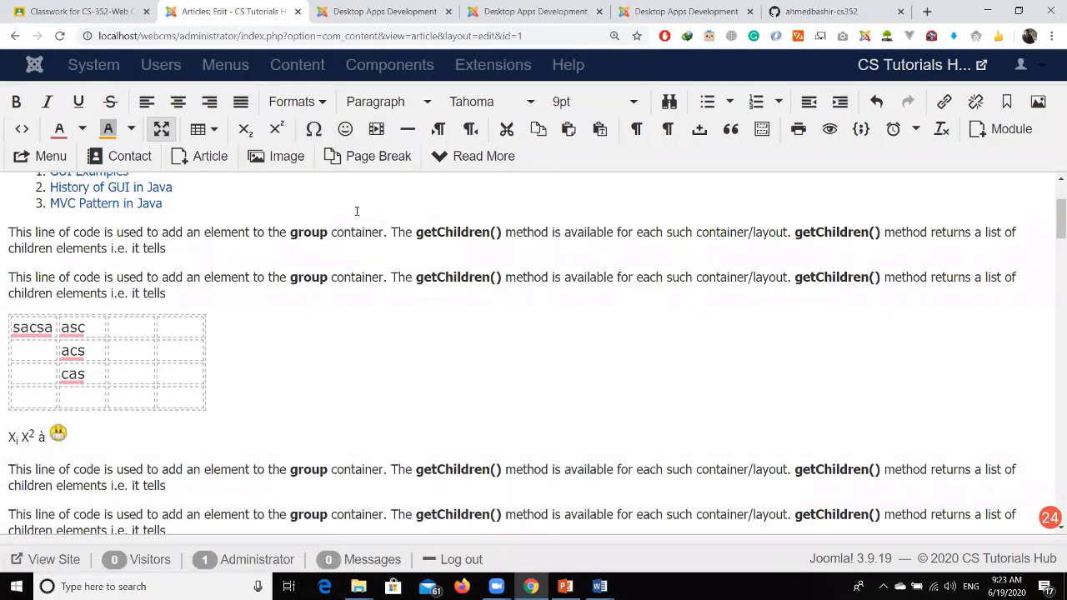
pyautogui.click(377, 128)
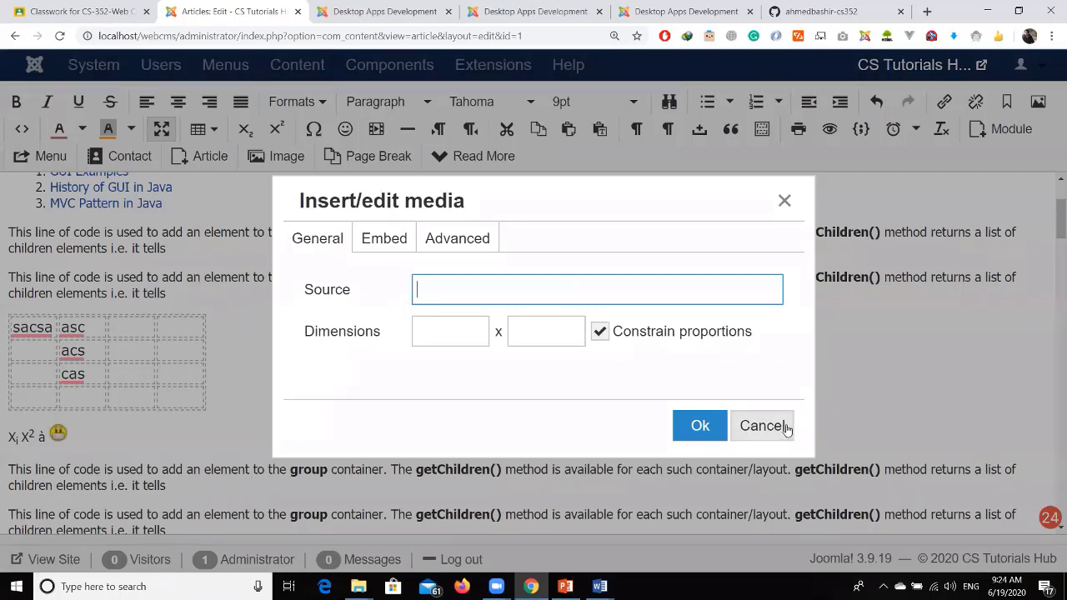
pyautogui.click(787, 428)
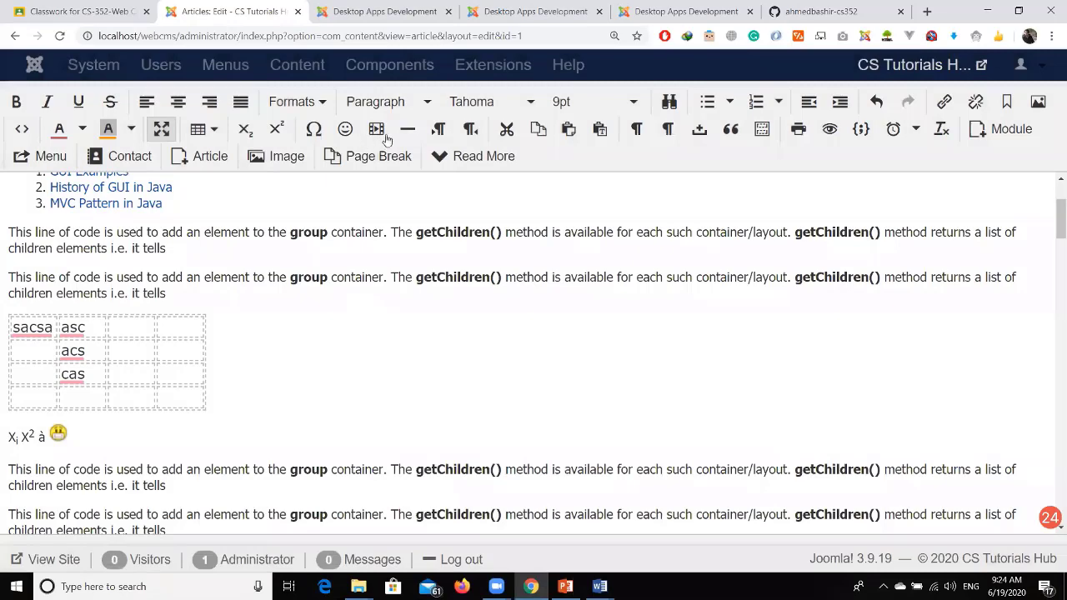
# - Add a Read More break between the two getChildren() paragraphs and exit fullscreen
pyautogui.scroll(3, 409, 295)
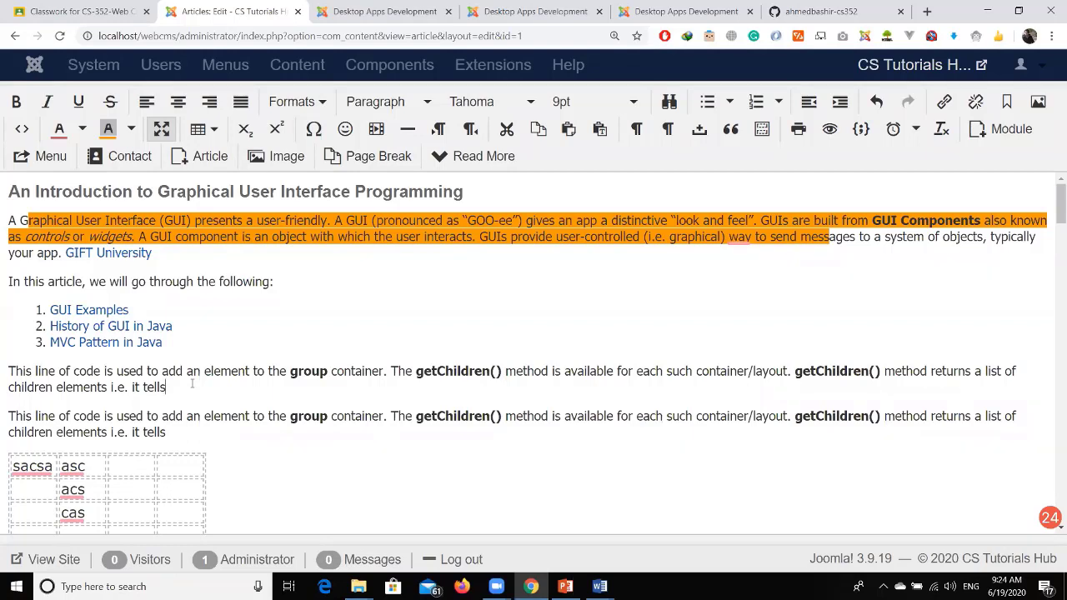
pyautogui.press('Return')
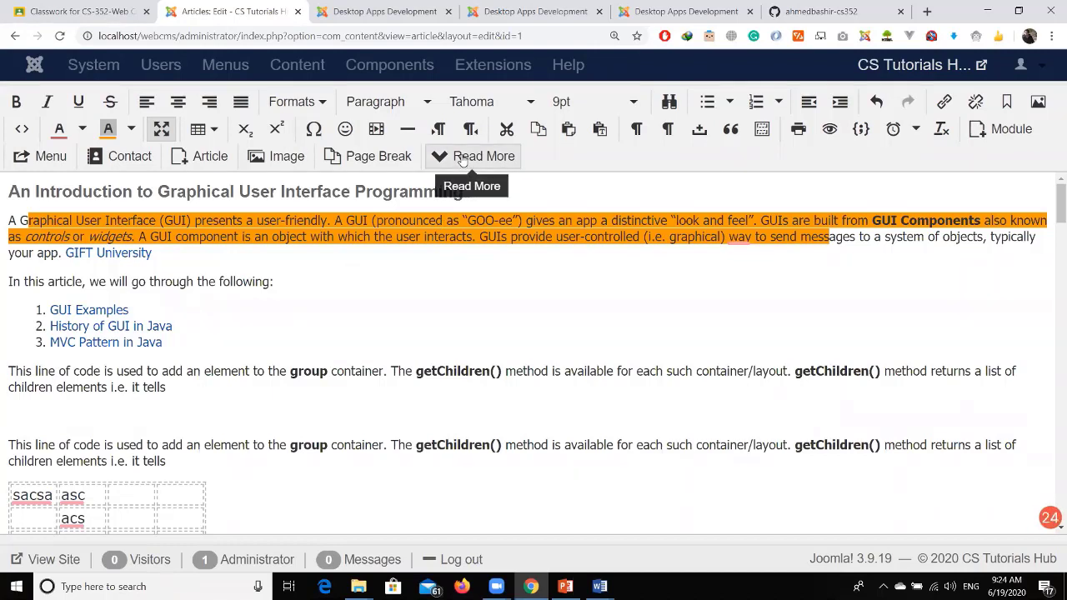
pyautogui.click(463, 157)
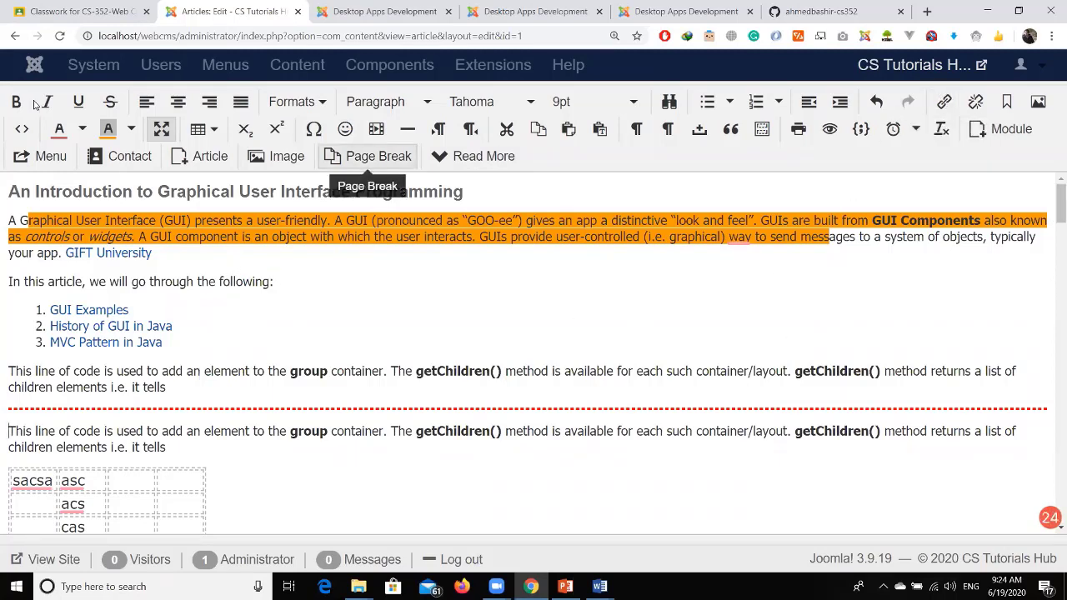
pyautogui.click(170, 123)
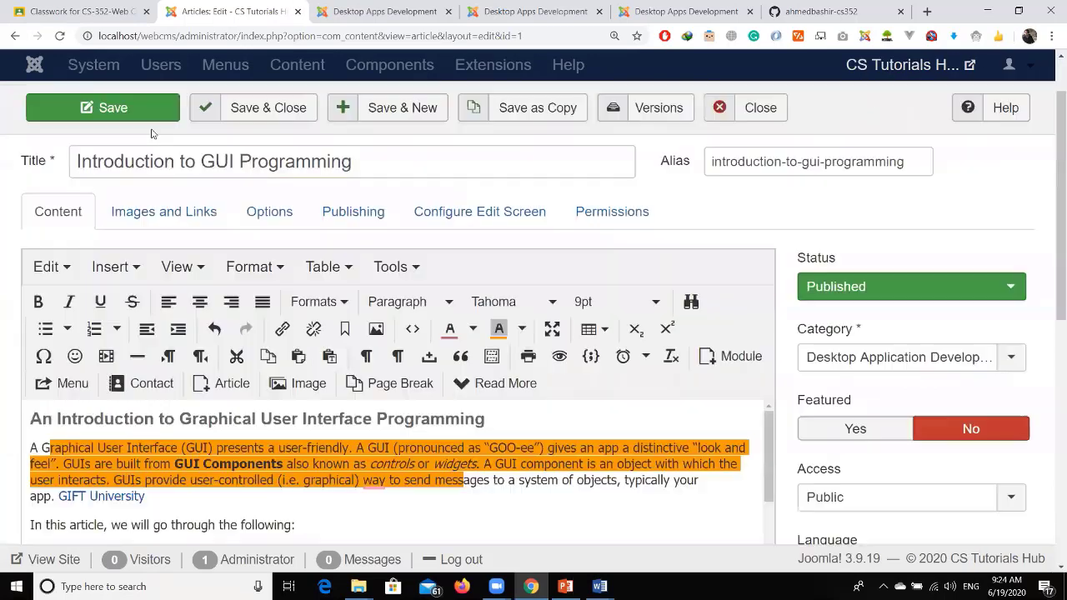
# - Save and close the article, then reload the public site page to view the changes
pyautogui.click(280, 121)
pyautogui.click(398, 7)
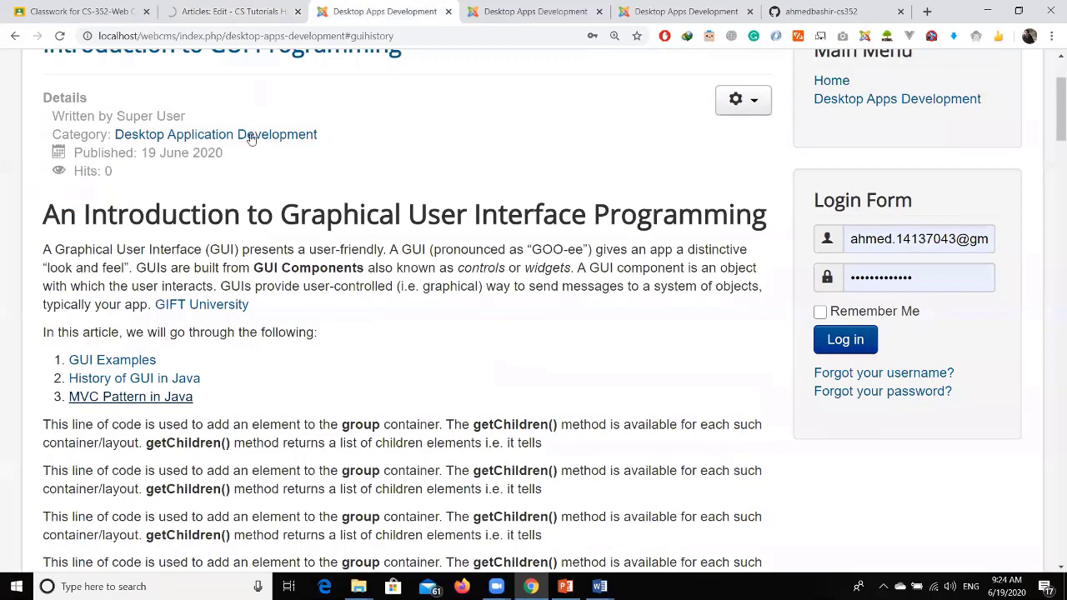
pyautogui.click(855, 243)
pyautogui.press('Return')
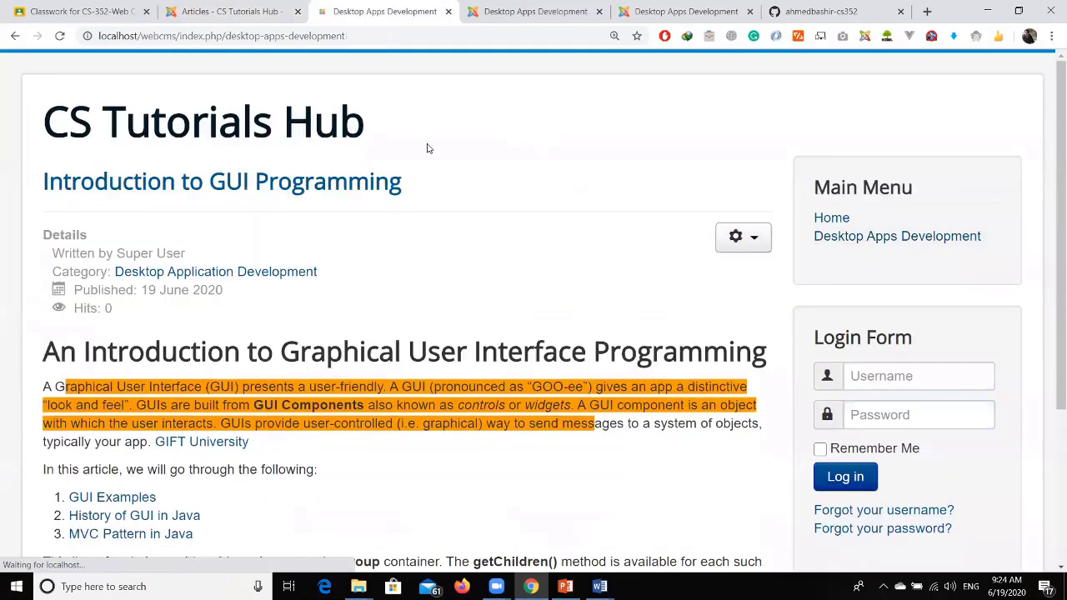
pyautogui.scroll(-2, 467, 146)
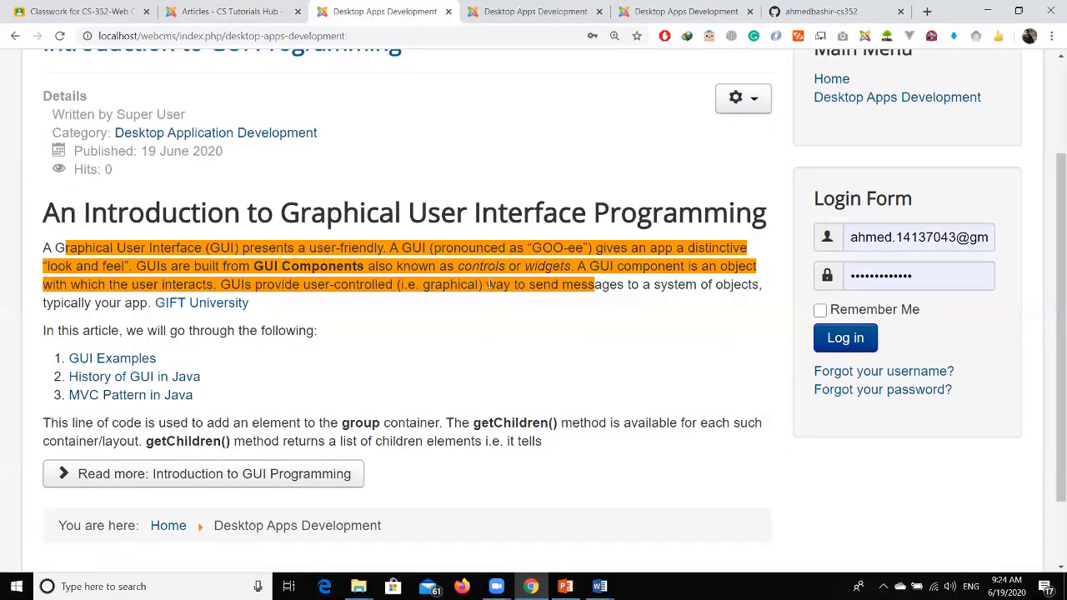
pyautogui.scroll(2, 490, 284)
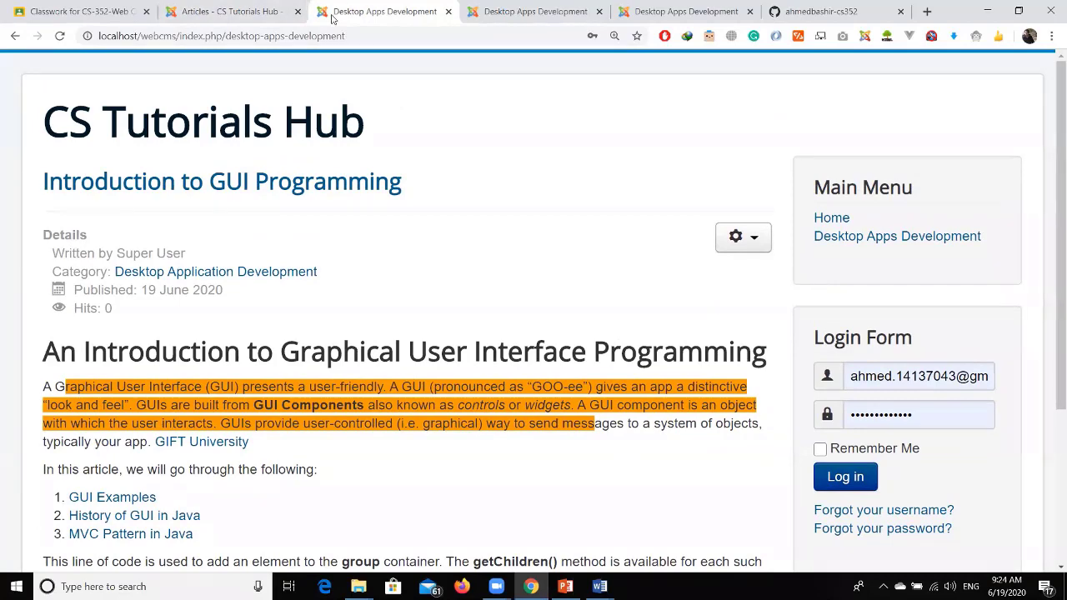
# - Reopen Introduction to GUI Programming, delete the Read More break, and add a paragraph further down
pyautogui.click(240, 10)
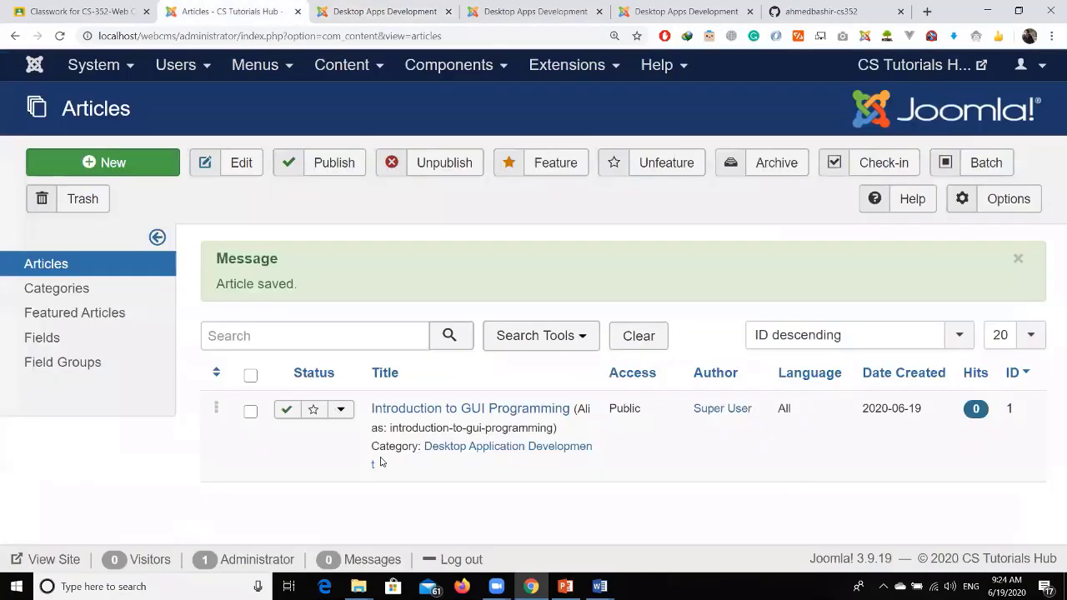
pyautogui.click(427, 408)
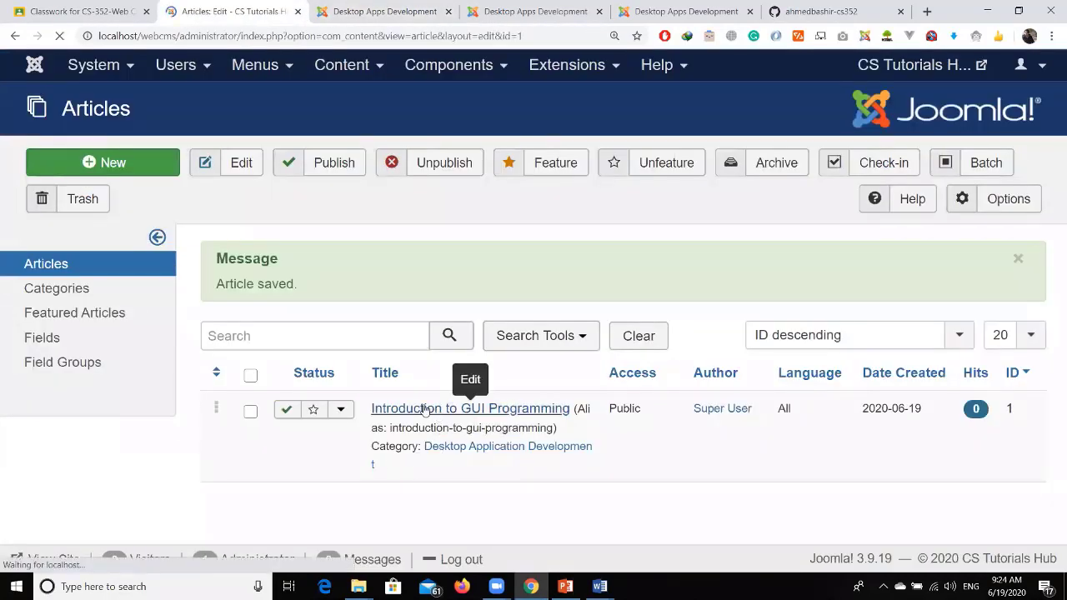
pyautogui.scroll(-3, 201, 313)
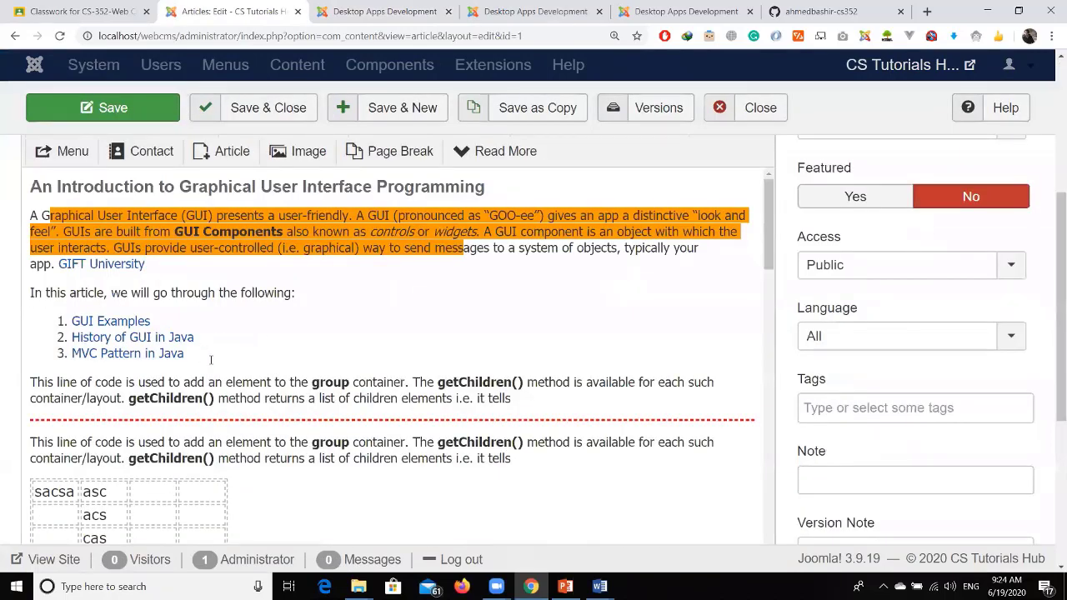
pyautogui.scroll(-1, 211, 359)
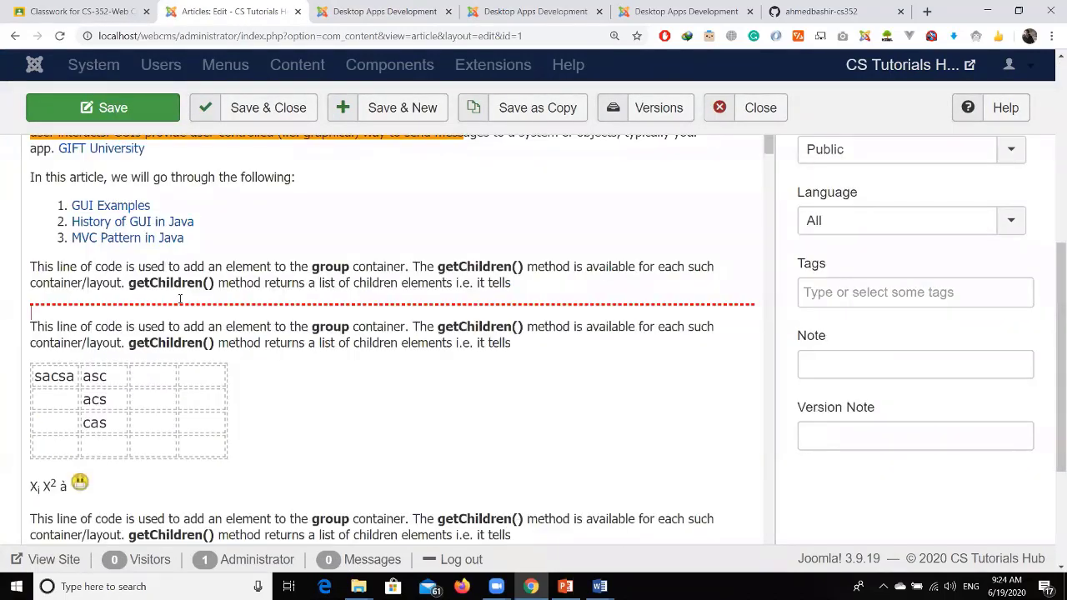
pyautogui.press('BackSpace')
pyautogui.scroll(-2, 379, 393)
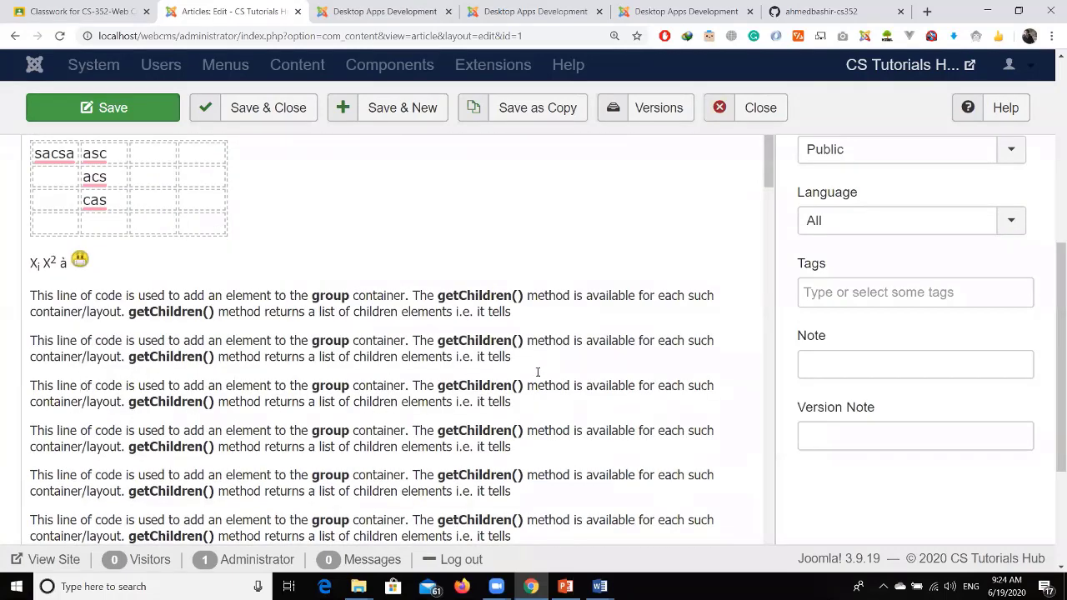
pyautogui.press('Return')
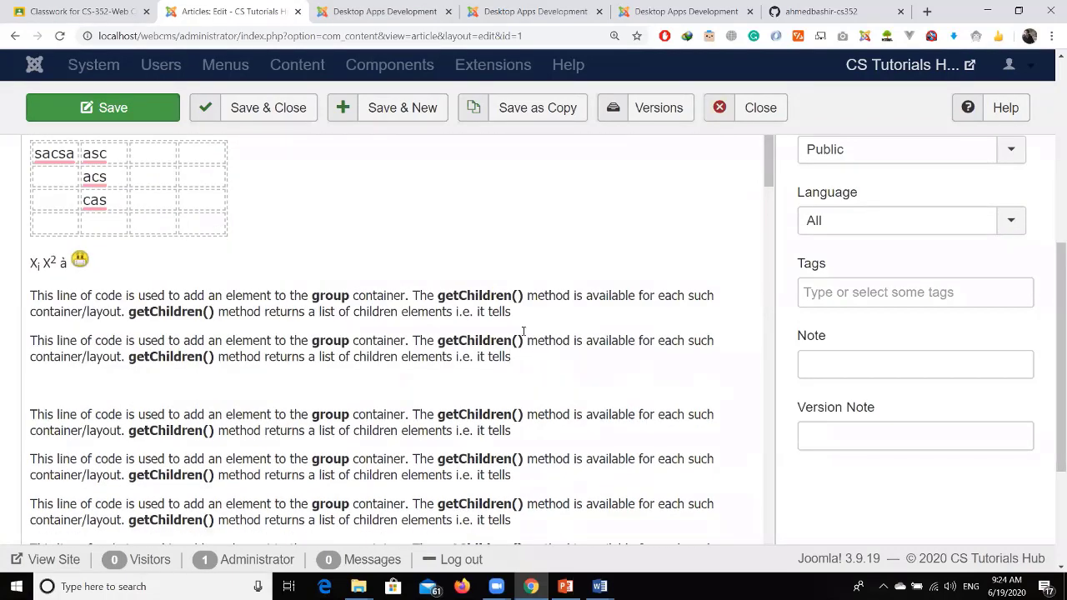
pyautogui.scroll(6, 599, 241)
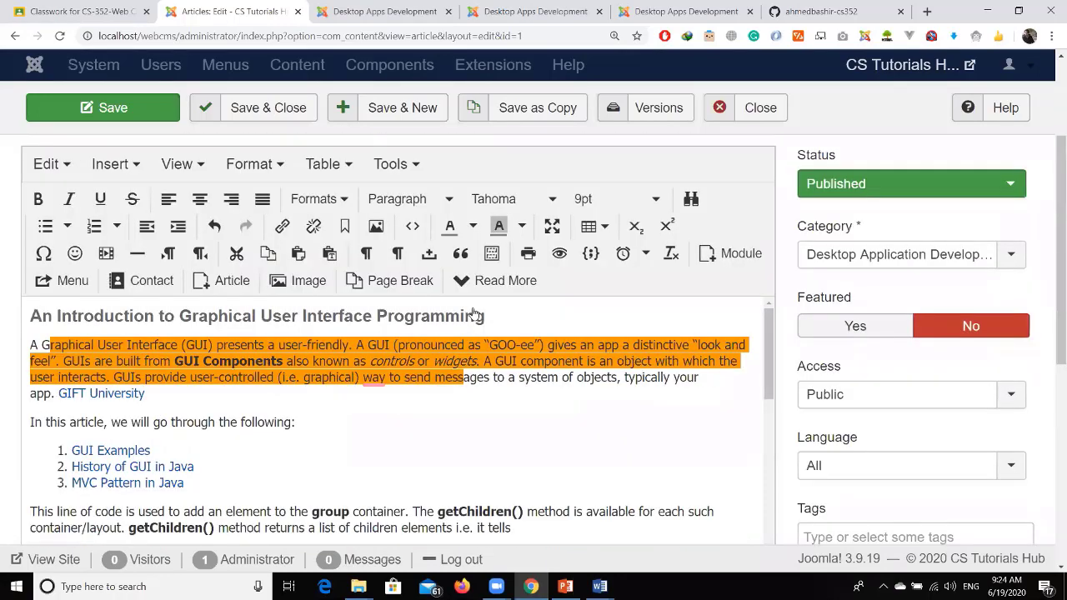
pyautogui.scroll(-6, 338, 360)
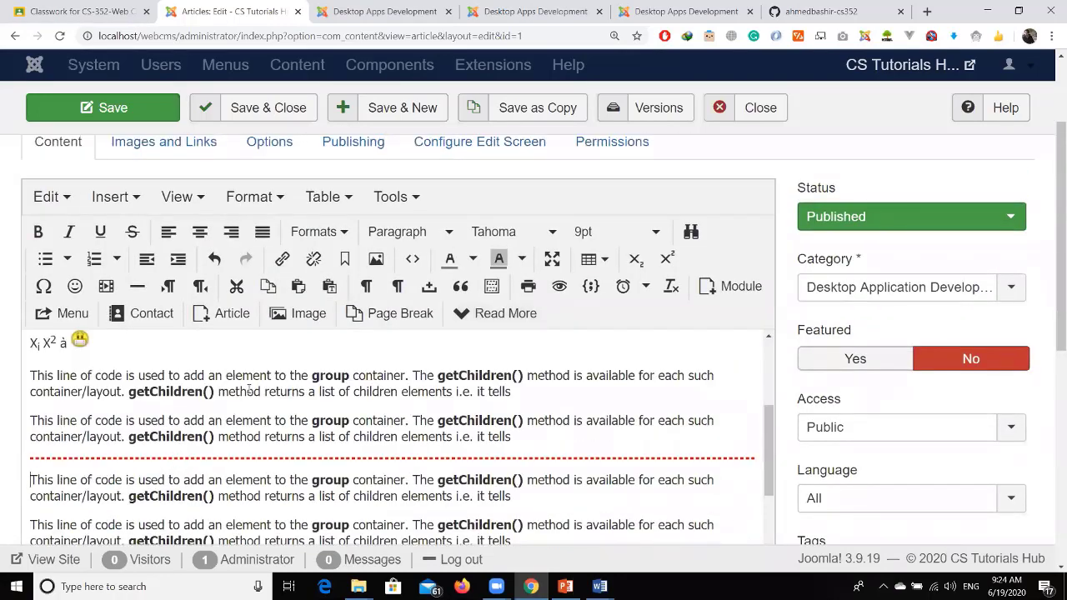
# - Open the full article through its Read more link on the site, then return to the editor
pyautogui.click(400, 4)
pyautogui.scroll(-2, 55, 447)
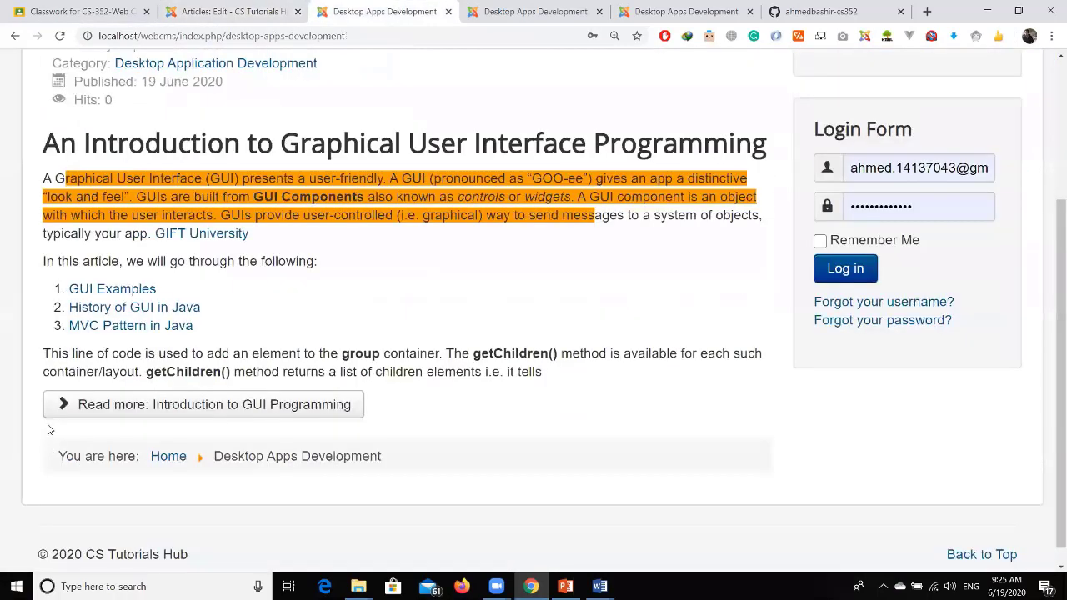
pyautogui.click(200, 408)
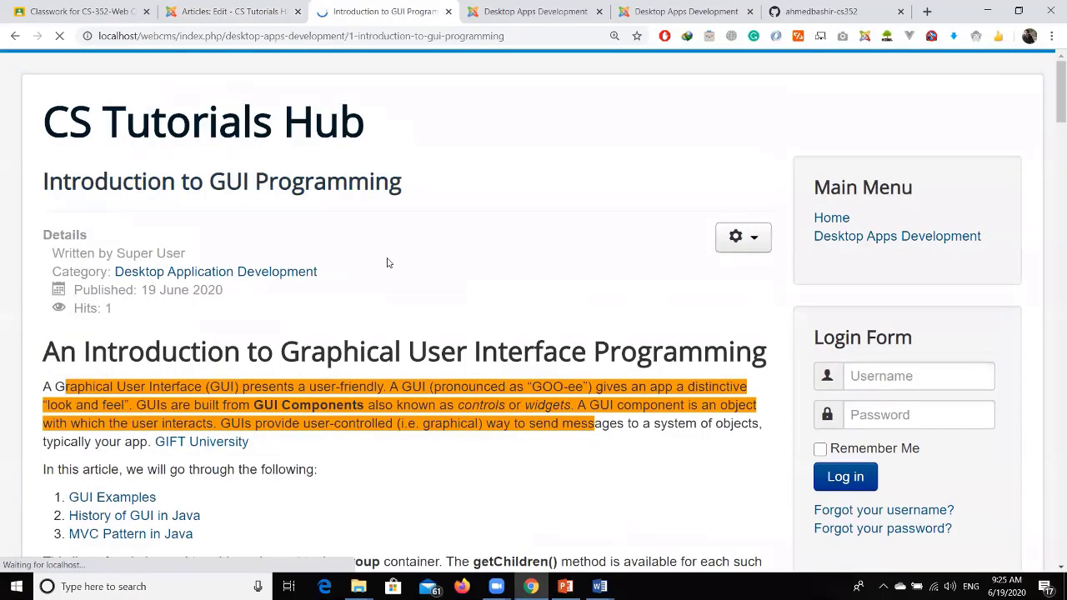
pyautogui.scroll(-10, 393, 255)
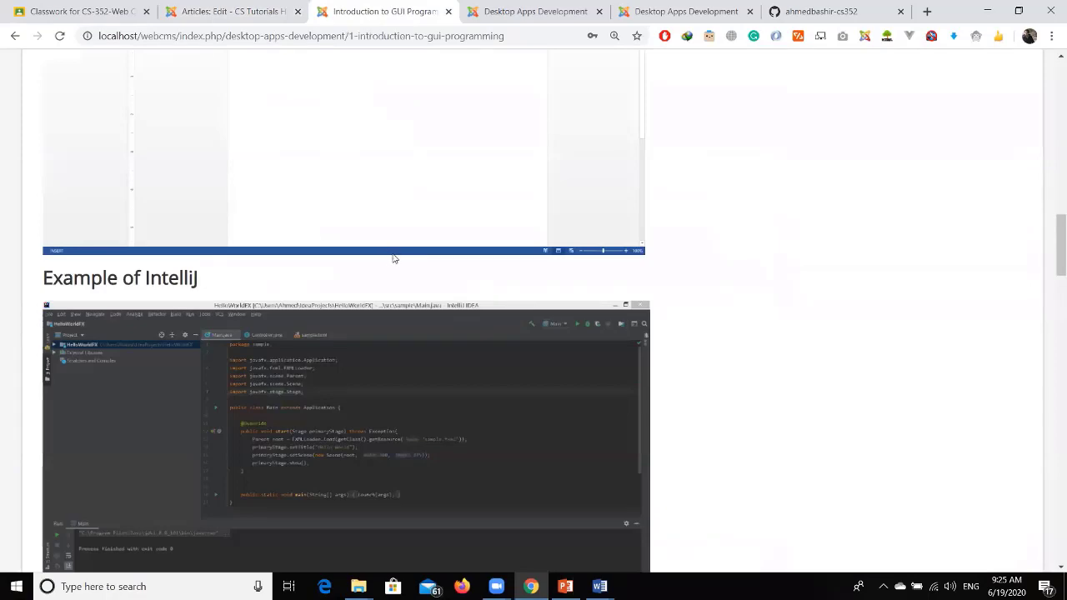
pyautogui.scroll(-8, 393, 255)
pyautogui.hotkey('ctrl', 'shift', 'Tab')
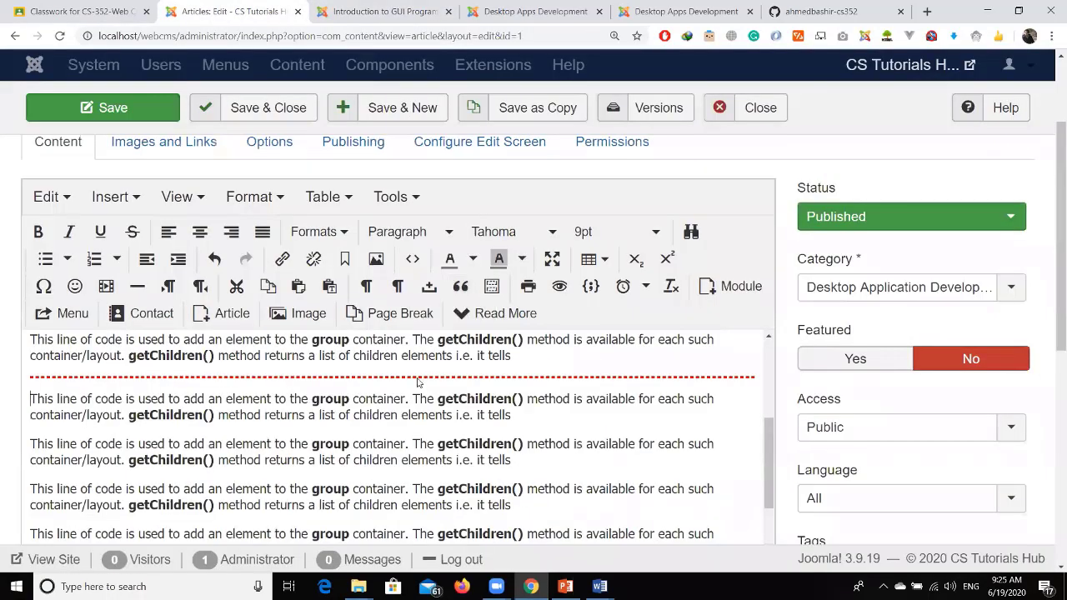
# - Reset the zoom to 100% and delete the Read More break above the lower paragraph
pyautogui.hotkey('ctrl', '0')
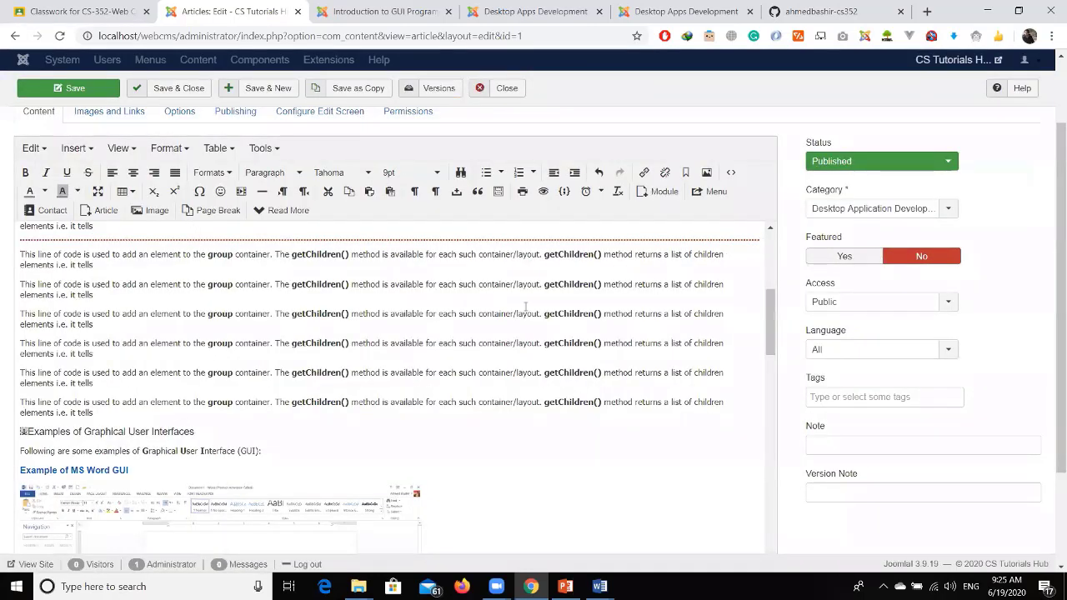
pyautogui.click(23, 253)
pyautogui.press('BackSpace')
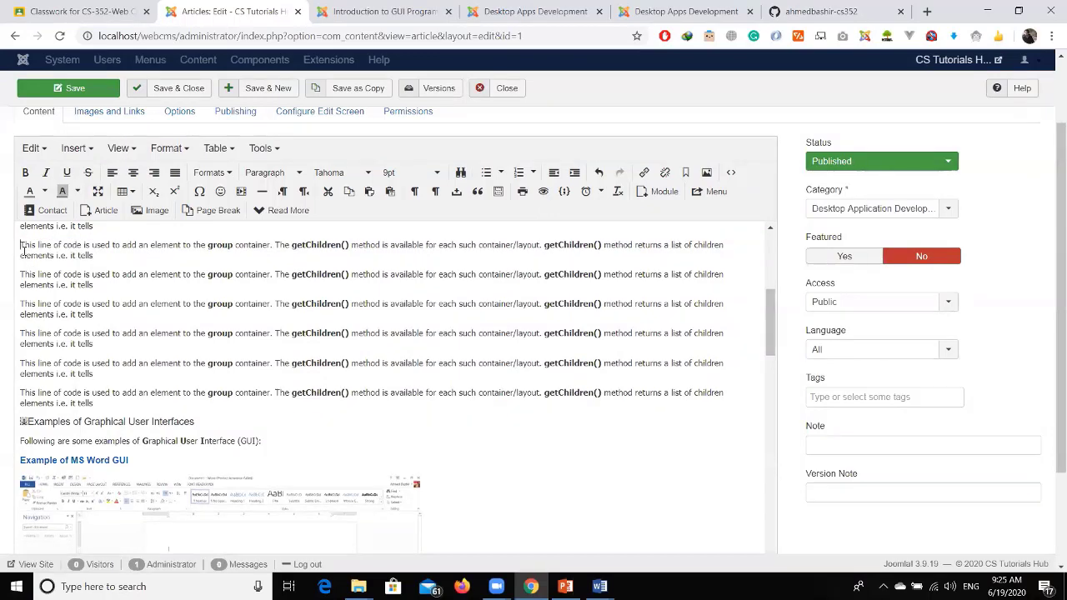
# - Zoom the Articles: Edit page in to 150% for easier reading
pyautogui.scroll(3, 269, 414)
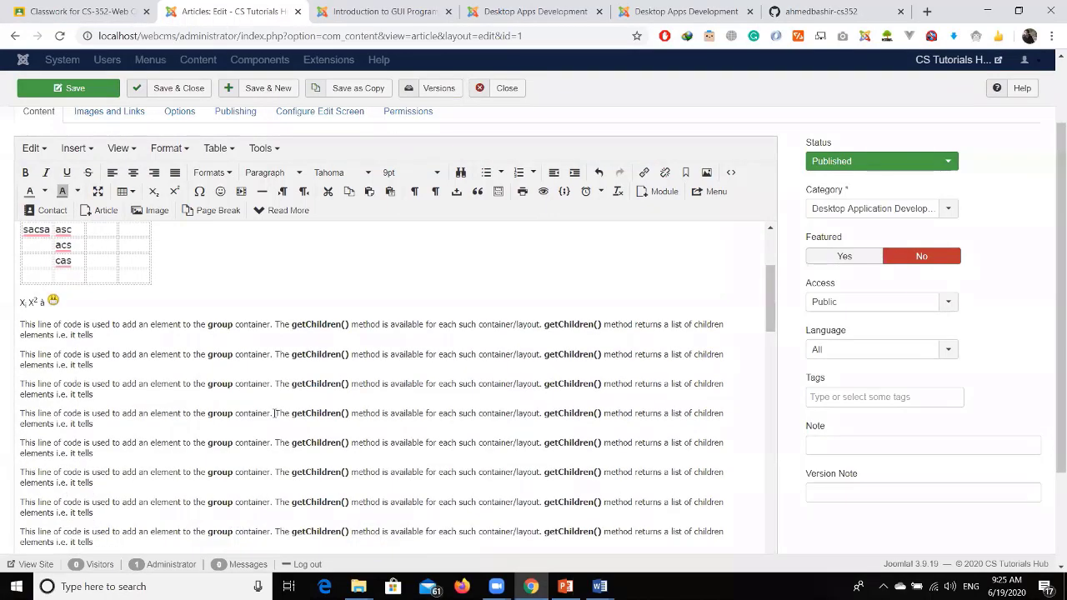
pyautogui.scroll(4, 274, 413)
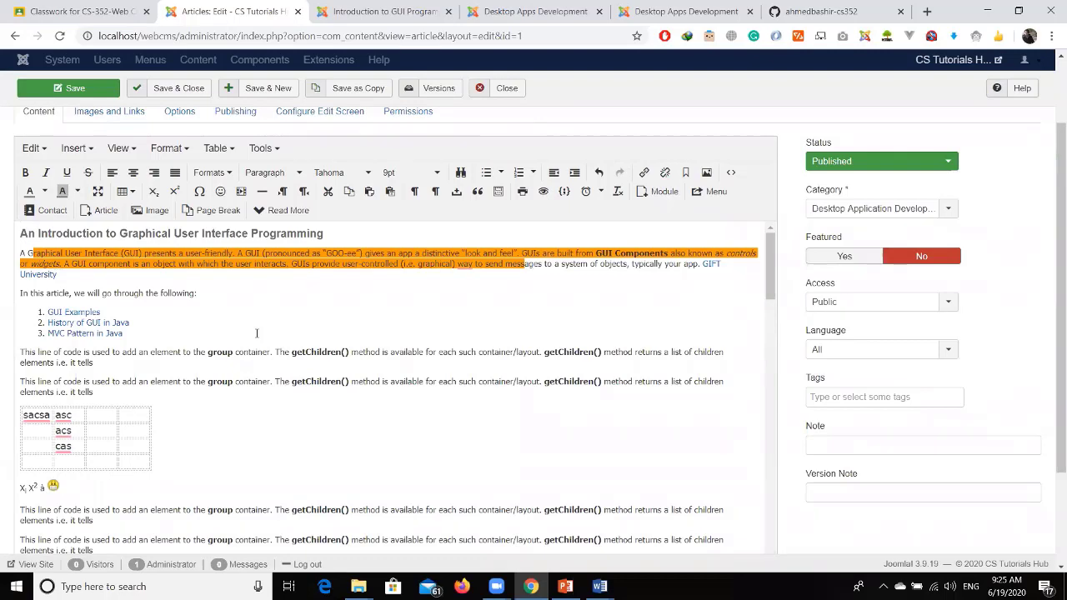
pyautogui.hotkey('ctrl', '+')
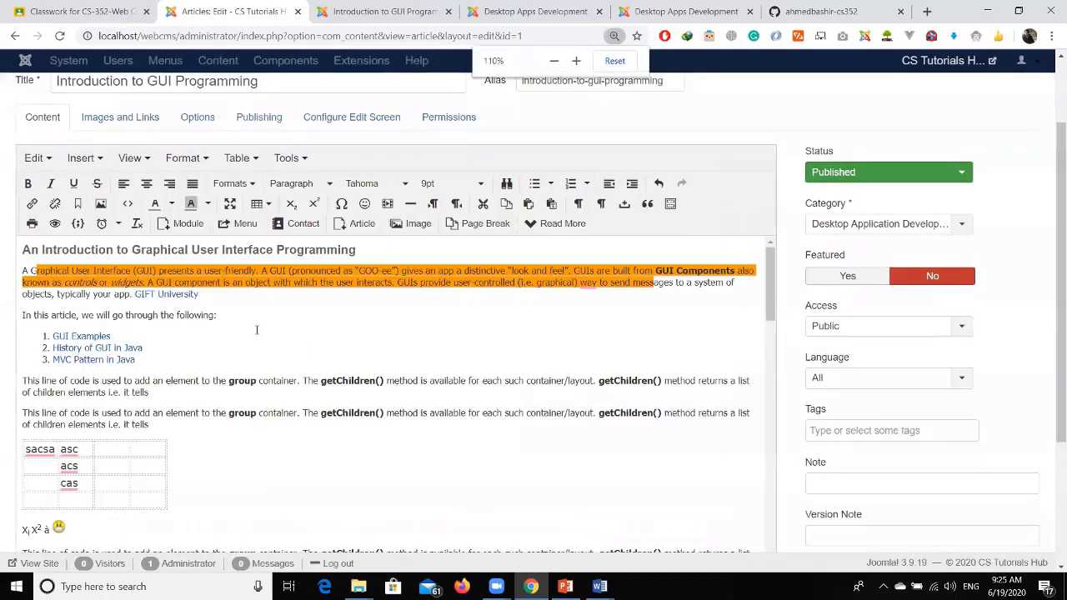
pyautogui.hotkey('ctrl', '+')
pyautogui.hotkey('ctrl', '+')
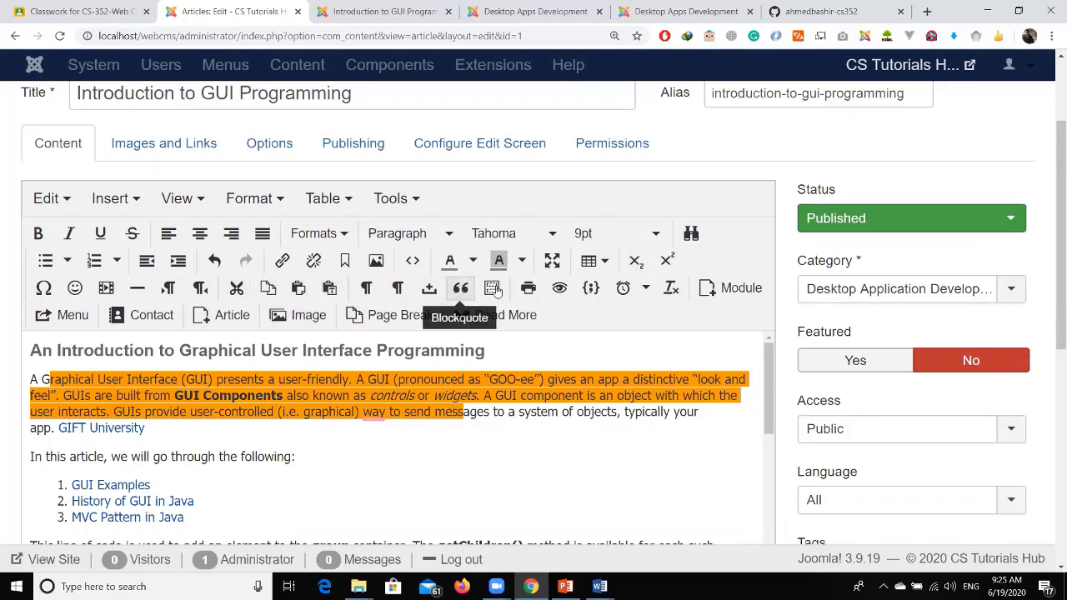
pyautogui.click(559, 289)
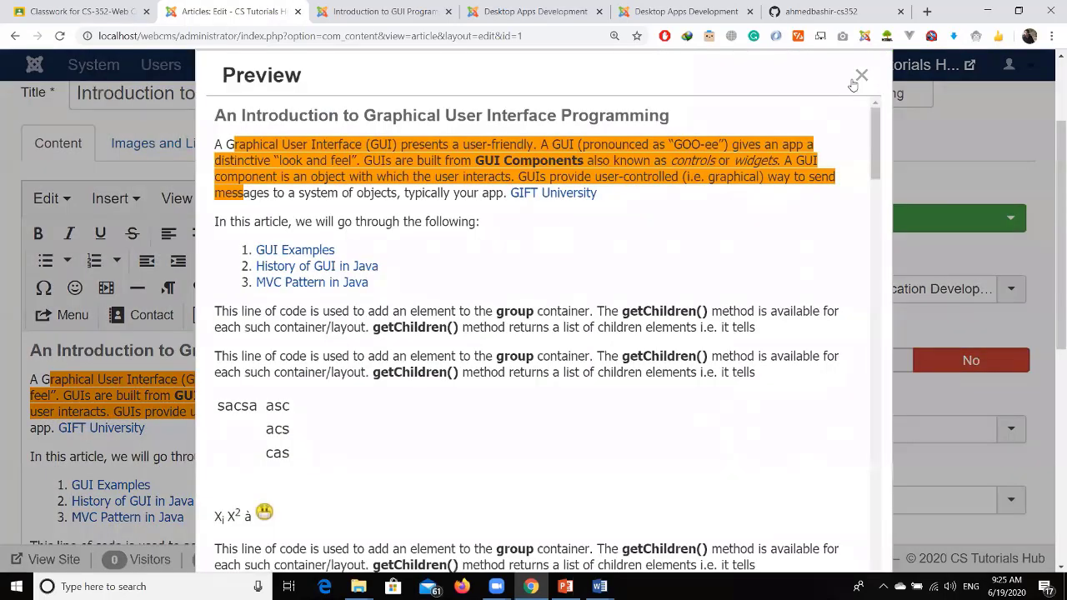
pyautogui.click(860, 77)
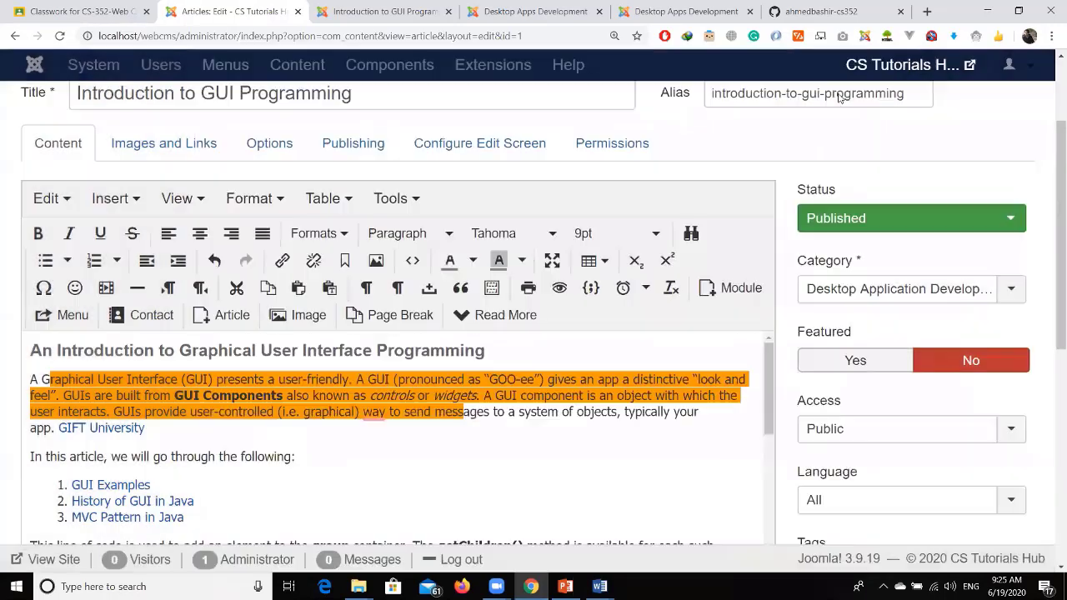
pyautogui.click(559, 288)
pyautogui.scroll(-15, 548, 281)
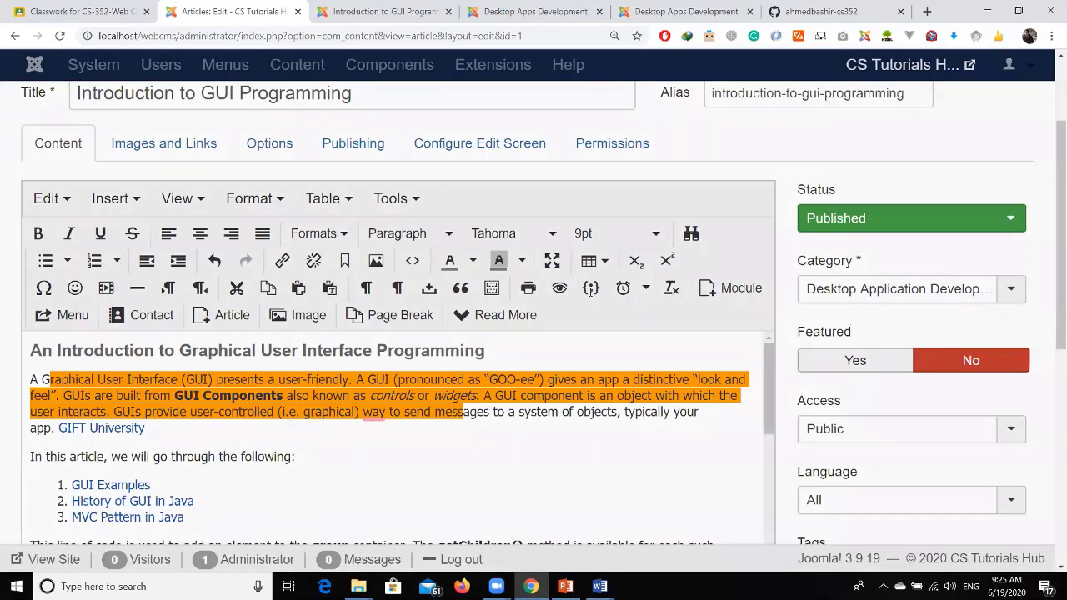
# - Start a code sample with PHP as its language
pyautogui.click(591, 287)
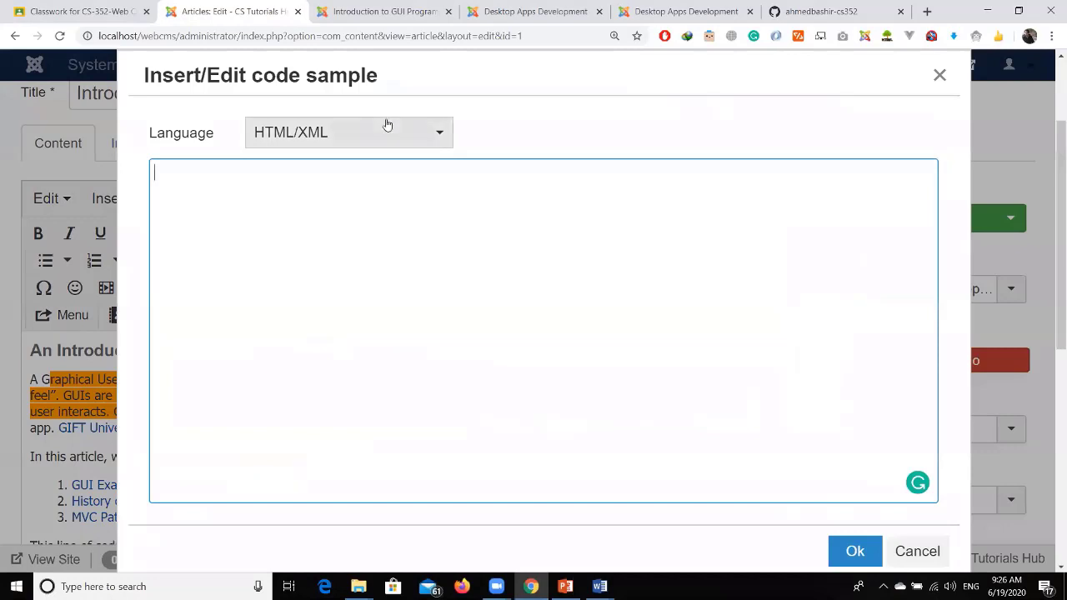
pyautogui.click(386, 126)
pyautogui.click(355, 276)
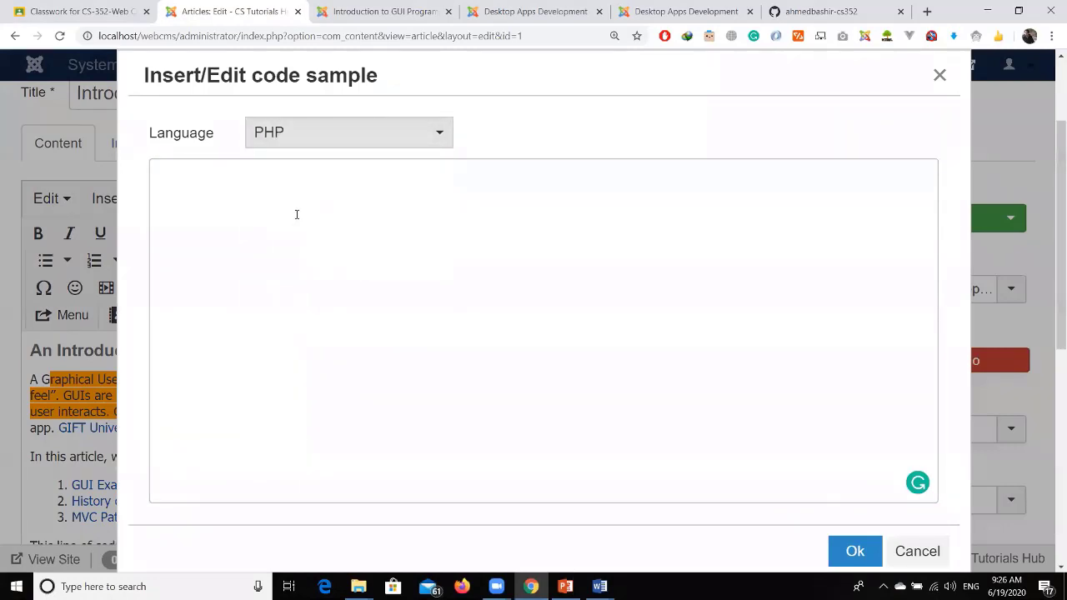
# - Enter the three-line snippet <?php, echo "Hello";, ?> and insert it into the article
pyautogui.click(295, 213)
pyautogui.write('<?')
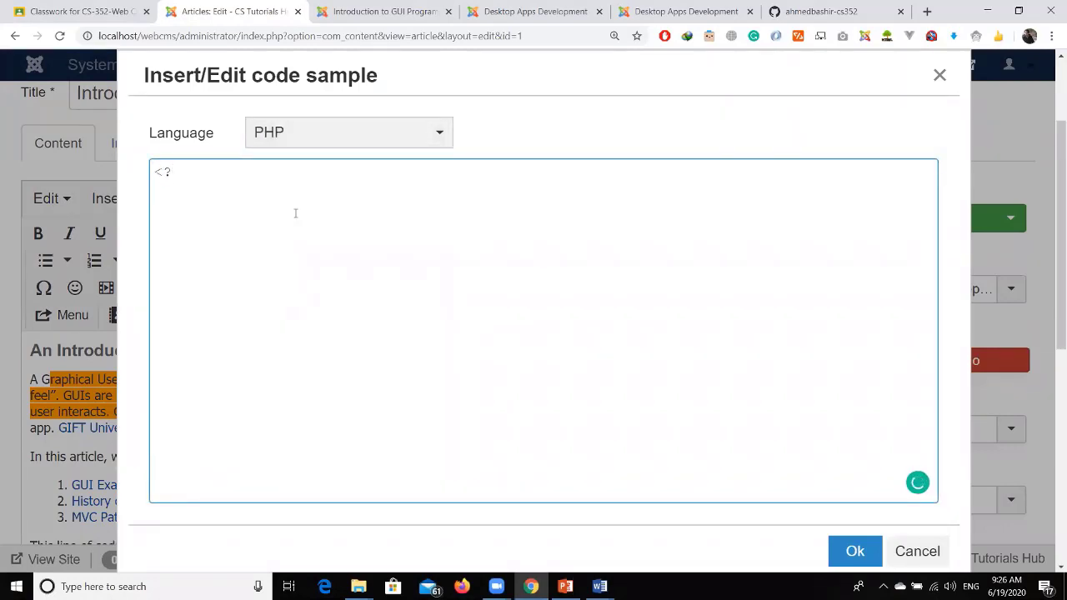
pyautogui.write('php')
pyautogui.press('Return')
pyautogui.write('echo "Hello')
pyautogui.press('Return')
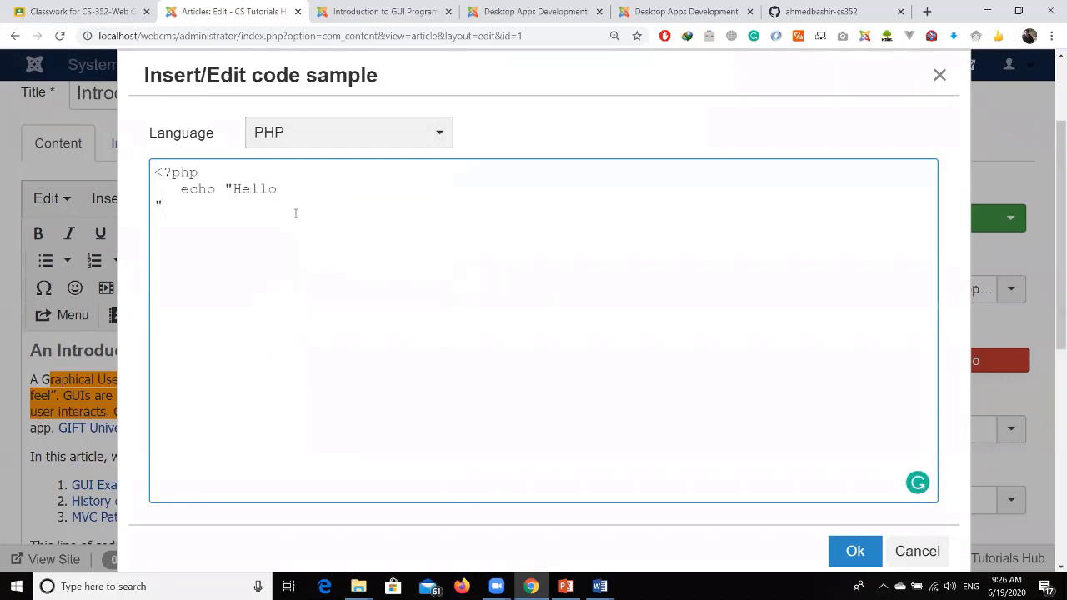
pyautogui.press('BackSpace')
pyautogui.write('";')
pyautogui.press('Return')
pyautogui.write('?>')
pyautogui.click(855, 551)
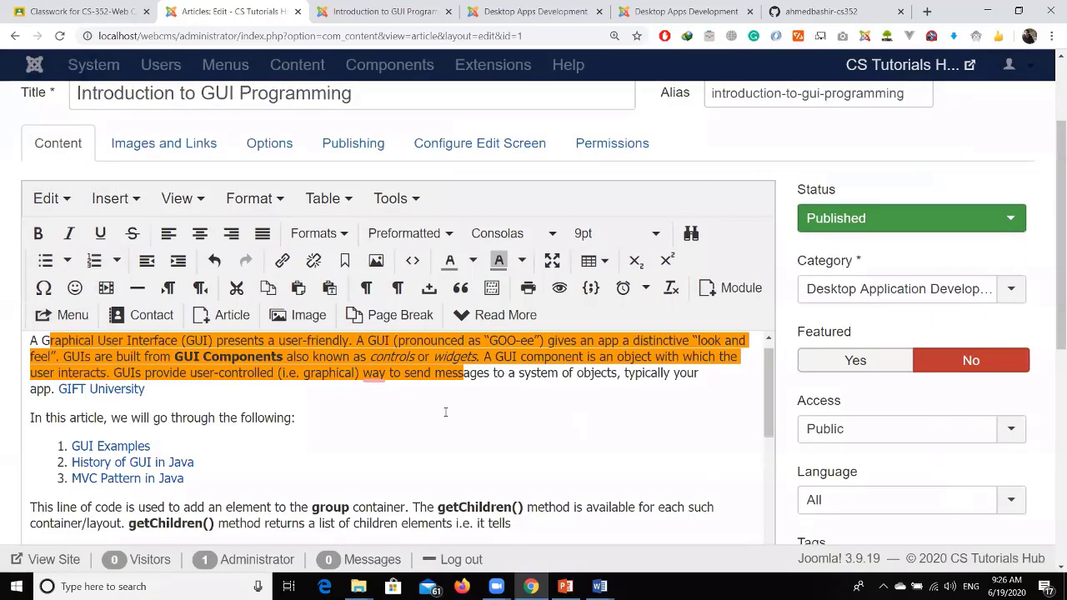
pyautogui.scroll(1, 444, 401)
pyautogui.scroll(-5, 447, 406)
pyautogui.scroll(3, 449, 411)
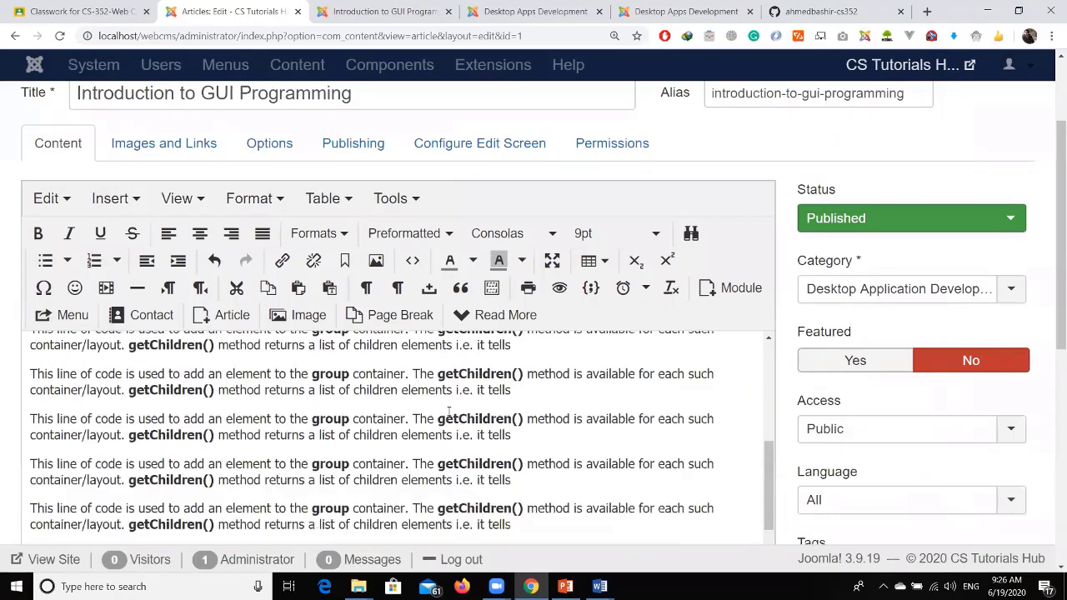
pyautogui.scroll(-2, 449, 411)
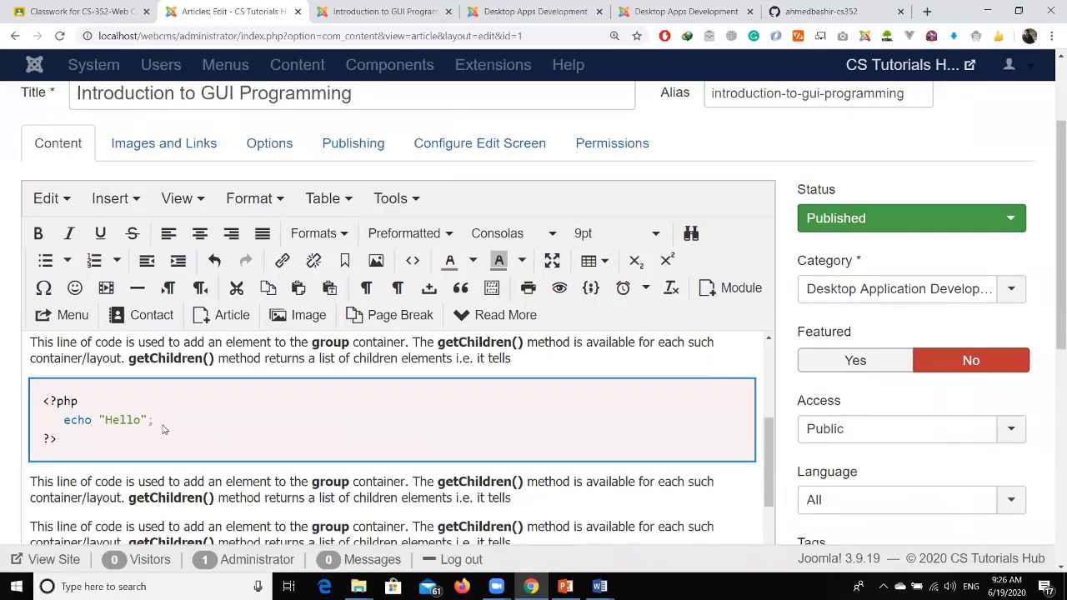
pyautogui.scroll(5, 348, 420)
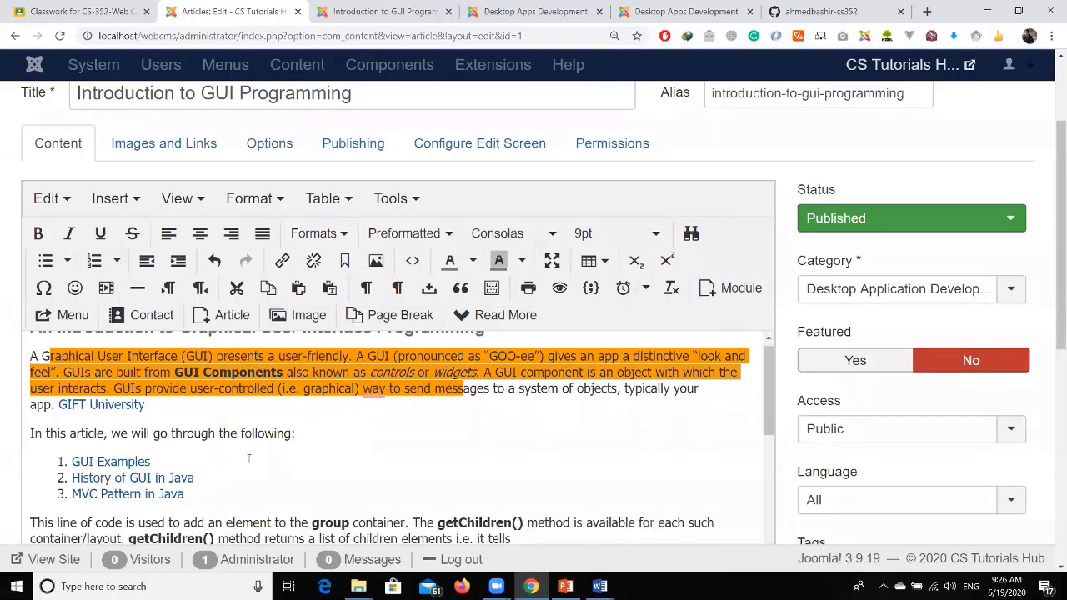
# - Add a paragraph after 'GIFT University' and insert a page break titled 'Another' there
pyautogui.scroll(-1, 217, 392)
pyautogui.click(197, 360)
pyautogui.press('Return')
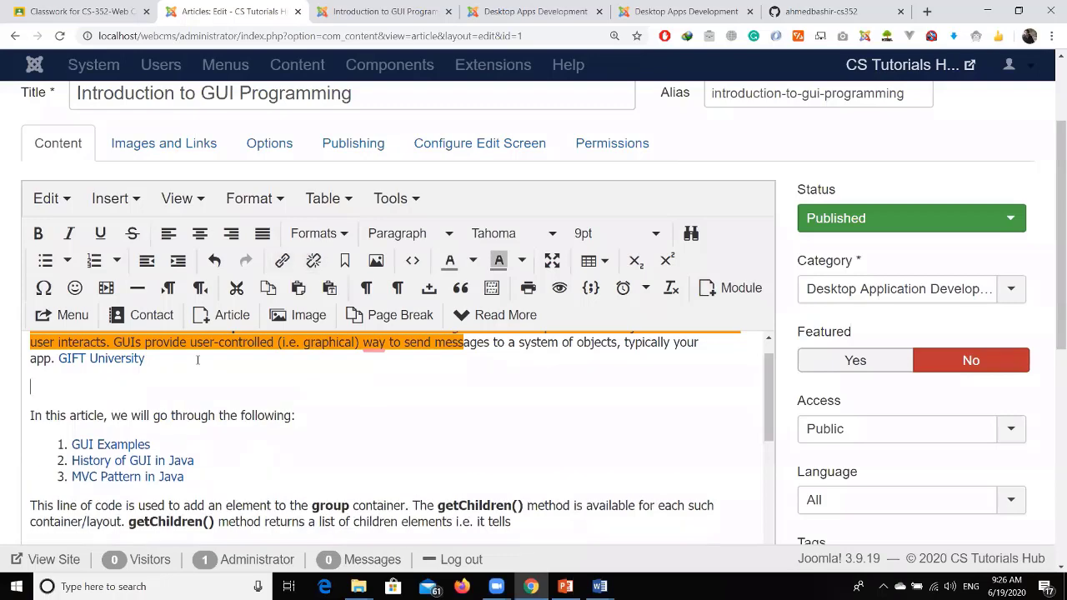
pyautogui.click(393, 316)
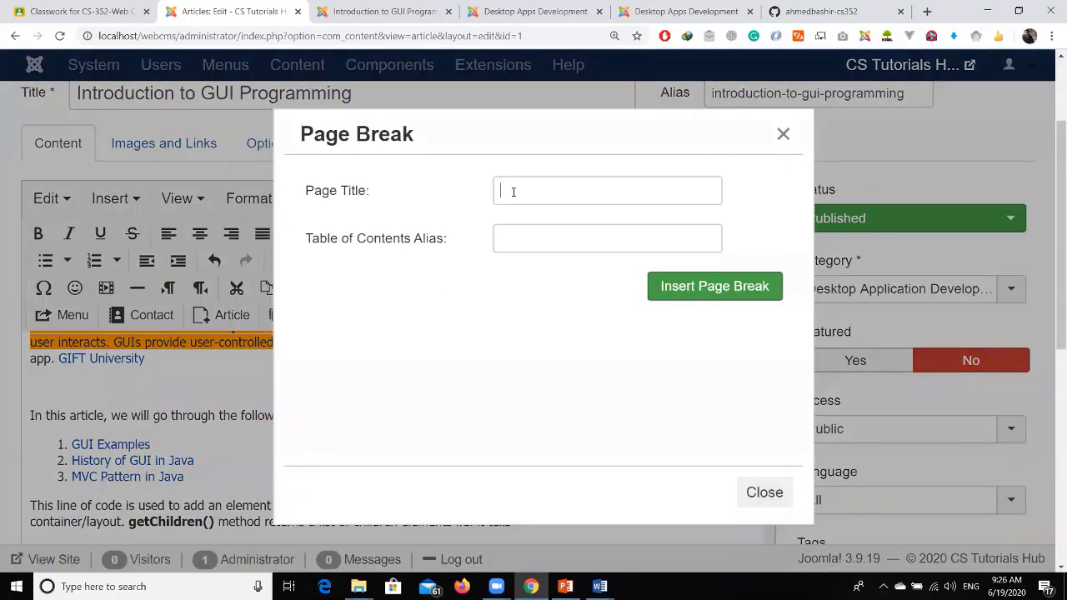
pyautogui.click(514, 192)
pyautogui.write('Another')
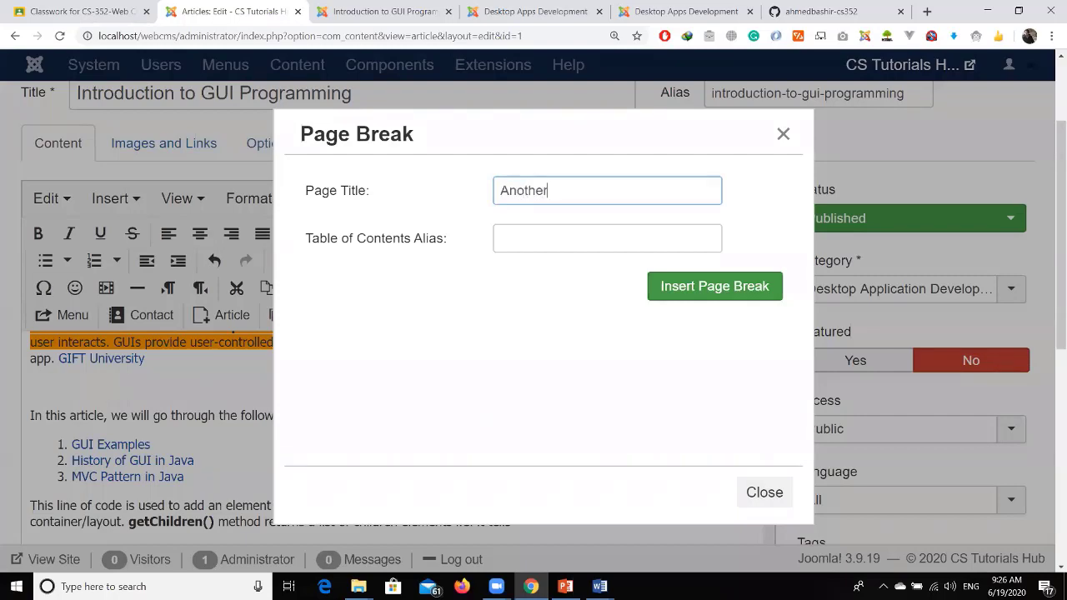
pyautogui.click(691, 305)
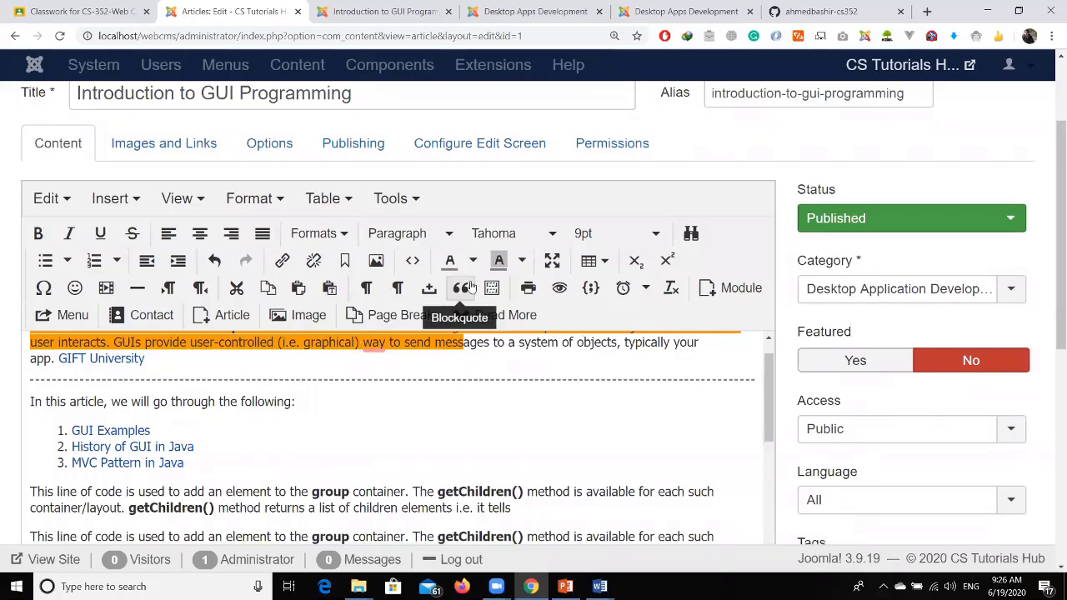
pyautogui.click(559, 288)
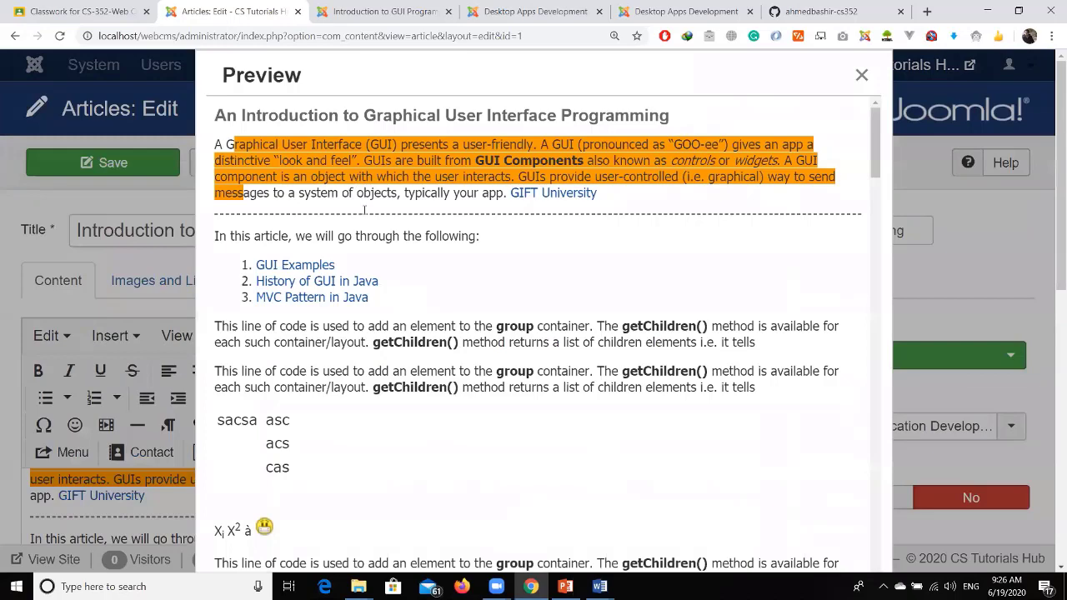
pyautogui.scroll(-3, 364, 208)
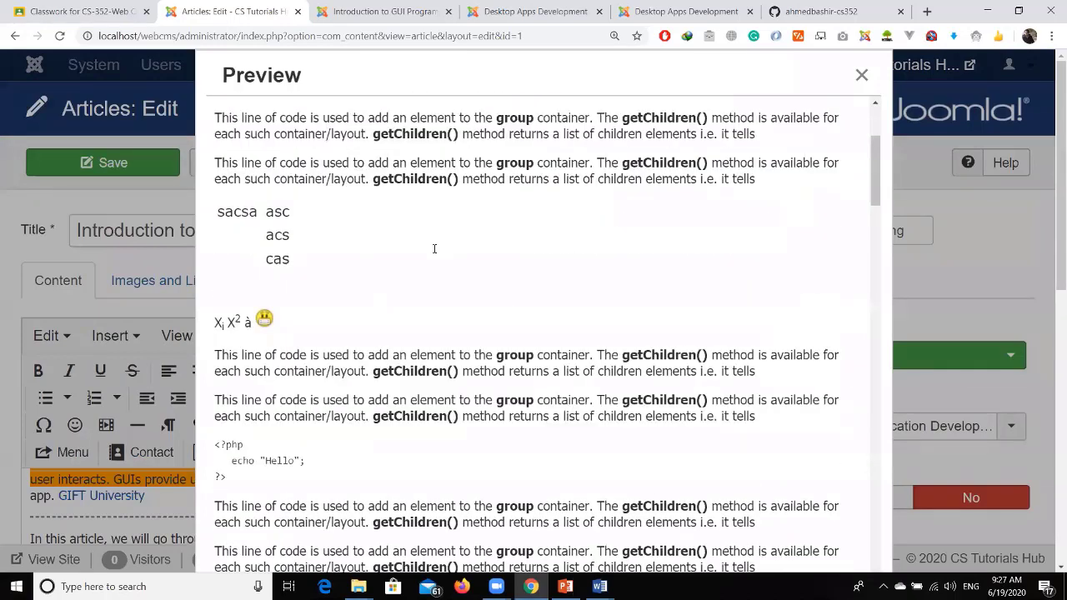
pyautogui.scroll(3, 858, 78)
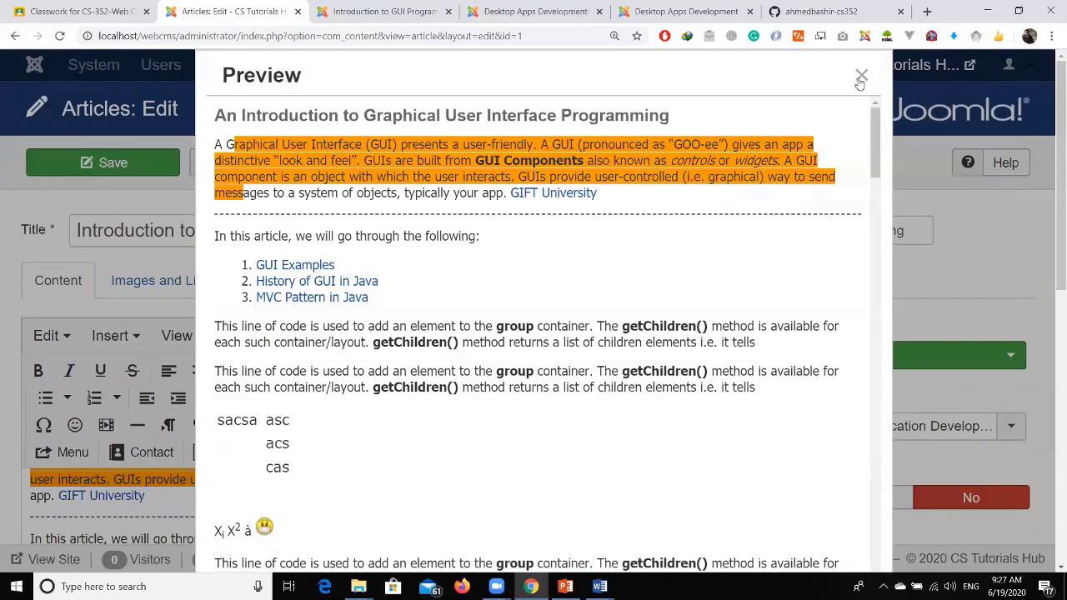
pyautogui.click(861, 77)
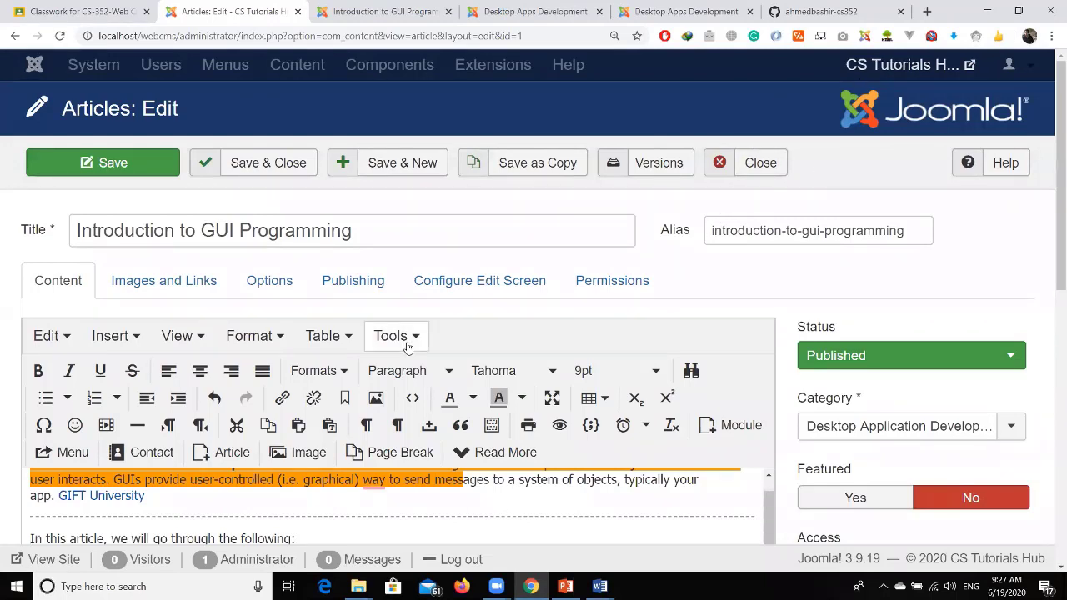
# - Reset the browser zoom to 100% and put focus back in the article editor
pyautogui.hotkey('ctrl', '0')
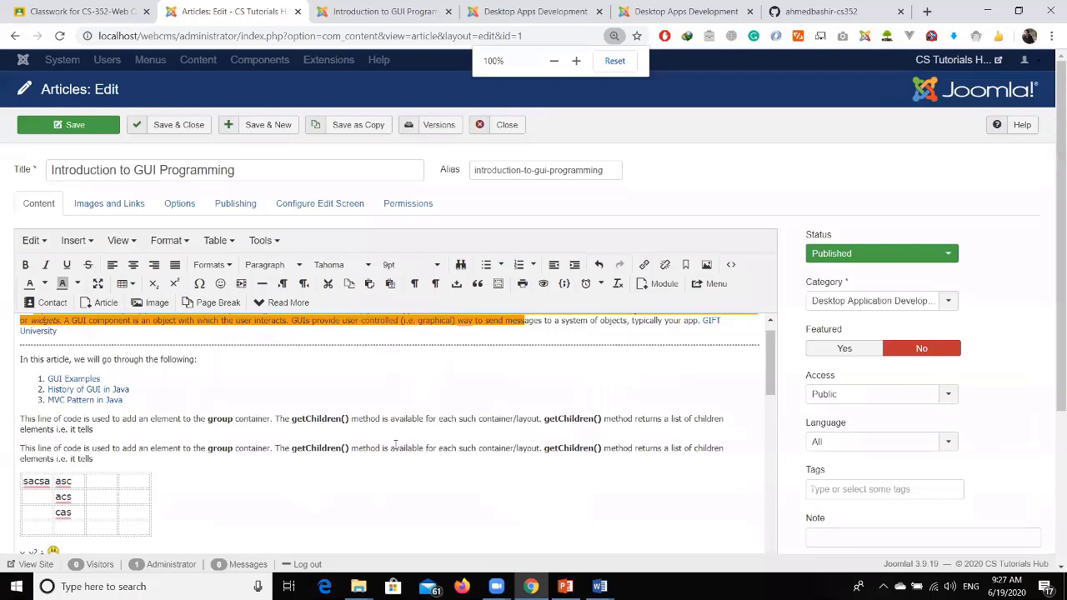
pyautogui.moveTo(358, 586)
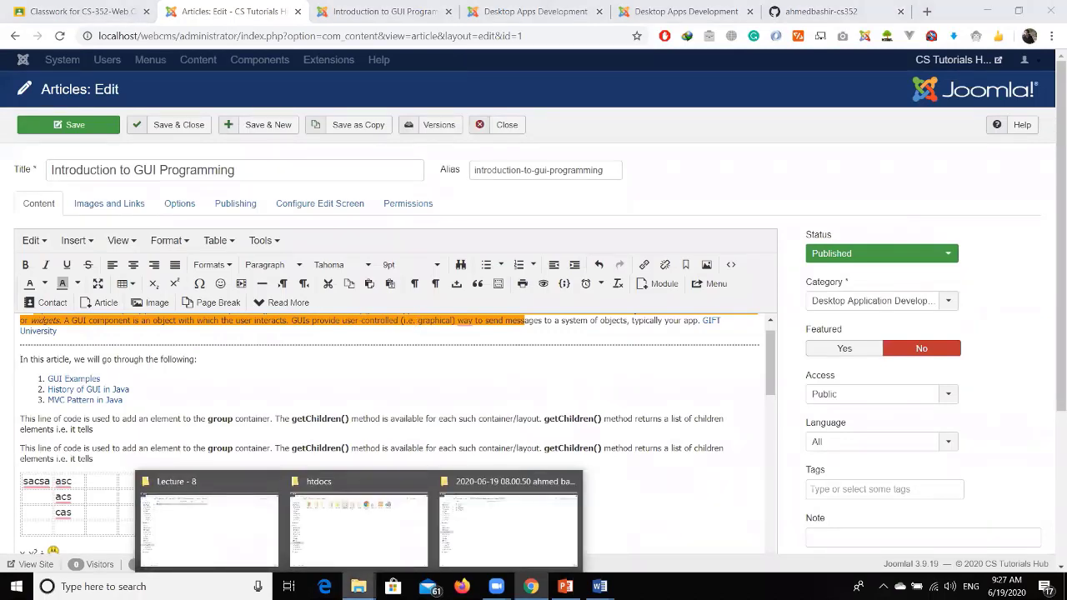
pyautogui.moveTo(353, 539)
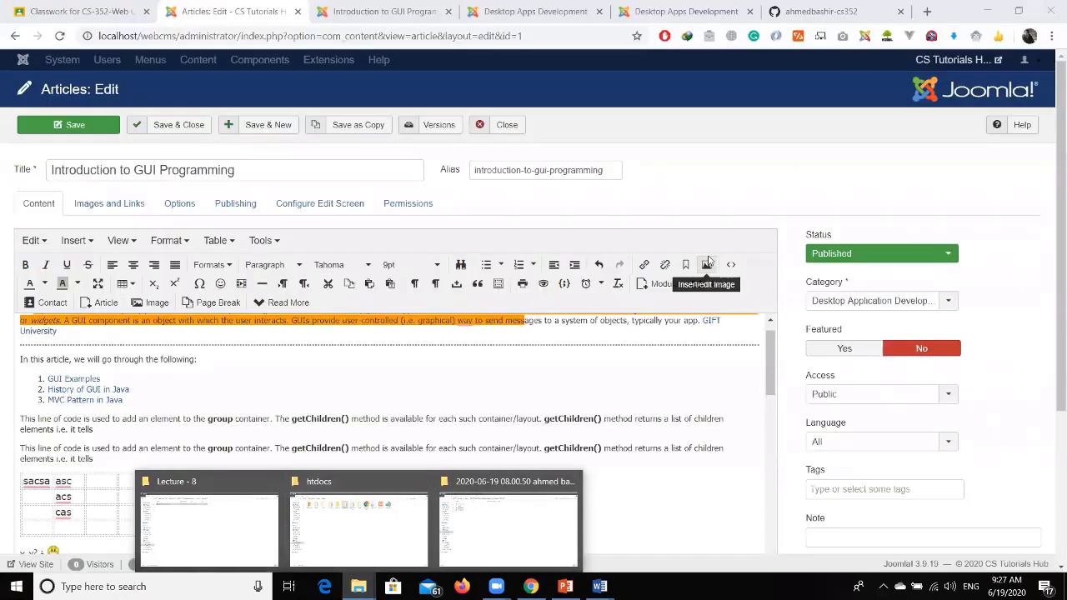
pyautogui.click(677, 380)
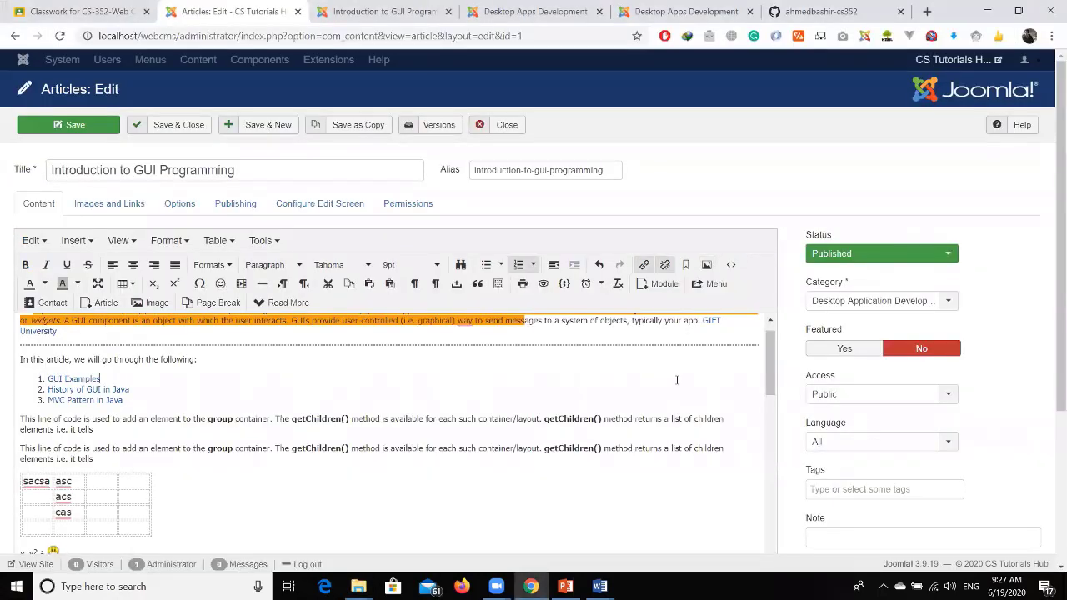